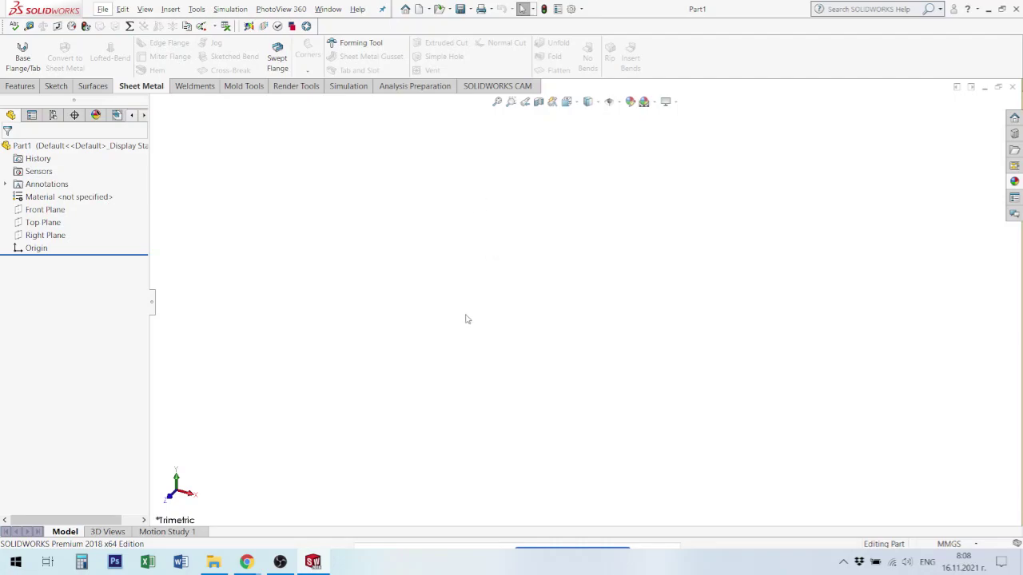
Select Front Plane in the tree and begin Sketch1 on it
left_click(57, 211)
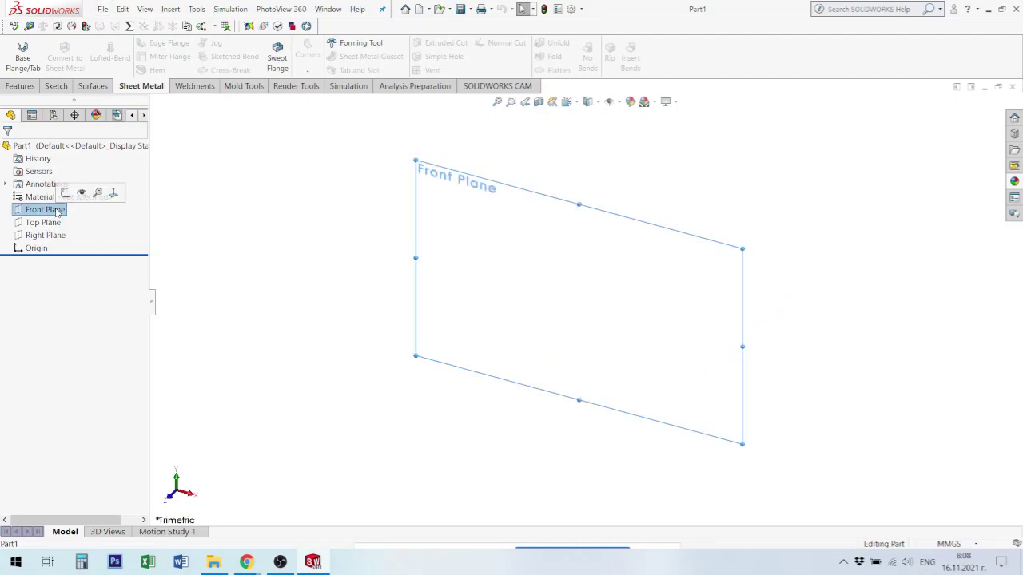
left_click(66, 192)
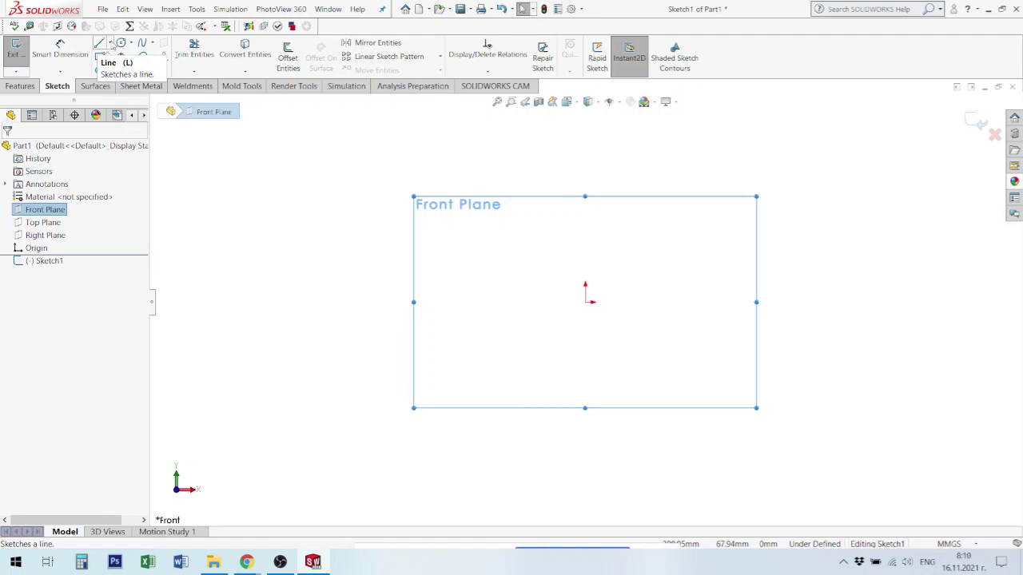
Draw a short horizontal line left from the origin, then a long vertical line downward
left_click(111, 44)
left_click(119, 55)
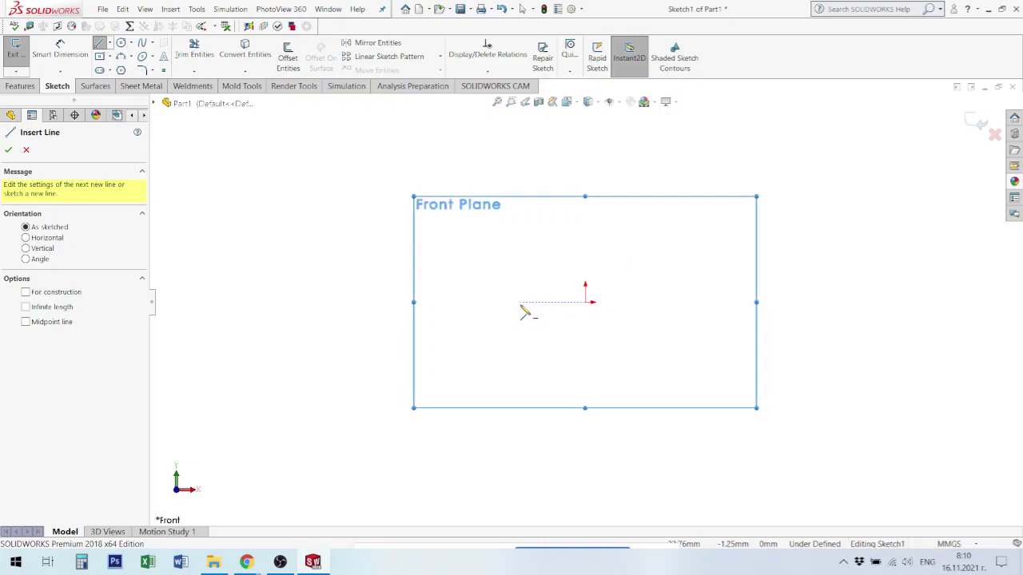
left_click(586, 303)
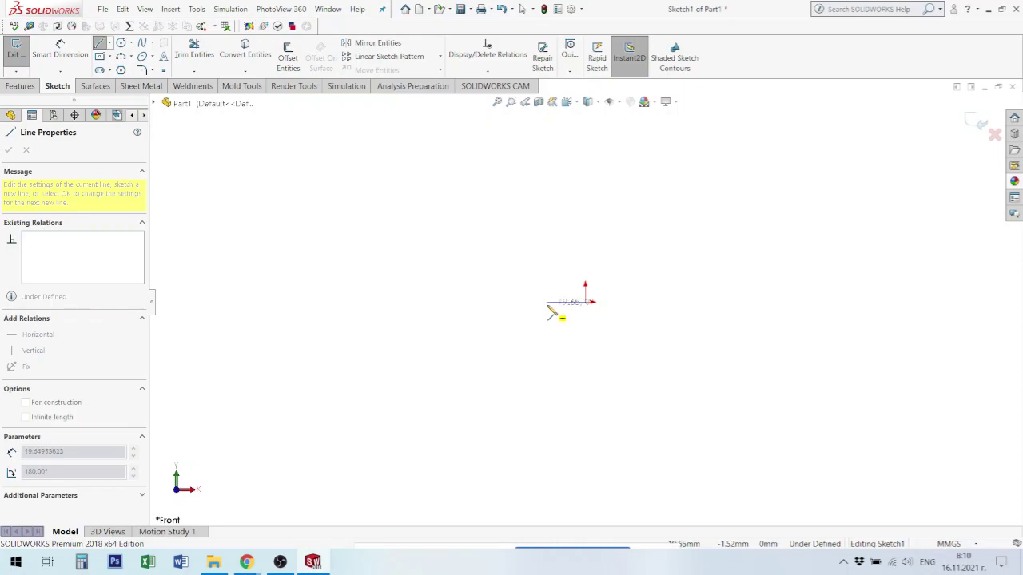
left_click(549, 303)
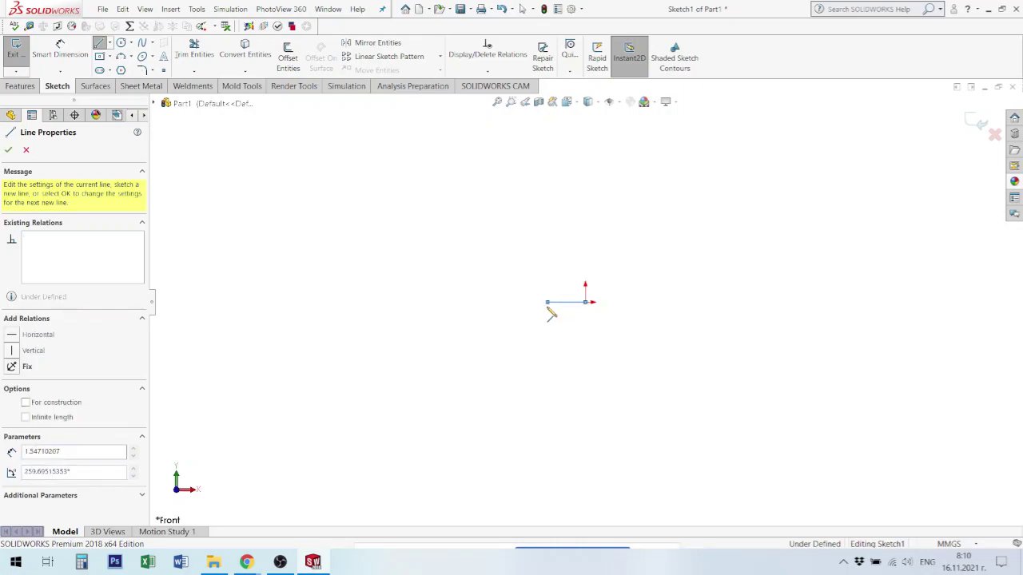
left_click(548, 457)
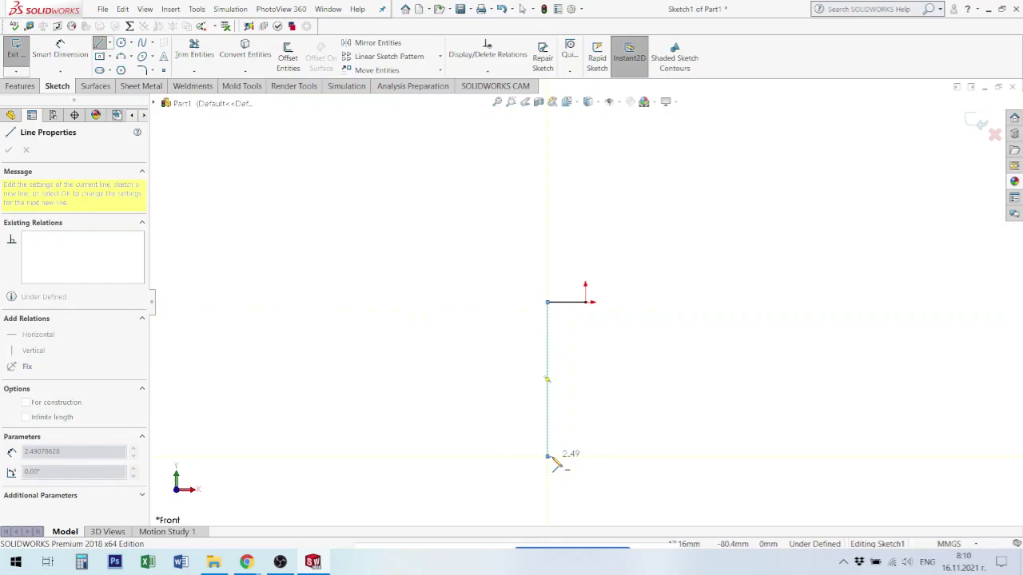
key("Escape")
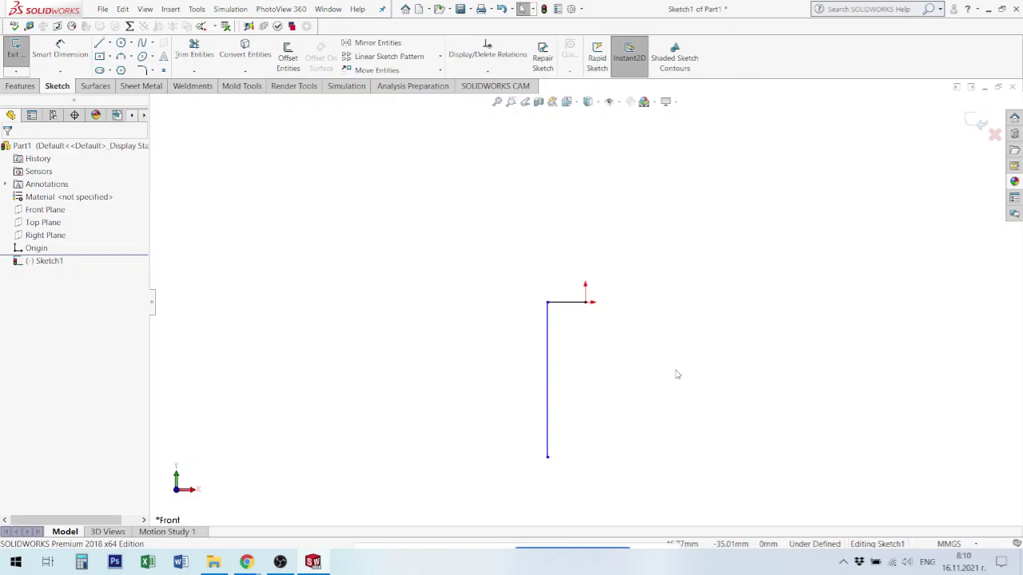
scroll(618, 349, "up", 1)
scroll(621, 349, "up", 1)
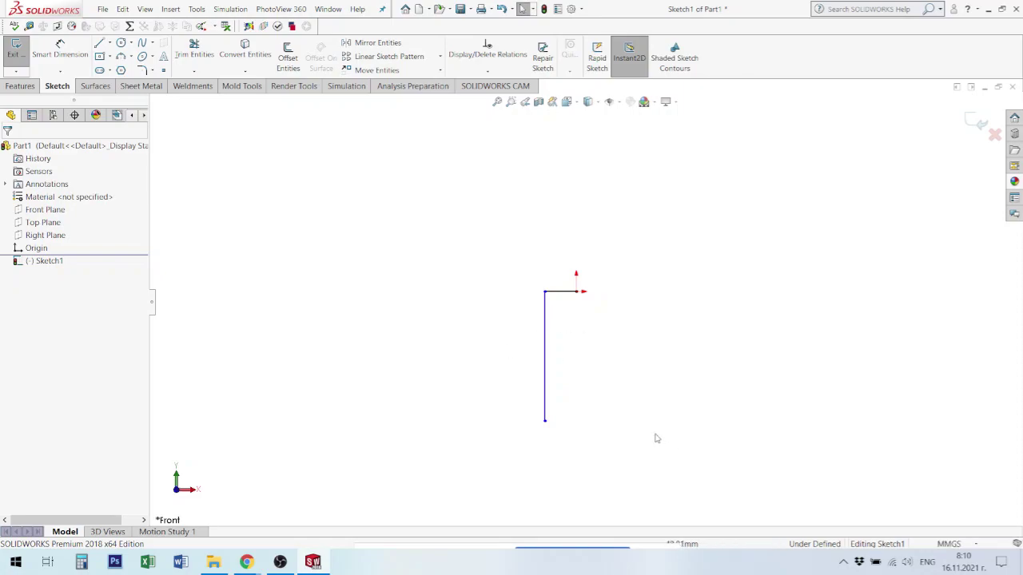
Dimension the vertical line 120 mm from the origin and 500 mm long
left_click(54, 60)
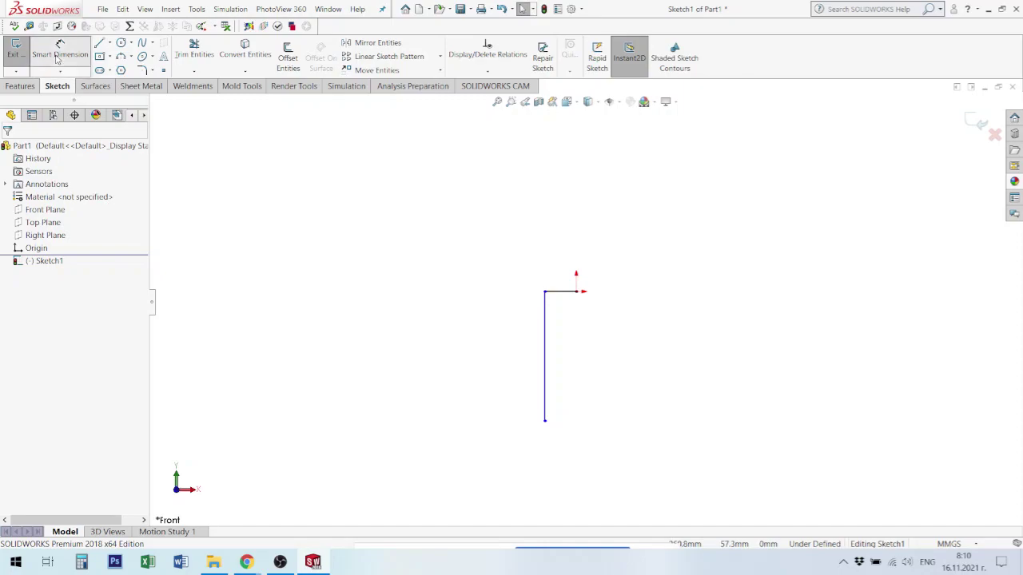
left_click(546, 325)
left_click(575, 291)
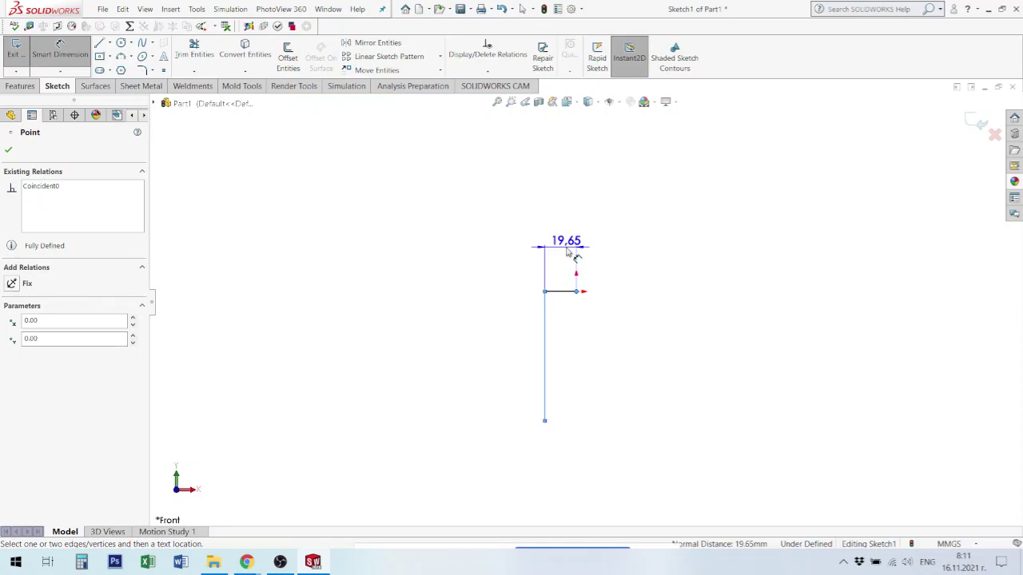
left_click(568, 252)
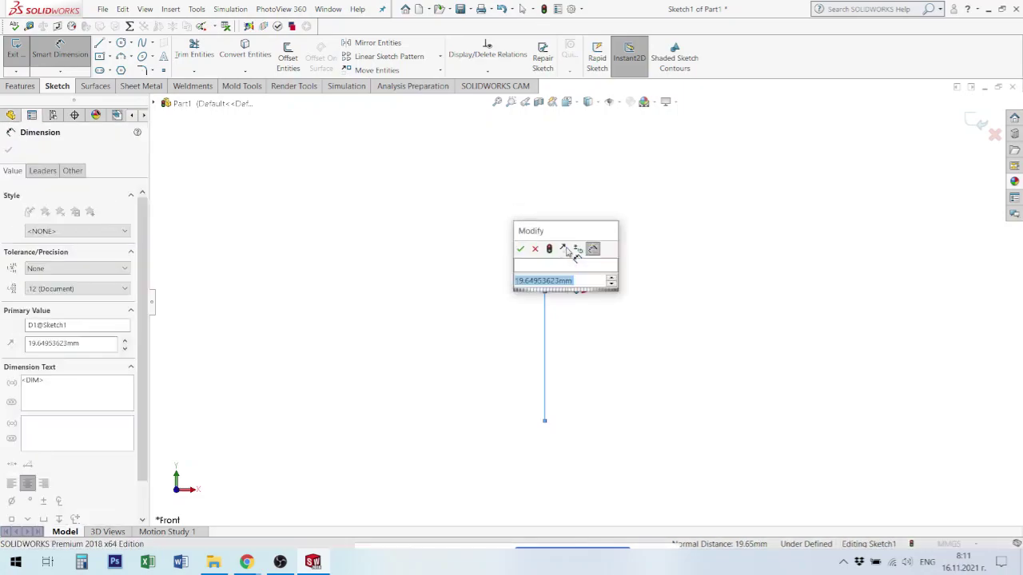
type("120")
key("Return")
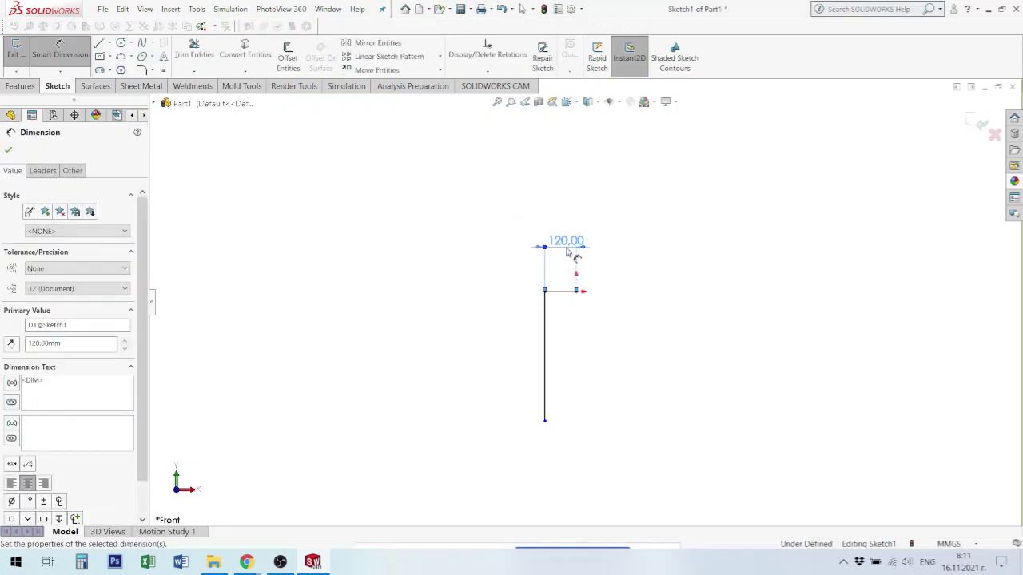
left_click(545, 354)
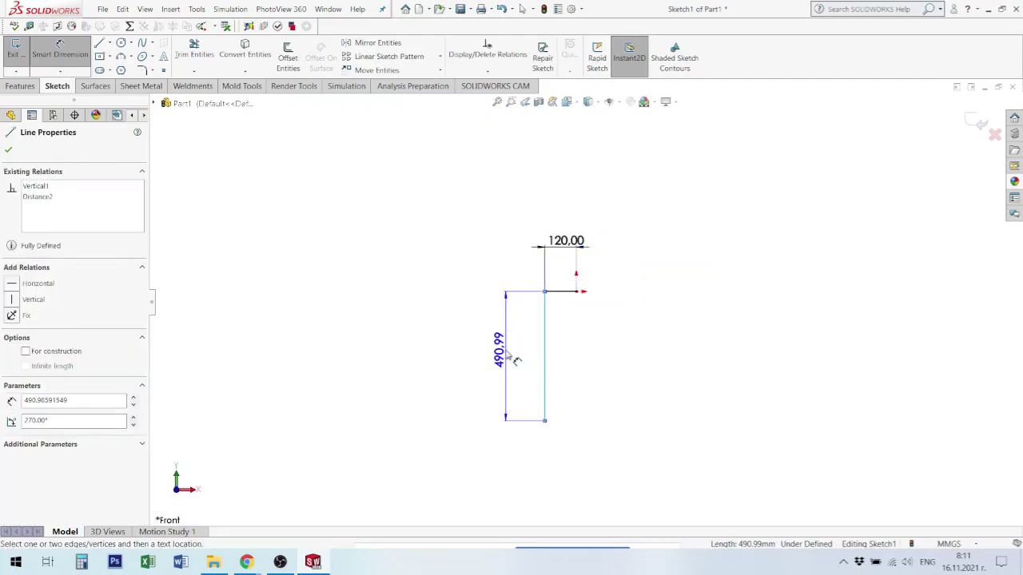
left_click(505, 356)
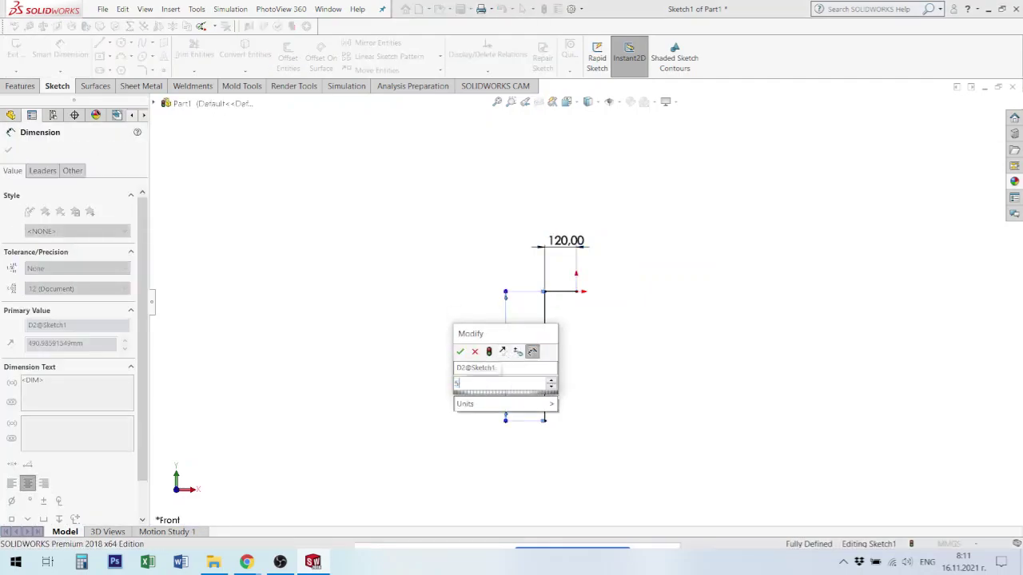
type("500")
key("Return")
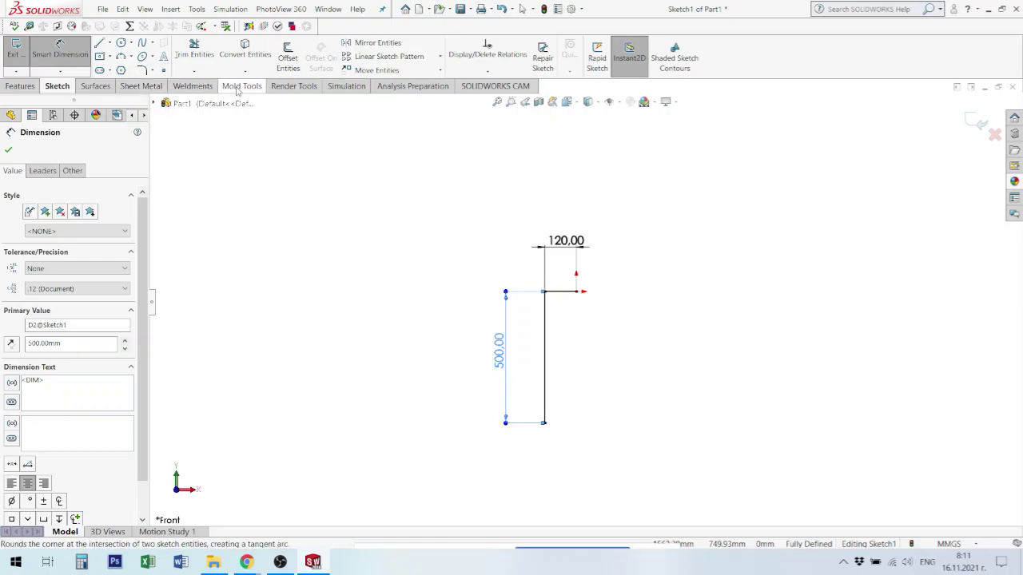
Hide the Analysis Preparation tab and switch to the Sheet Metal commands
right_click(57, 89)
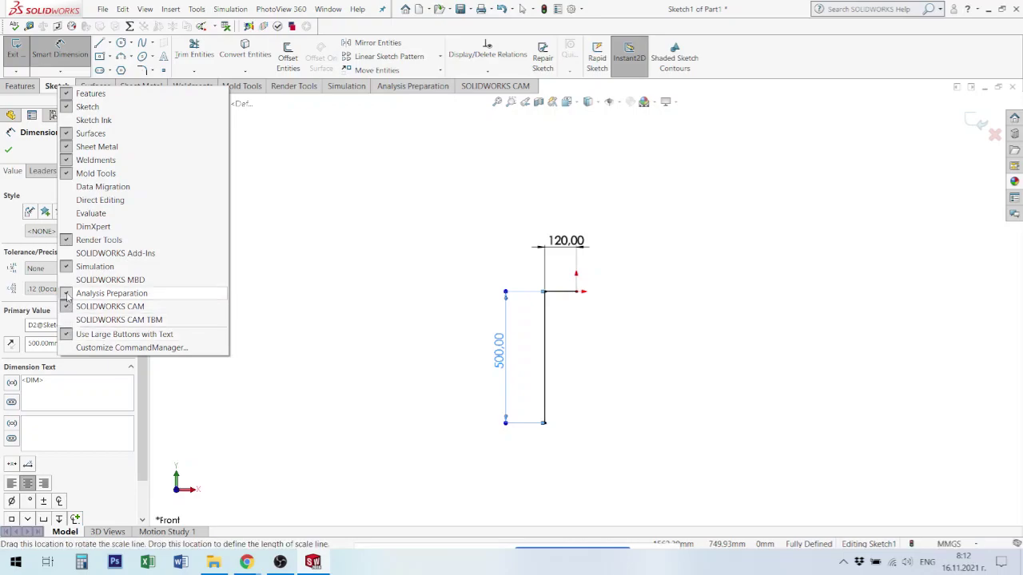
left_click(67, 293)
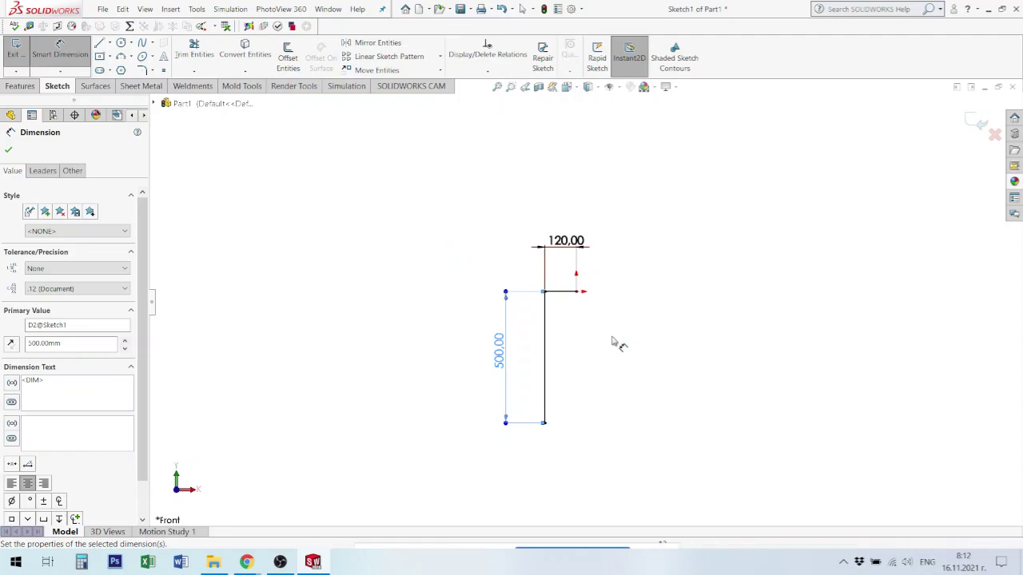
left_click(141, 86)
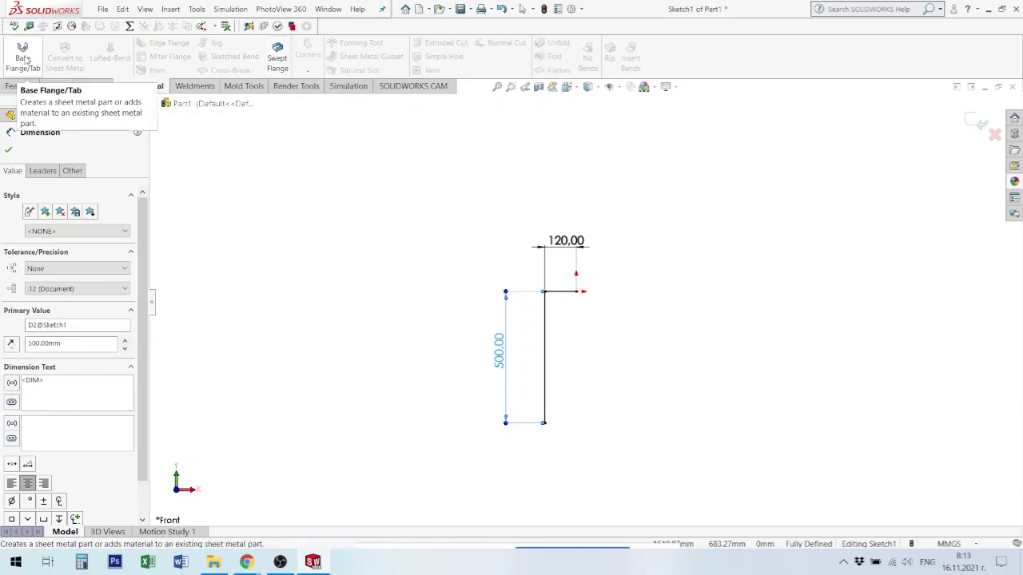
Start a Base Flange from the L sketch, previewing 2 mm sheet with 1.6 mm bend radius
left_click(24, 59)
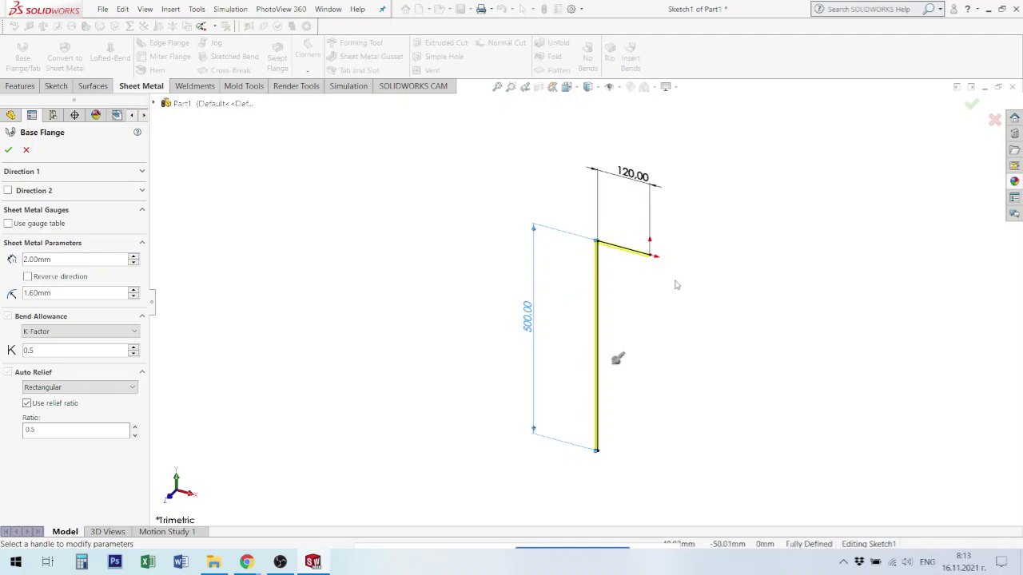
scroll(586, 262, "down", 1)
scroll(588, 259, "down", 1)
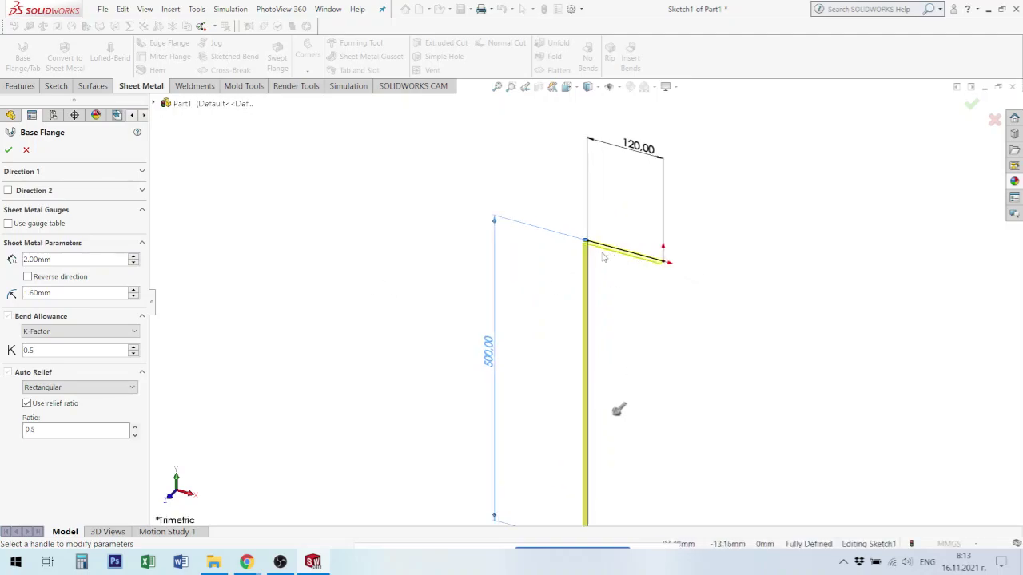
scroll(588, 255, "down", 1)
scroll(589, 254, "down", 1)
mouse_move(589, 254)
middle_mouse_down()
mouse_move(634, 258)
mouse_move(617, 268)
middle_mouse_up()
scroll(617, 268, "down", 2)
scroll(614, 272, "down", 1)
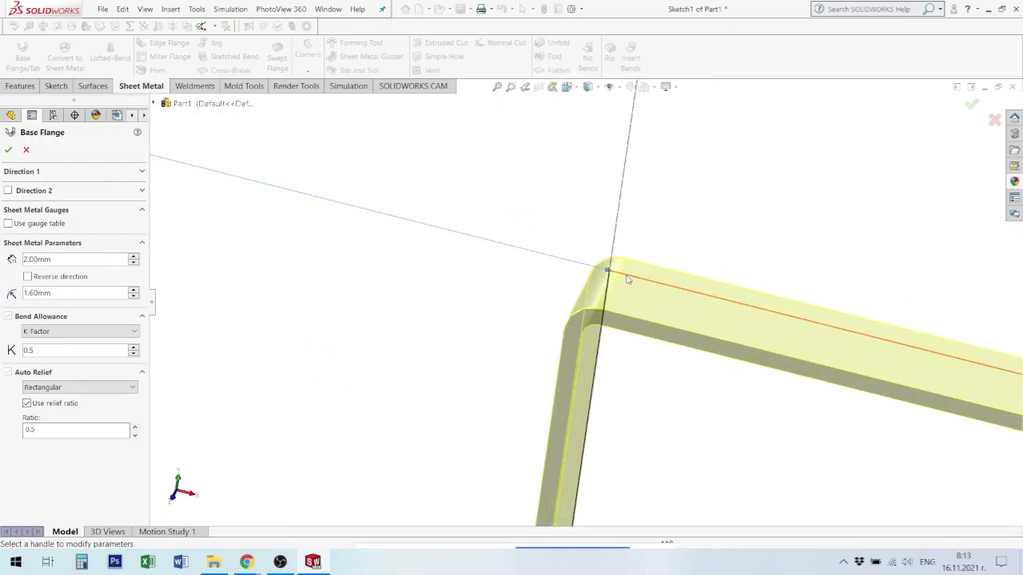
scroll(610, 274, "down", 1)
Zoom and orbit around the bend corner to inspect the flange thickness
scroll(610, 274, "up", 2)
scroll(619, 260, "up", 1)
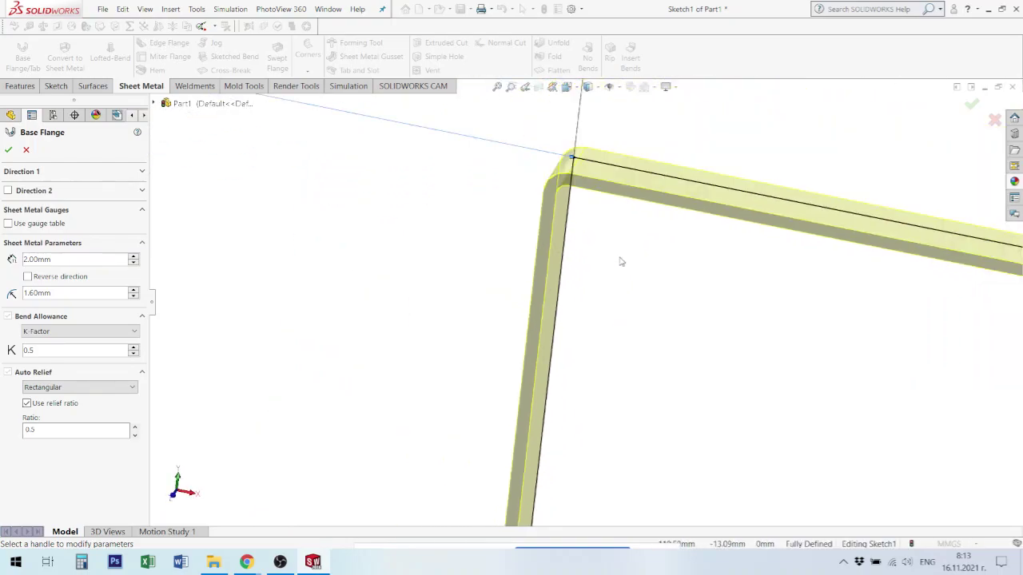
scroll(619, 261, "up", 1)
scroll(613, 285, "up", 1)
middle_click_drag(613, 285, 610, 258)
scroll(585, 183, "down", 1)
scroll(555, 231, "down", 2)
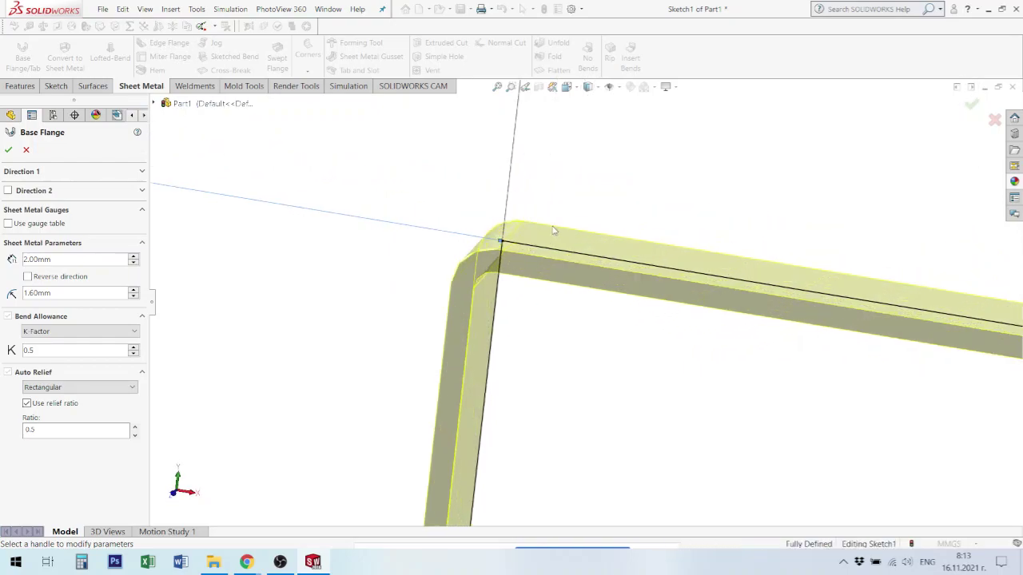
scroll(506, 231, "down", 1)
scroll(512, 228, "down", 2)
middle_click_drag(511, 228, 523, 192)
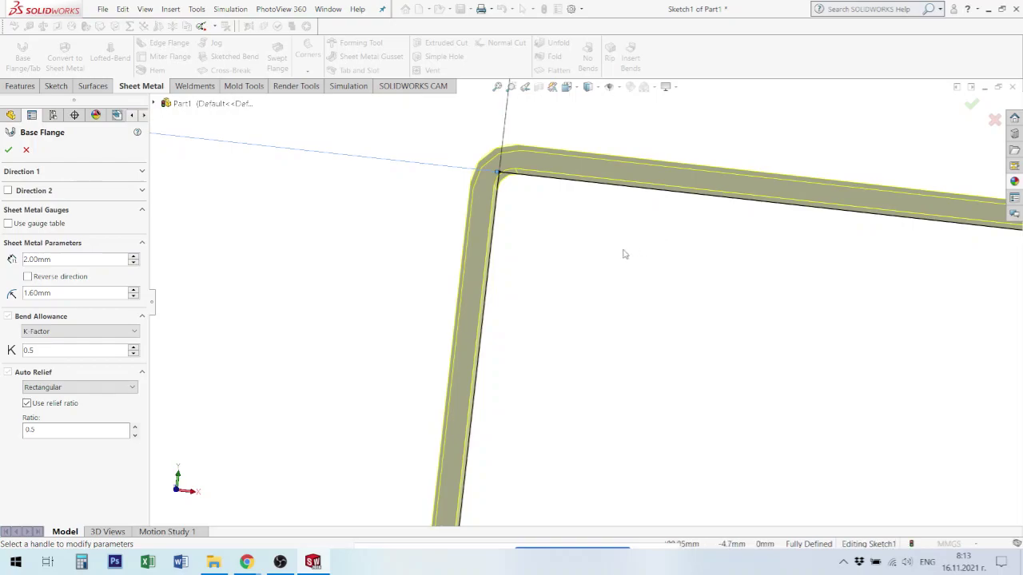
scroll(627, 255, "up", 2)
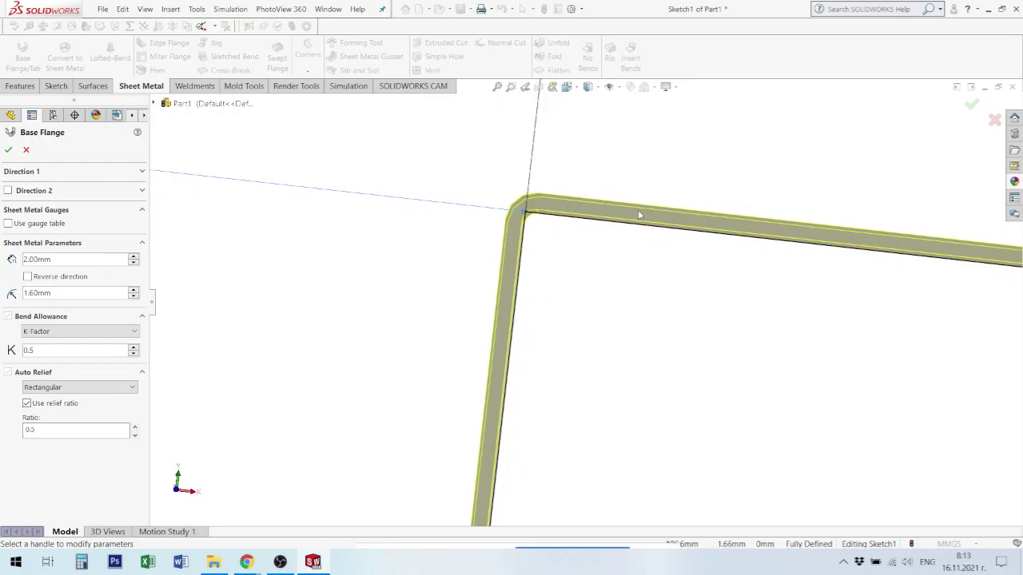
middle_click_drag(659, 249, 669, 251)
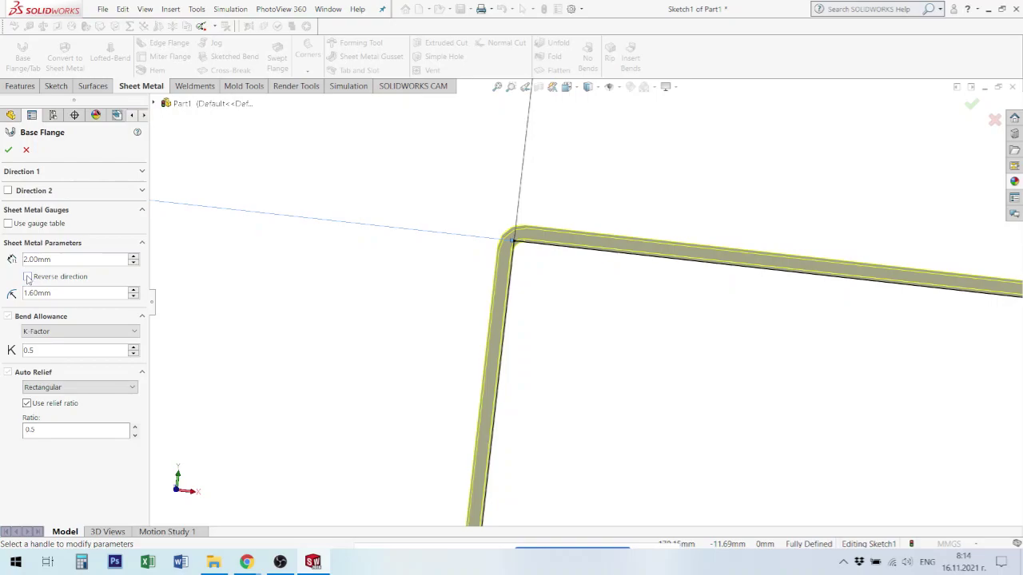
left_click(28, 278)
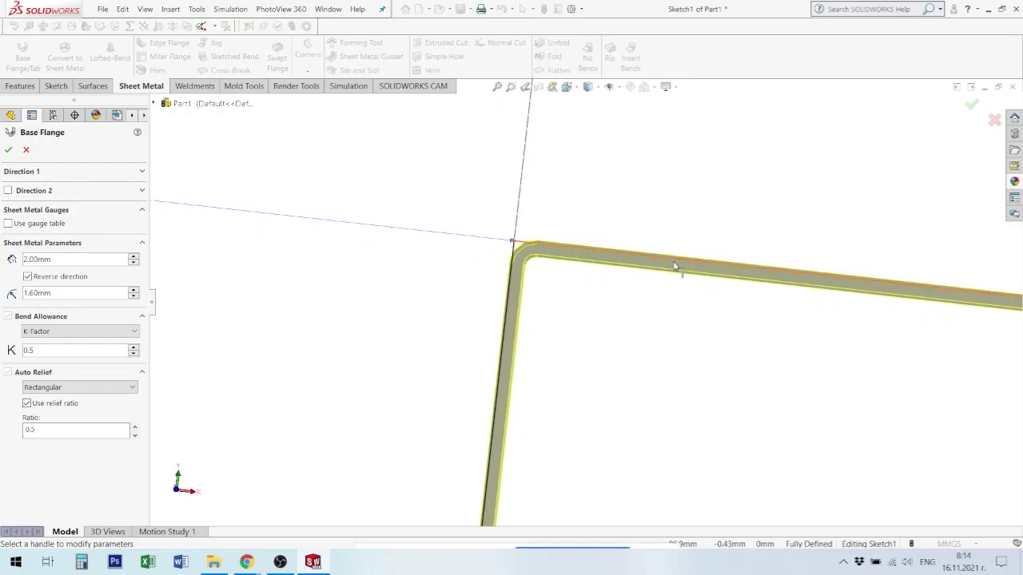
scroll(725, 343, "up", 3)
scroll(742, 351, "up", 2)
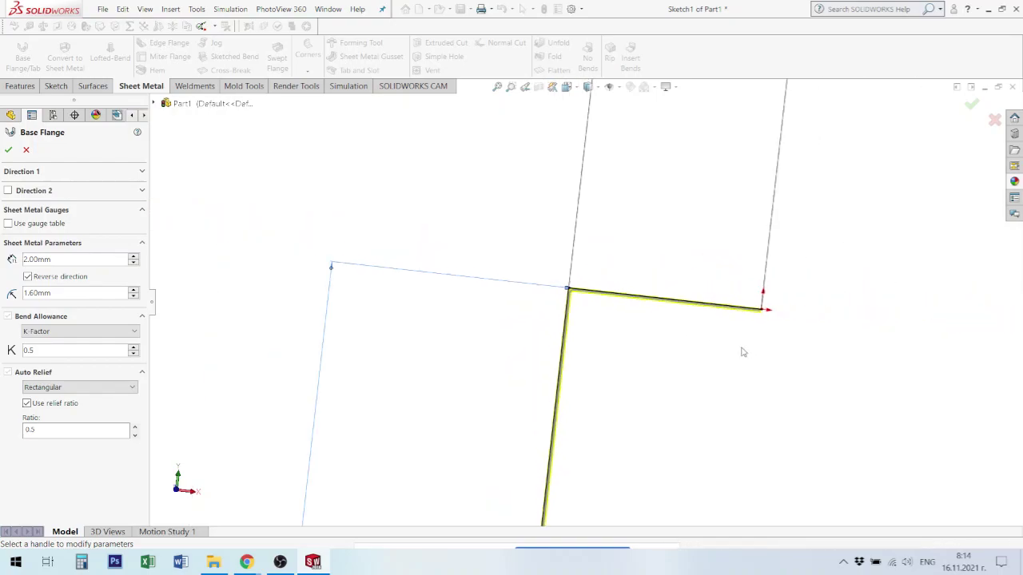
mouse_move(669, 363)
middle_mouse_down()
mouse_move(651, 410)
mouse_move(649, 365)
middle_mouse_up()
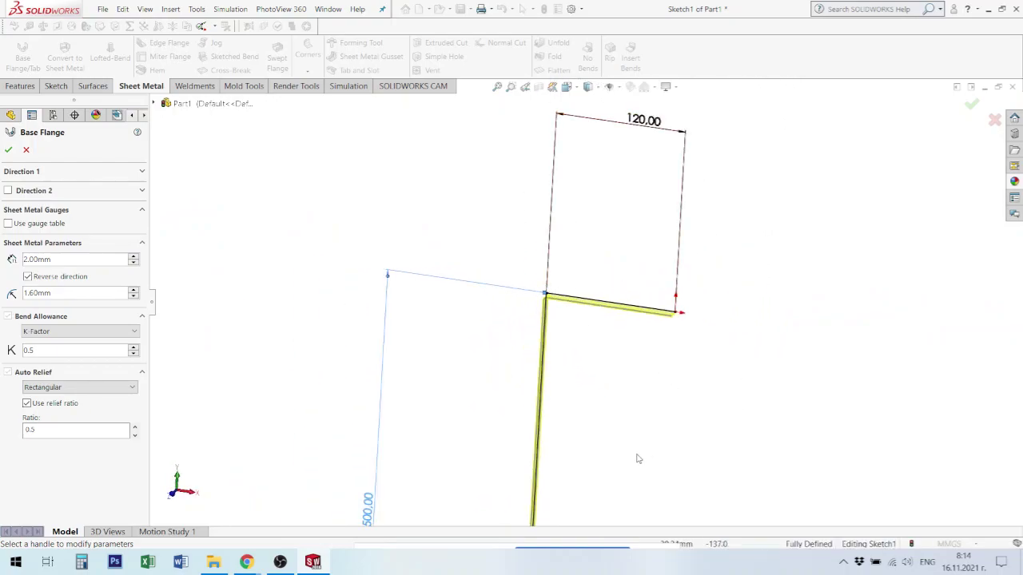
mouse_move(638, 459)
middle_mouse_down()
mouse_move(621, 479)
mouse_move(580, 471)
middle_mouse_up()
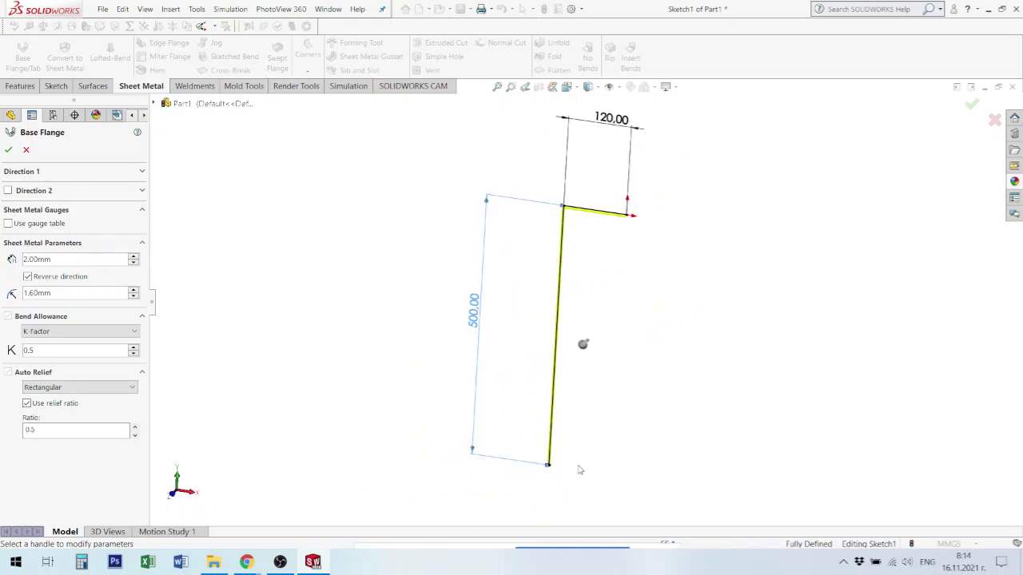
scroll(579, 469, "down", 2)
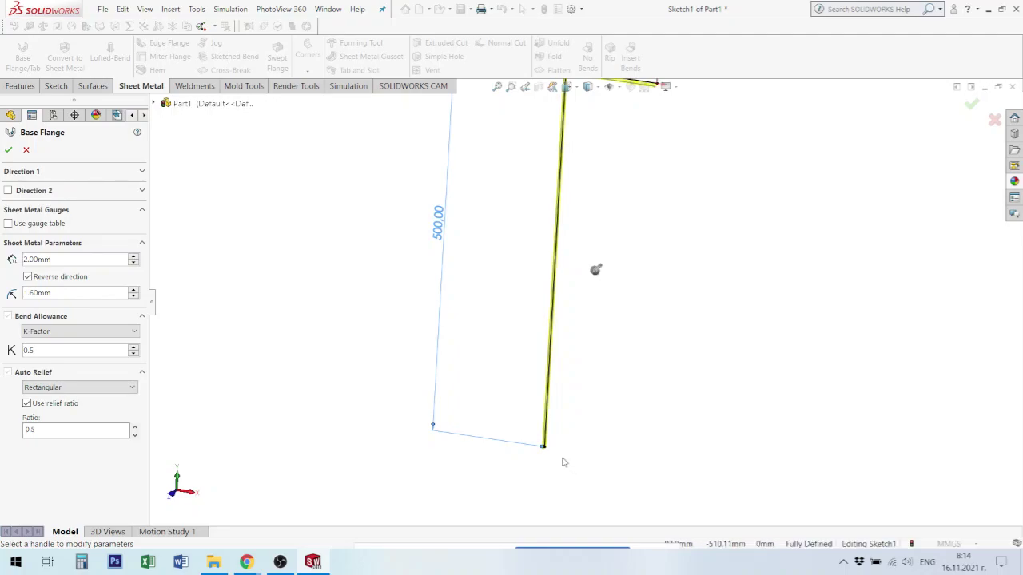
scroll(541, 447, "down", 2)
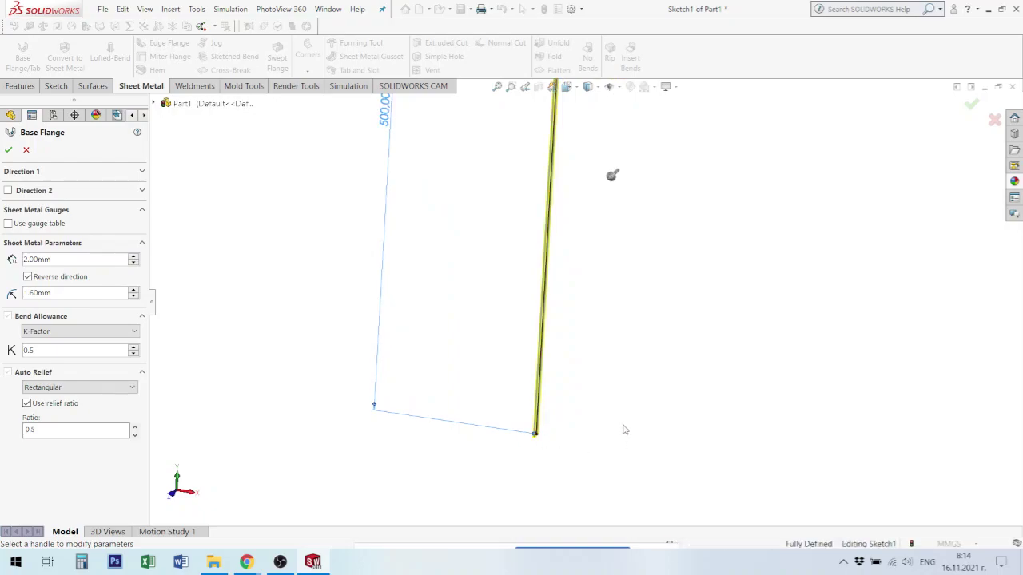
scroll(591, 304, "up", 3)
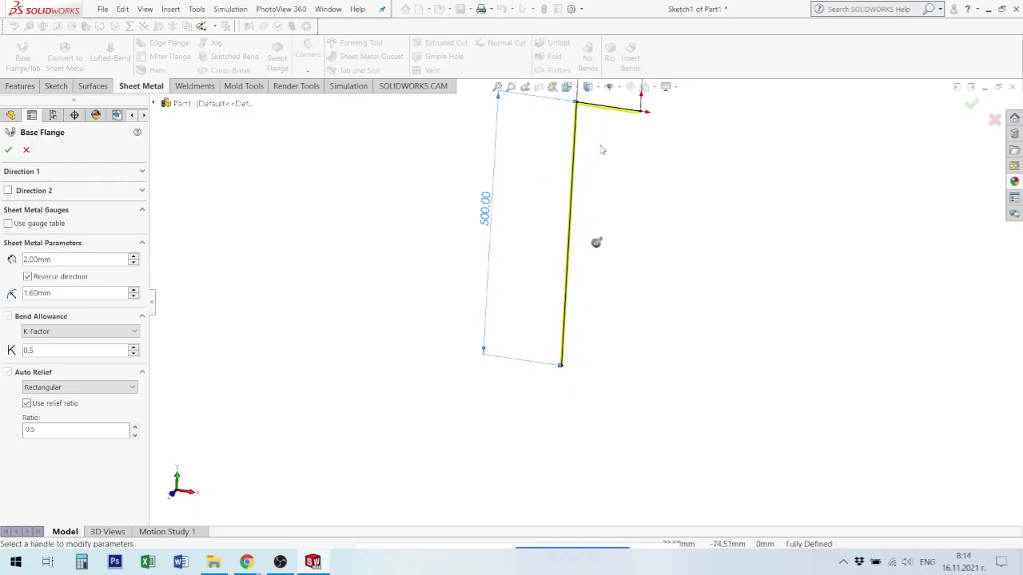
scroll(630, 248, "up", 3)
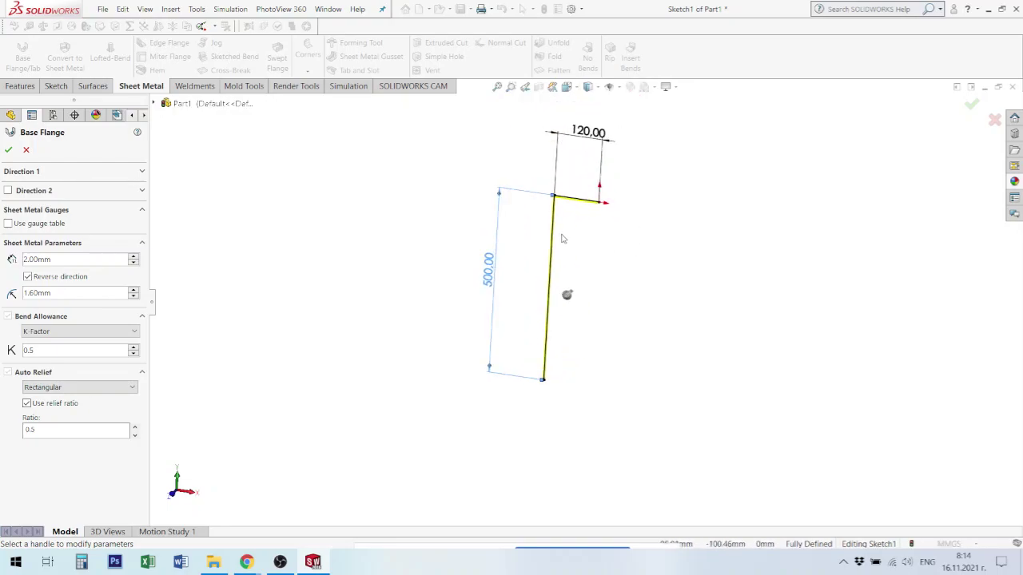
scroll(629, 250, "down", 2)
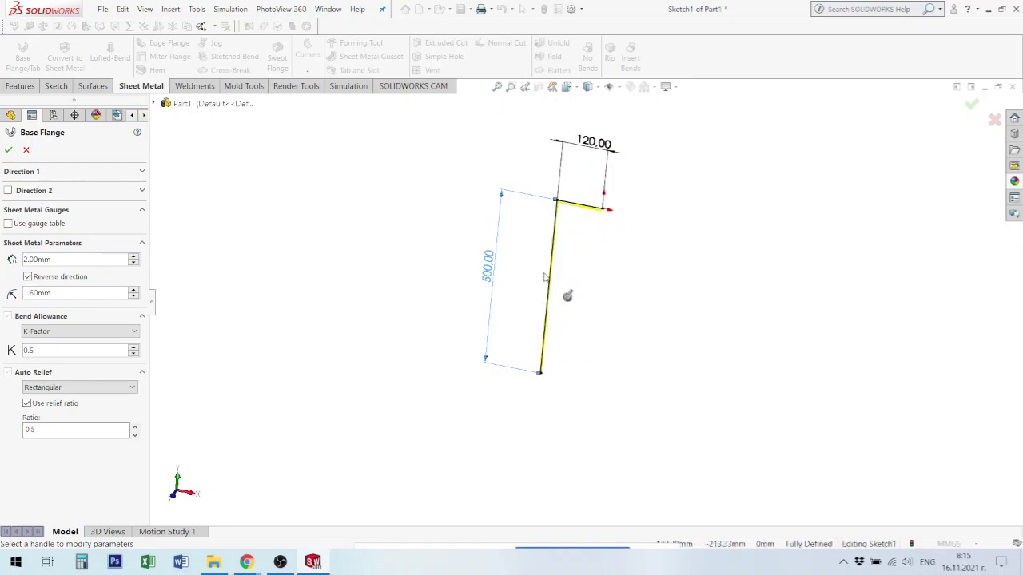
scroll(522, 258, "down", 2)
scroll(550, 288, "down", 3)
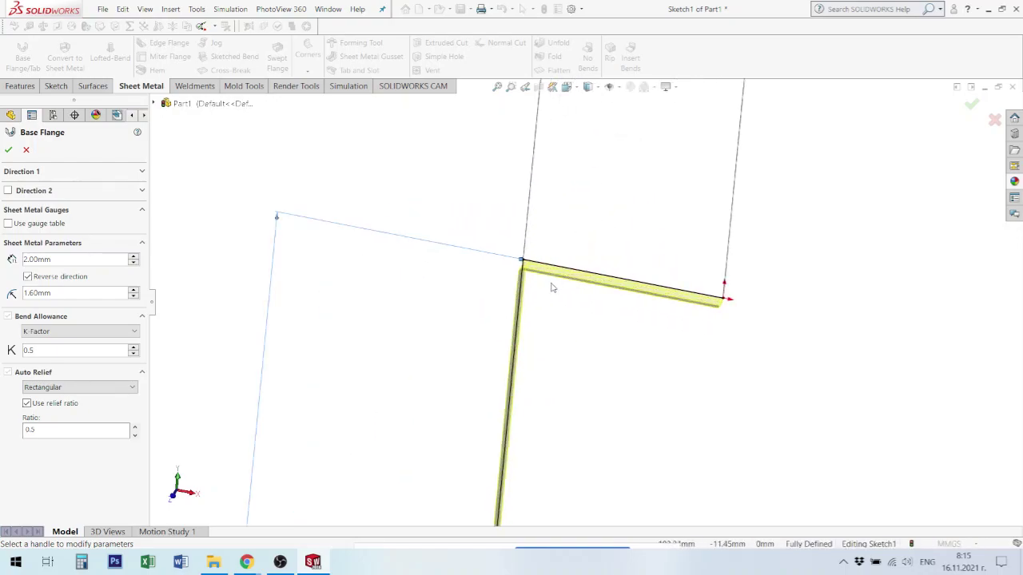
middle_click_drag(551, 288, 567, 267)
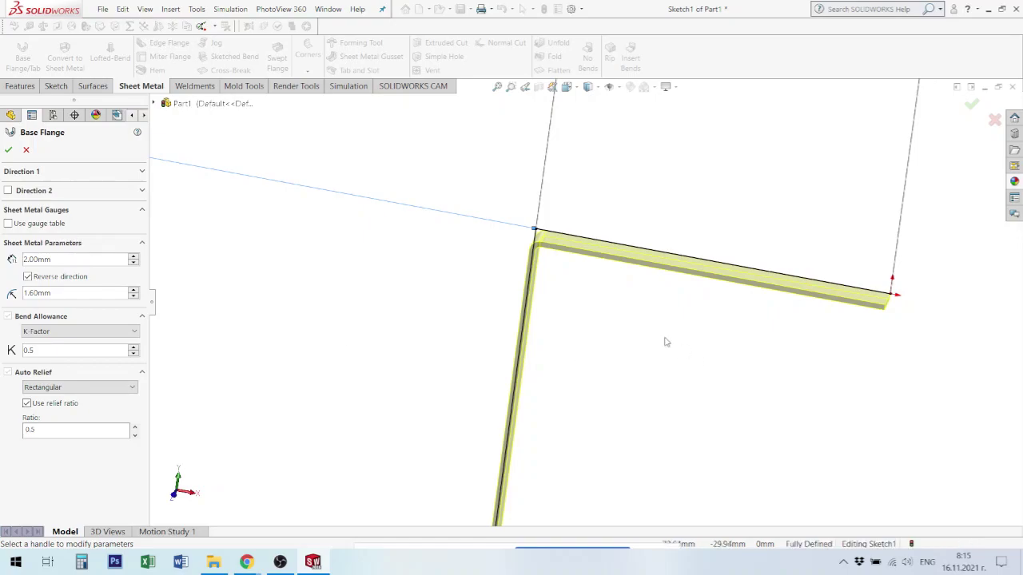
scroll(664, 342, "up", 3)
scroll(639, 352, "up", 2)
scroll(626, 406, "up", 3)
scroll(607, 422, "up", 1)
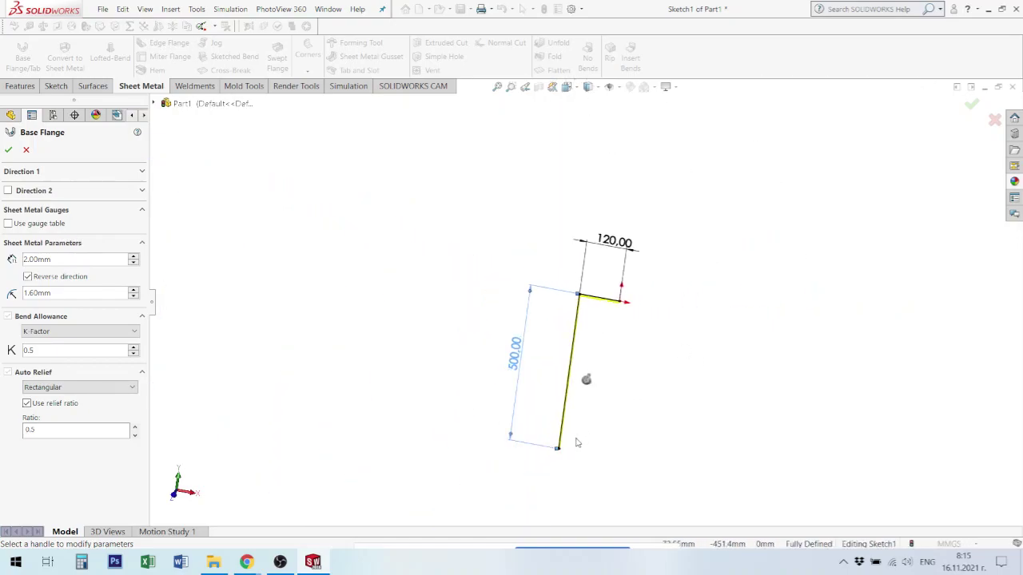
scroll(582, 438, "down", 1)
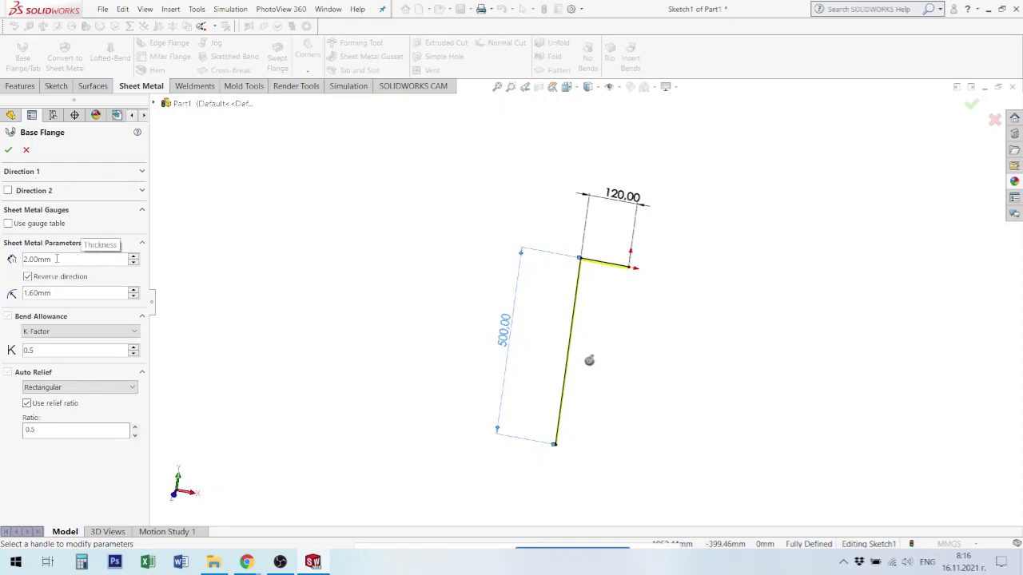
scroll(424, 276, "down", 3)
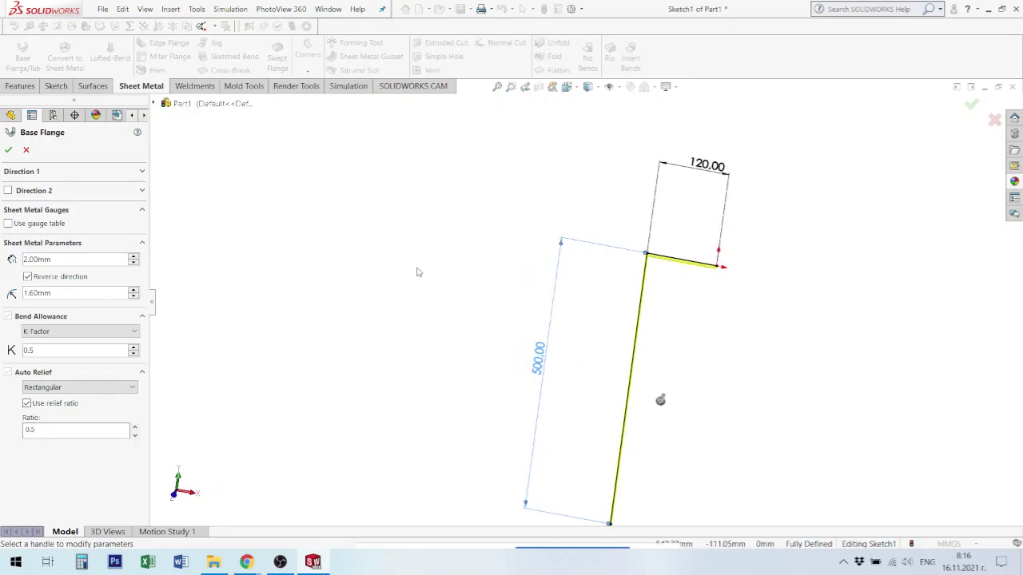
scroll(877, 281, "down", 3)
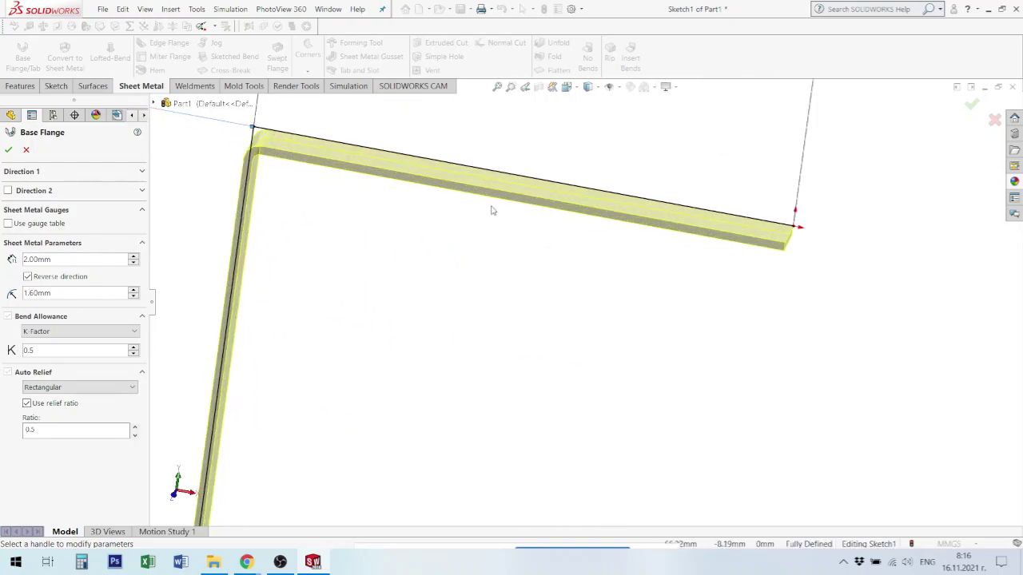
middle_click_drag(496, 212, 489, 200)
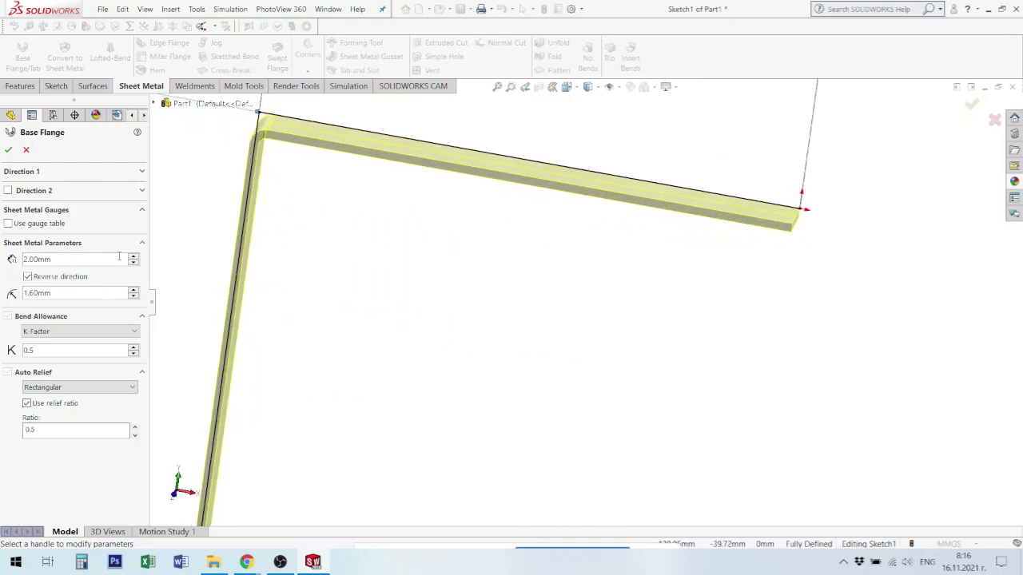
left_click_drag(51, 260, 8, 264)
type("4")
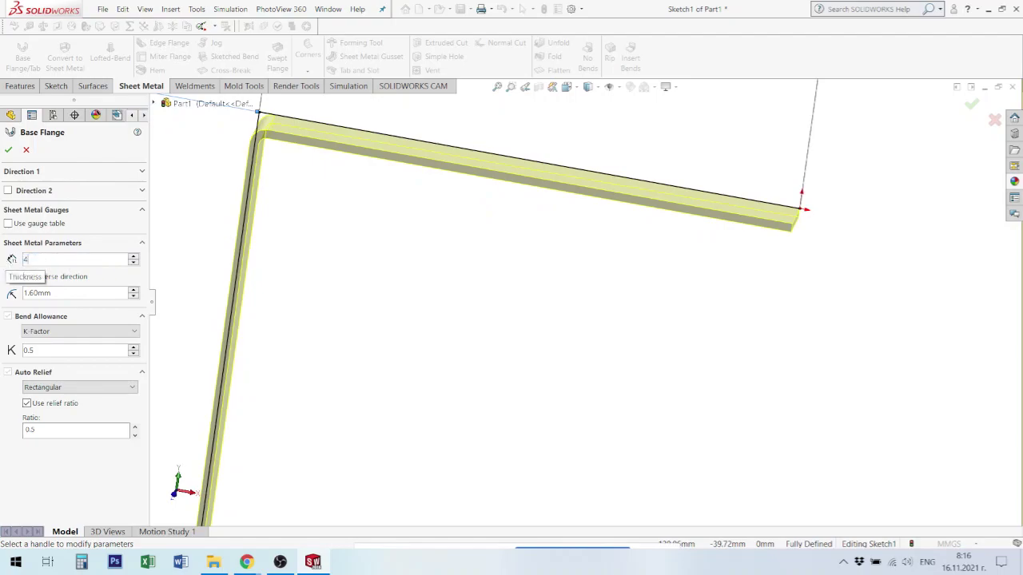
key("Return")
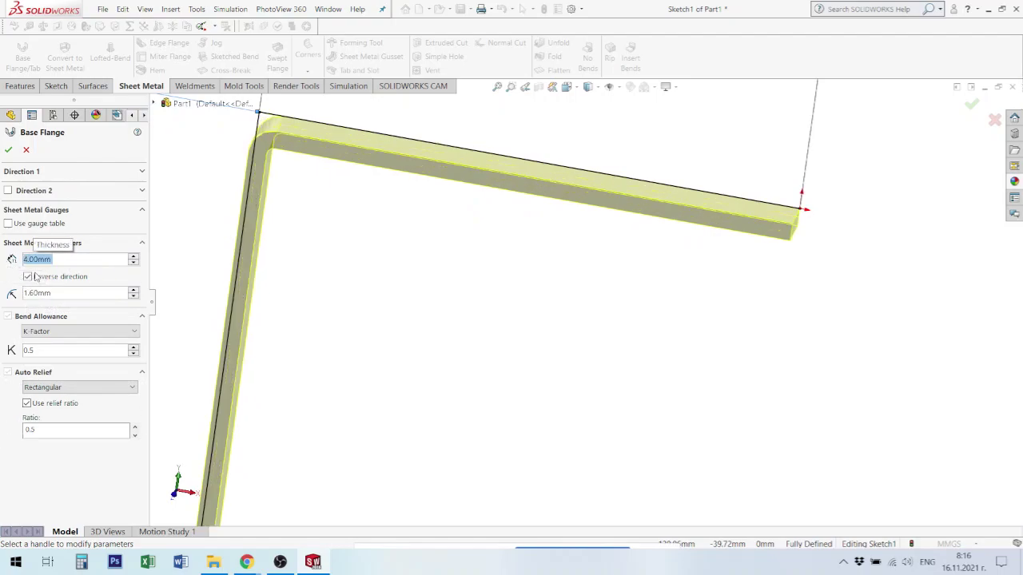
type("3")
key("Return")
type("2")
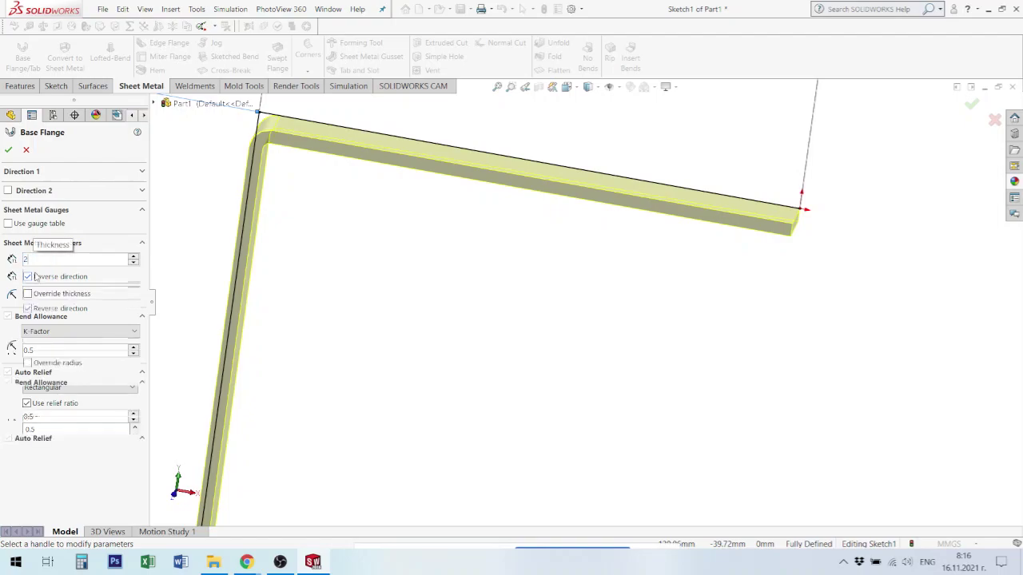
key("Return")
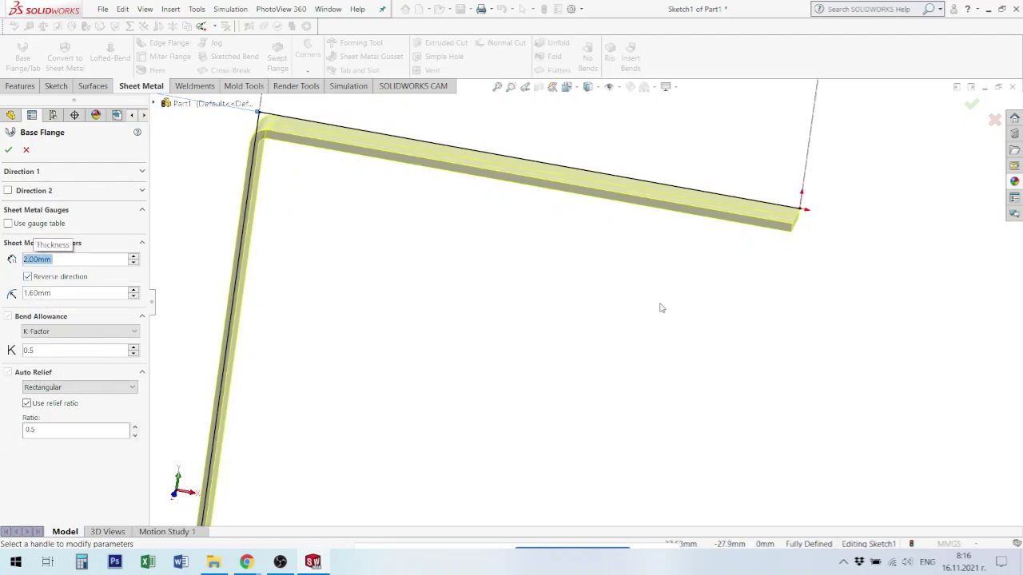
mouse_move(661, 306)
middle_mouse_down()
mouse_move(552, 326)
mouse_move(555, 306)
middle_mouse_up()
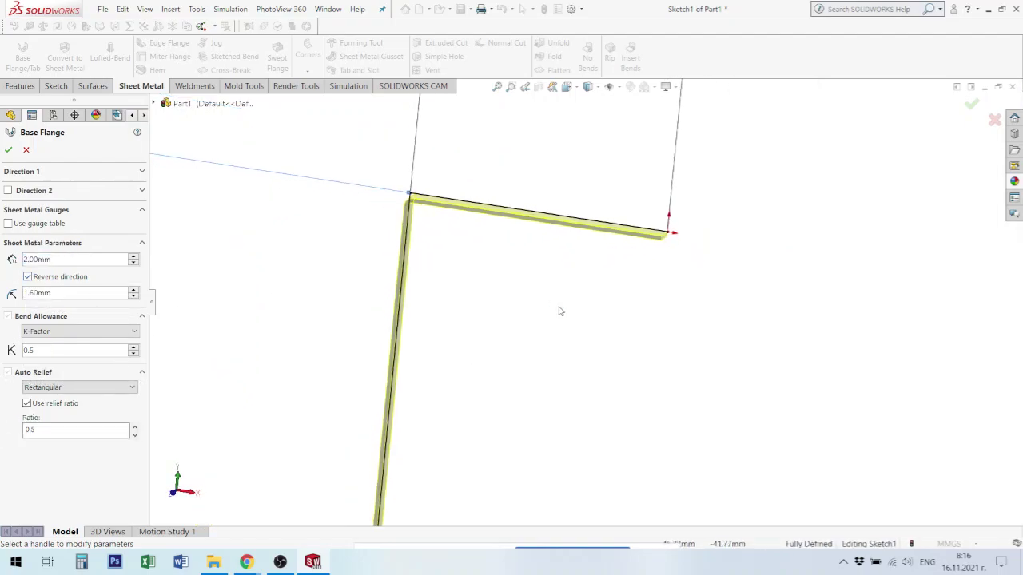
left_click(62, 293)
scroll(428, 178, "down", 3)
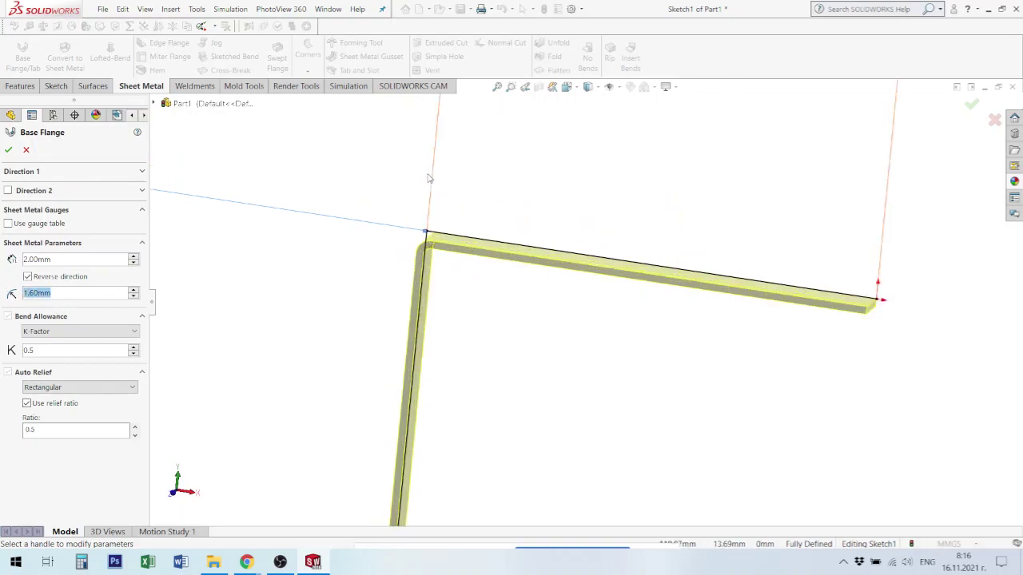
scroll(431, 229, "down", 2)
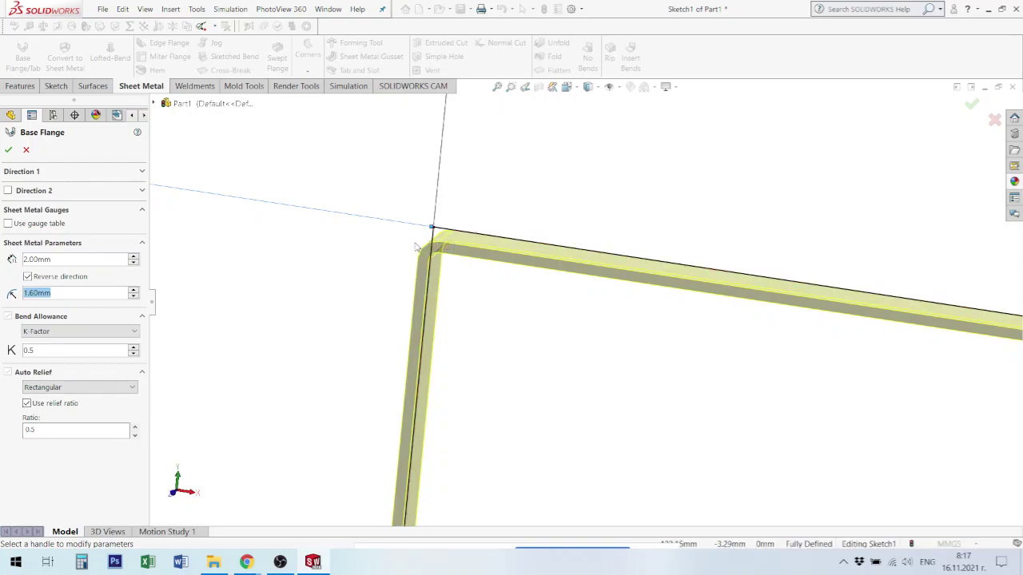
scroll(462, 248, "up", 3)
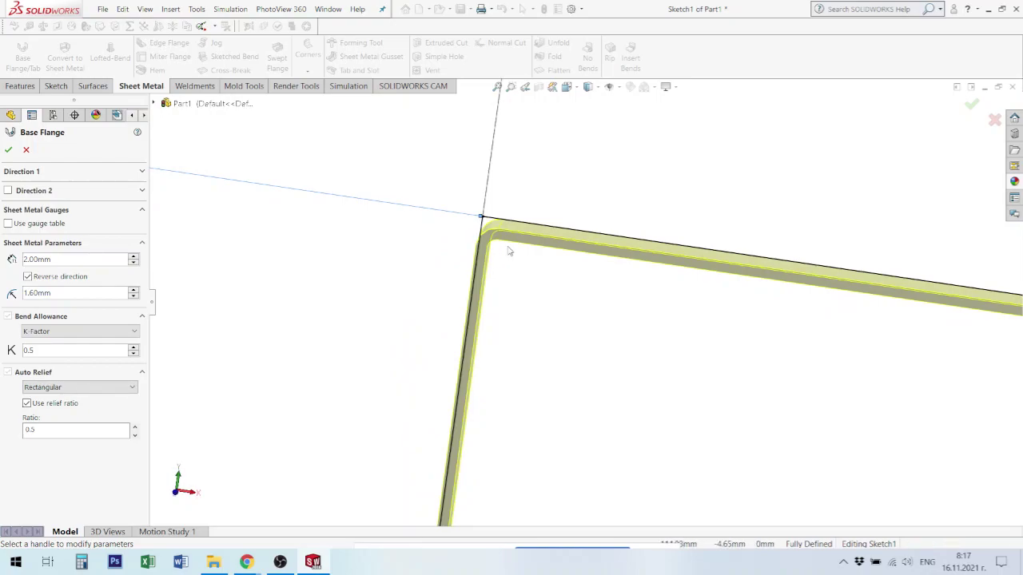
scroll(512, 251, "down", 3)
scroll(485, 250, "down", 1)
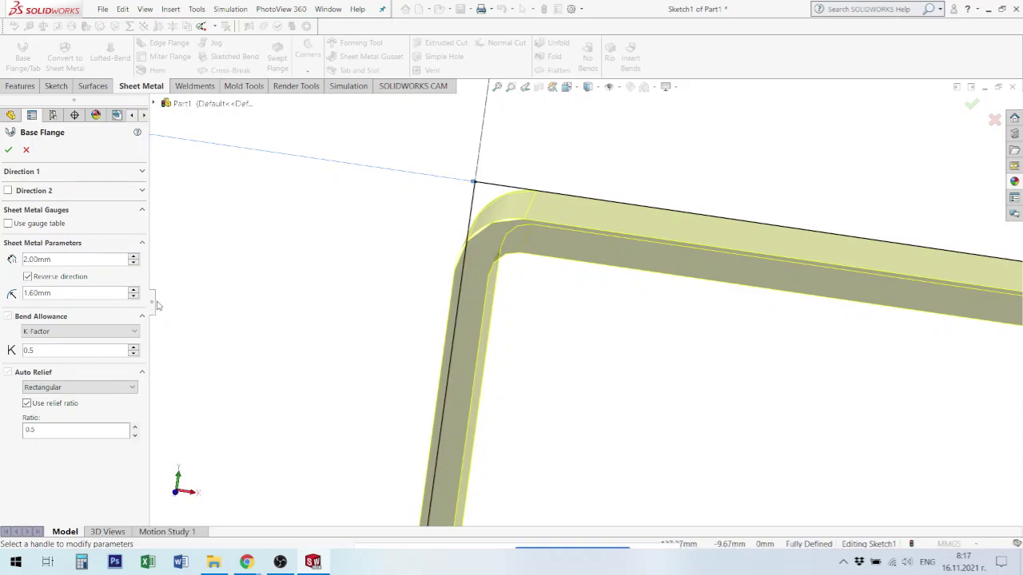
scroll(744, 357, "up", 2)
scroll(737, 370, "up", 3)
scroll(740, 381, "up", 2)
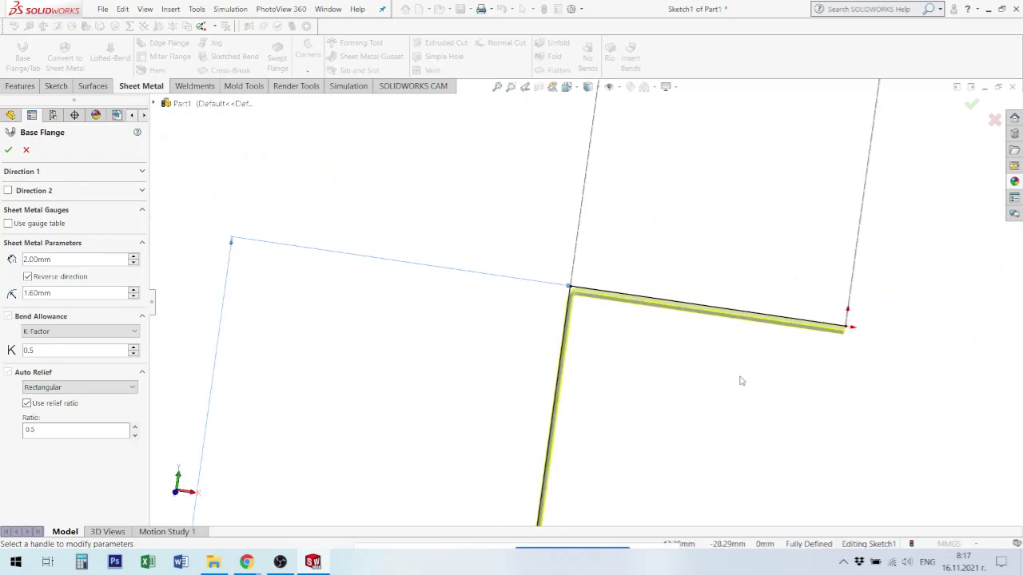
scroll(688, 381, "down", 2)
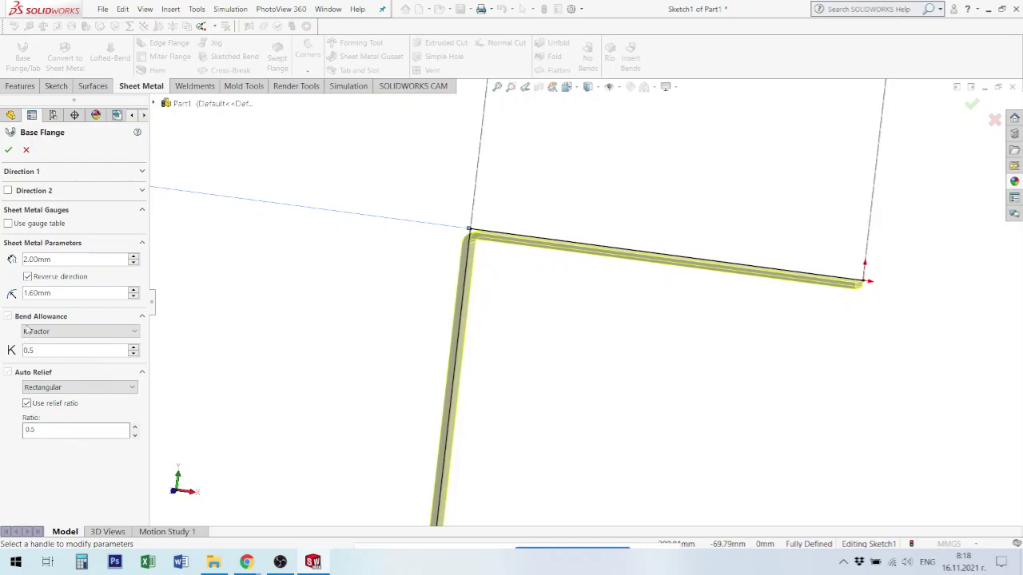
Set the base flange depth to 600 mm with a Mid Plane end condition
left_click(142, 172)
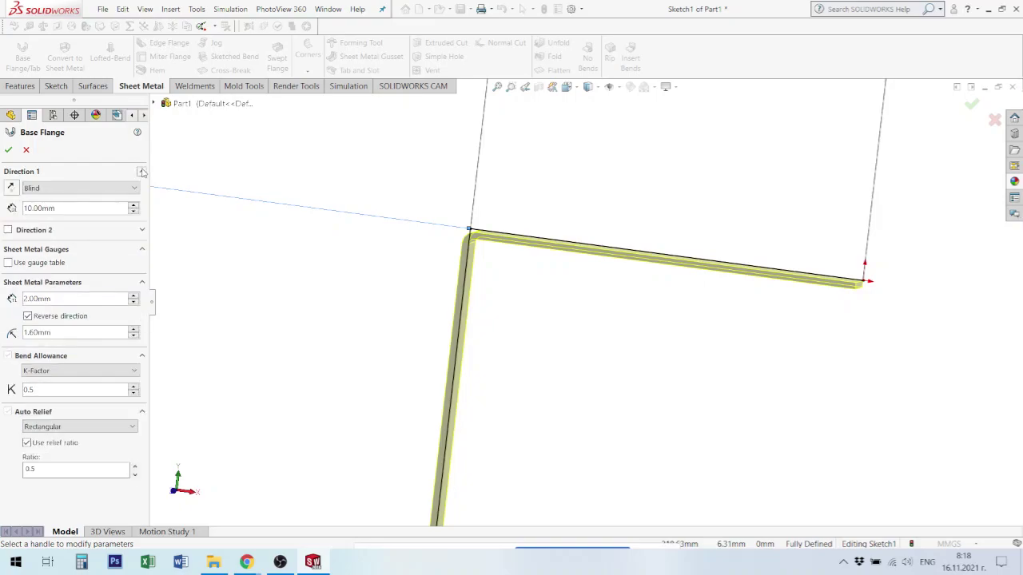
scroll(592, 267, "up", 2)
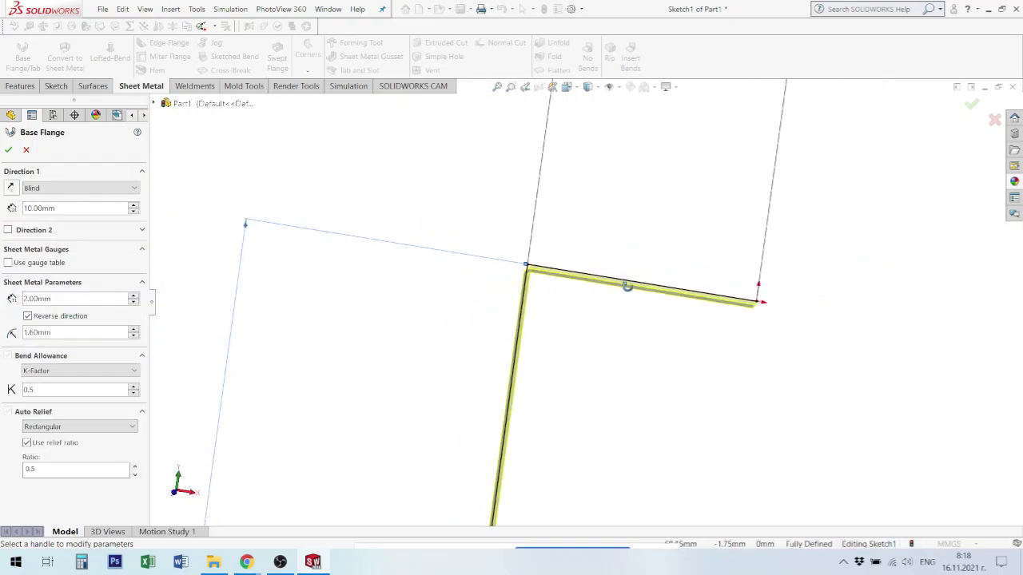
middle_click_drag(628, 286, 589, 303)
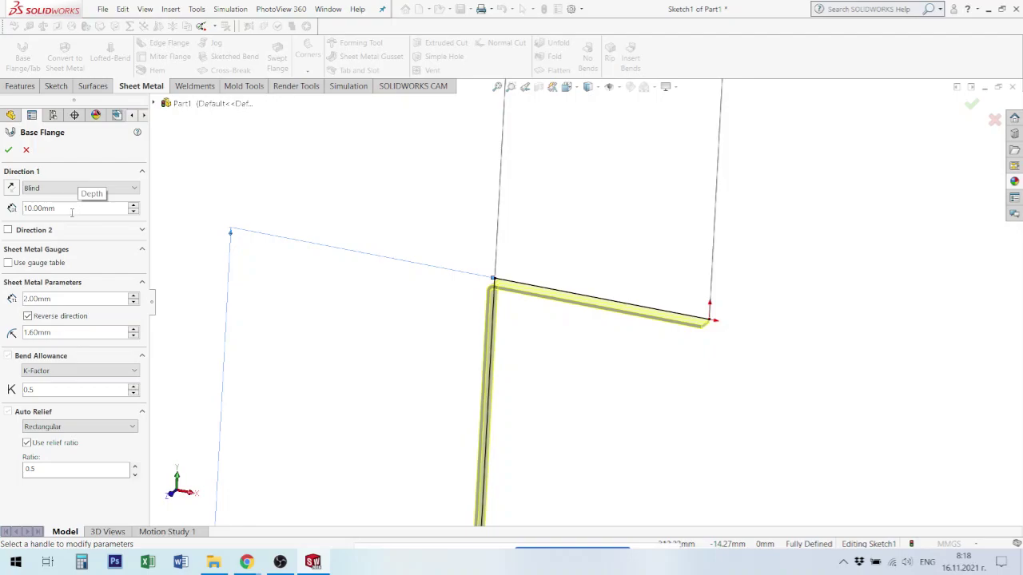
left_click_drag(51, 208, 5, 214)
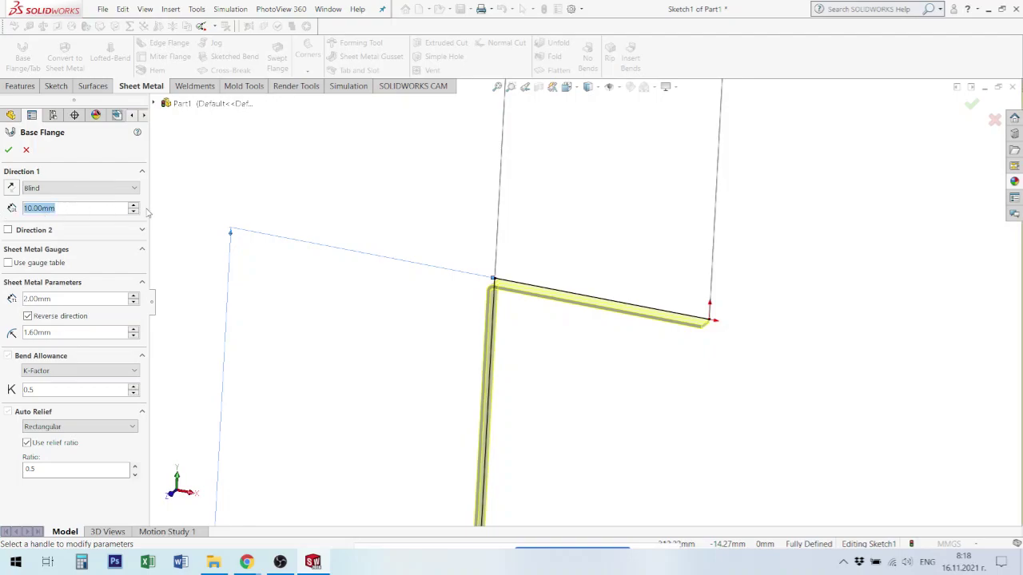
type("600")
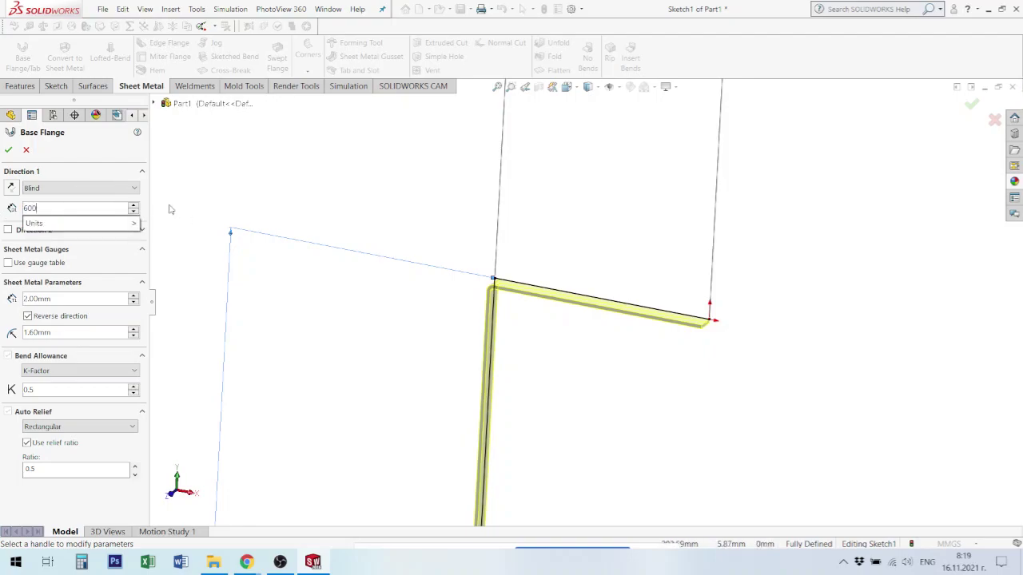
key("Return")
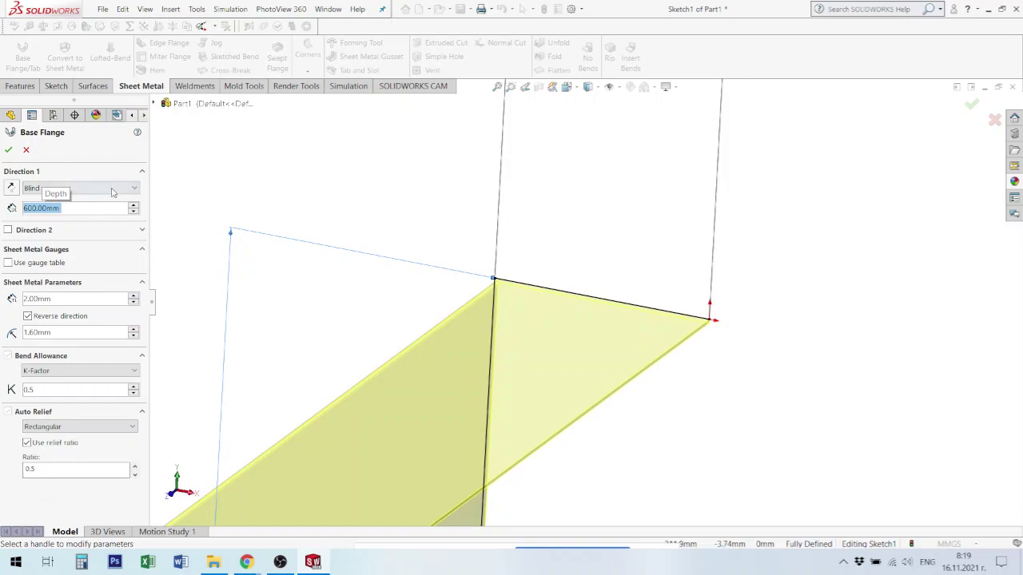
left_click(135, 190)
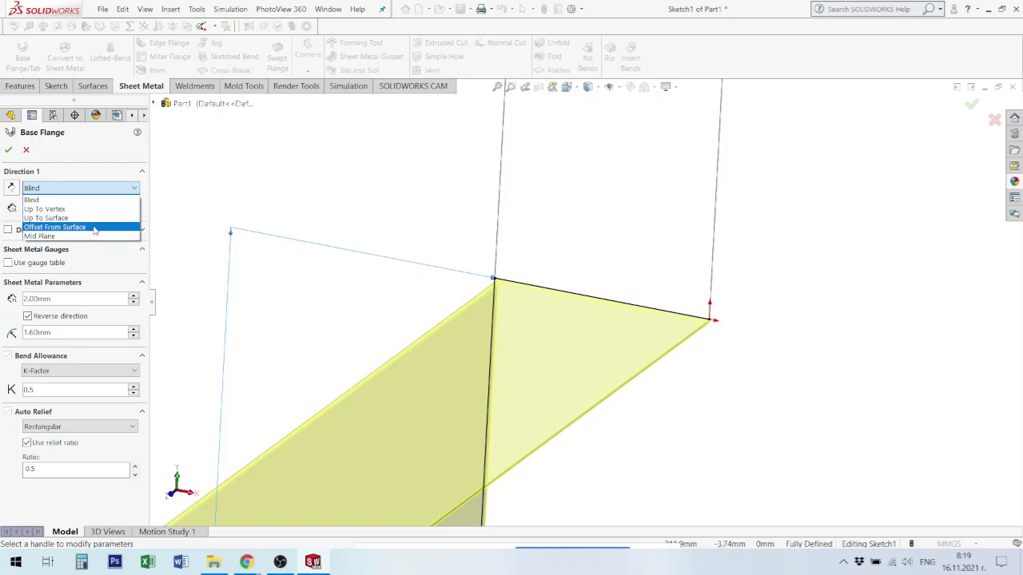
left_click(87, 237)
scroll(582, 333, "up", 3)
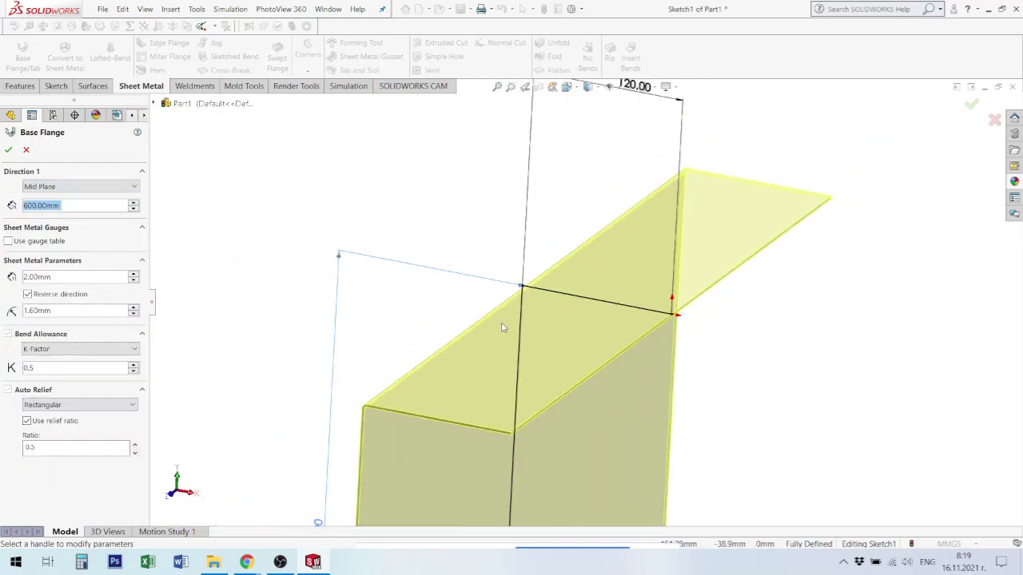
scroll(582, 333, "up", 3)
scroll(584, 333, "down", 2)
scroll(583, 332, "up", 3)
mouse_move(583, 332)
middle_mouse_down()
mouse_move(601, 345)
mouse_move(584, 314)
middle_mouse_up()
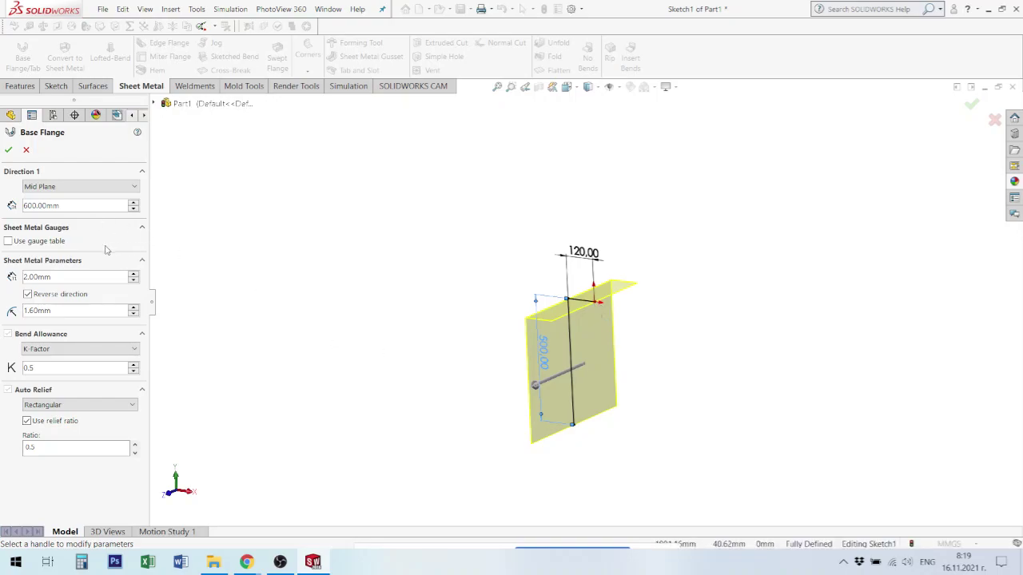
left_click(8, 149)
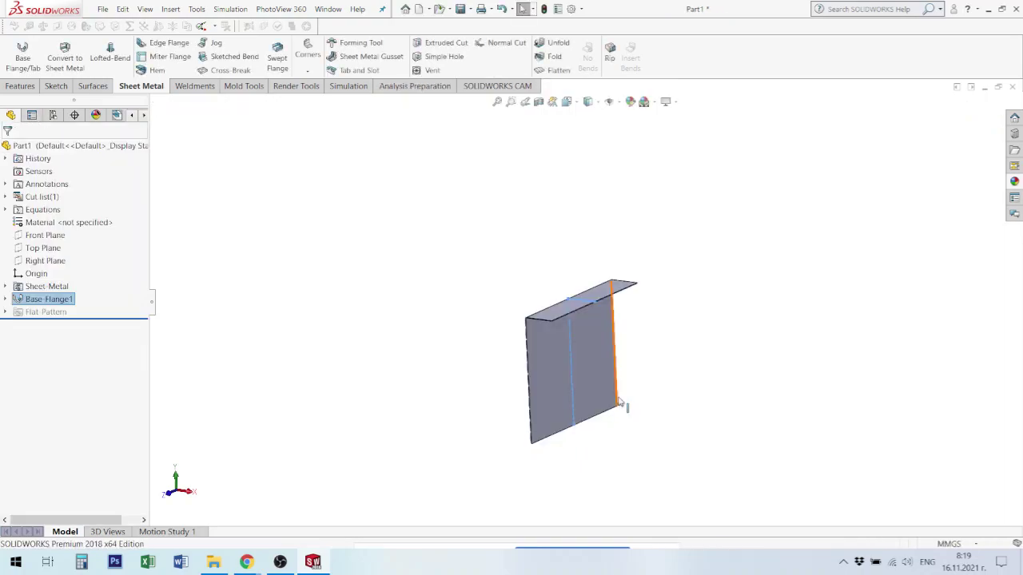
mouse_move(621, 404)
middle_mouse_down()
mouse_move(680, 397)
mouse_move(674, 407)
middle_mouse_up()
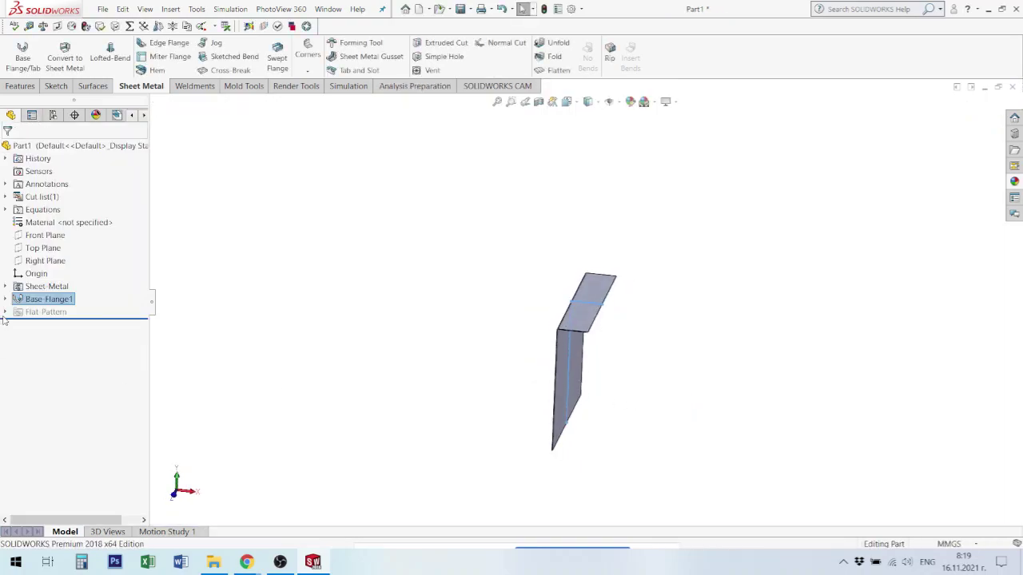
left_click(448, 336)
scroll(566, 318, "down", 2)
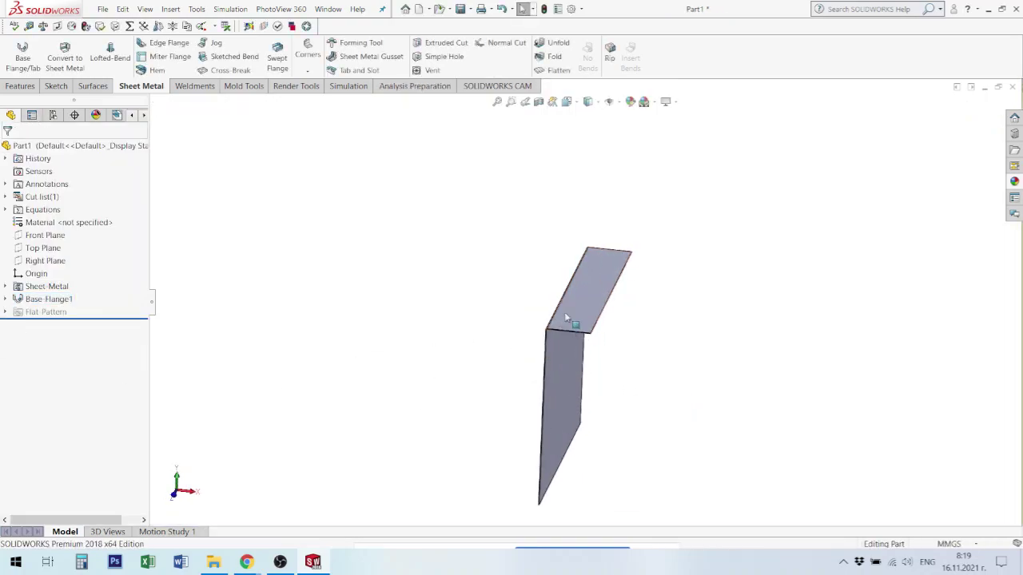
middle_click_drag(566, 318, 591, 324)
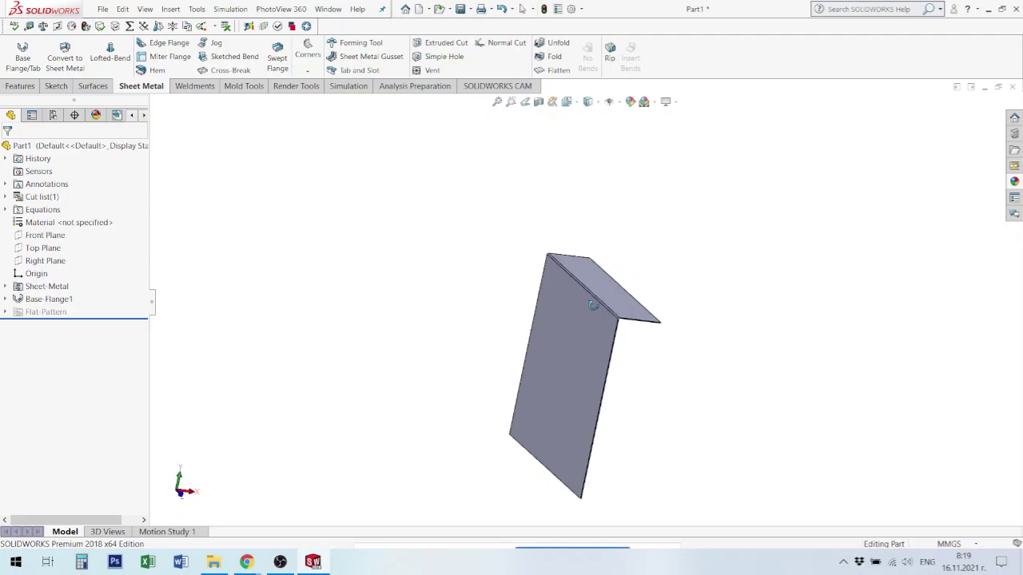
Assign Malleable Cast Iron as the part's material from the Material menu
right_click(88, 227)
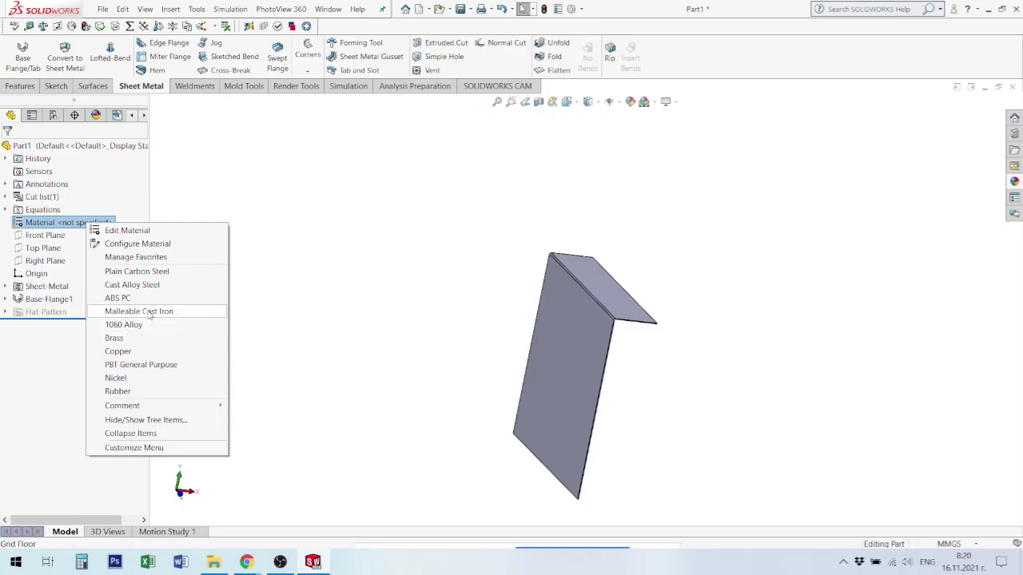
left_click(149, 314)
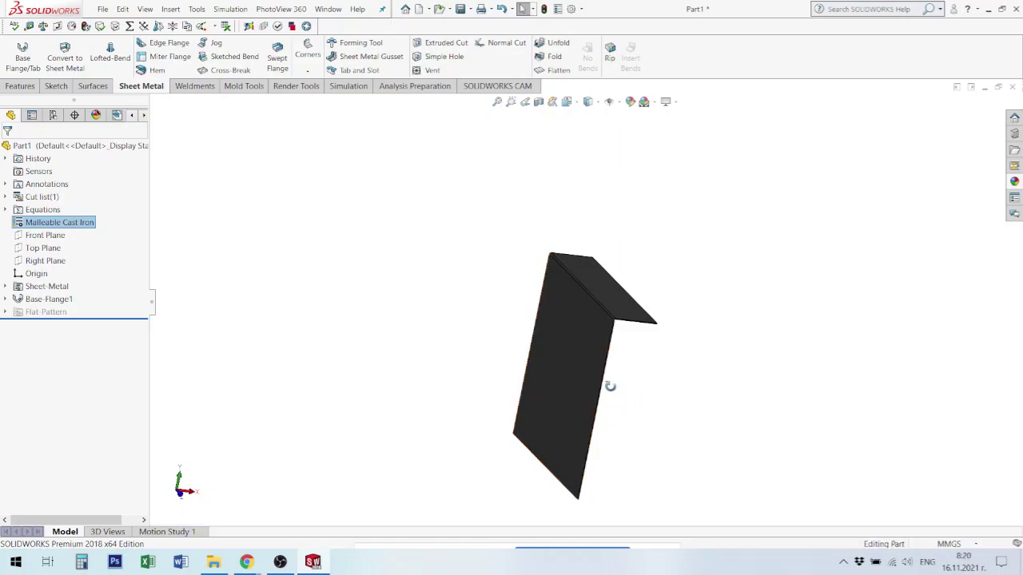
middle_click_drag(610, 386, 569, 331)
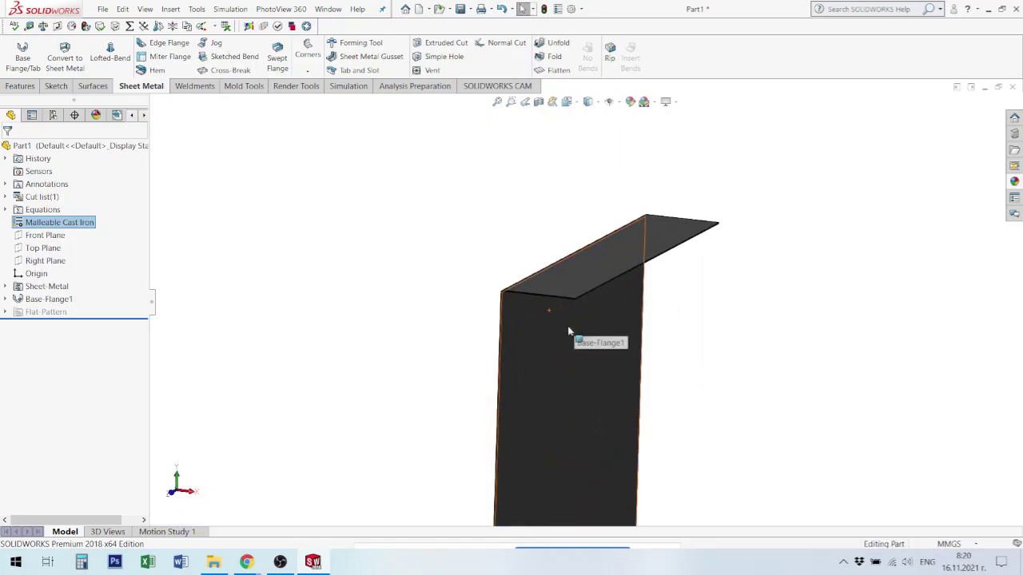
scroll(569, 331, "up", 3)
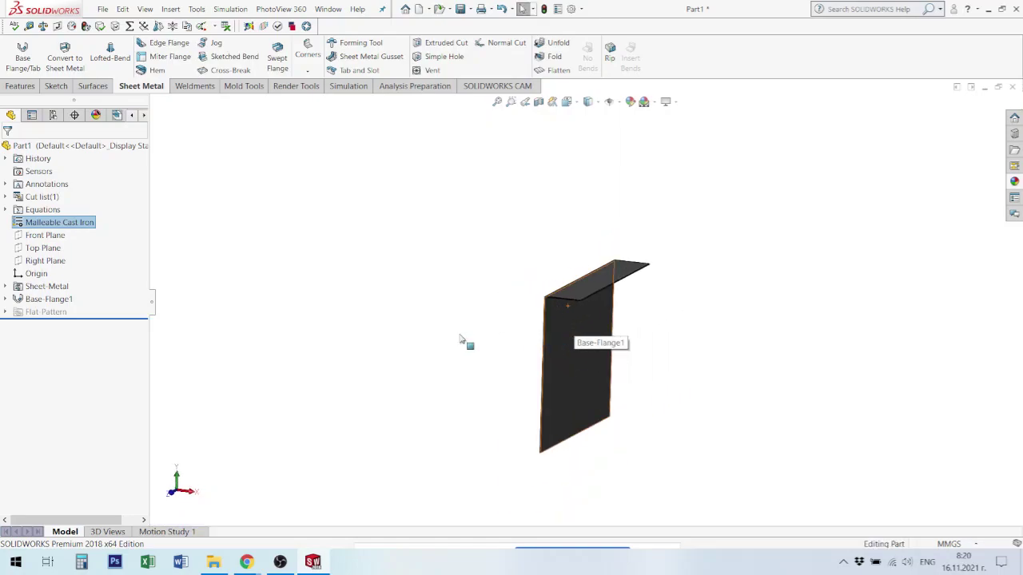
right_click(77, 224)
left_click(313, 291)
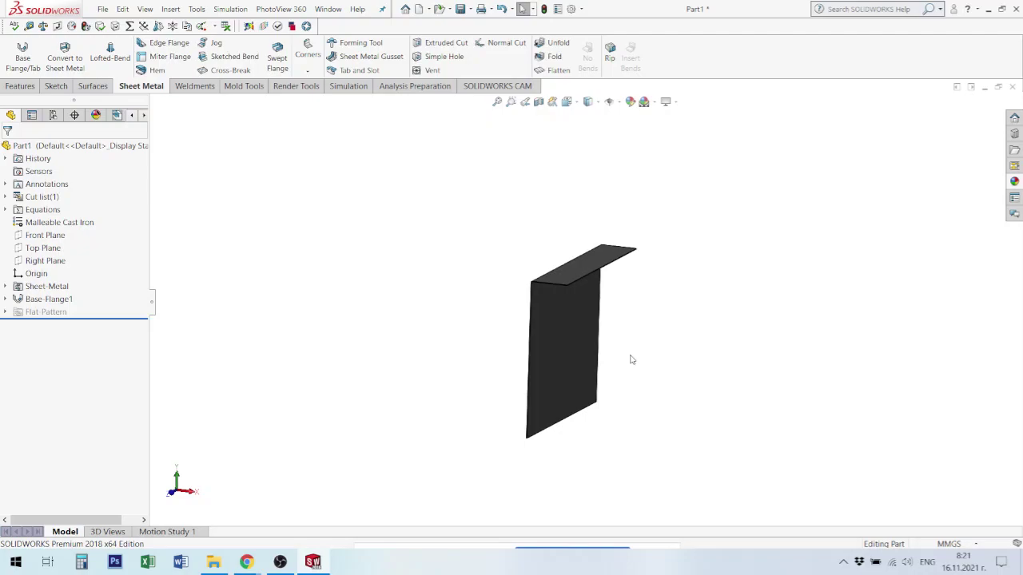
scroll(574, 285, "down", 3)
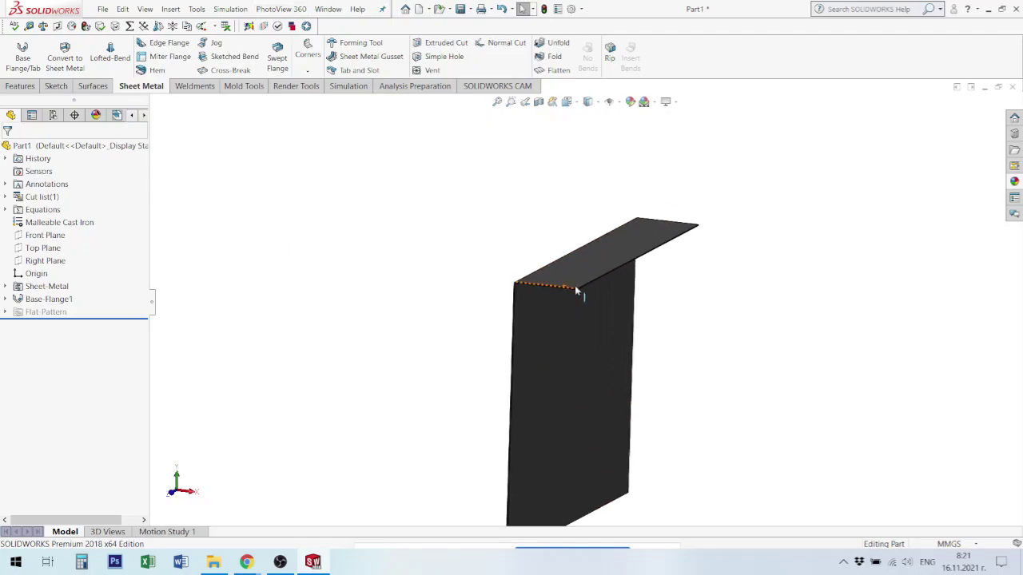
scroll(568, 320, "up", 2)
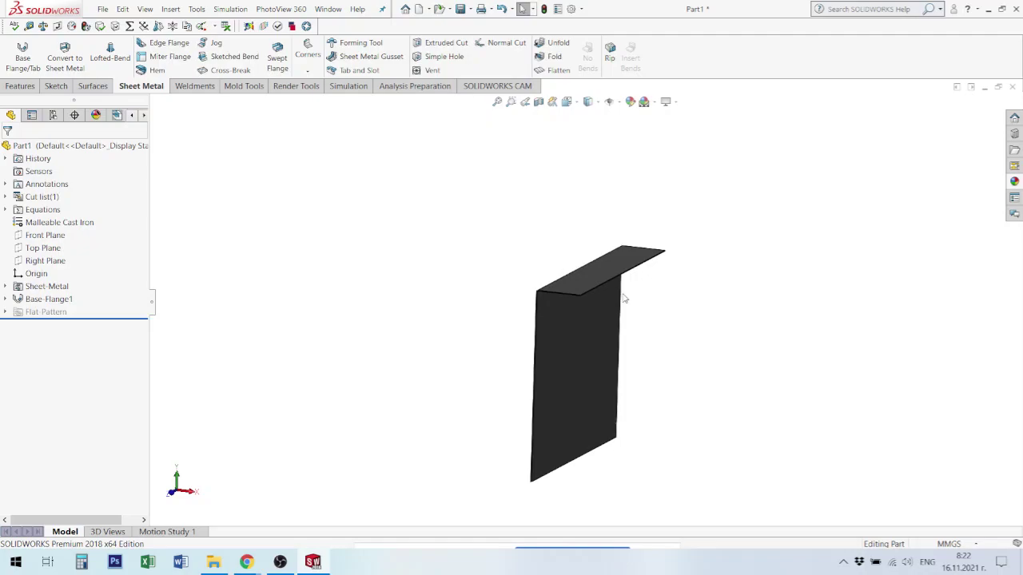
scroll(659, 328, "down", 2)
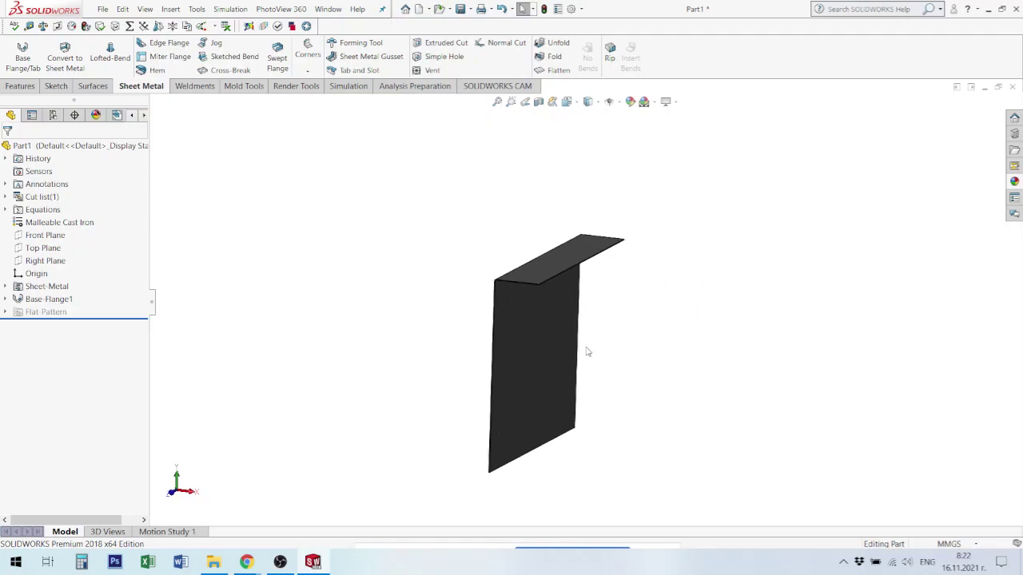
mouse_move(564, 322)
middle_mouse_down()
mouse_move(534, 319)
mouse_move(525, 338)
mouse_move(714, 357)
mouse_move(687, 360)
mouse_move(639, 344)
middle_mouse_up()
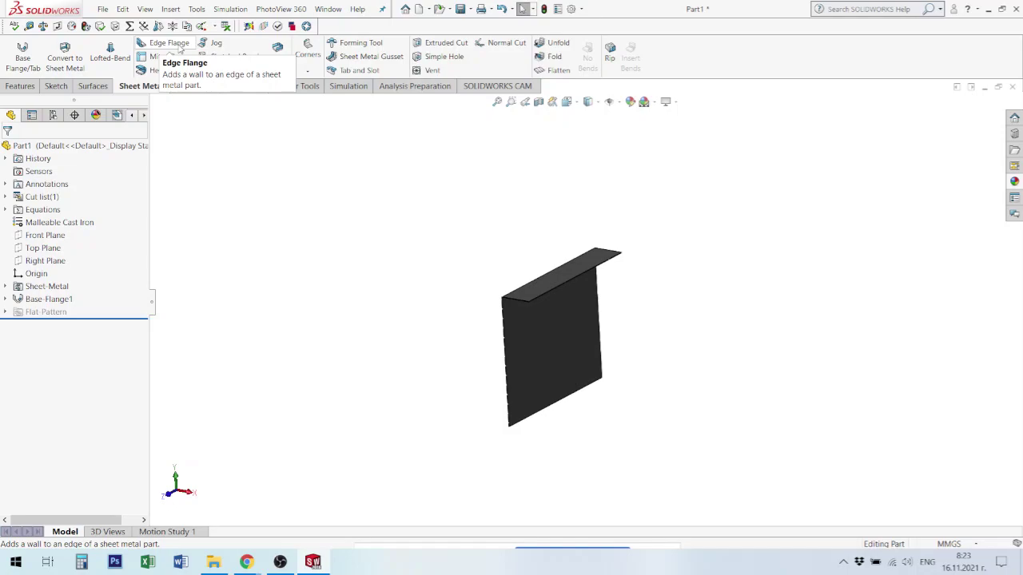
Start an Edge Flange on the plate's long vertical edge, previewing a 56.60 mm wall
left_click(169, 44)
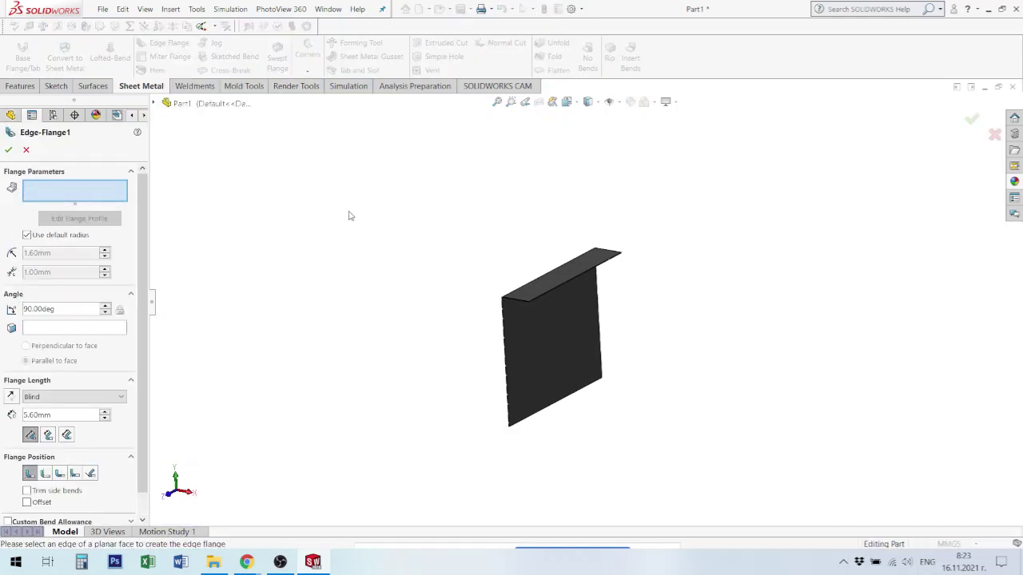
scroll(569, 348, "down", 3)
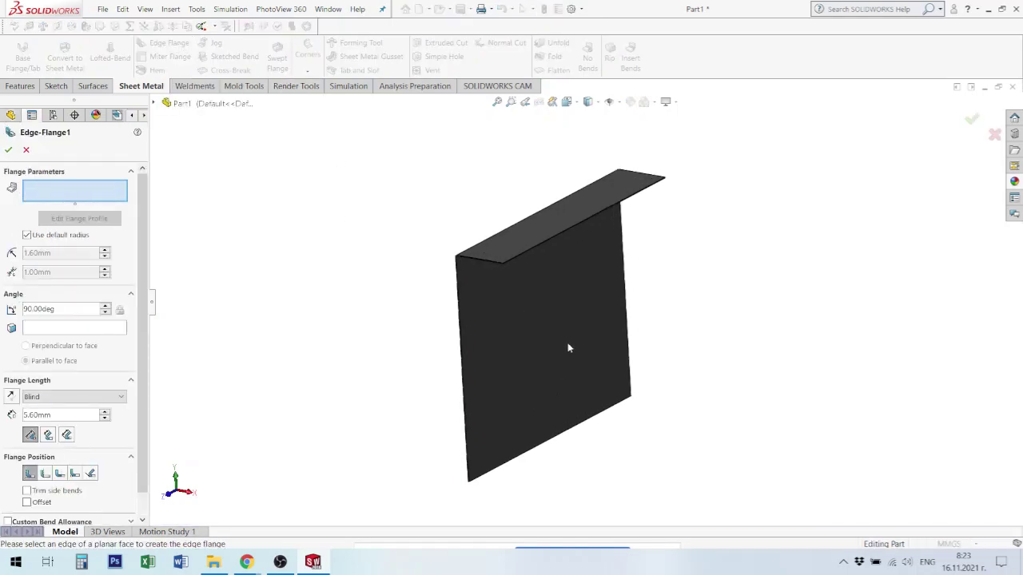
middle_click_drag(452, 366, 514, 269)
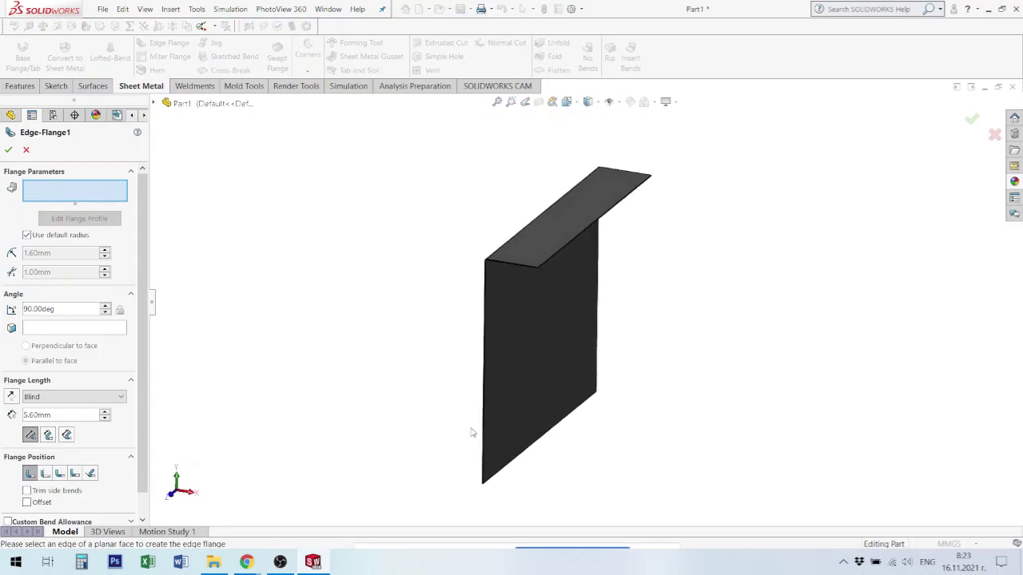
scroll(482, 415, "down", 2)
scroll(486, 409, "down", 1)
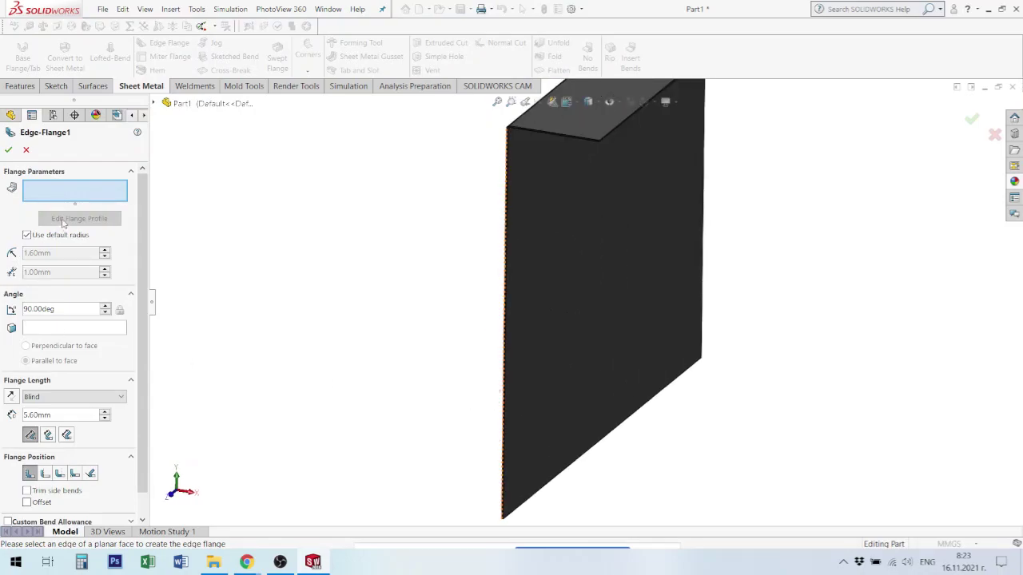
scroll(555, 244, "down", 3)
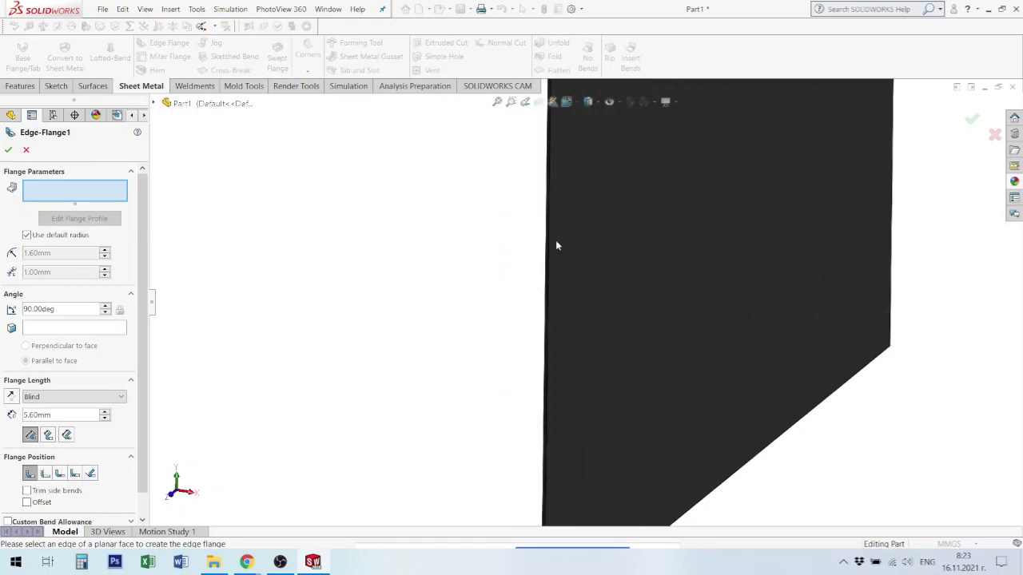
scroll(532, 296, "down", 2)
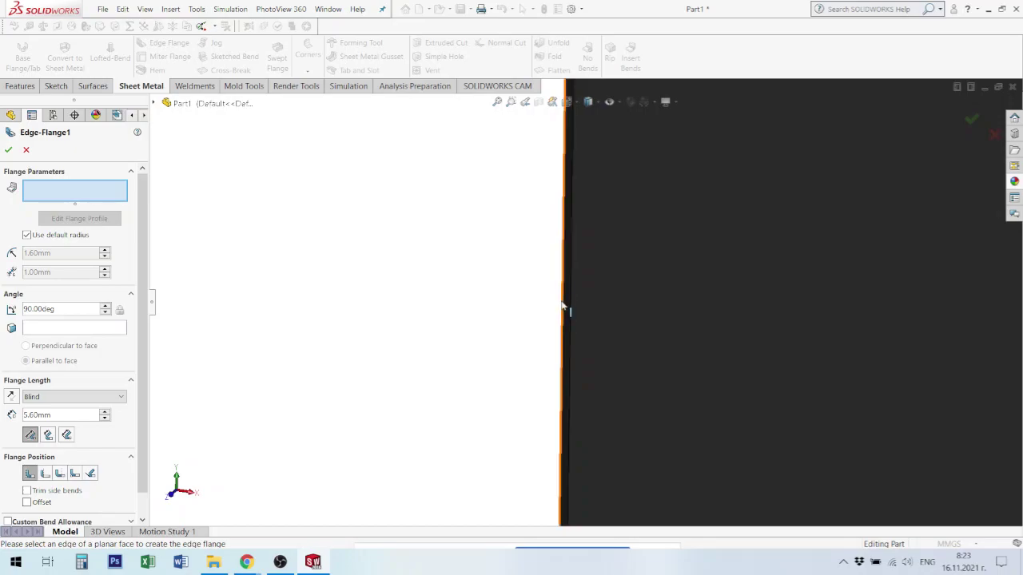
left_click(563, 307)
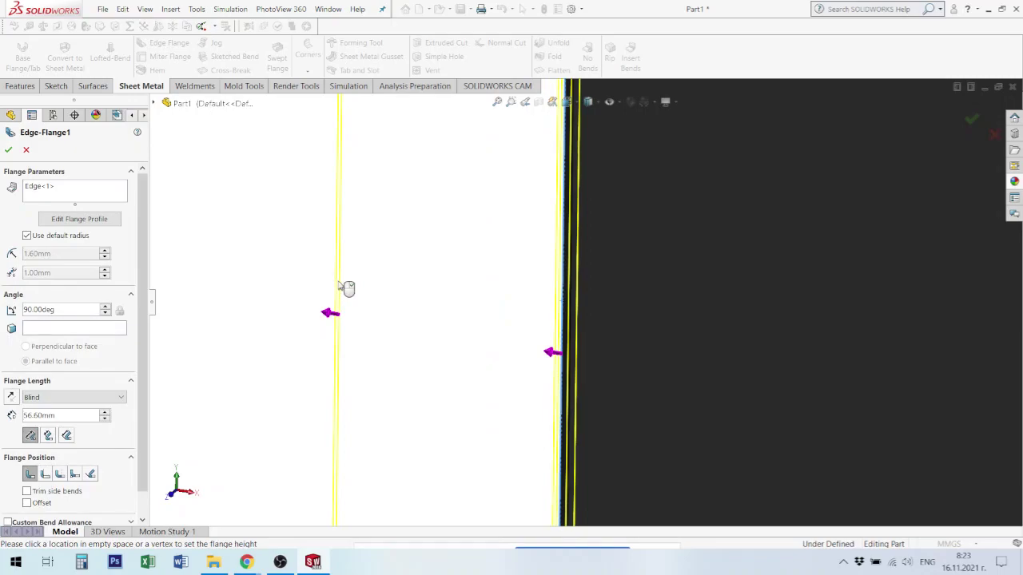
scroll(634, 253, "up", 2)
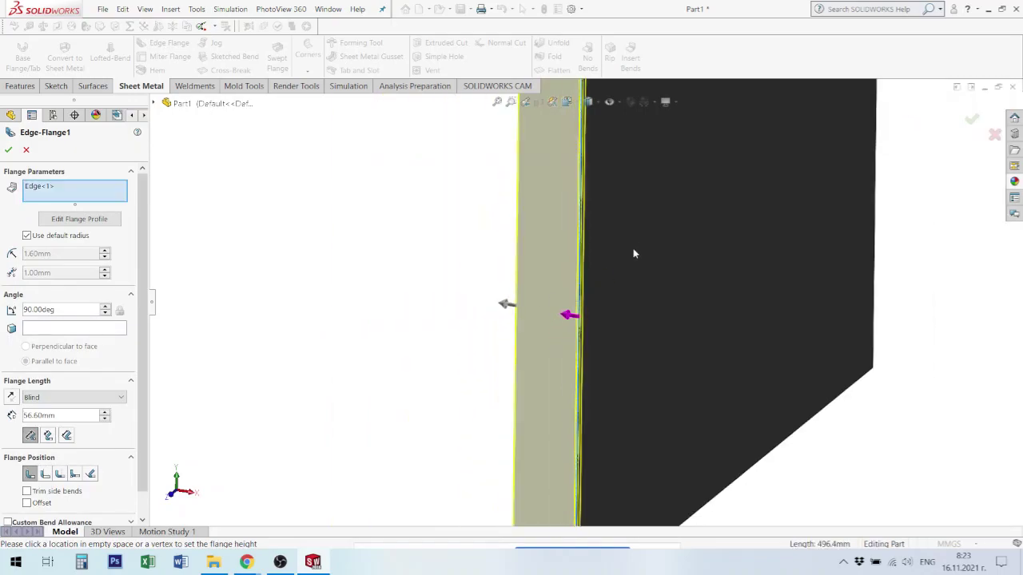
scroll(634, 253, "up", 2)
scroll(612, 247, "down", 1)
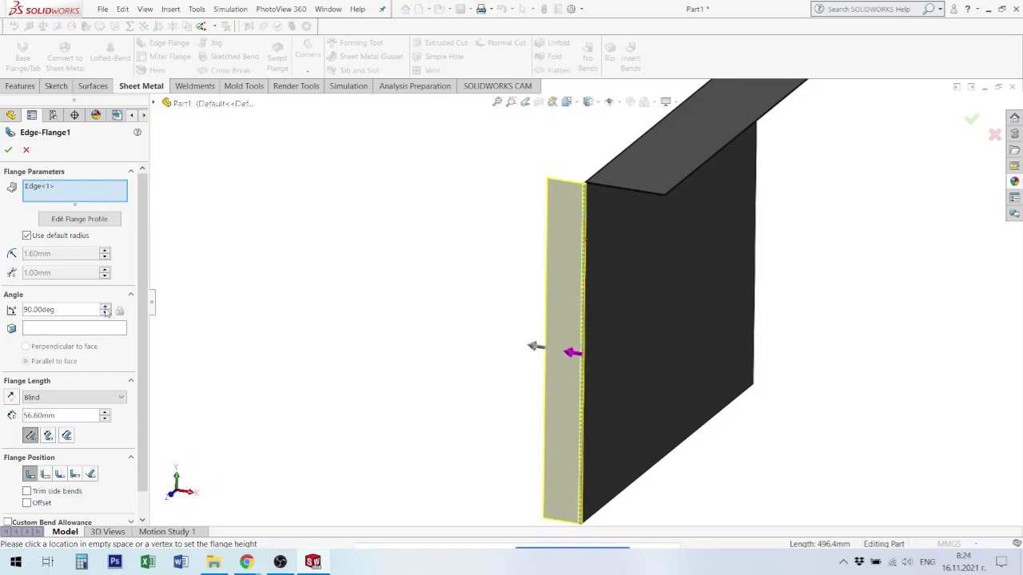
scroll(105, 308, "up", 8)
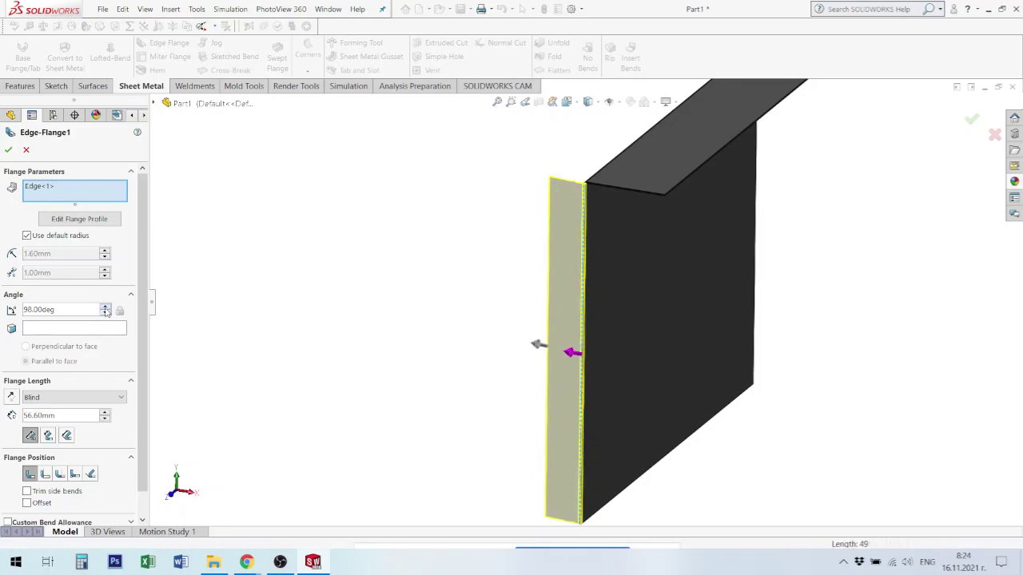
scroll(105, 310, "up", 7)
middle_click_drag(537, 206, 534, 390)
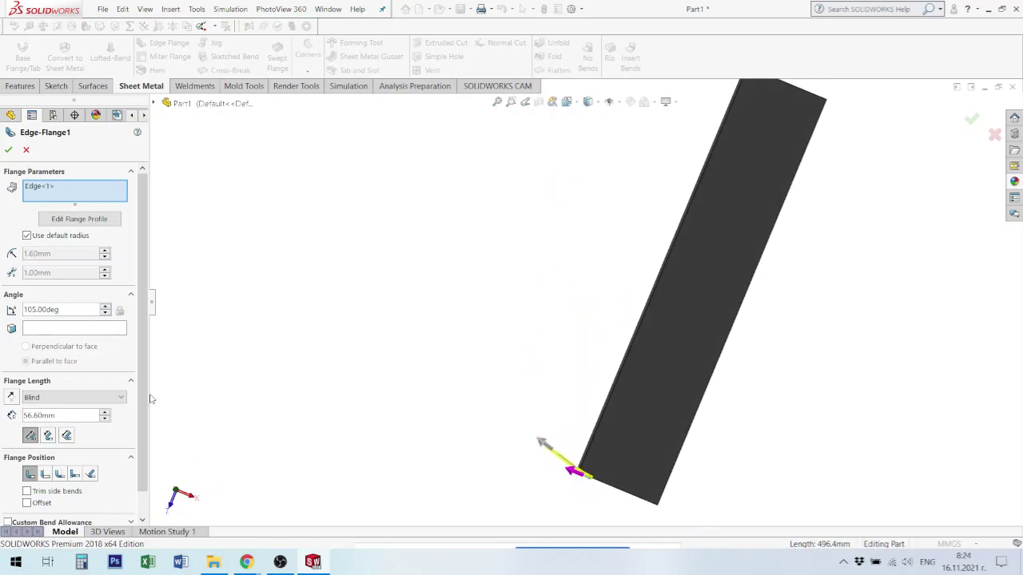
scroll(108, 315, "down", 2)
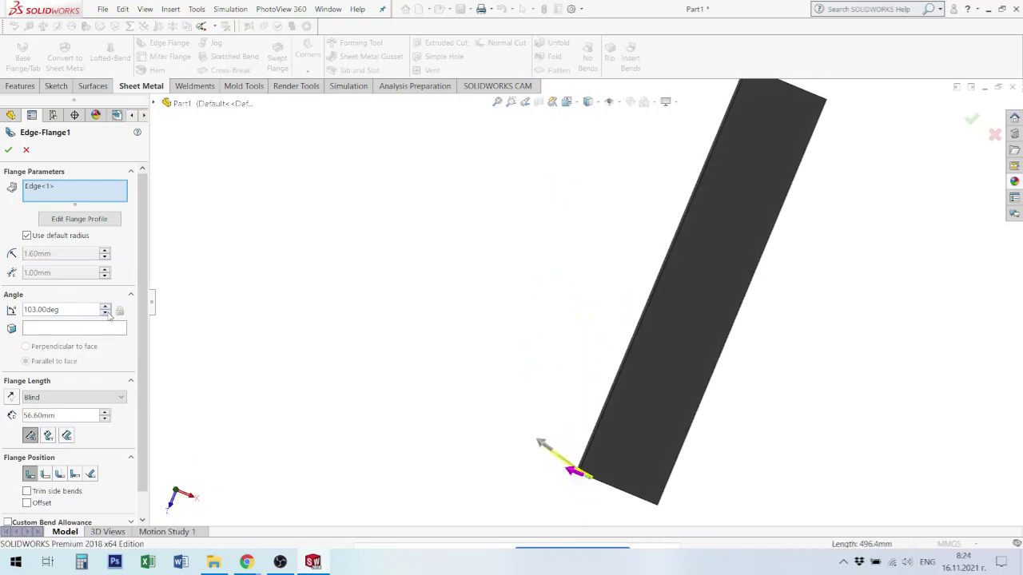
scroll(108, 315, "down", 12)
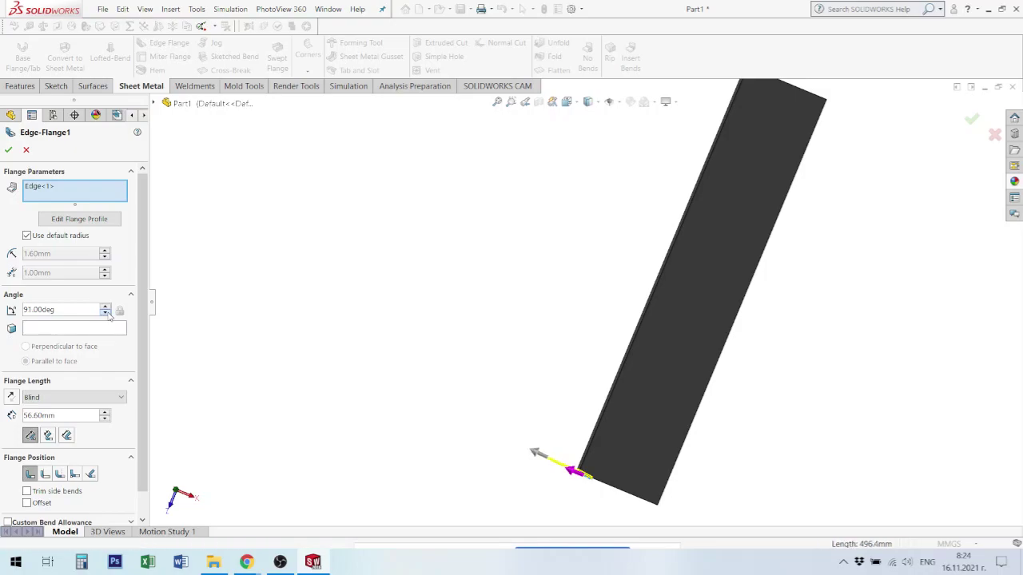
scroll(108, 315, "down", 4)
scroll(108, 315, "down", 4)
scroll(108, 315, "down", 3)
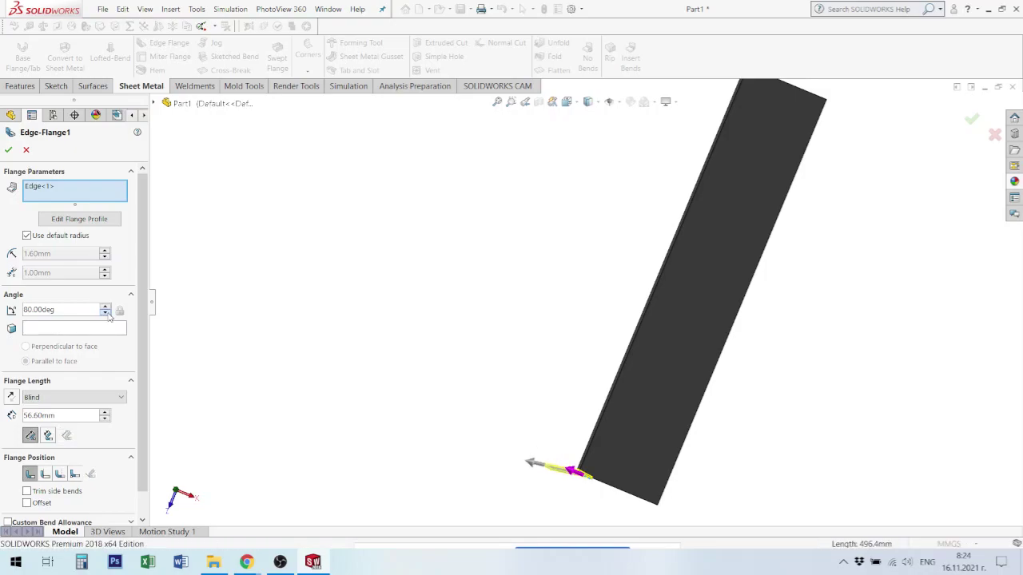
scroll(108, 315, "down", 5)
scroll(569, 424, "down", 1)
scroll(566, 446, "down", 3)
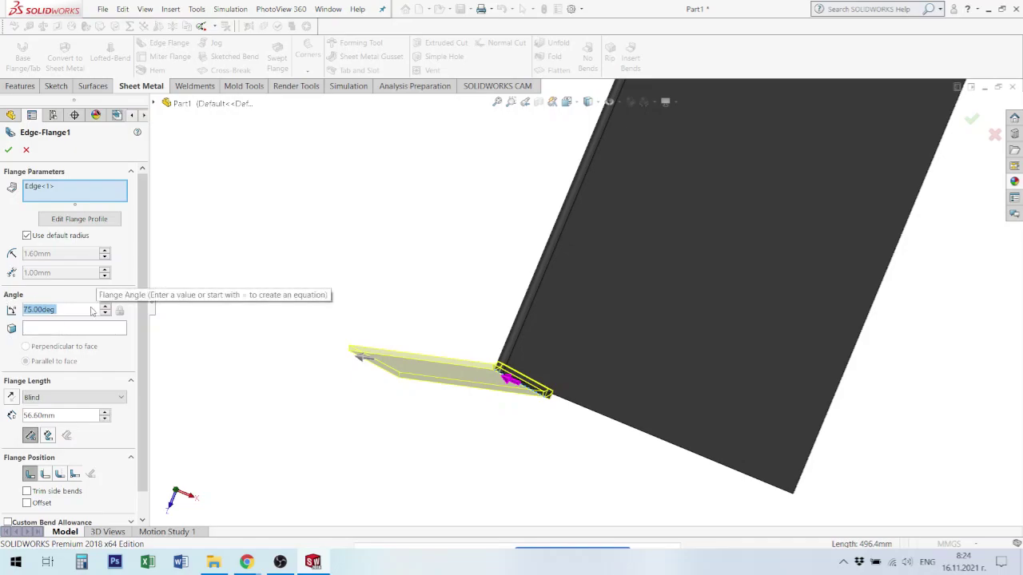
scroll(82, 309, "up", 15)
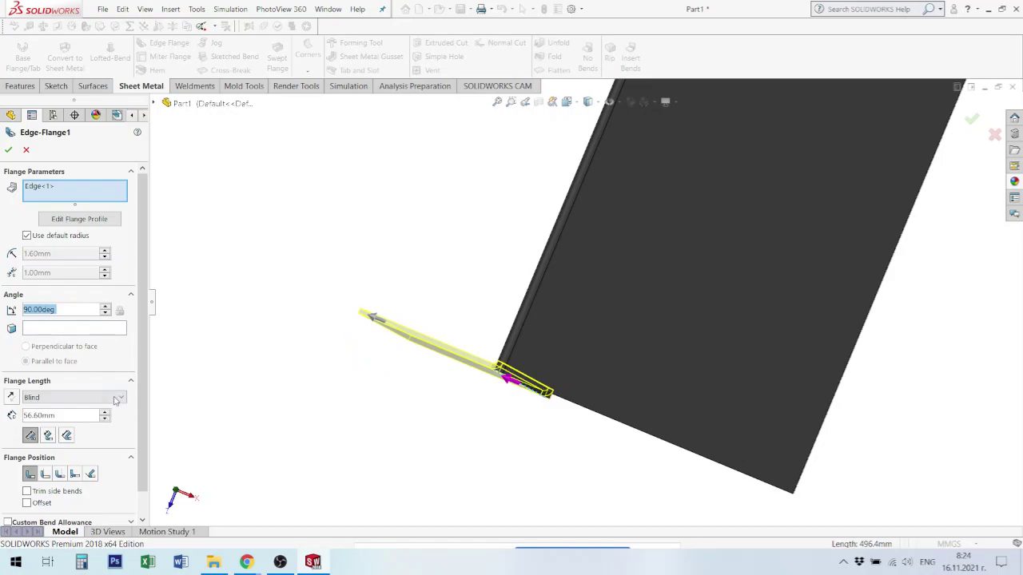
mouse_move(461, 399)
middle_mouse_down()
mouse_move(472, 338)
mouse_move(505, 394)
mouse_move(471, 343)
mouse_move(456, 290)
mouse_move(464, 258)
mouse_move(497, 235)
mouse_move(548, 251)
mouse_move(575, 290)
mouse_move(578, 317)
middle_mouse_up()
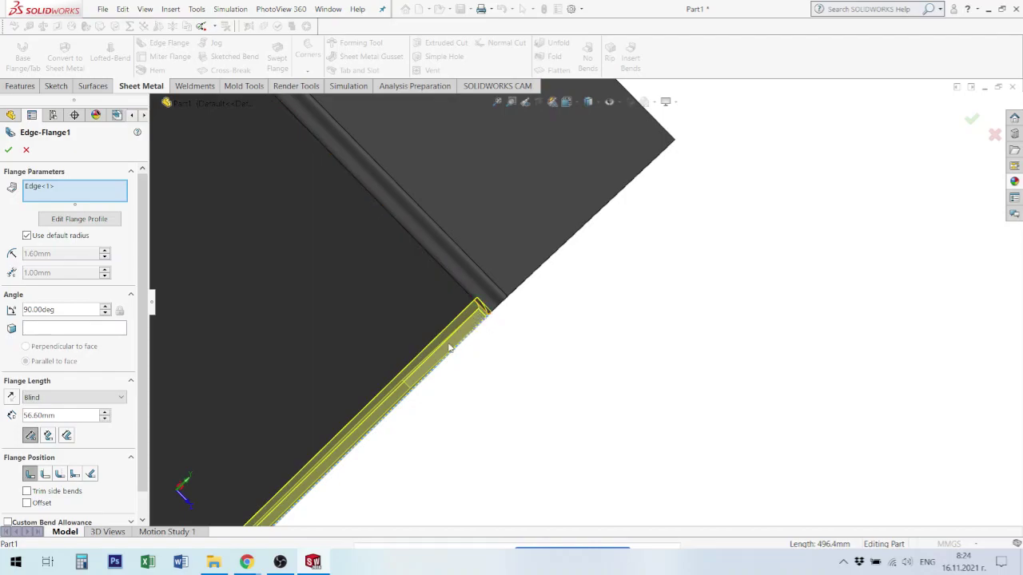
middle_click_drag(464, 349, 491, 340)
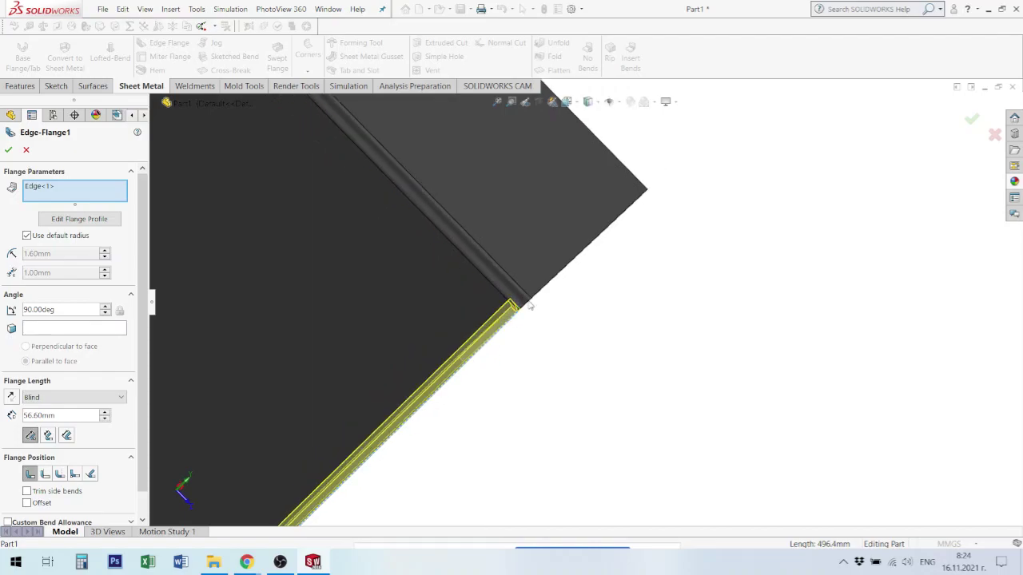
middle_click_drag(534, 333, 501, 354)
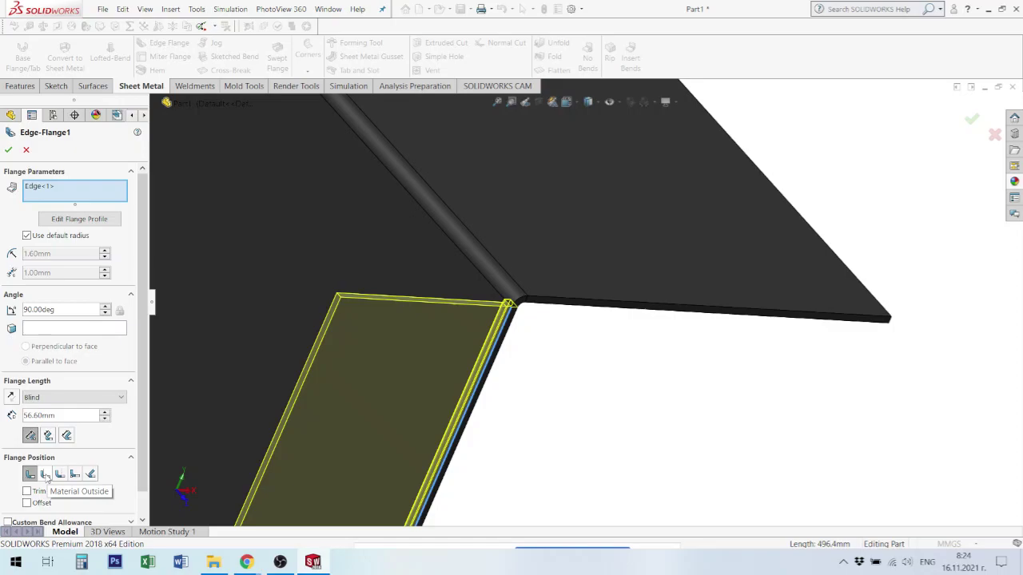
Try Flange Position options, settling on the third, and orbit to inspect the corner
left_click(45, 475)
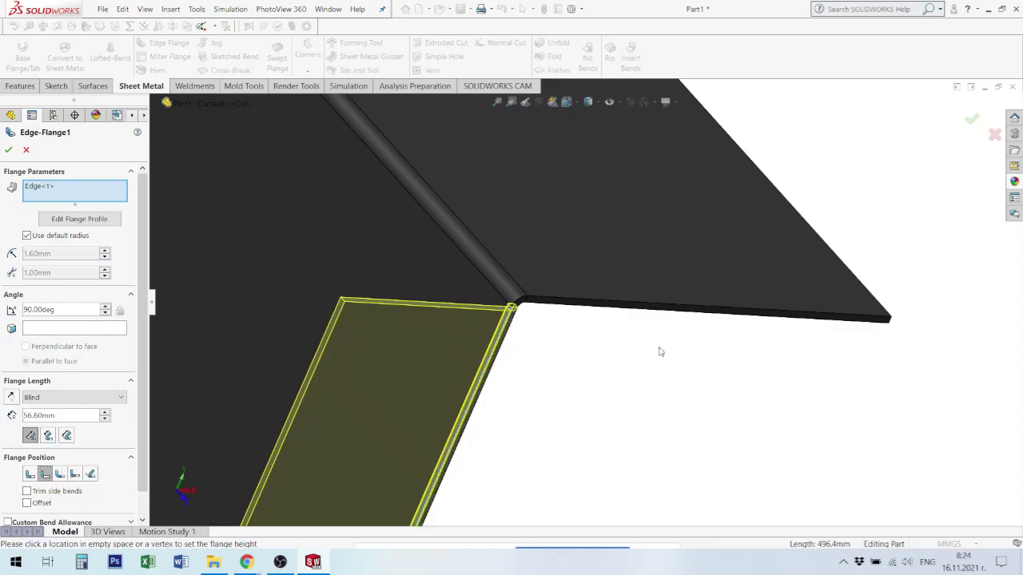
mouse_move(577, 296)
middle_mouse_down()
mouse_move(602, 349)
mouse_move(487, 338)
mouse_move(562, 338)
mouse_move(621, 322)
mouse_move(578, 290)
mouse_move(580, 274)
middle_mouse_up()
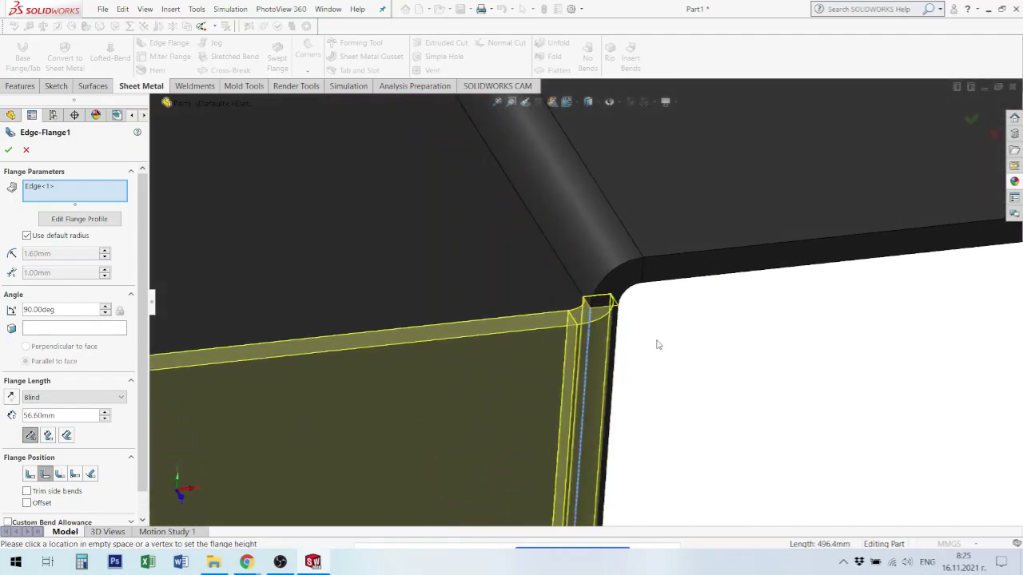
left_click(59, 476)
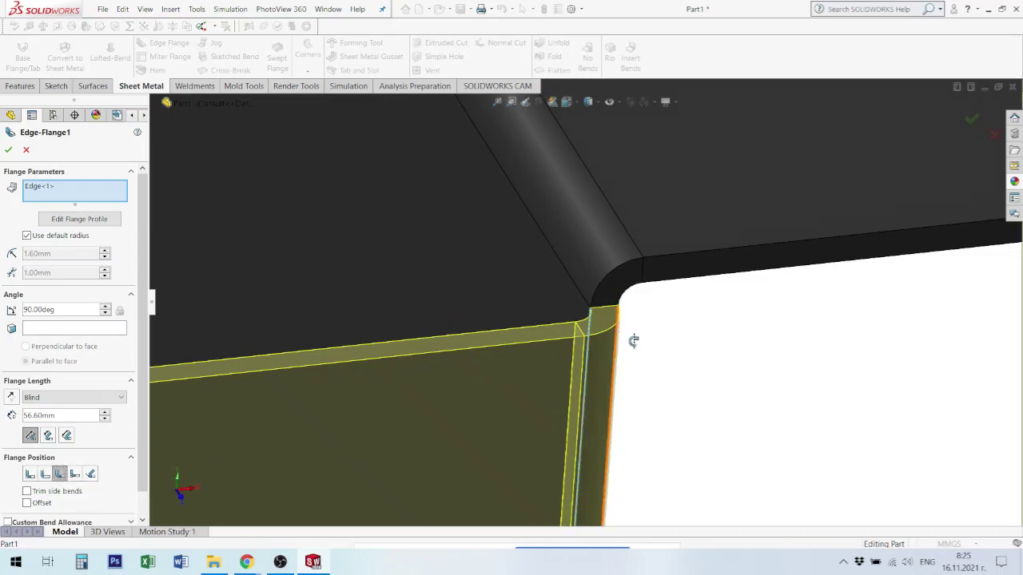
middle_click_drag(632, 338, 681, 364)
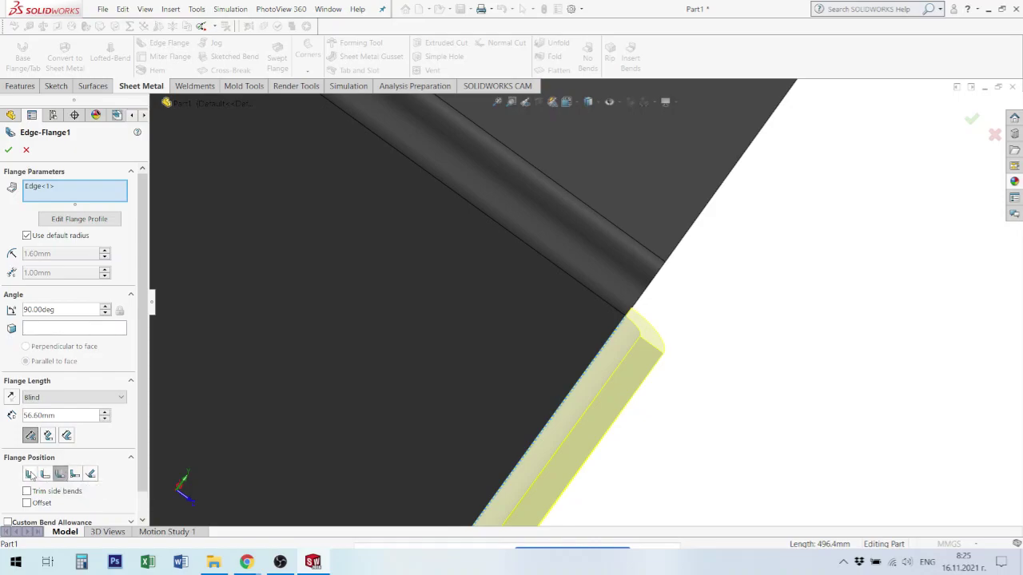
mouse_move(671, 422)
middle_mouse_down()
mouse_move(542, 365)
mouse_move(554, 358)
middle_mouse_up()
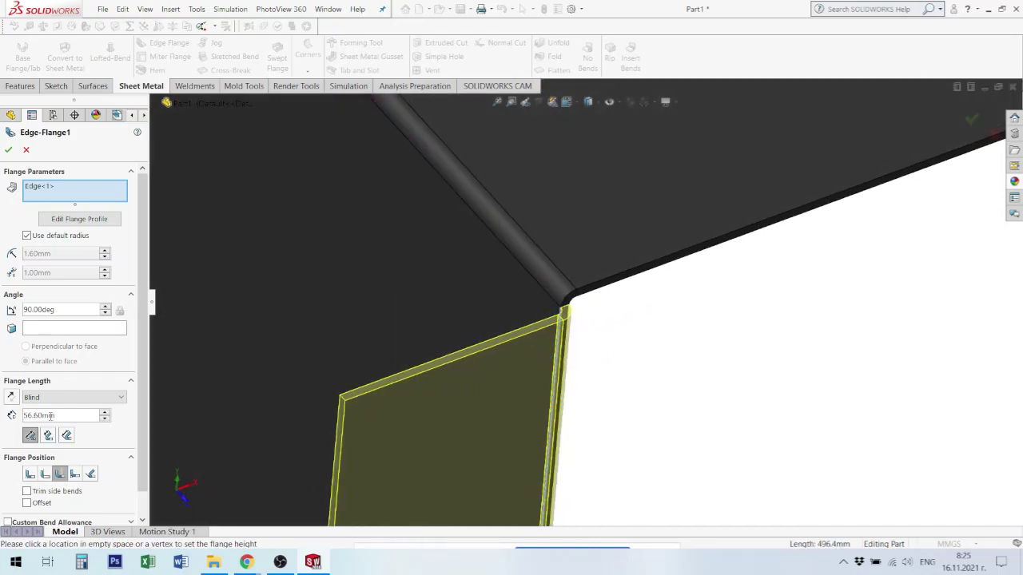
Change the edge flange length to 30 mm and rotate to check the shorter wall
double_click(66, 416)
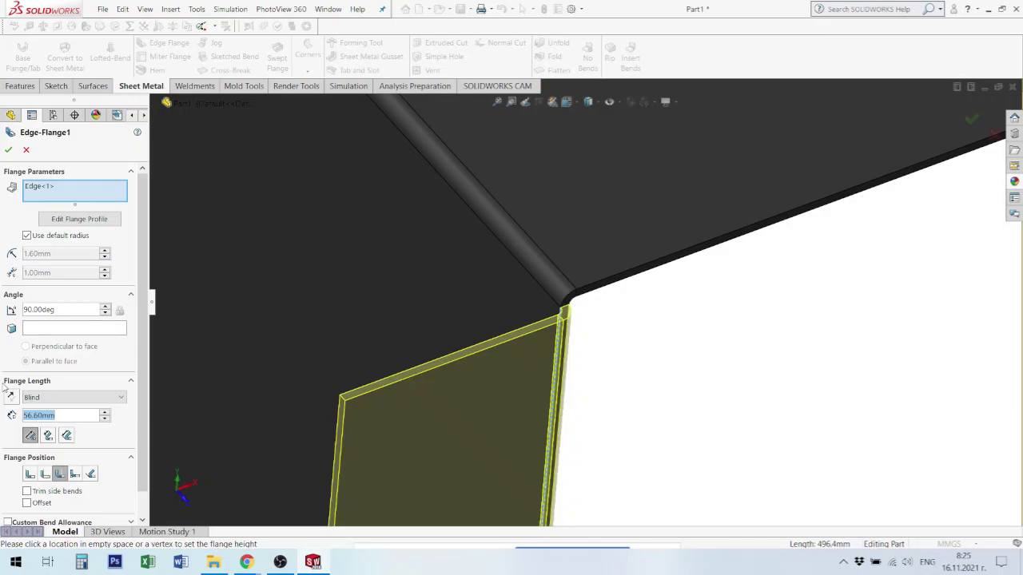
type("30")
key("Return")
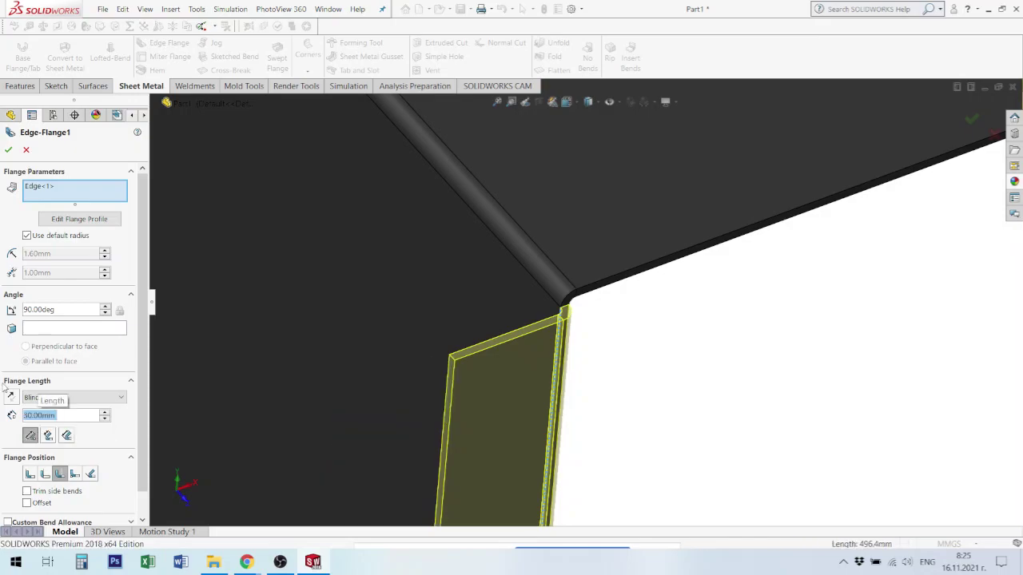
middle_click_drag(507, 448, 527, 416)
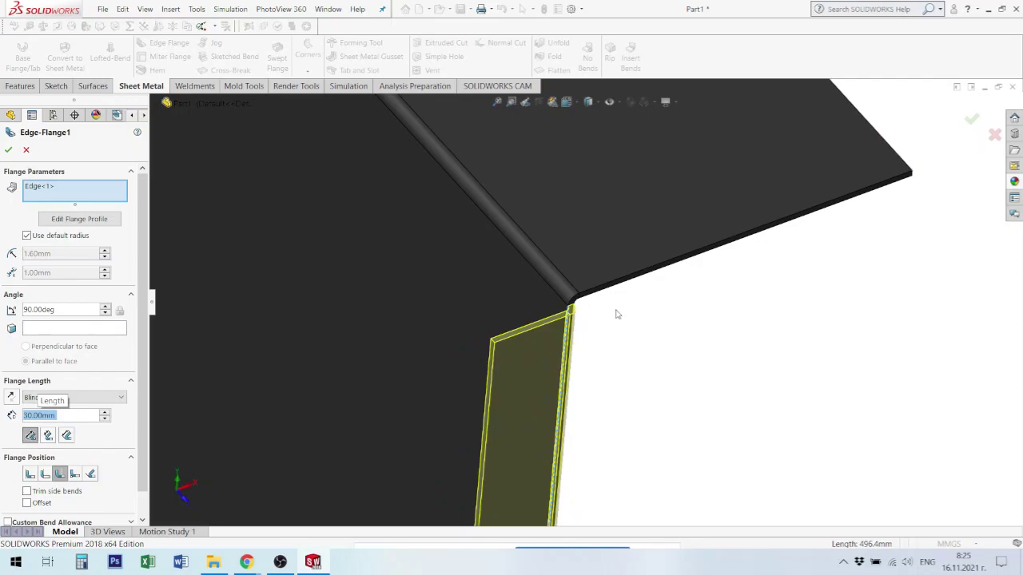
middle_click_drag(616, 314, 240, 383)
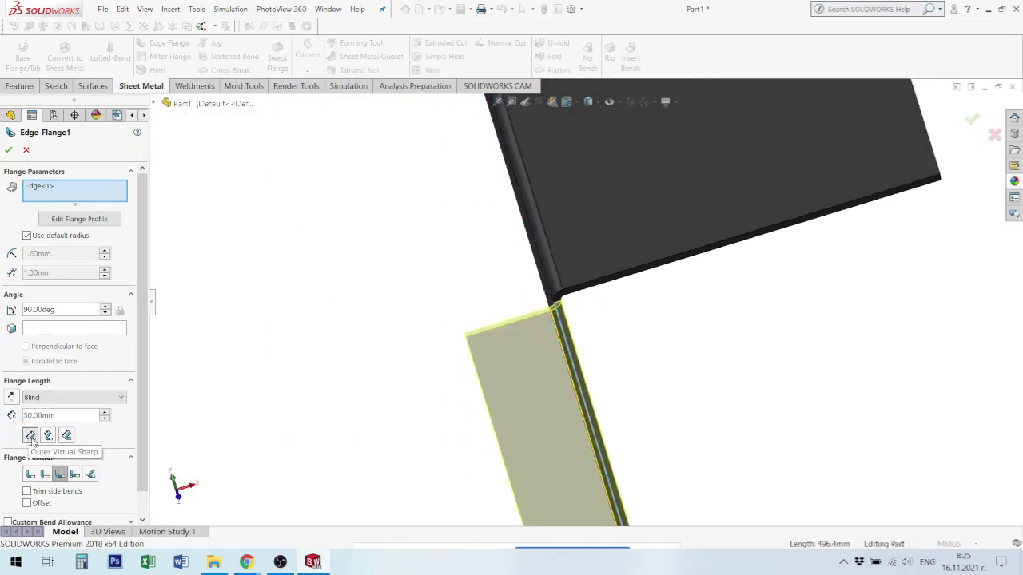
left_click(31, 436)
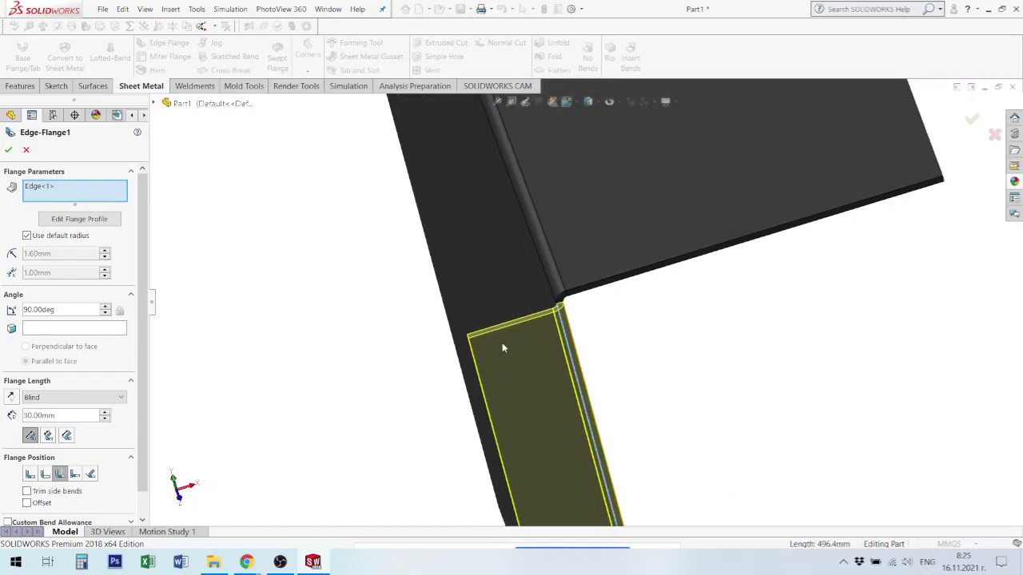
left_click(48, 435)
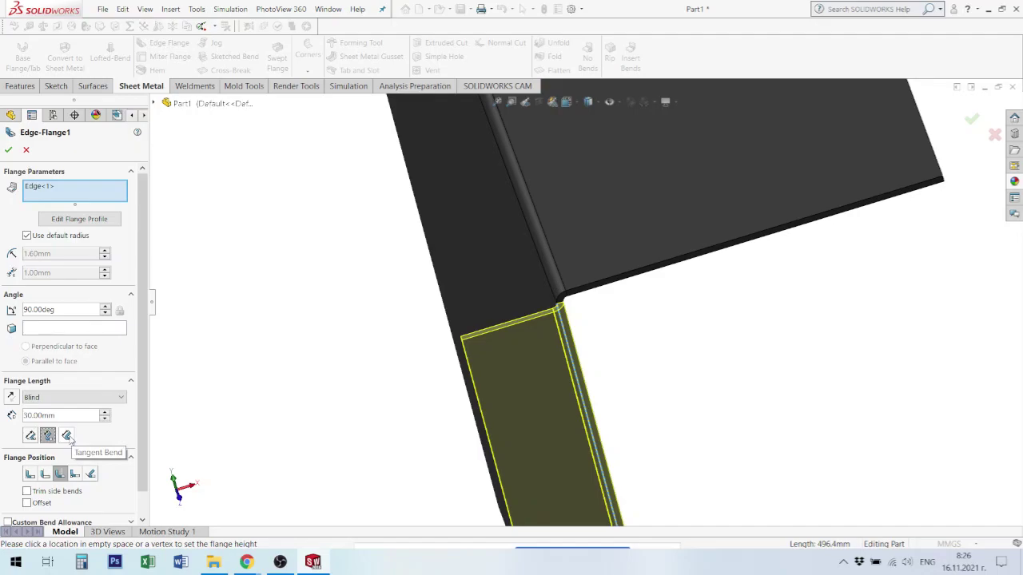
left_click(69, 438)
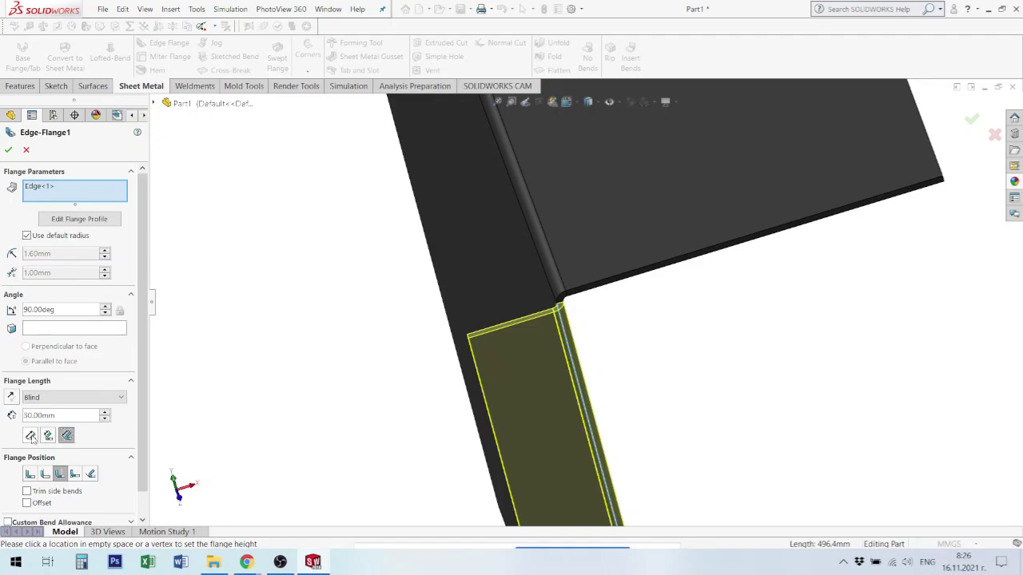
left_click(32, 437)
Zoom and orbit around the panel to inspect the 30 mm edge flange preview from several angles
scroll(516, 380, "down", 5)
scroll(535, 327, "up", 3)
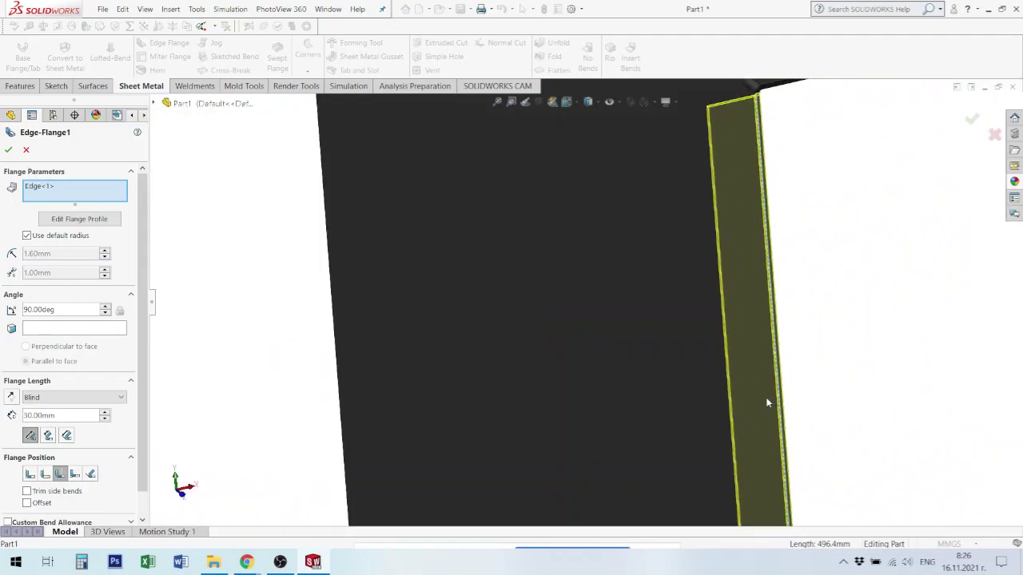
scroll(755, 402, "up", 2)
scroll(759, 433, "up", 2)
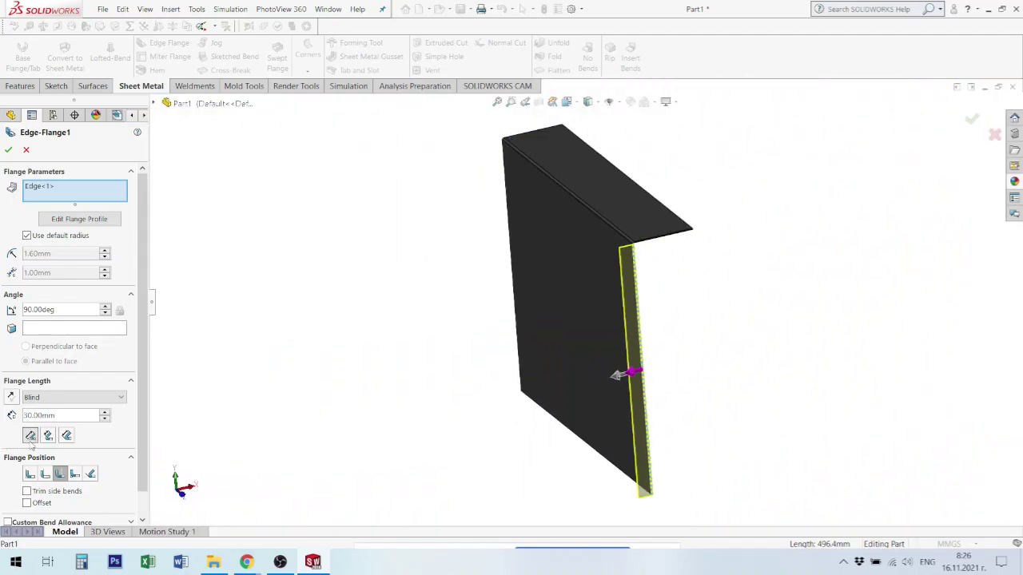
scroll(136, 480, "down", 1)
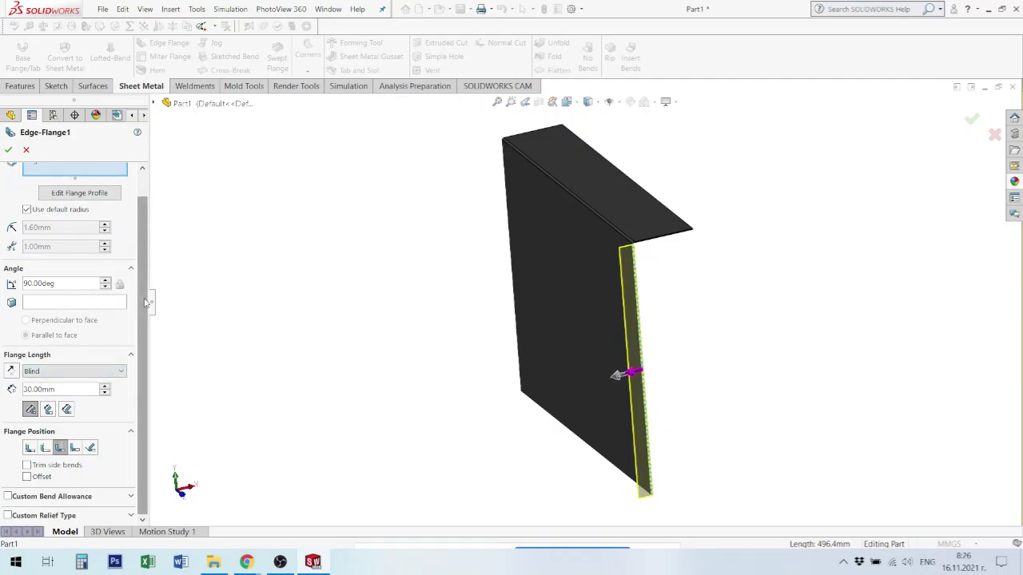
scroll(147, 302, "up", 1)
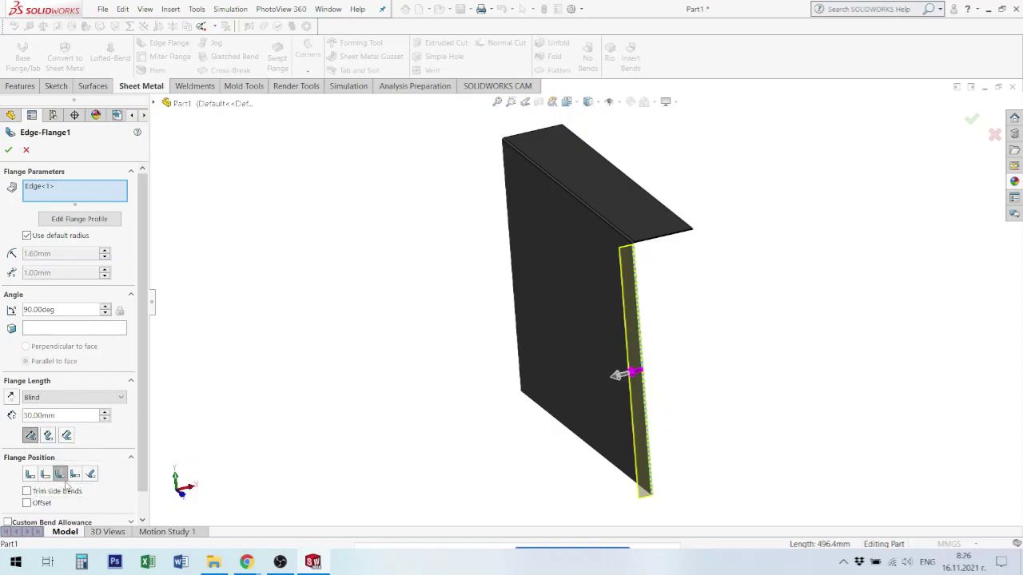
scroll(635, 300, "down", 2)
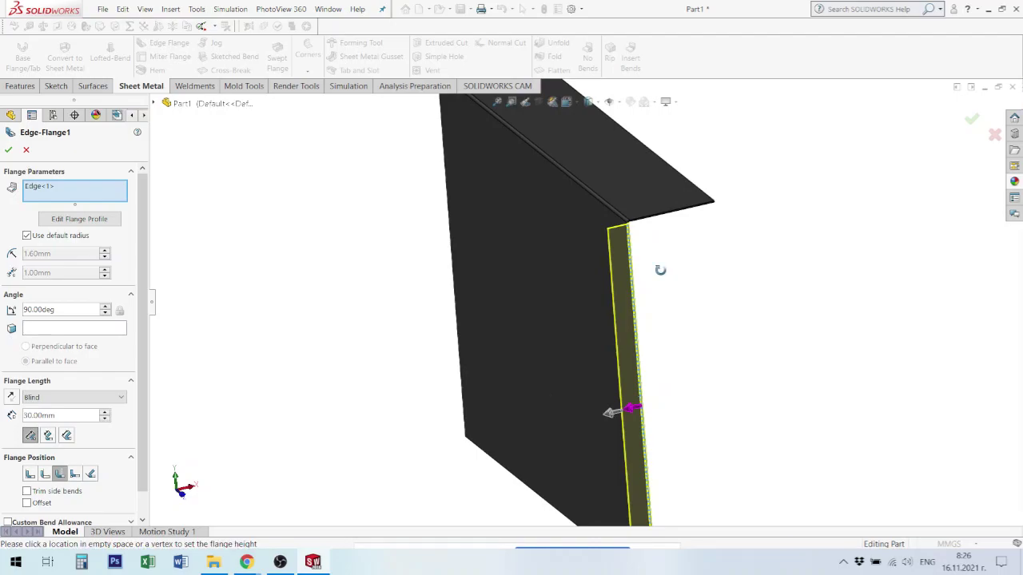
scroll(660, 269, "down", 2)
middle_click_drag(629, 251, 628, 252)
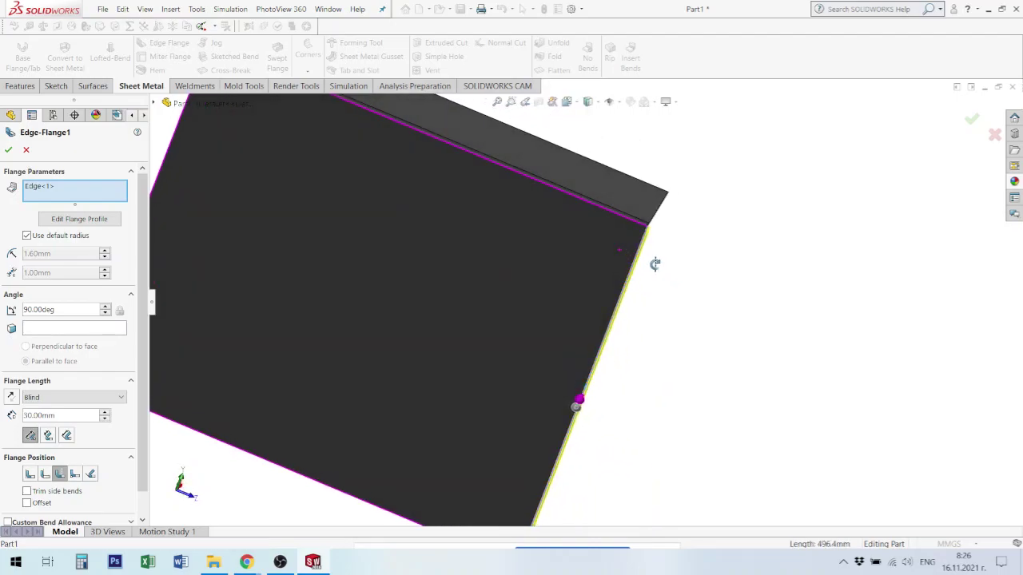
scroll(628, 251, "down", 2)
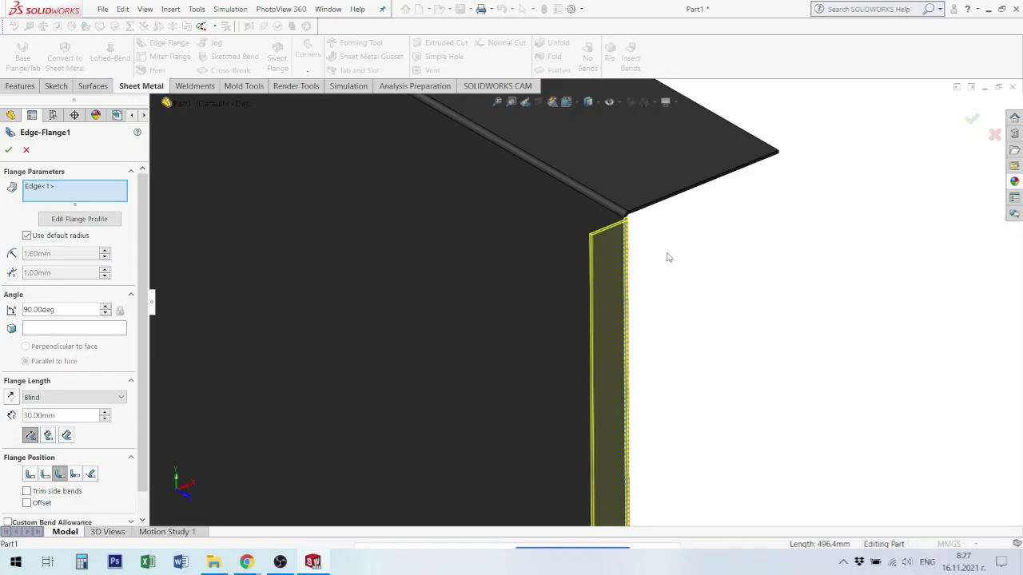
scroll(600, 358, "up", 3)
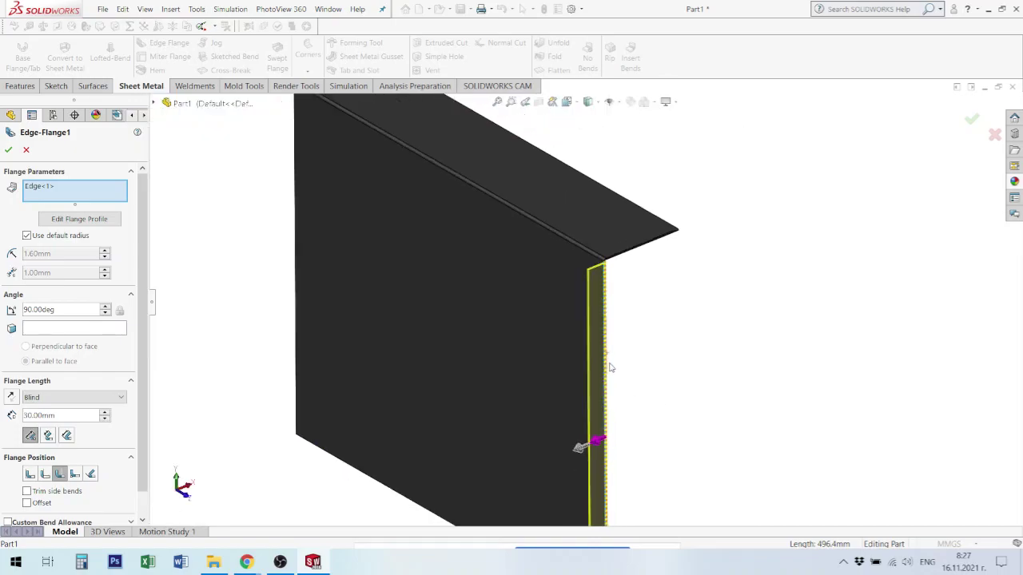
scroll(609, 366, "up", 3)
middle_click_drag(541, 376, 577, 373)
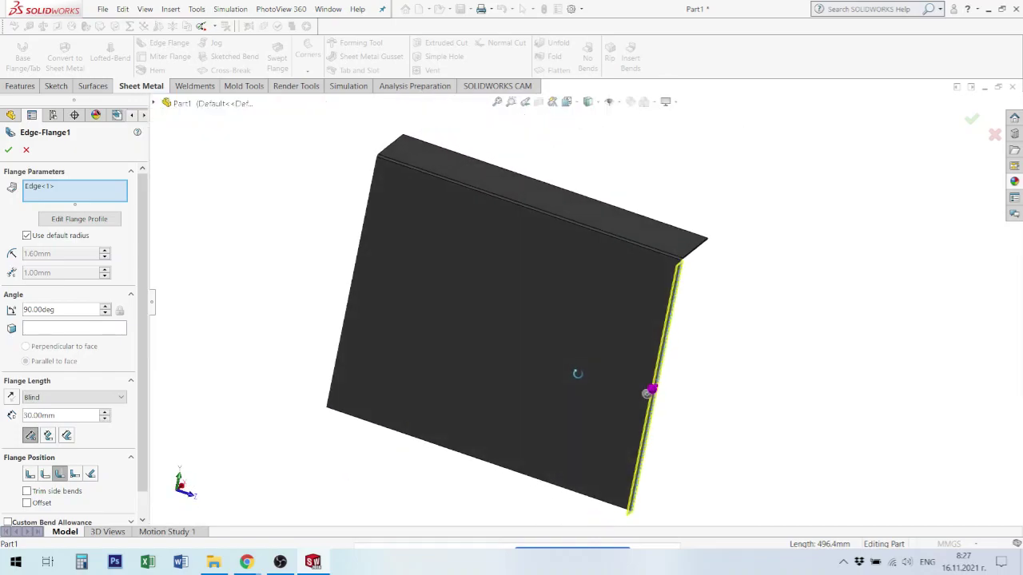
scroll(675, 275, "down", 2)
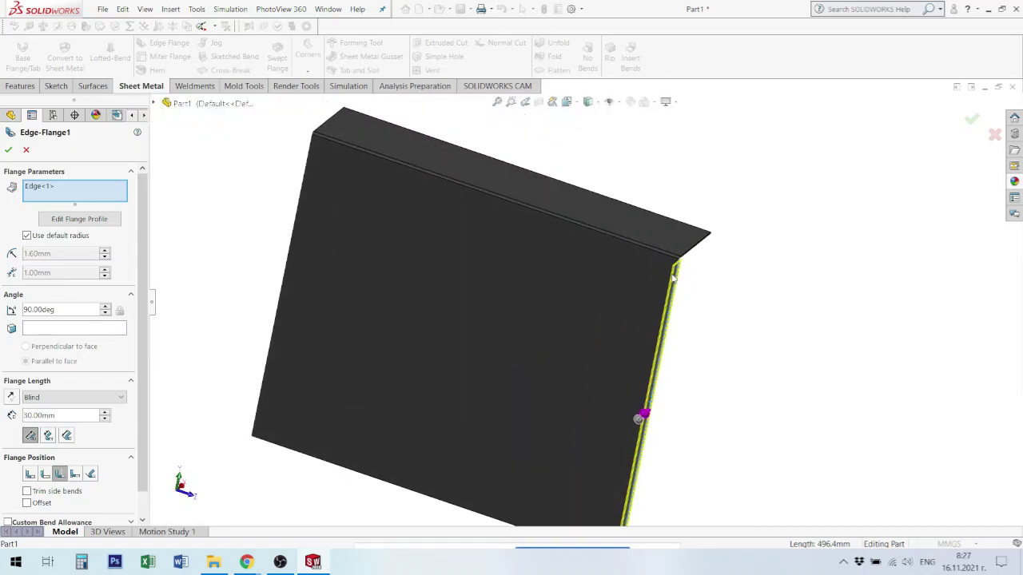
scroll(673, 276, "down", 2)
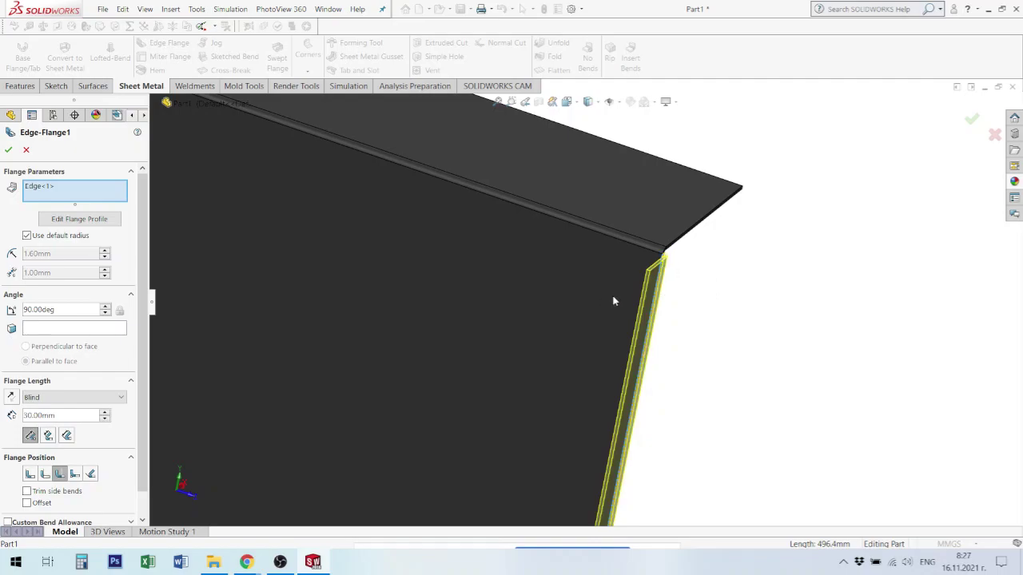
scroll(636, 299, "up", 5)
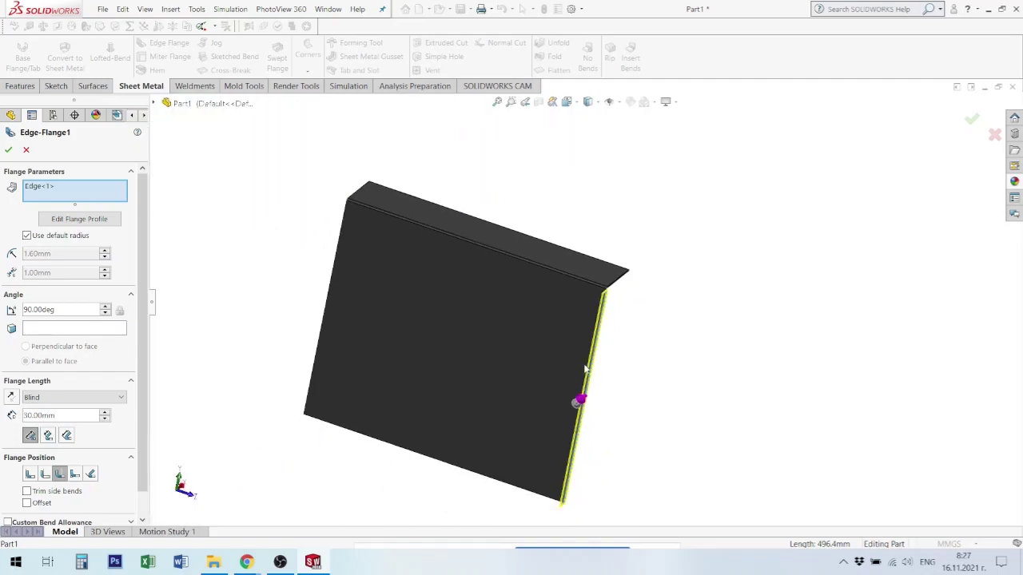
mouse_move(560, 359)
middle_mouse_down()
mouse_move(578, 359)
mouse_move(570, 352)
middle_mouse_up()
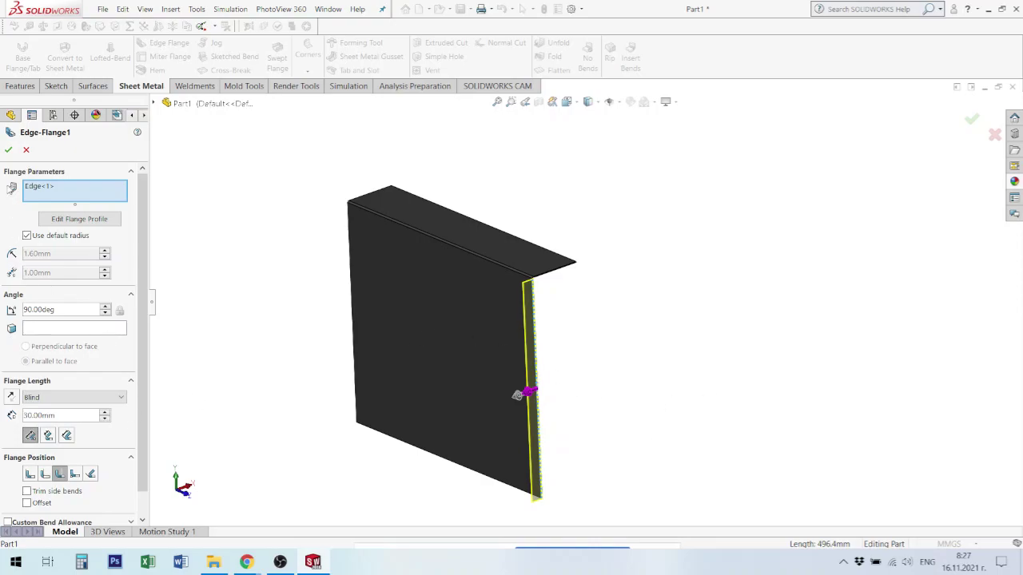
Accept the edge flange so it becomes Edge-Flange1
left_click(8, 149)
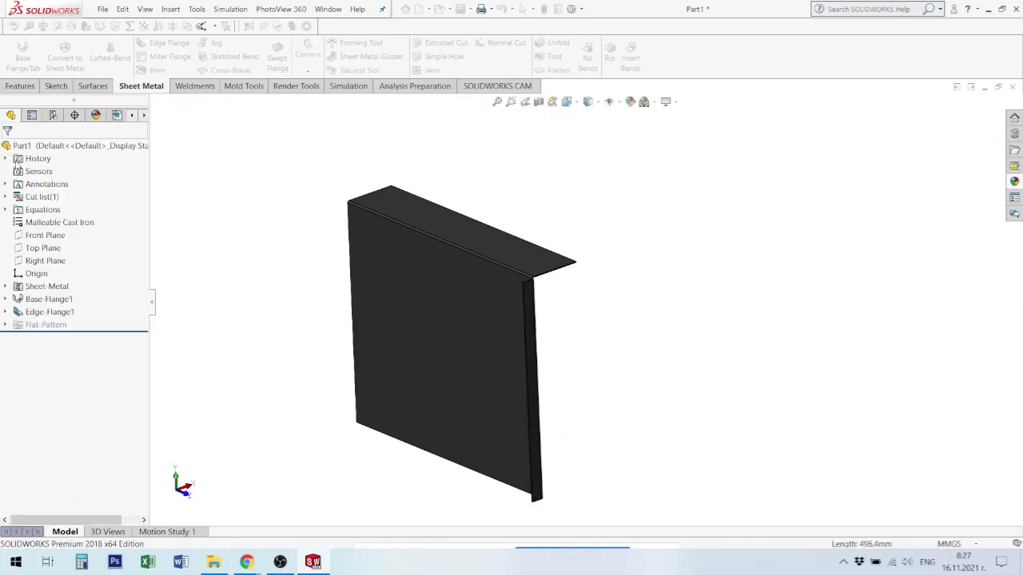
scroll(532, 388, "down", 2)
scroll(525, 356, "up", 2)
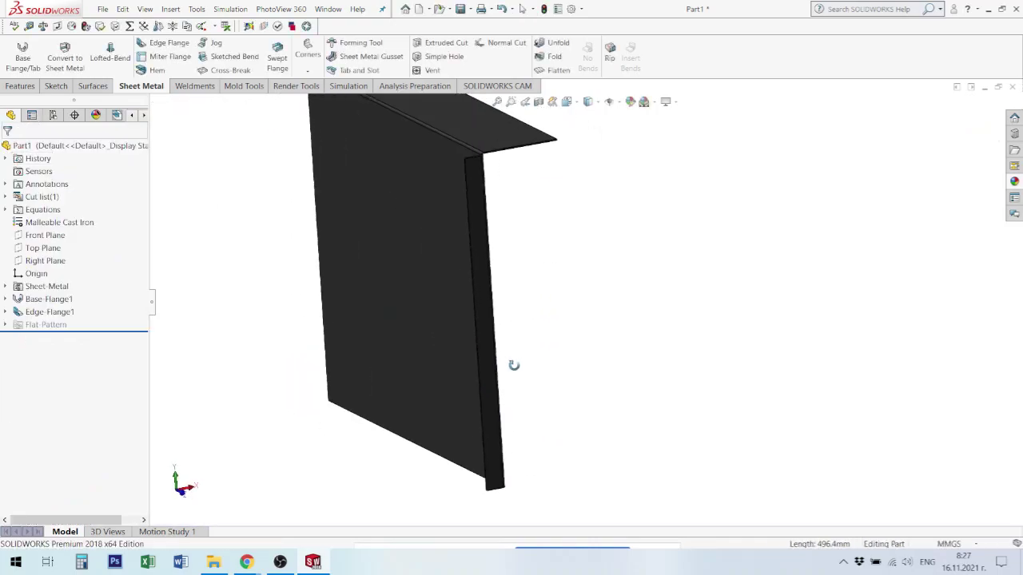
Expand Base-Flange1 and inspect Sketch1 with its 500.00 dimension and BaseBend1
left_click(48, 302)
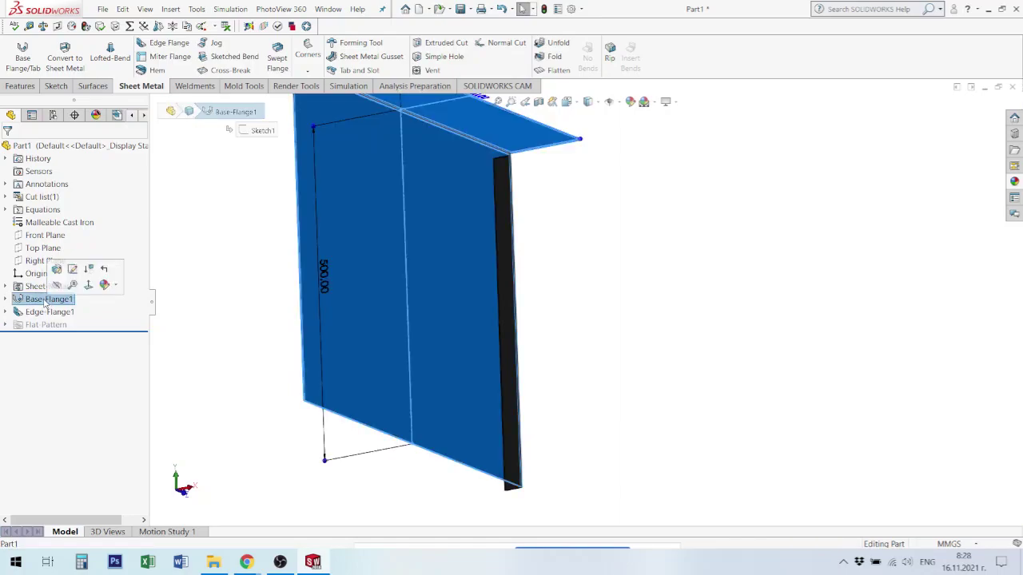
left_click(5, 299)
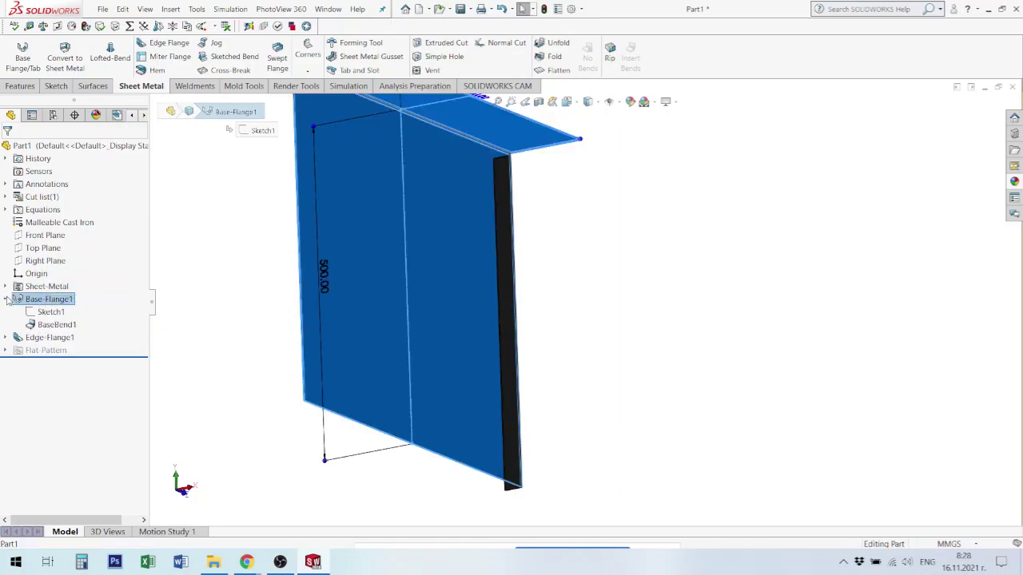
left_click(51, 312)
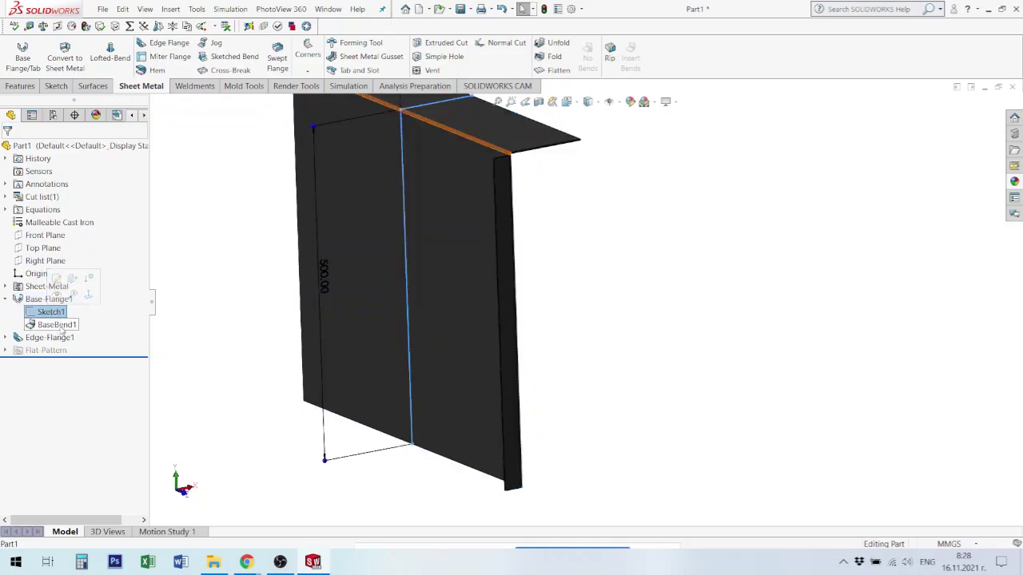
left_click(60, 325)
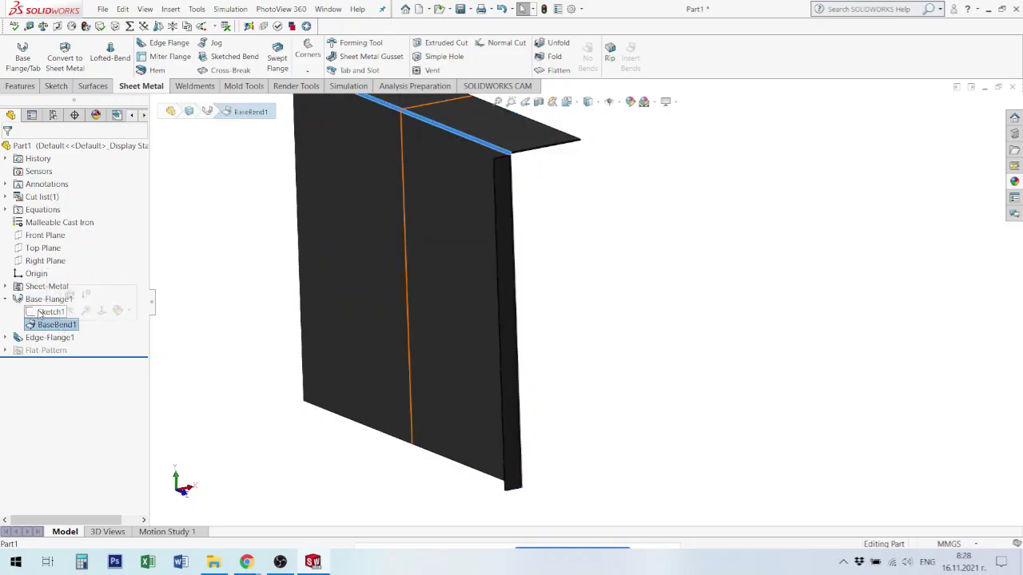
left_click(50, 312)
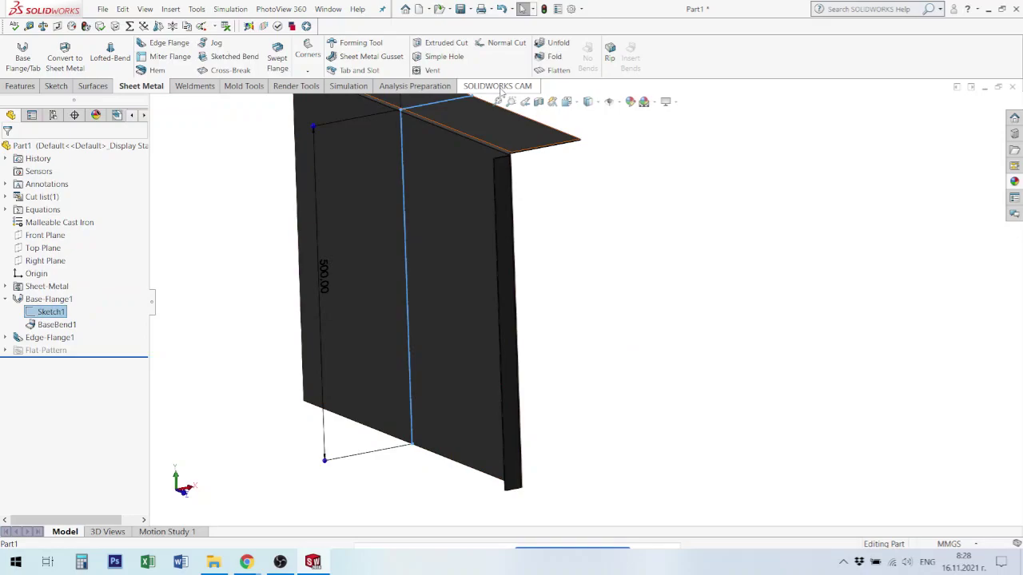
left_click(56, 325)
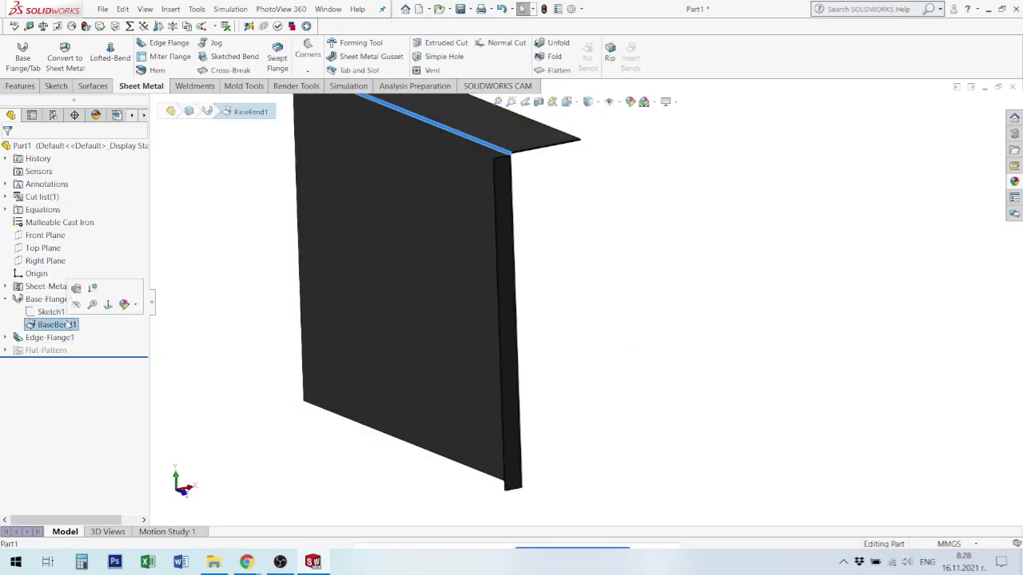
scroll(527, 252, "up", 3)
scroll(530, 244, "down", 3)
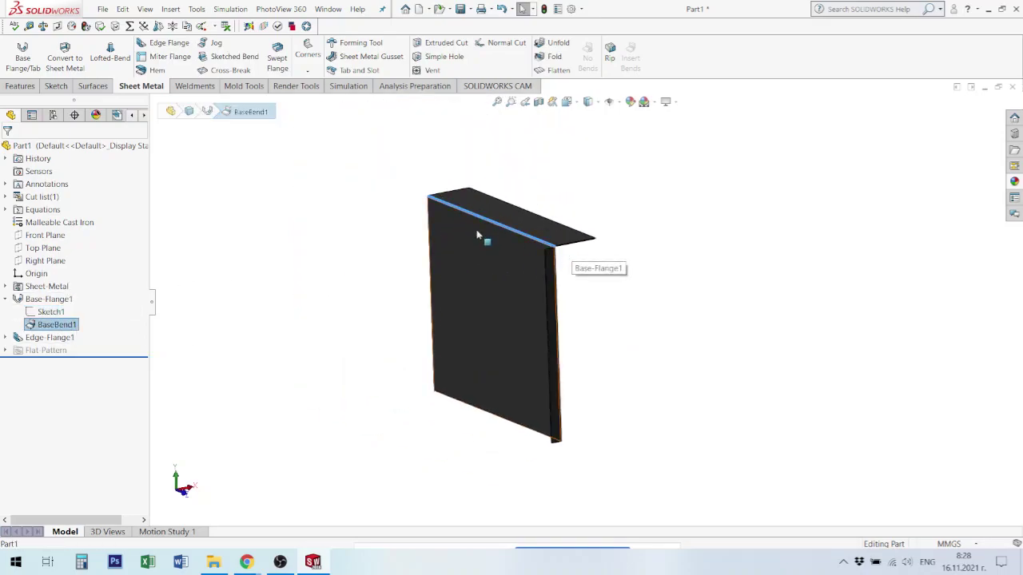
Expand Edge-Flange1 to list Sketch8 and EdgeBend1, then reselect the feature
left_click(45, 339)
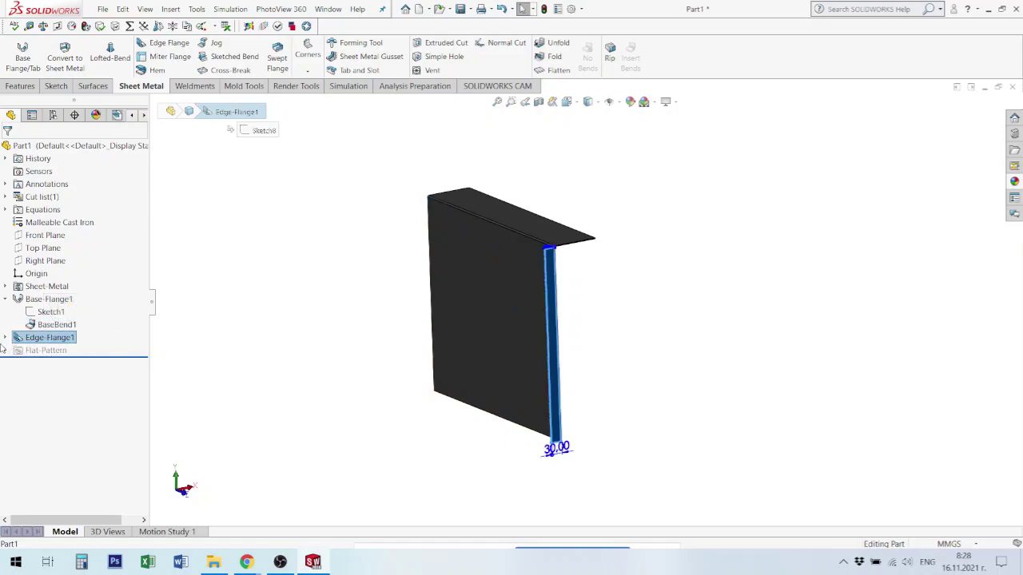
left_click(6, 340)
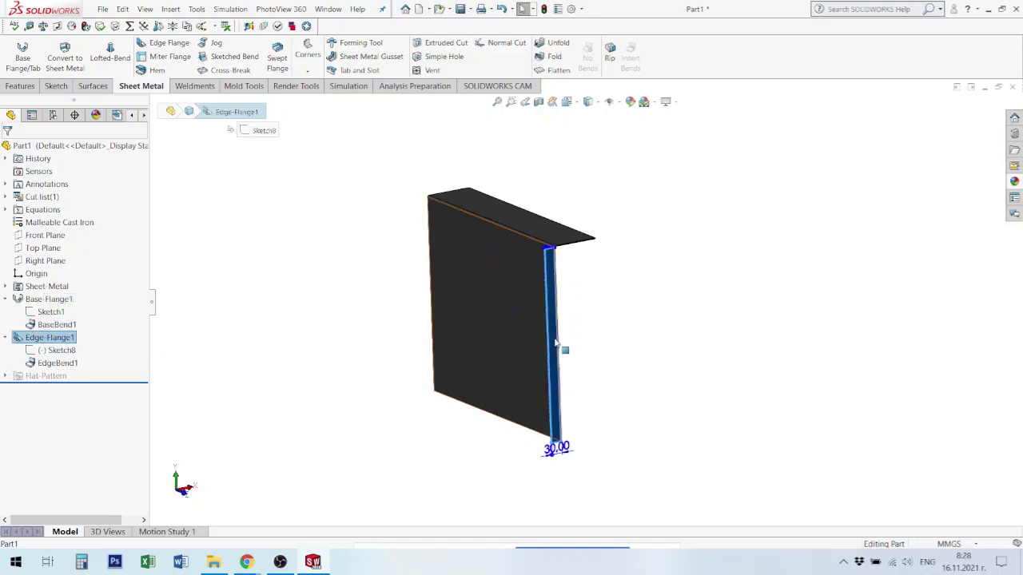
scroll(559, 347, "down", 2)
left_click(621, 392)
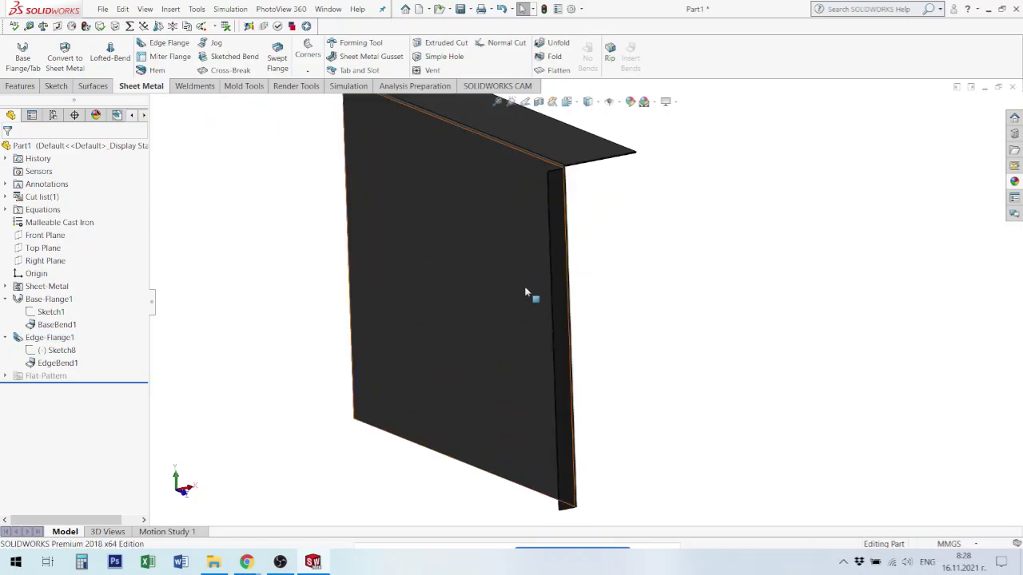
left_click(51, 339)
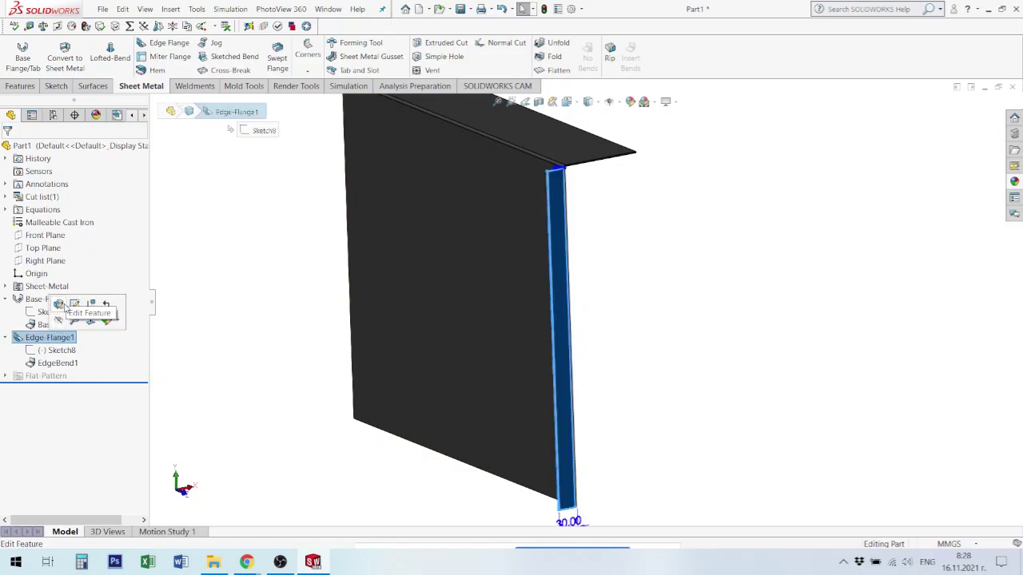
left_click(60, 305)
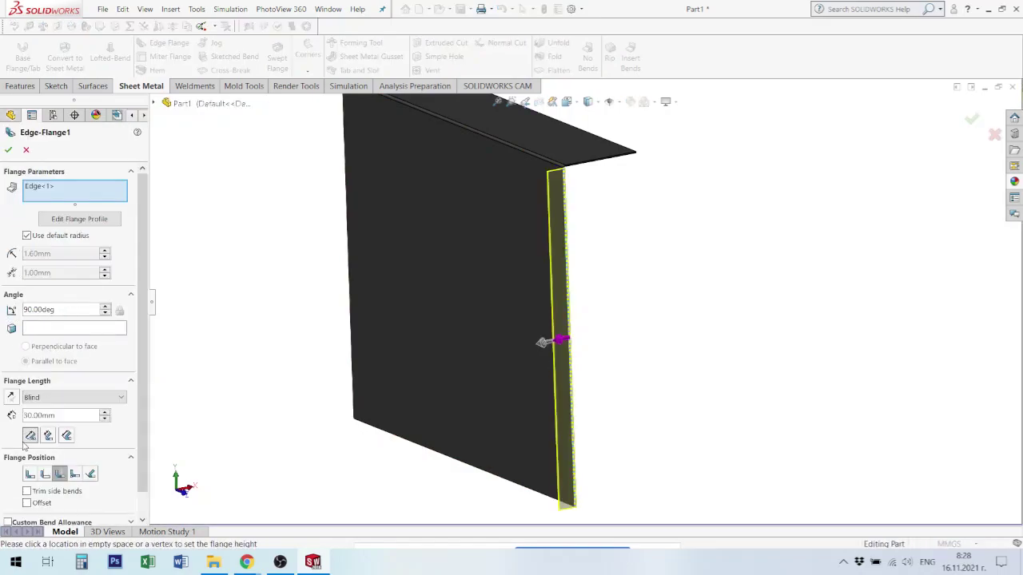
left_click(9, 398)
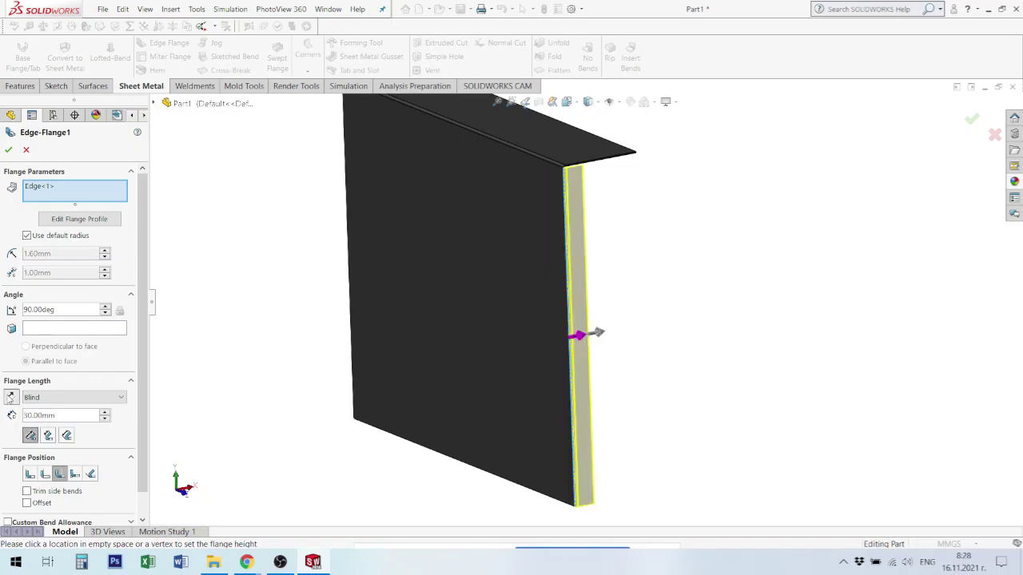
left_click(10, 398)
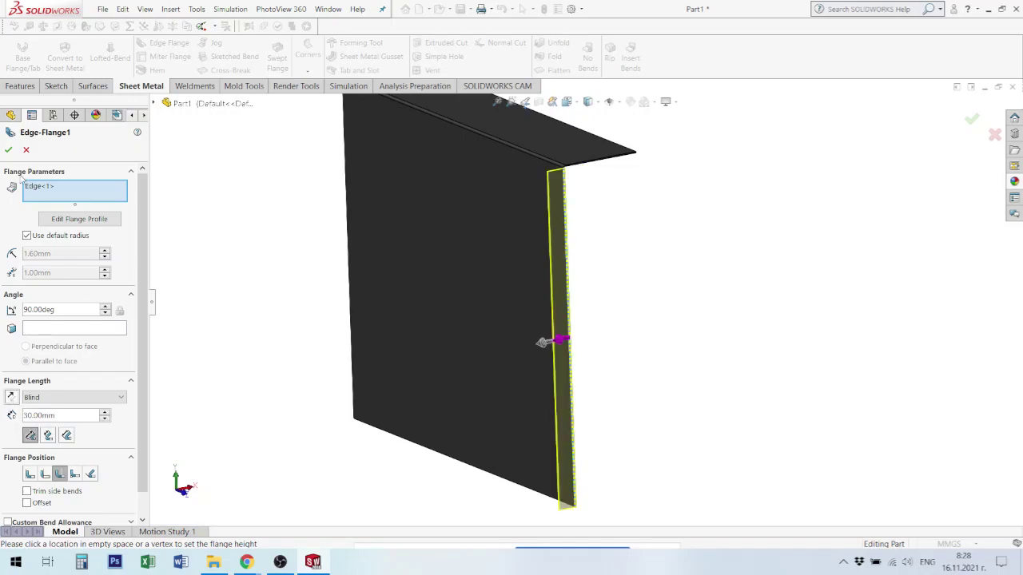
left_click(8, 149)
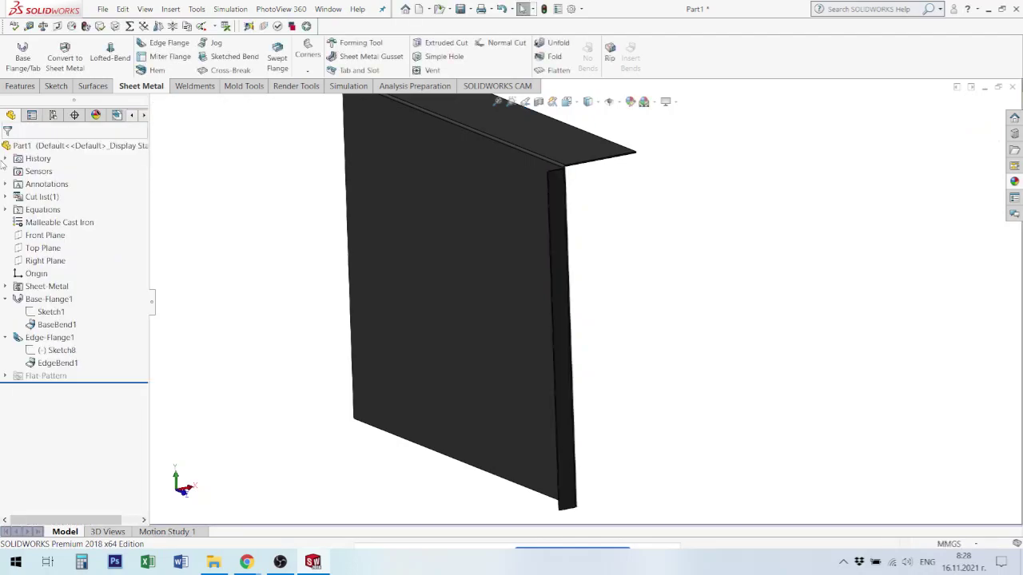
middle_click_drag(800, 311, 467, 298)
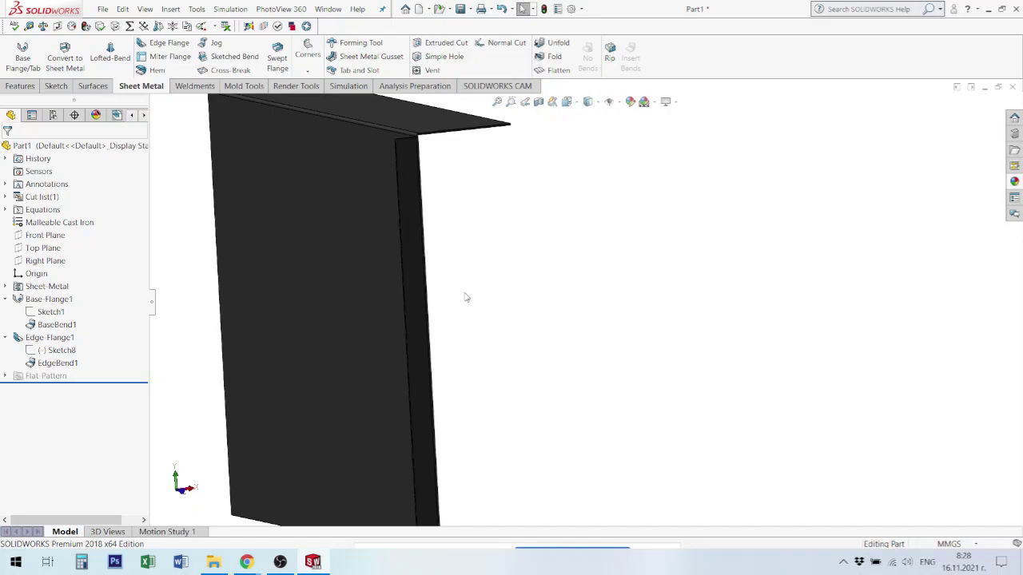
scroll(481, 259, "up", 3)
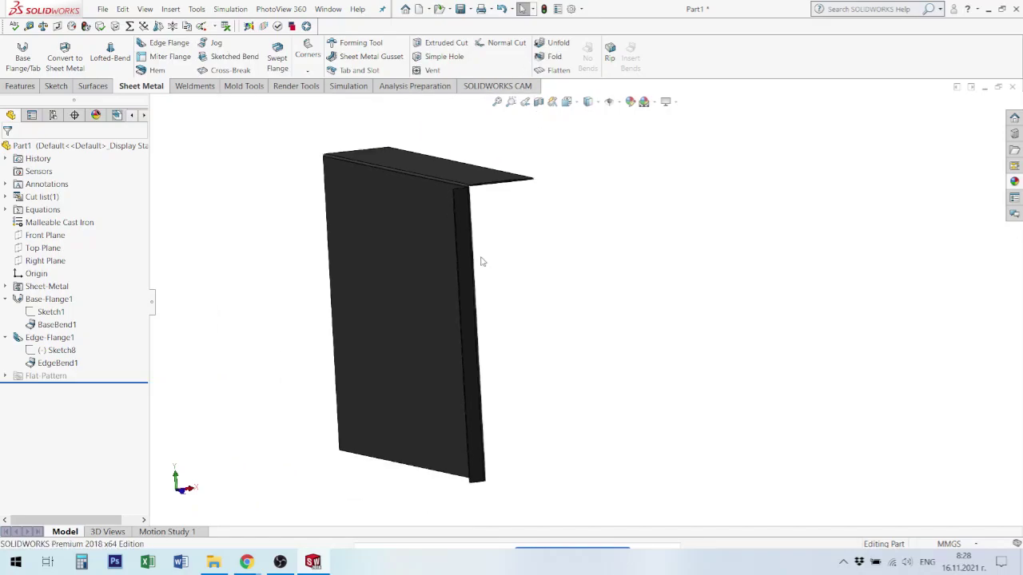
scroll(483, 264, "up", 2)
mouse_move(503, 313)
middle_mouse_down()
mouse_move(482, 293)
mouse_move(485, 340)
middle_mouse_up()
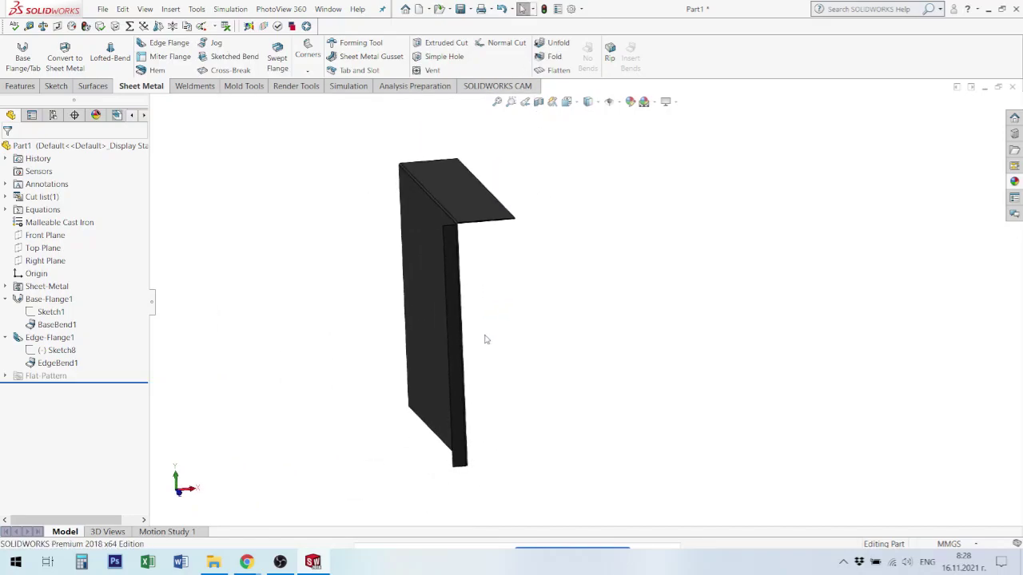
scroll(483, 365, "down", 2)
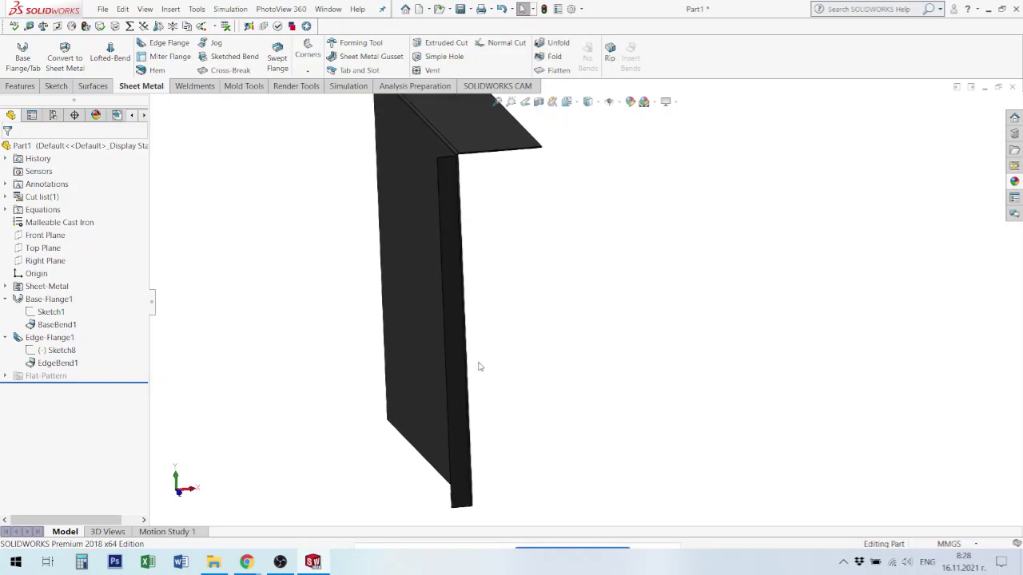
middle_click_drag(485, 365, 501, 386, "ctrl")
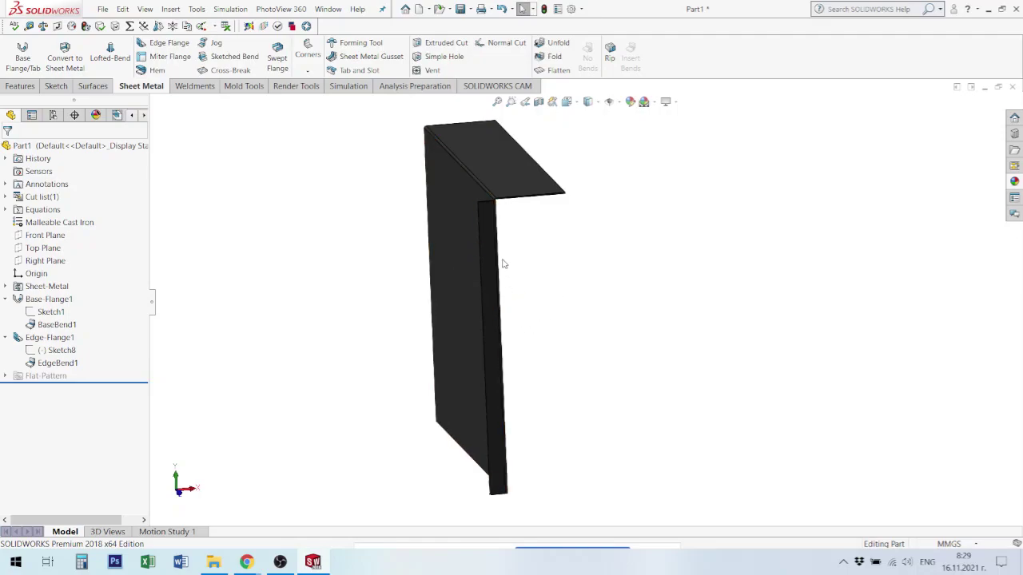
left_click(53, 352)
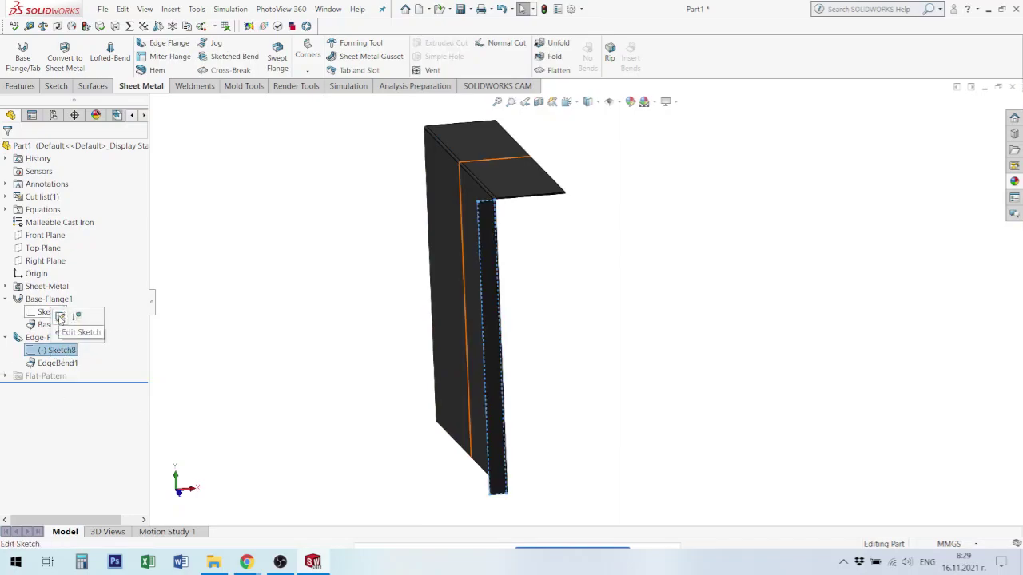
left_click(559, 292)
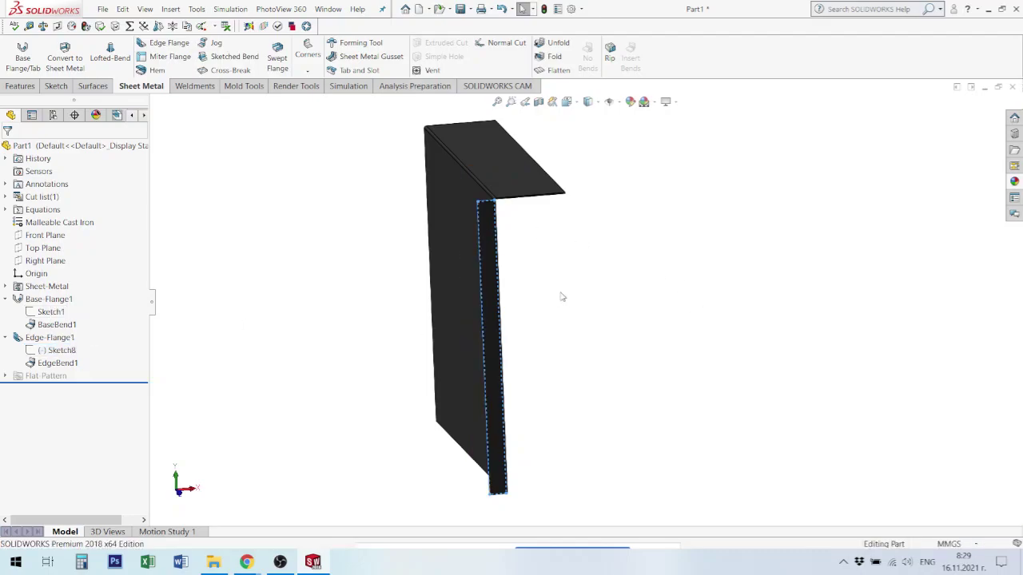
scroll(490, 221, "down", 3)
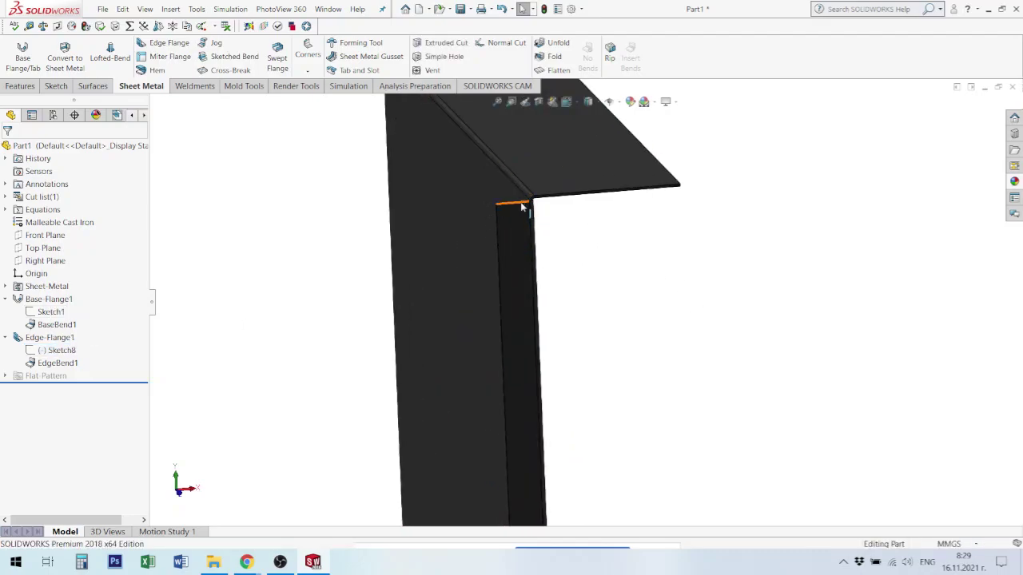
scroll(533, 216, "down", 1)
scroll(532, 220, "up", 1)
scroll(535, 280, "up", 2)
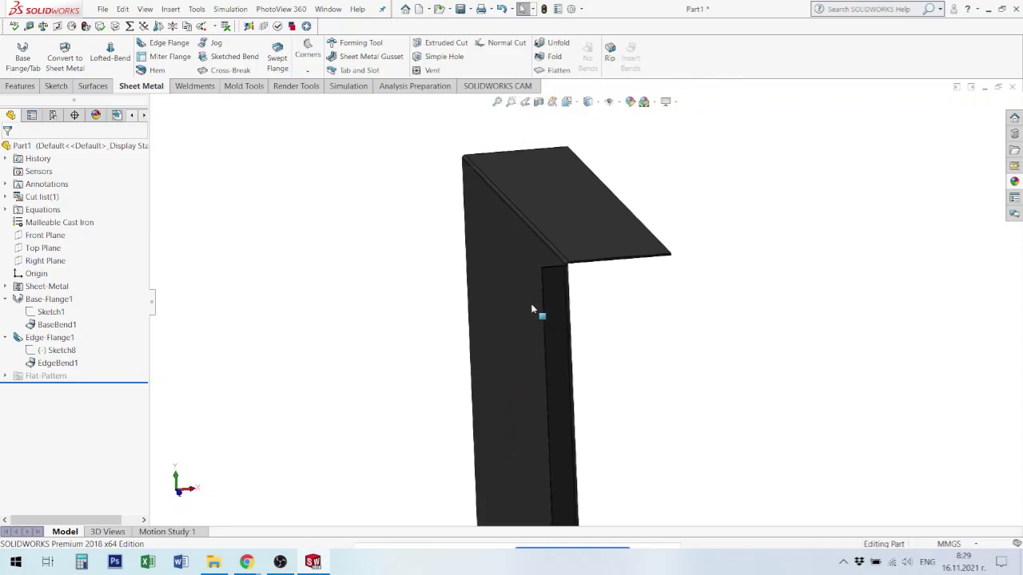
scroll(579, 352, "up", 1)
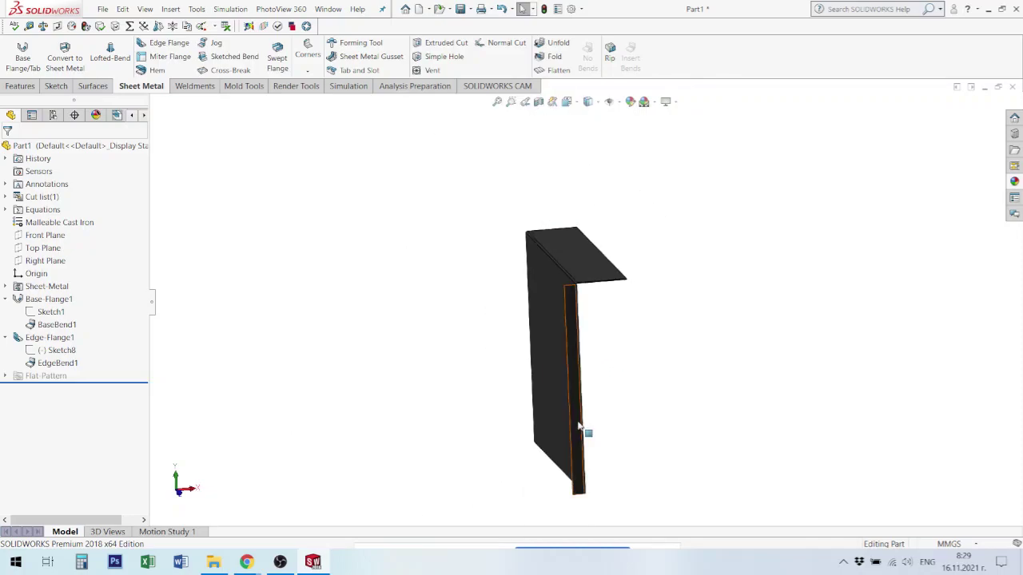
Open Sketch8, the edge flange's profile, for editing
left_click(61, 350)
left_click(72, 320)
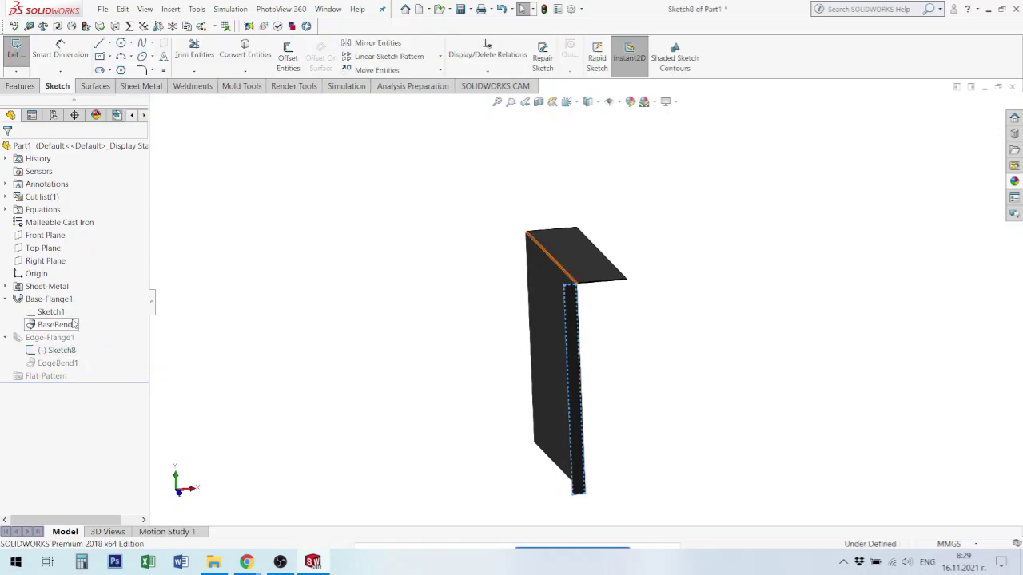
scroll(592, 359, "down", 1)
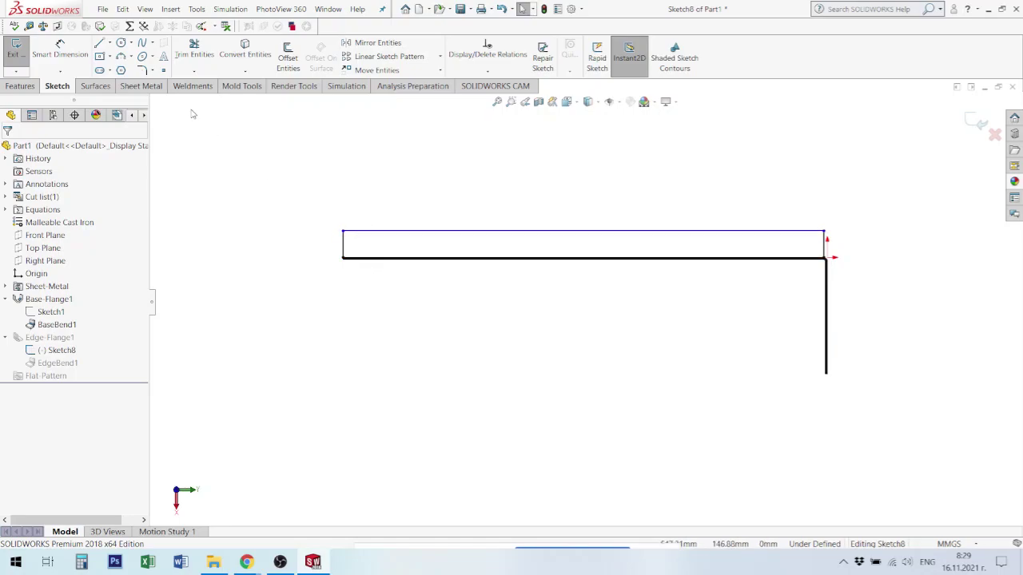
Dimension the profile's height between its top and bottom edges as 28.00 mm
key("d")
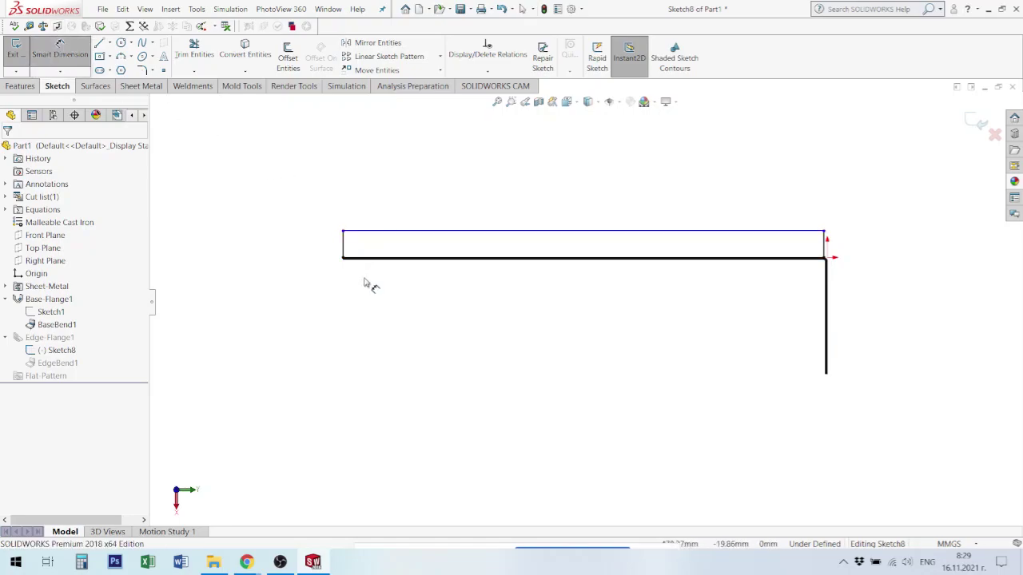
scroll(368, 280, "down", 2)
scroll(376, 267, "down", 3)
scroll(462, 256, "down", 2)
scroll(471, 268, "up", 2)
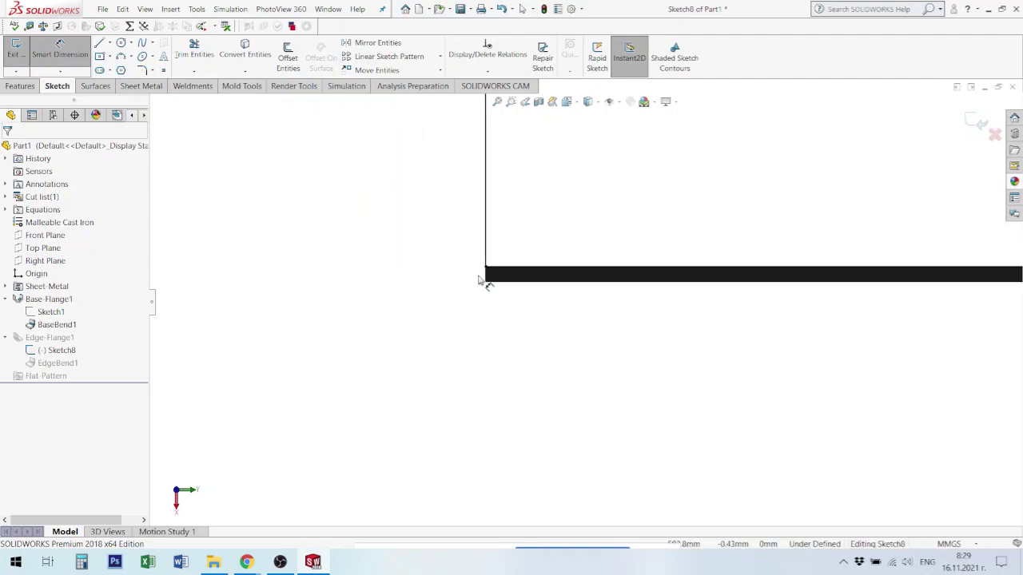
scroll(560, 247, "up", 2)
left_click(588, 163)
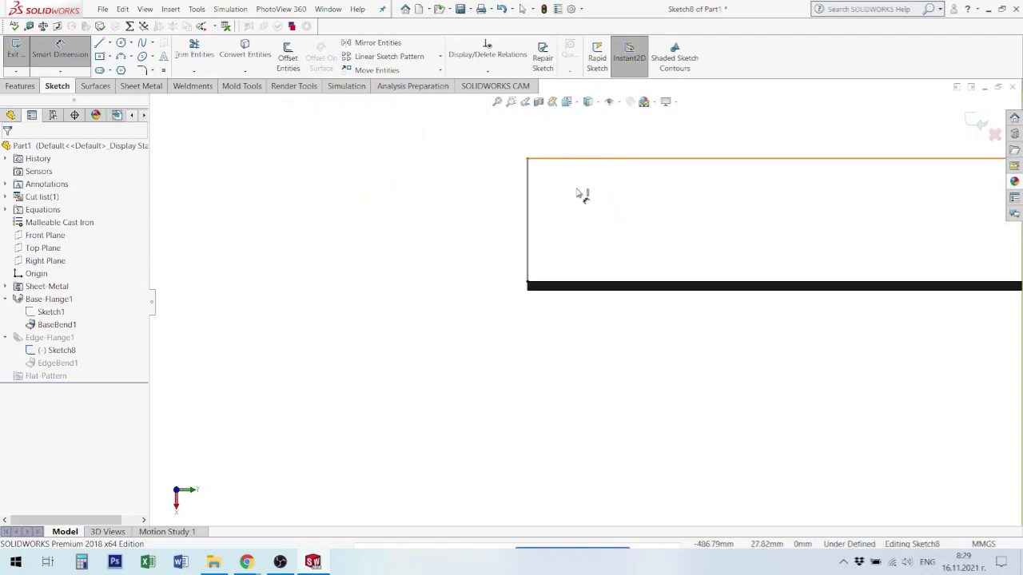
left_click(558, 287)
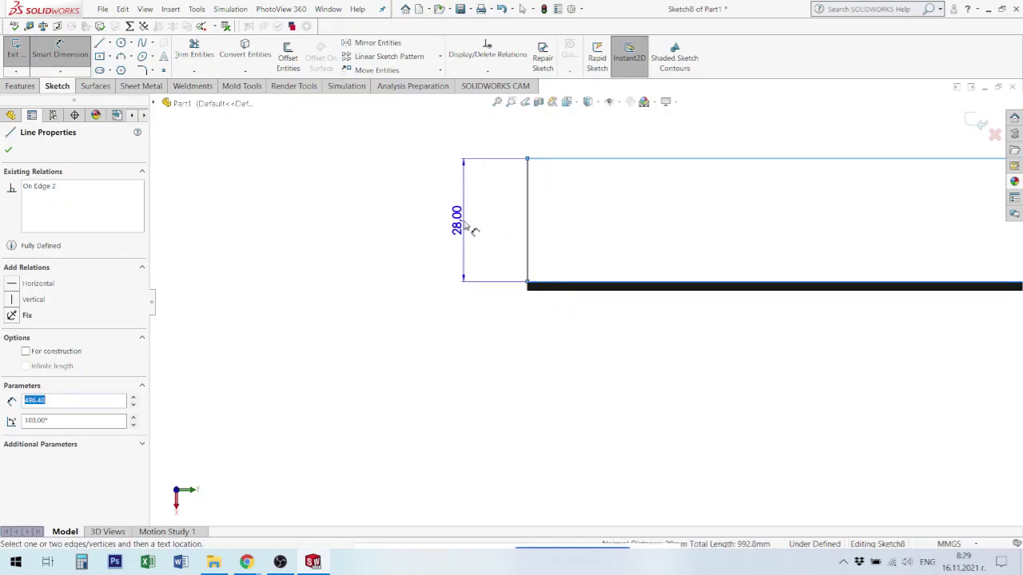
scroll(502, 251, "down", 3)
scroll(463, 280, "down", 2)
scroll(495, 318, "down", 2)
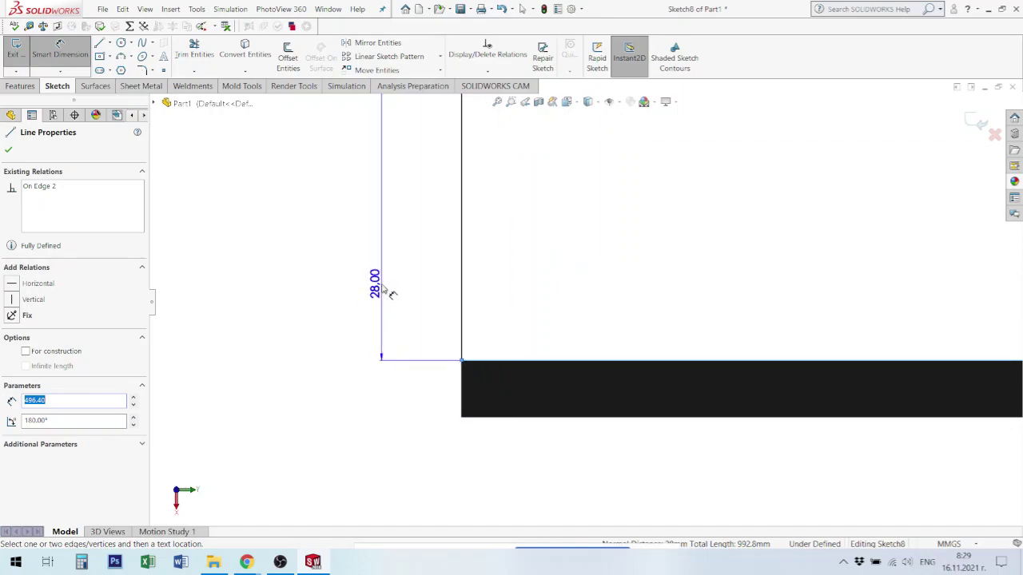
scroll(395, 296, "up", 2)
scroll(431, 295, "up", 2)
scroll(464, 280, "up", 1)
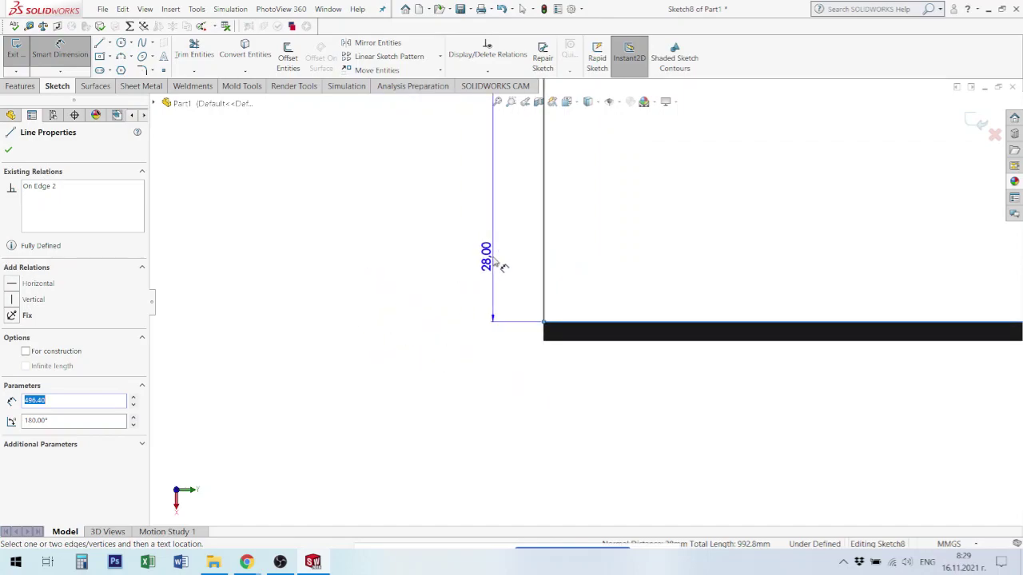
left_click(494, 261)
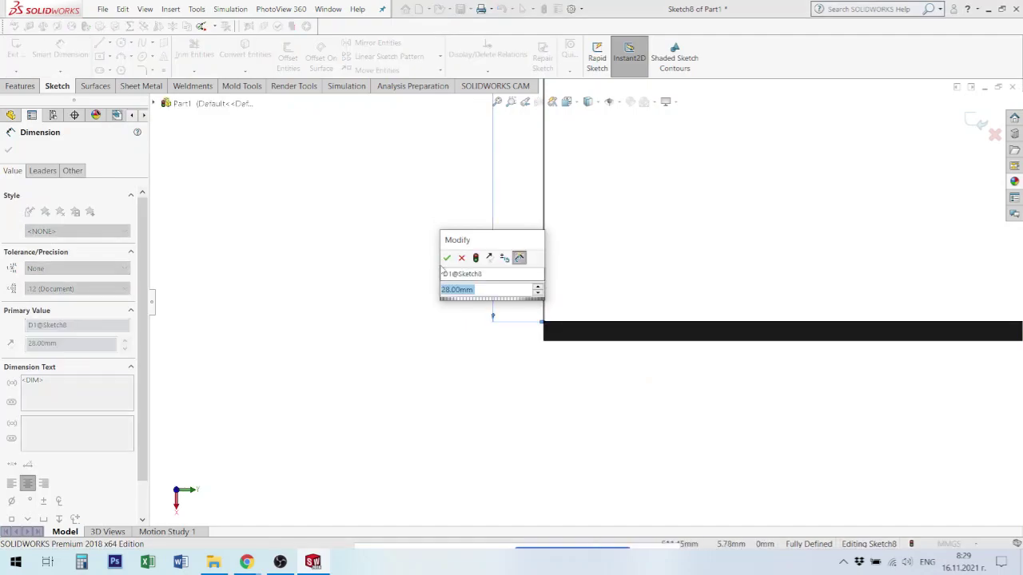
left_click(448, 257)
Exit the sketch so the edge flange rebuilds with the 28 mm height
scroll(771, 286, "up", 3)
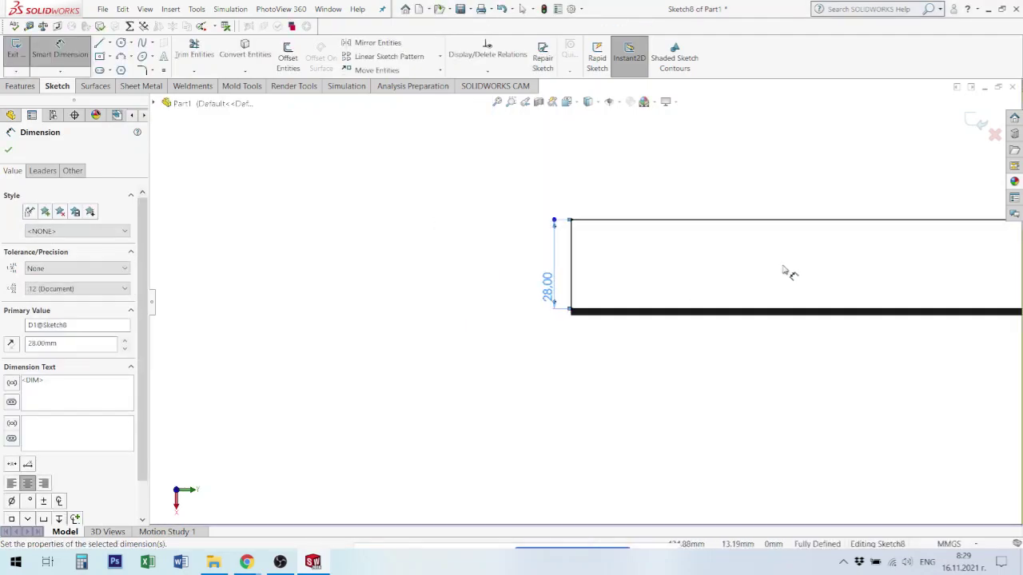
key("Escape")
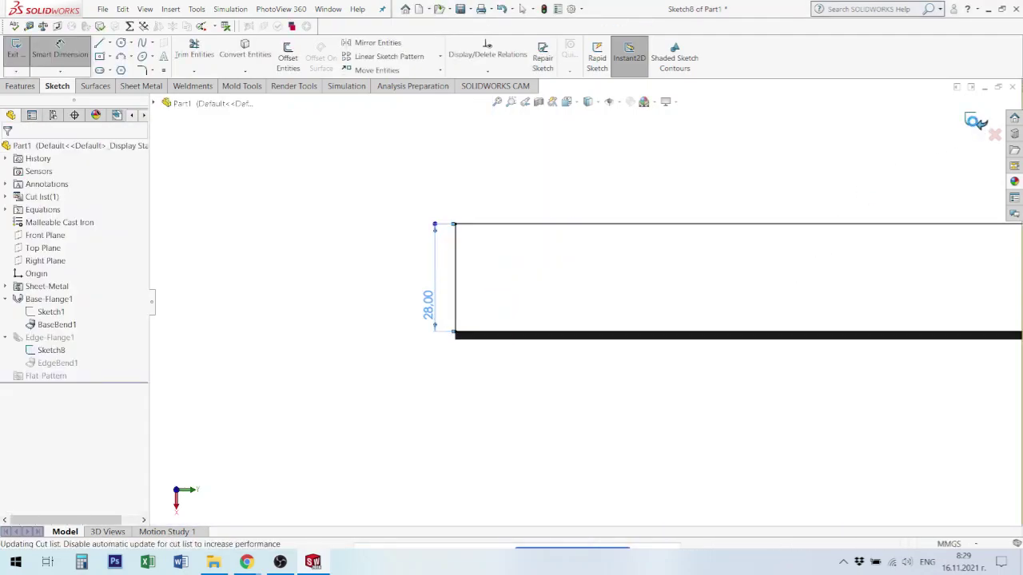
left_click(977, 124)
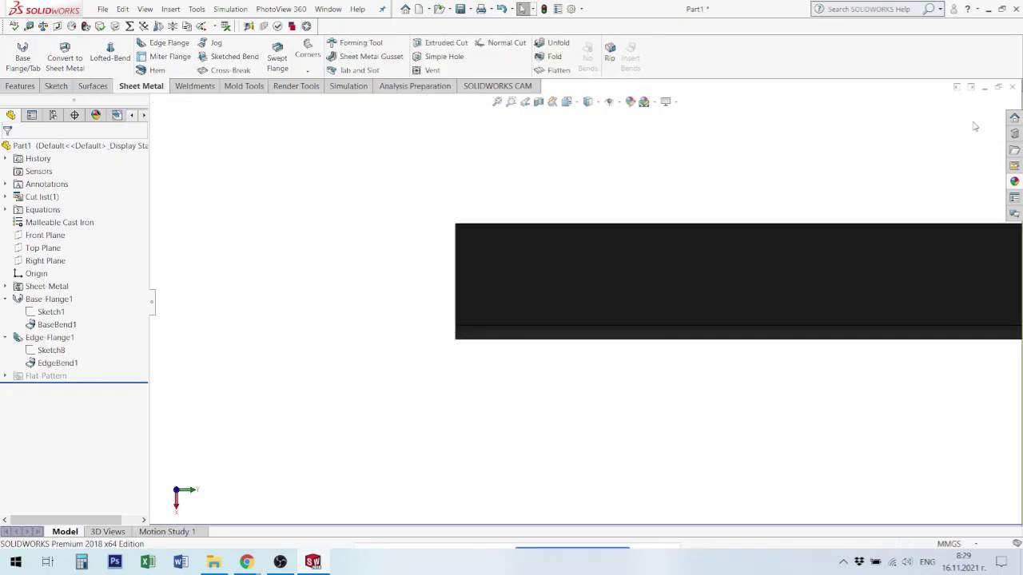
Reopen Edge-Flange1's feature definition and confirm it again
left_click(65, 340)
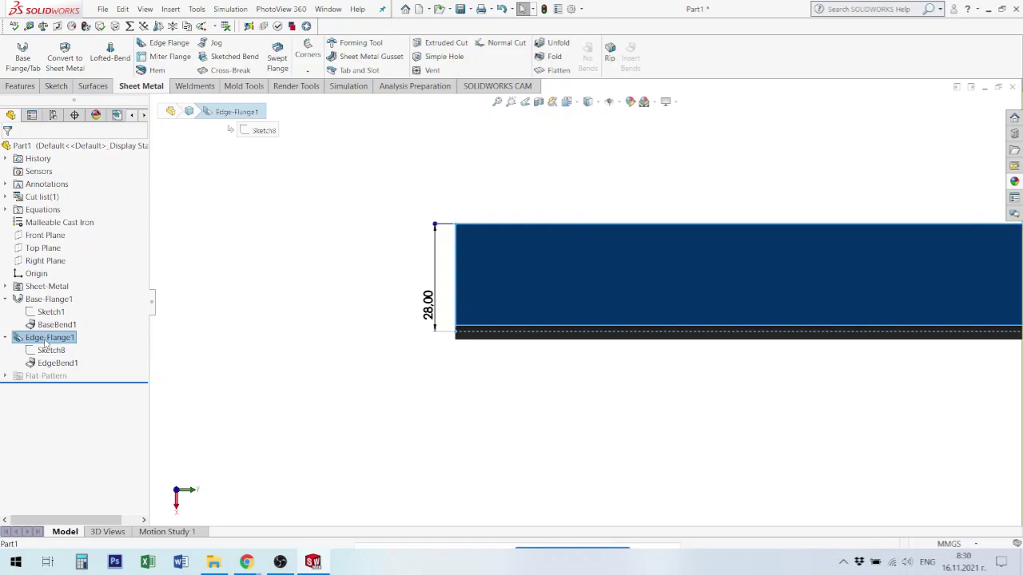
right_click(48, 339)
left_click(54, 308)
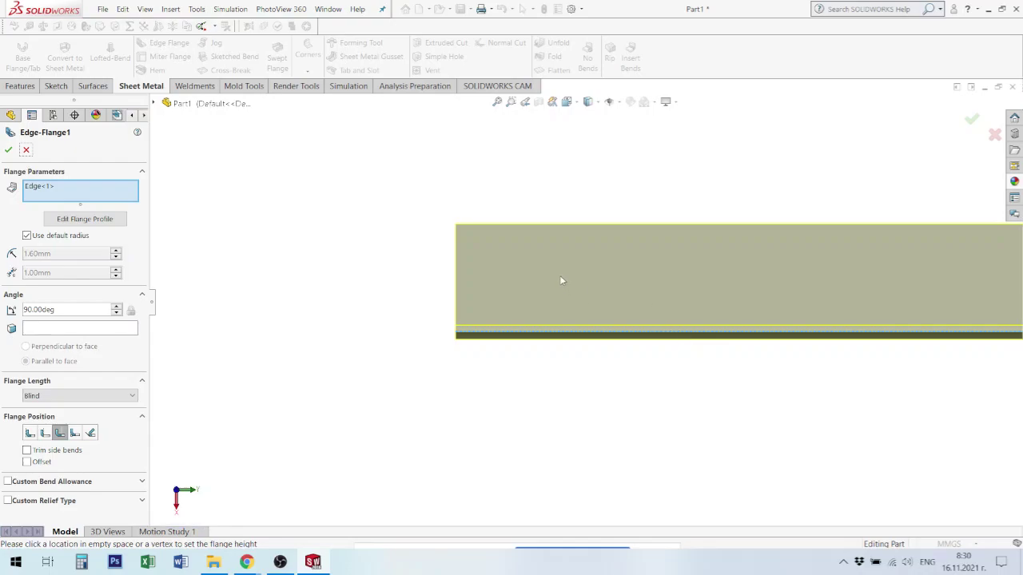
left_click(7, 148)
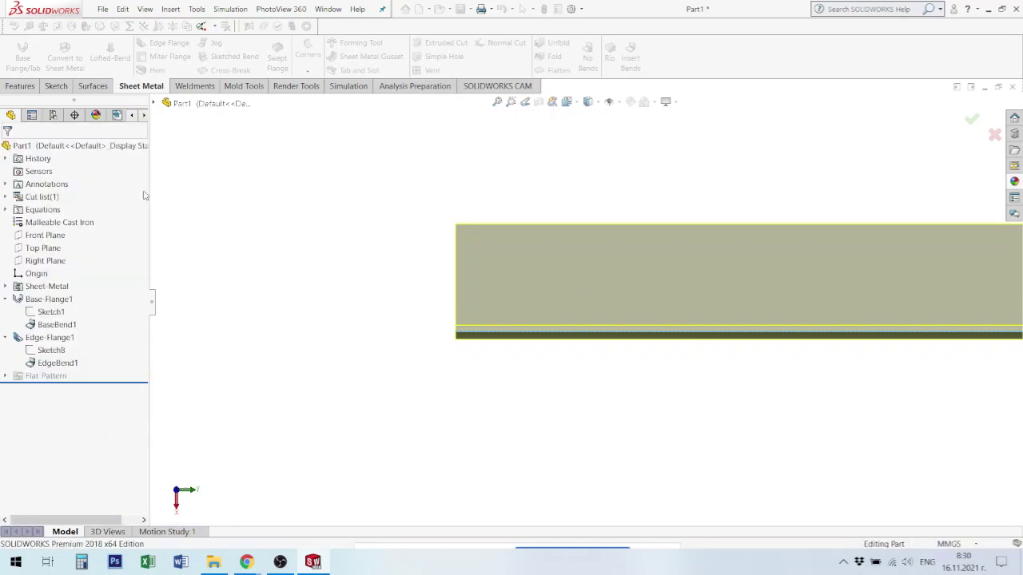
Edit Sketch8 and drag the profile's right and left corner points inward
left_click(52, 350)
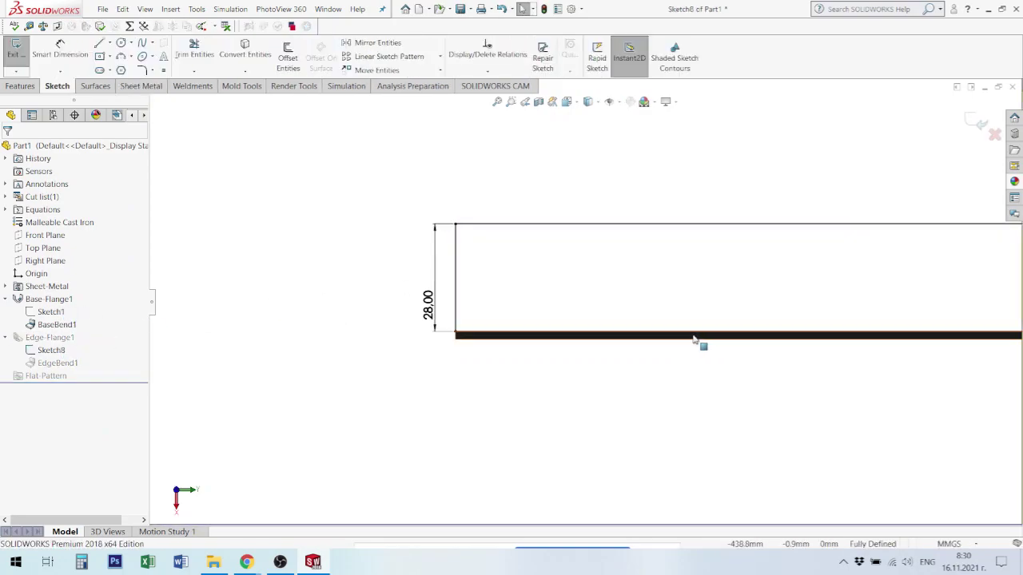
scroll(739, 342, "down", 3)
scroll(829, 312, "up", 3)
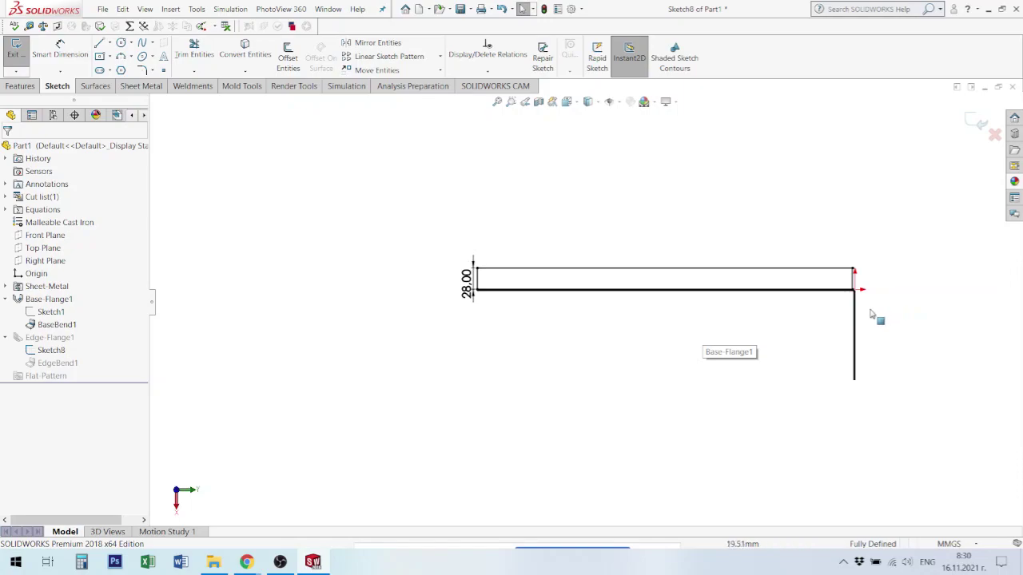
scroll(875, 317, "down", 3)
left_click_drag(798, 260, 656, 276)
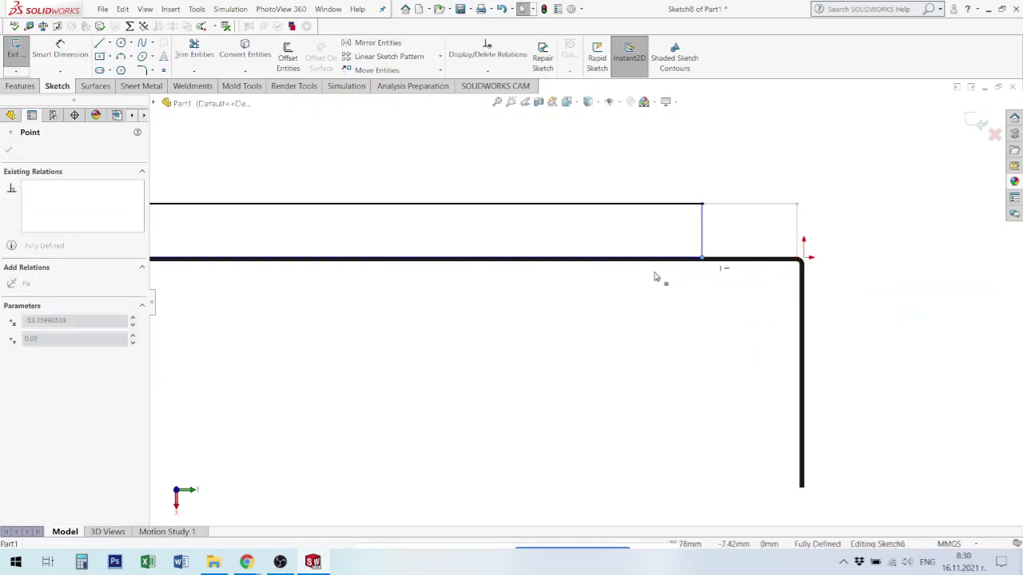
scroll(502, 313, "up", 2)
scroll(333, 309, "up", 2)
scroll(445, 301, "down", 2)
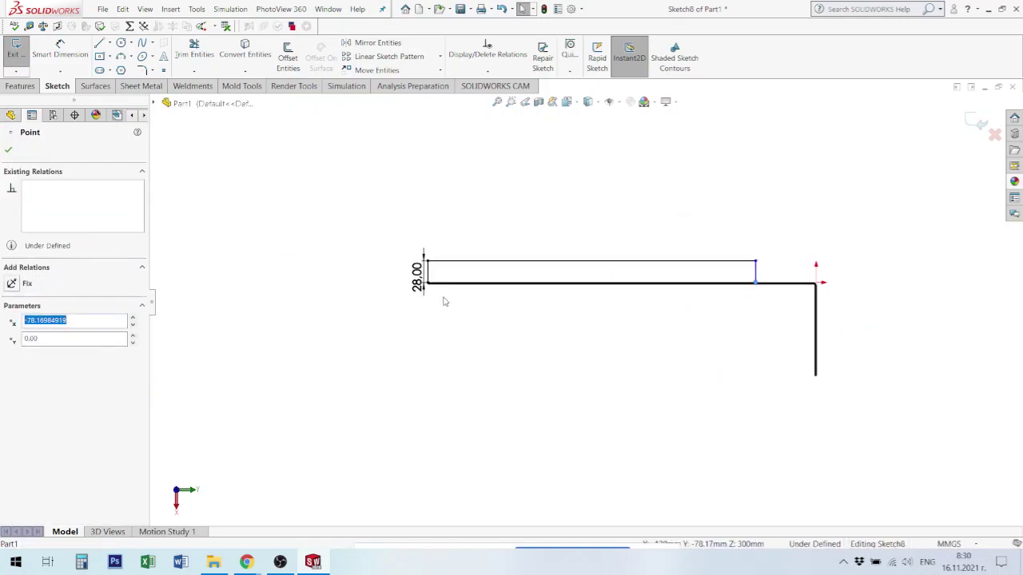
left_click_drag(431, 288, 497, 285)
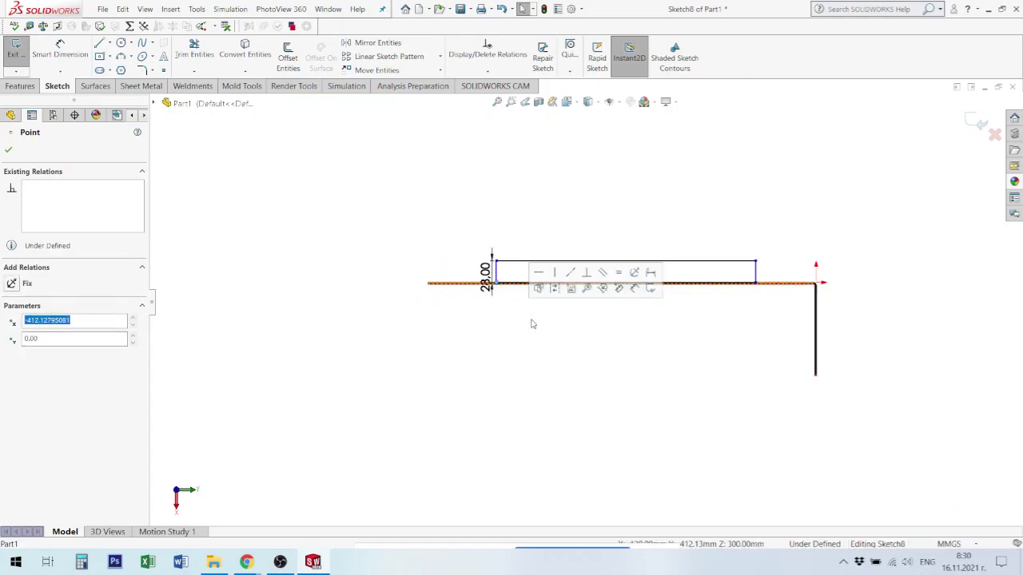
left_click(631, 329)
Drag the right line's top endpoint left so the profile's right end slants
scroll(740, 284, "down", 3)
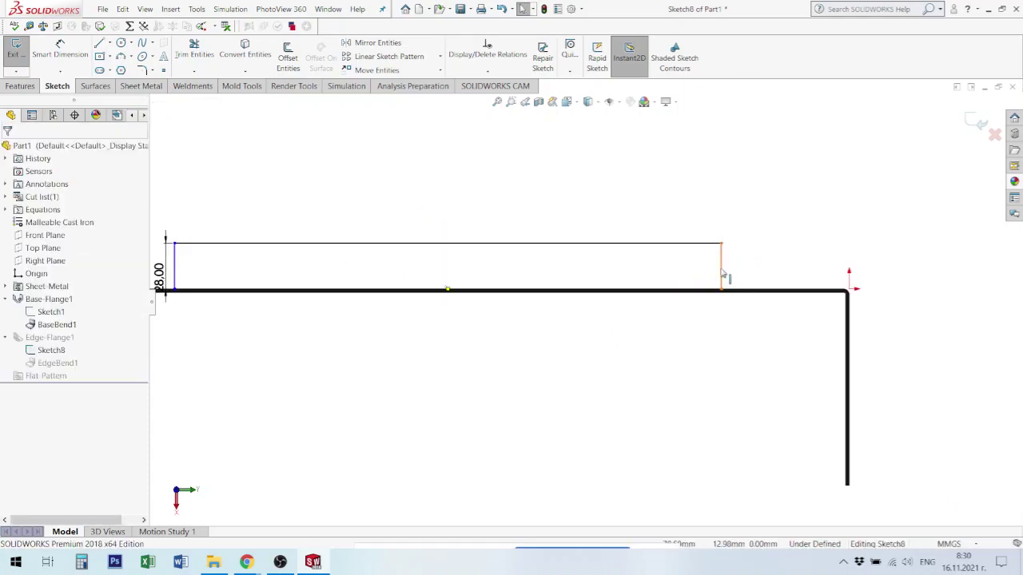
left_click(723, 273)
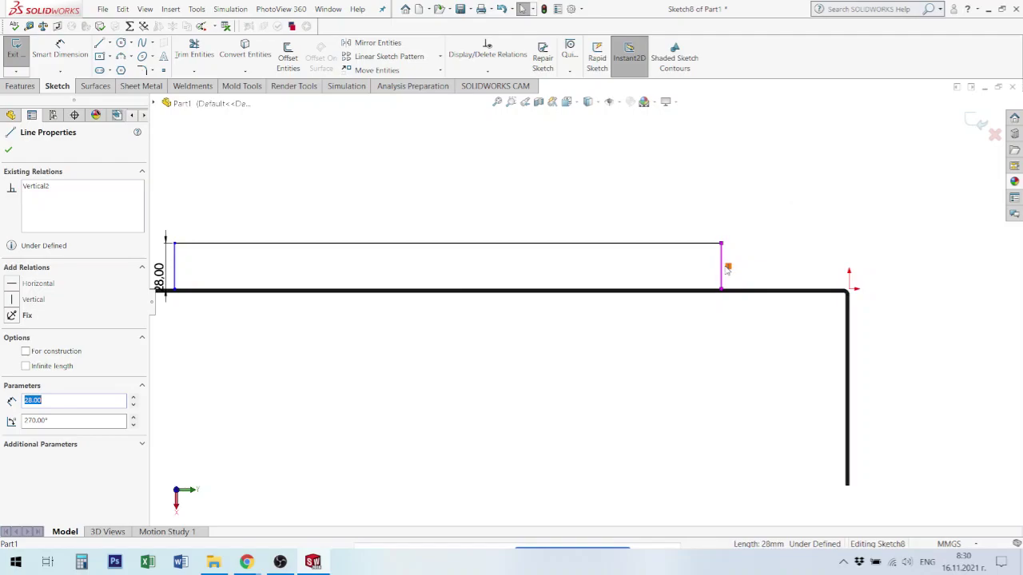
left_click(751, 272)
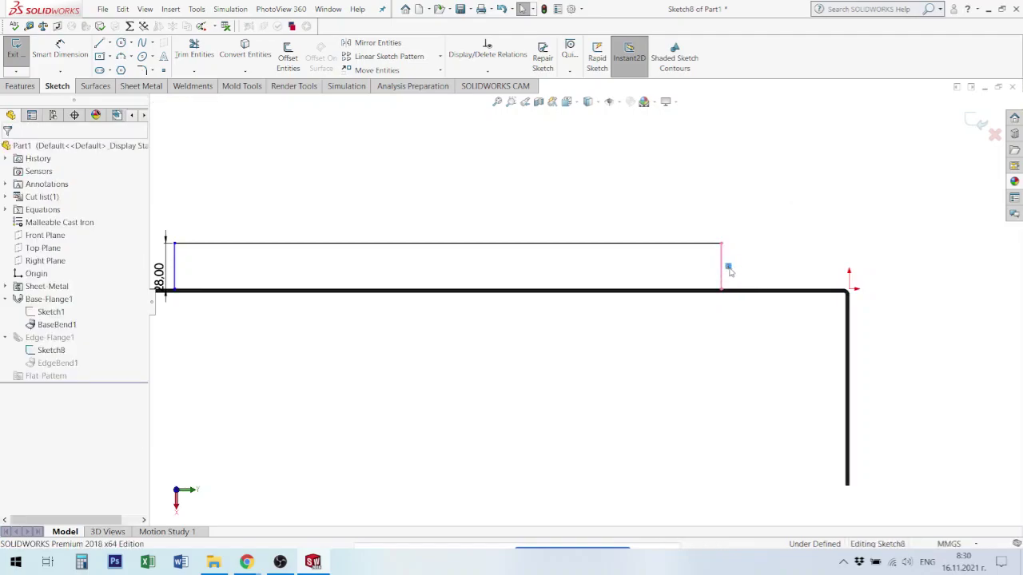
mouse_move(721, 244)
left_mouse_down()
mouse_move(680, 248)
mouse_move(692, 253)
left_mouse_up()
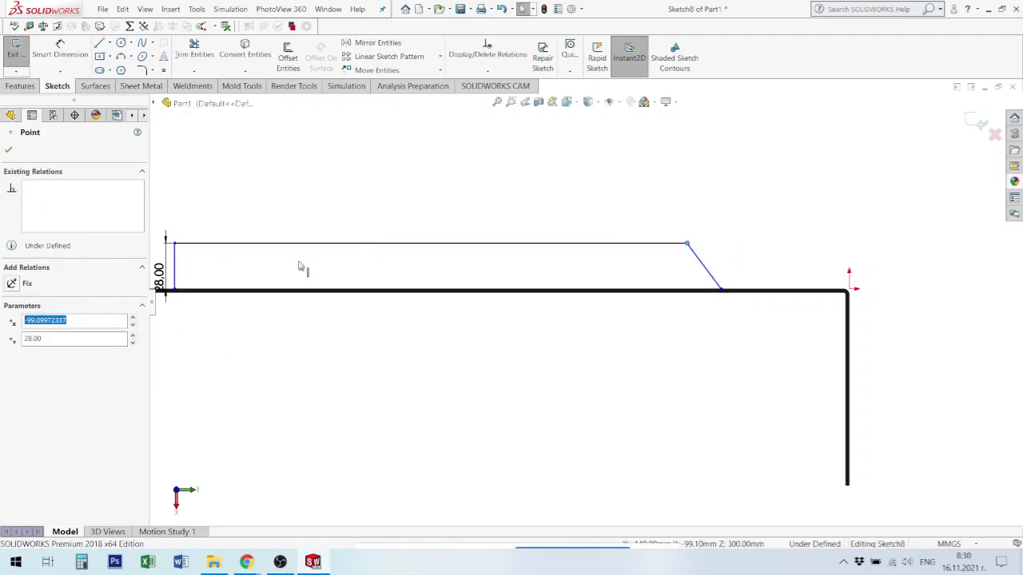
scroll(503, 330, "up", 2)
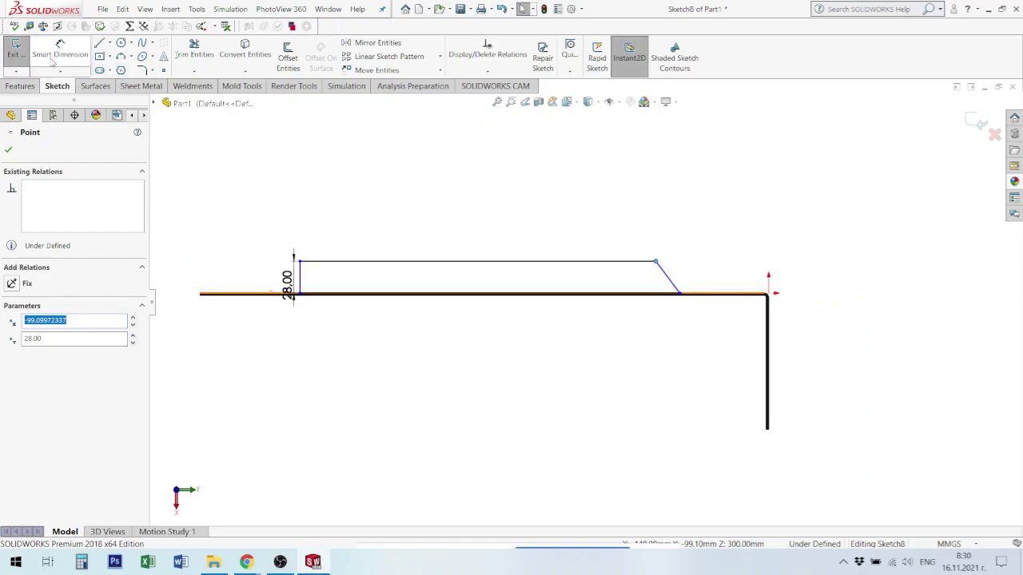
key("Escape")
scroll(280, 289, "down", 1)
scroll(212, 319, "down", 1)
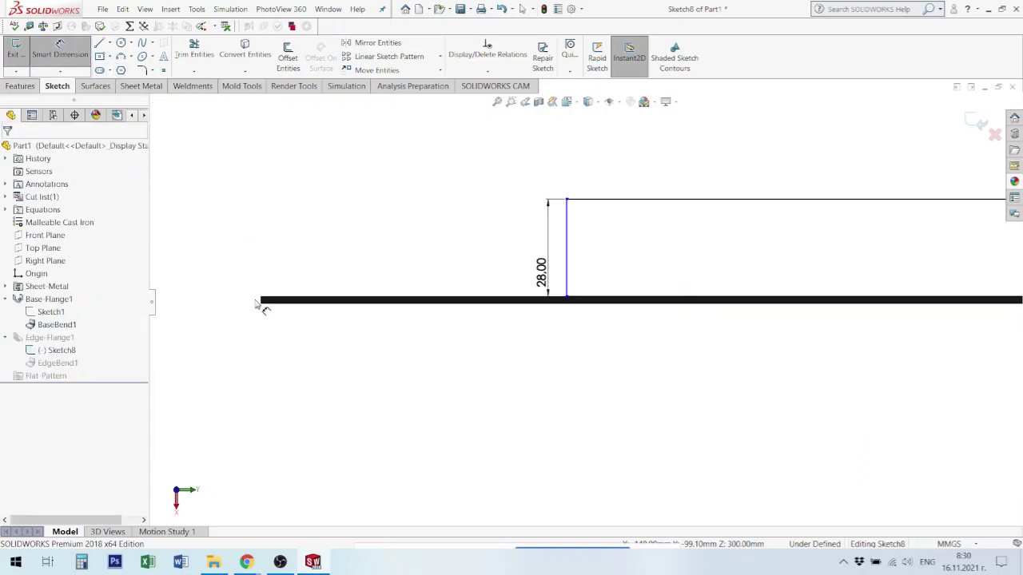
Dimension the profile's offset from the left end as 80 mm
left_click(567, 291)
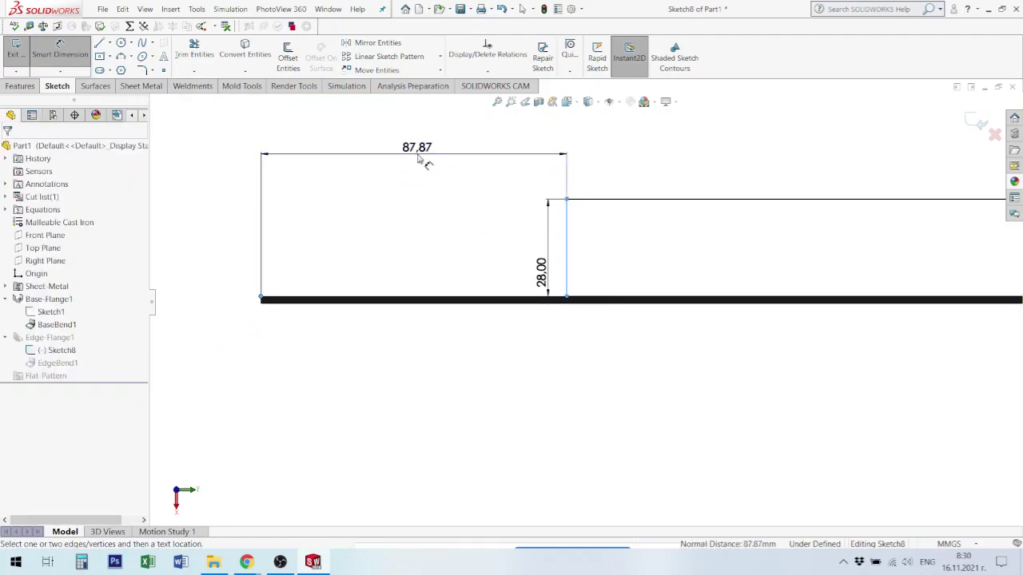
left_click(417, 158)
type("80")
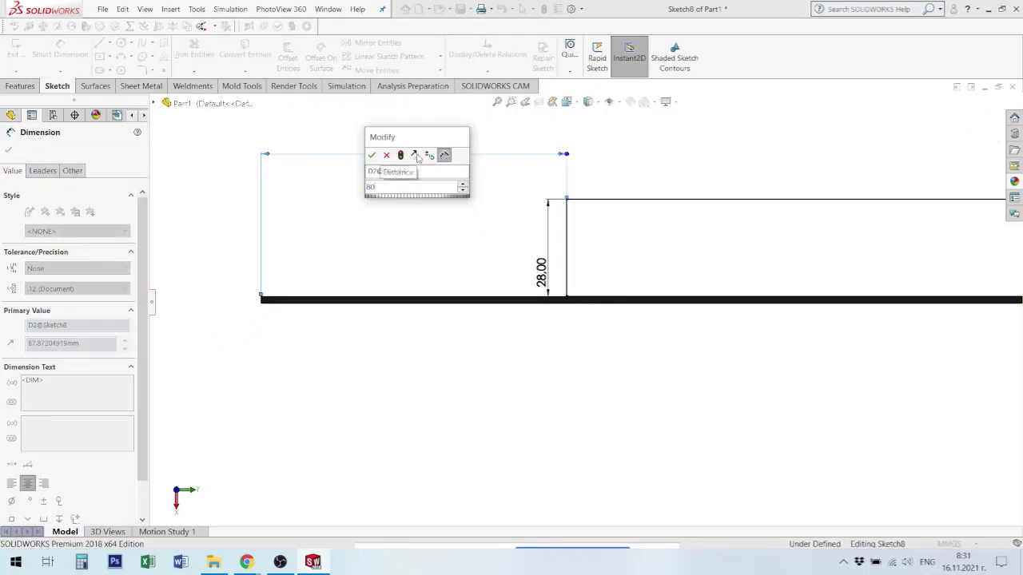
key("Return")
key("f")
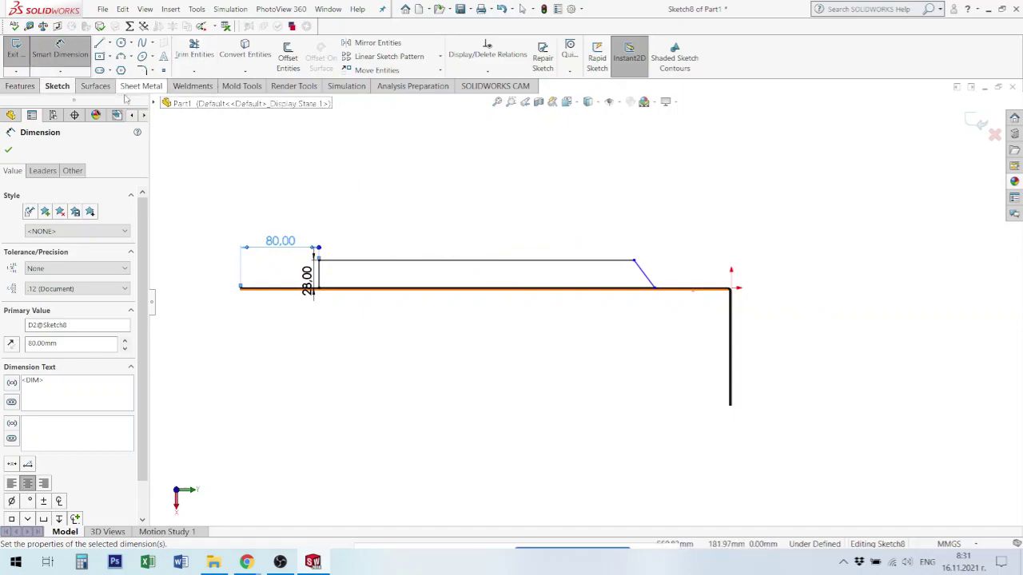
Dimension the bottom line length as 340 mm and the slanted end angle as 50°
scroll(404, 287, "down", 3)
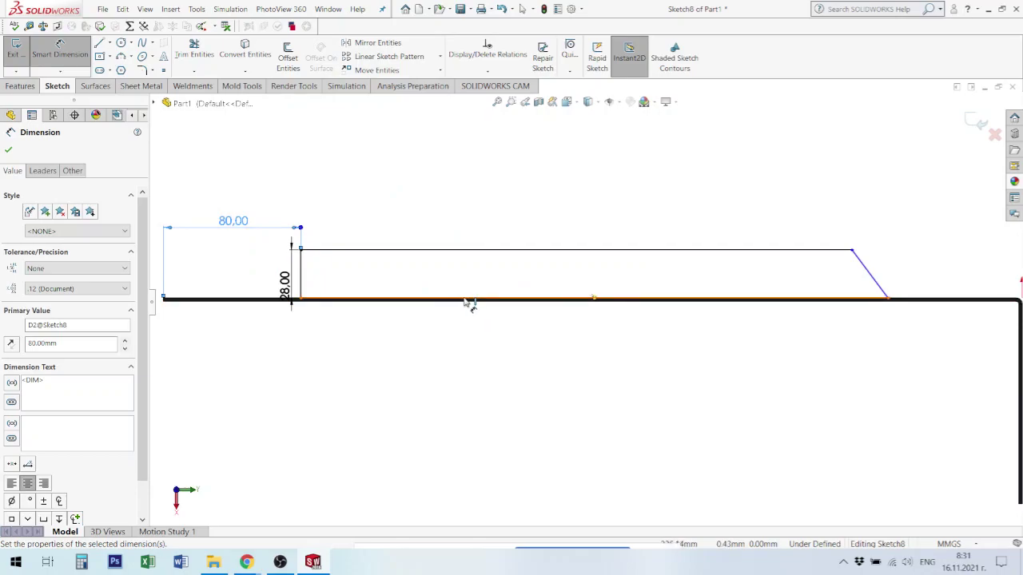
left_click(465, 300)
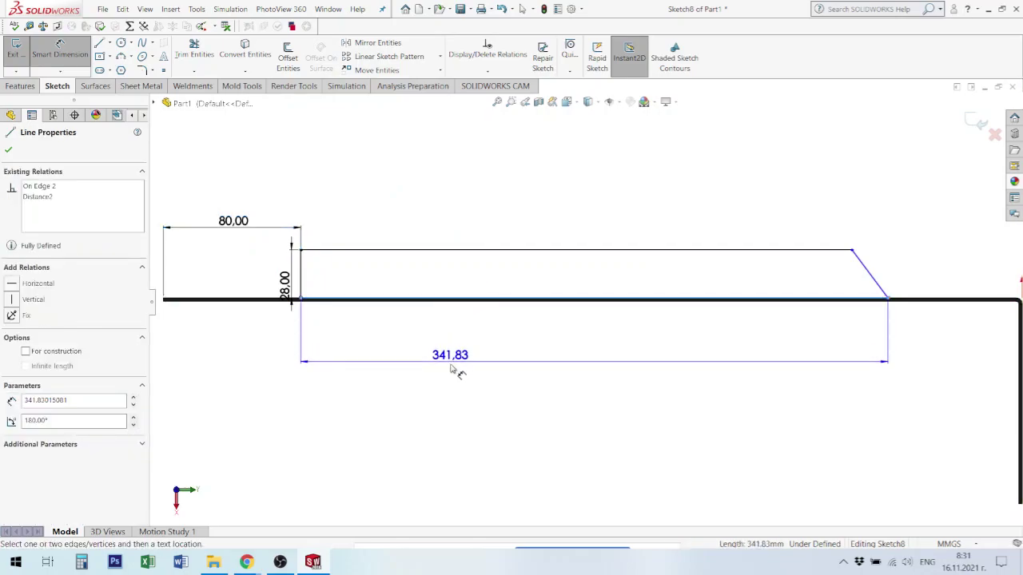
left_click(455, 378)
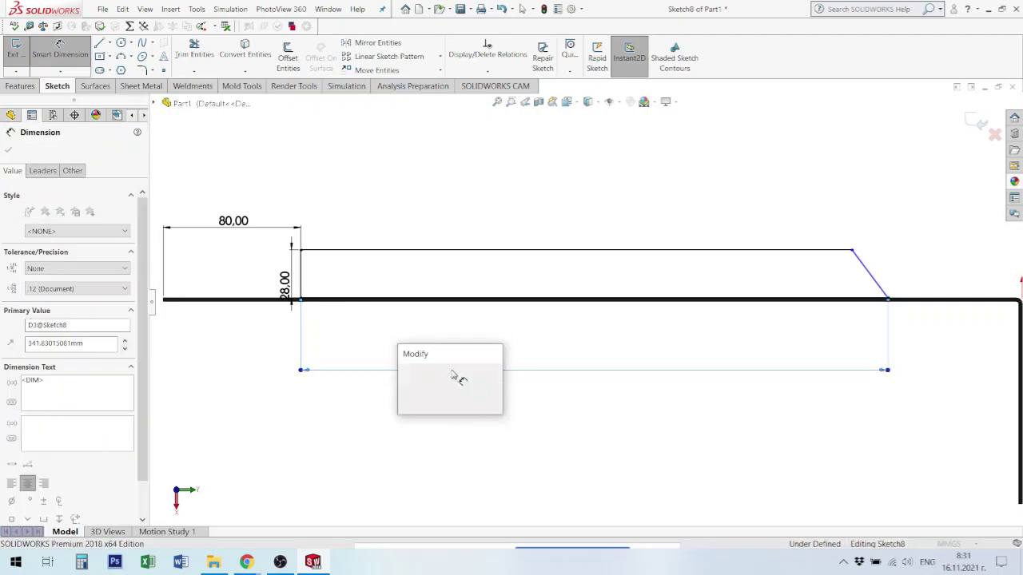
type("340")
key("Return")
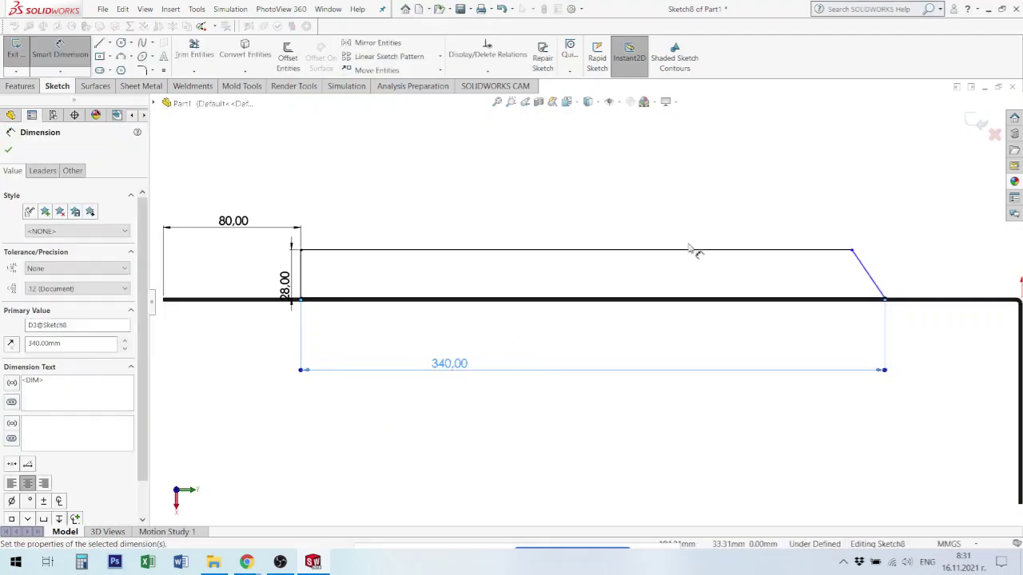
left_click(872, 290)
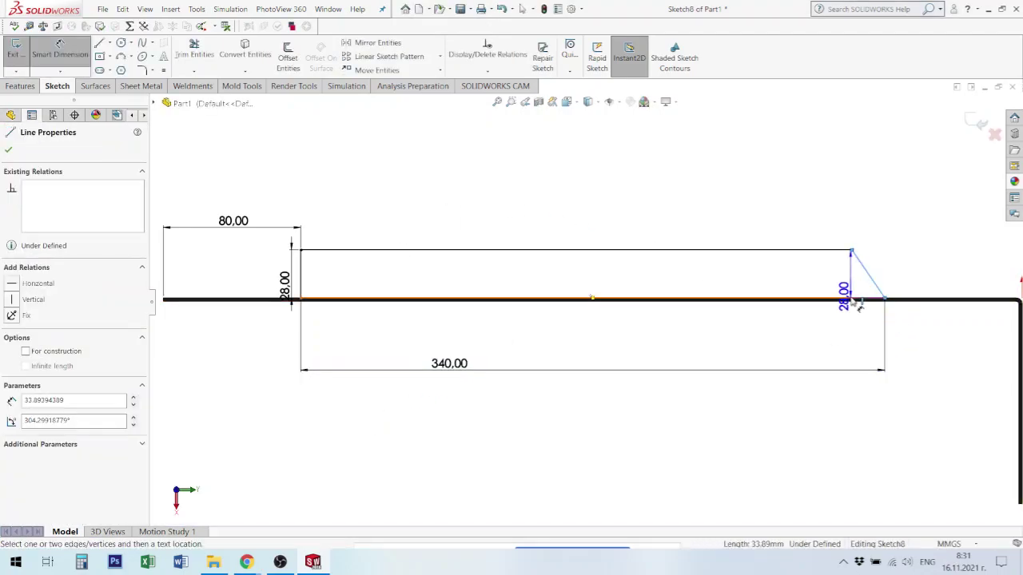
left_click(855, 301)
left_click(841, 289)
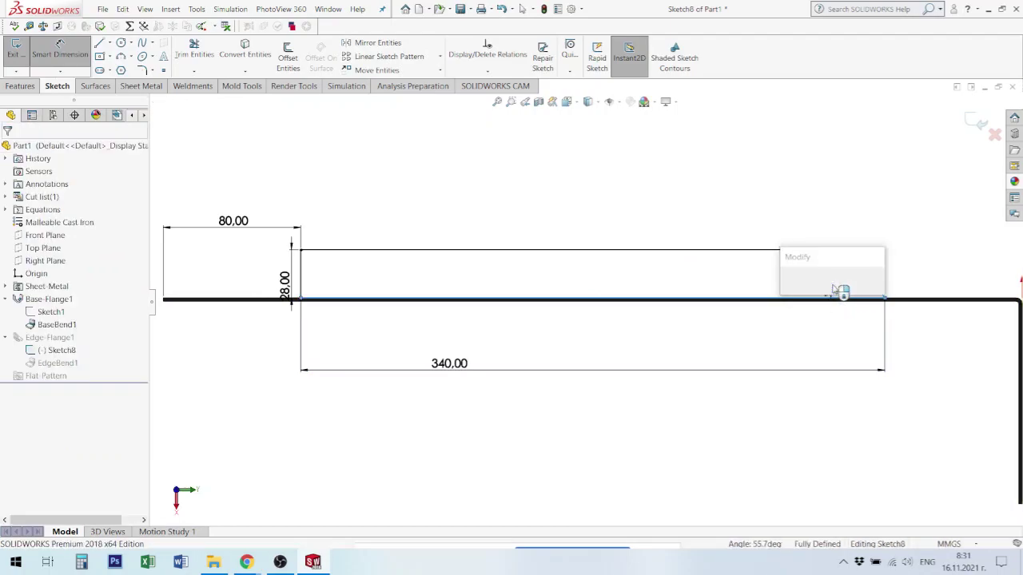
type("50")
key("Return")
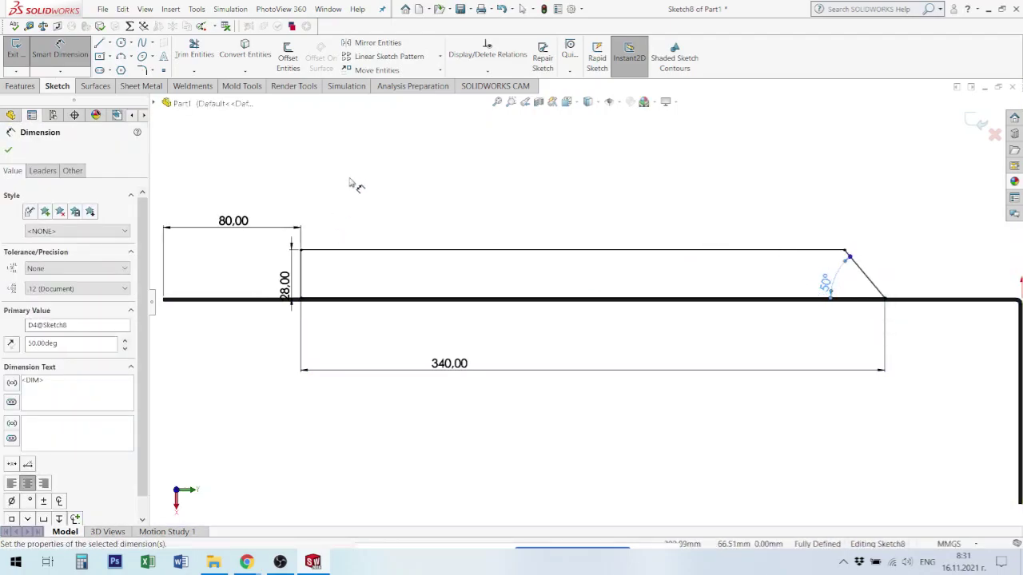
left_click(110, 43)
Draw a construction centerline from the profile's left edge to the slanted edge
left_click(128, 68)
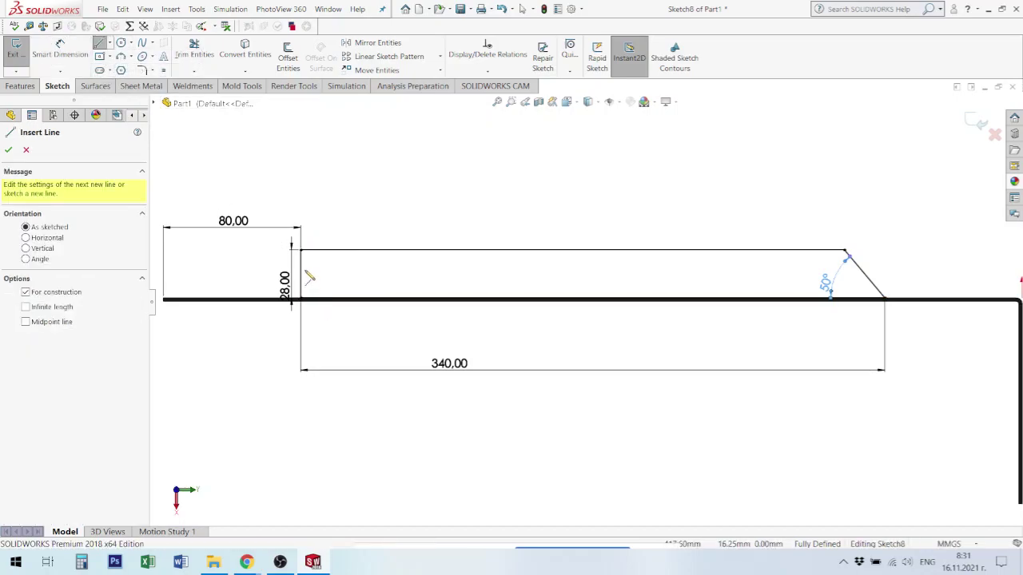
left_click(301, 273)
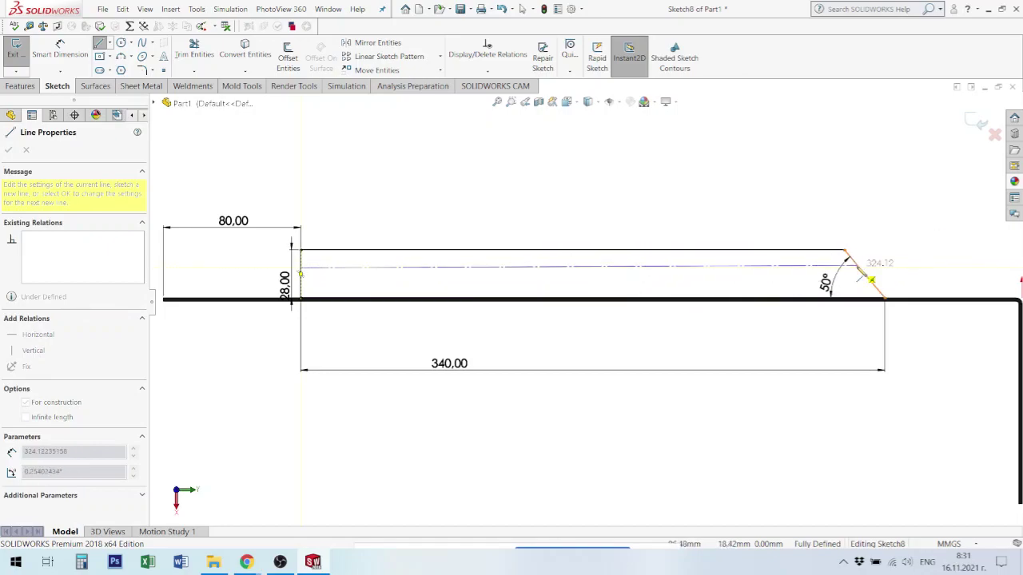
left_click(855, 264)
key("Escape")
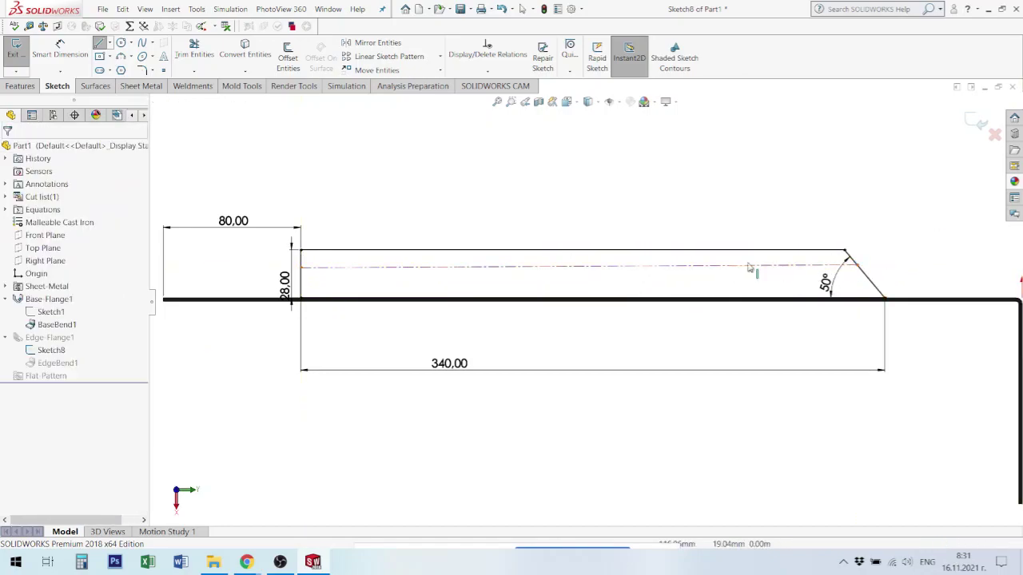
Add a circle near the left end and a straight slot near the right end on the centerline
left_click(121, 42)
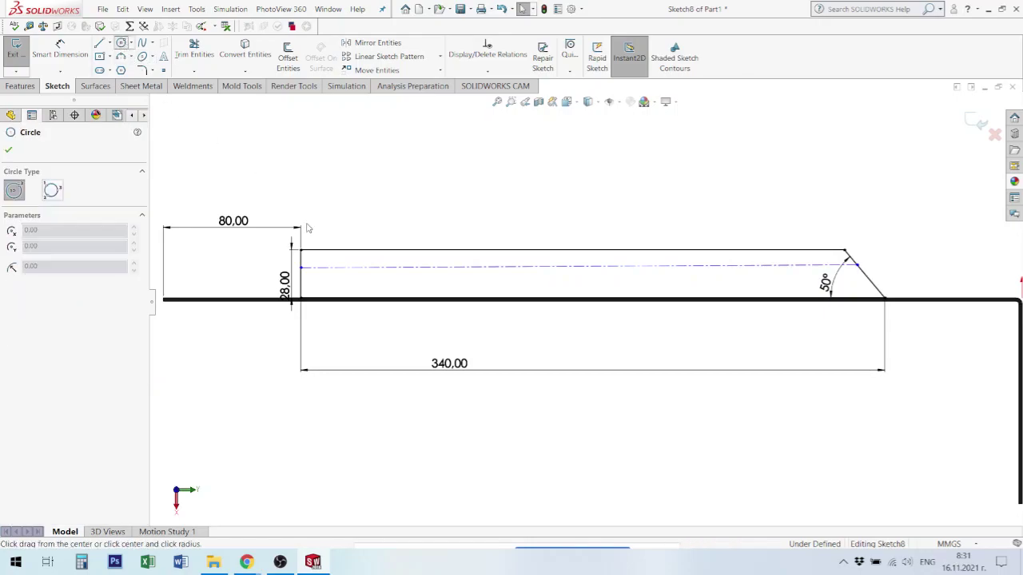
left_click(331, 268)
left_click(340, 274)
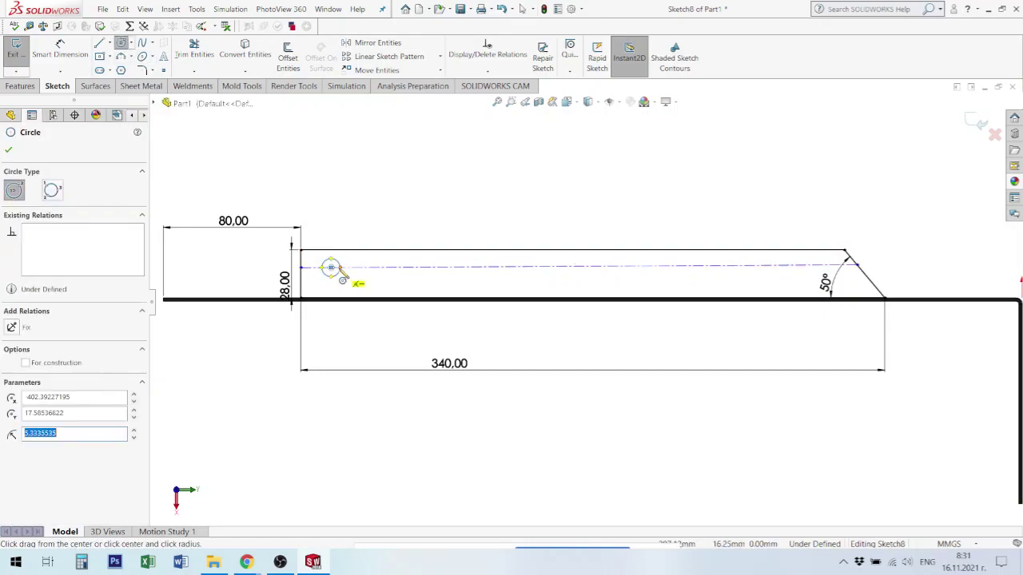
left_click(101, 70)
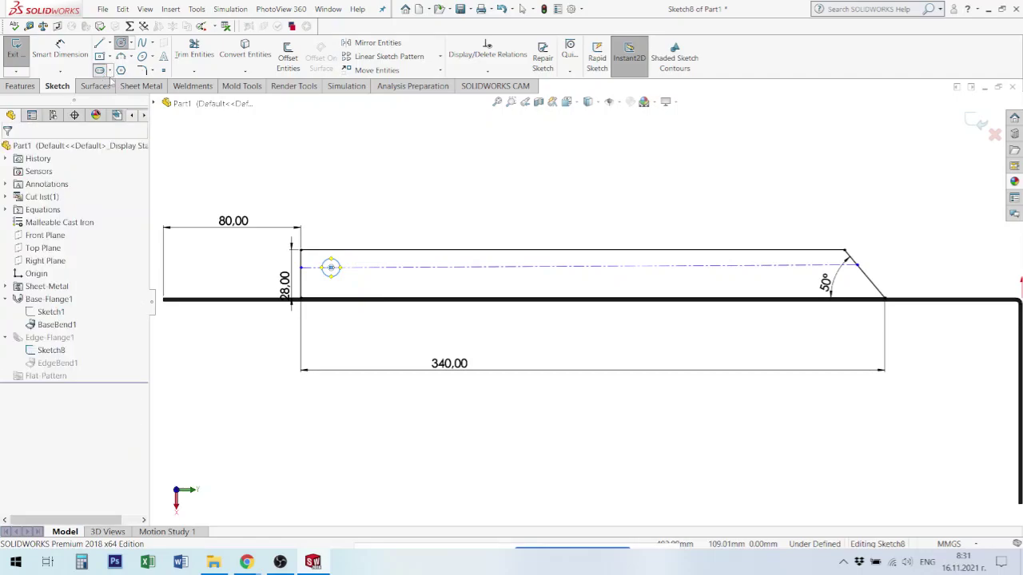
left_click(805, 269)
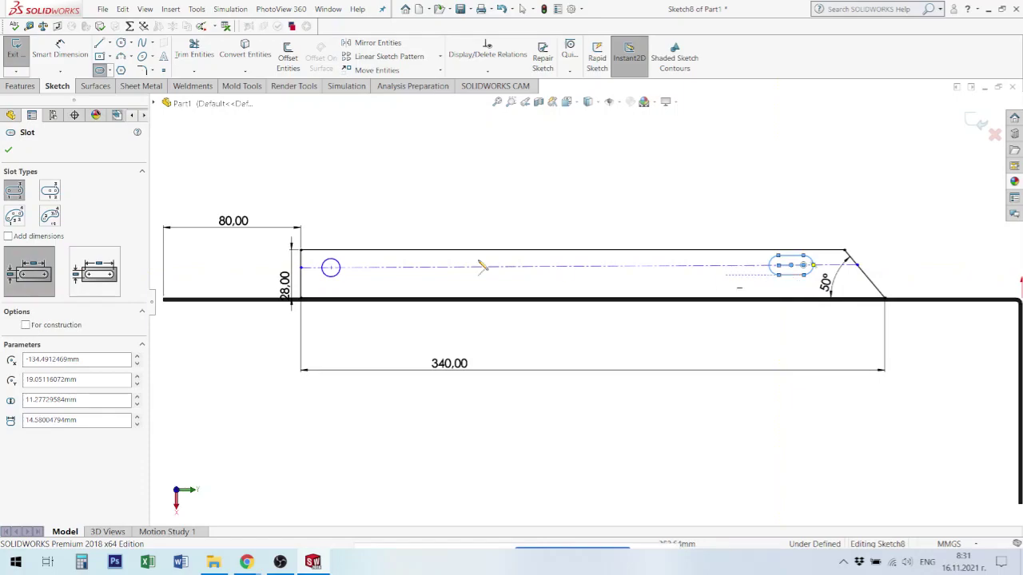
Make the circle and the slot's end arc equal in radius
left_click(60, 43)
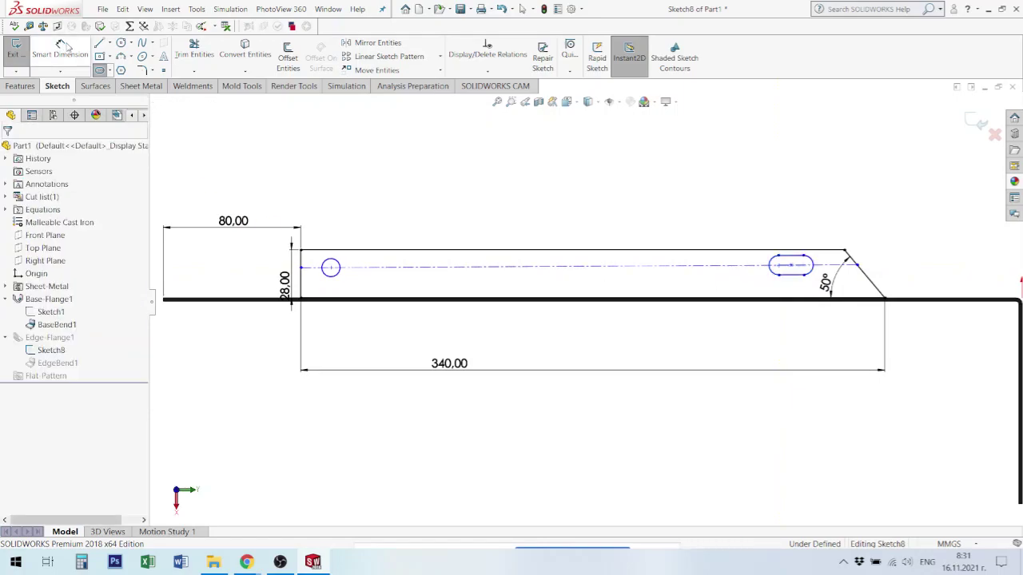
left_click(340, 266)
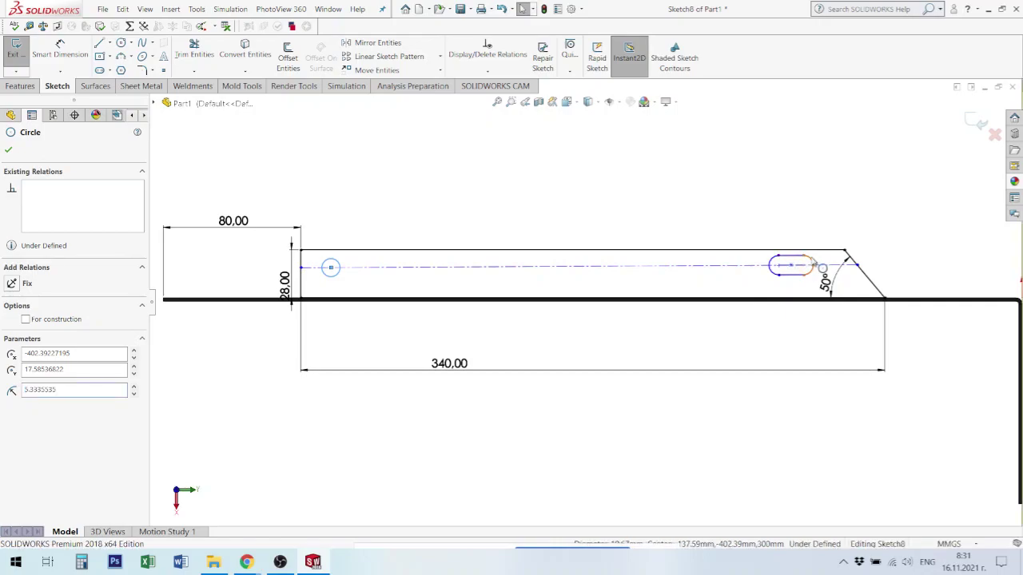
left_click(812, 266, "ctrl")
left_click(907, 211)
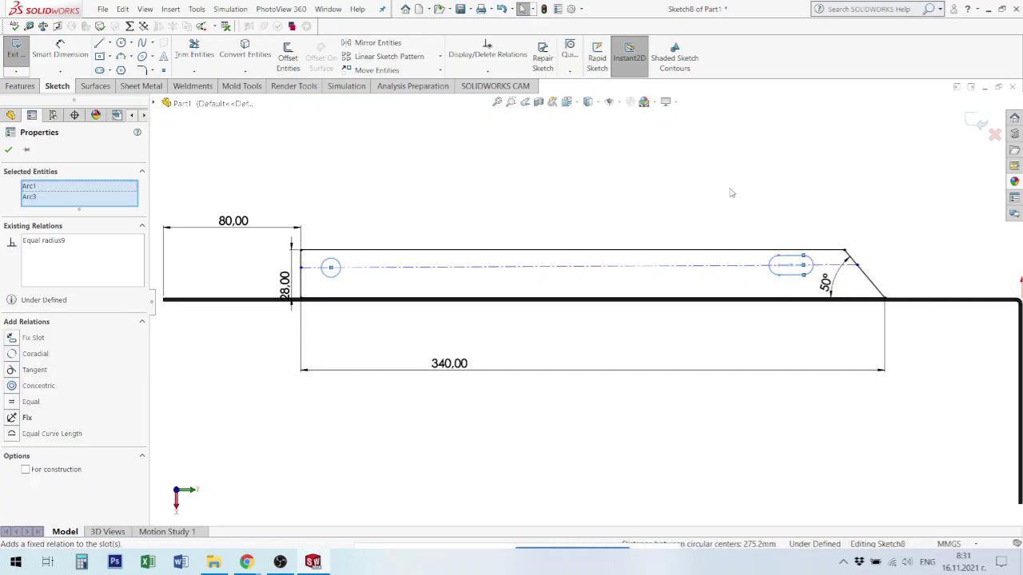
key("Escape")
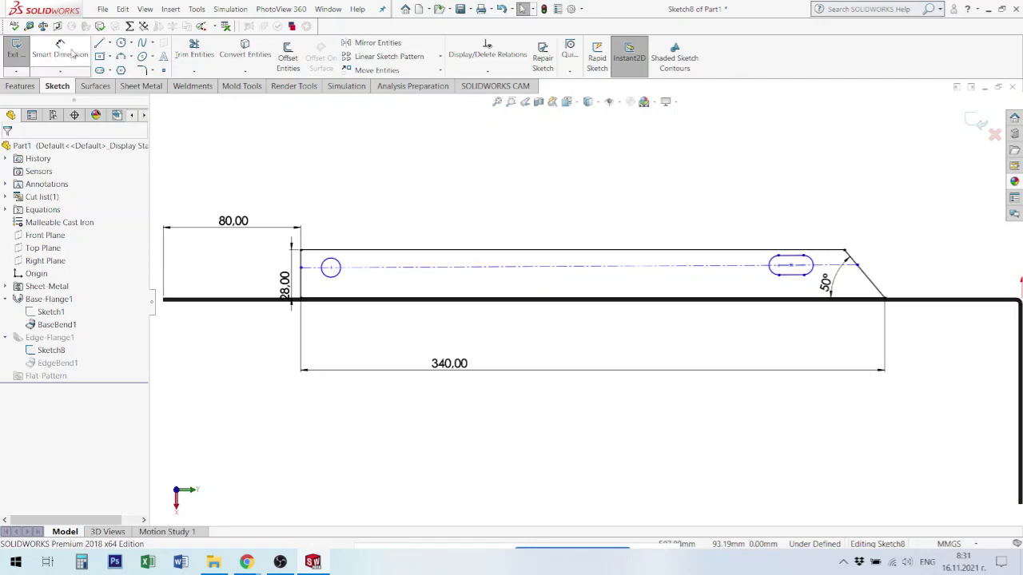
Try dimensioning the centreline to the top edge, cancelling the unwanted angle dimension
left_click(429, 264)
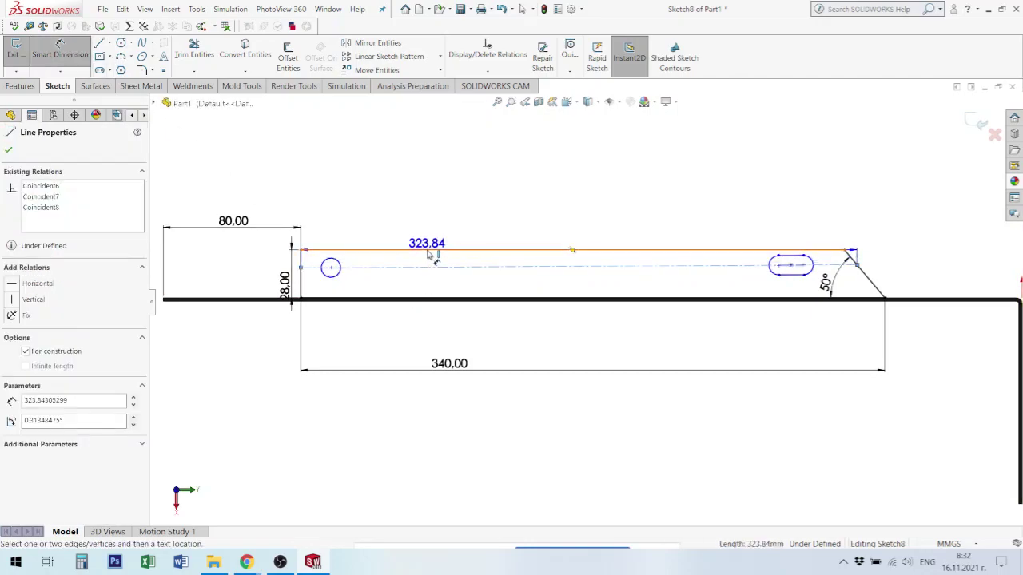
left_click(431, 252)
key("Escape")
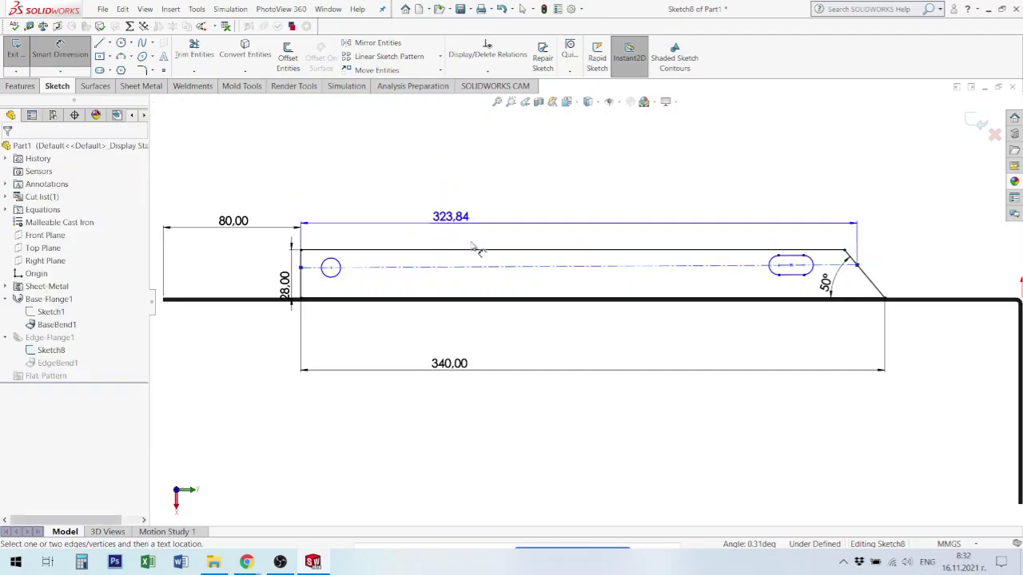
key("Escape")
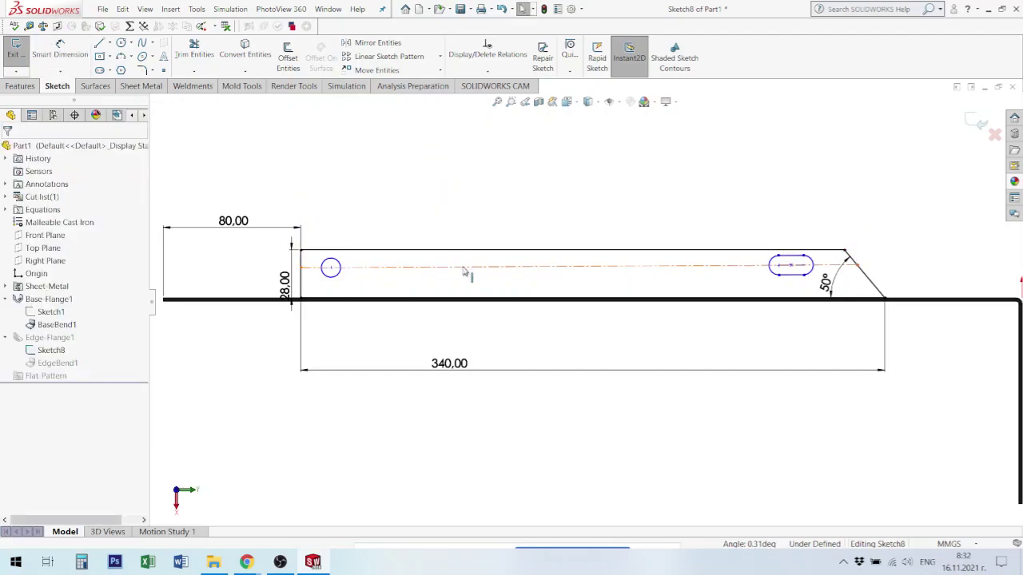
left_click(462, 267)
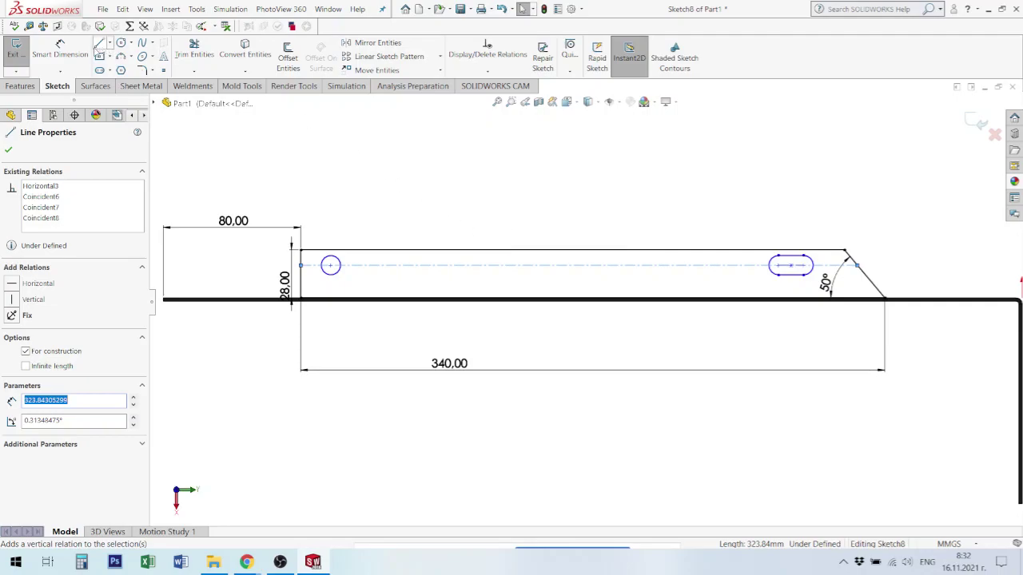
Dimension the construction centreline 10 below the top edge
left_click(60, 50)
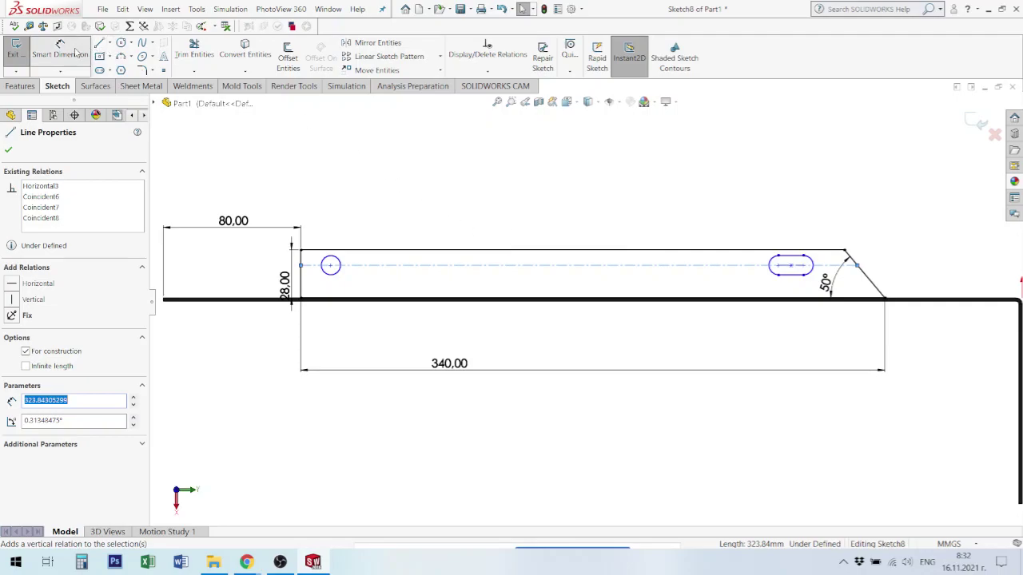
left_click(471, 254)
left_click(474, 265)
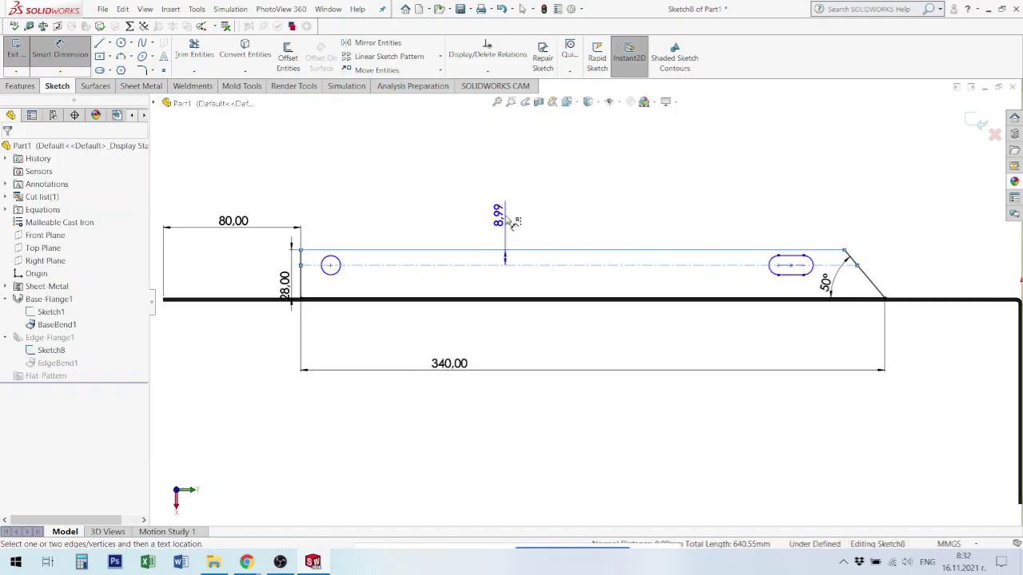
left_click(511, 225)
type("10")
key("Return")
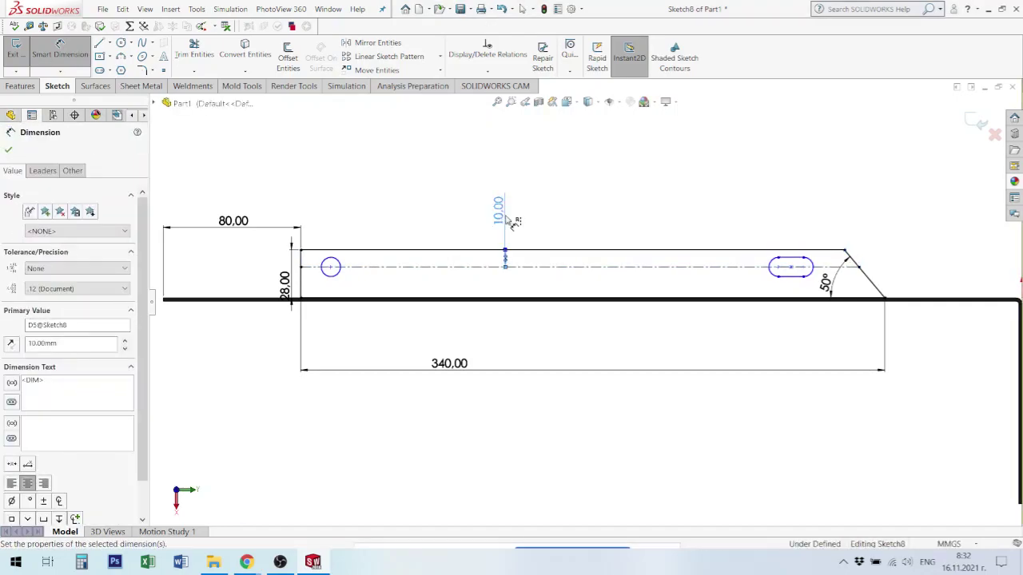
Dimension the circle to Ø8.2 and the slot width to 5
left_click(346, 269)
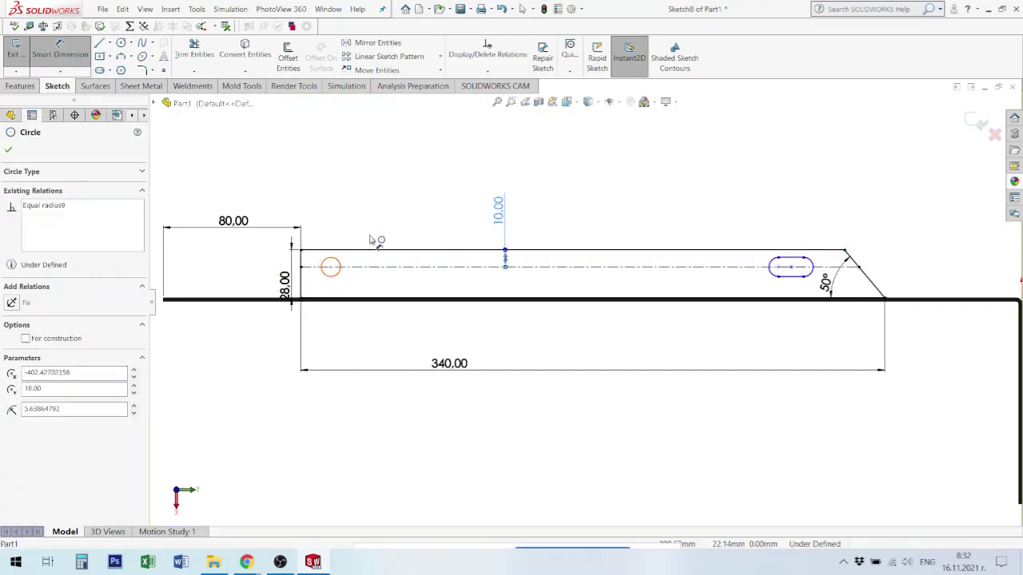
left_click(384, 223)
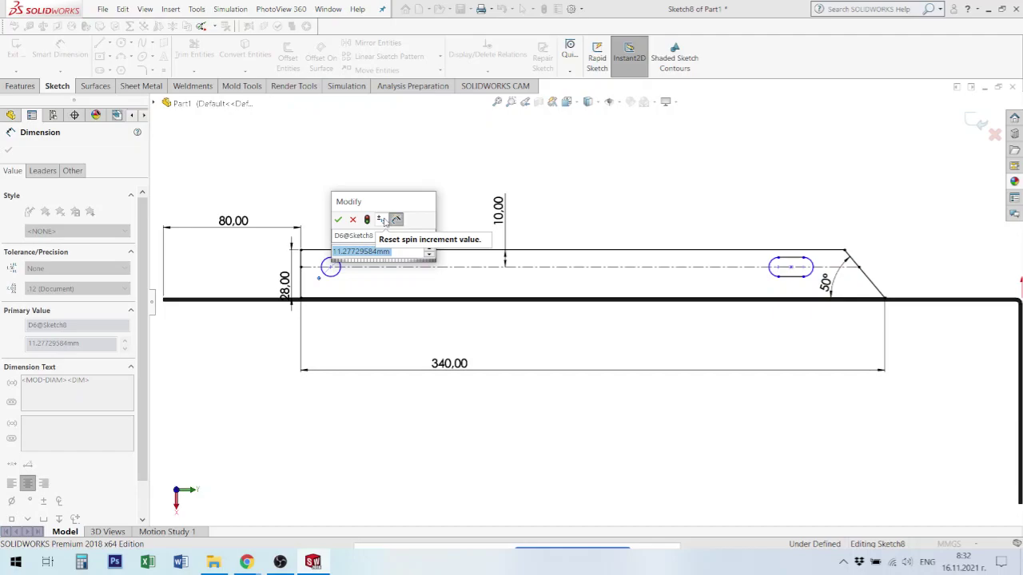
type("8.2")
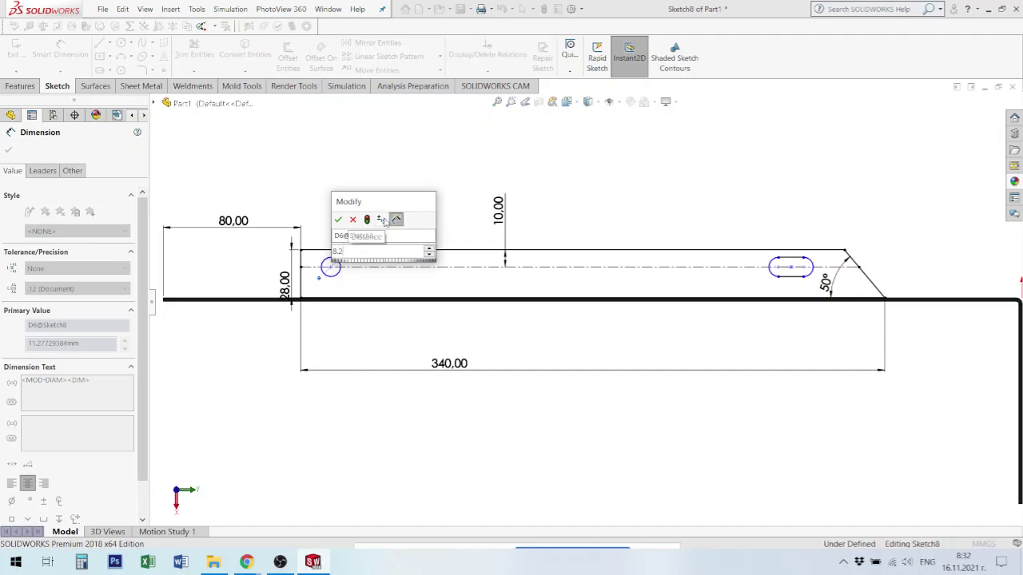
key("Return")
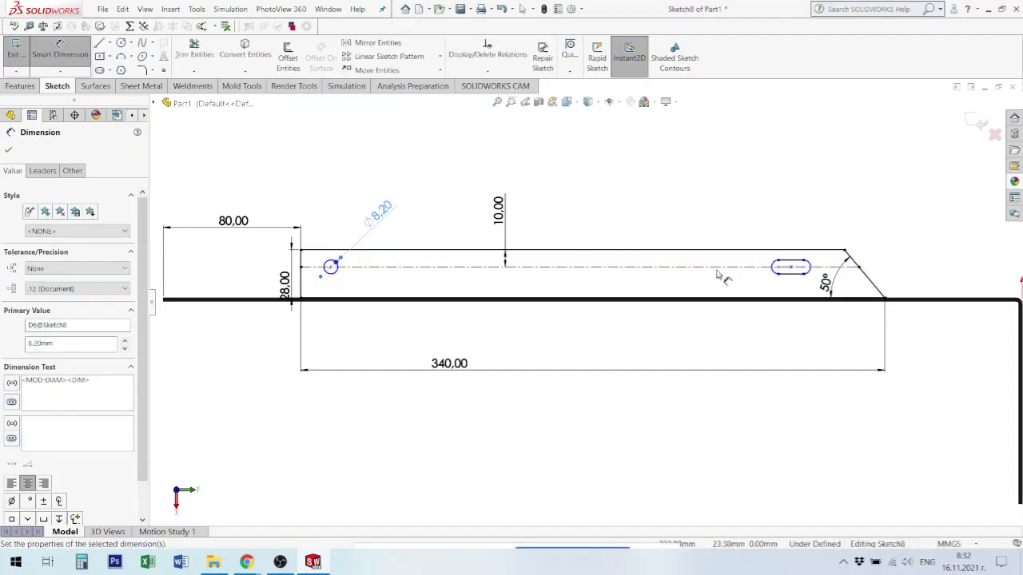
scroll(677, 254, "down", 3)
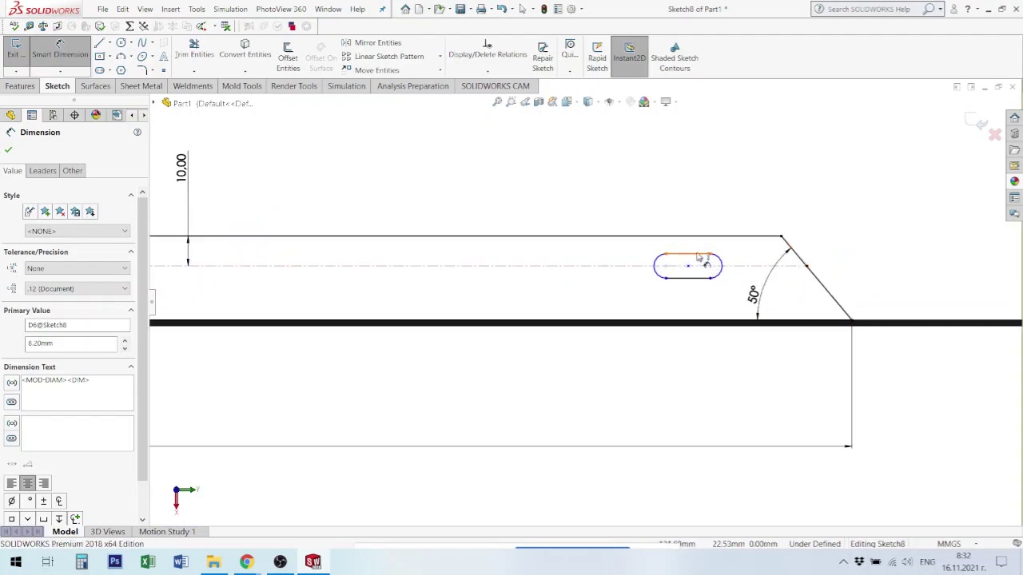
left_click(710, 267)
left_click(691, 166)
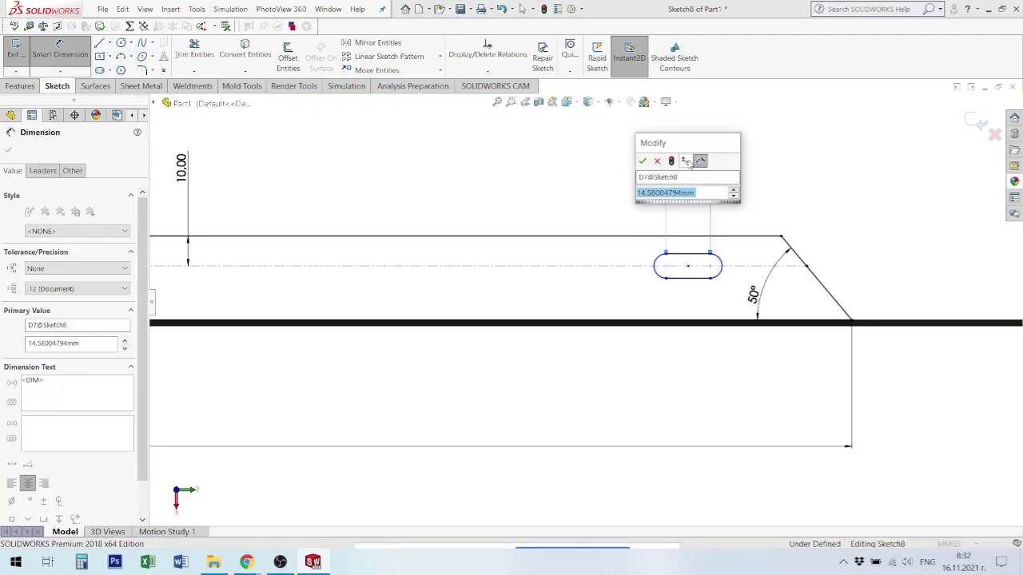
type("5")
key("Return")
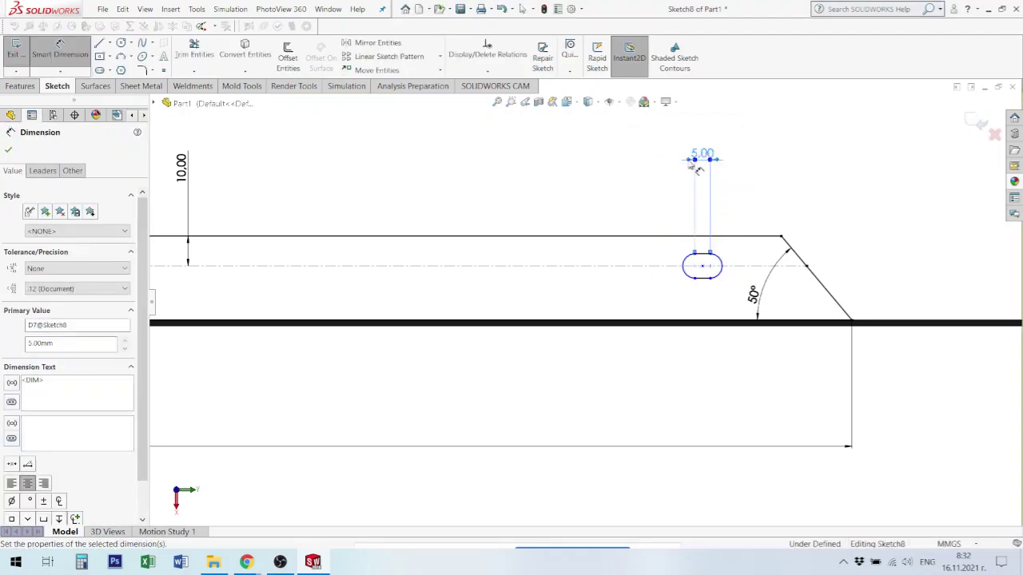
Set the circle-to-slot centre spacing to 270
left_click(703, 276)
scroll(621, 296, "up", 2)
scroll(258, 306, "up", 2)
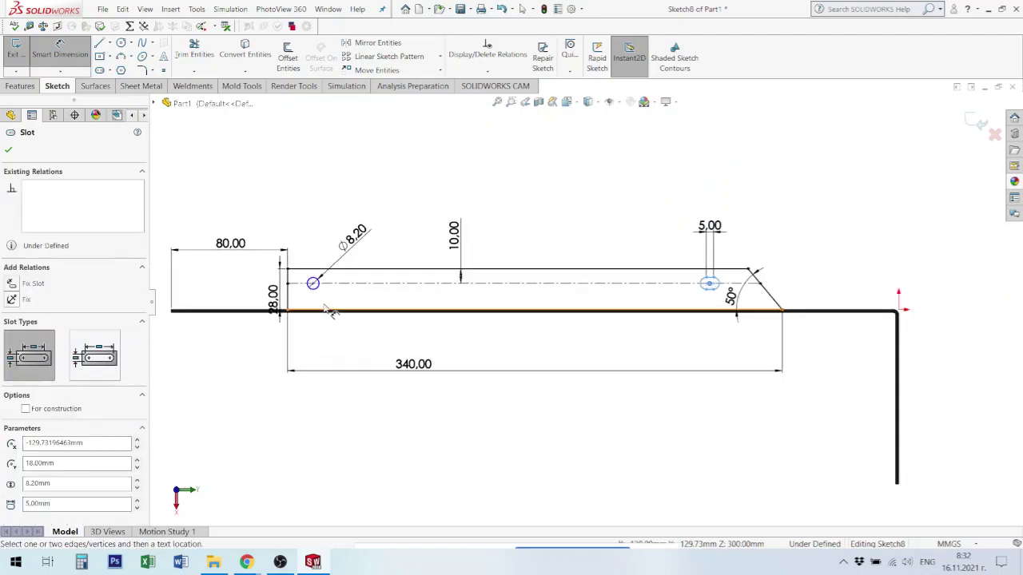
scroll(344, 292, "down", 2)
left_click(338, 274)
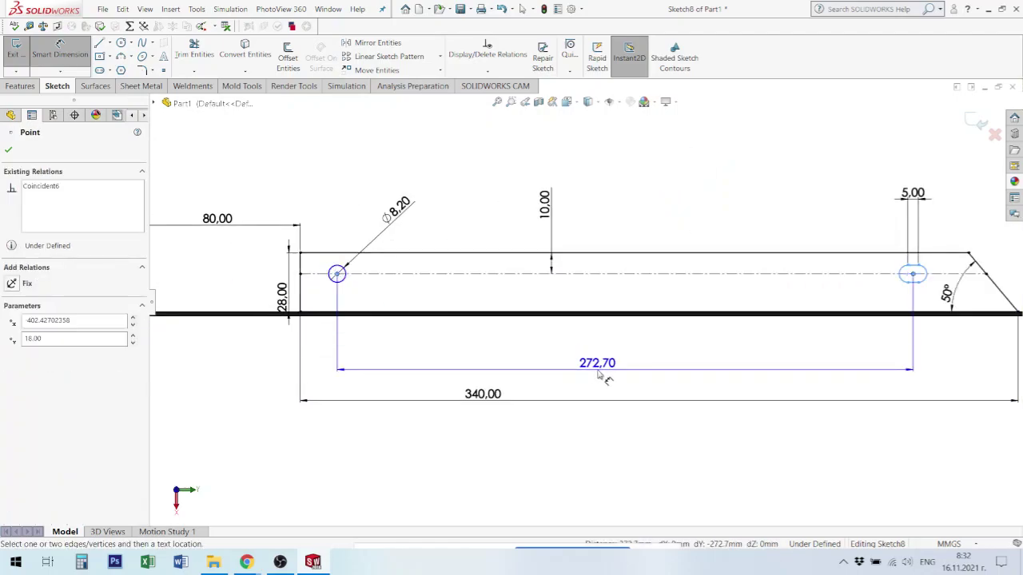
left_click(602, 373)
type("270")
key("Return")
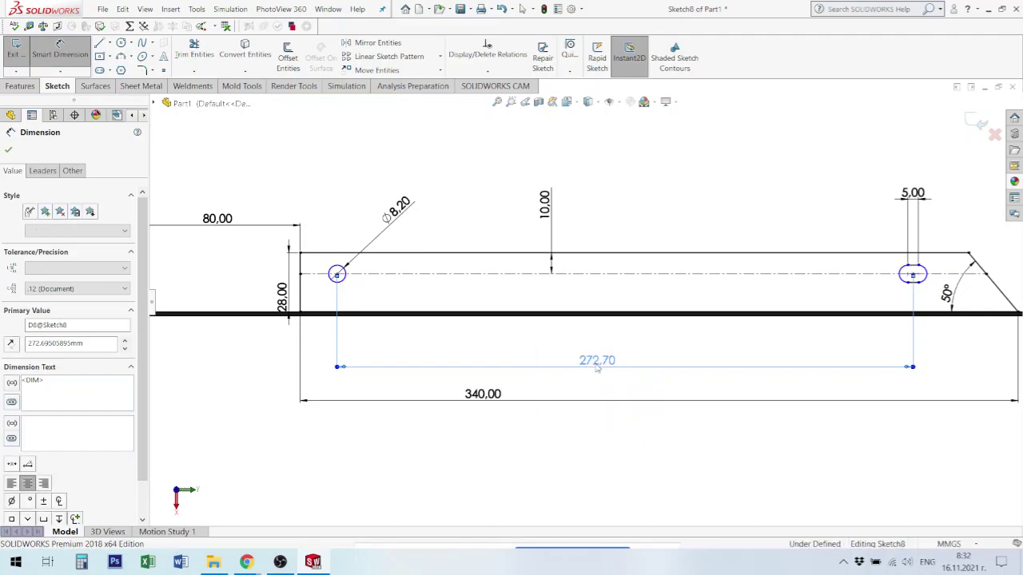
Place the circle centre 20 from the left edge, fully defining the sketch
left_click(301, 293)
left_click(342, 274)
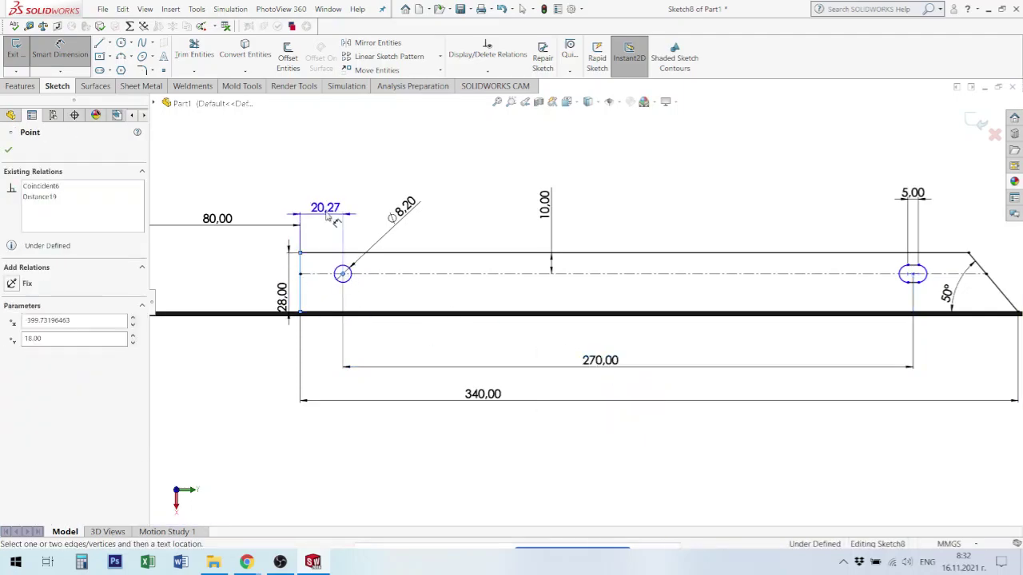
left_click(329, 196)
type("20.00mm")
key("Return")
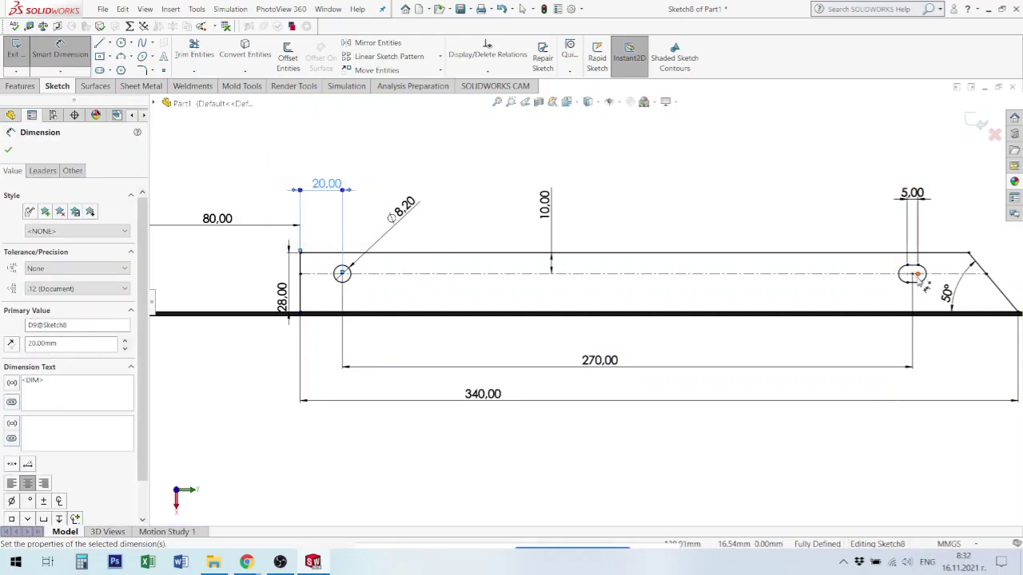
scroll(871, 263, "up", 2)
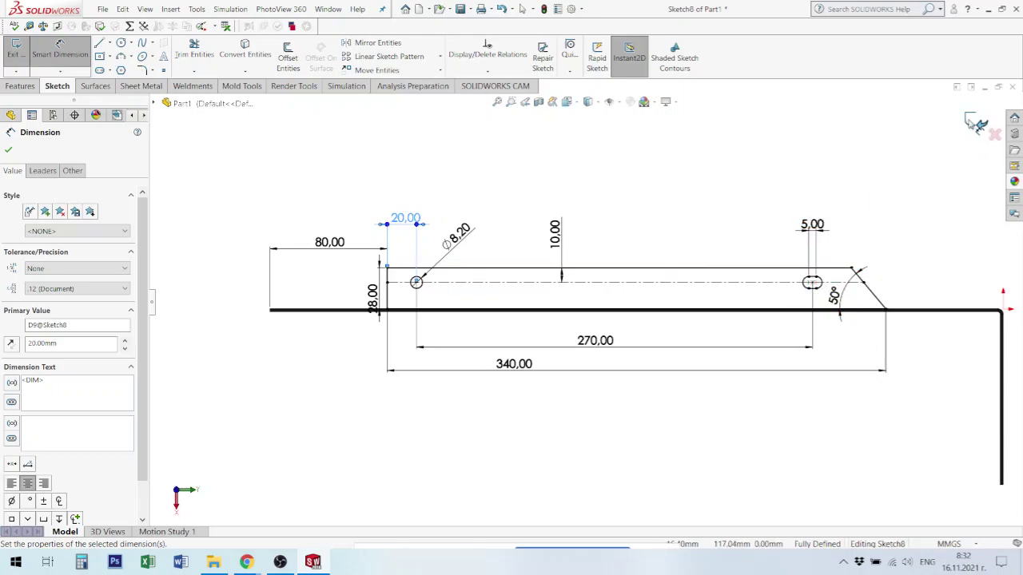
scroll(433, 251, "down", 3)
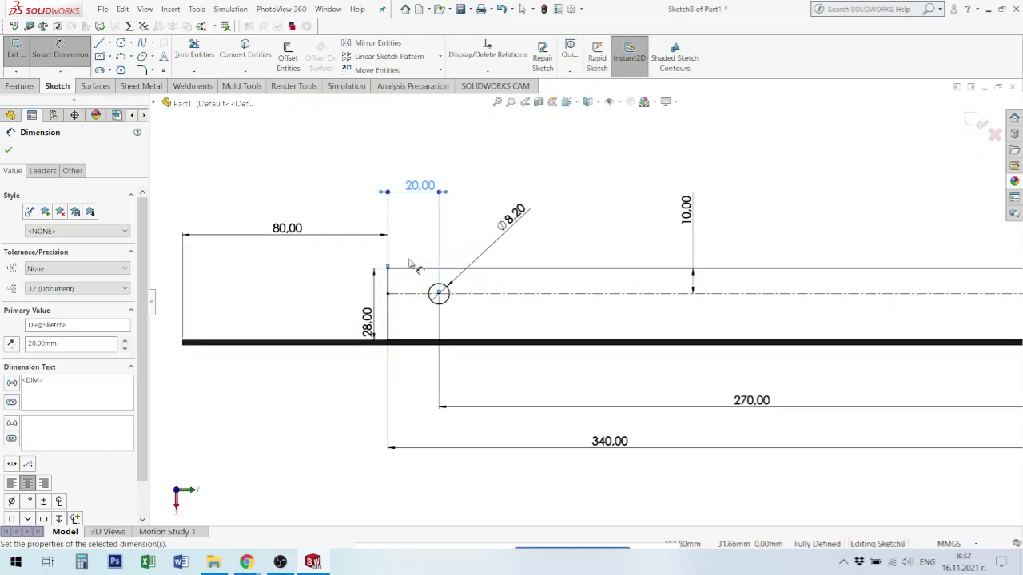
Chamfer the top-left sketch corner at 5 × 5 mm
left_click(154, 71)
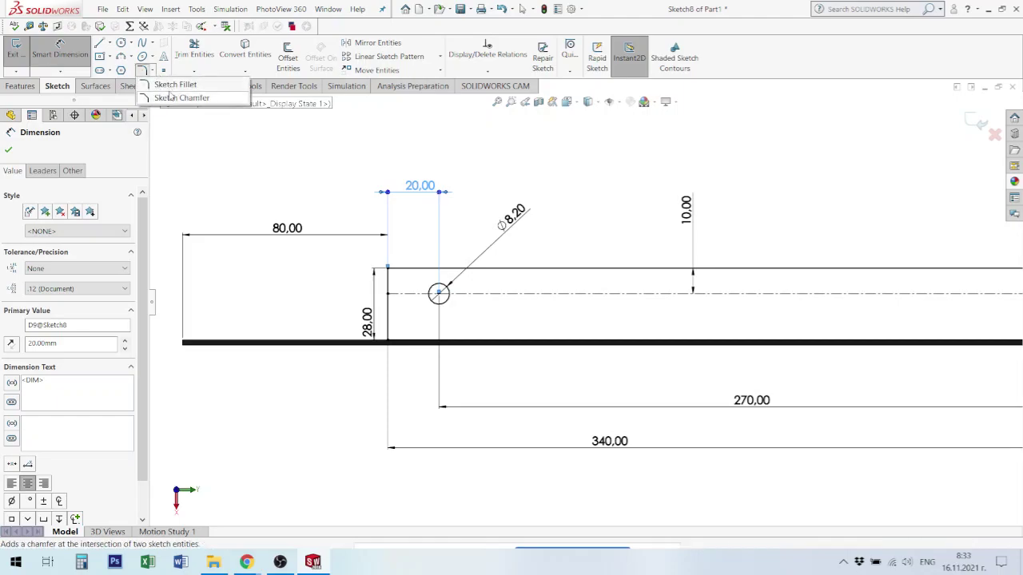
left_click(177, 98)
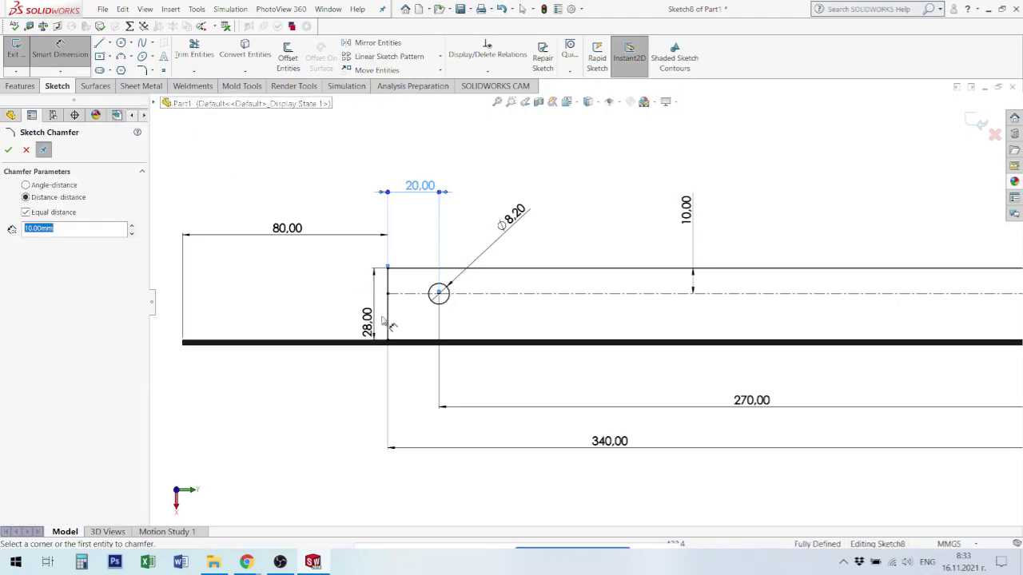
left_click(389, 271)
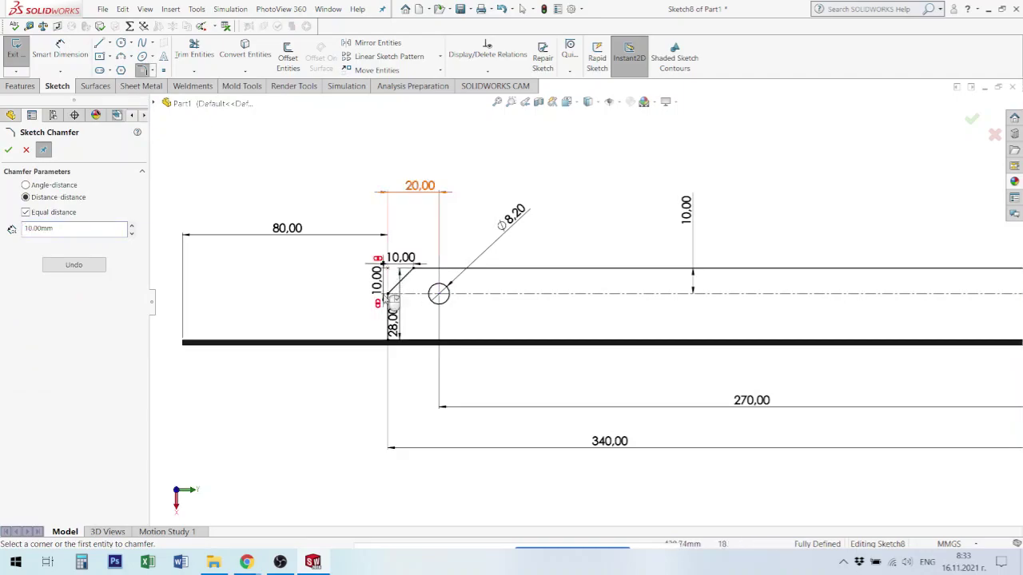
left_click_drag(392, 321, 304, 307)
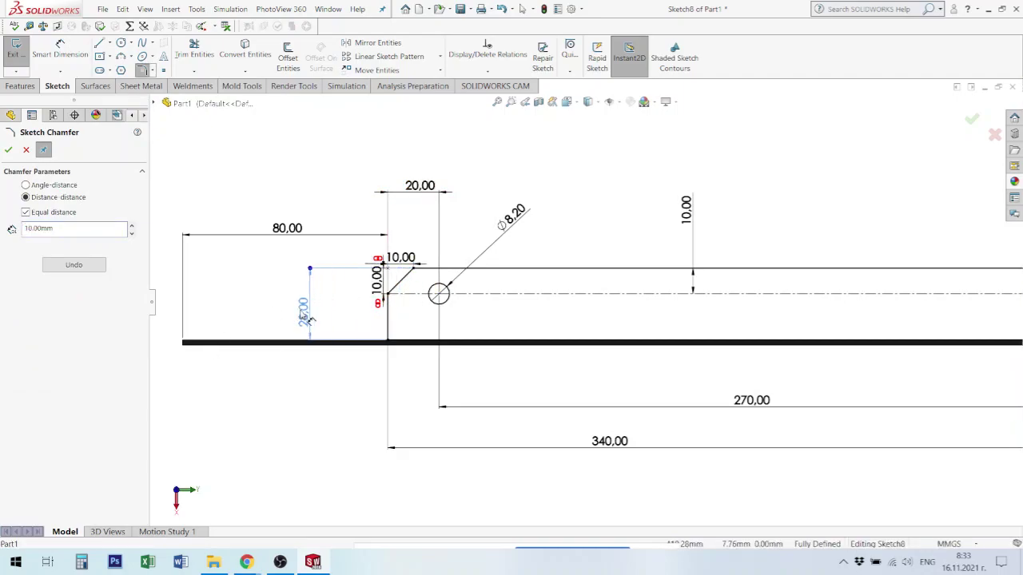
left_click(402, 259)
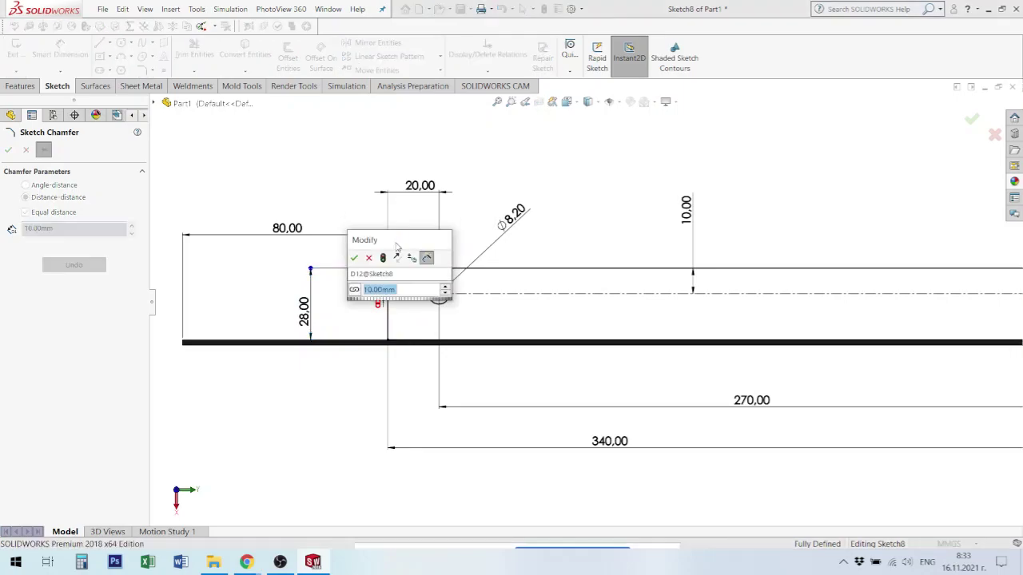
type("5")
key("Return")
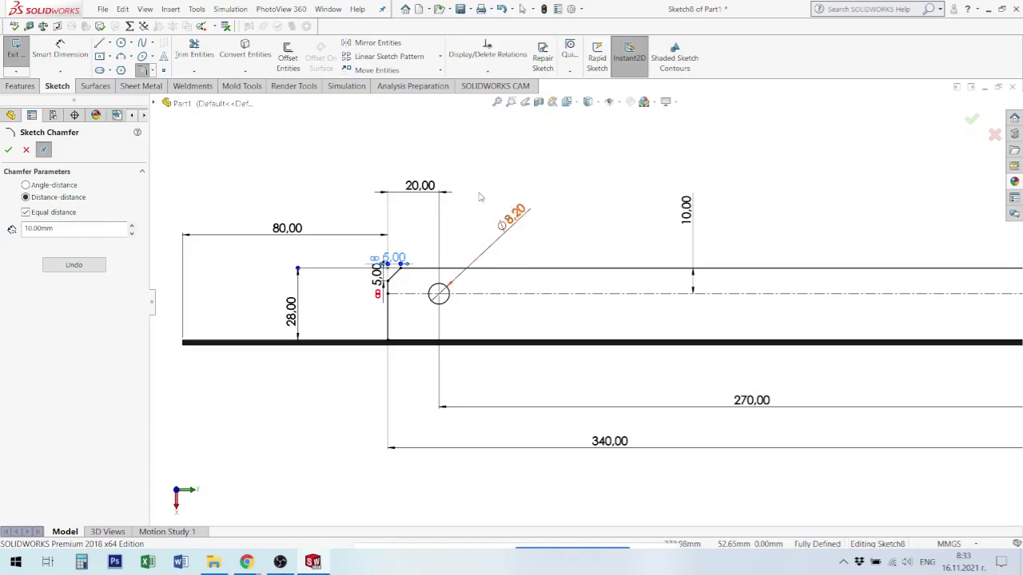
Fillet the corner at the top of the 50° chamfer with R3.00
left_click(143, 70)
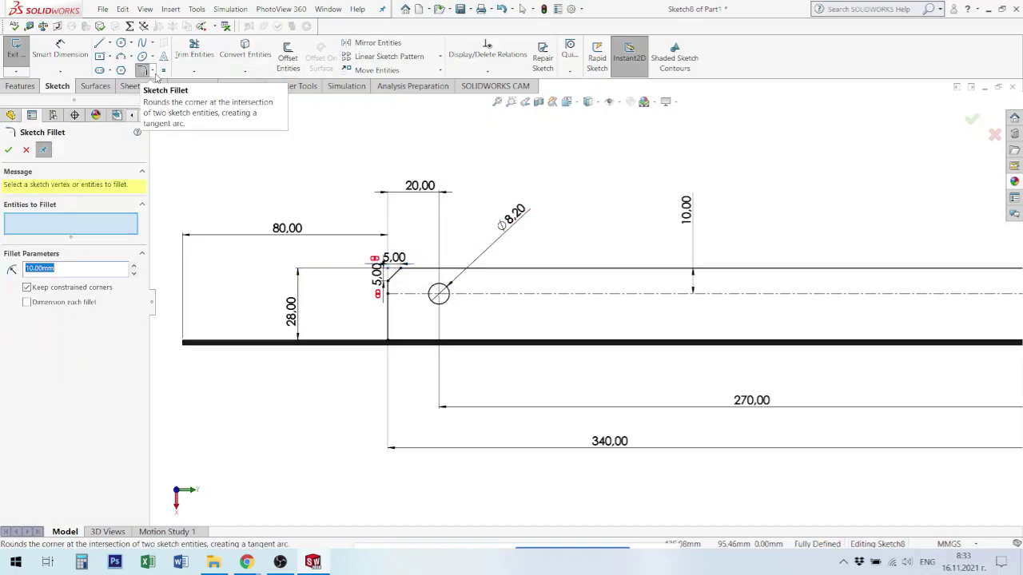
scroll(552, 320, "up", 1)
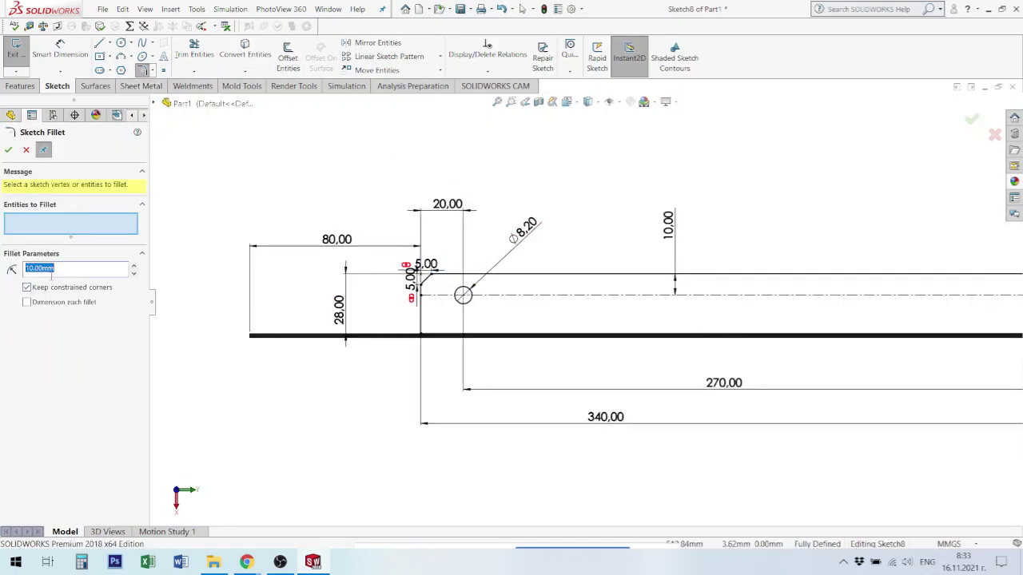
scroll(53, 270, "down", 7)
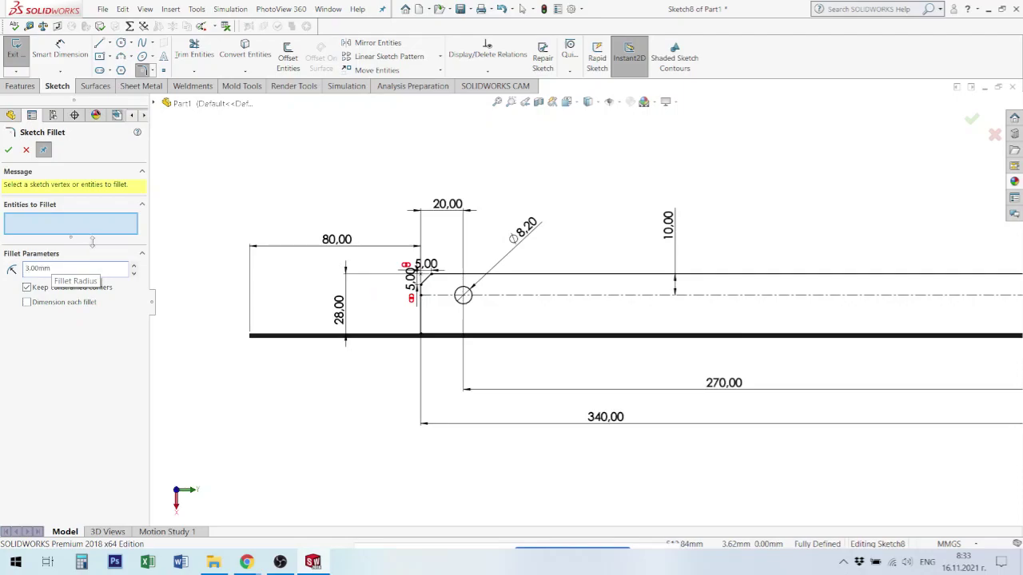
scroll(607, 312, "up", 1)
scroll(867, 364, "up", 1)
scroll(831, 320, "down", 2)
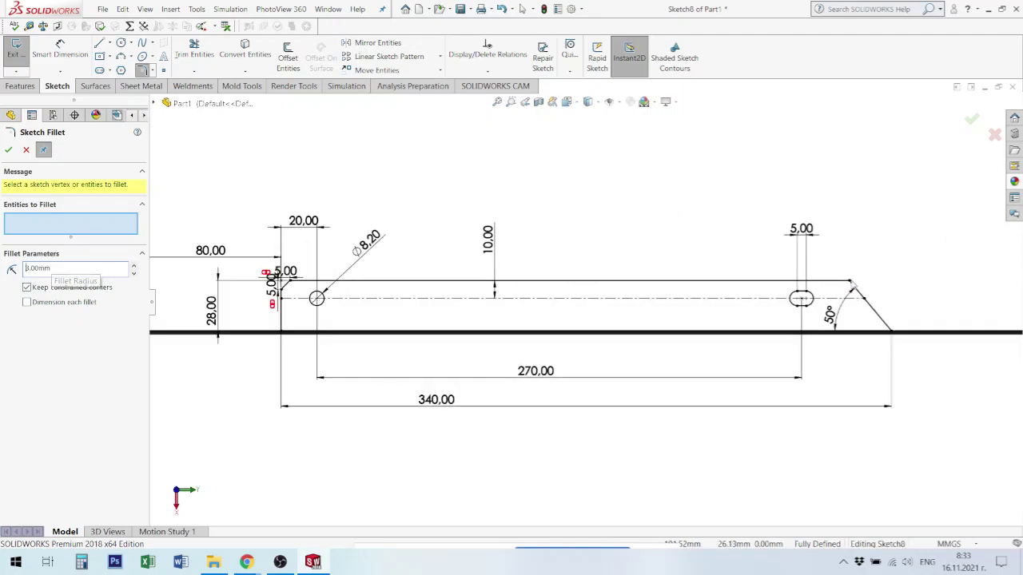
left_click(850, 283)
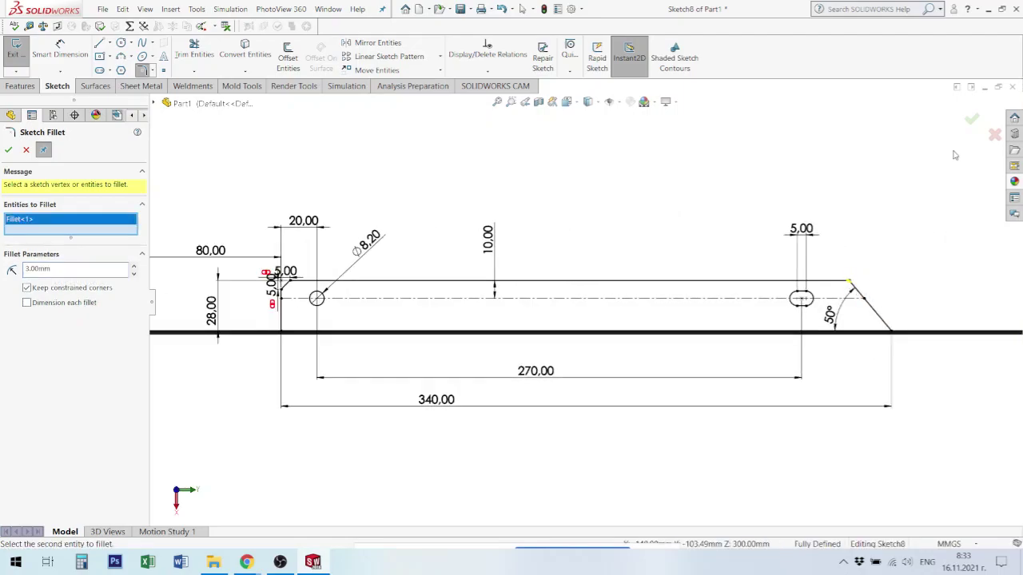
left_click(972, 118)
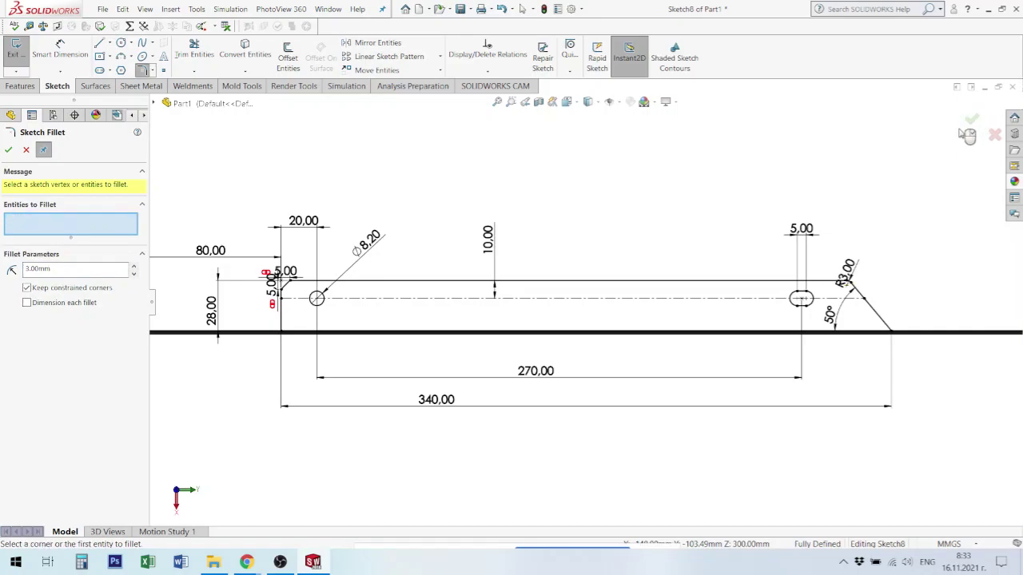
left_click(971, 119)
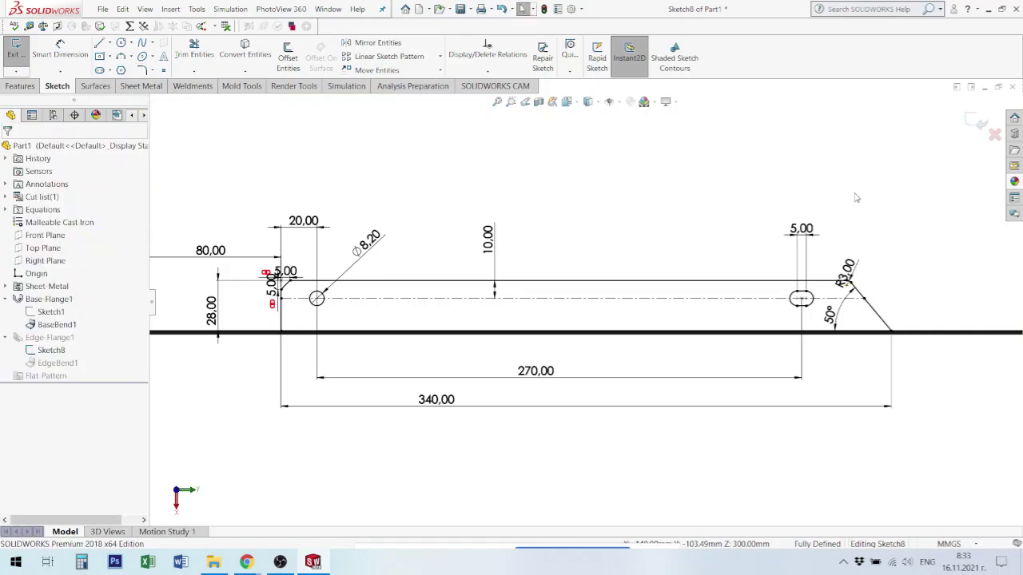
Exit Sketch8 to rebuild Edge-Flange1 and orbit to inspect the holed flange
left_click(975, 120)
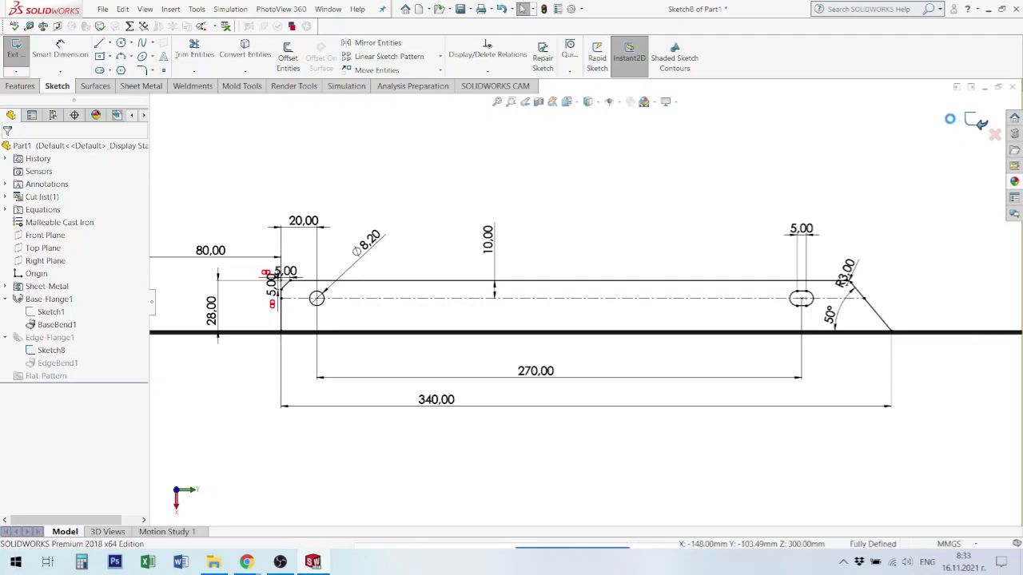
mouse_move(608, 322)
middle_mouse_down()
mouse_move(655, 256)
mouse_move(692, 315)
mouse_move(871, 285)
middle_mouse_up()
scroll(799, 281, "down", 3)
mouse_move(714, 277)
middle_mouse_down()
mouse_move(703, 370)
mouse_move(635, 421)
mouse_move(647, 310)
middle_mouse_up()
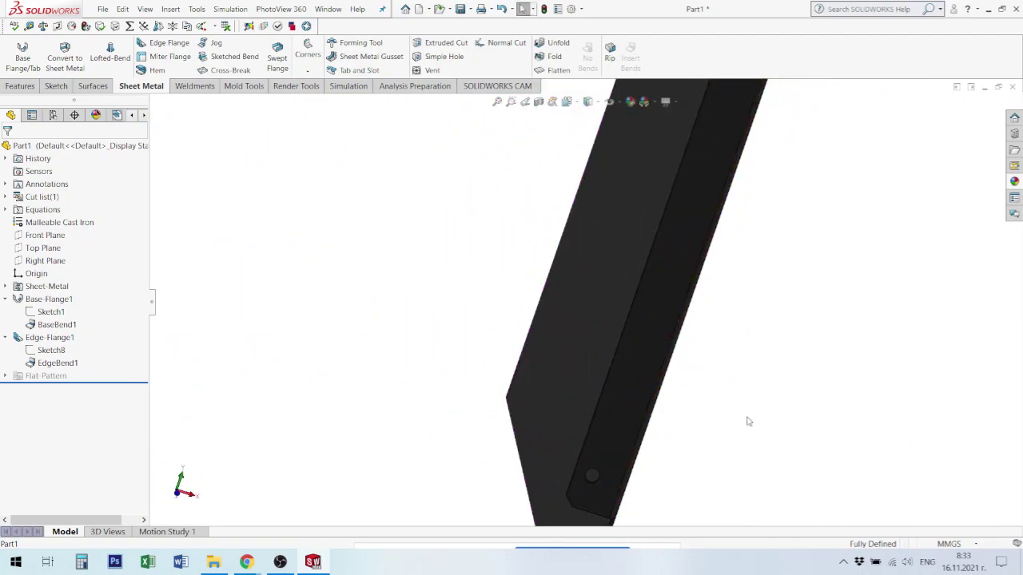
mouse_move(751, 422)
middle_mouse_down()
mouse_move(722, 347)
mouse_move(717, 223)
mouse_move(655, 183)
mouse_move(650, 200)
middle_mouse_up()
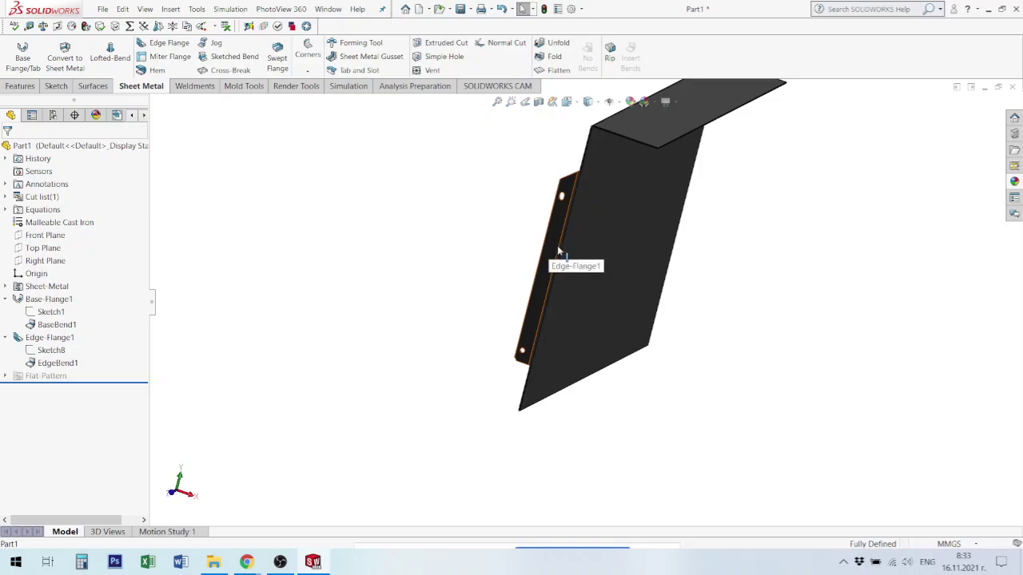
Collapse Base-Flange1 and Edge-Flange1 in the feature tree
left_click(48, 337)
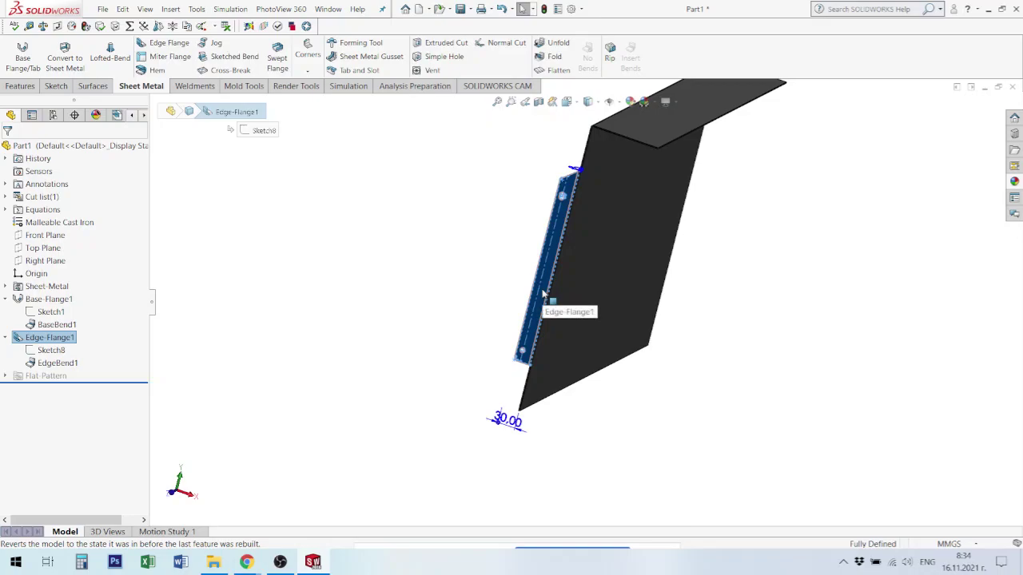
left_click(729, 300)
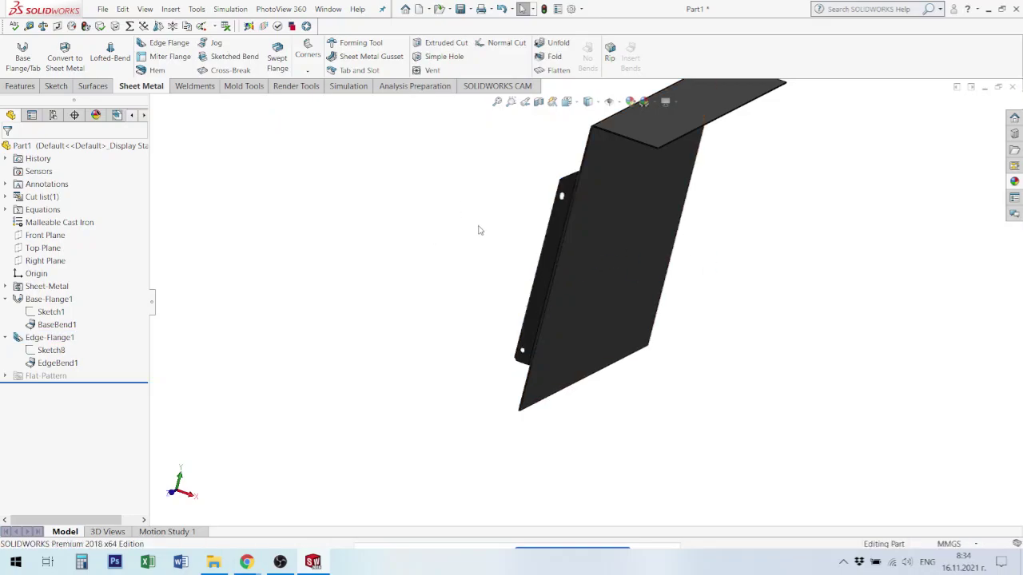
scroll(592, 239, "down", 2)
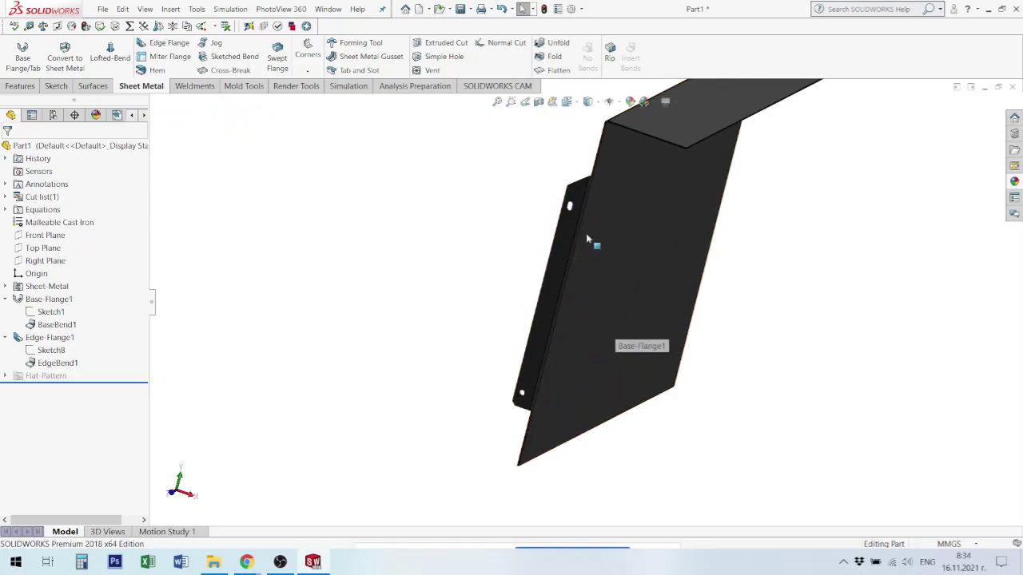
scroll(598, 251, "up", 3)
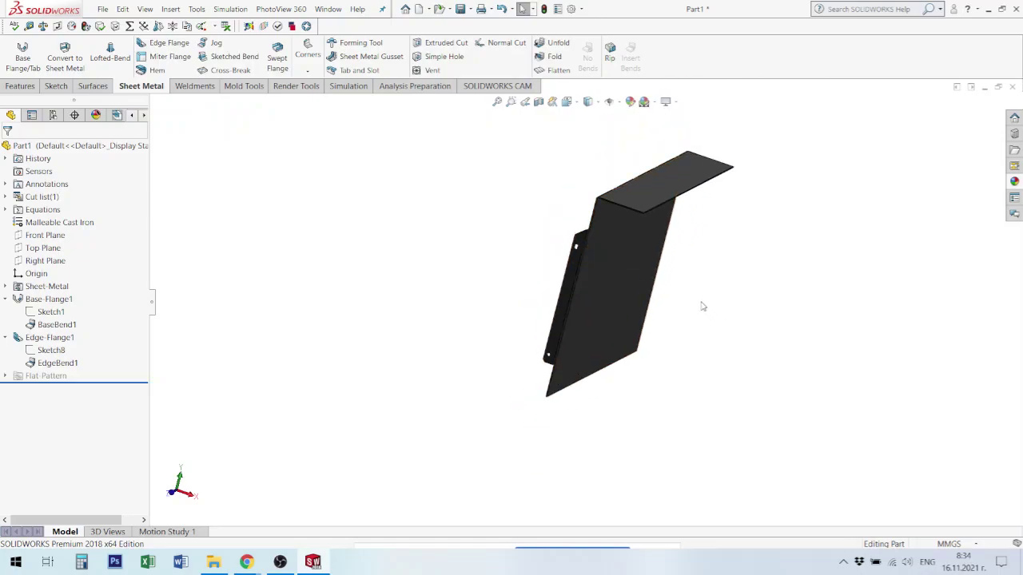
left_click(6, 300)
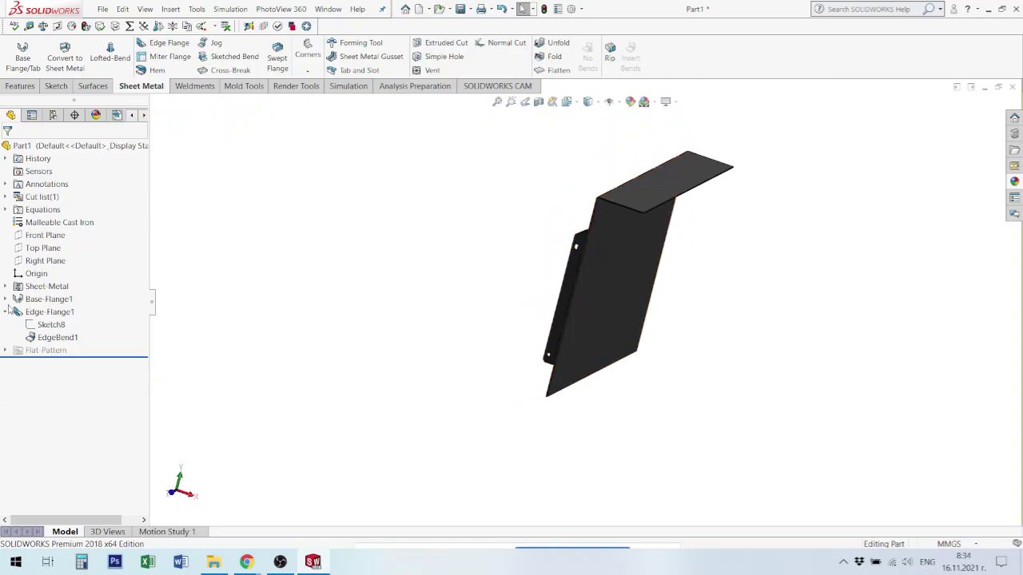
left_click(5, 312)
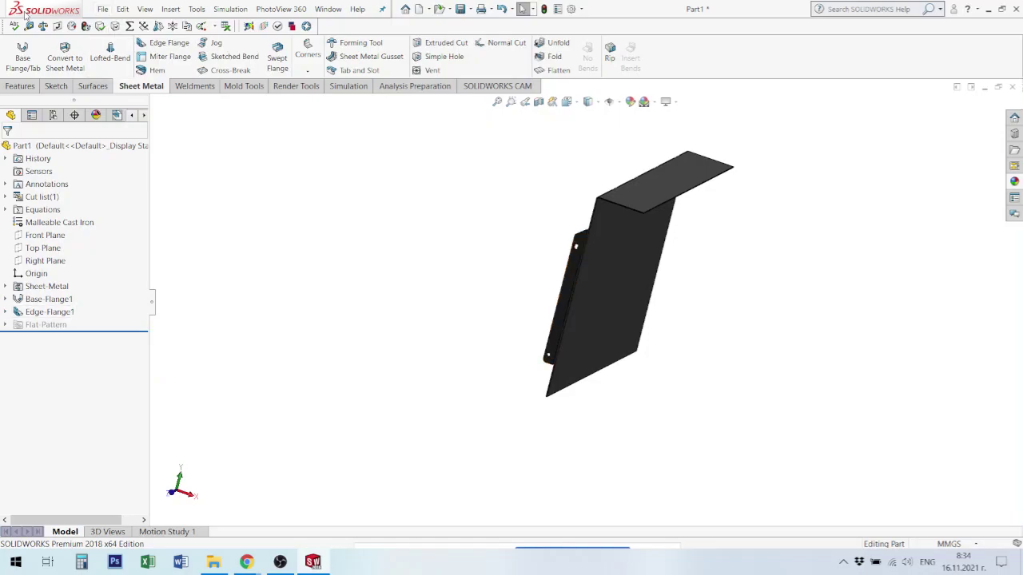
left_click(21, 86)
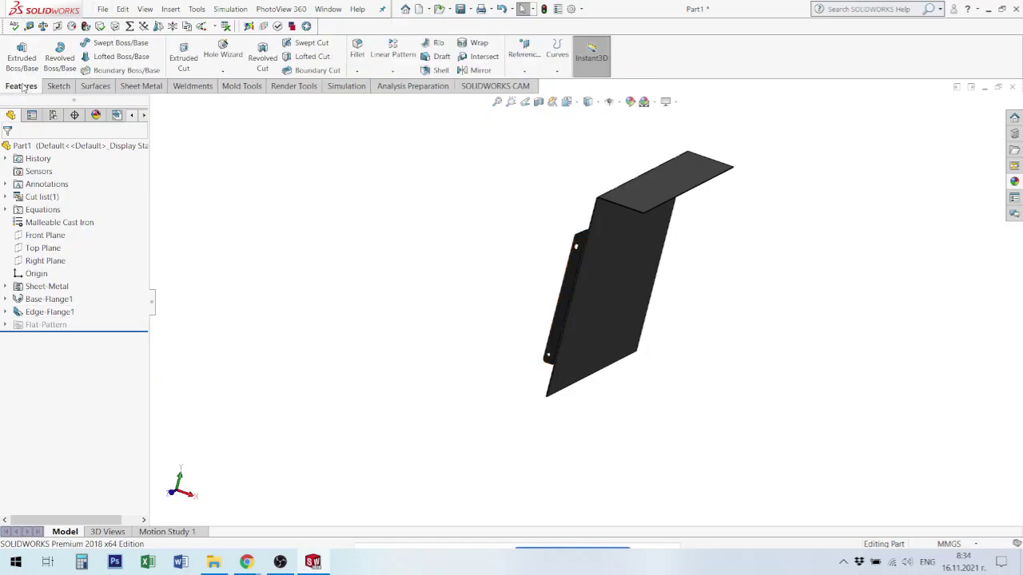
Start a Mirror about the Right Plane and pick the flange, triggering the sheet-metal warning
left_click(478, 70)
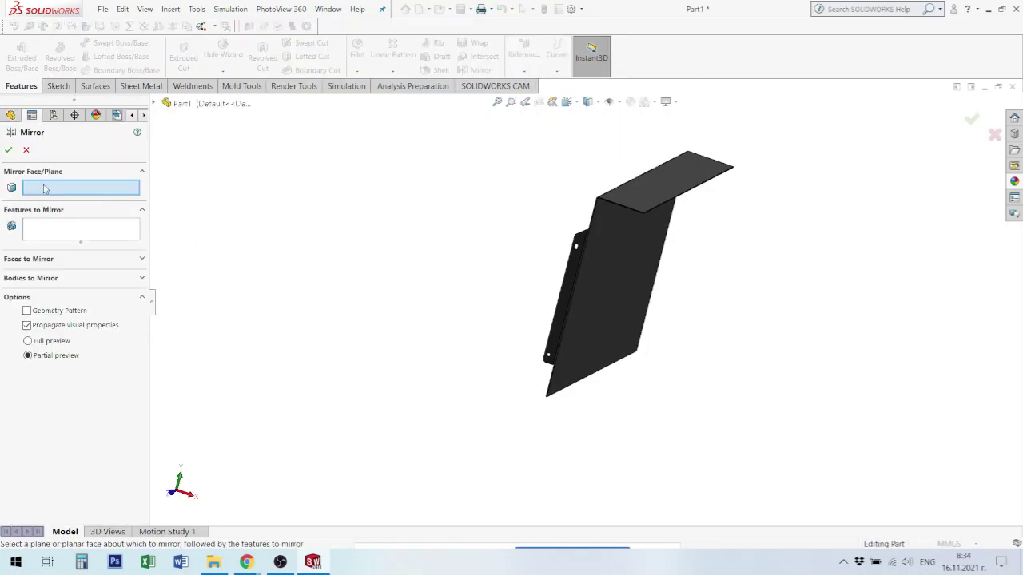
scroll(863, 184, "down", 4)
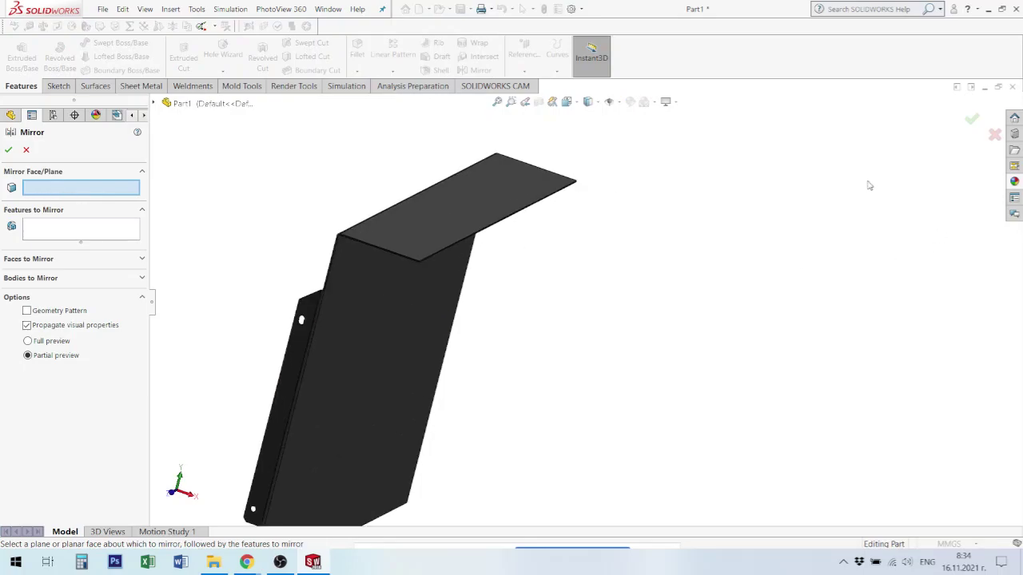
scroll(479, 200, "down", 2)
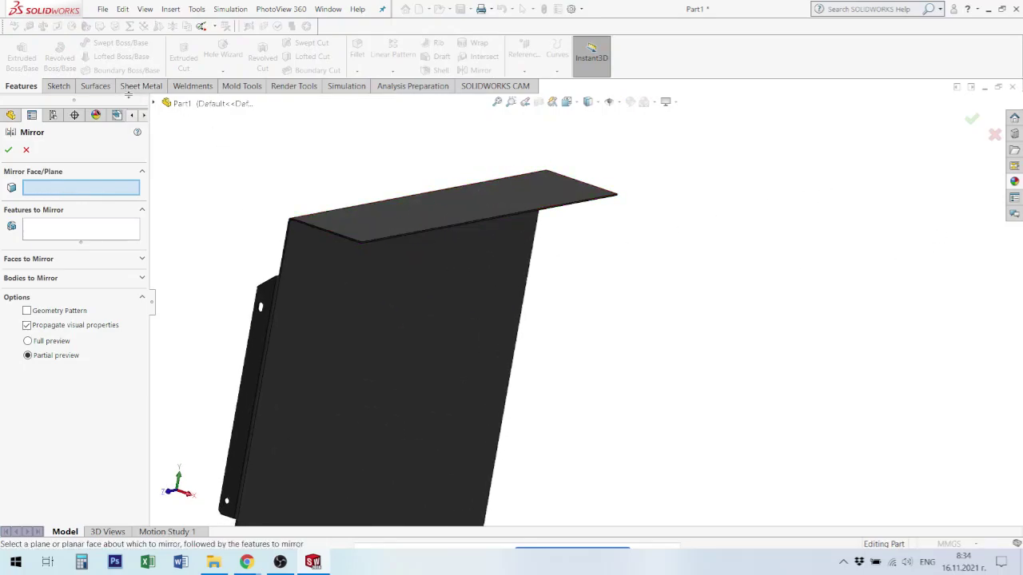
scroll(249, 201, "up", 2)
scroll(247, 200, "up", 2)
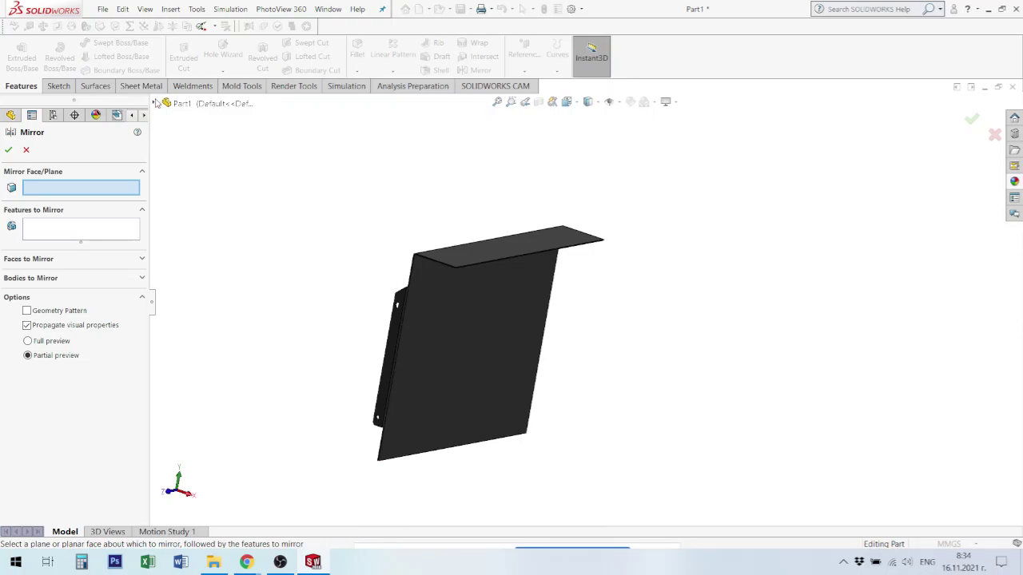
left_click(155, 104)
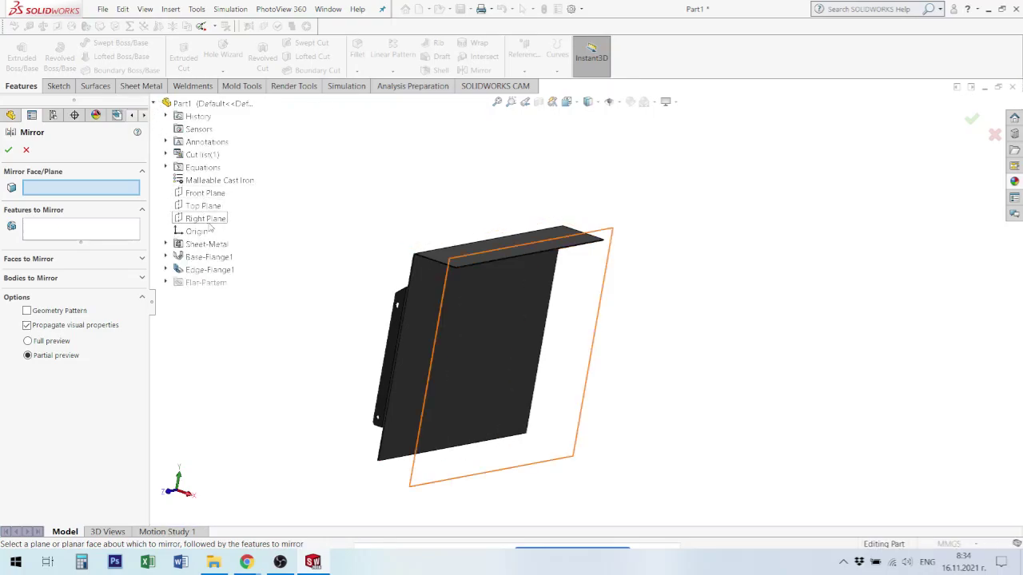
left_click(209, 220)
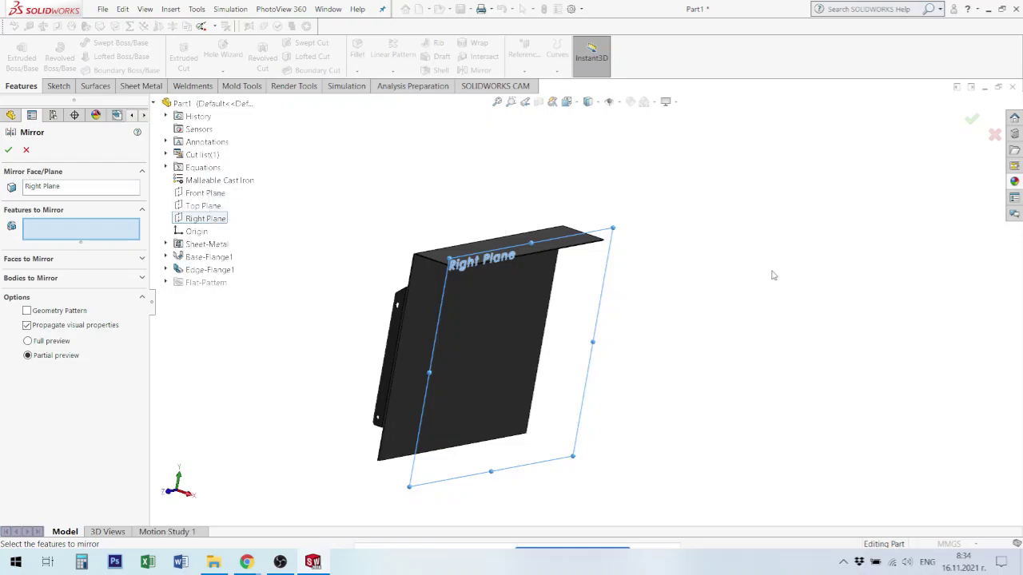
scroll(772, 274, "down", 2)
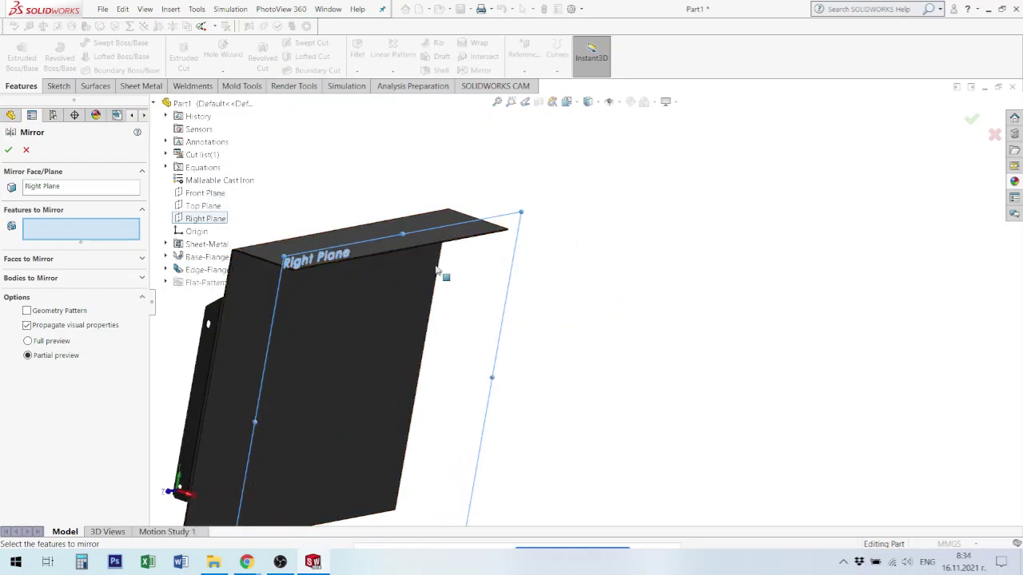
scroll(448, 276, "up", 2)
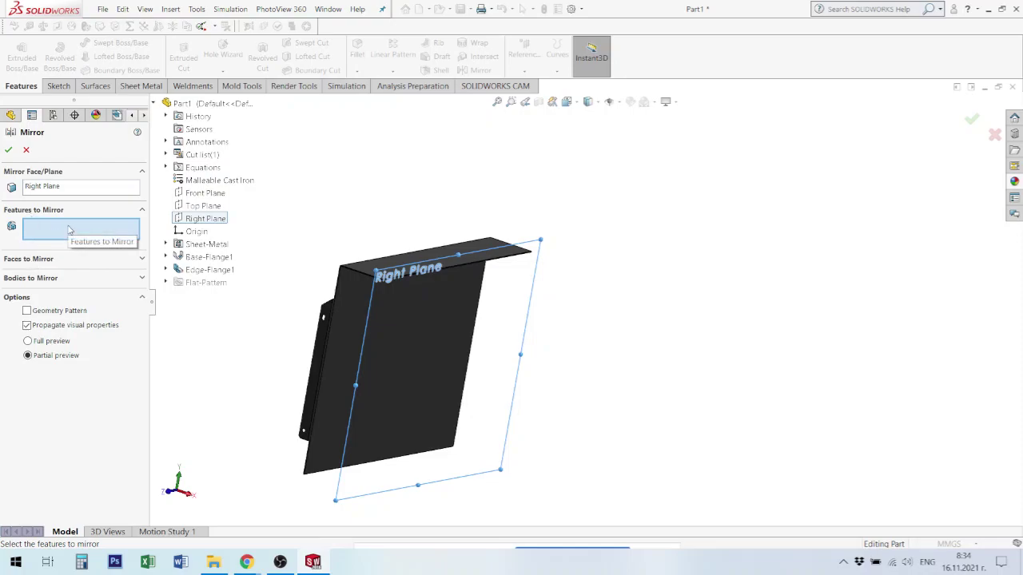
left_click(412, 347)
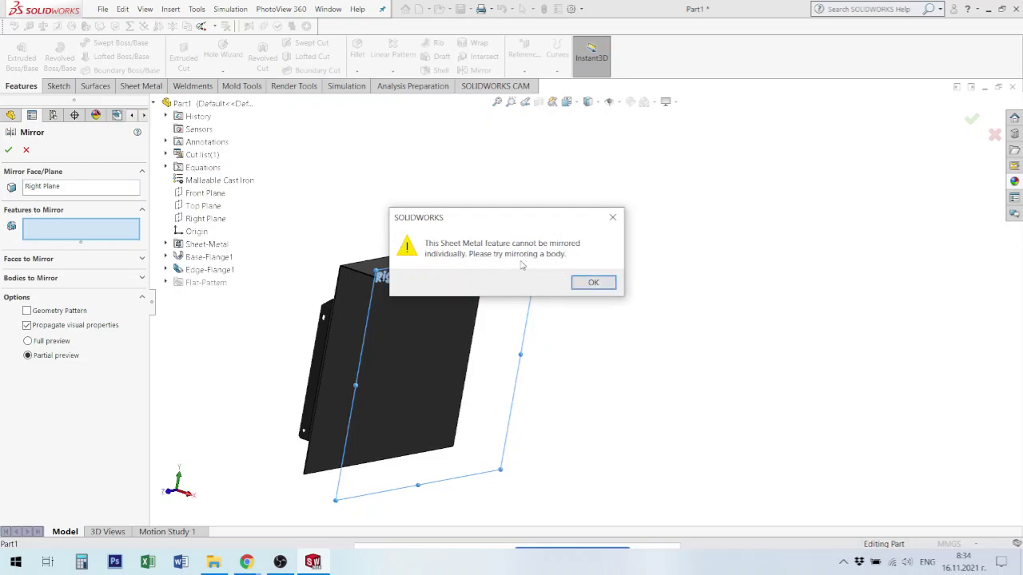
Dismiss the warning and switch the mirror to Bodies to Mirror
left_click(591, 283)
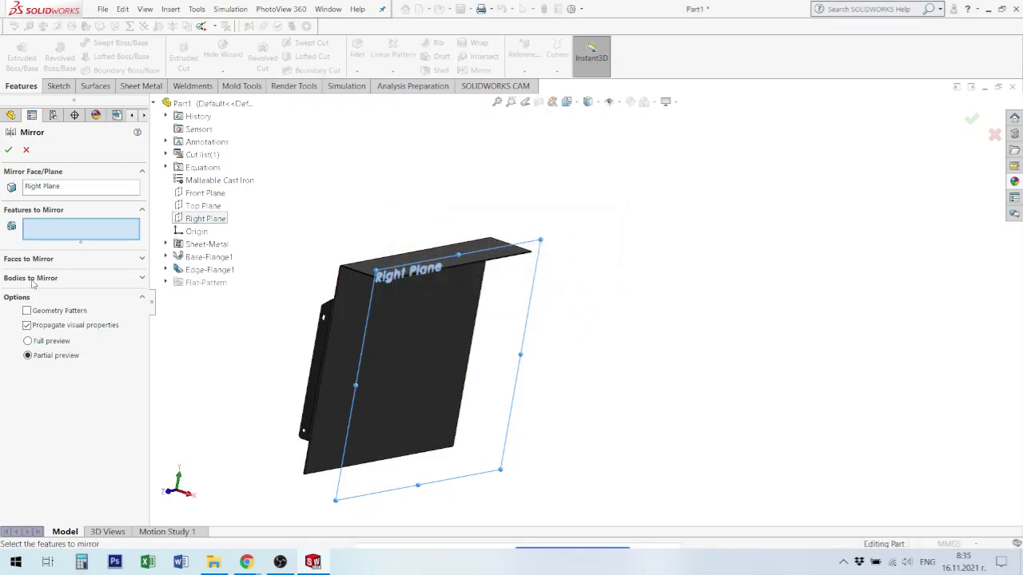
left_click(32, 279)
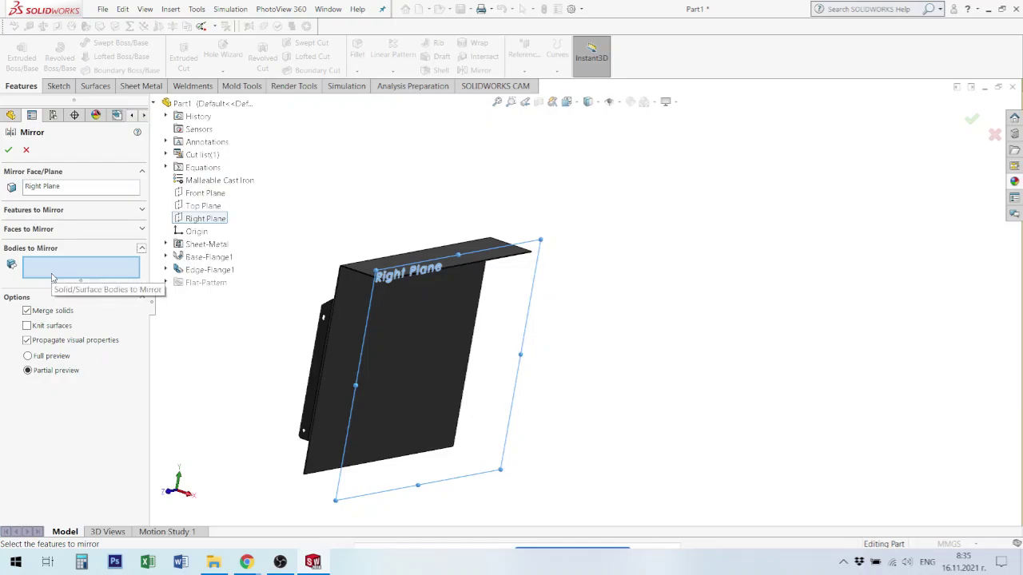
left_click(397, 363)
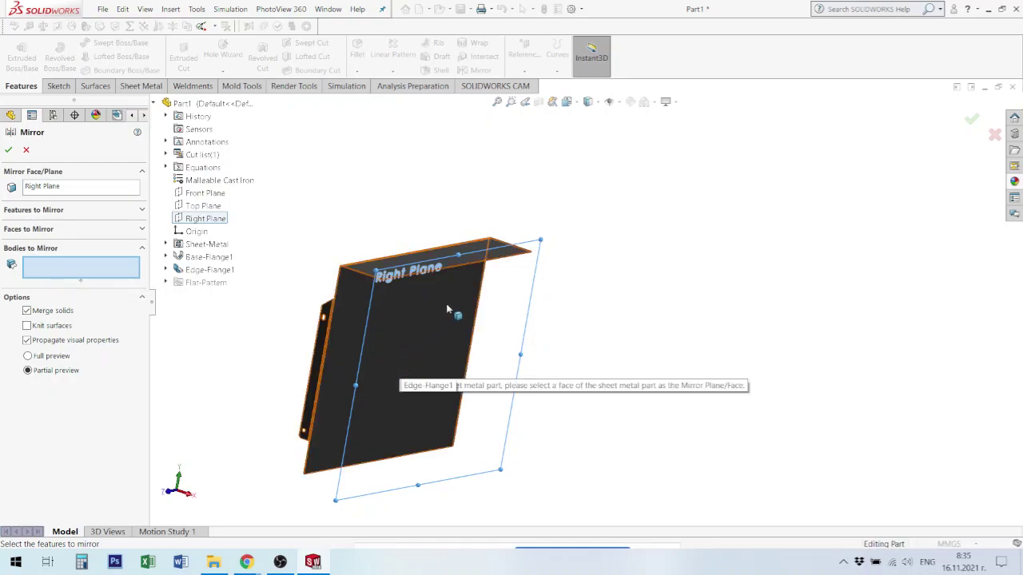
scroll(587, 228, "down", 3)
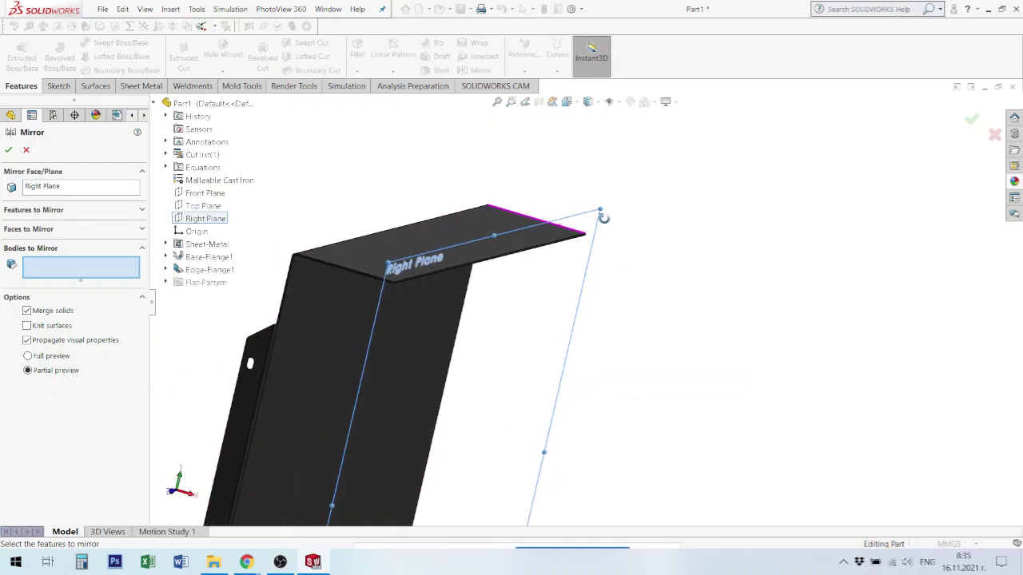
middle_click_drag(587, 228, 478, 277)
scroll(477, 277, "down", 2)
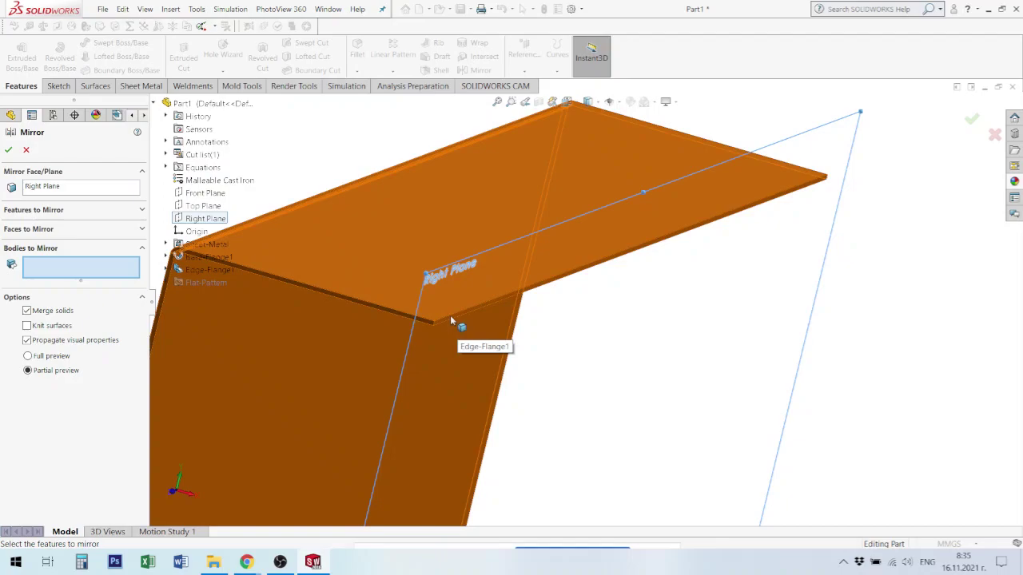
Replace Right Plane with the flange's end face and mirror the Edge-Flange1 body
left_click(61, 189)
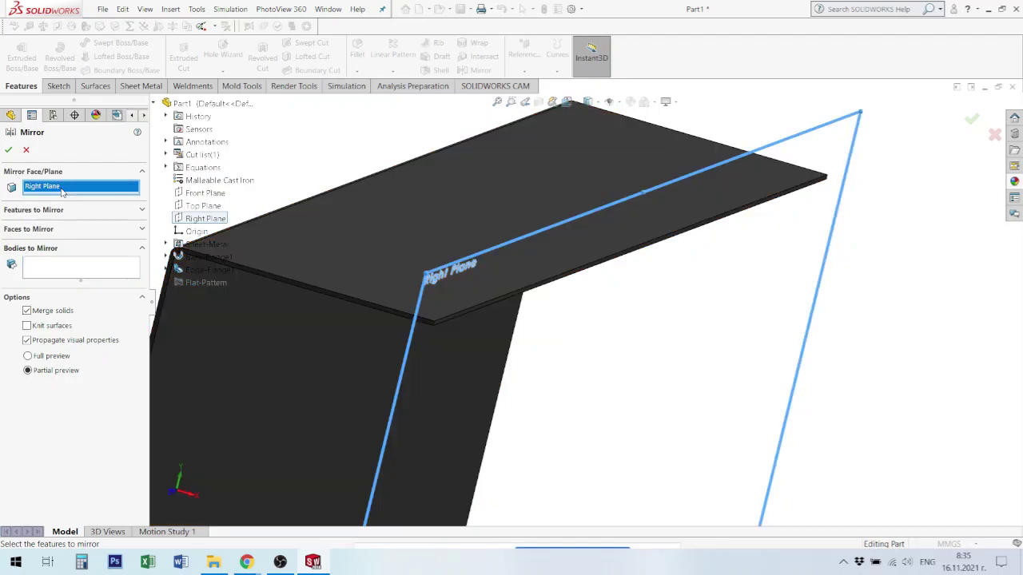
key("Delete")
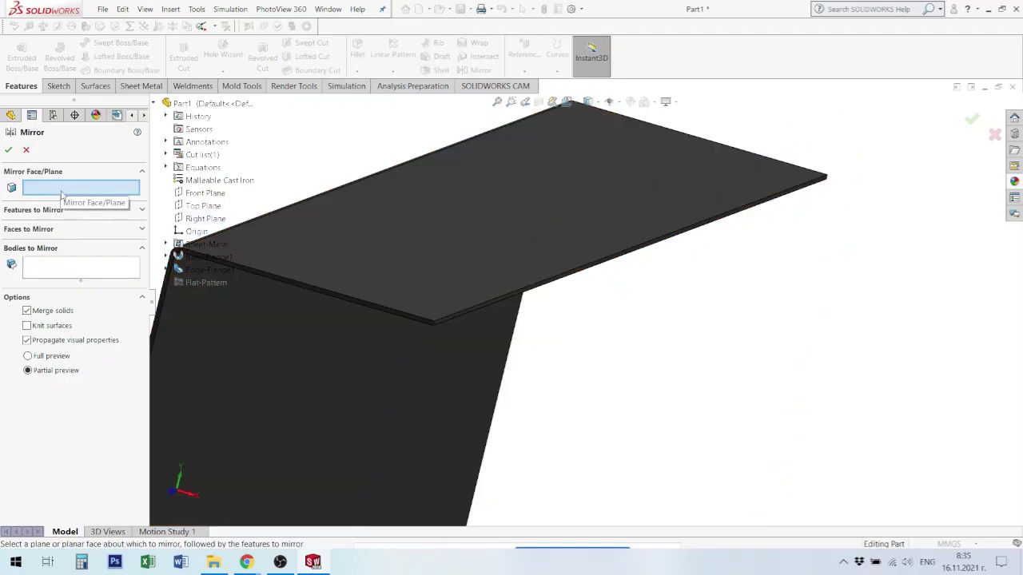
scroll(415, 244, "down", 1)
mouse_move(530, 281)
middle_mouse_down()
mouse_move(366, 404)
mouse_move(531, 362)
middle_mouse_up()
left_click(368, 406)
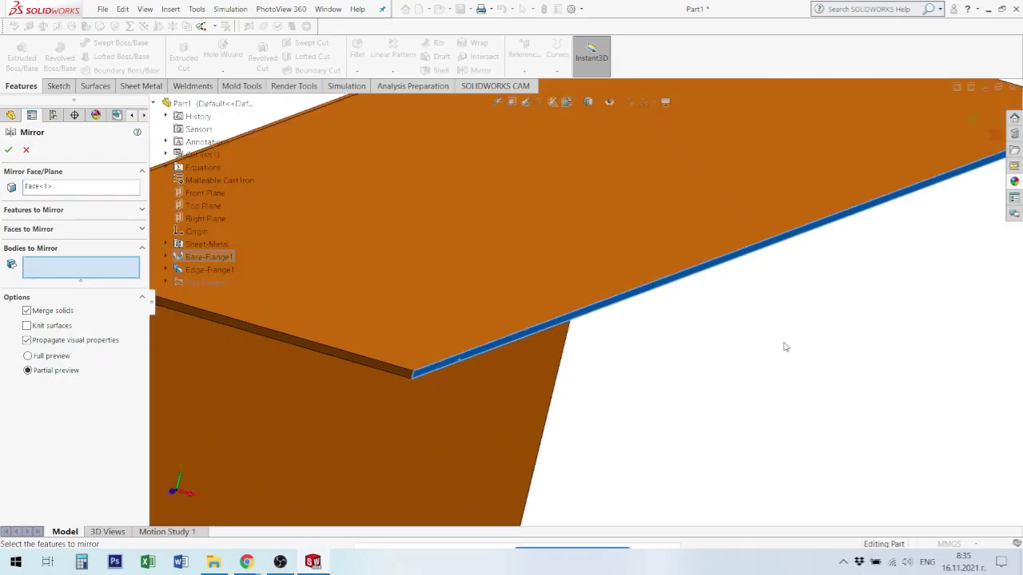
middle_click_drag(784, 347, 772, 368)
scroll(581, 368, "up", 2)
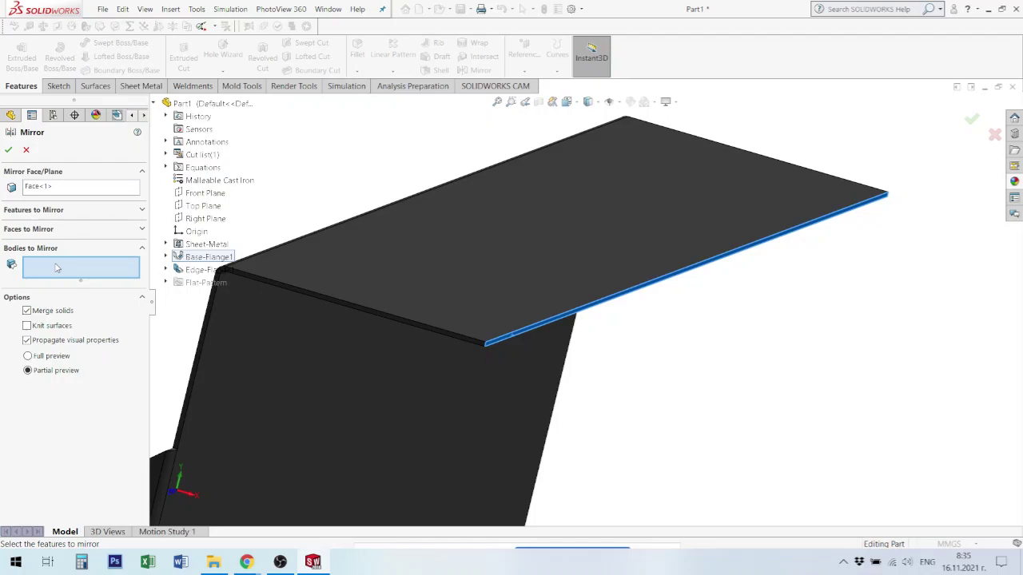
left_click(347, 396)
mouse_move(347, 396)
middle_mouse_down()
mouse_move(613, 392)
mouse_move(532, 384)
middle_mouse_up()
scroll(549, 369, "up", 2)
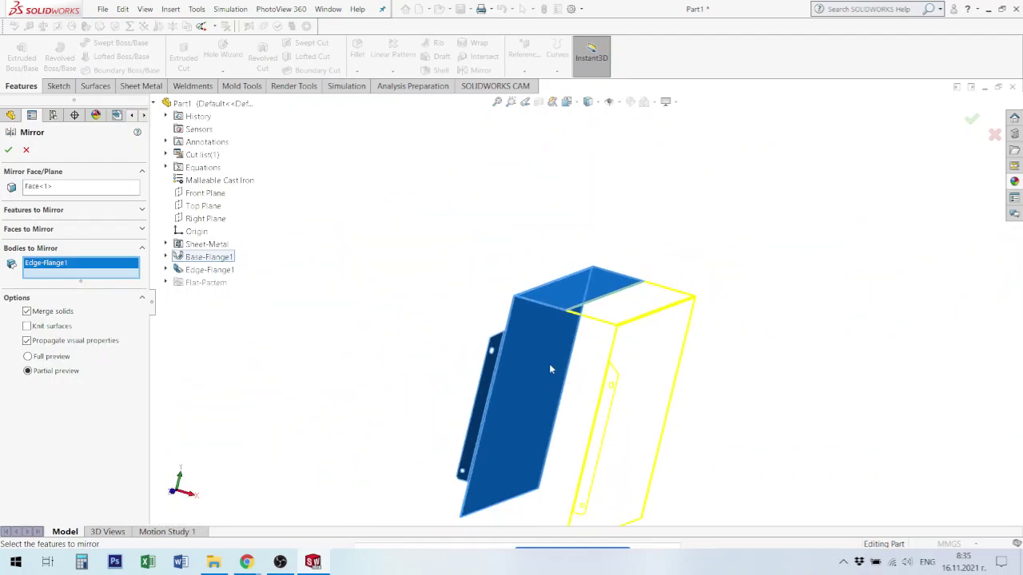
Accept Mirror1 and orbit to inspect the U-shaped enclosure
left_click(8, 150)
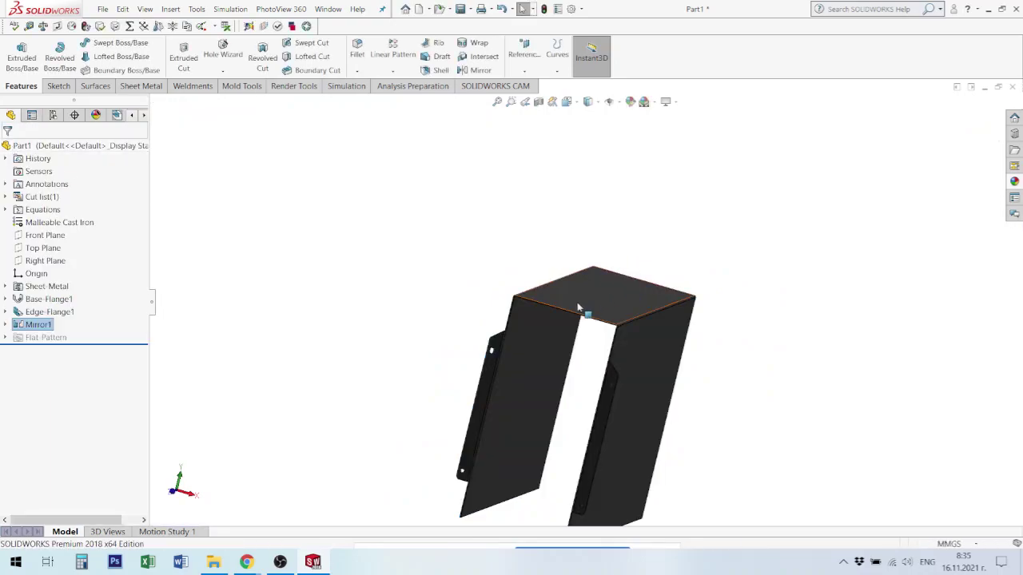
middle_click_drag(578, 307, 522, 373)
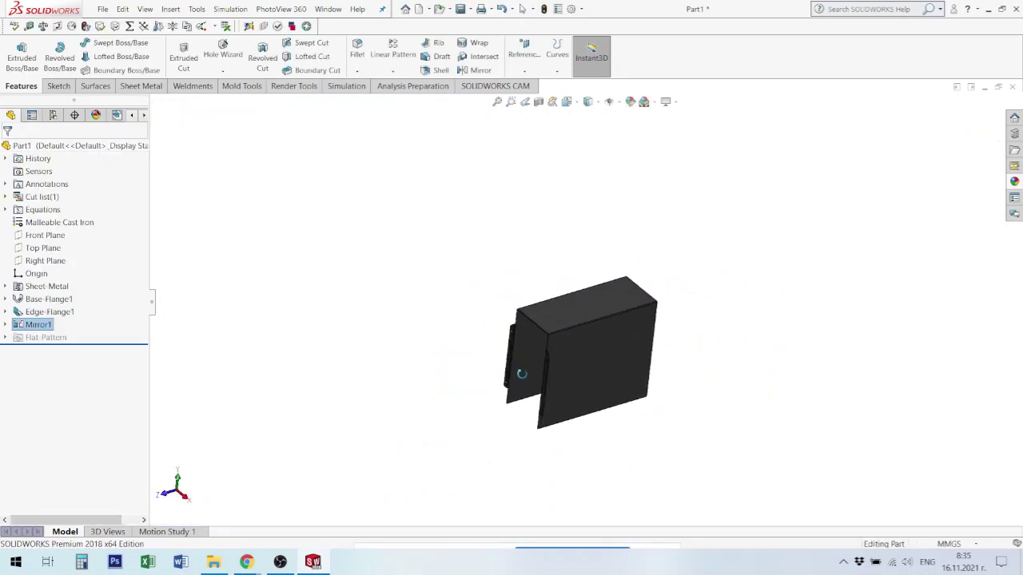
scroll(552, 356, "down", 2)
scroll(557, 360, "down", 3)
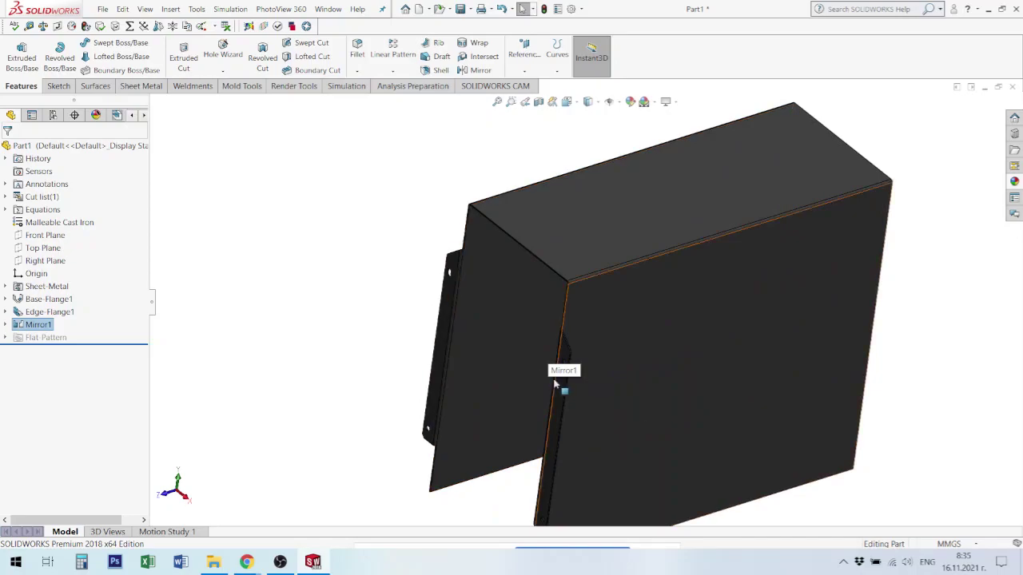
mouse_move(557, 380)
middle_mouse_down()
mouse_move(617, 354)
mouse_move(576, 360)
middle_mouse_up()
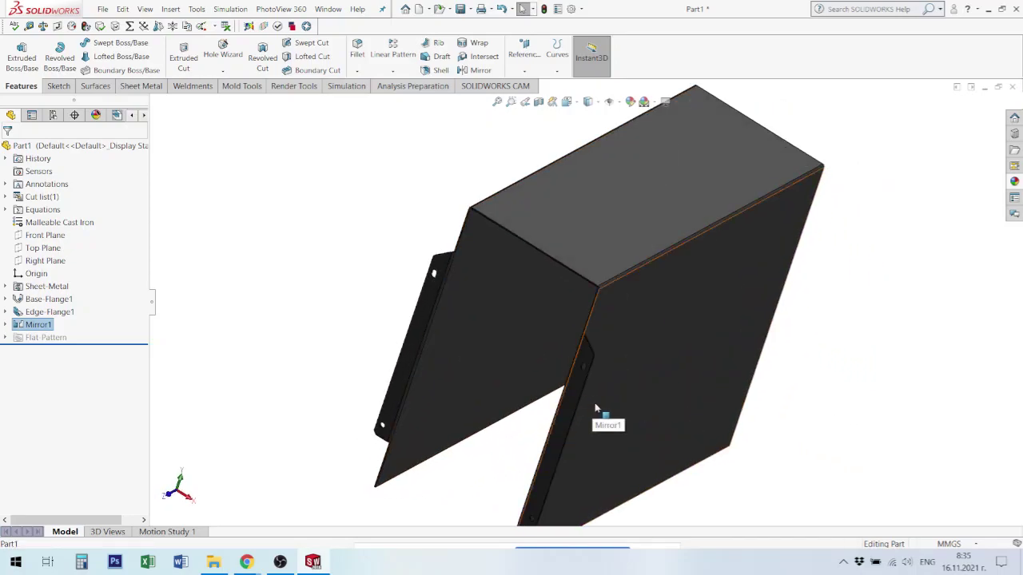
middle_click_drag(640, 353, 605, 330)
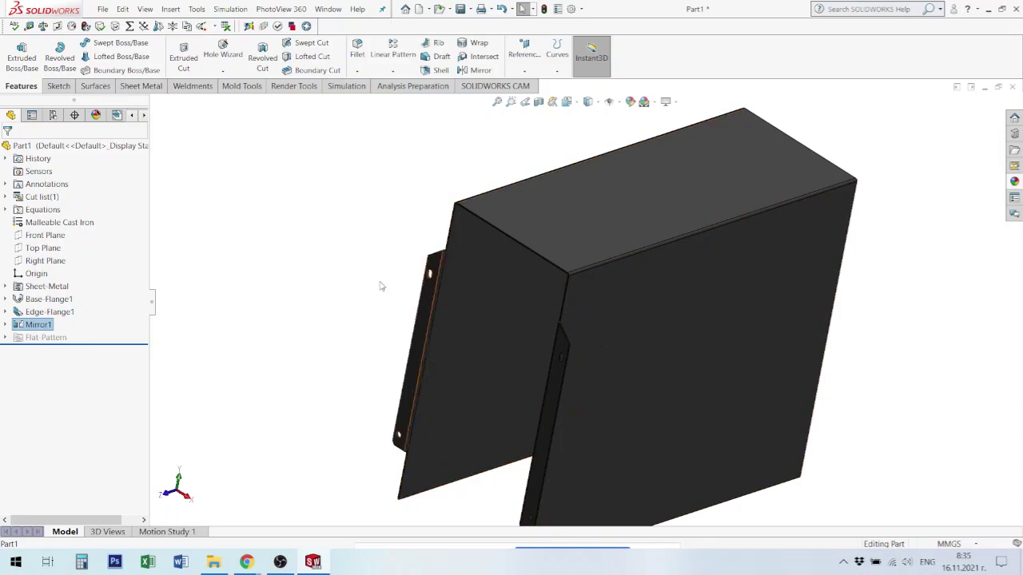
left_click(139, 86)
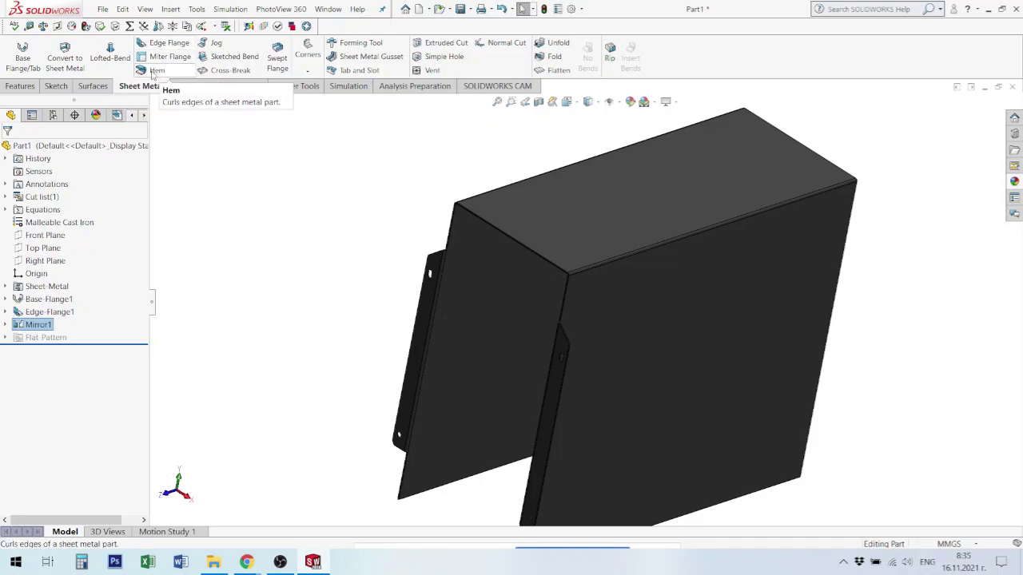
Start a Hem on one top edge, previewing 10.00 mm length and 10.00 mm gap
left_click(154, 70)
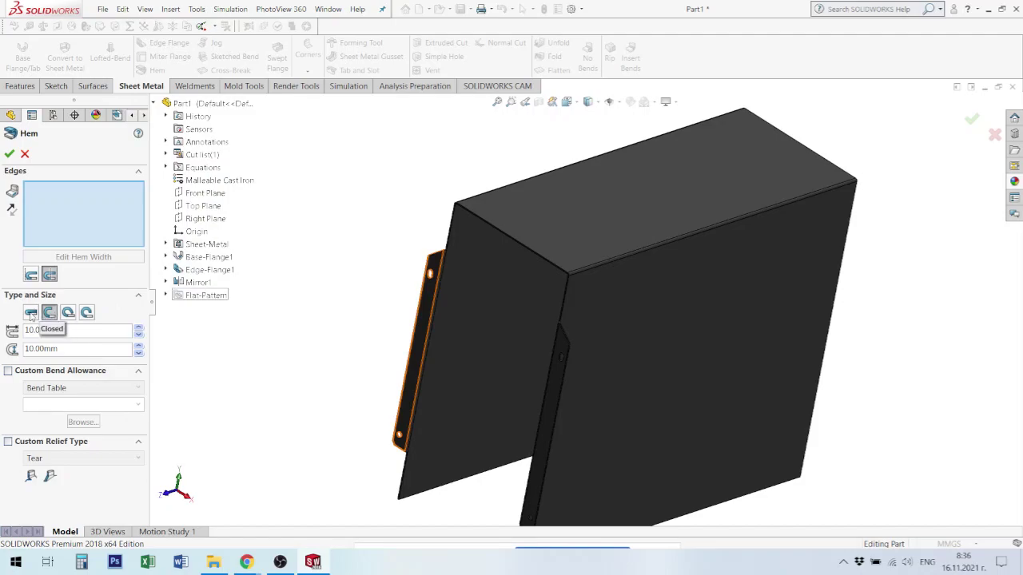
scroll(537, 266, "down", 3)
scroll(546, 260, "down", 3)
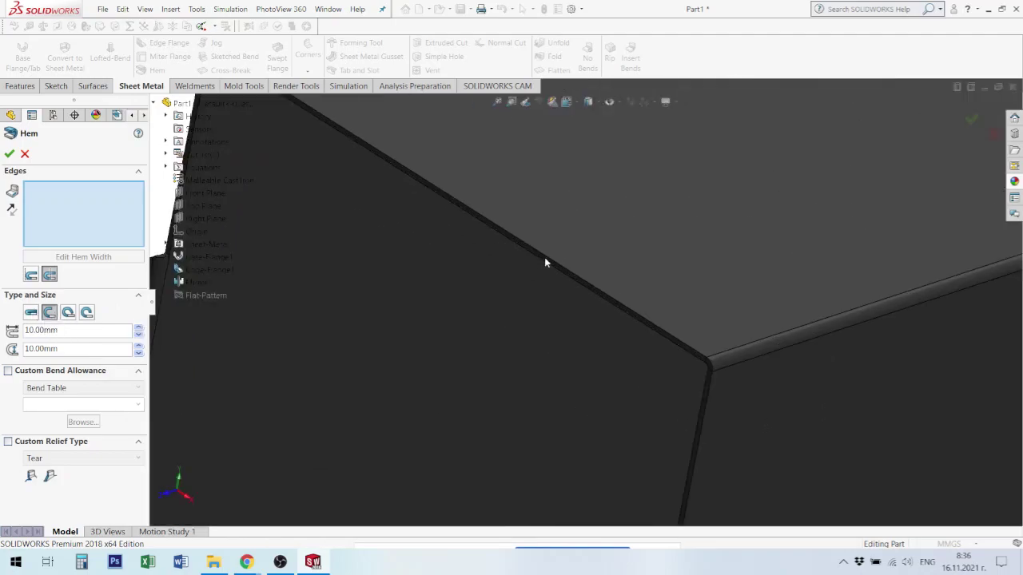
left_click(554, 266)
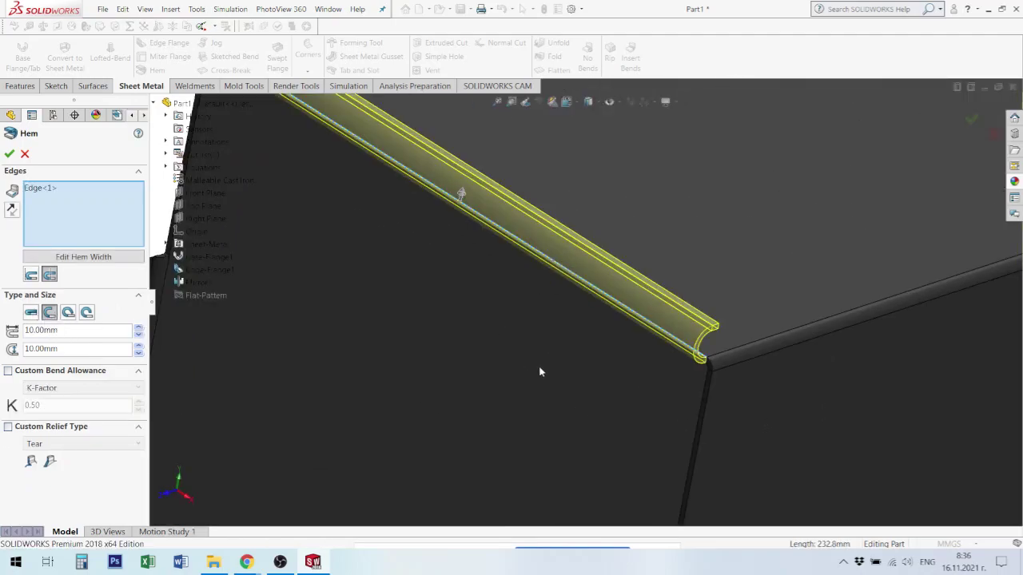
scroll(611, 369, "up", 2)
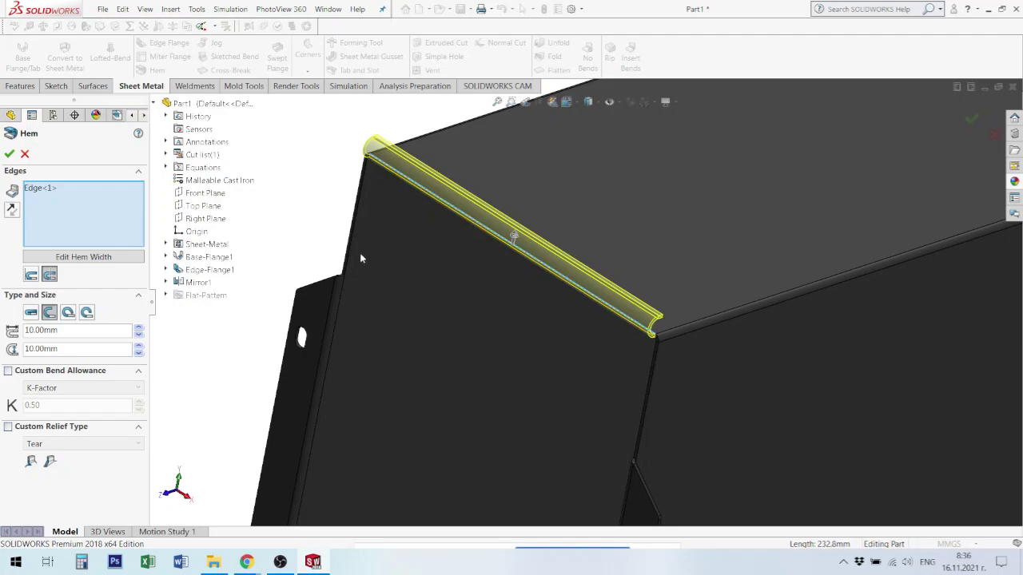
mouse_move(360, 258)
middle_mouse_down()
mouse_move(616, 277)
mouse_move(605, 285)
mouse_move(589, 263)
middle_mouse_up()
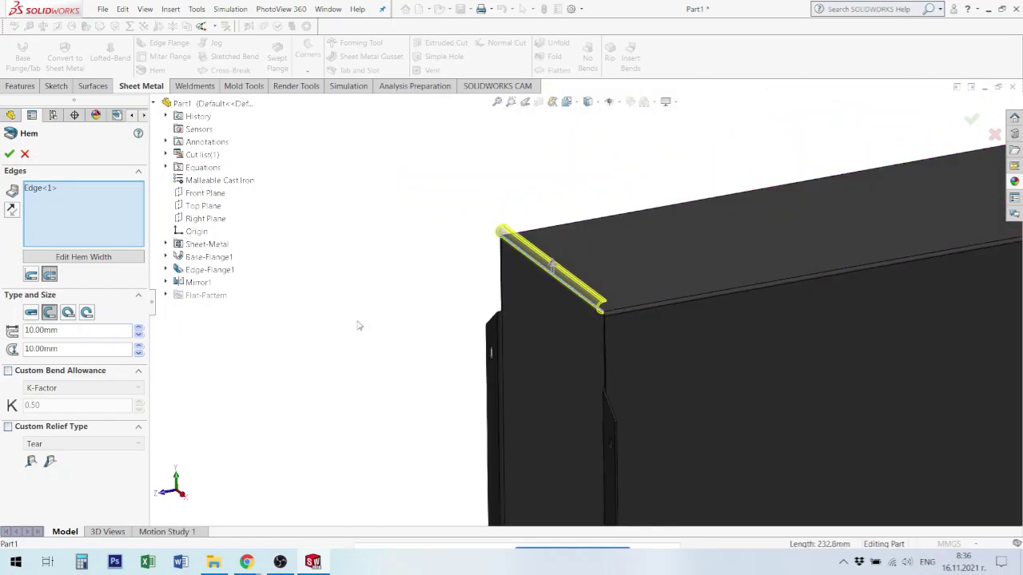
scroll(663, 324, "down", 2)
scroll(663, 324, "down", 2)
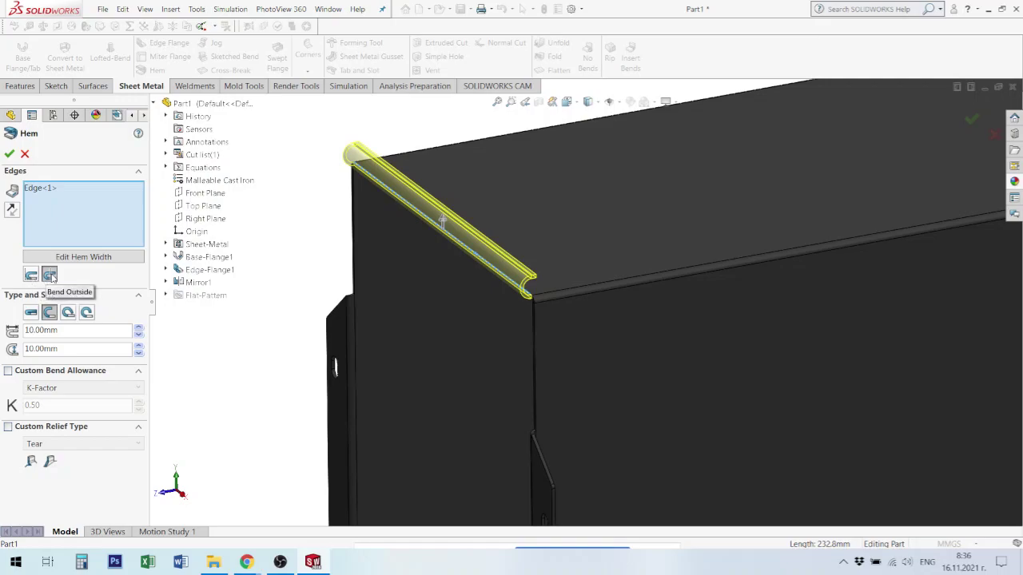
Try Closed and Open hem types, lengthen to 30 mm, then choose Tear Drop
left_click(30, 313)
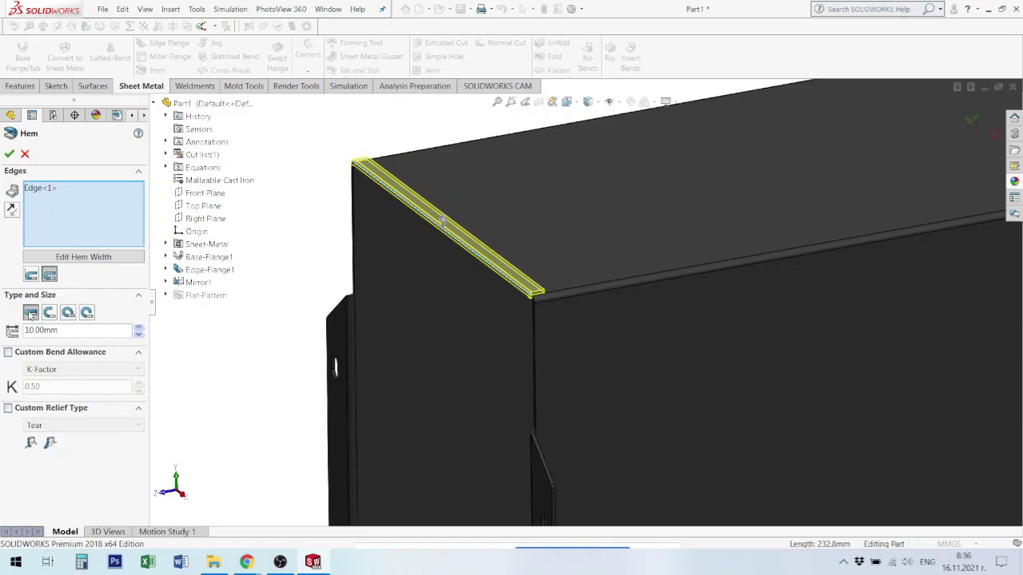
scroll(549, 293, "down", 1)
scroll(529, 302, "down", 3)
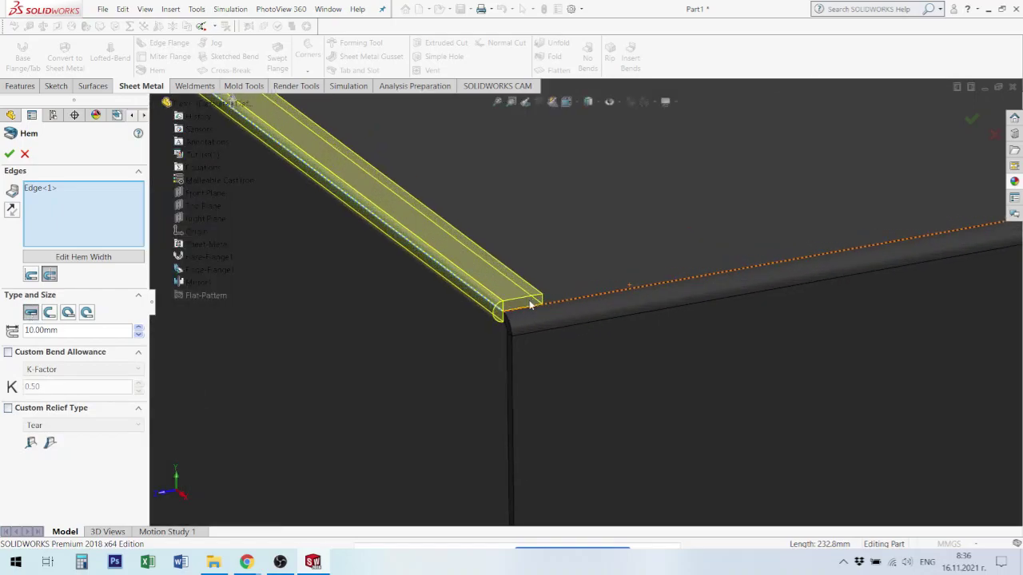
left_click(48, 314)
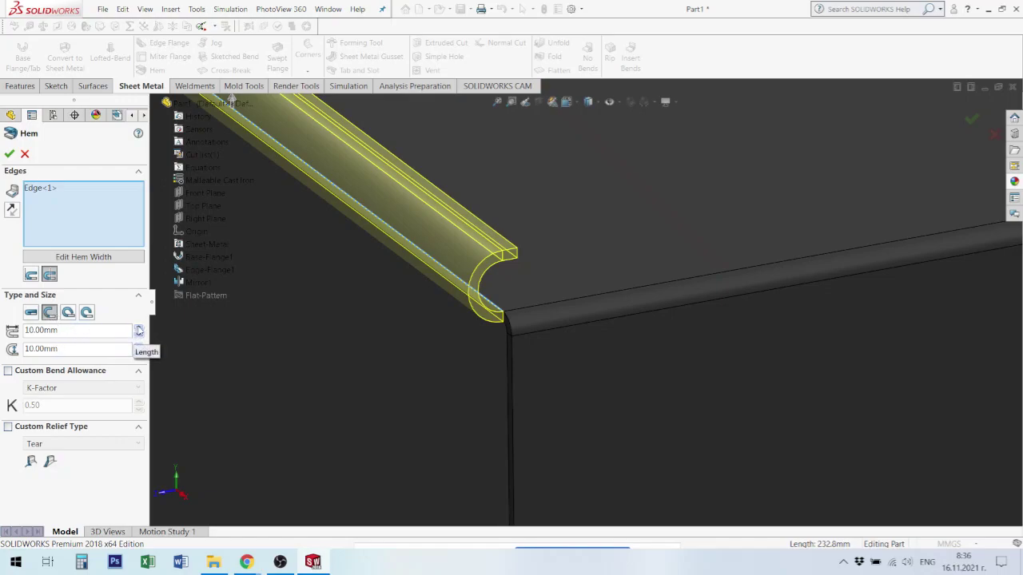
left_click(138, 328)
left_click(139, 328)
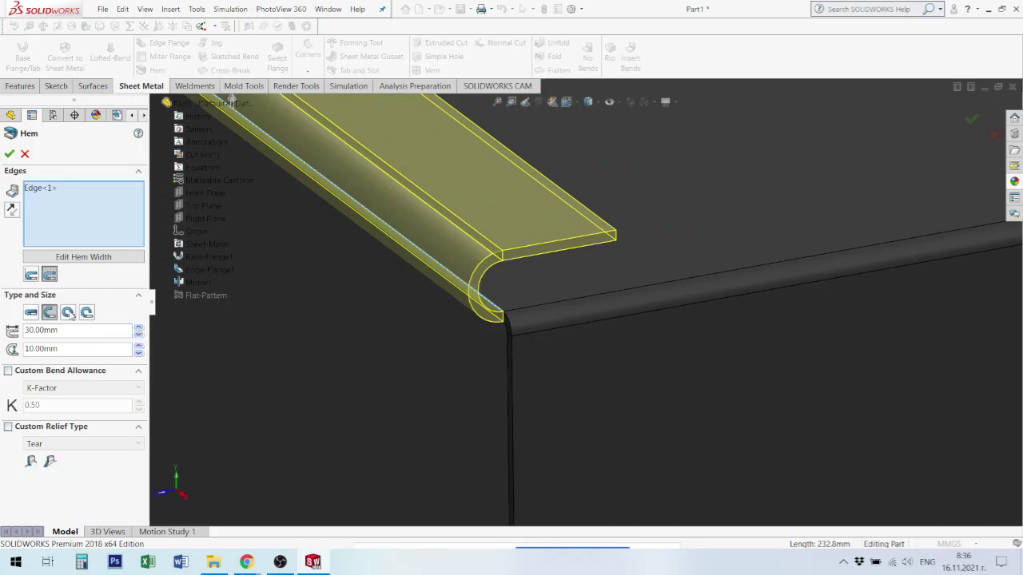
left_click(68, 314)
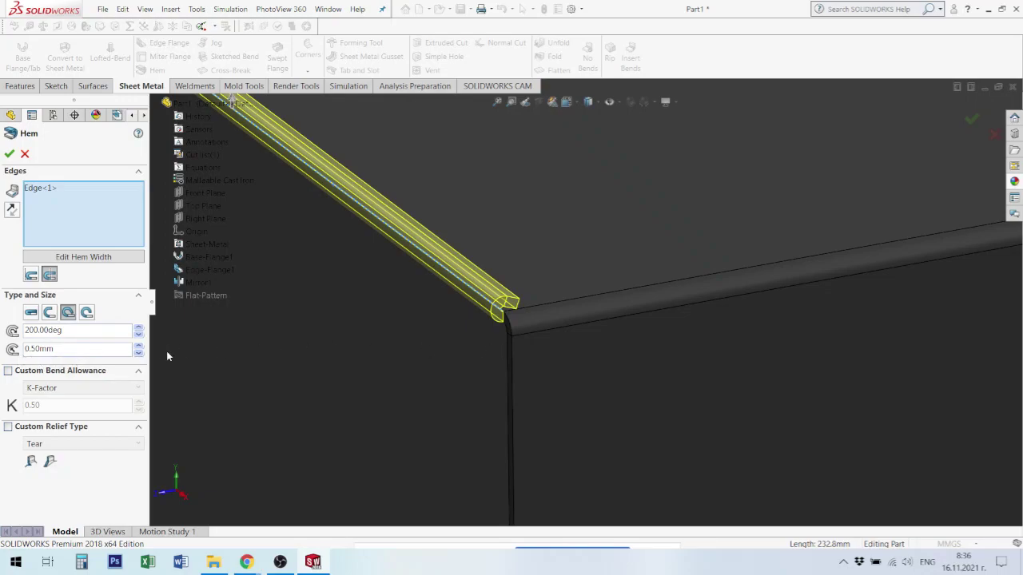
Set the tear-drop hem radius to 4.20 mm
left_click(138, 345)
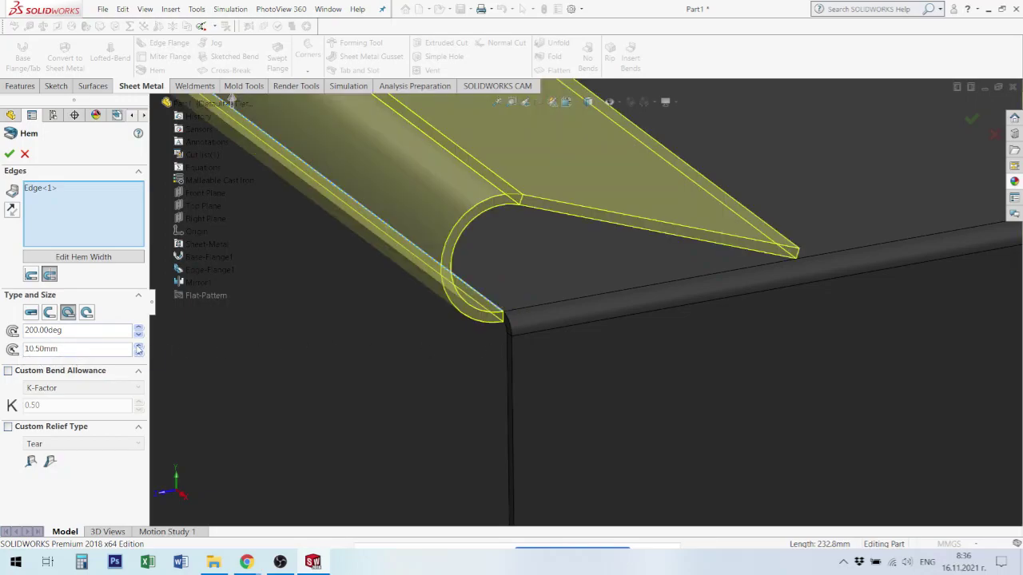
double_click(40, 348)
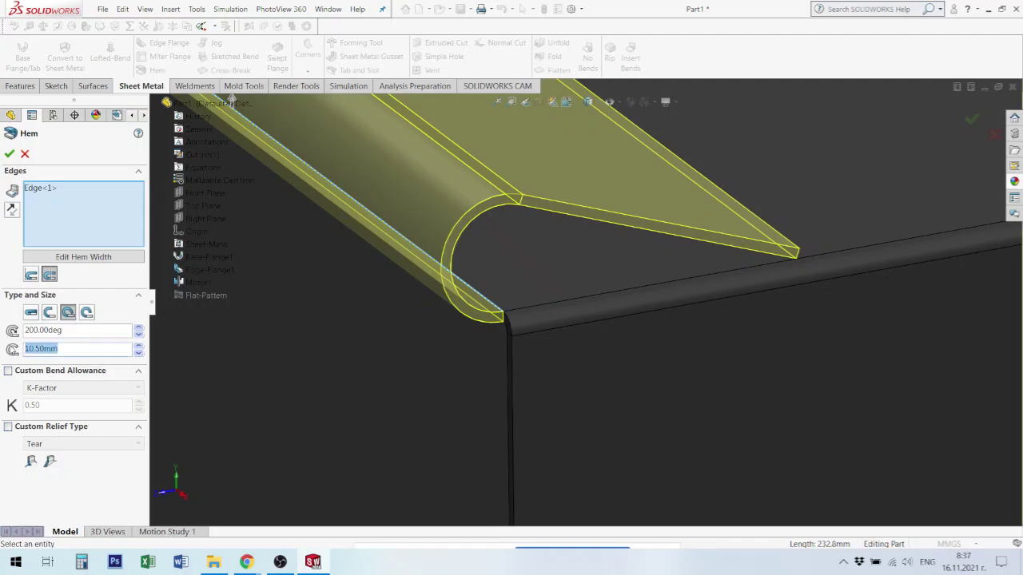
type("4.2")
key("Return")
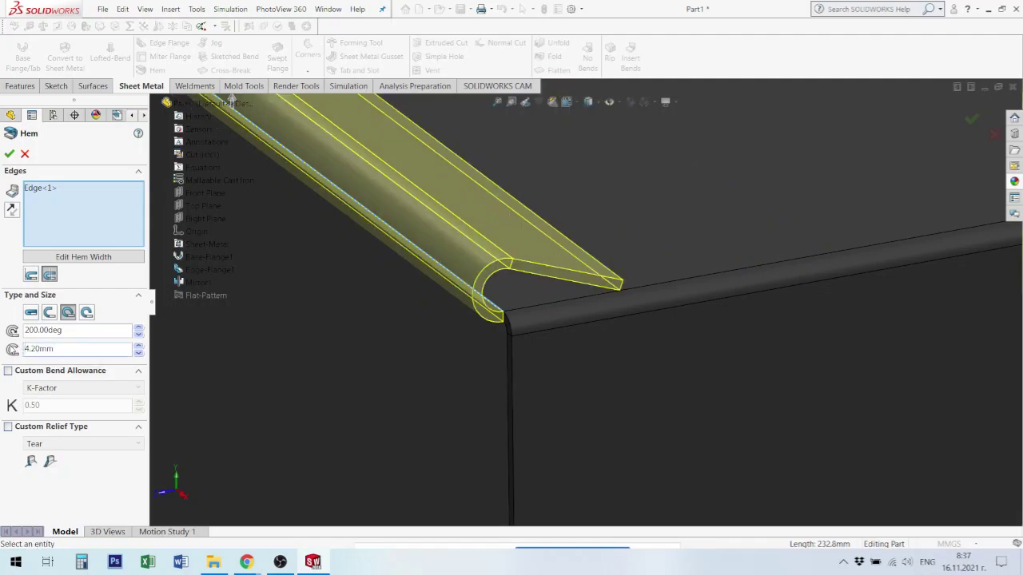
scroll(523, 274, "up", 1)
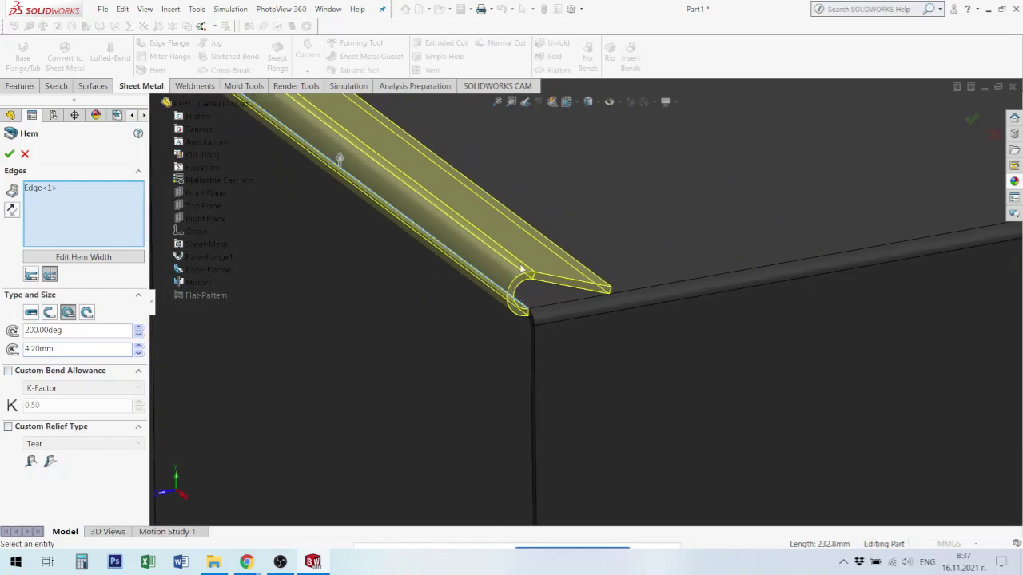
middle_click_drag(576, 292, 607, 285)
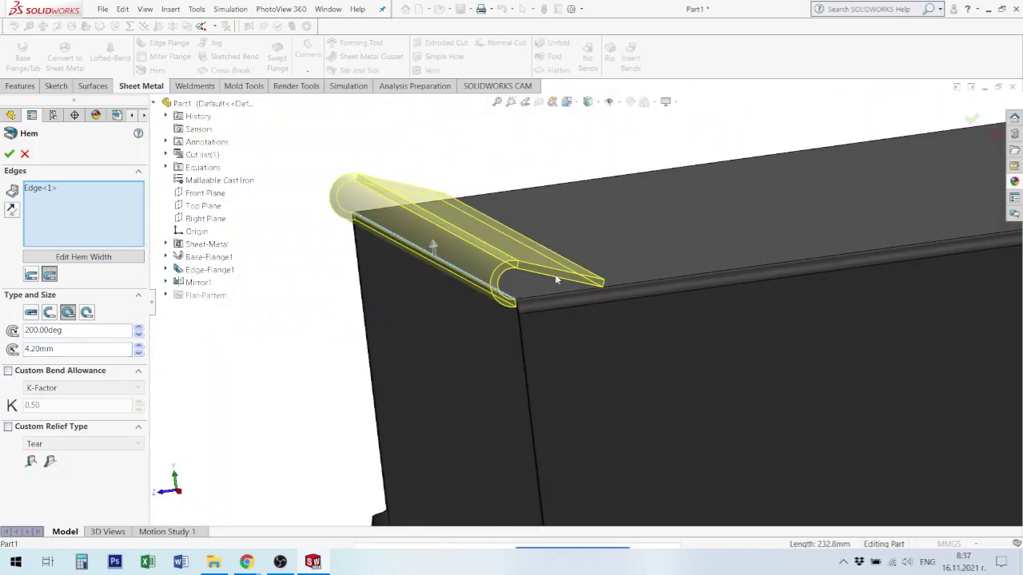
Adjust the hem angle spinner up to 223 degrees
double_click(139, 336)
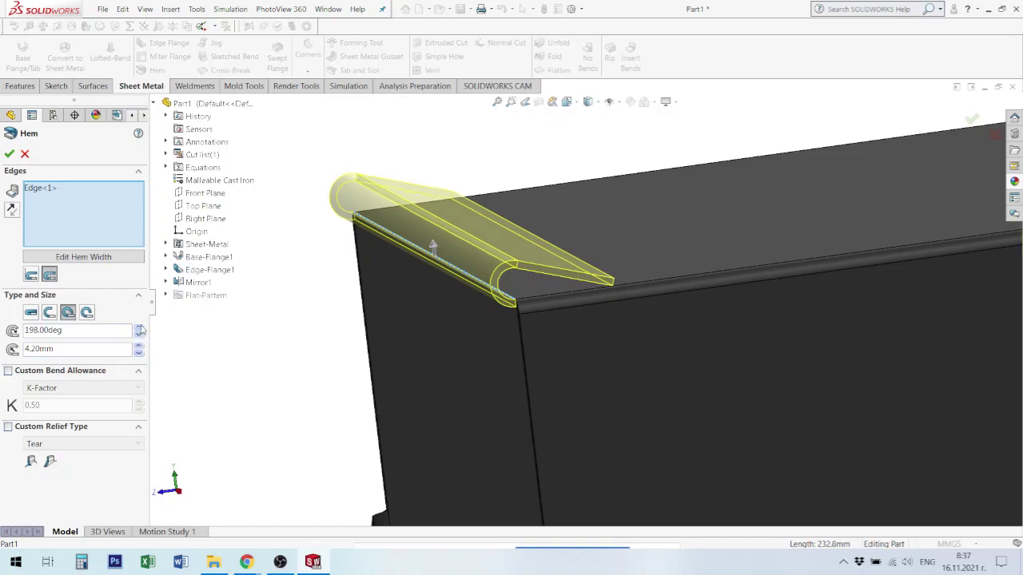
double_click(139, 337)
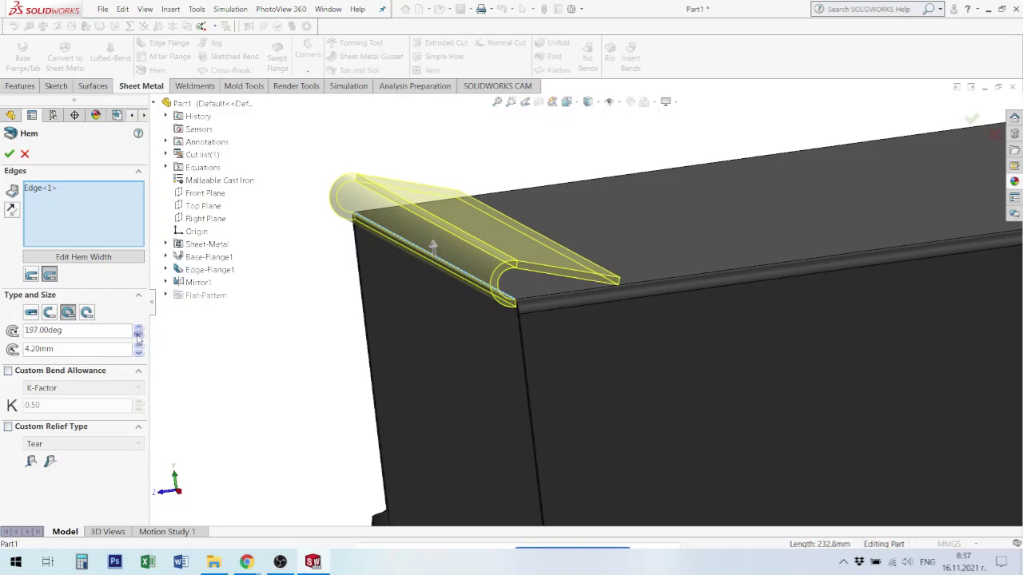
double_click(139, 336)
left_click(139, 337)
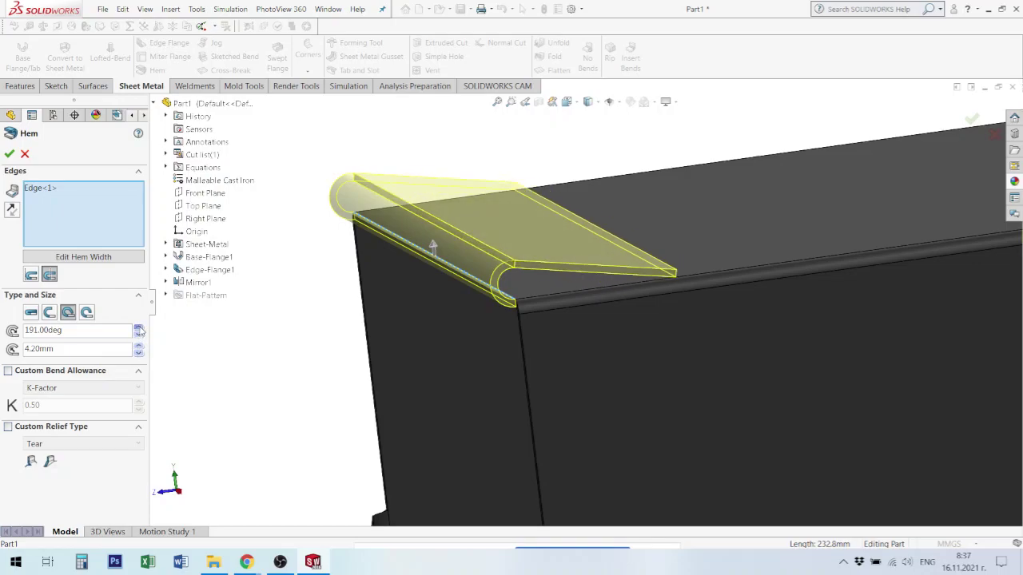
left_click_drag(139, 331, 139, 330)
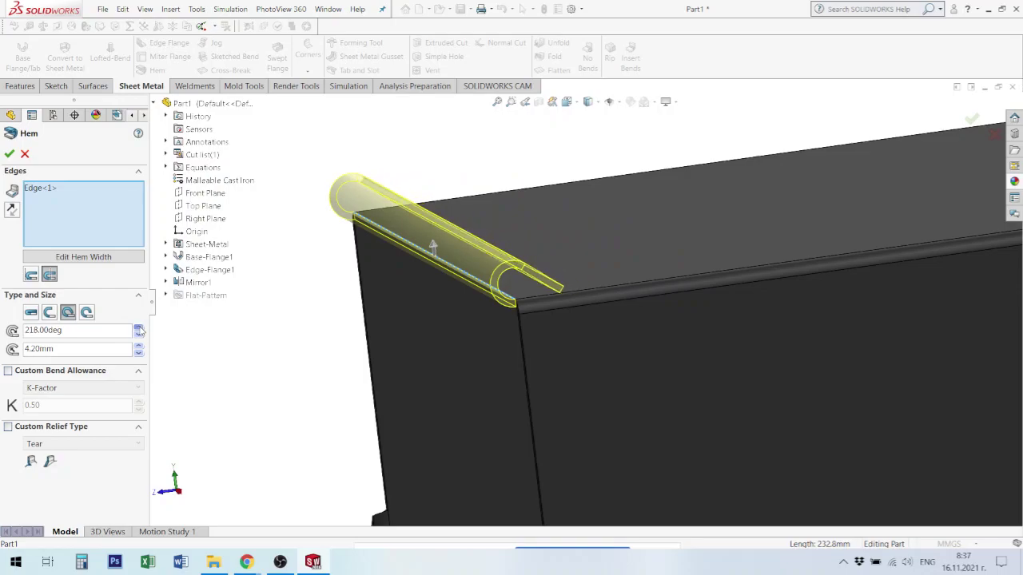
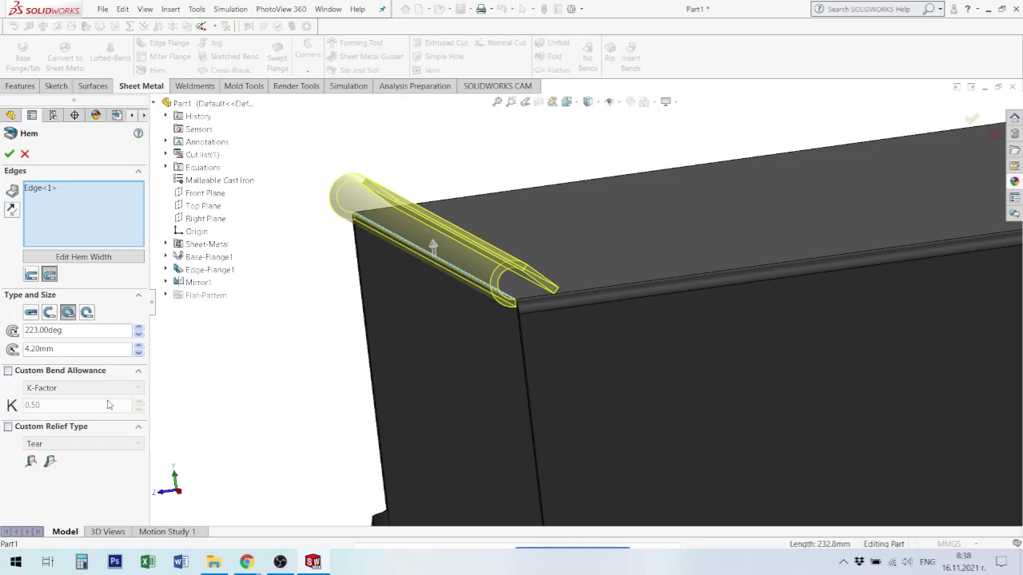
Preview Rolled, Open and Closed hem types and lengths, then settle on Tear Drop
left_click(88, 313)
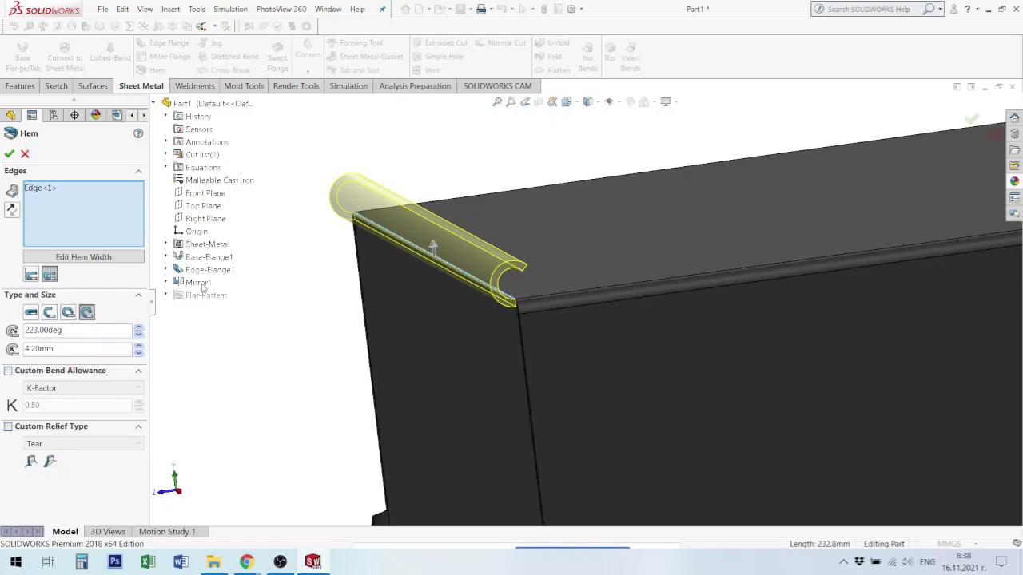
left_click(68, 313)
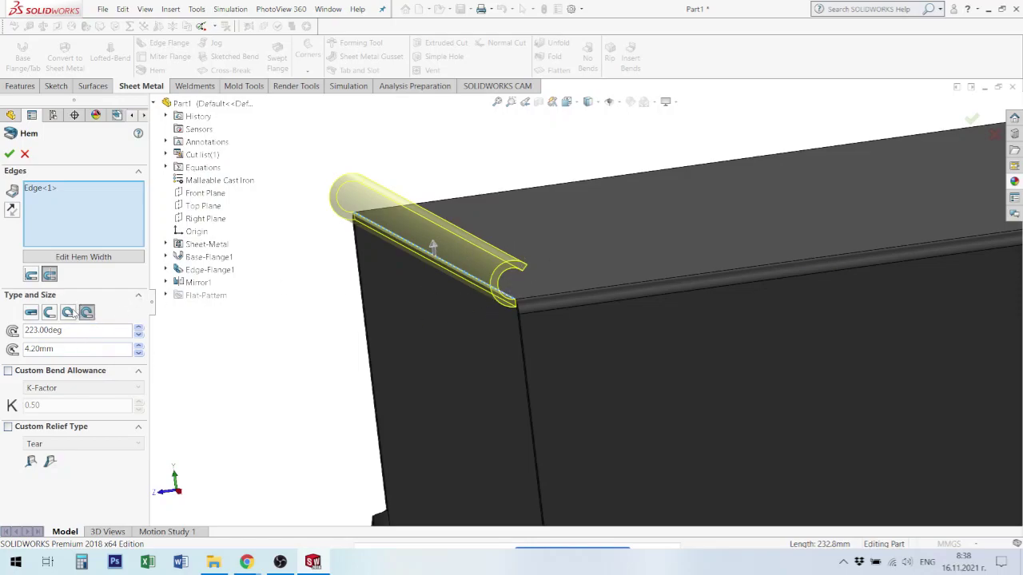
left_click(49, 312)
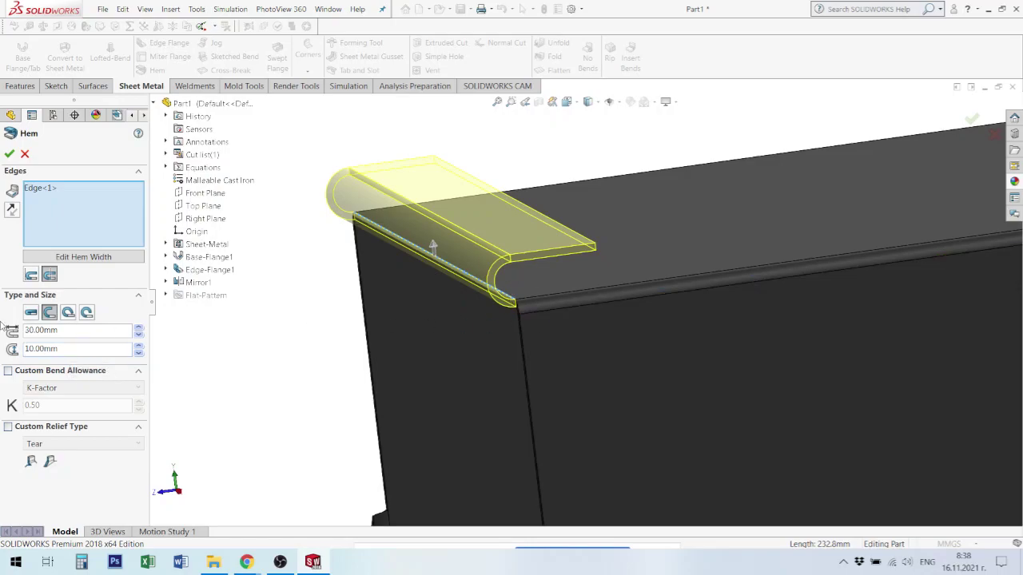
left_click(31, 312)
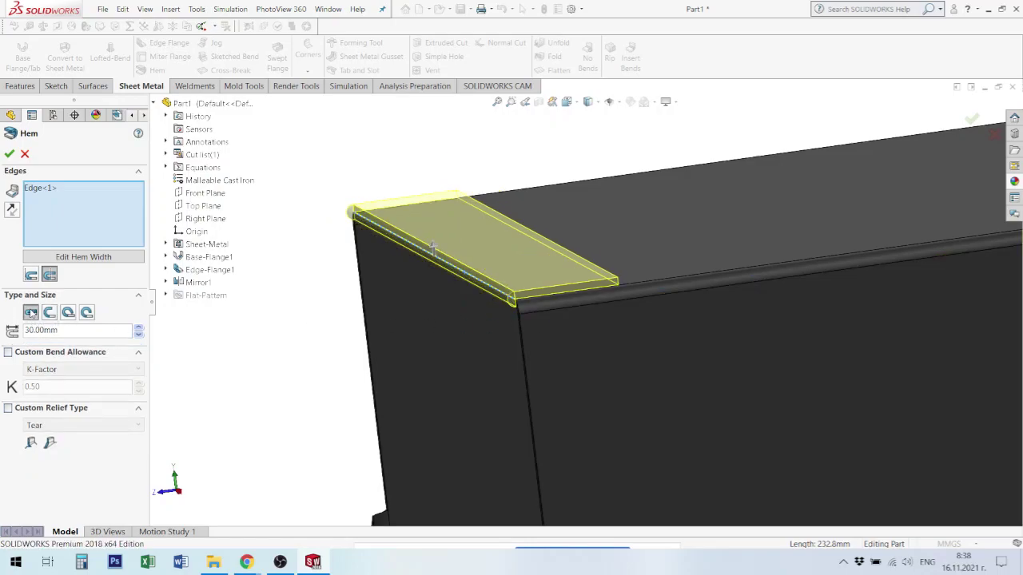
left_click(138, 334)
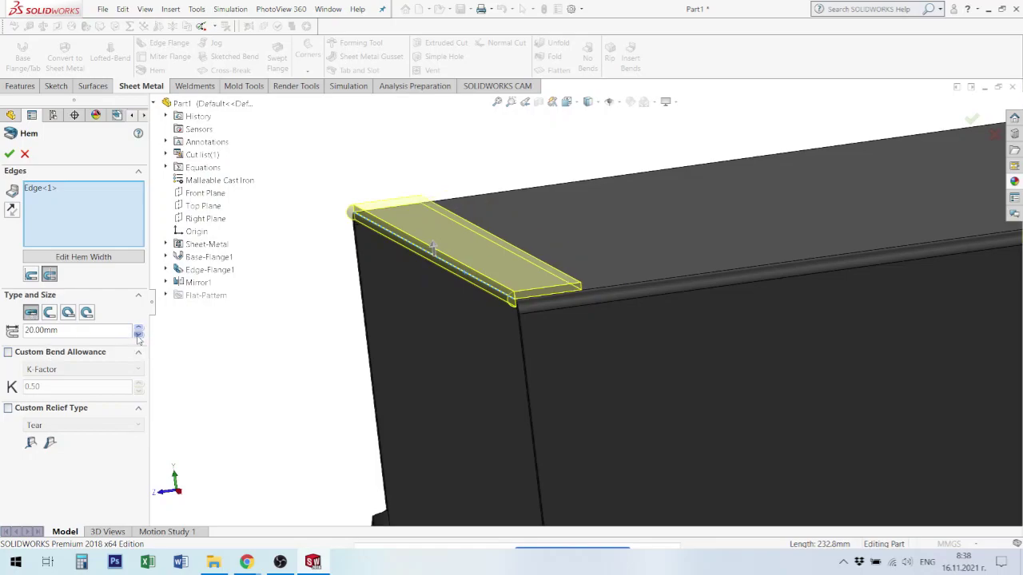
left_click(138, 336)
left_click(49, 312)
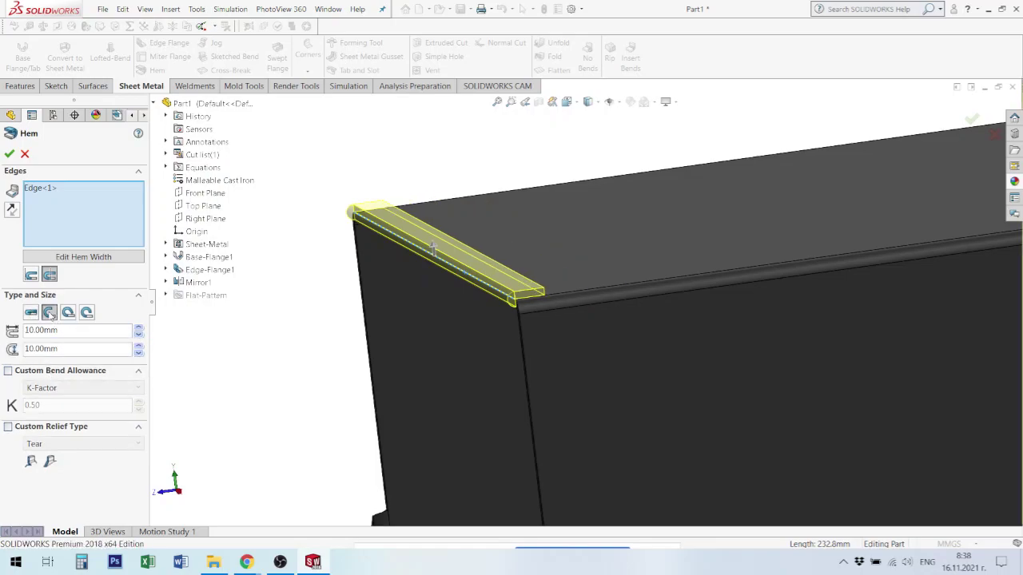
left_click(68, 313)
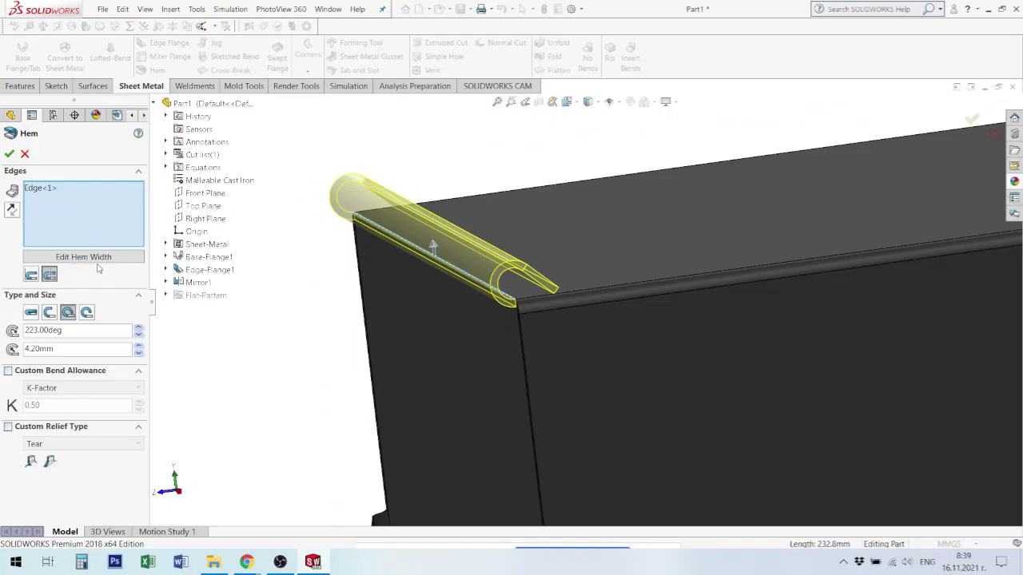
Add the vertical corner edge to the hem, then delete it again
left_click(528, 377)
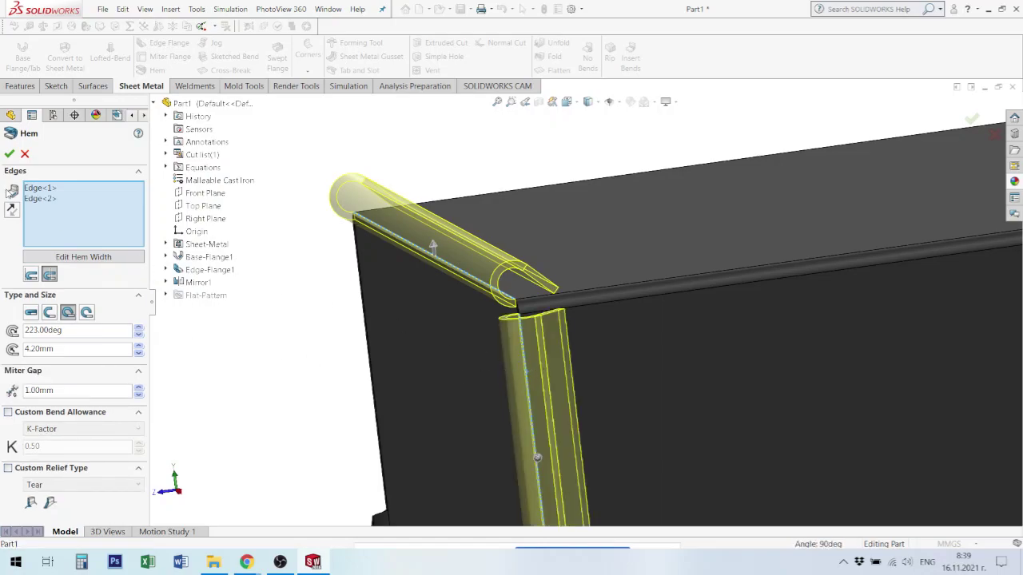
left_click(40, 199)
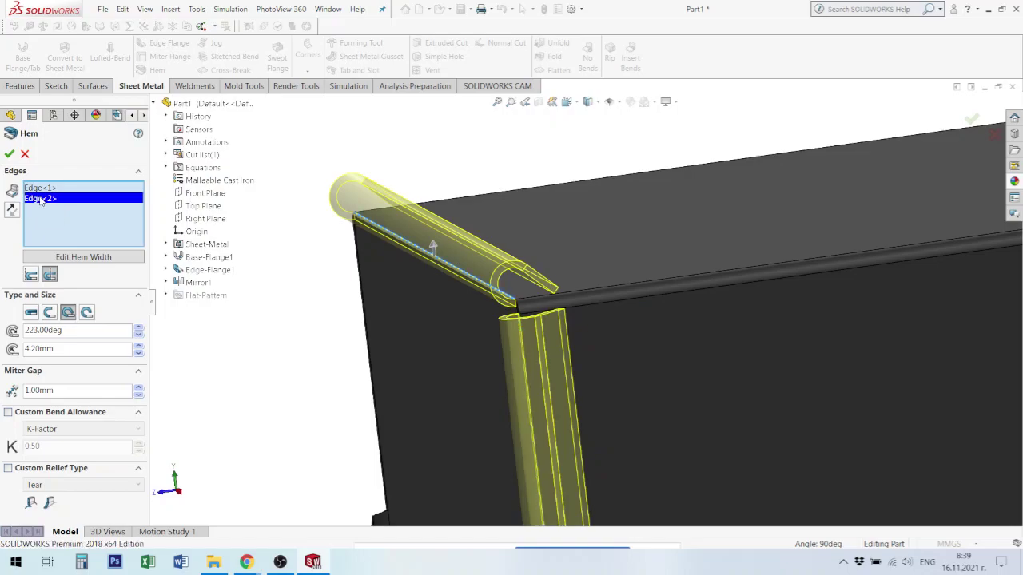
key("Delete")
Create Hem1 and orbit and zoom to view the hem end
left_click(10, 154)
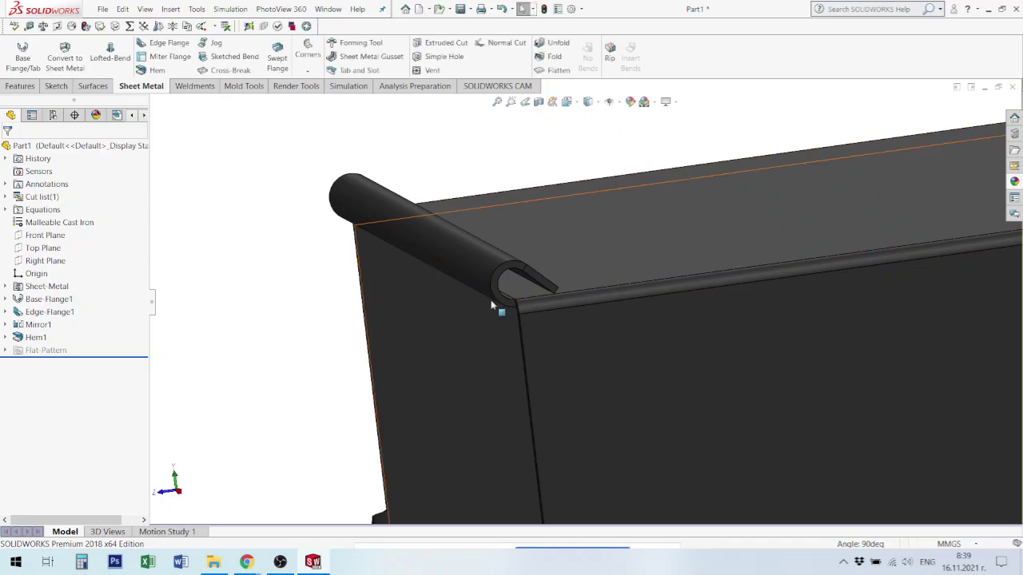
middle_click_drag(514, 285, 548, 274)
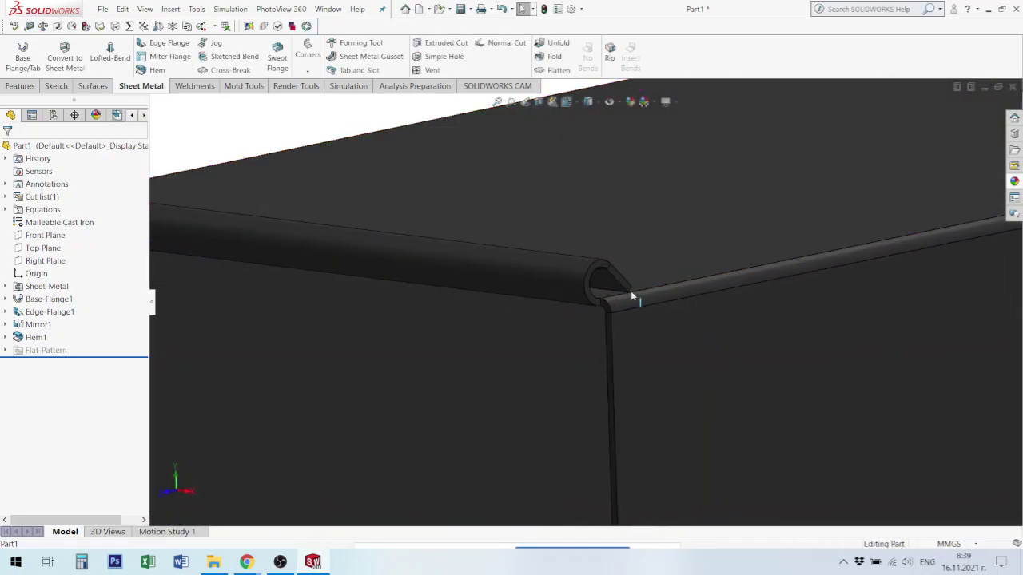
scroll(695, 304, "up", 3)
scroll(639, 304, "up", 2)
scroll(546, 306, "down", 1)
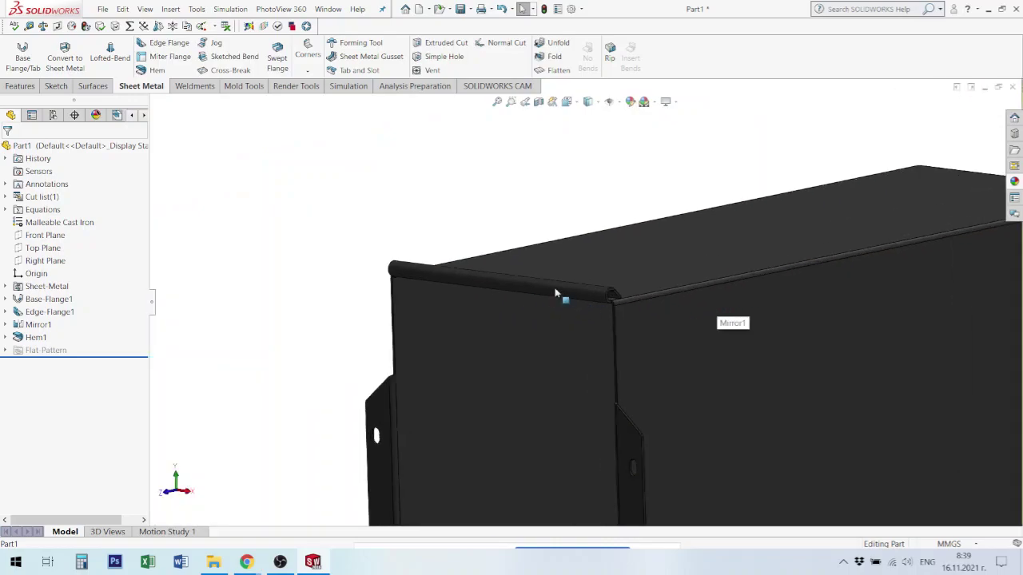
scroll(560, 291, "down", 2)
scroll(491, 325, "down", 1)
scroll(555, 331, "down", 1)
scroll(594, 308, "down", 1)
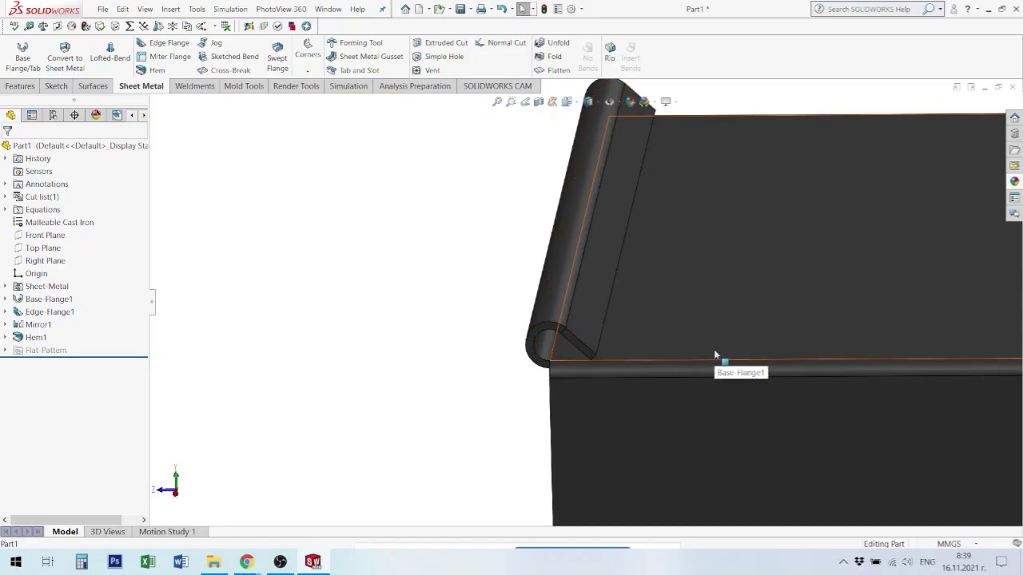
scroll(779, 332, "up", 1)
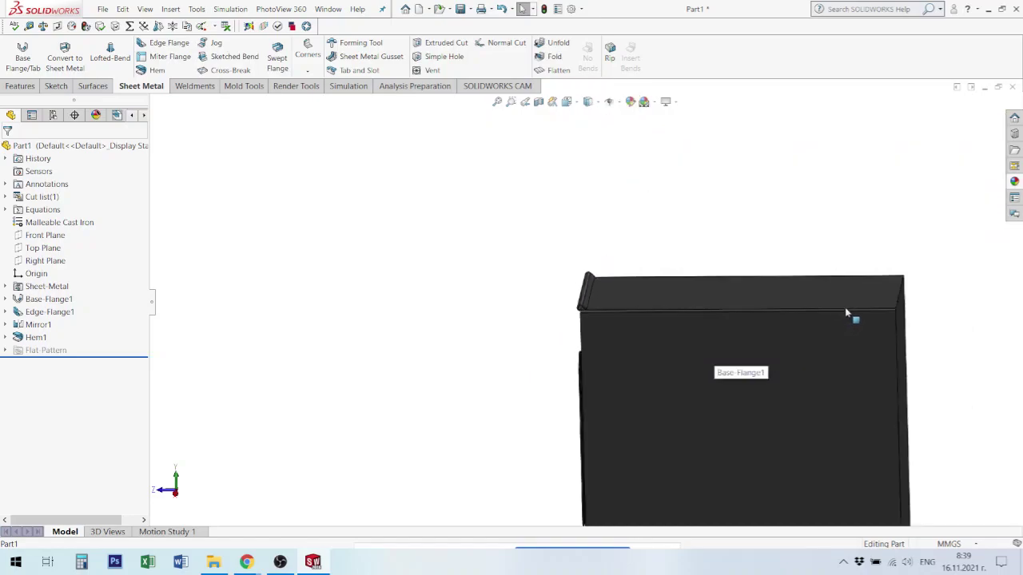
mouse_move(599, 342)
middle_mouse_down()
mouse_move(594, 321)
mouse_move(562, 345)
middle_mouse_up()
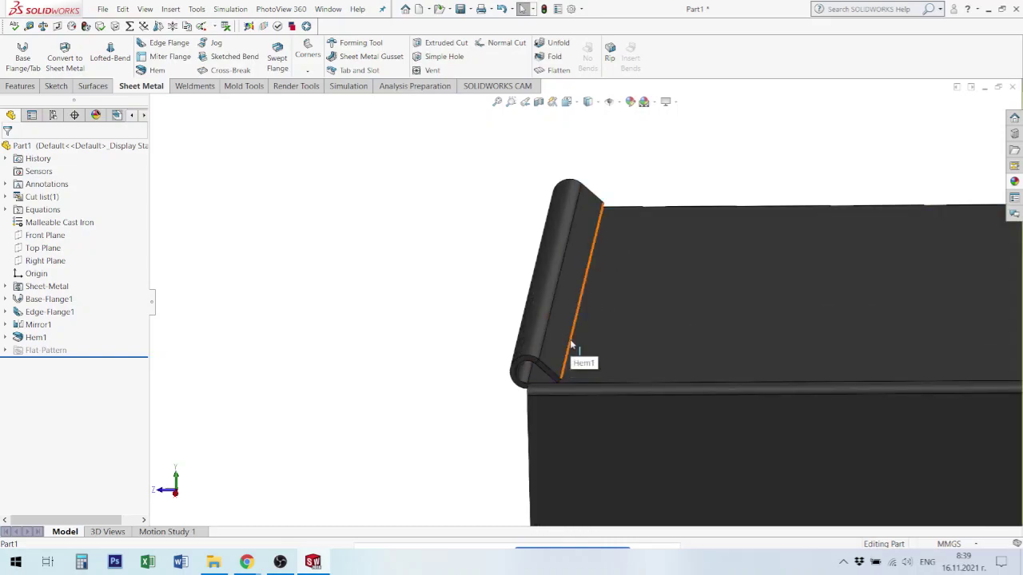
Inspect the hem edge and the side mounting flange from several angles
left_click(569, 346)
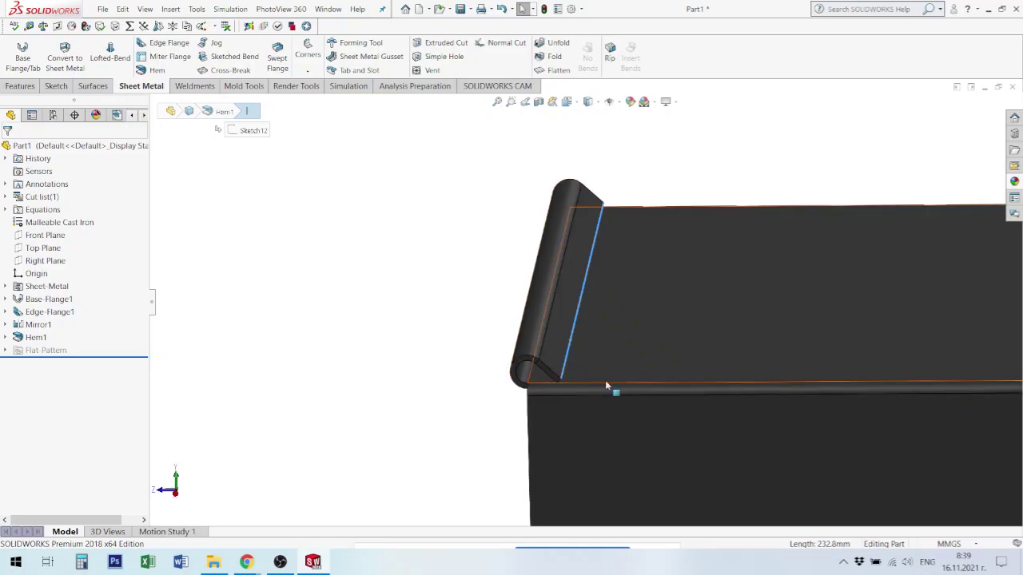
middle_click_drag(568, 378, 583, 354)
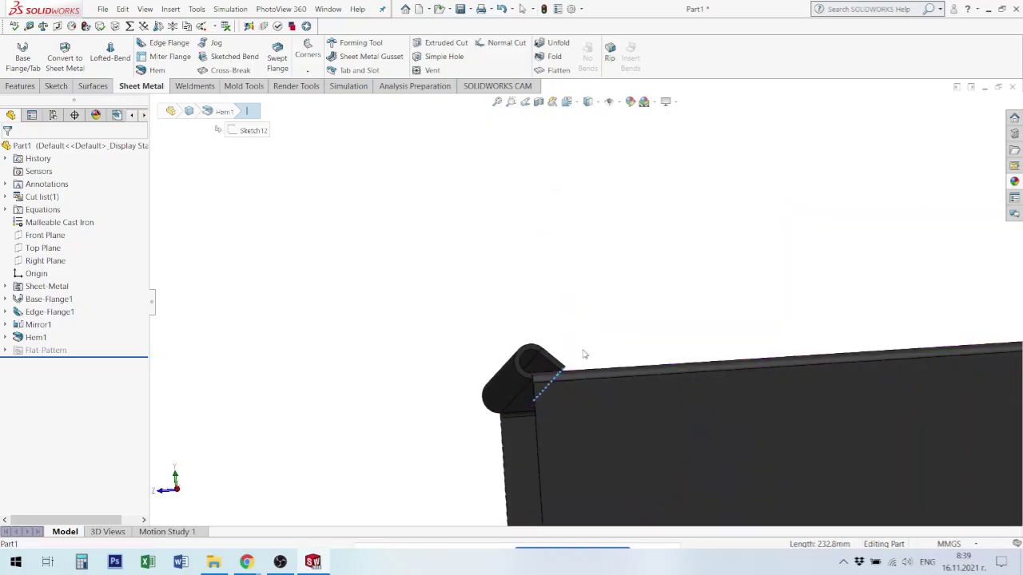
mouse_move(656, 385)
middle_mouse_down()
mouse_move(592, 407)
mouse_move(870, 365)
mouse_move(897, 372)
mouse_move(770, 336)
mouse_move(691, 370)
mouse_move(524, 358)
middle_mouse_up()
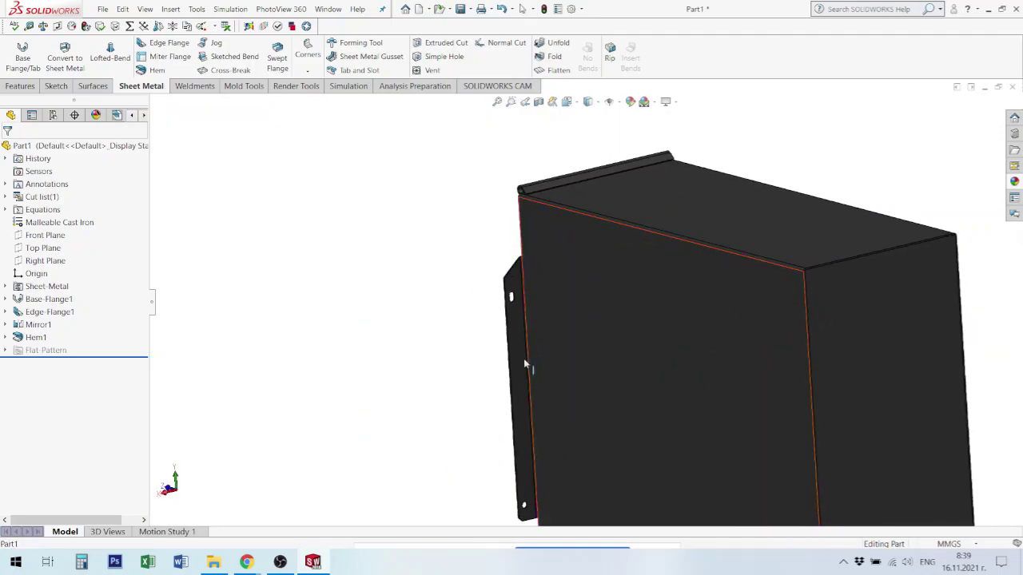
left_click(512, 283)
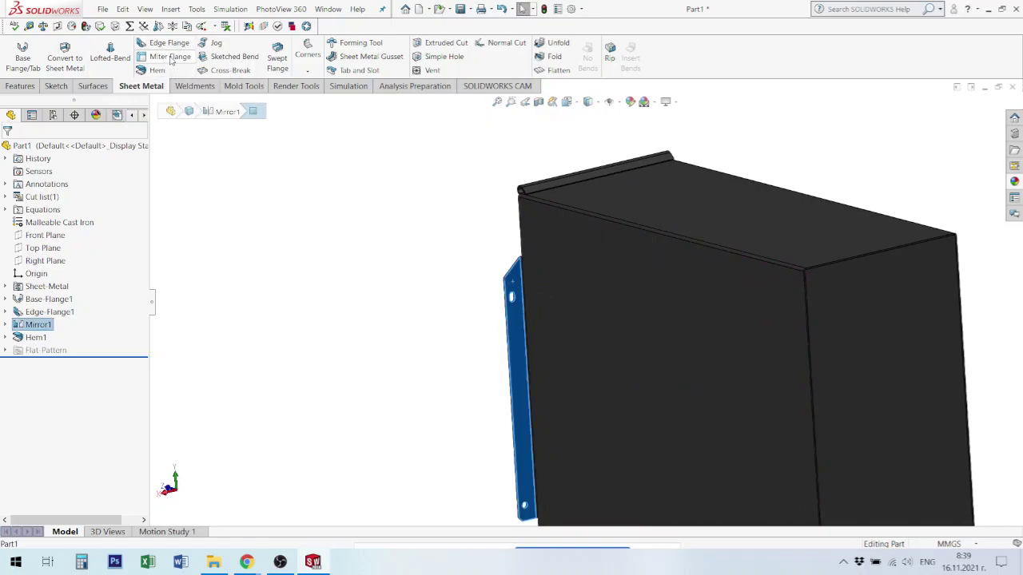
left_click(244, 228)
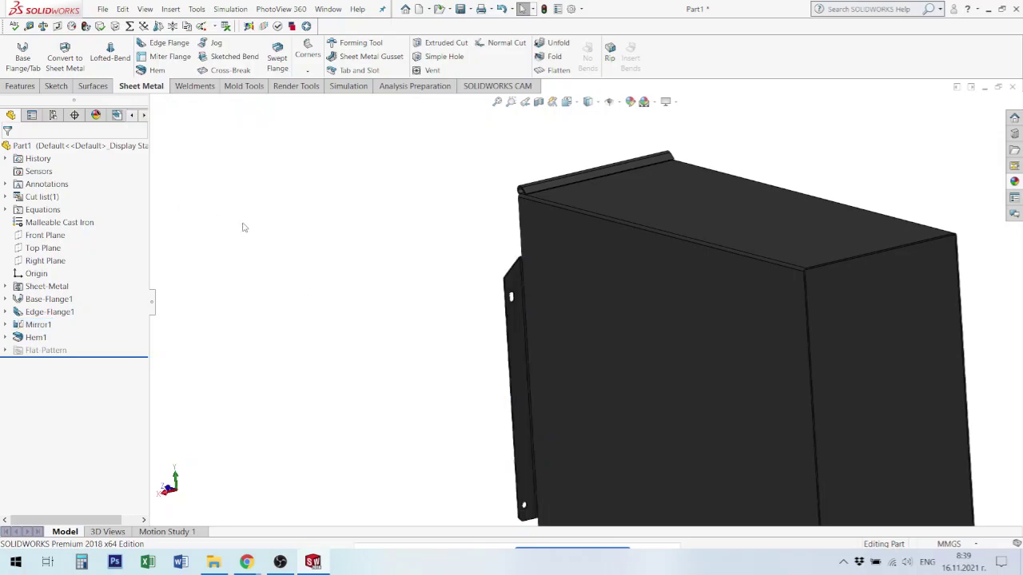
middle_click_drag(735, 231, 495, 285)
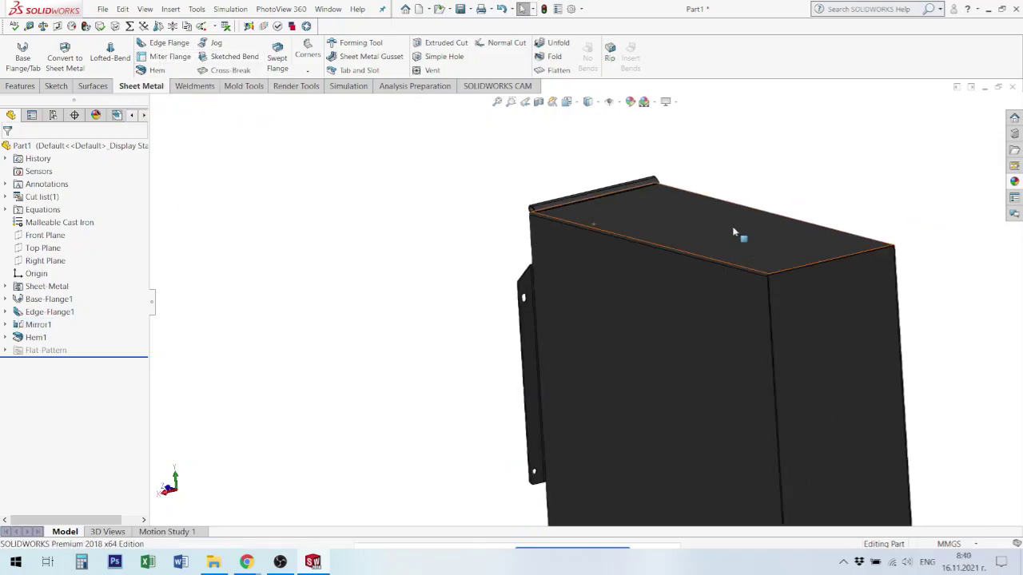
scroll(496, 285, "down", 1)
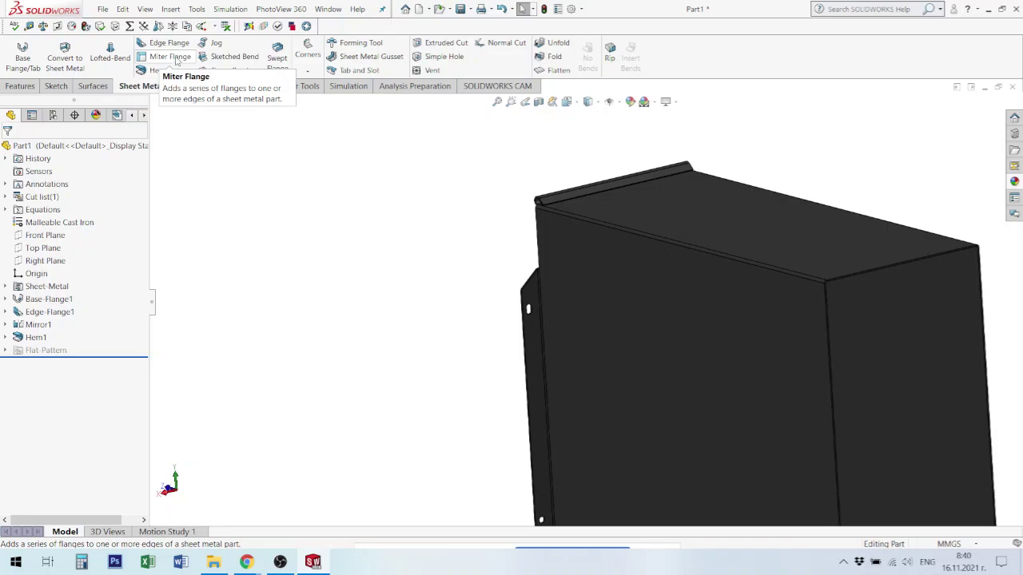
Start a miter flange sketch on the panel edge, viewed normal to the plane
left_click(165, 64)
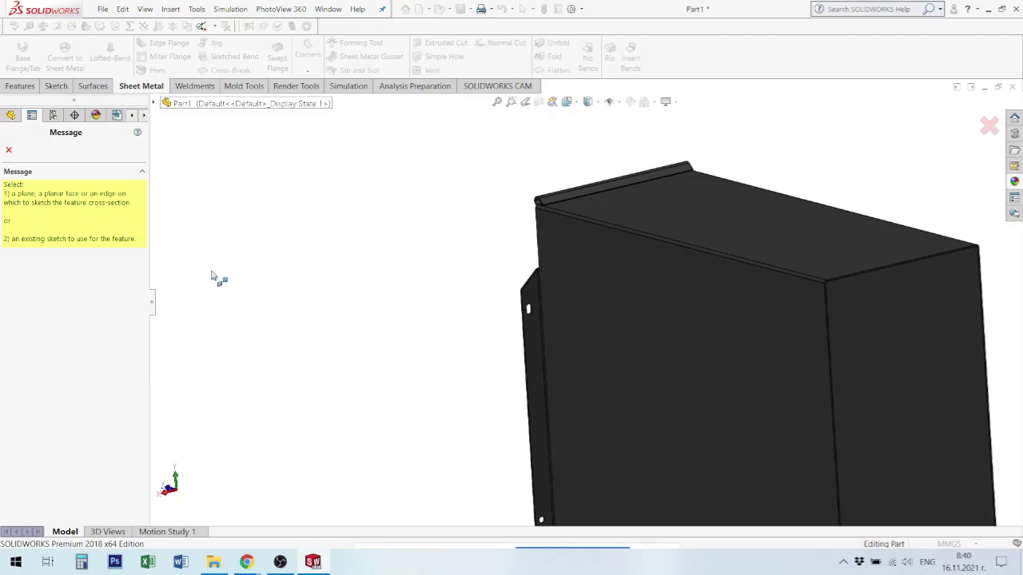
scroll(735, 434, "up", 2)
scroll(735, 434, "up", 3)
scroll(554, 342, "down", 3)
scroll(615, 426, "down", 3)
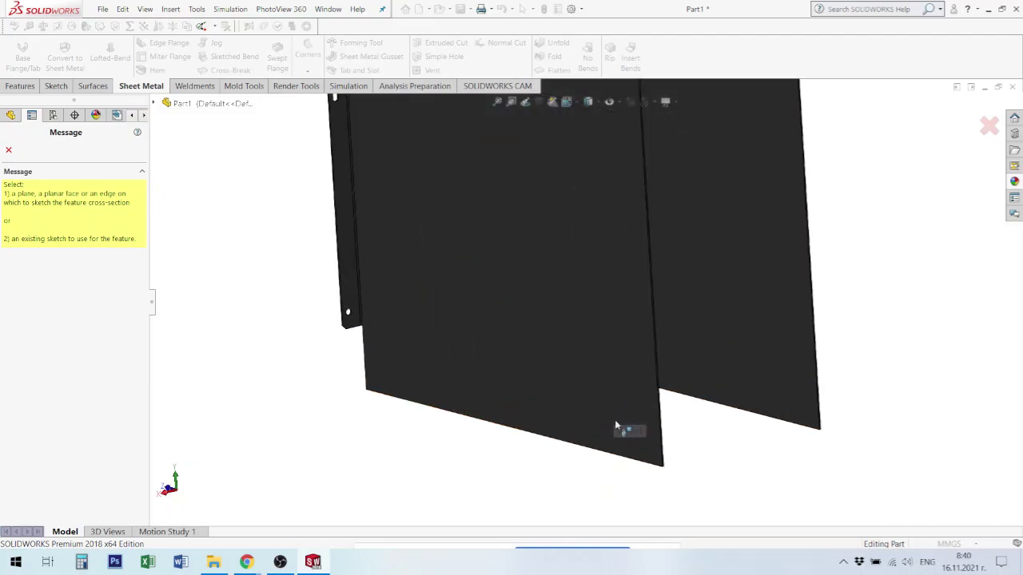
scroll(615, 422, "down", 2)
scroll(579, 391, "down", 2)
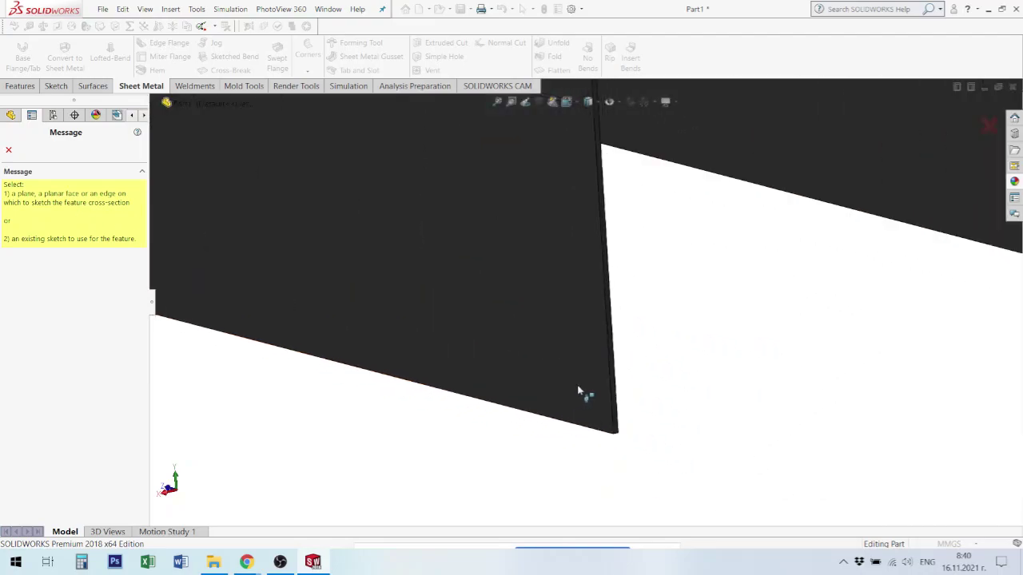
left_click(617, 395)
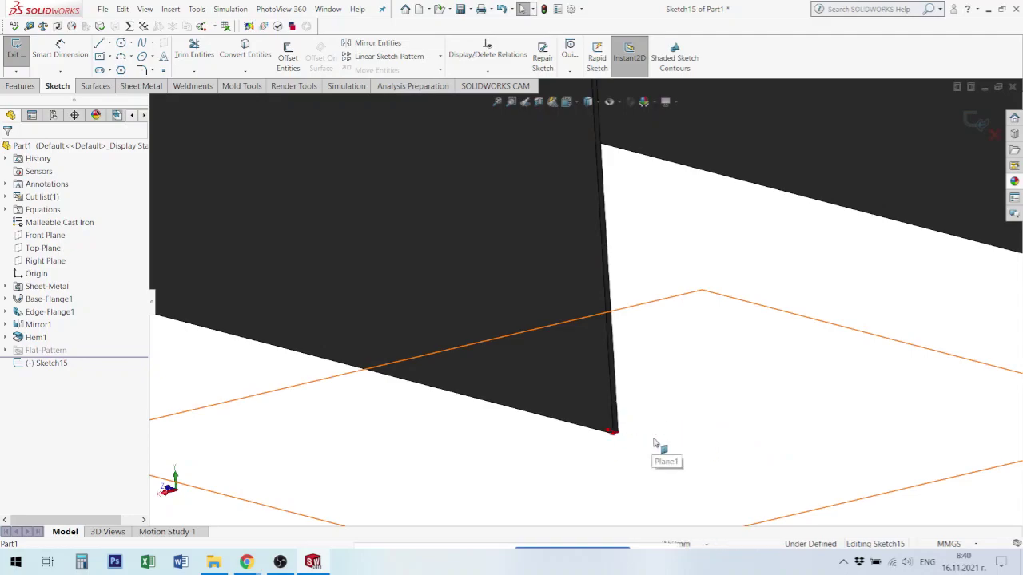
key("ctrl+8")
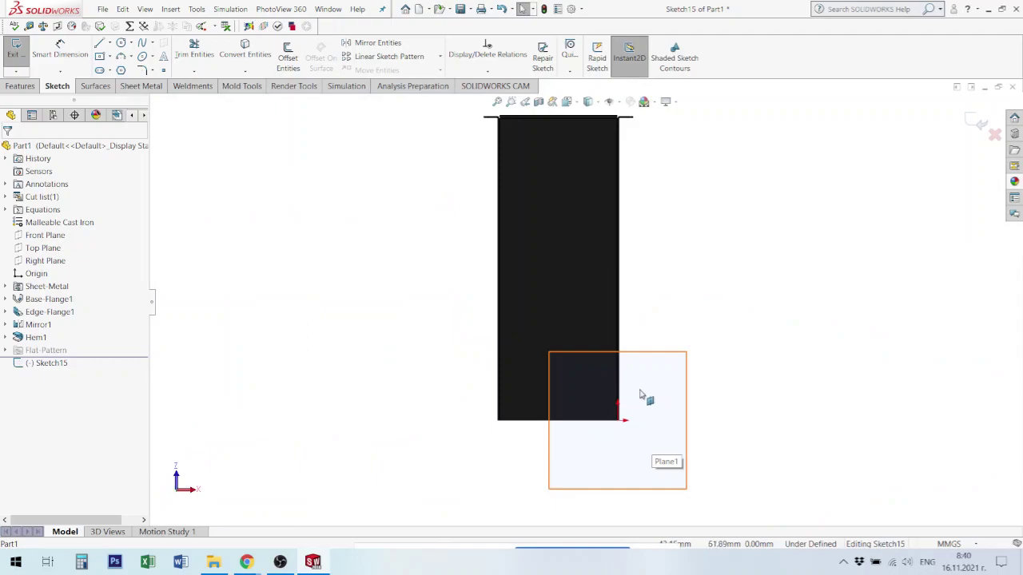
scroll(626, 426, "down", 2)
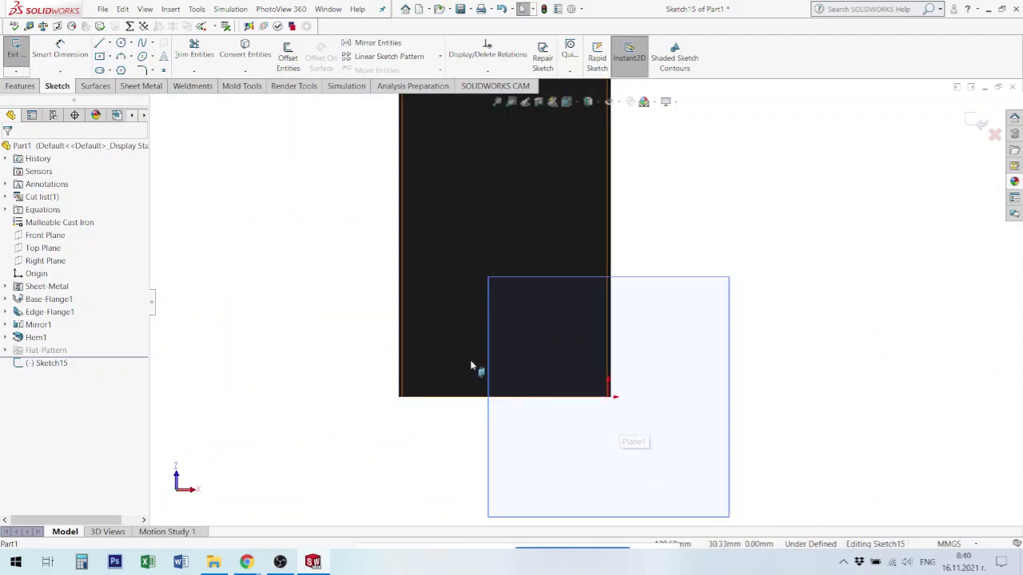
Draw a line from the body's corner along the bottom edge
left_click(99, 42)
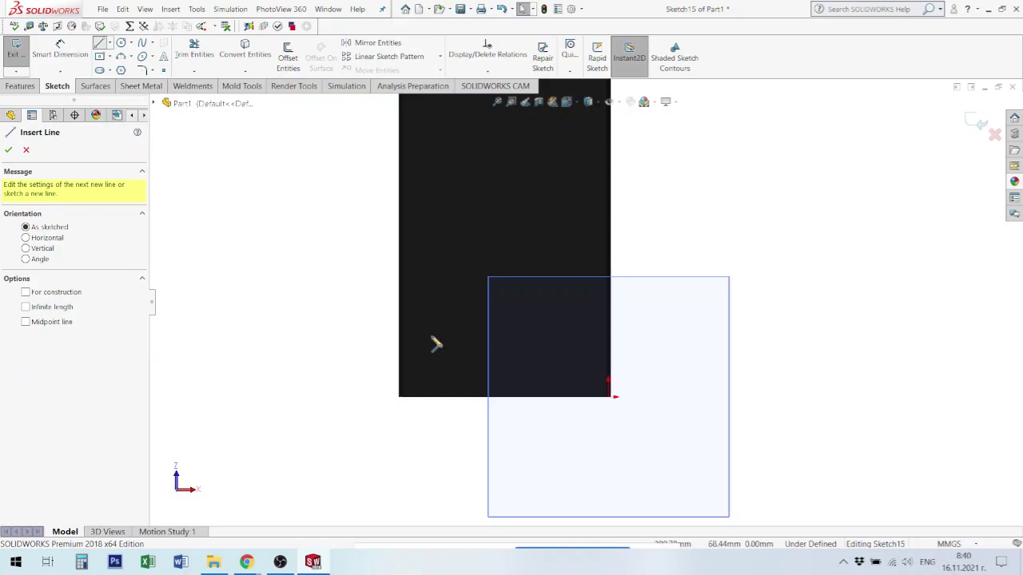
scroll(634, 420, "down", 2)
scroll(564, 359, "down", 2)
scroll(601, 343, "down", 1)
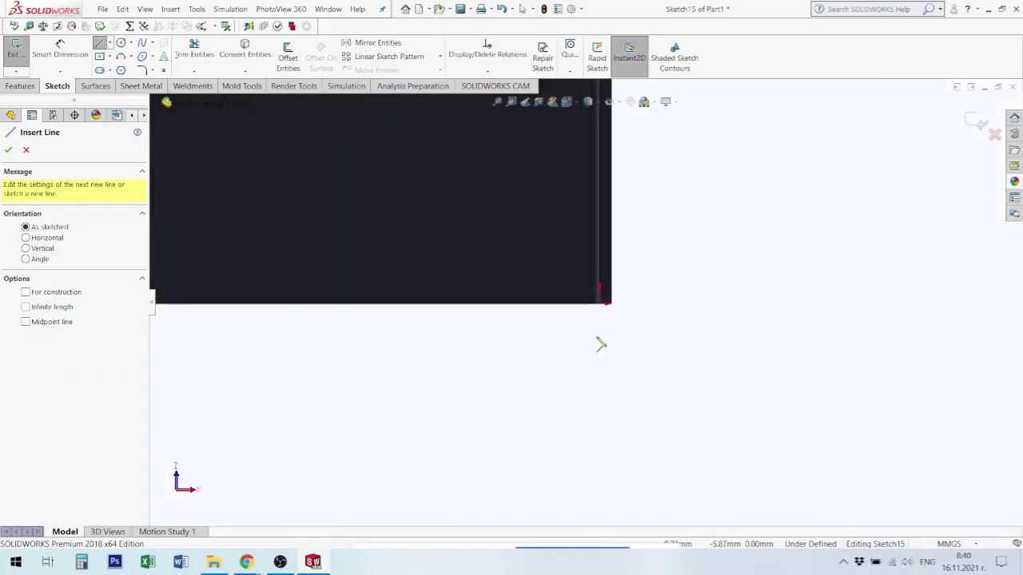
scroll(601, 343, "down", 2)
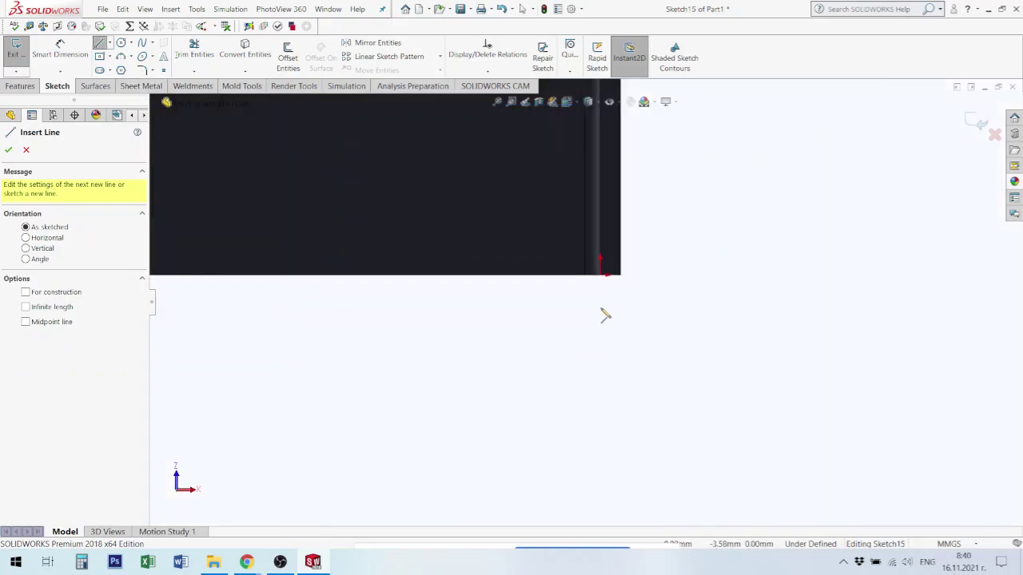
left_click(604, 277)
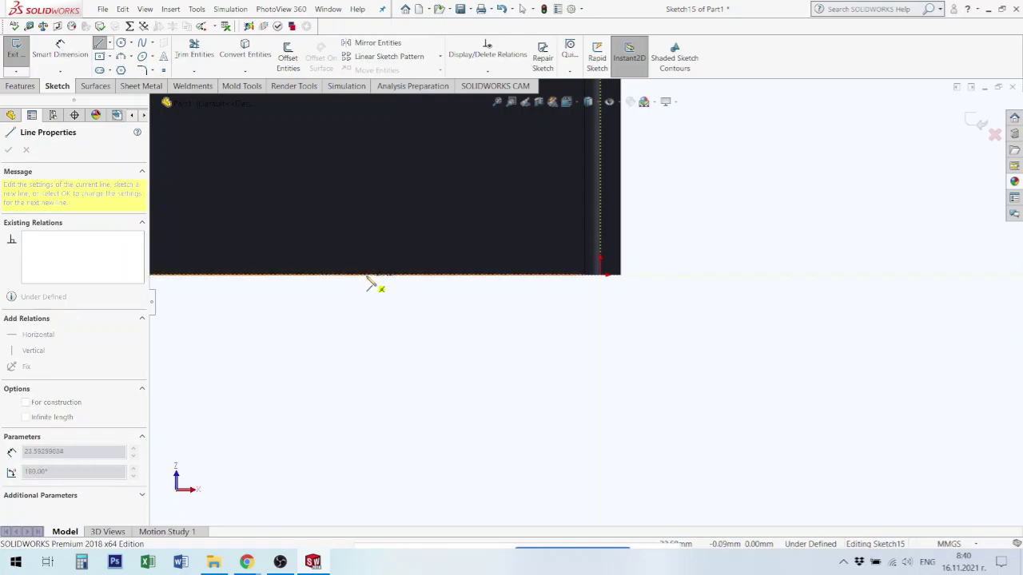
left_click(368, 278)
key("Escape")
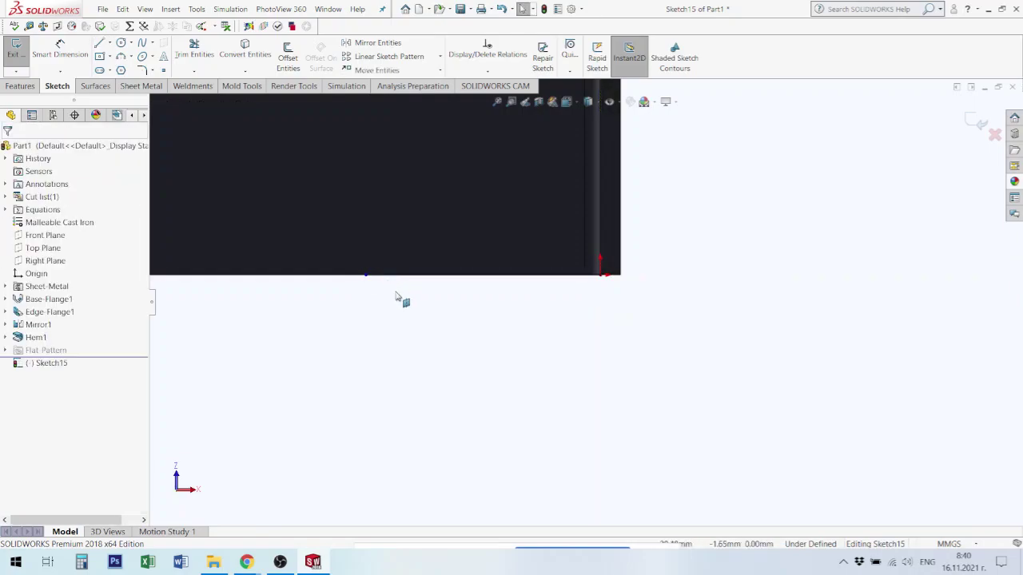
Dimension the line to 25 mm, fully defining Sketch15
key("d")
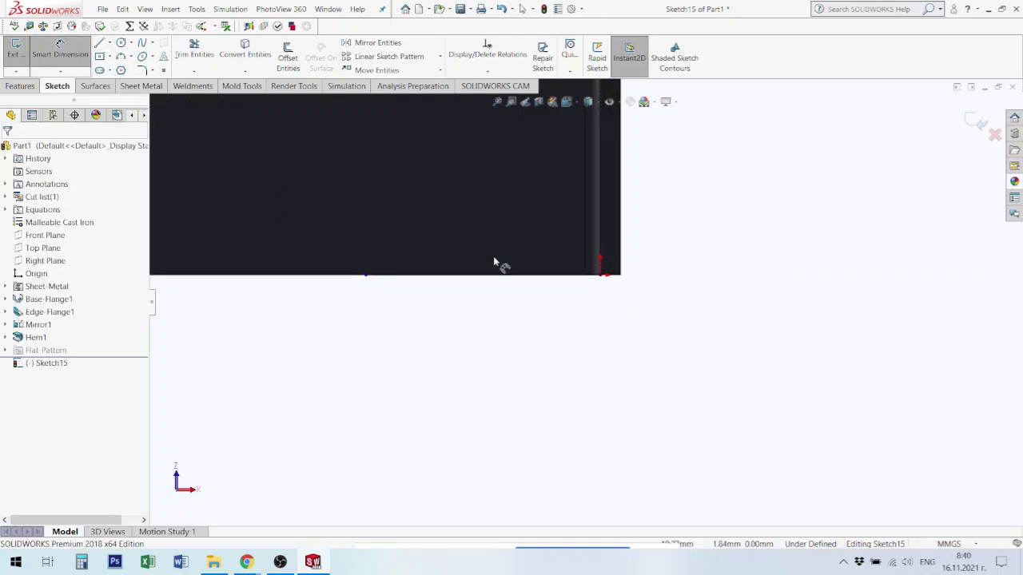
left_click(508, 276)
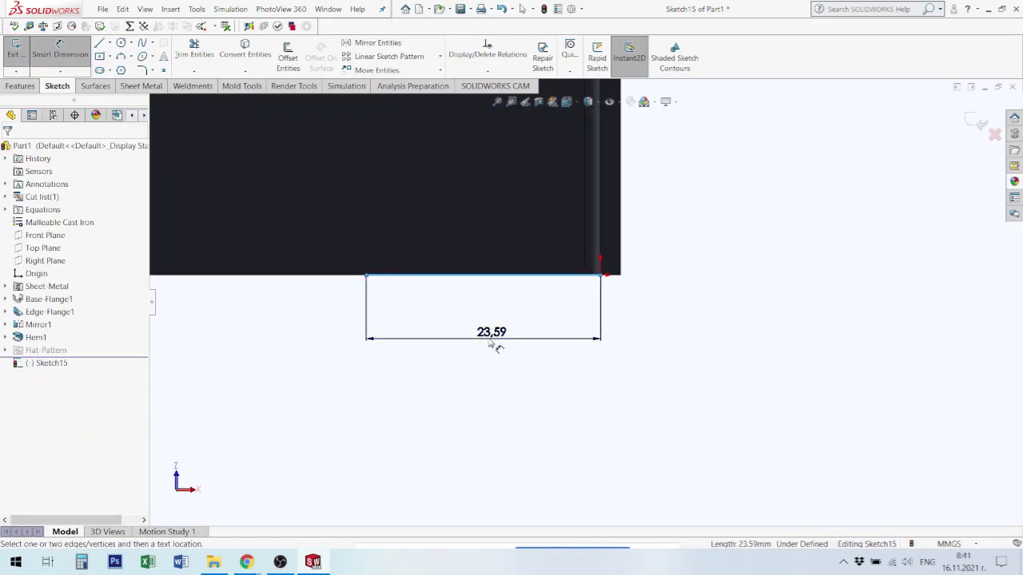
left_click(491, 343)
type("25")
key("Return")
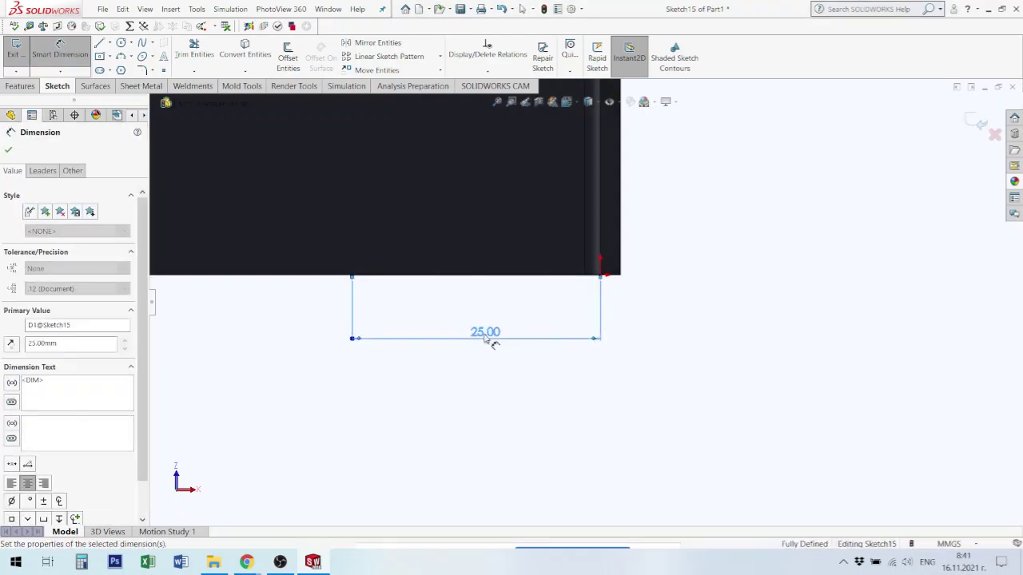
scroll(602, 343, "up", 2)
mouse_move(603, 343)
middle_mouse_down()
mouse_move(609, 302)
mouse_move(612, 313)
mouse_move(548, 310)
mouse_move(601, 322)
mouse_move(592, 351)
middle_mouse_up()
scroll(607, 357, "down", 1)
scroll(655, 335, "down", 1)
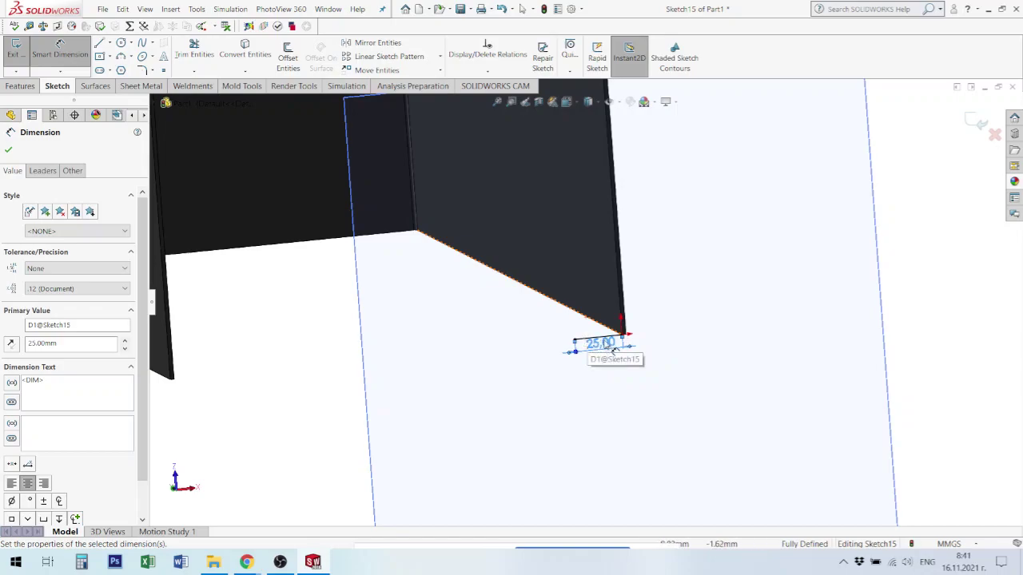
Start Miter Flange from Sketch15 and add the next edge around the opening
left_click(978, 124)
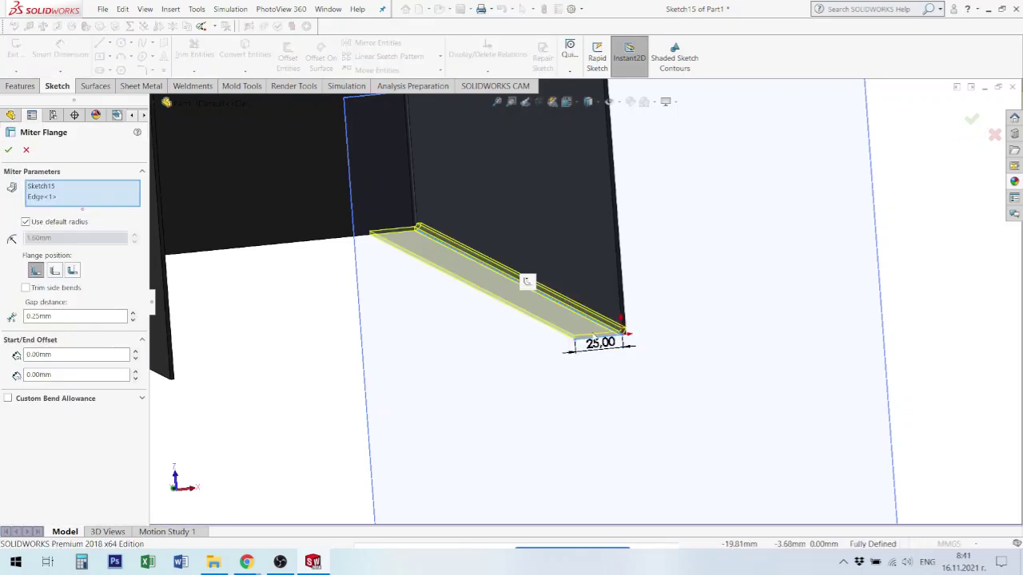
mouse_move(964, 141)
middle_mouse_down()
mouse_move(529, 368)
mouse_move(378, 219)
mouse_move(592, 267)
mouse_move(640, 256)
middle_mouse_up()
scroll(640, 256, "down", 3)
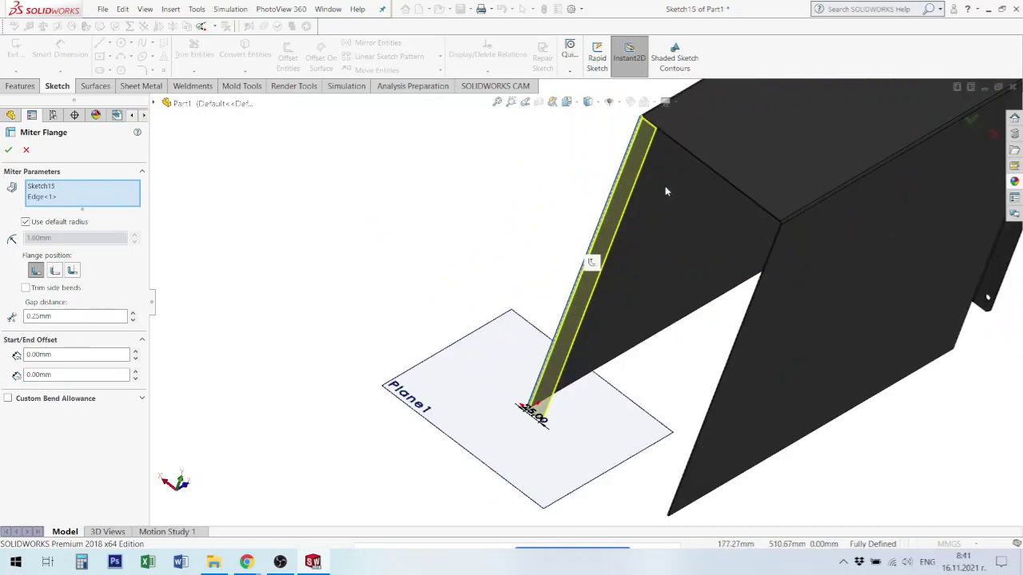
scroll(667, 189, "down", 3)
mouse_move(662, 178)
middle_mouse_down()
mouse_move(674, 201)
mouse_move(665, 151)
mouse_move(696, 149)
middle_mouse_up()
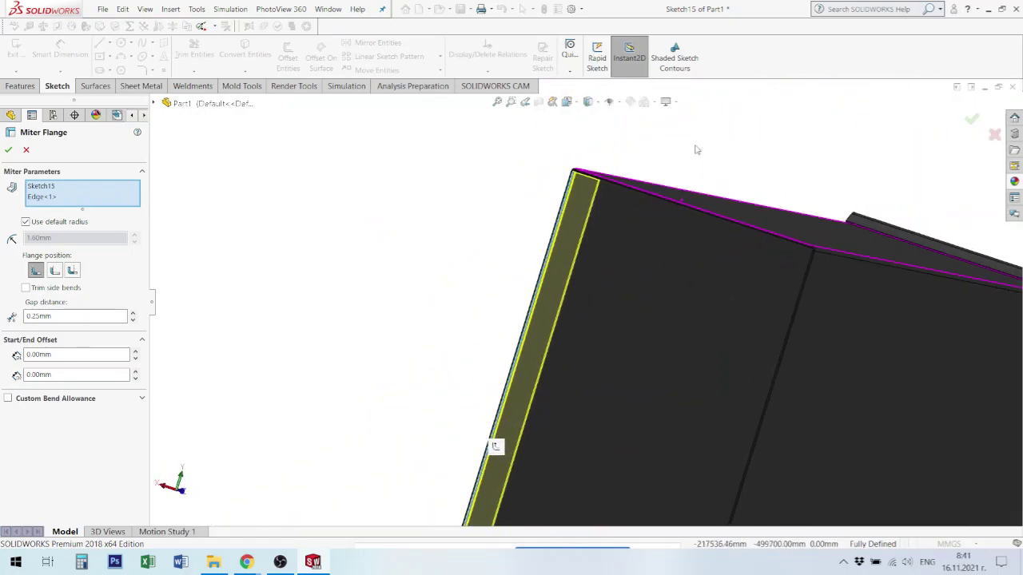
scroll(617, 205, "down", 2)
scroll(488, 277, "down", 3)
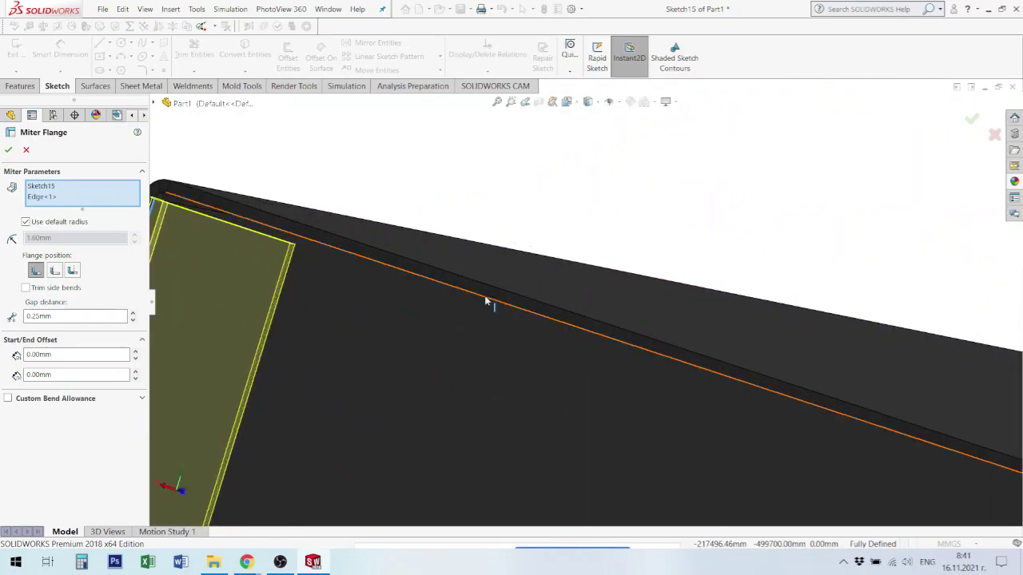
left_click(483, 303)
scroll(488, 308, "up", 3)
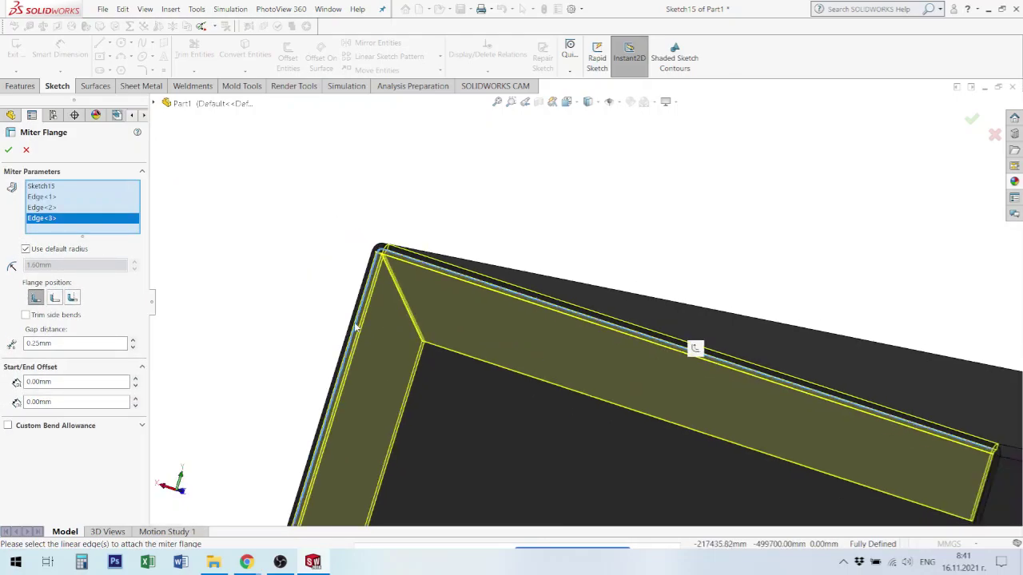
scroll(707, 350, "up", 2)
mouse_move(716, 352)
middle_mouse_down()
mouse_move(693, 394)
mouse_move(650, 384)
mouse_move(719, 432)
middle_mouse_up()
scroll(720, 432, "down", 3)
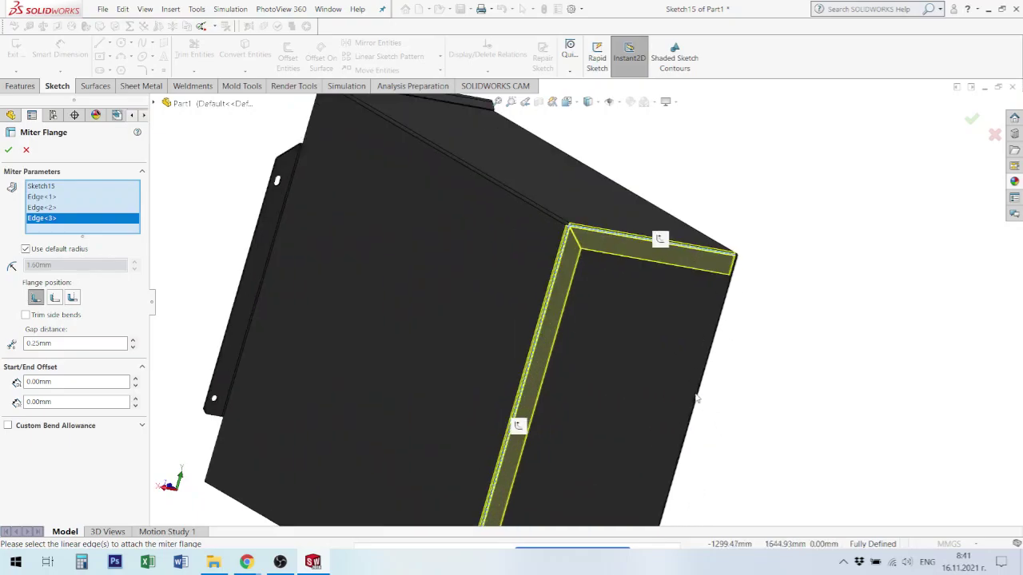
Add the remaining edges so five edges ring the box's open end
left_click(697, 399)
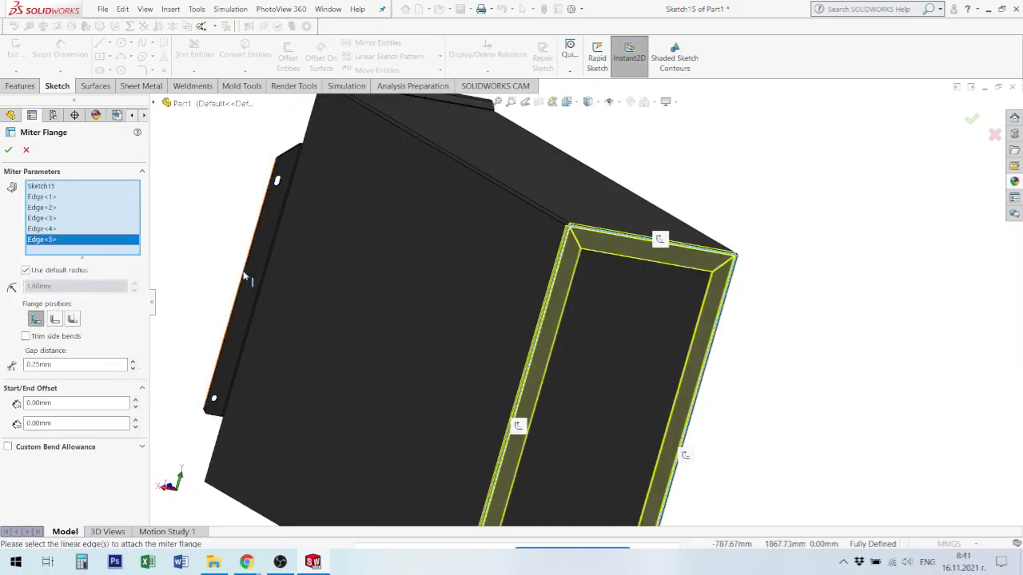
scroll(691, 300, "down", 2)
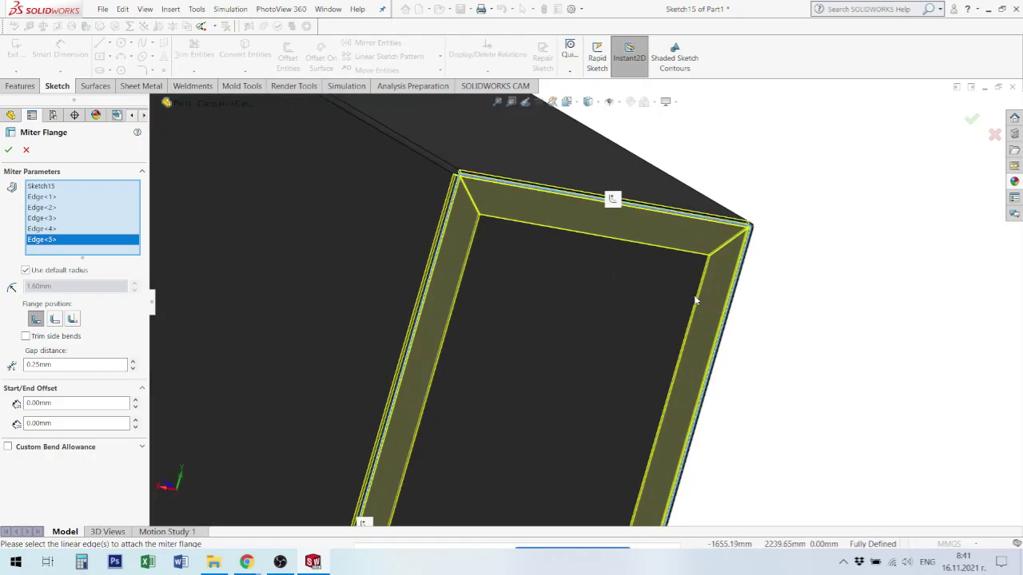
scroll(621, 434, "up", 4)
middle_click_drag(621, 434, 644, 255)
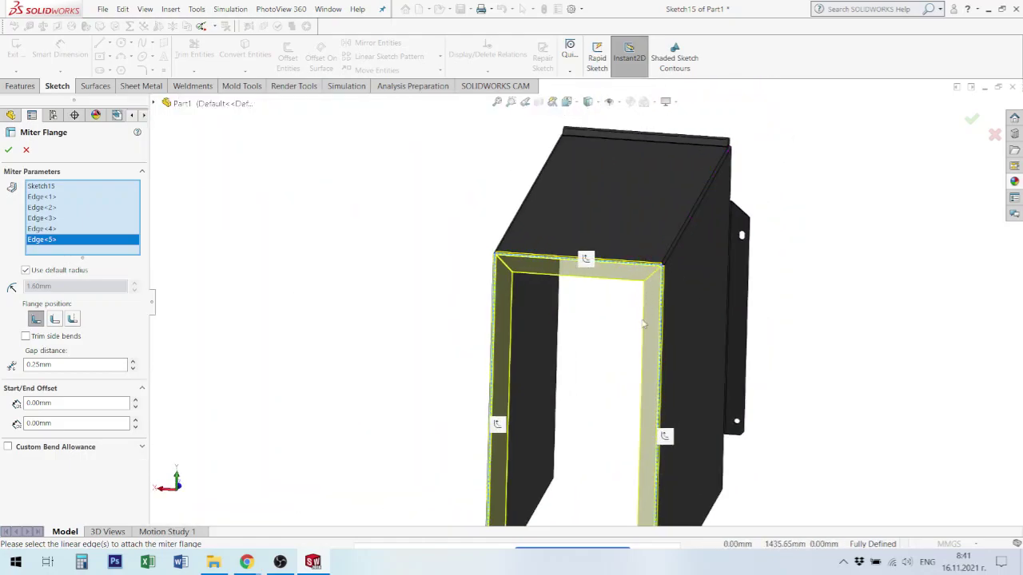
scroll(627, 349, "down", 1)
scroll(628, 340, "up", 1)
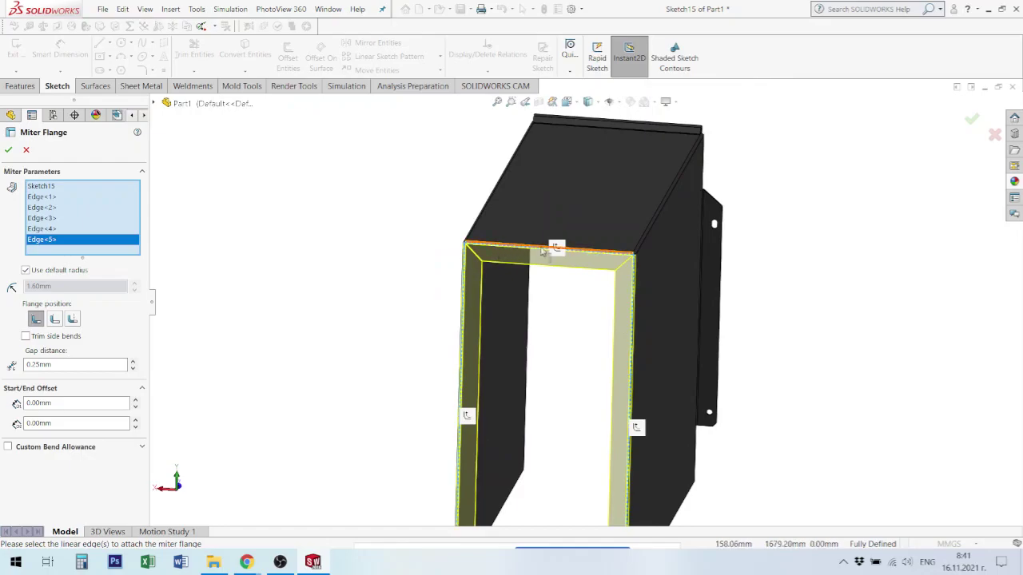
scroll(627, 463, "up", 2)
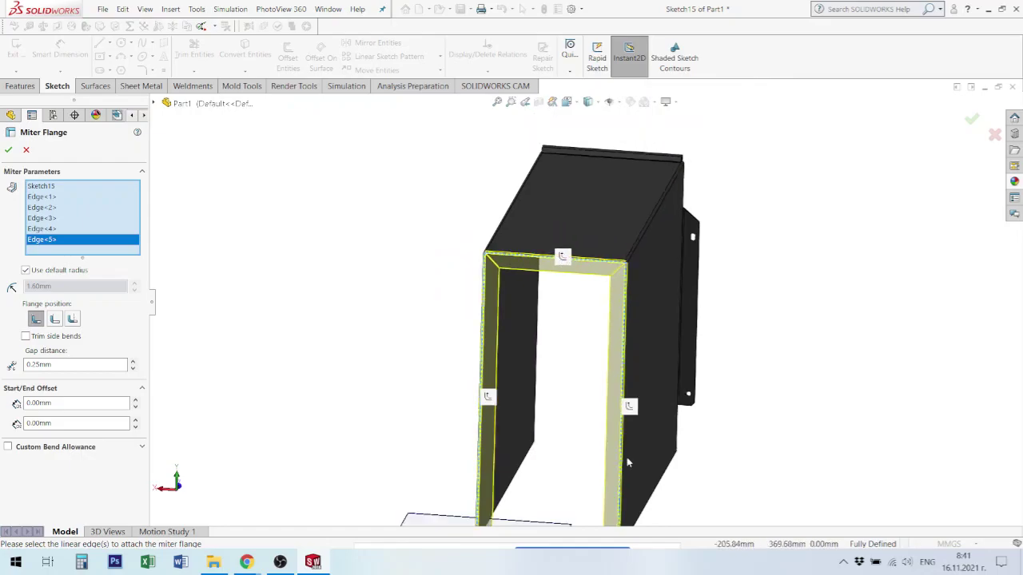
scroll(627, 461, "up", 1)
scroll(624, 459, "down", 1)
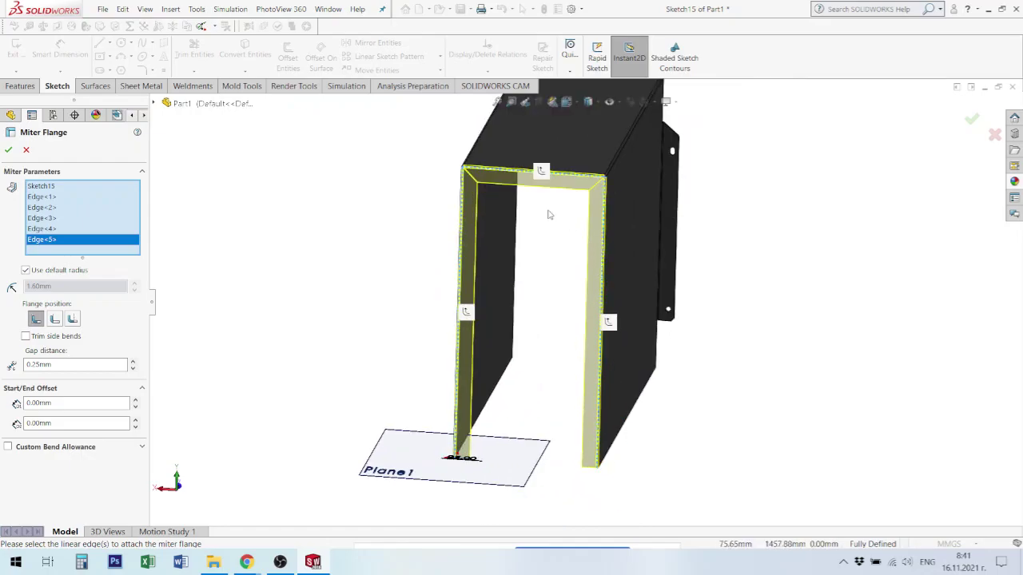
scroll(549, 214, "down", 3)
scroll(628, 184, "down", 3)
scroll(635, 209, "down", 2)
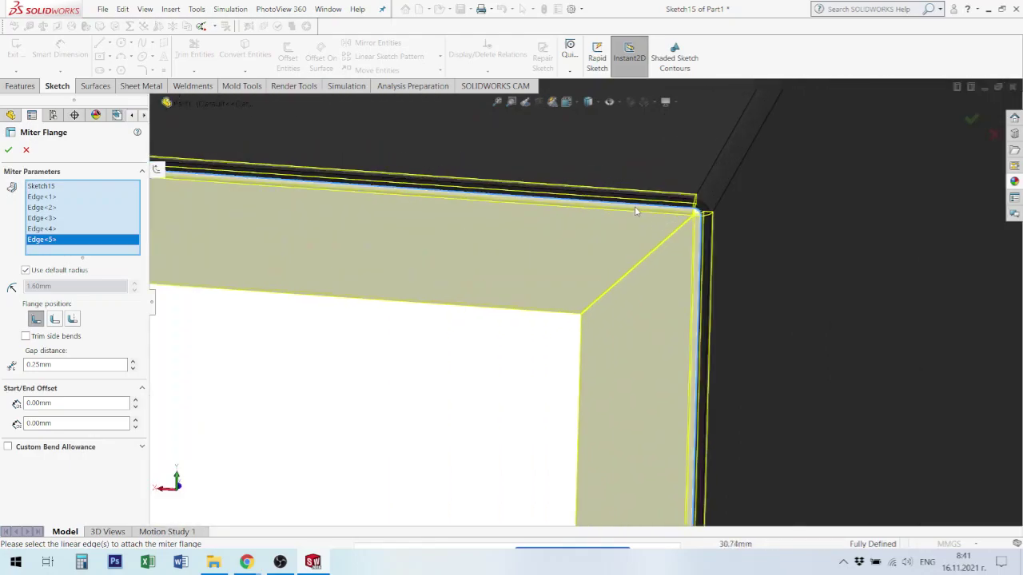
scroll(640, 224, "down", 1)
scroll(675, 228, "down", 1)
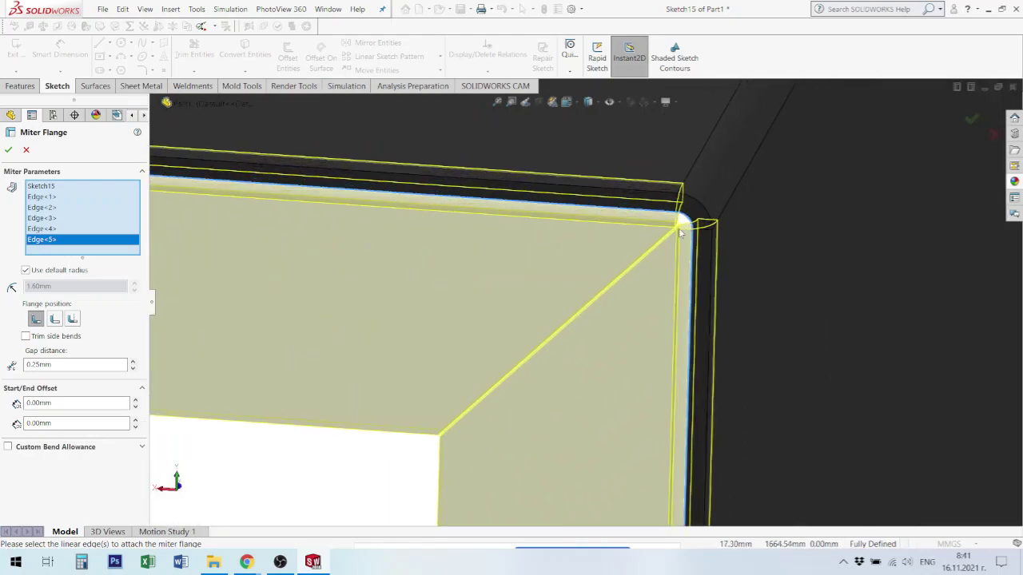
scroll(668, 185, "down", 2)
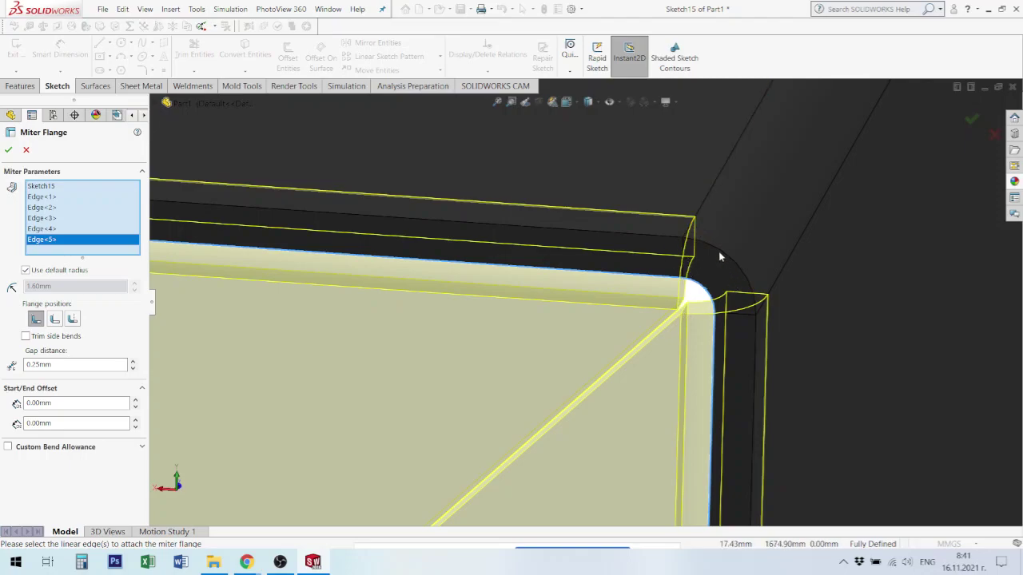
Inspect the miter corner and create Miter Flange1 with a 1.00 mm gap
middle_click_drag(718, 251, 717, 232)
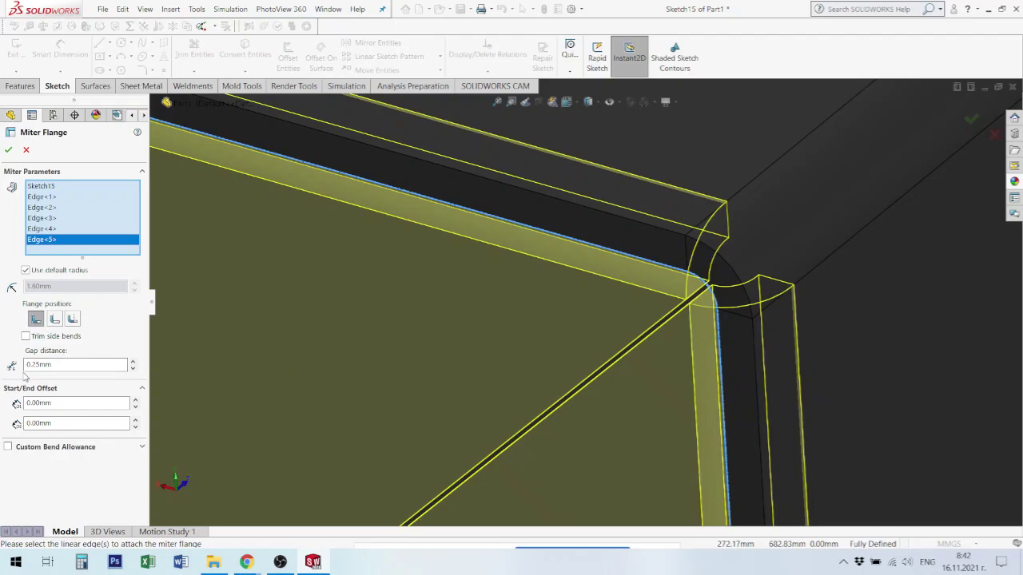
scroll(683, 334, "up", 2)
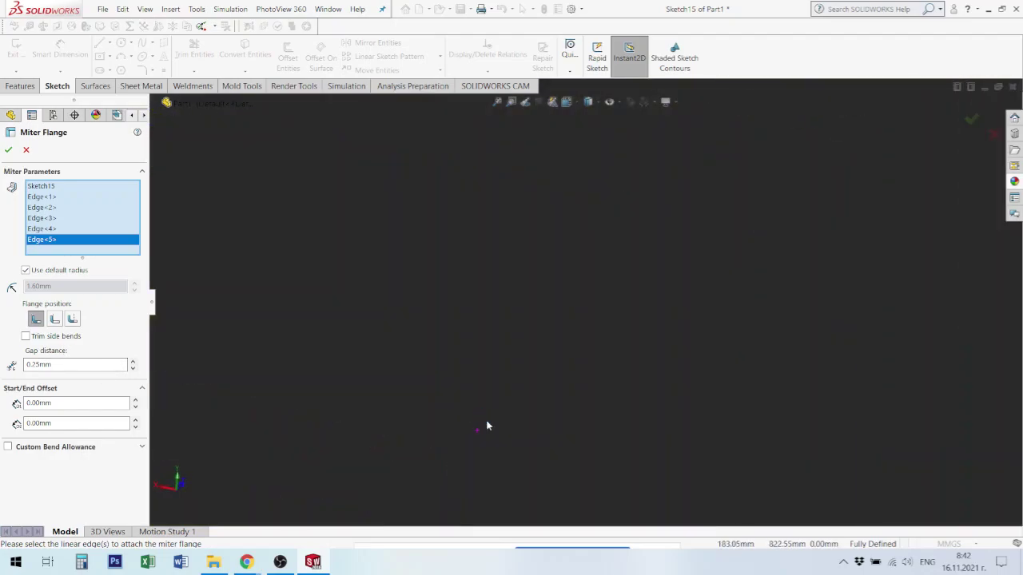
scroll(869, 319, "up", 3)
scroll(604, 212, "down", 3)
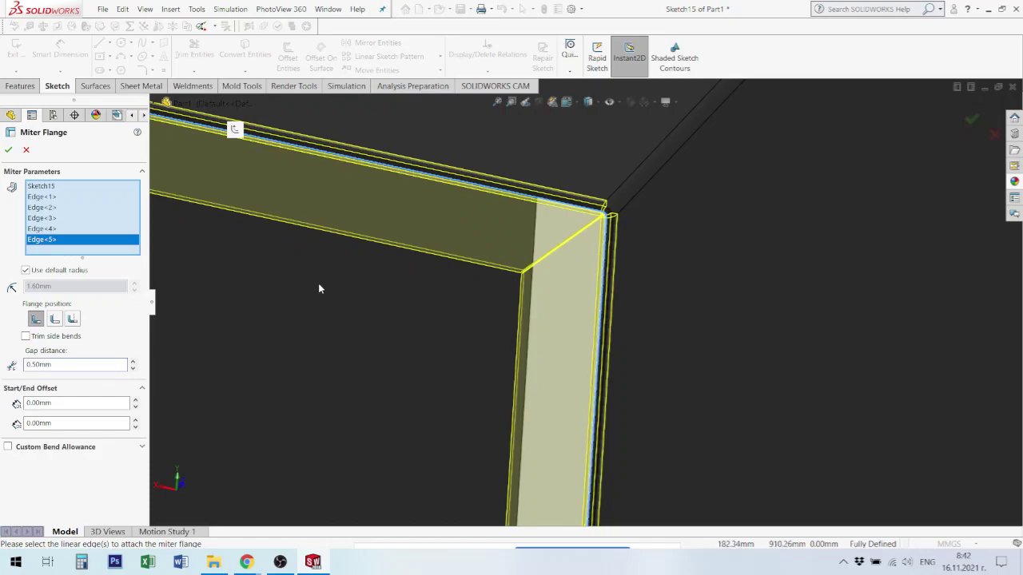
scroll(543, 272, "down", 3)
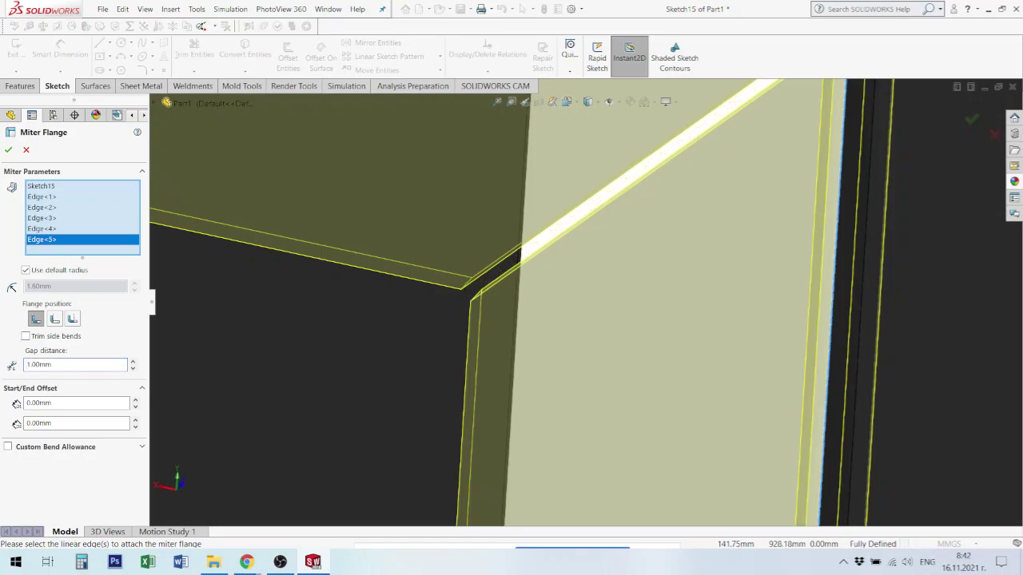
left_click(10, 151)
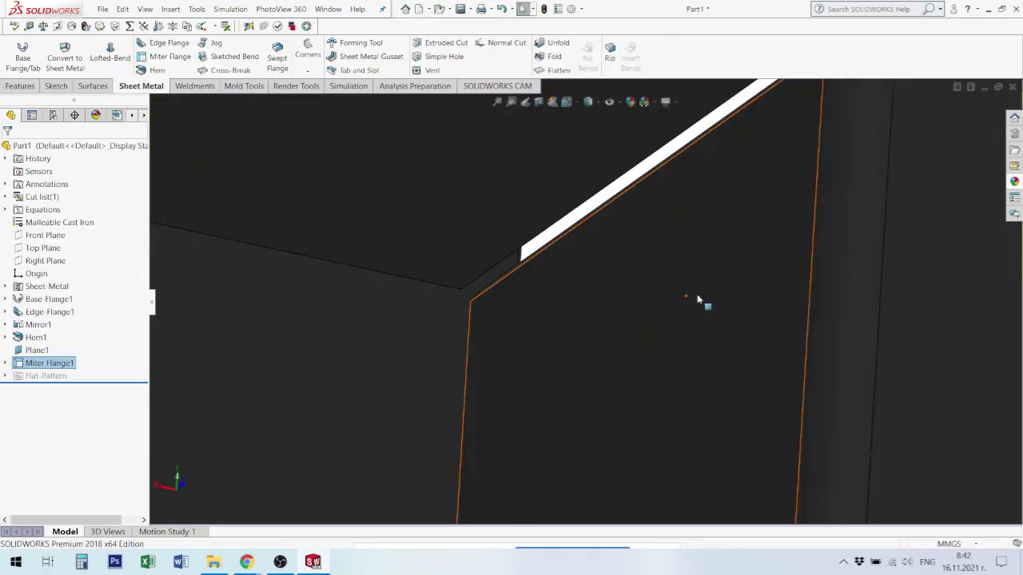
Select the narrow vertical flange face and the hem-to-box edge
scroll(695, 280, "up", 5)
scroll(700, 200, "down", 2)
scroll(703, 170, "up", 1)
scroll(708, 247, "down", 2)
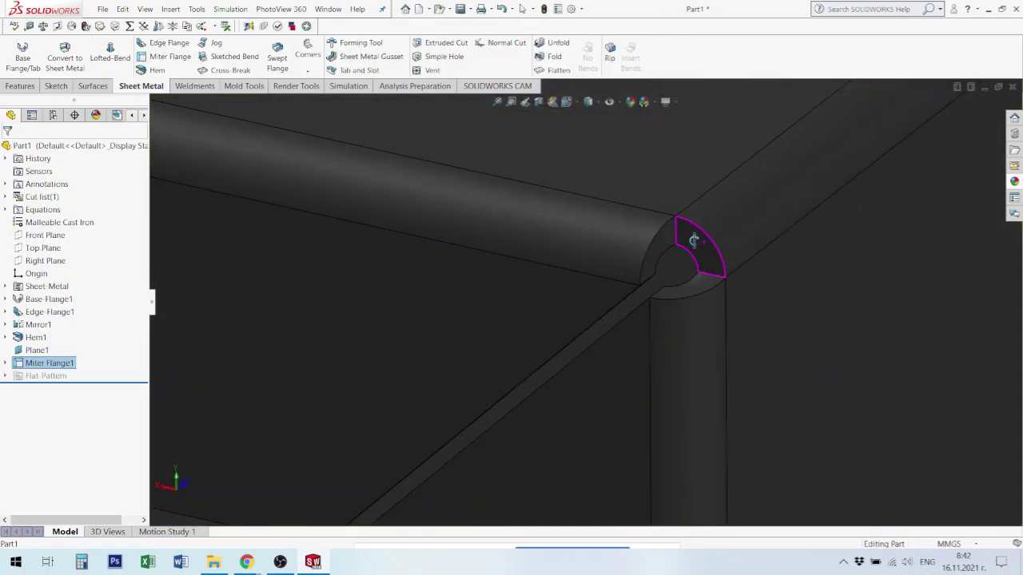
scroll(694, 275, "up", 2)
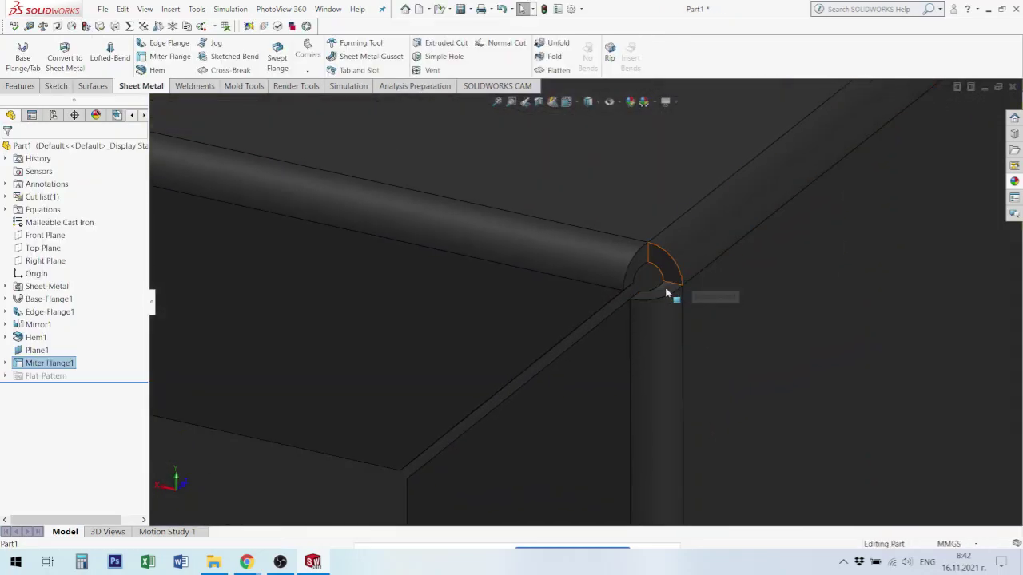
mouse_move(688, 309)
middle_mouse_down()
mouse_move(572, 415)
mouse_move(664, 390)
middle_mouse_up()
left_click(571, 415)
scroll(777, 313, "up", 3)
scroll(778, 313, "up", 2)
mouse_move(767, 292)
middle_mouse_down()
mouse_move(658, 281)
mouse_move(583, 381)
middle_mouse_up()
scroll(746, 274, "down", 5)
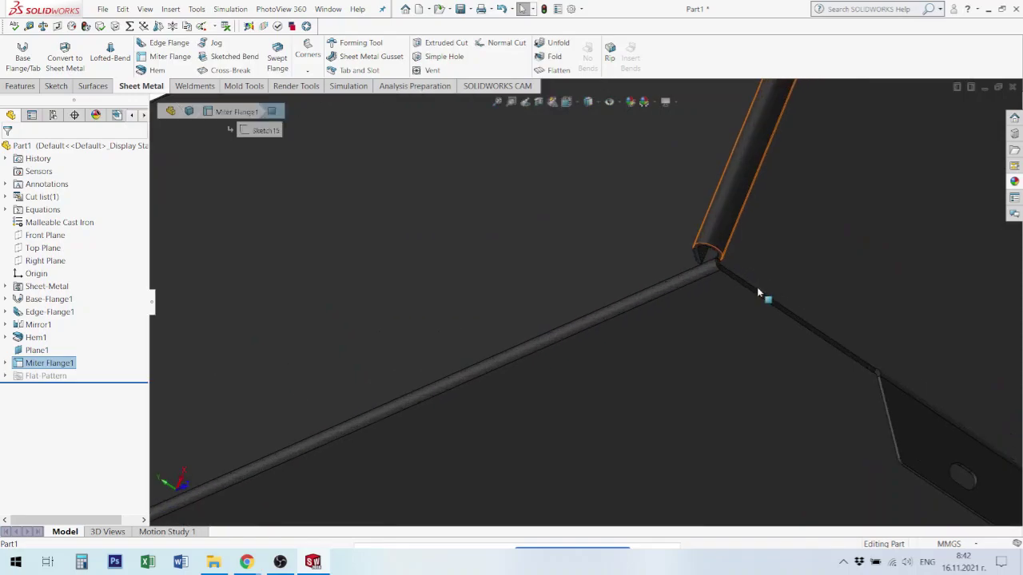
left_click(757, 297)
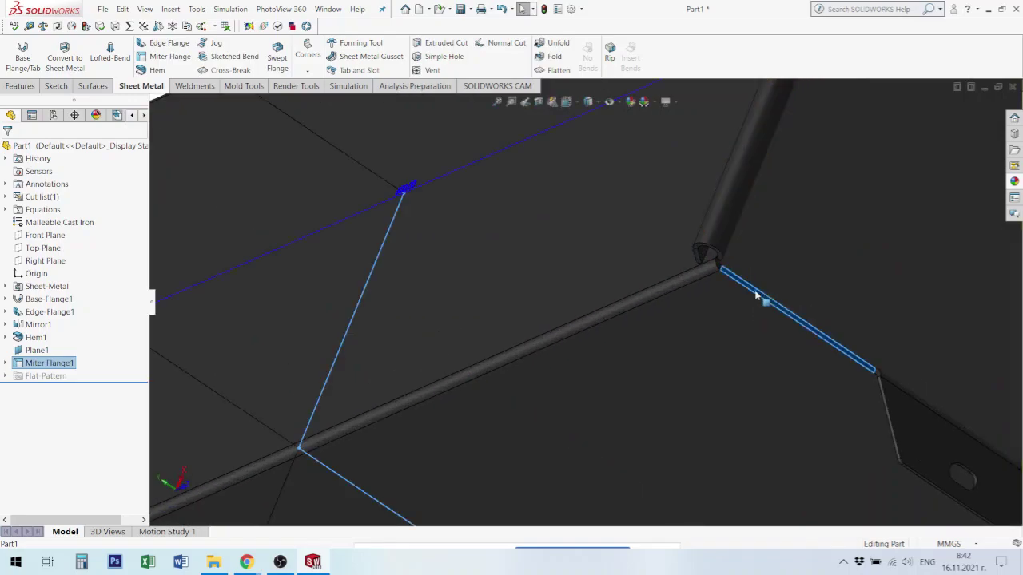
Measure the two parallel faces as 600 mm apart, then close Measure
left_click(28, 25)
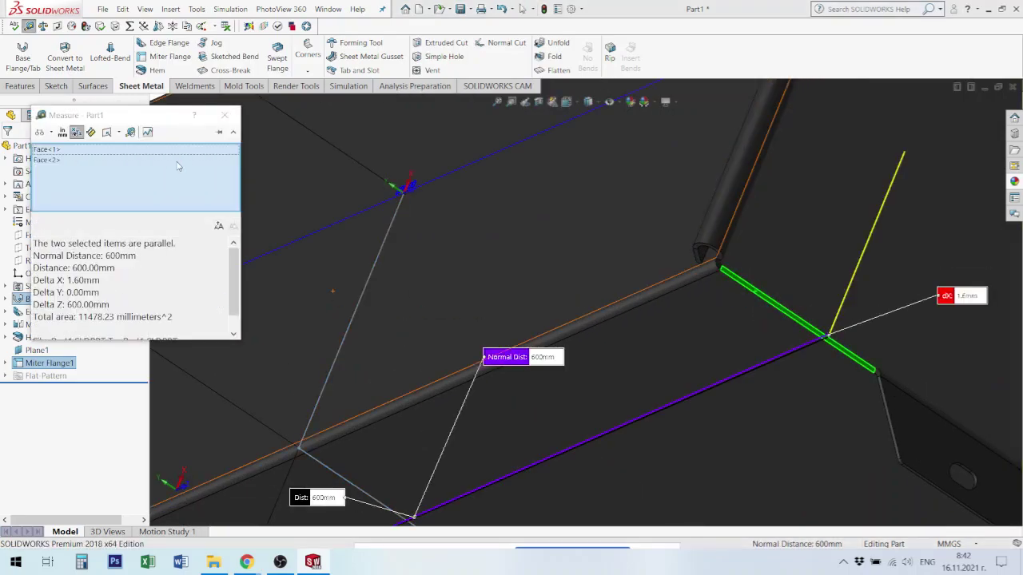
double_click(82, 293)
scroll(714, 319, "up", 3)
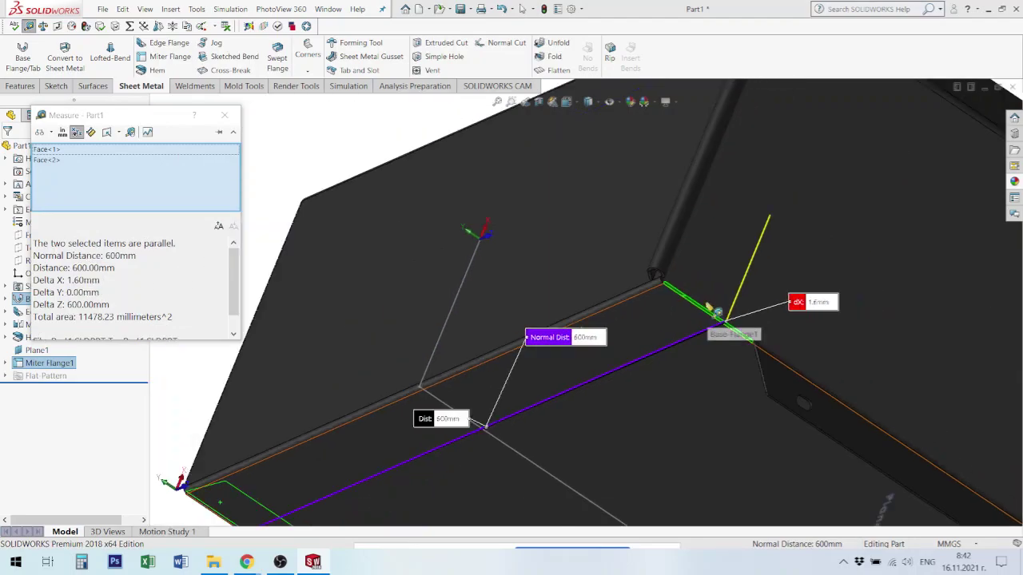
key("Escape")
Orbit to a top-front view of the enclosure and select Plane1
mouse_move(476, 358)
middle_mouse_down()
mouse_move(766, 354)
mouse_move(496, 392)
middle_mouse_up()
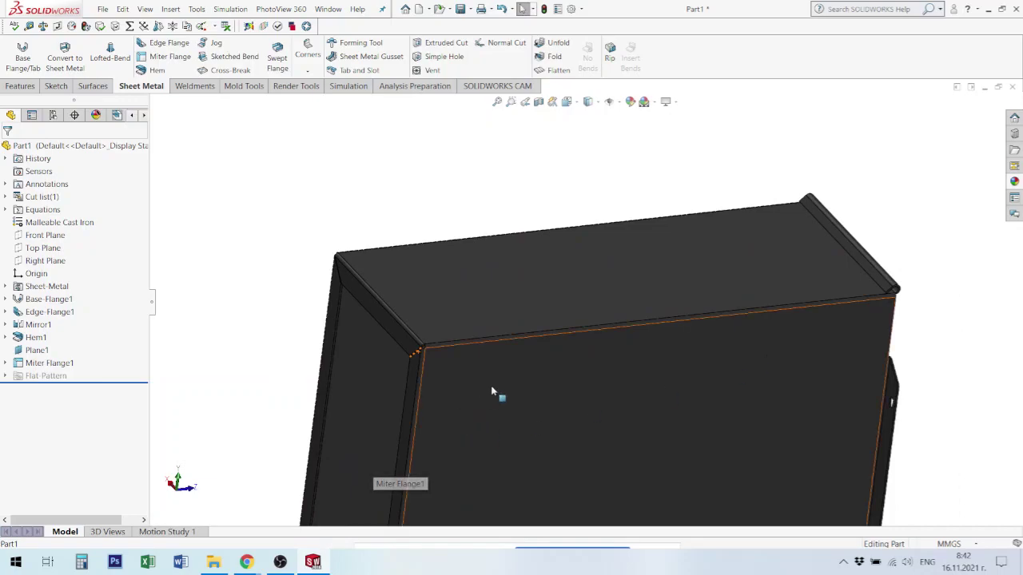
scroll(450, 400, "up", 3)
scroll(491, 424, "up", 2)
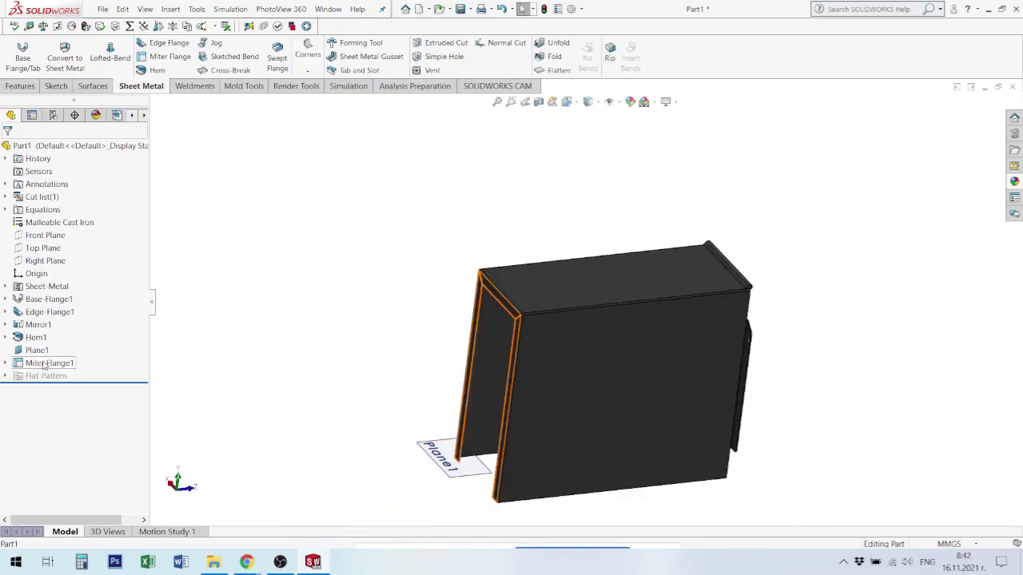
scroll(402, 434, "down", 2)
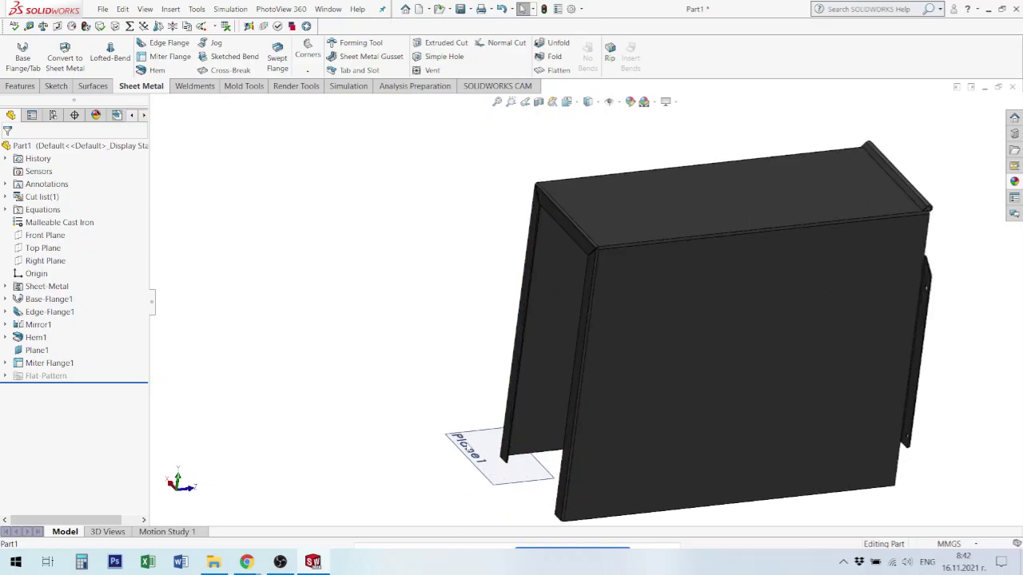
left_click(469, 448)
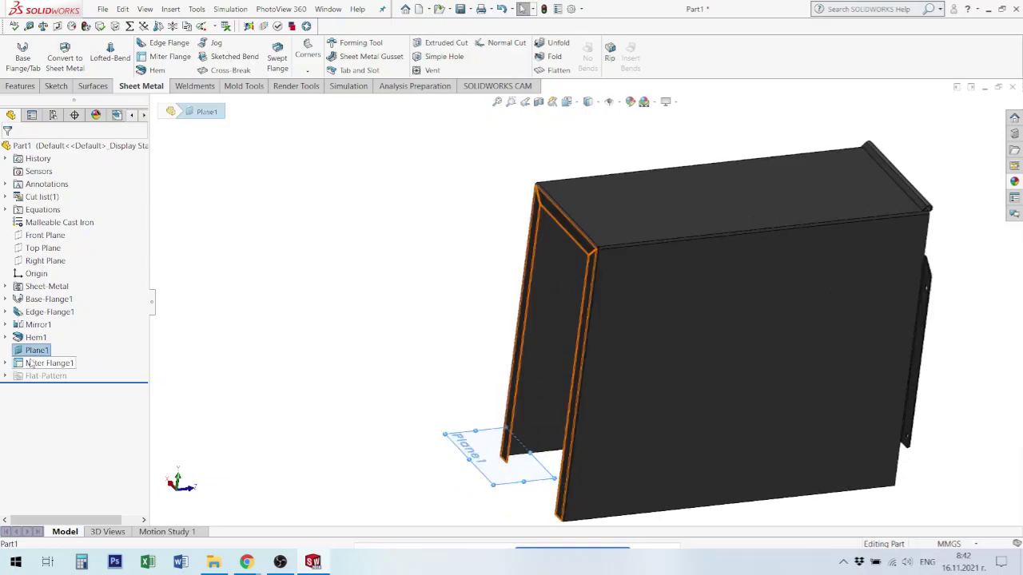
Hide Plane1 and reorient the part toward the miter flange
right_click(37, 355)
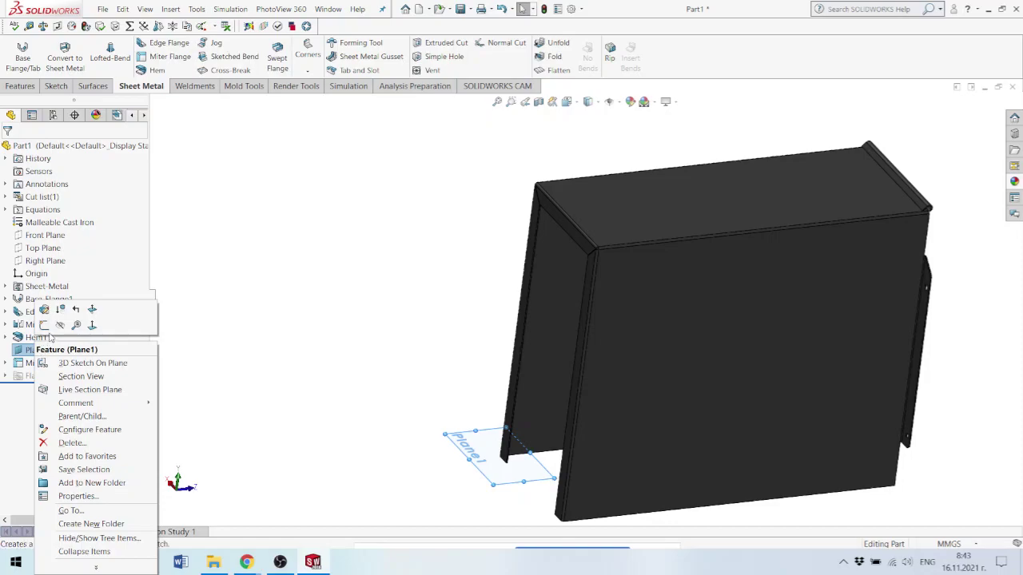
left_click(60, 325)
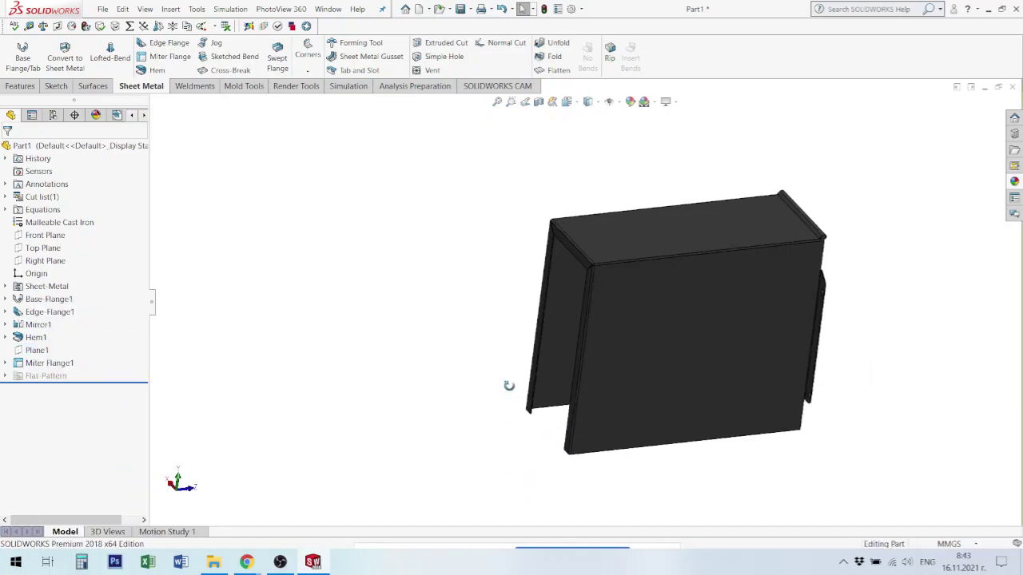
middle_click_drag(514, 465, 575, 388)
scroll(681, 351, "down", 3)
scroll(680, 351, "down", 3)
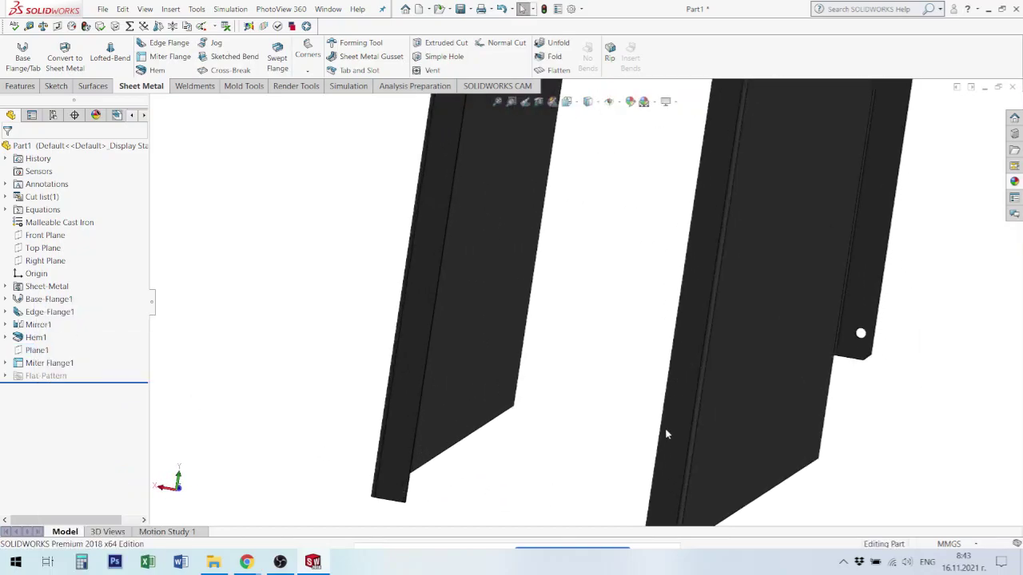
Start Sketch16 on the miter flange face
left_click(697, 339)
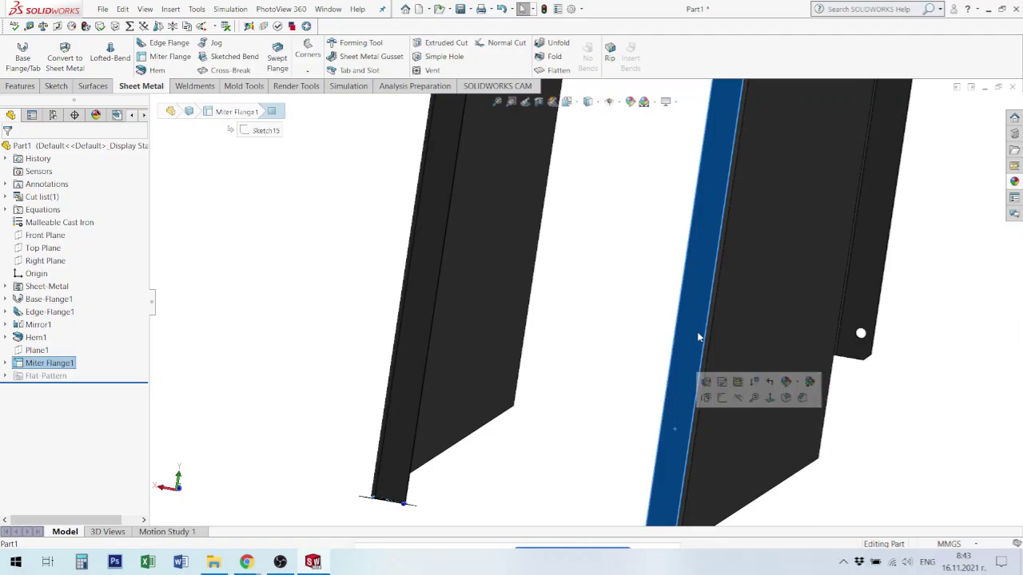
mouse_move(683, 336)
middle_mouse_down()
mouse_move(632, 440)
mouse_move(685, 309)
middle_mouse_up()
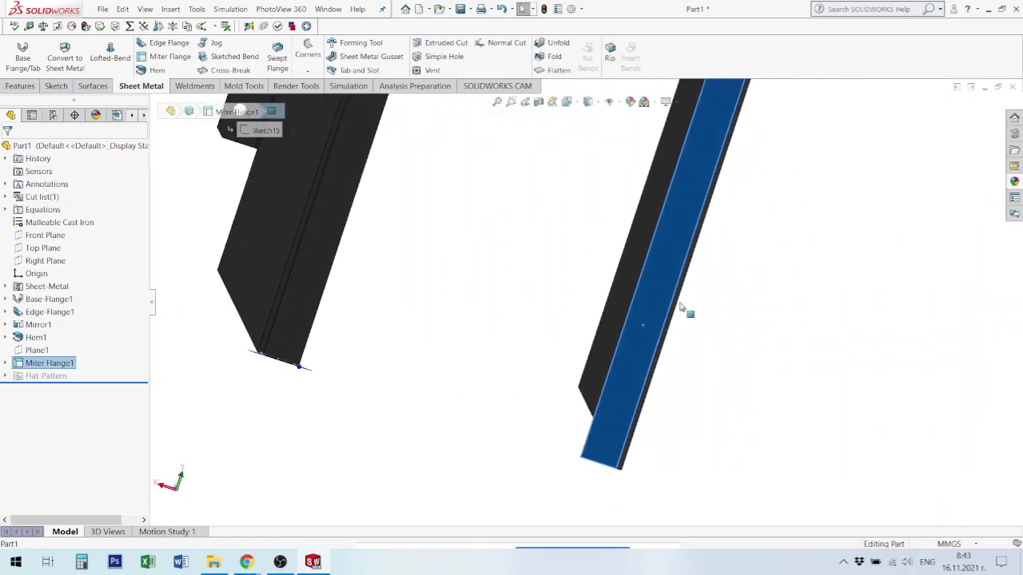
middle_click_drag(685, 256, 619, 347)
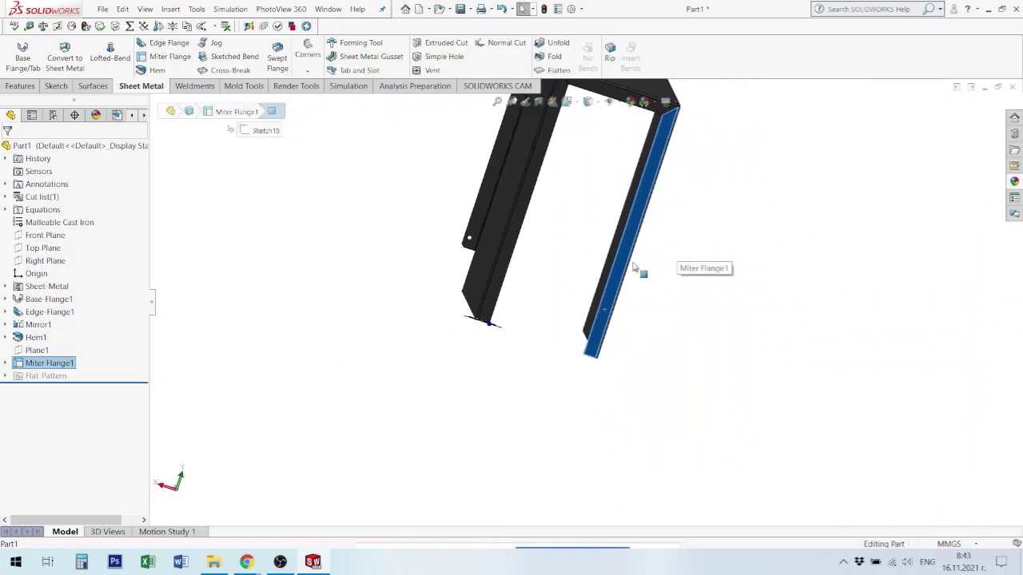
mouse_move(639, 269)
middle_mouse_down()
mouse_move(533, 279)
mouse_move(603, 360)
mouse_move(603, 338)
middle_mouse_up()
scroll(580, 291, "down", 2)
scroll(519, 349, "down", 3)
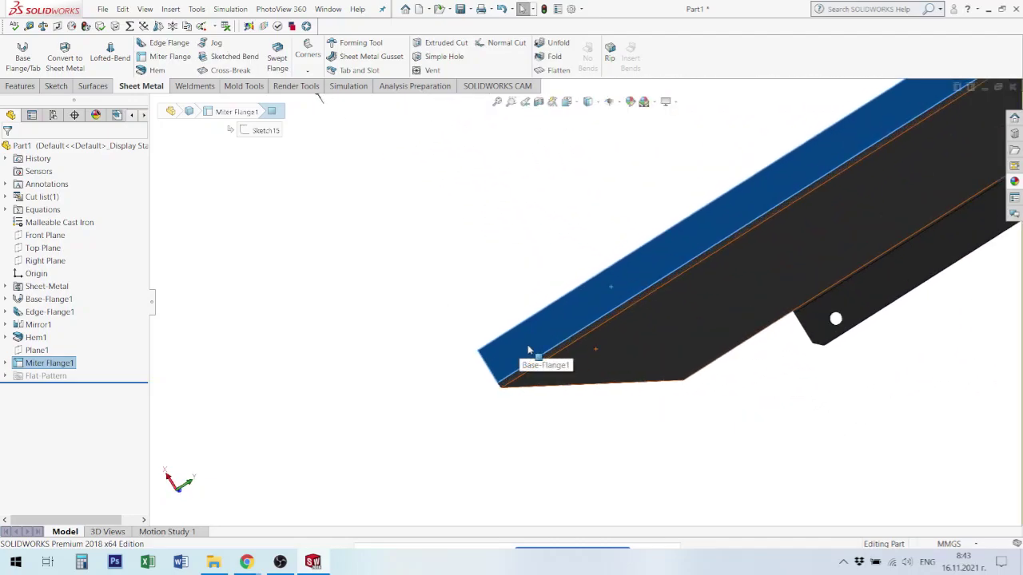
left_click(527, 348)
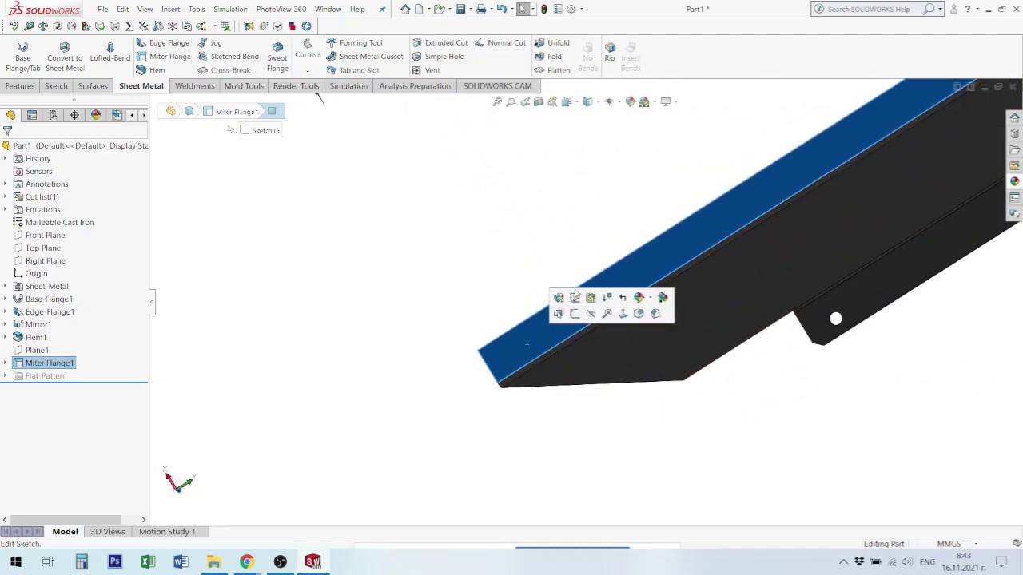
left_click(574, 315)
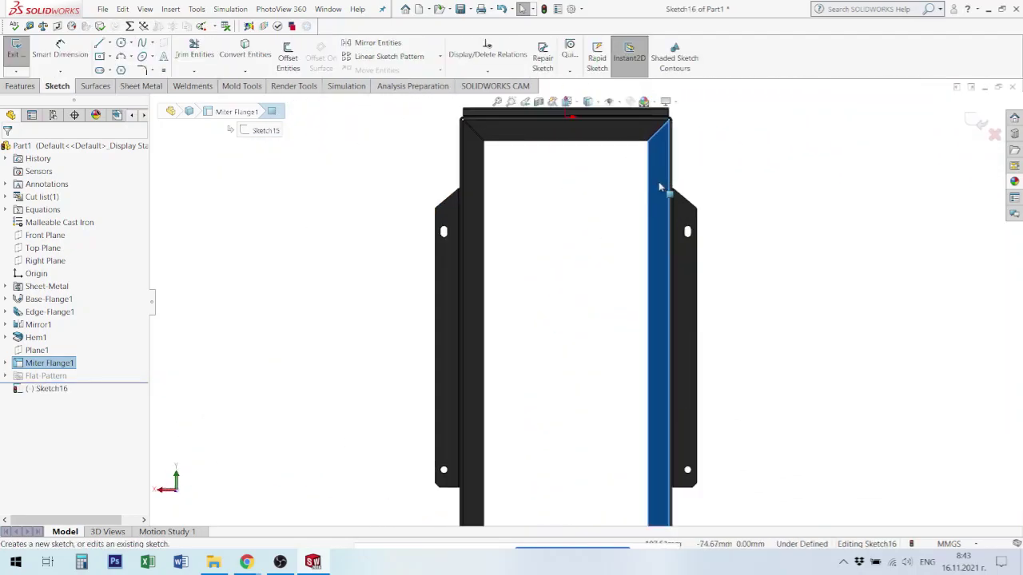
Draw a circle of about 5.18 mm radius near the miter flange's lower end
left_click(121, 42)
scroll(671, 459, "up", 2)
scroll(643, 467, "down", 4)
scroll(533, 428, "down", 3)
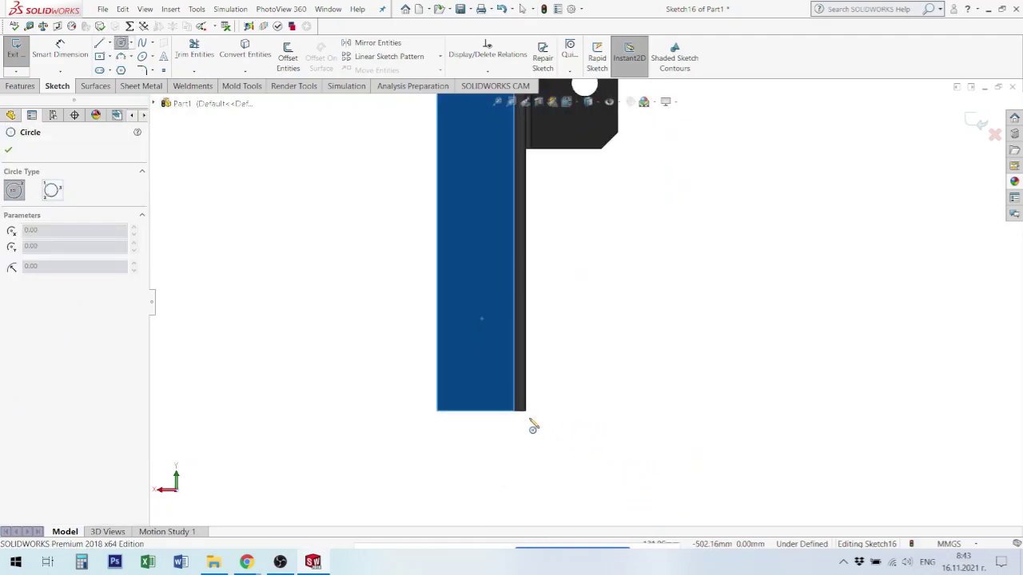
left_click_drag(473, 372, 481, 375)
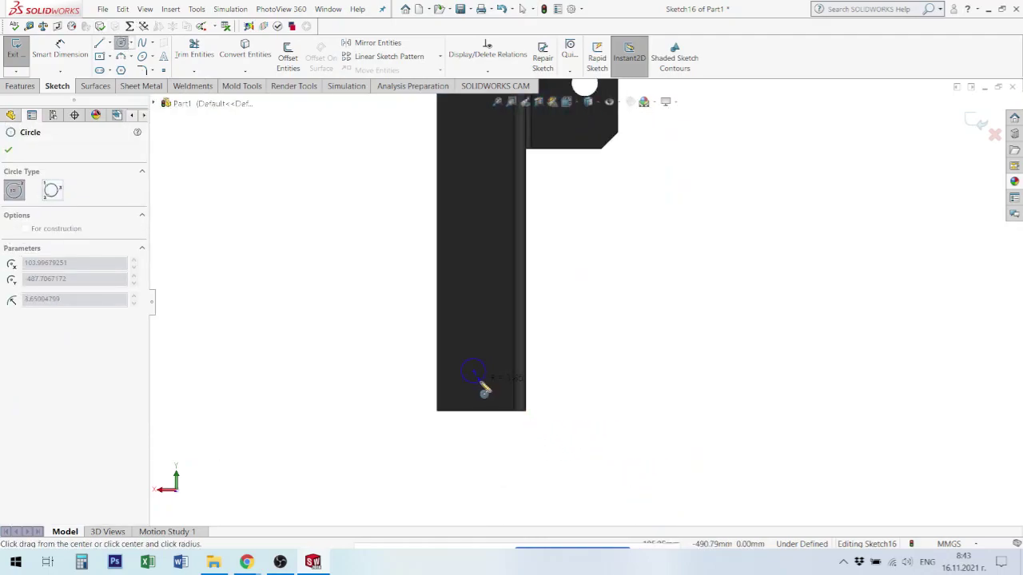
key("Escape")
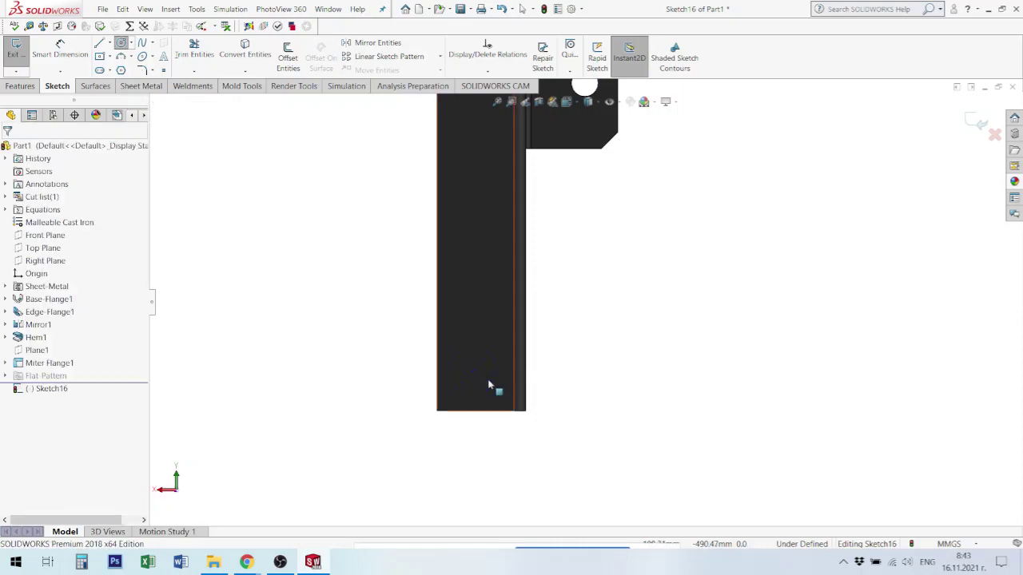
left_click(122, 42)
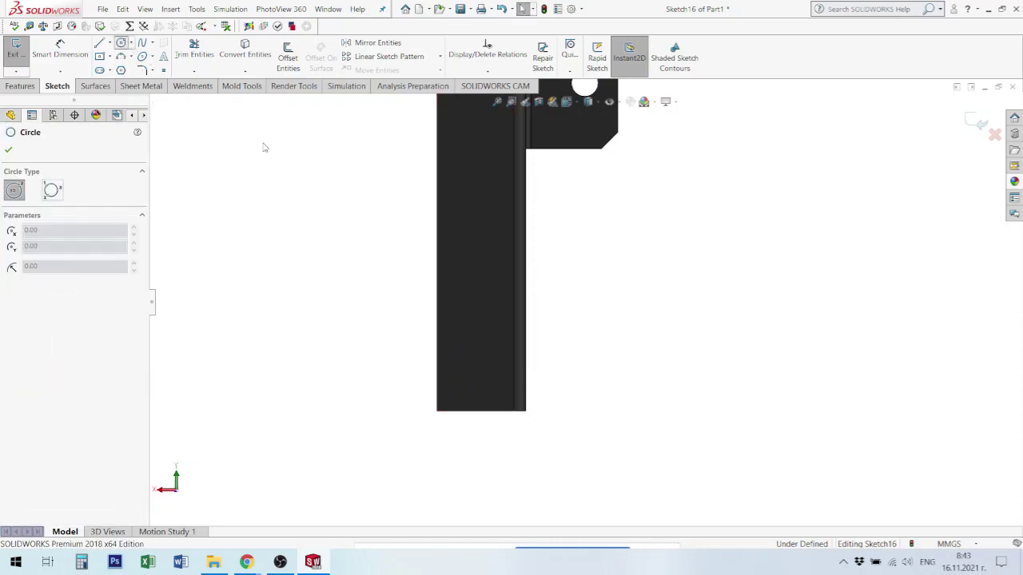
left_click_drag(482, 376, 484, 380)
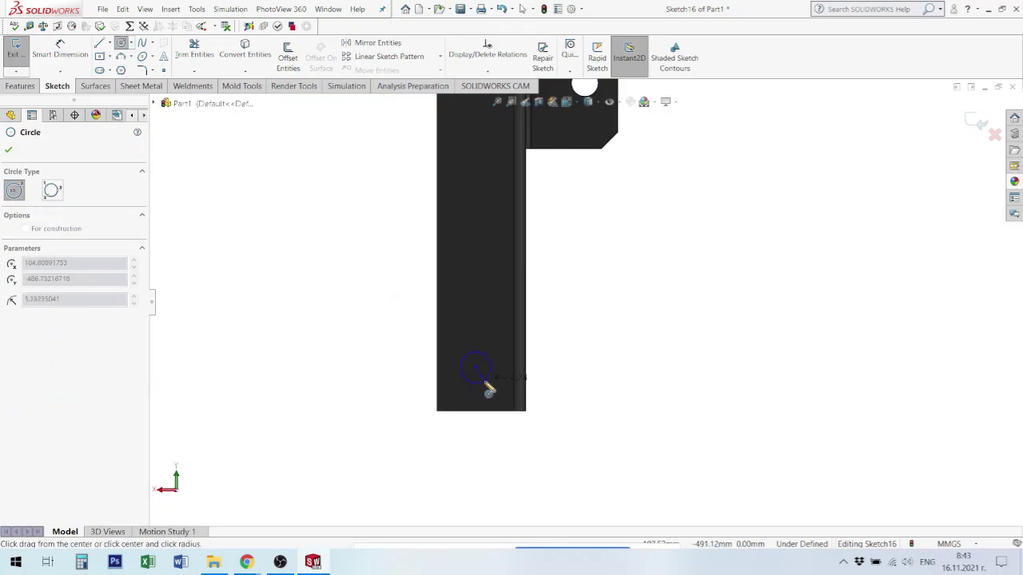
left_click(484, 385)
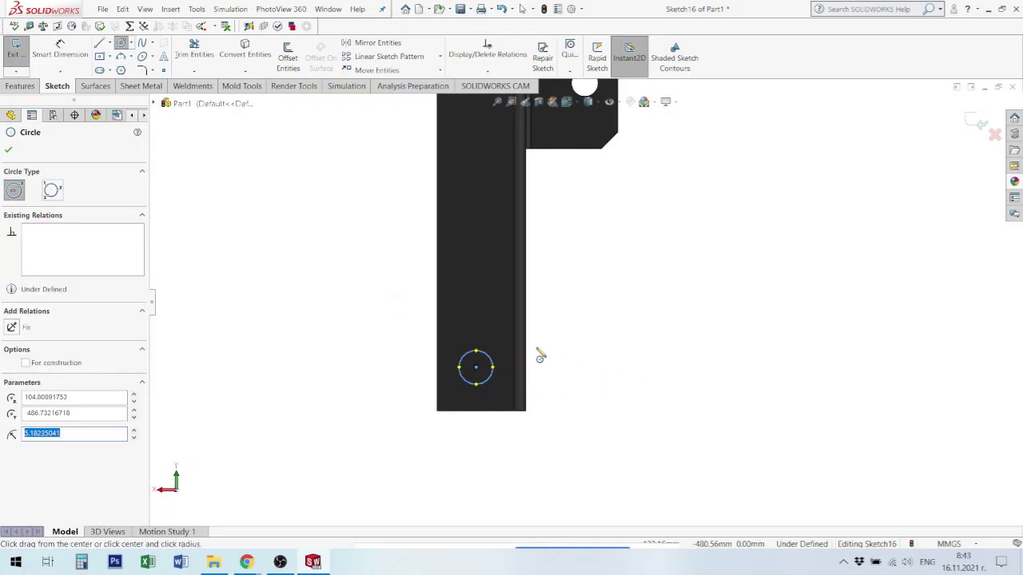
key("Escape")
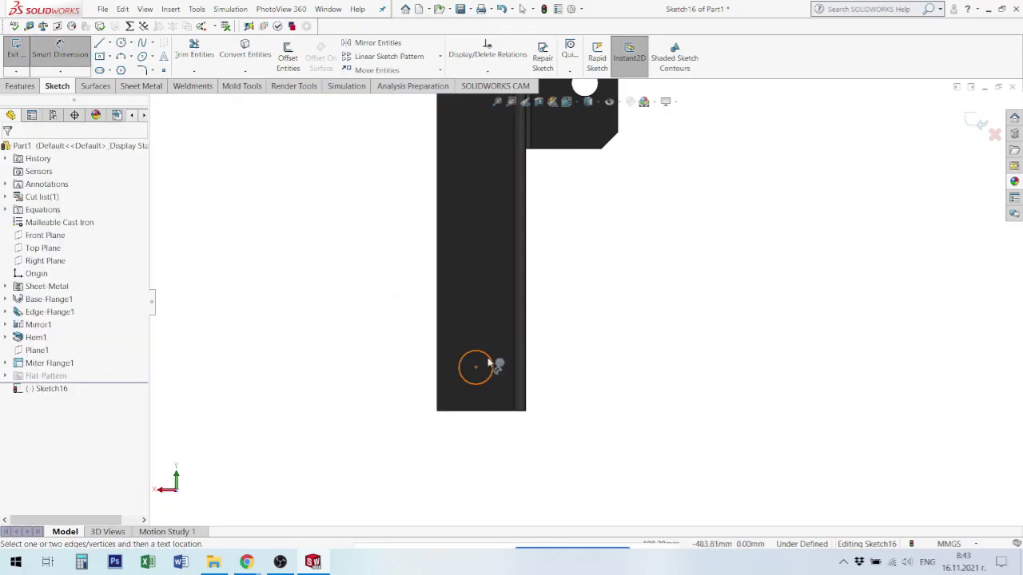
Dimension the hole circle as Ø5.20 and 10 mm from the flange's left edge
left_click(493, 361)
left_click(589, 315)
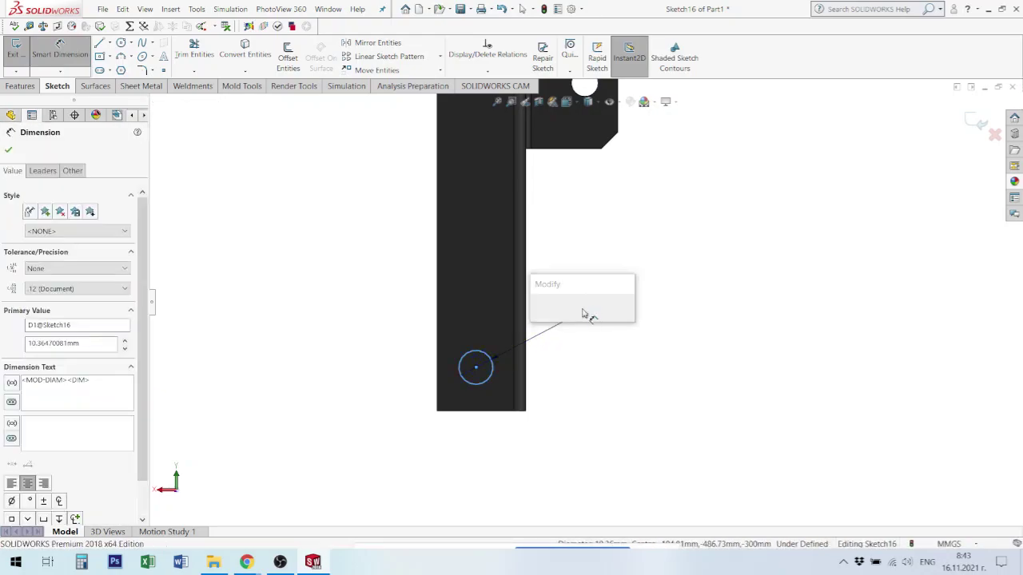
type("5.2")
key("Return")
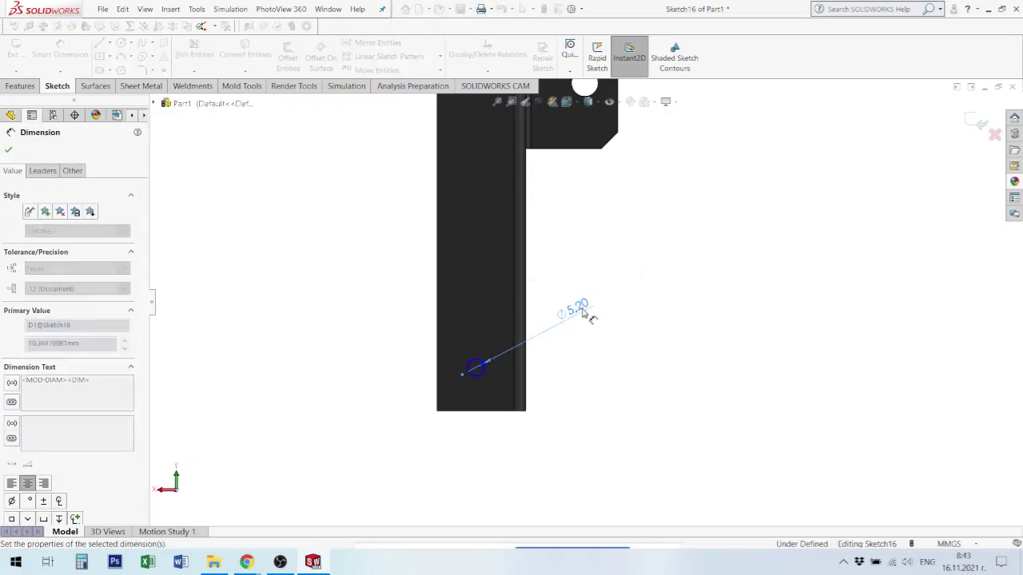
scroll(493, 392, "down", 3)
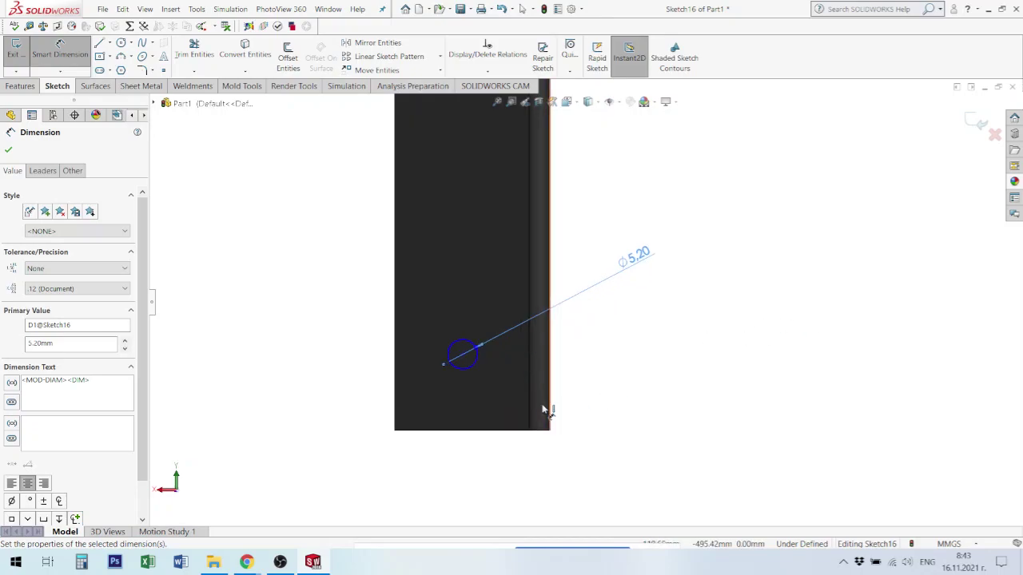
left_click(463, 355)
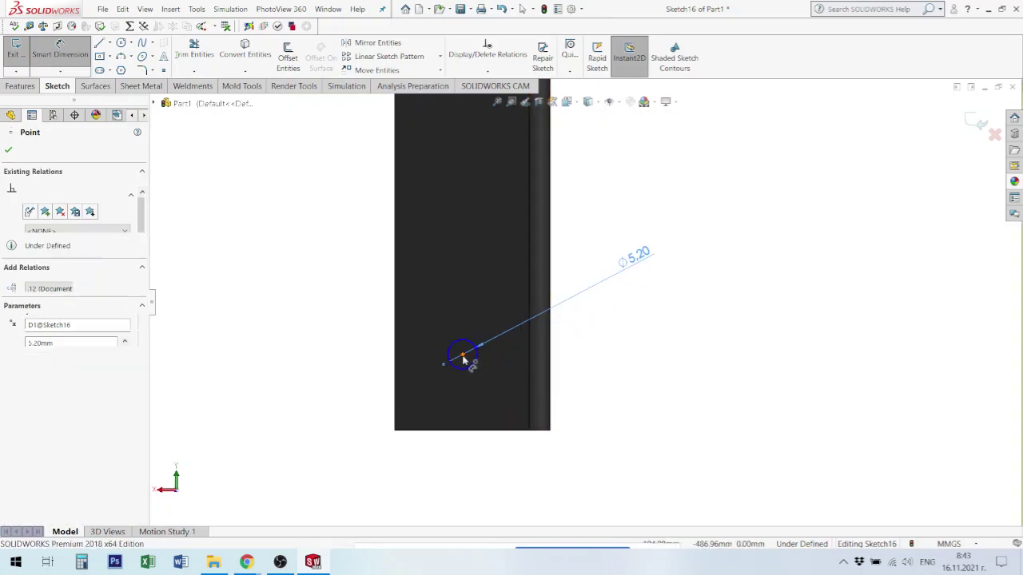
left_click(397, 349)
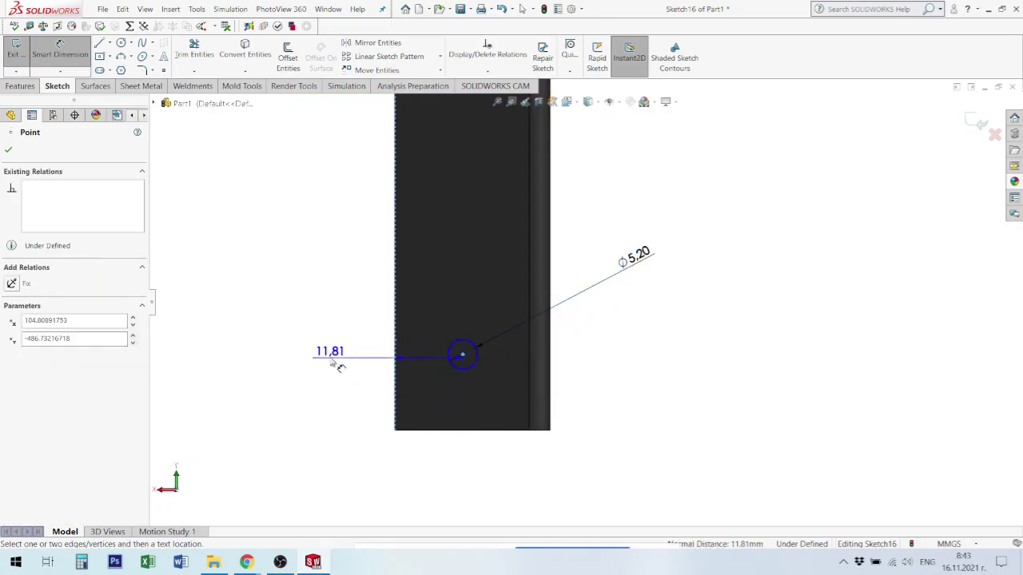
left_click(348, 292)
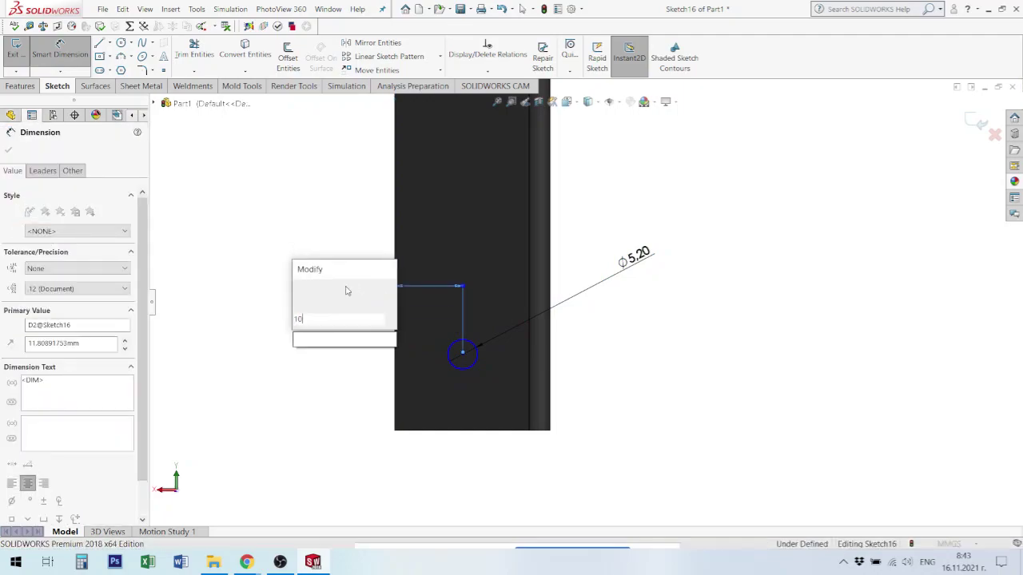
type("10")
key("Return")
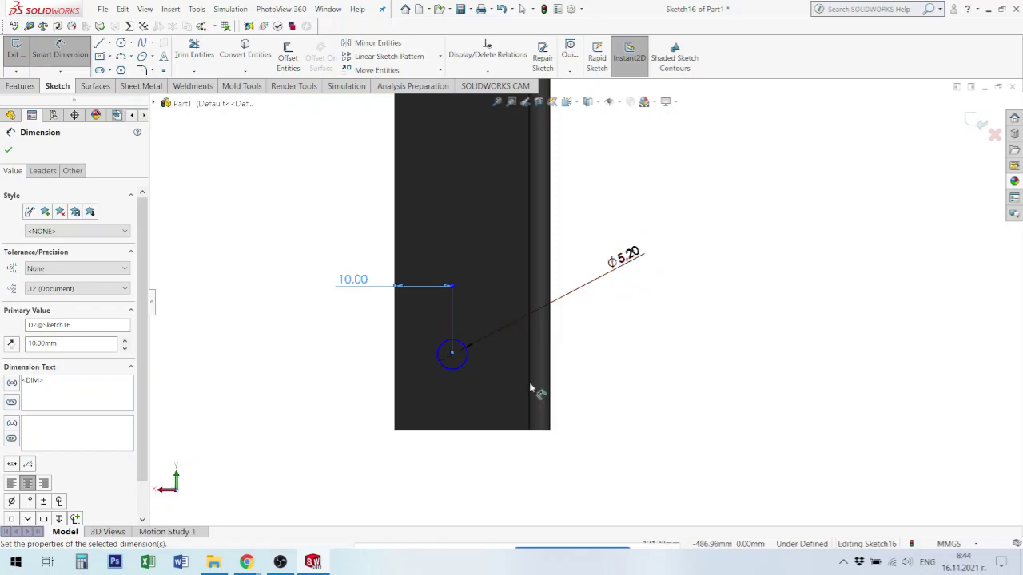
Dimension the hole centre 20 mm above the flange's bottom edge
left_click(451, 357)
key("Escape")
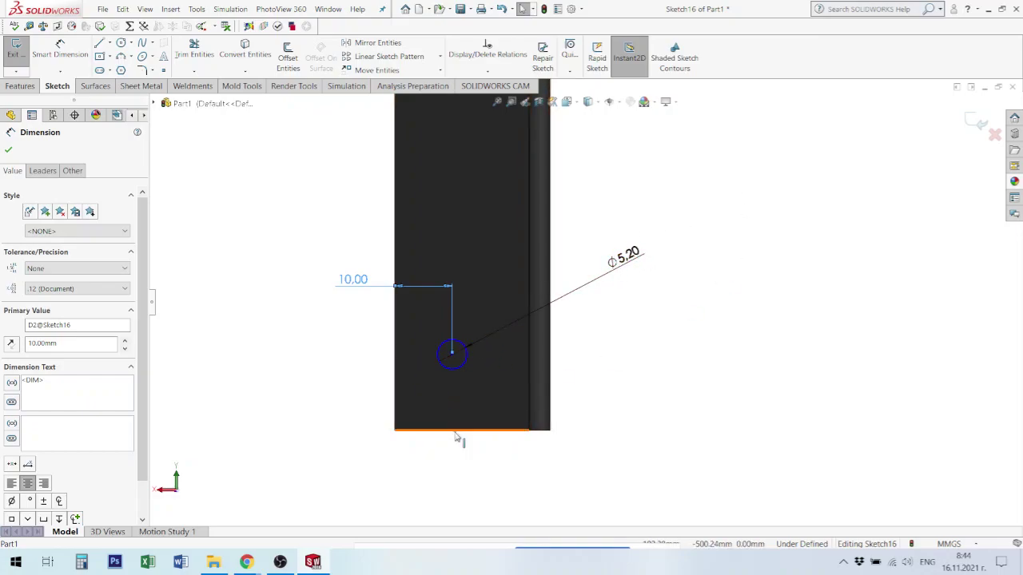
key("Escape")
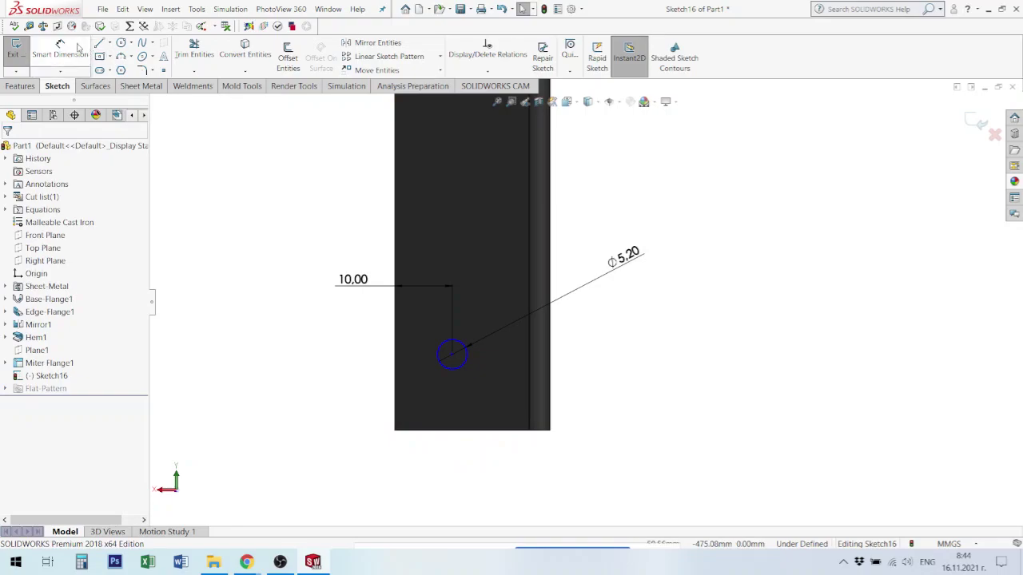
left_click(84, 68)
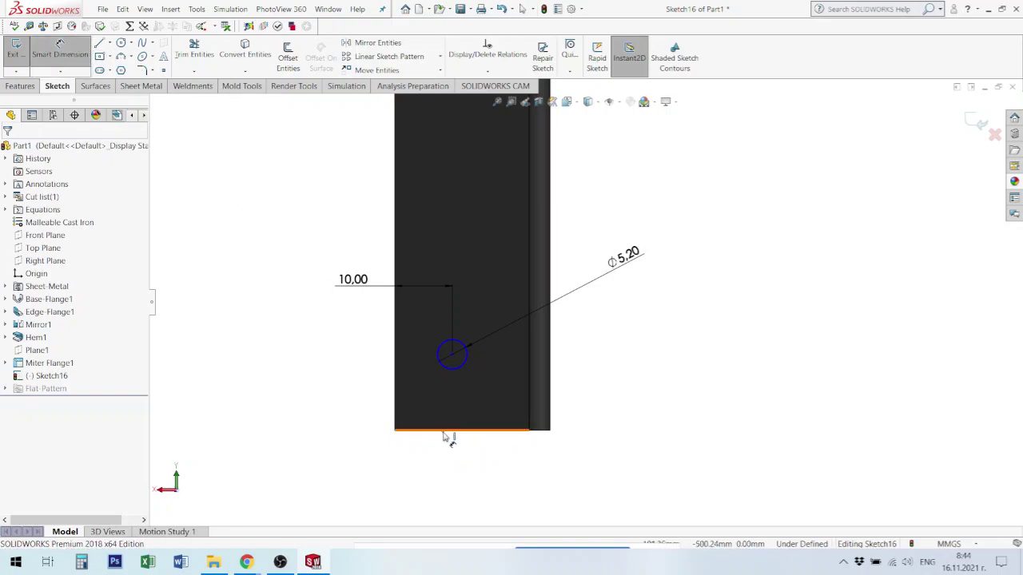
left_click(445, 430)
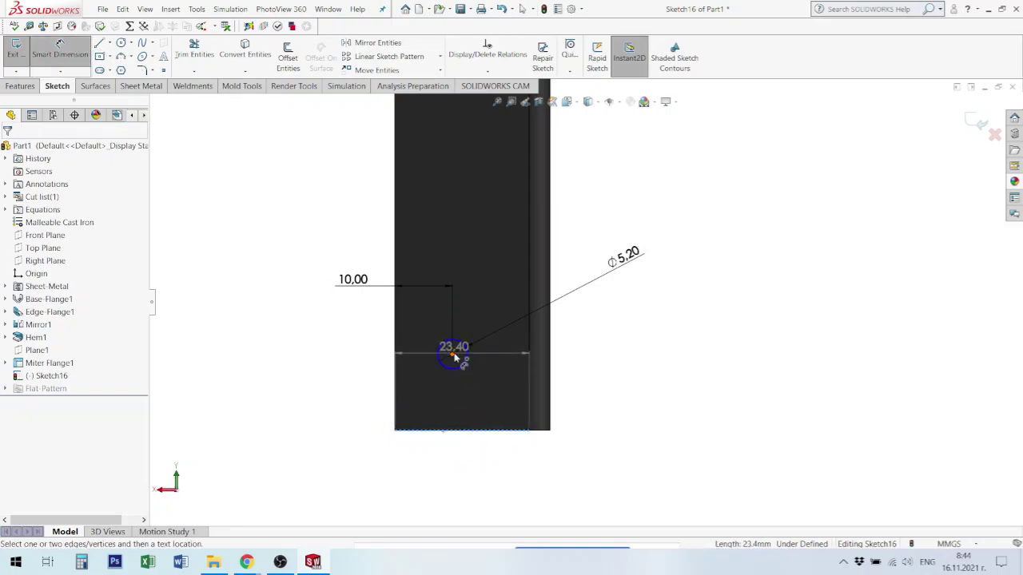
left_click(453, 354)
left_click(327, 367)
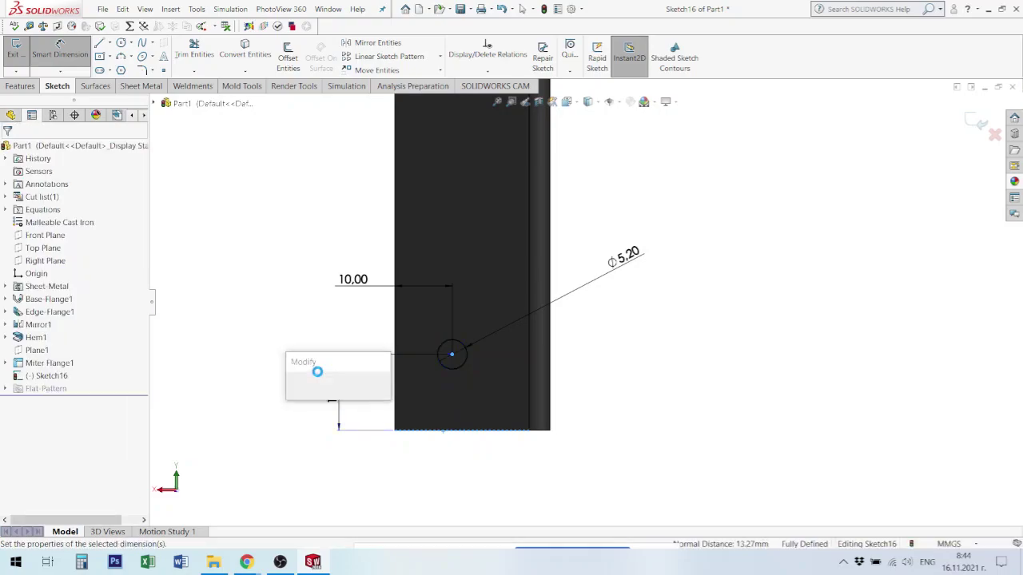
type("20")
key("Return")
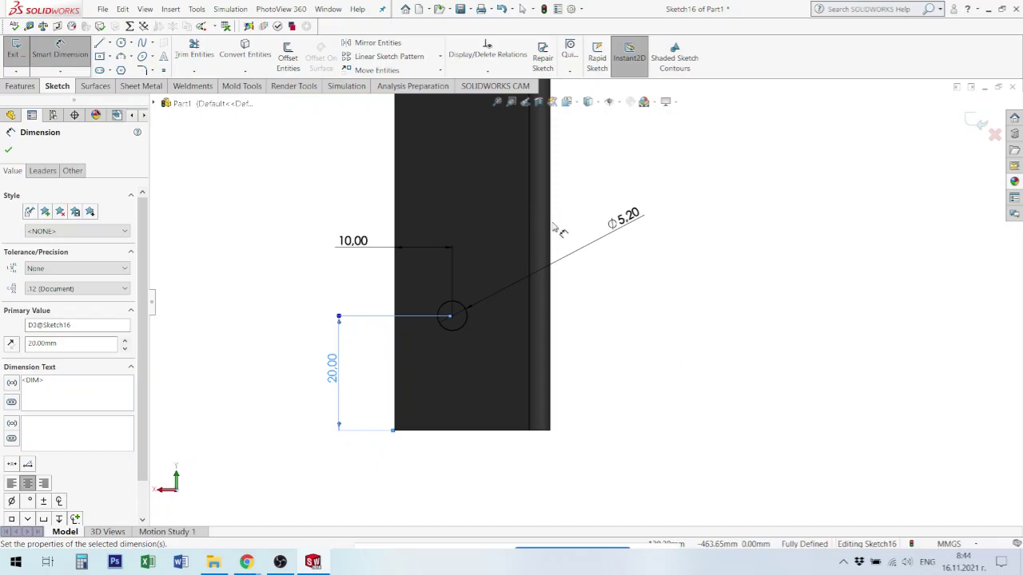
scroll(618, 283, "up", 2)
scroll(616, 256, "up", 1)
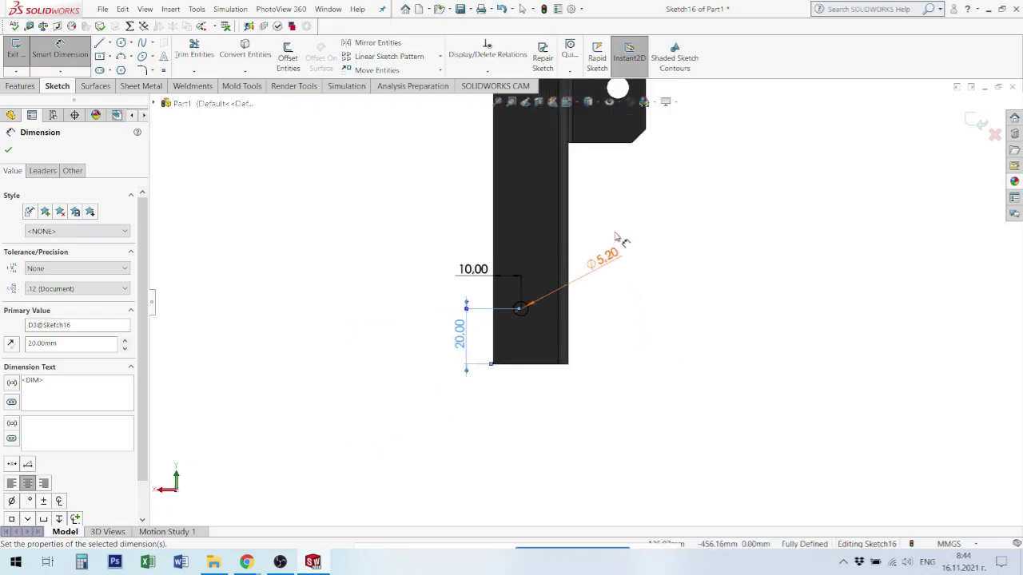
scroll(628, 204, "up", 1)
scroll(627, 204, "down", 2)
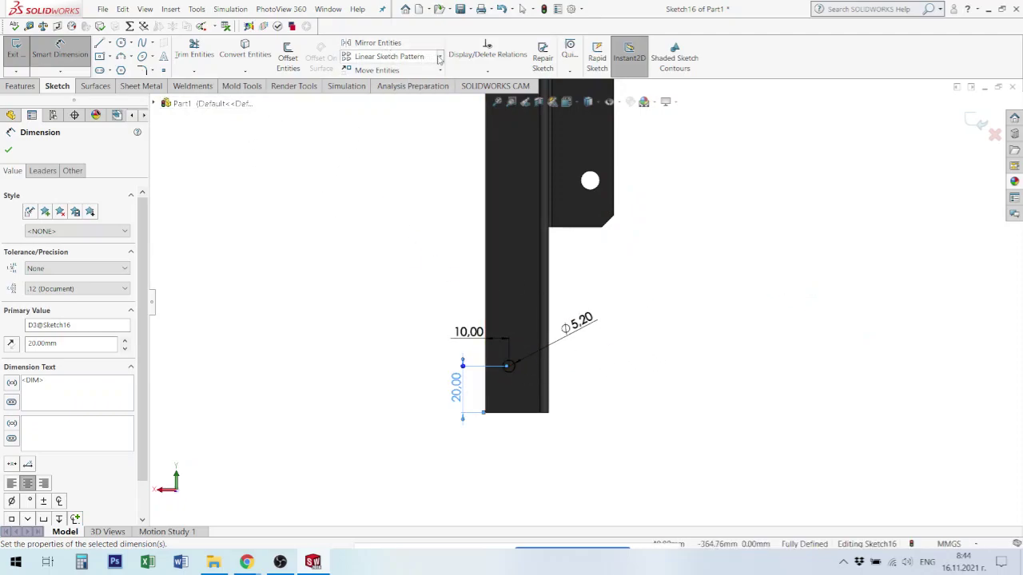
Pattern the hole circle linearly: 1 instance in Direction 1, 5 in Direction 2
left_click(411, 58)
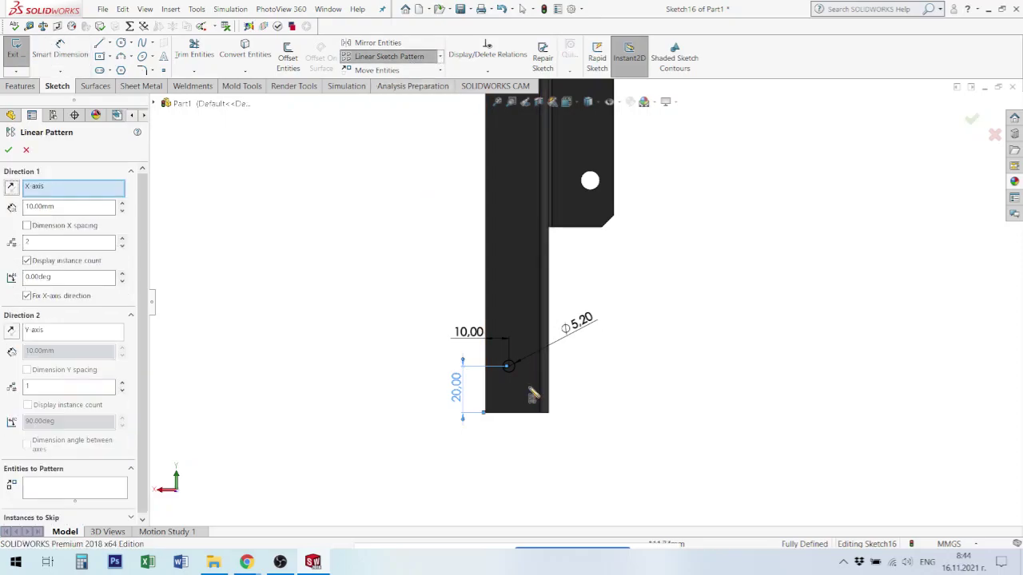
left_click(518, 374)
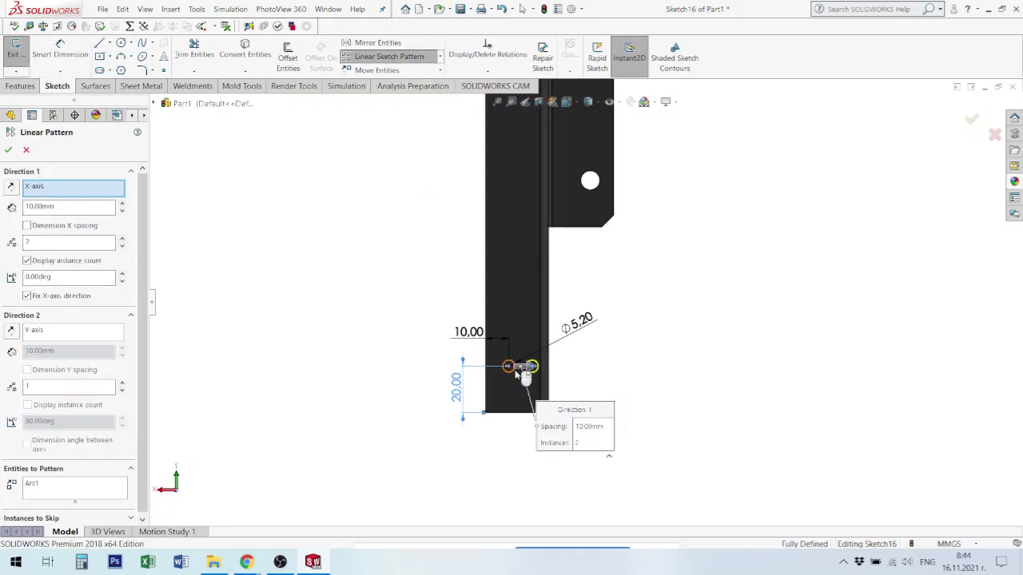
left_click(123, 248)
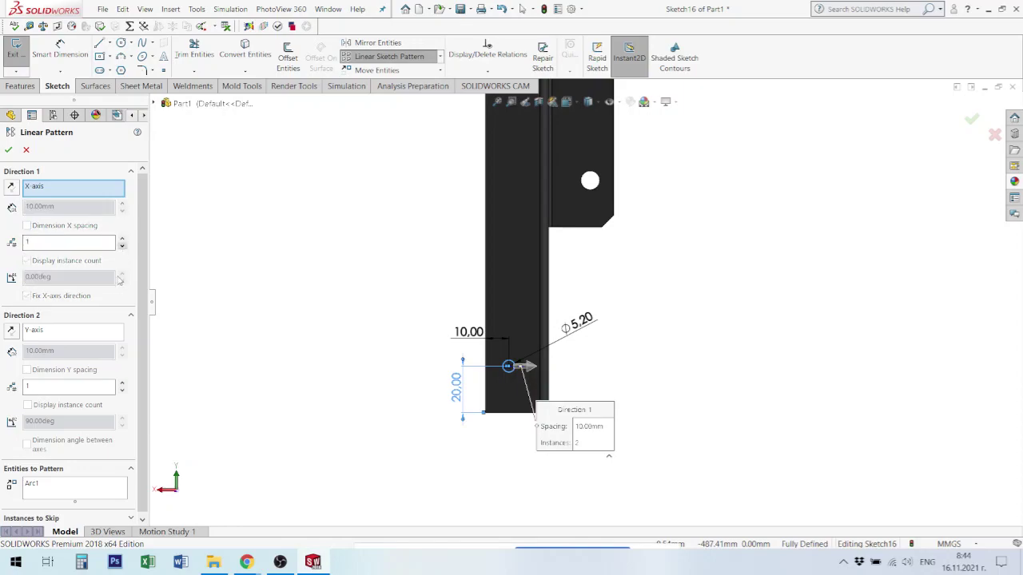
left_click(122, 383)
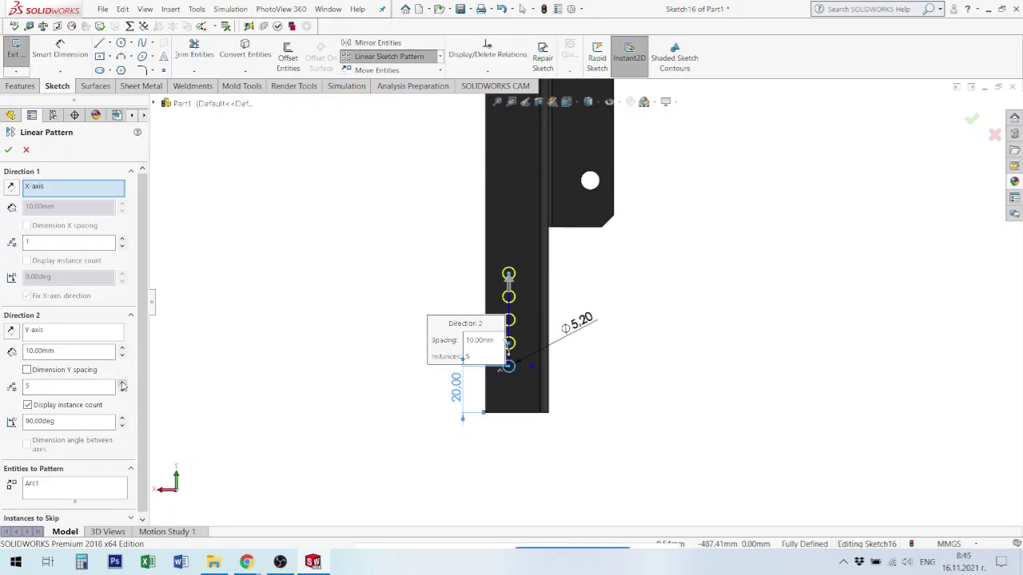
left_click(122, 384)
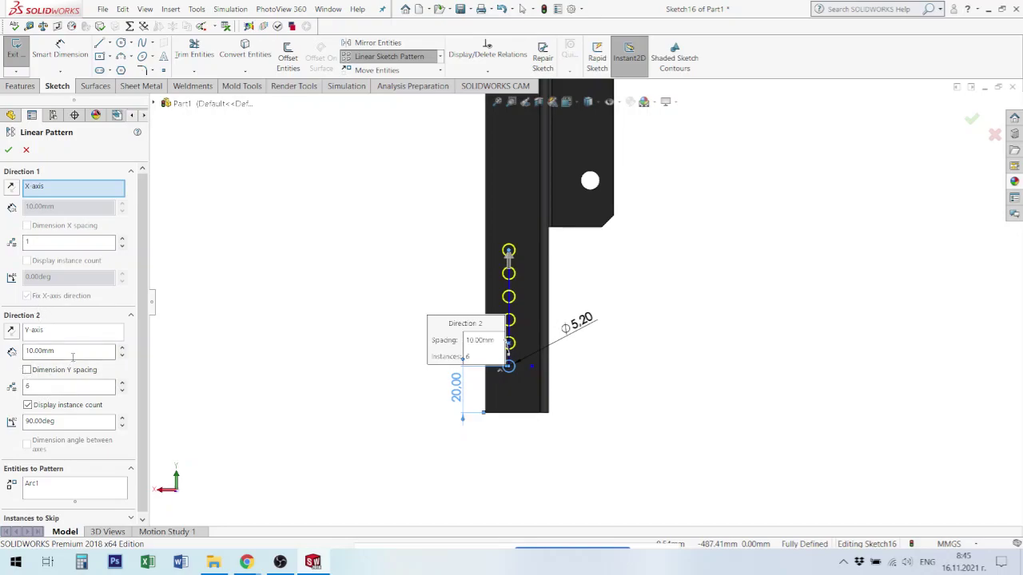
Increase the vertical pattern spacing between the hole copies toward 100 mm
left_click(122, 348)
left_click(122, 348)
left_click(123, 347)
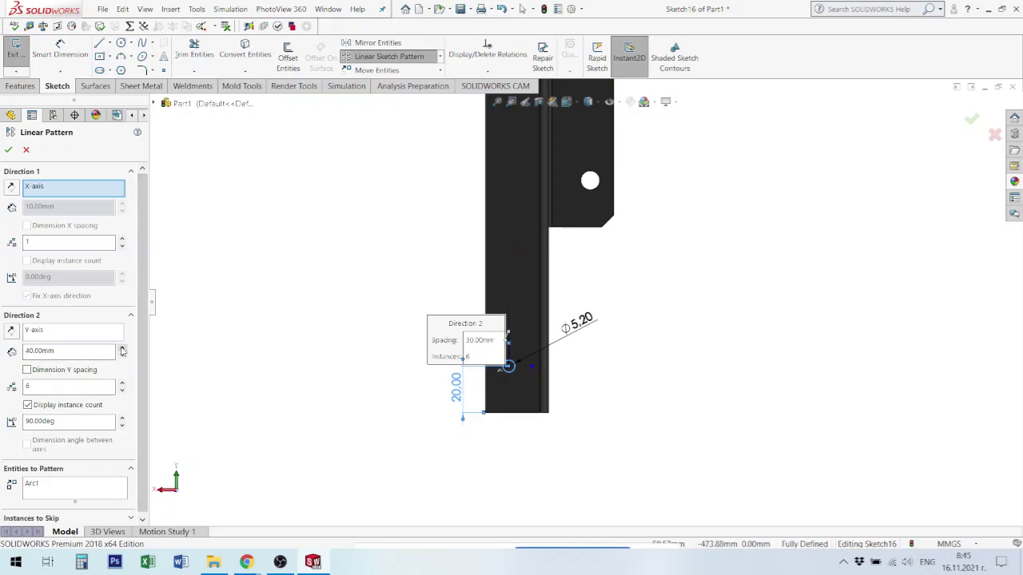
scroll(589, 213, "up", 1)
scroll(605, 205, "up", 1)
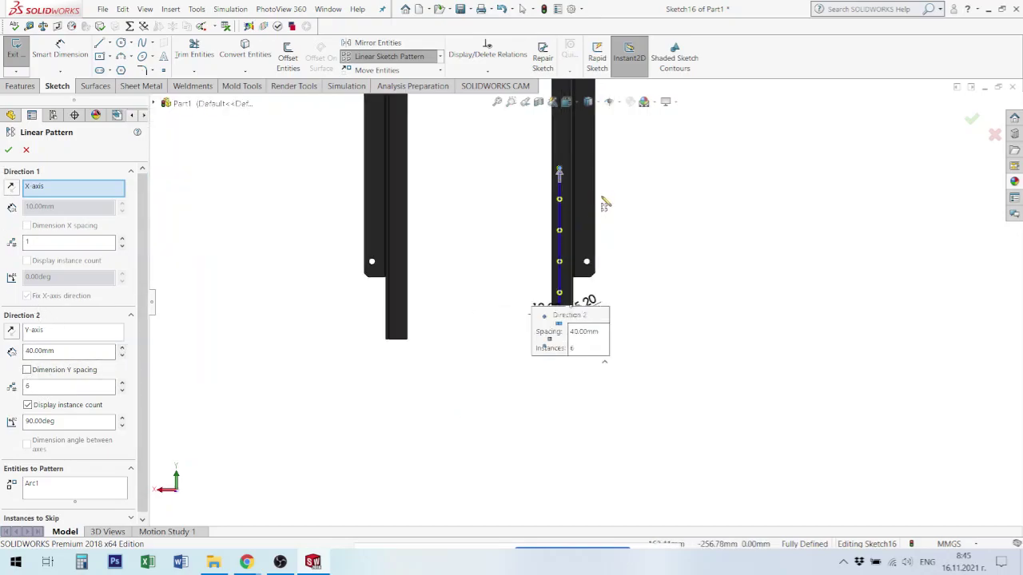
scroll(604, 204, "up", 3)
scroll(599, 206, "down", 2)
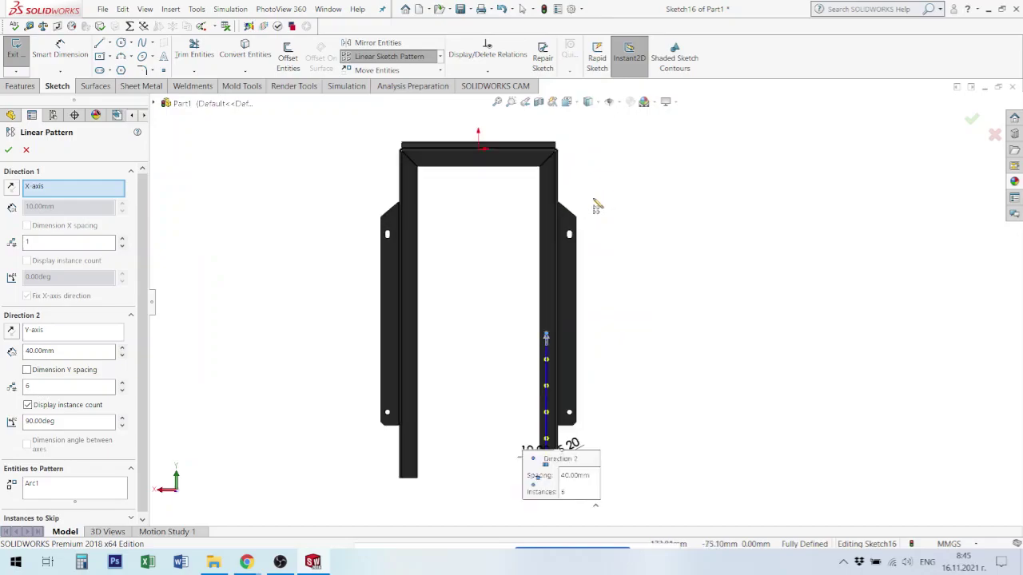
left_click(122, 350)
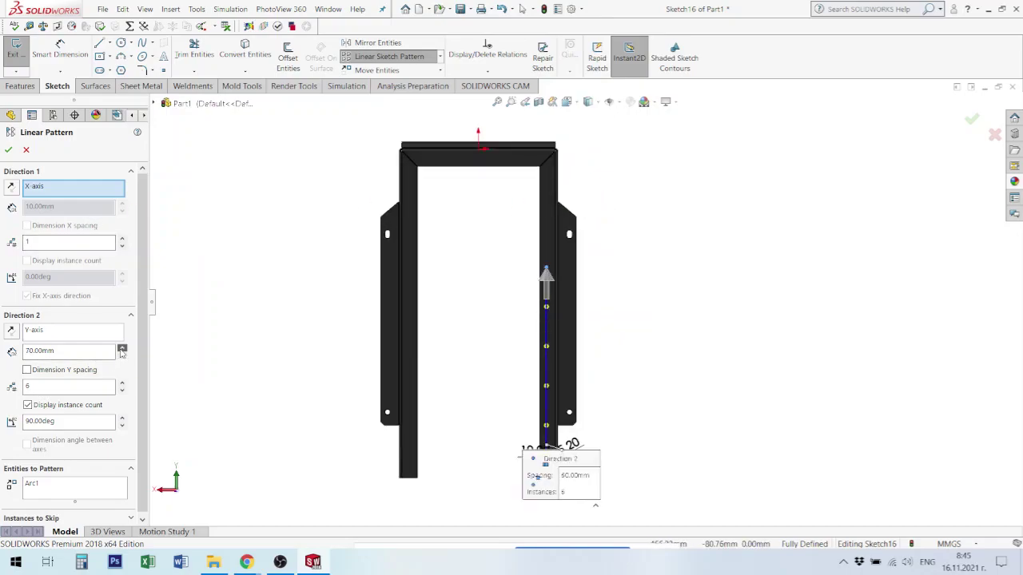
left_click(122, 349)
left_click(122, 349)
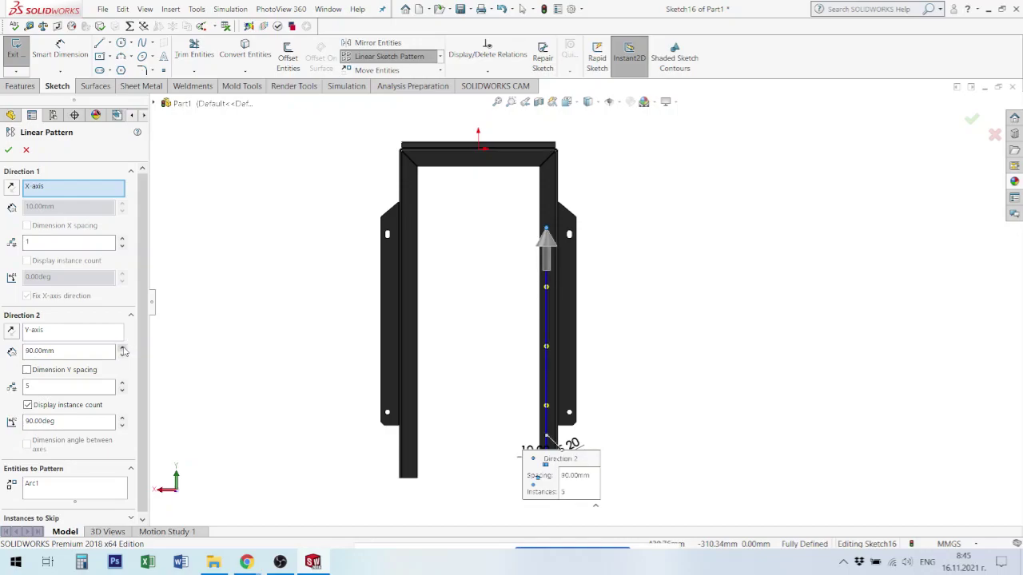
Accept the linear pattern of five holes up the right flange
left_click(9, 150)
scroll(591, 255, "down", 1)
scroll(555, 208, "down", 4)
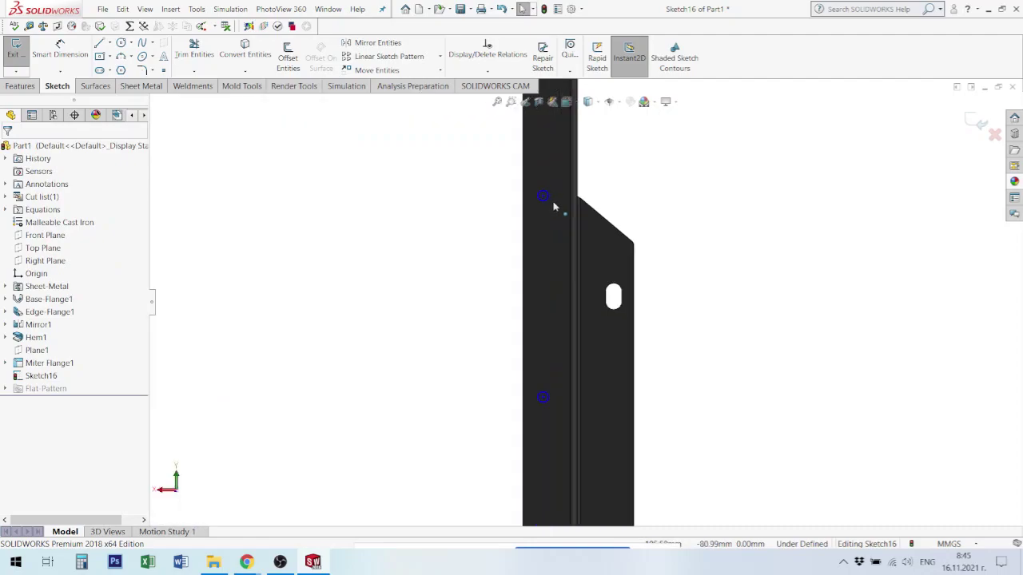
scroll(551, 214, "down", 2)
left_click(544, 216)
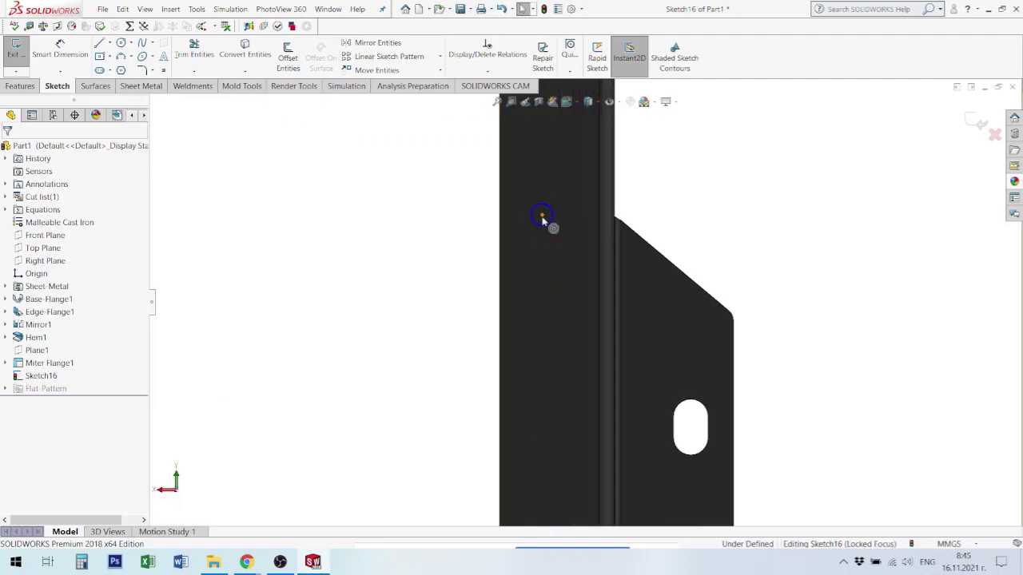
scroll(575, 331, "up", 3)
scroll(548, 407, "up", 2)
scroll(582, 468, "down", 3)
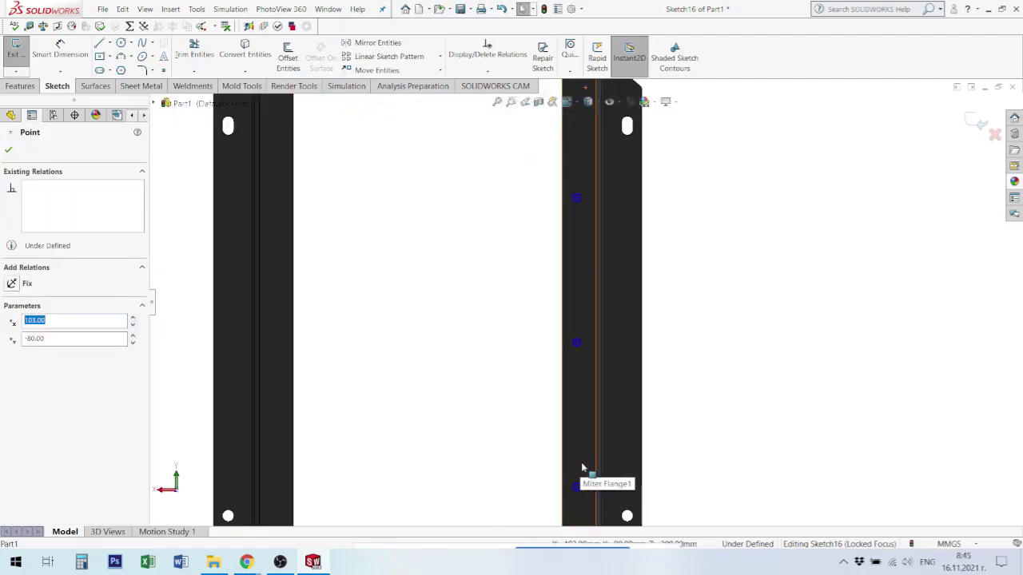
scroll(583, 469, "down", 2)
scroll(586, 471, "down", 4)
scroll(584, 462, "down", 1)
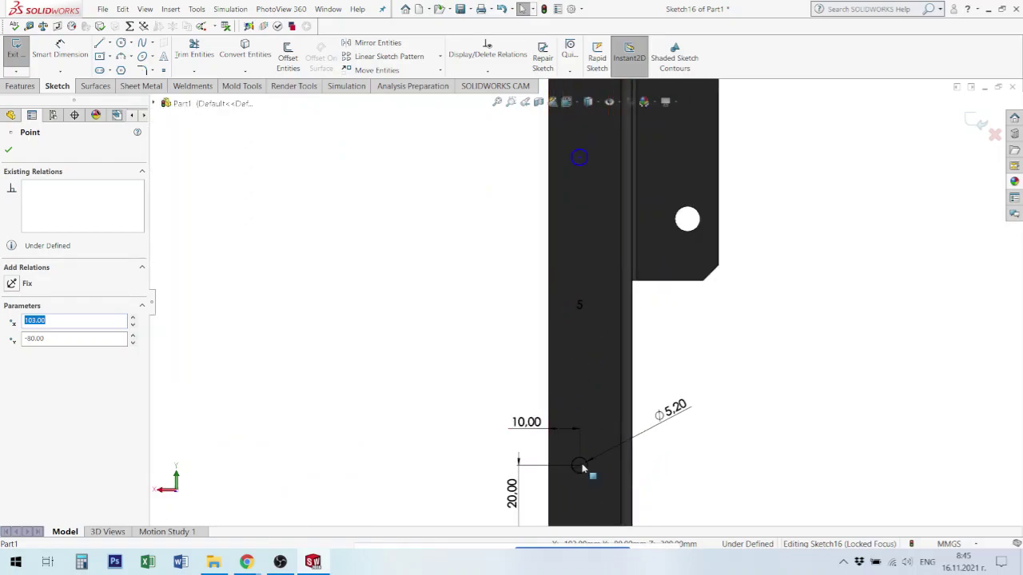
Add a Vertical relation between the top hole's centre and the original circle's centre
left_click(504, 225)
left_click(581, 160)
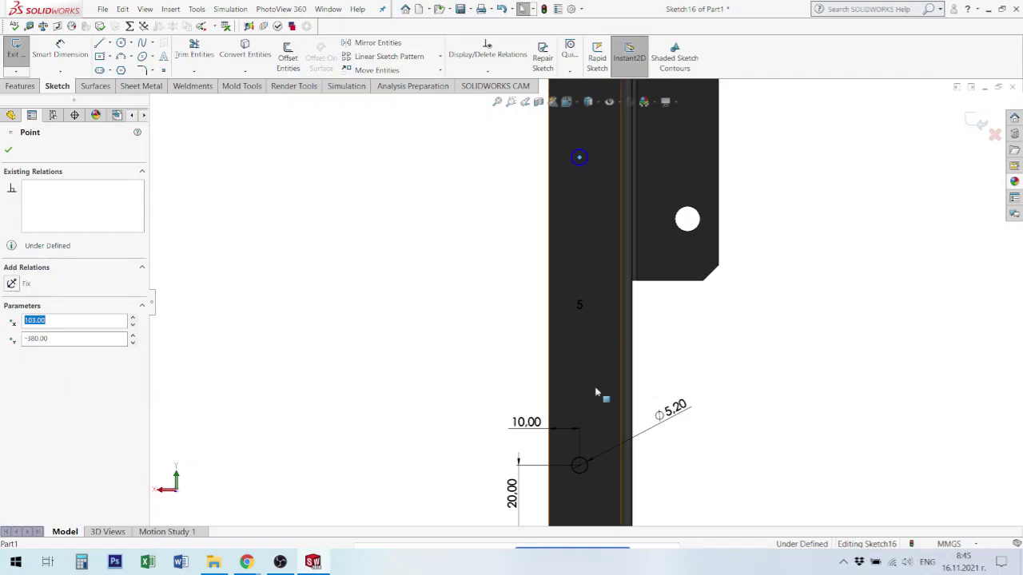
left_click(579, 465, "ctrl")
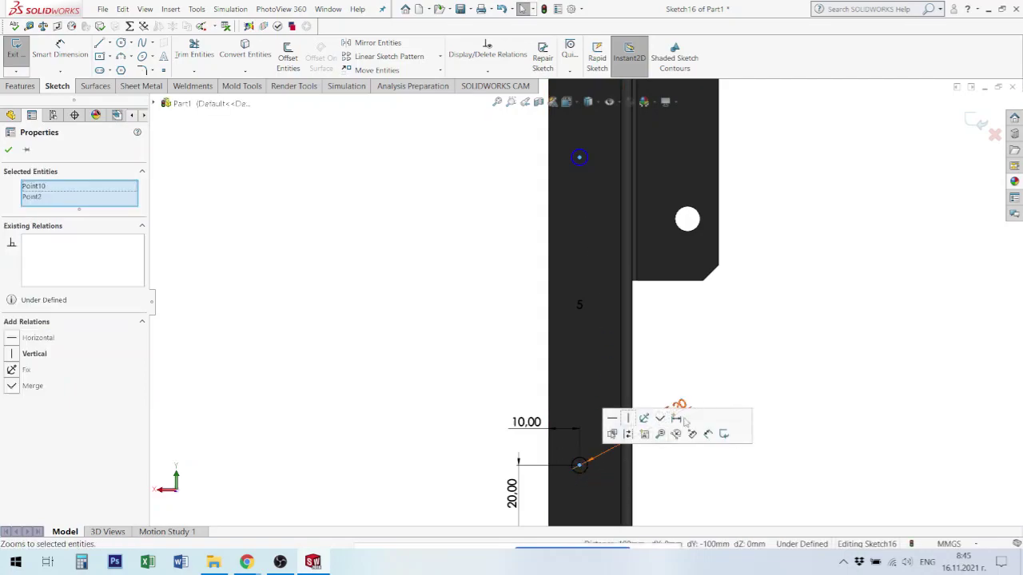
left_click(630, 420)
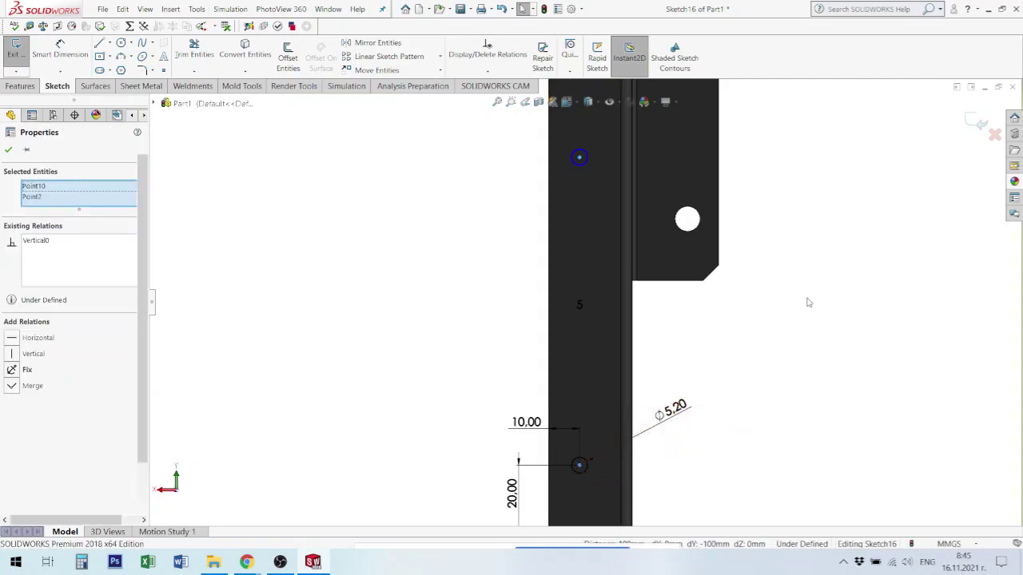
left_click(804, 299)
Dimension the top hole's centre 100 mm above the original hole
left_click(88, 54)
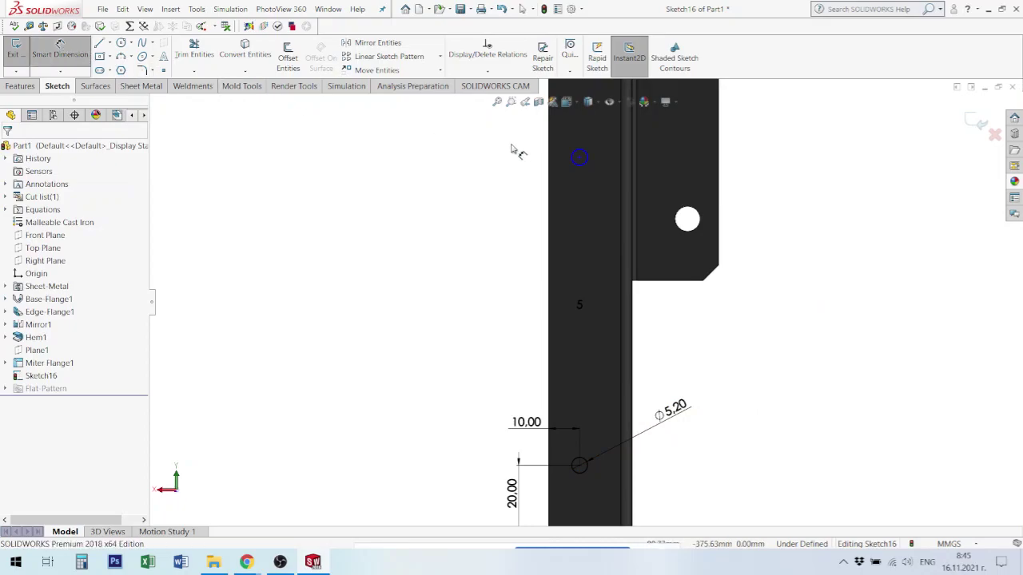
left_click(579, 158)
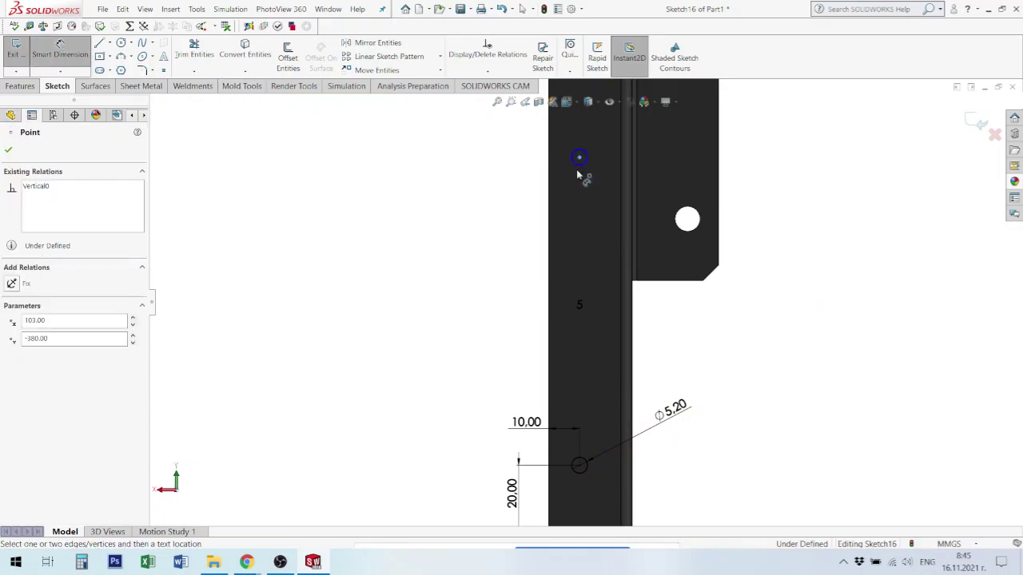
left_click(580, 467)
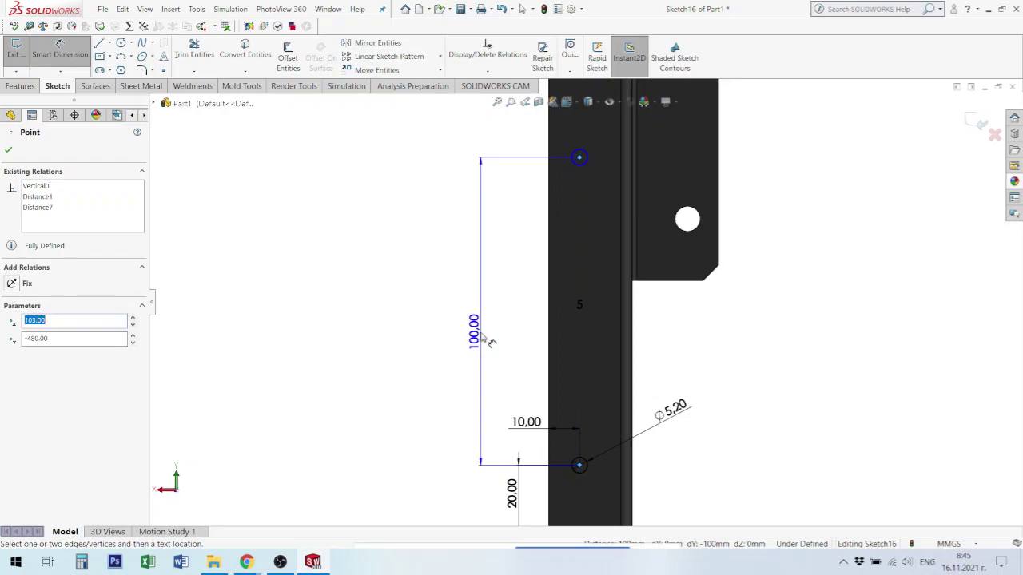
left_click(482, 340)
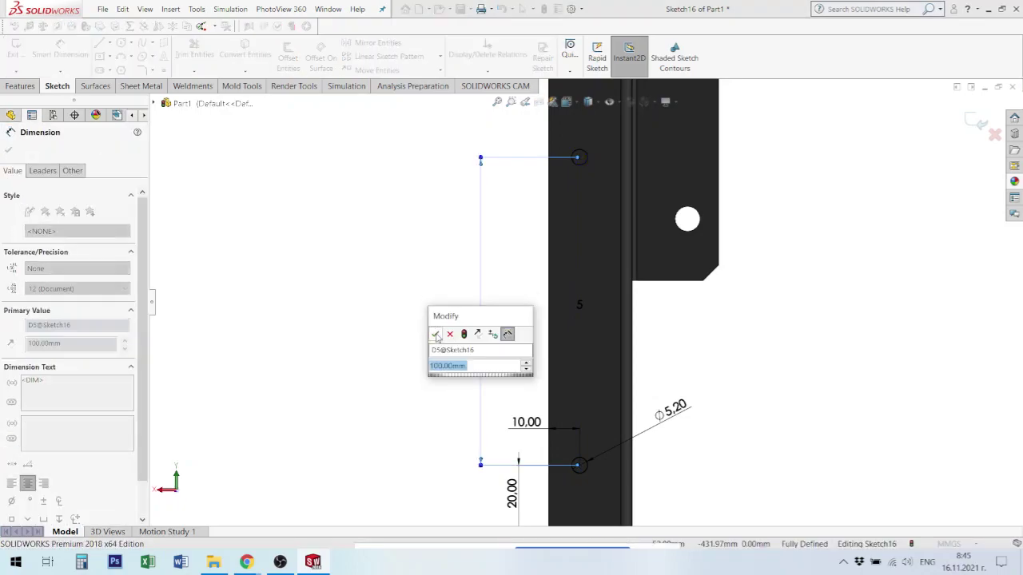
left_click(435, 334)
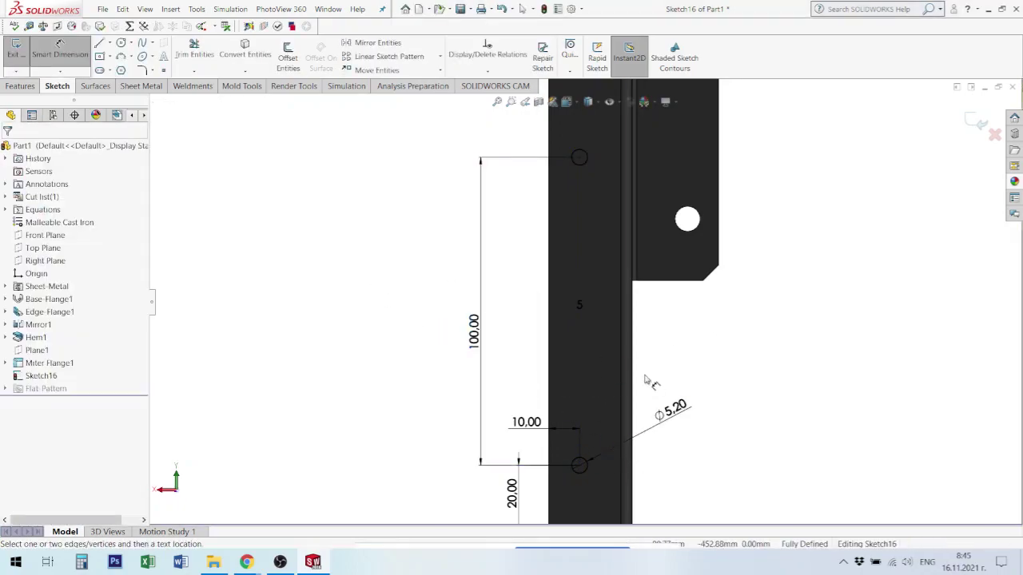
scroll(584, 301, "up", 5)
scroll(646, 241, "up", 3)
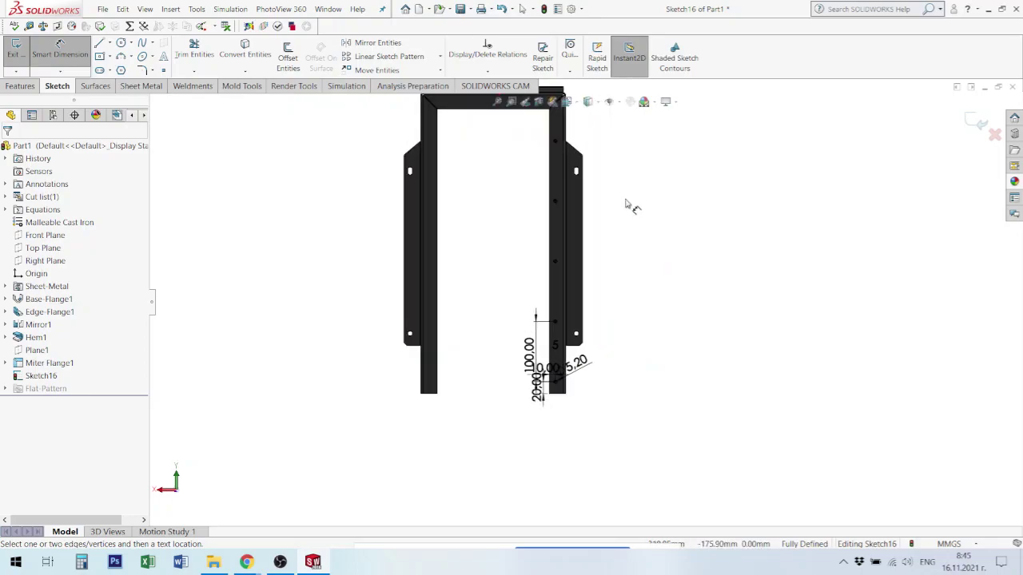
key("ctrl+8")
Draw a new circle on the top flange and make it Equal to an existing hole
scroll(370, 216, "down", 3)
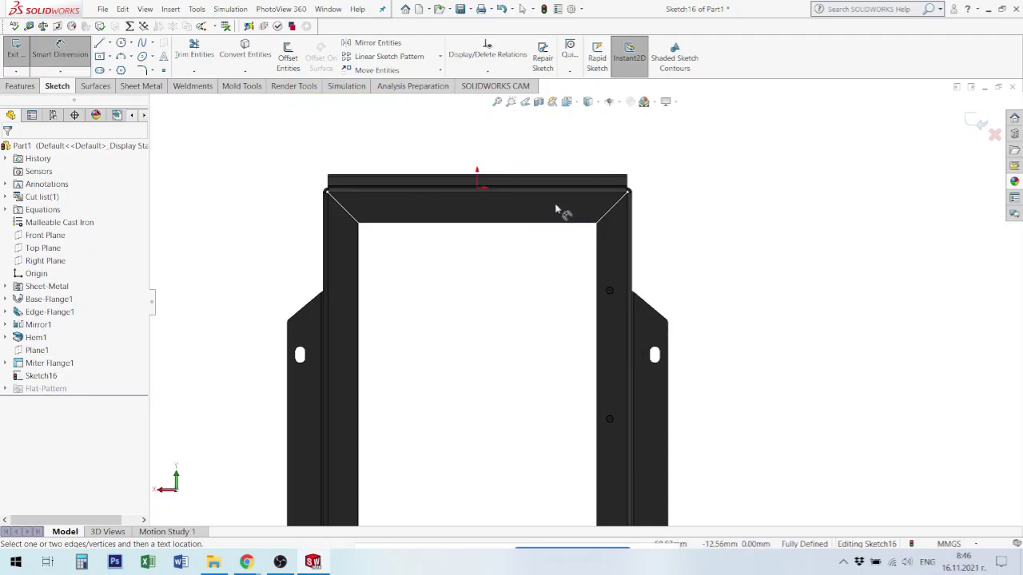
key("c")
left_click(574, 210)
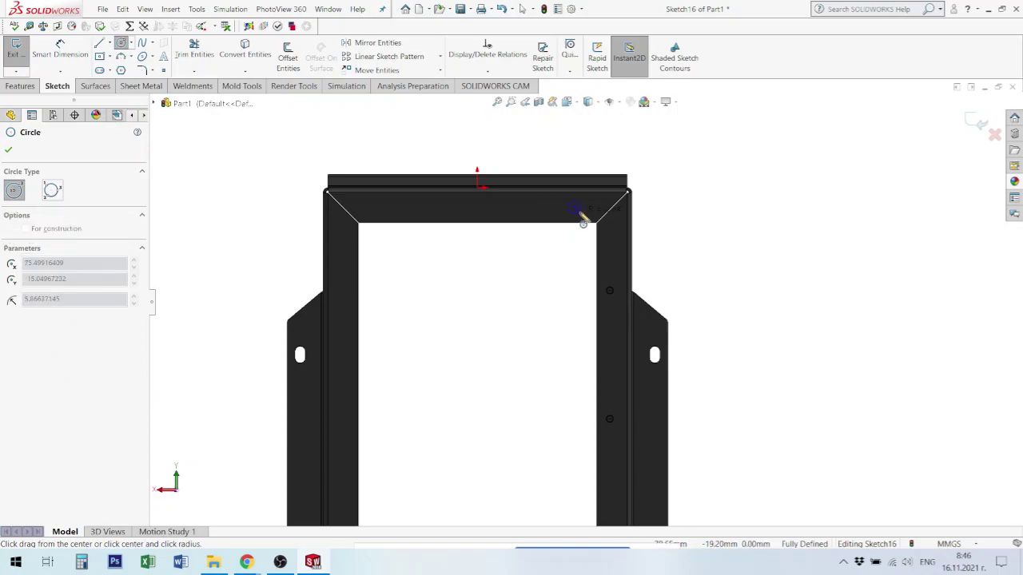
left_click(582, 219)
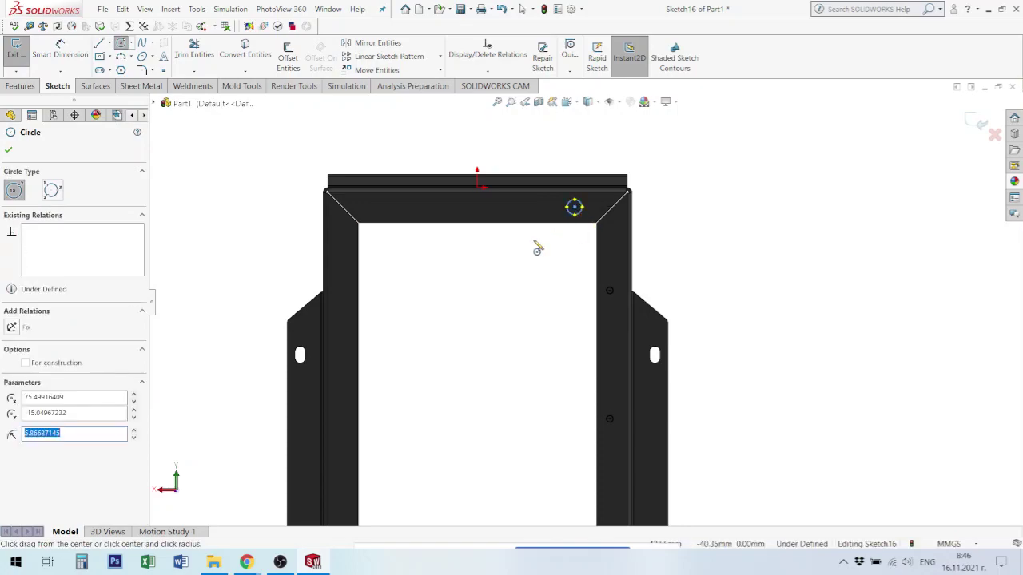
key("Escape")
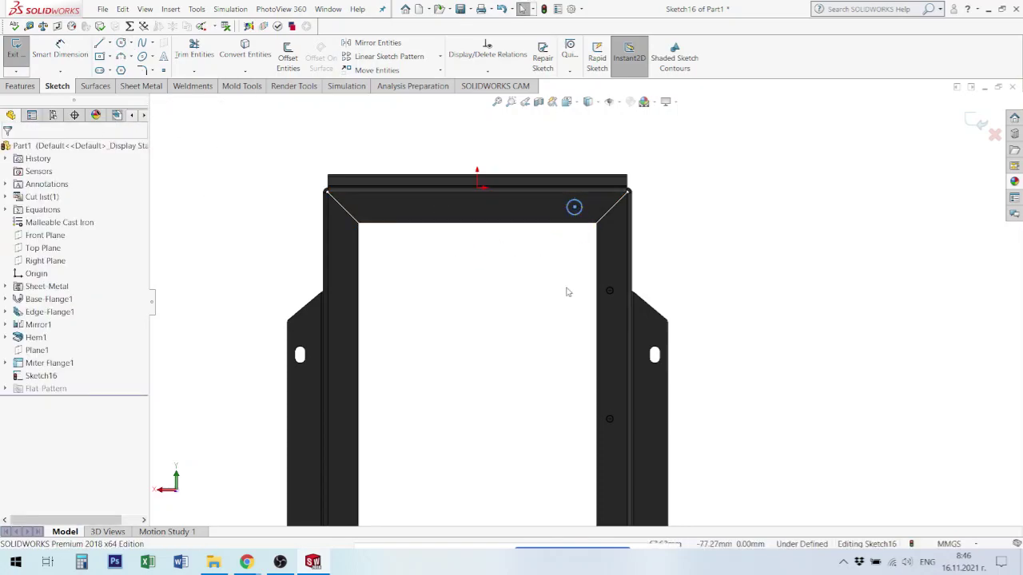
scroll(615, 298, "down", 3)
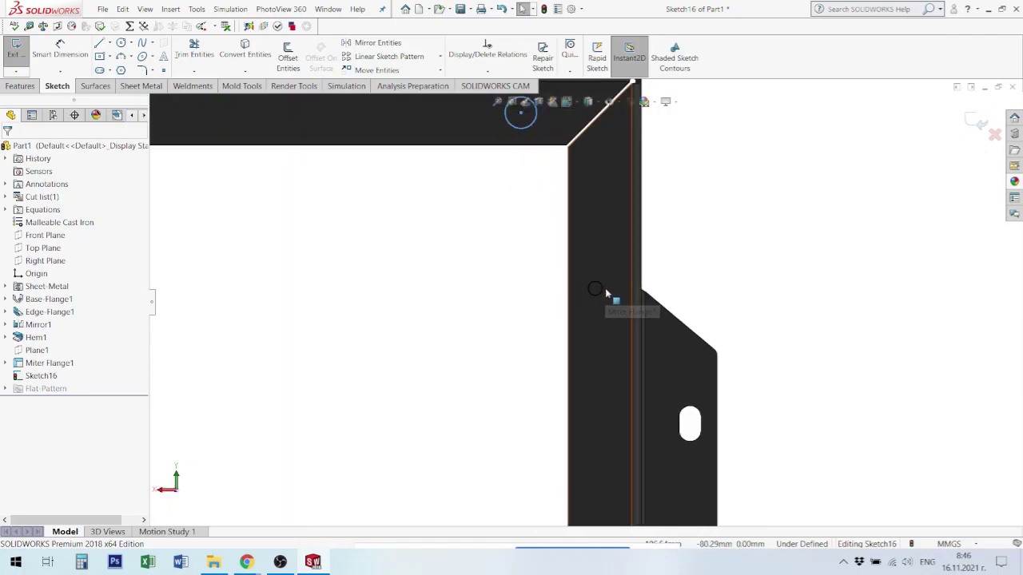
left_click(604, 290)
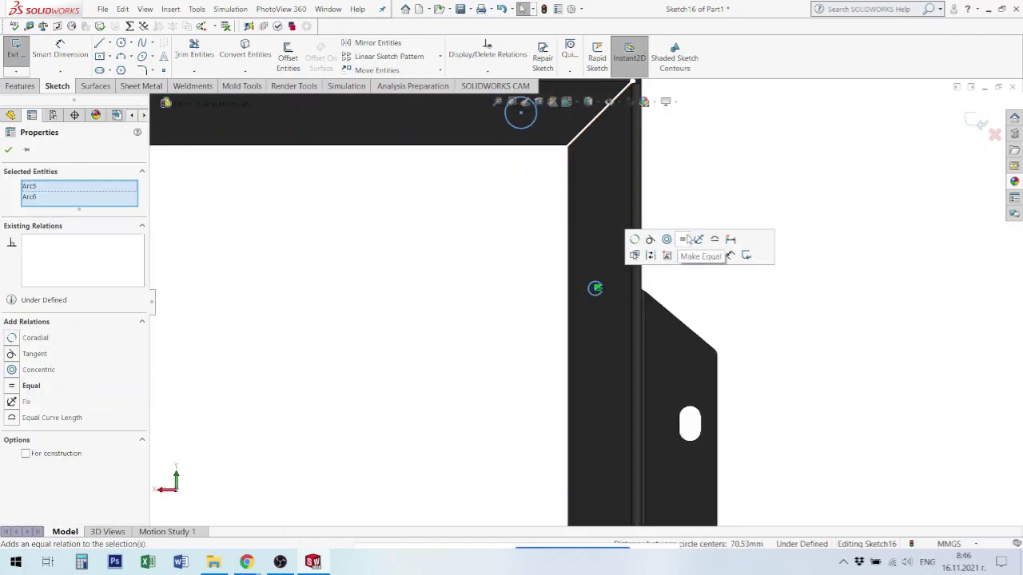
left_click(684, 244)
key("Escape")
scroll(486, 153, "up", 3)
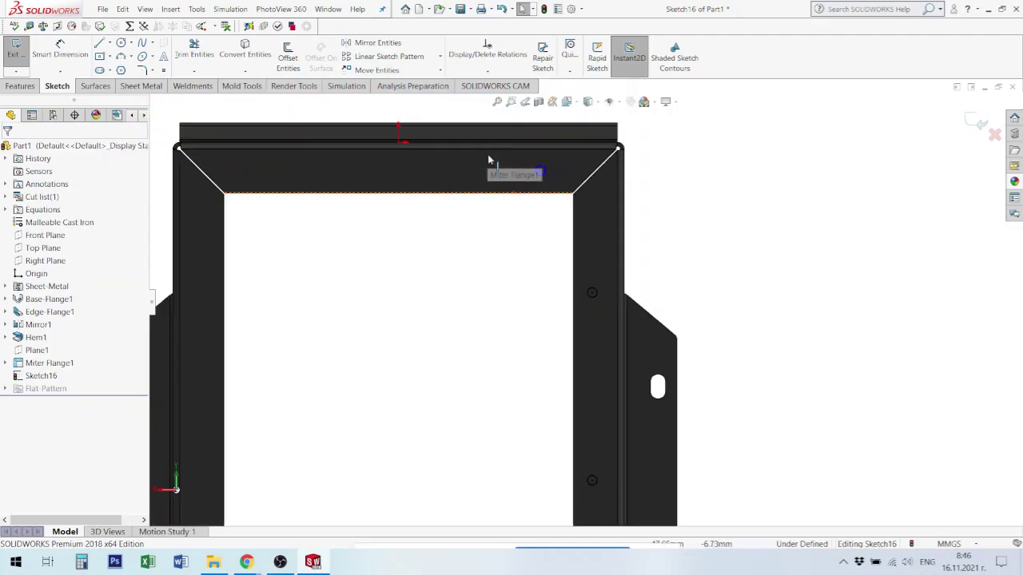
Dimension the new hole 10 mm from the inner edge and 70 mm from the origin
left_click(60, 50)
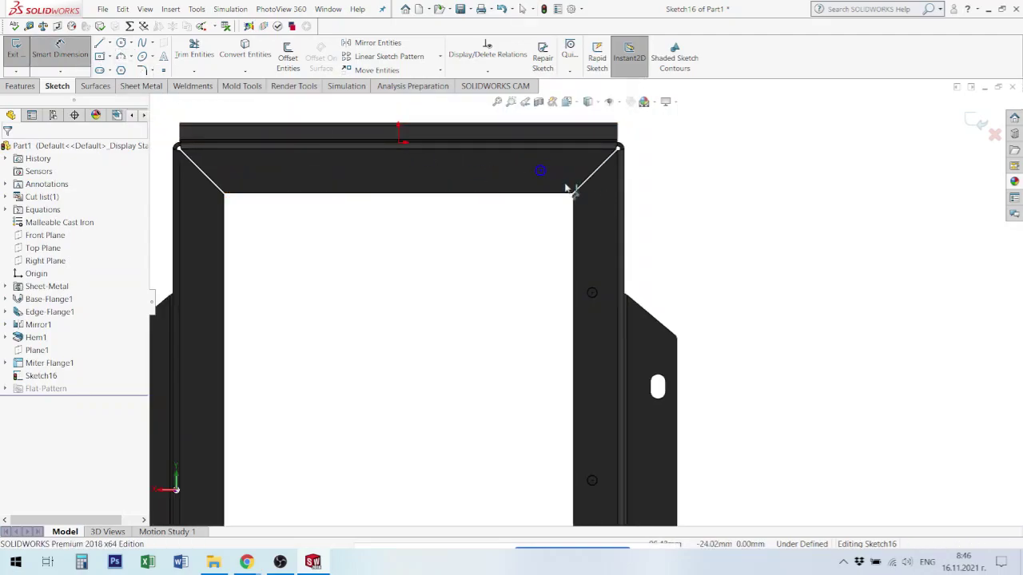
left_click(541, 172)
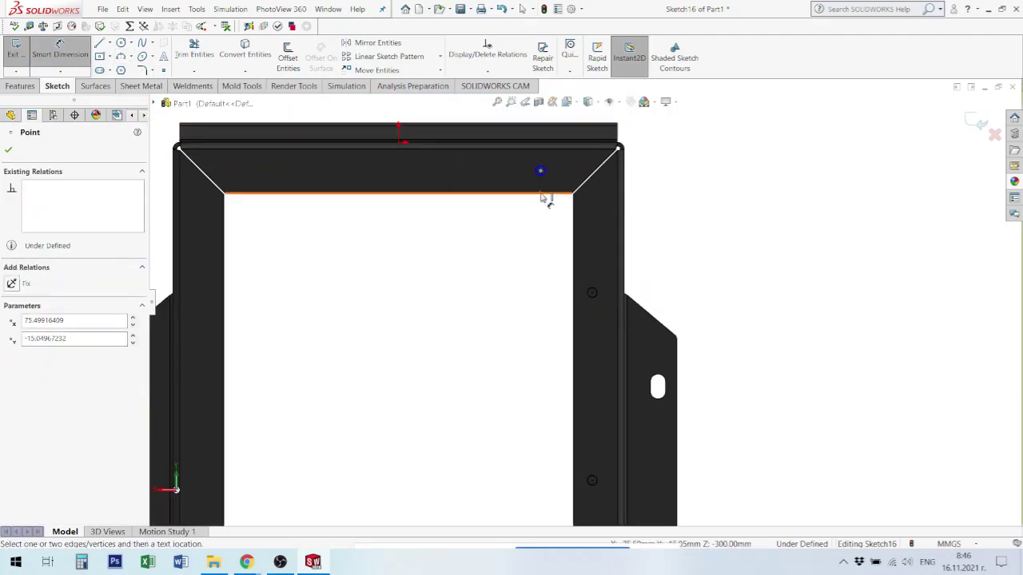
left_click(544, 195)
left_click(513, 244)
type("10")
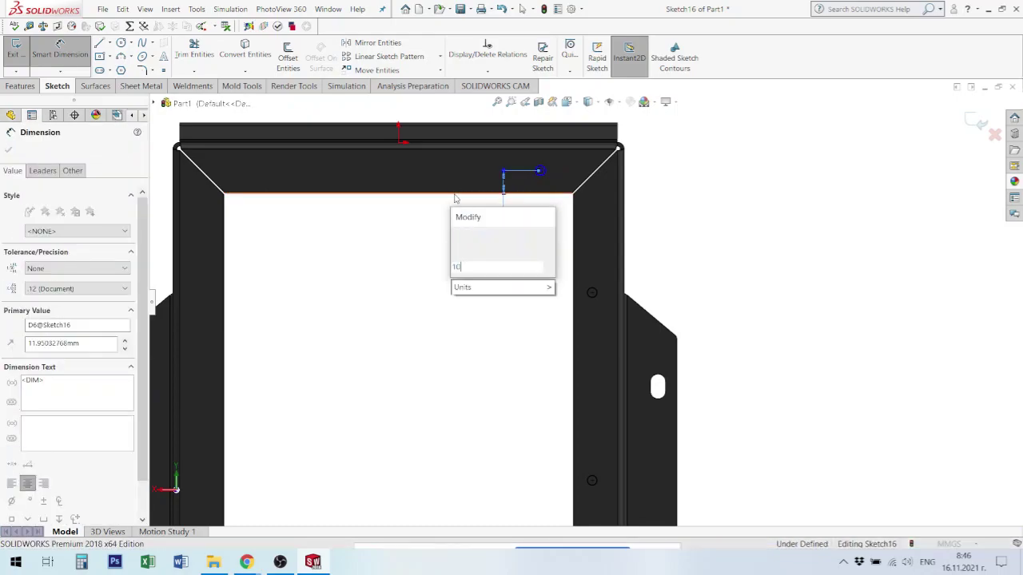
key("Return")
left_click(400, 143)
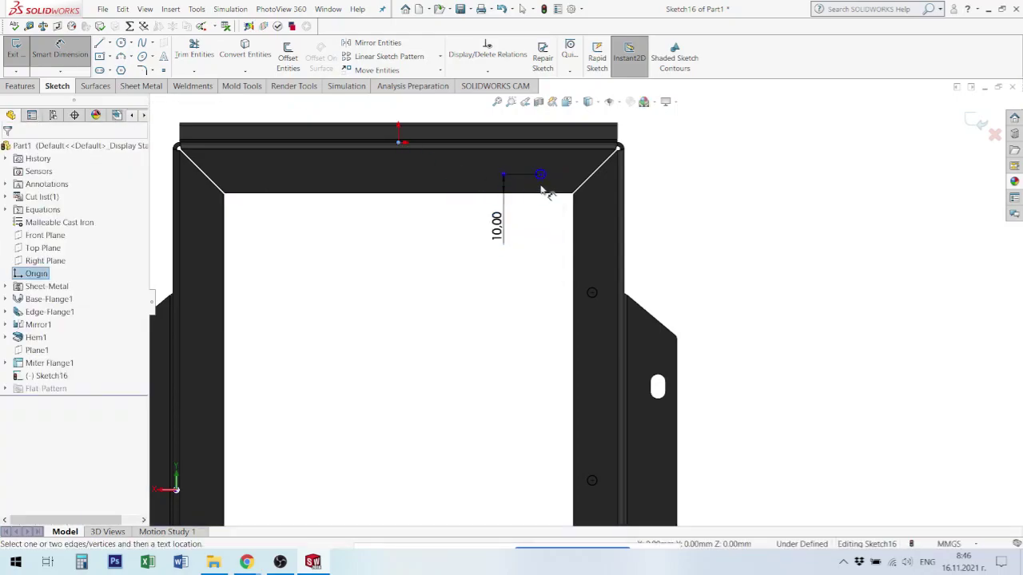
left_click(541, 174)
scroll(491, 128, "up", 3)
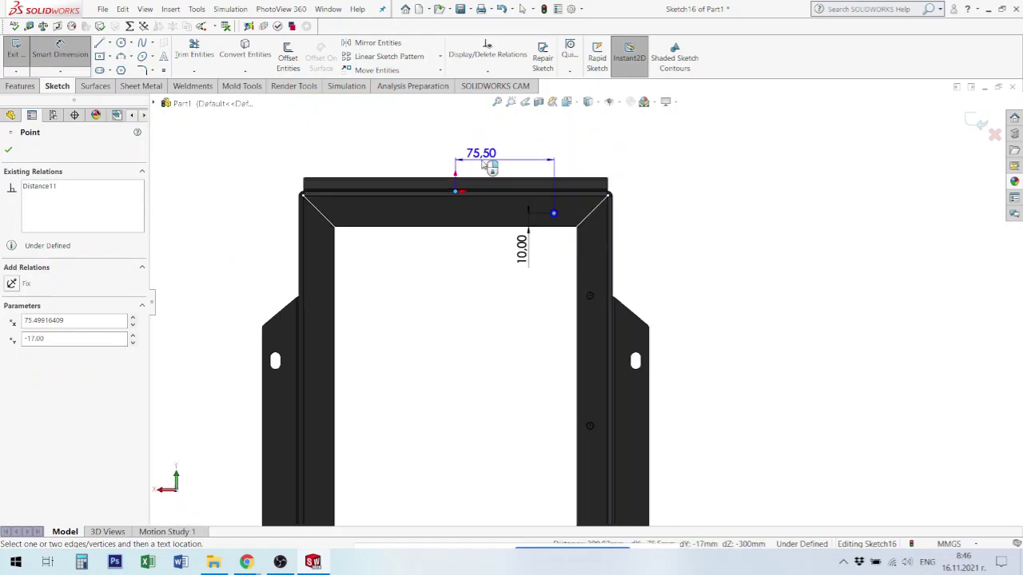
left_click(503, 155)
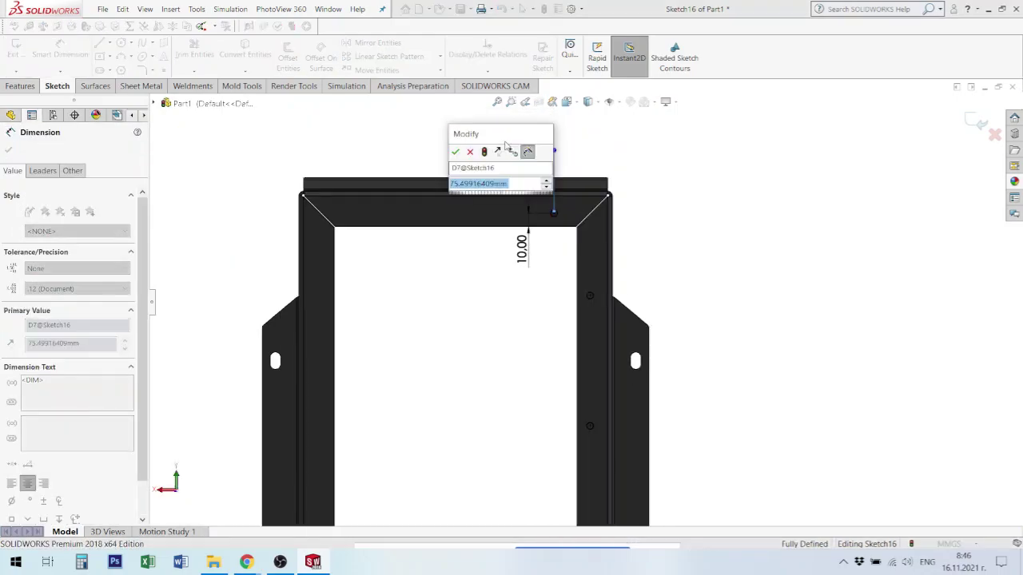
type("70")
key("Return")
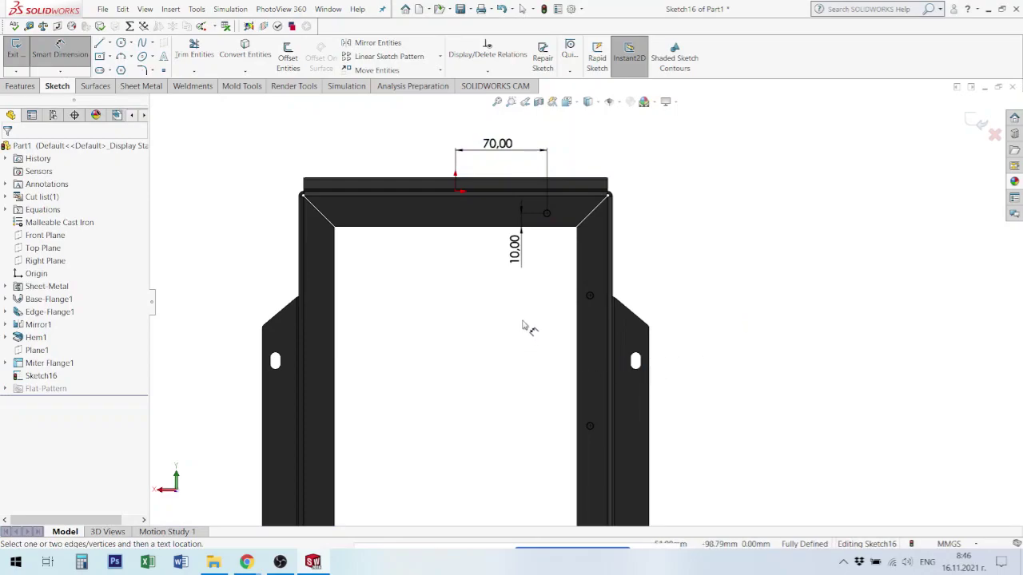
key("l")
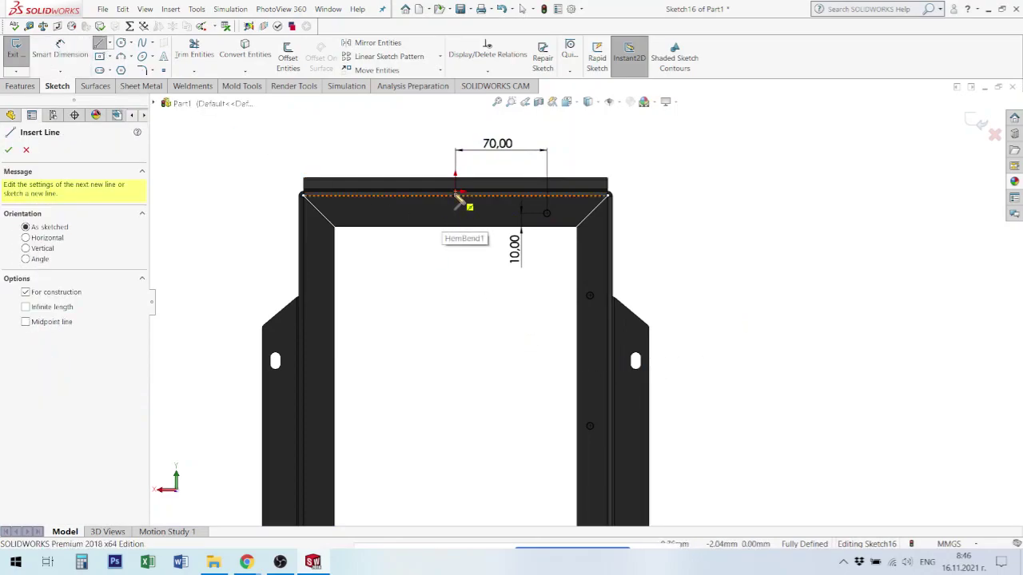
Draw a vertical centreline from the origin with its end coincident to the bottom edge
left_click(459, 196)
scroll(472, 413, "up", 3)
scroll(502, 455, "up", 2)
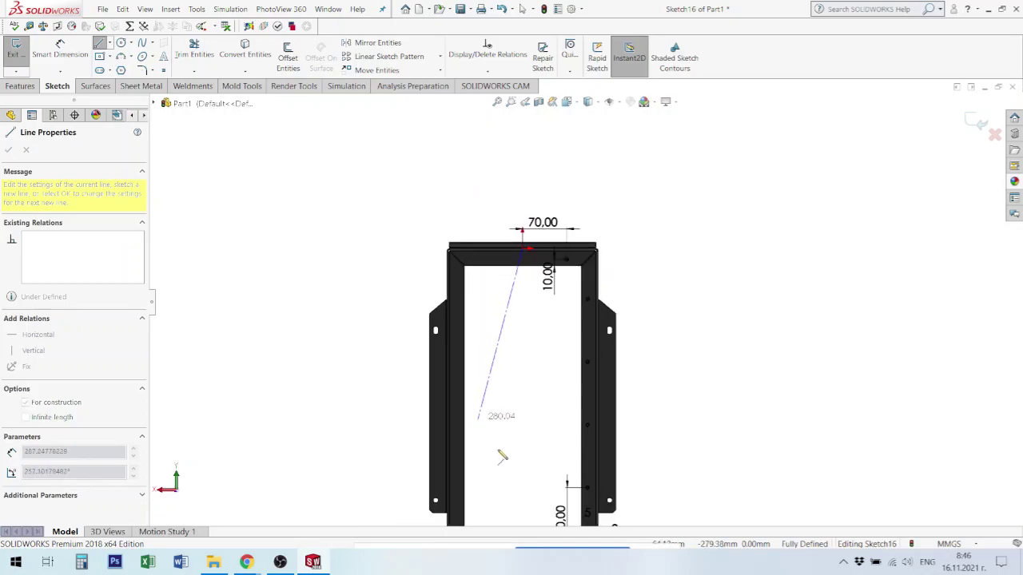
scroll(511, 460, "up", 2)
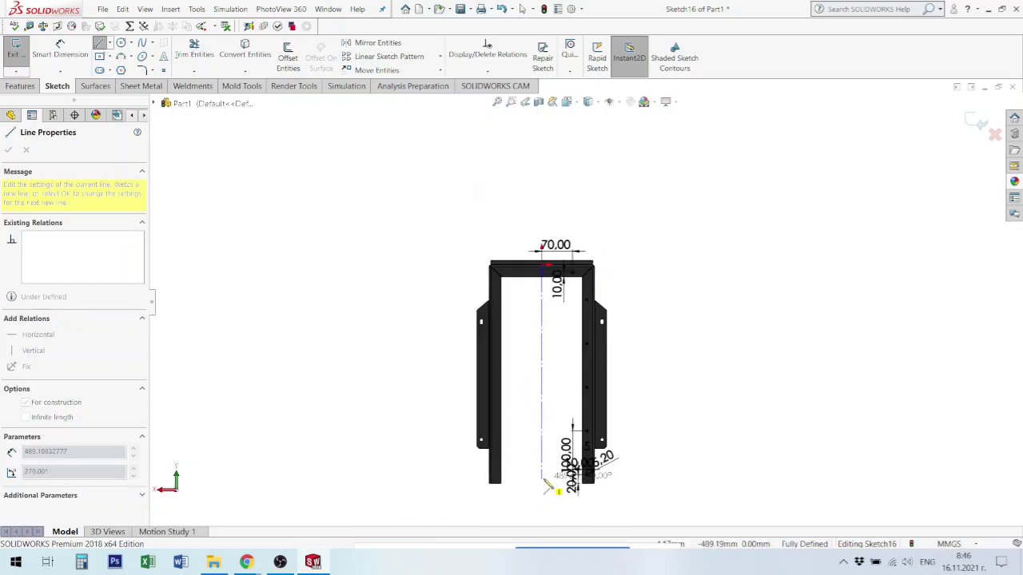
left_click(542, 484)
key("Escape")
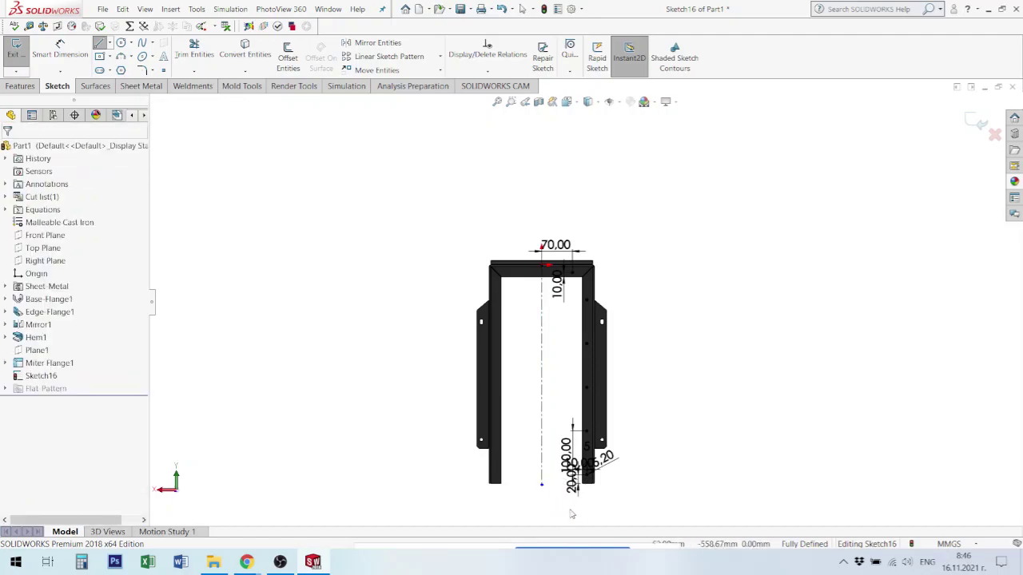
scroll(559, 516, "down", 2)
left_click(537, 452)
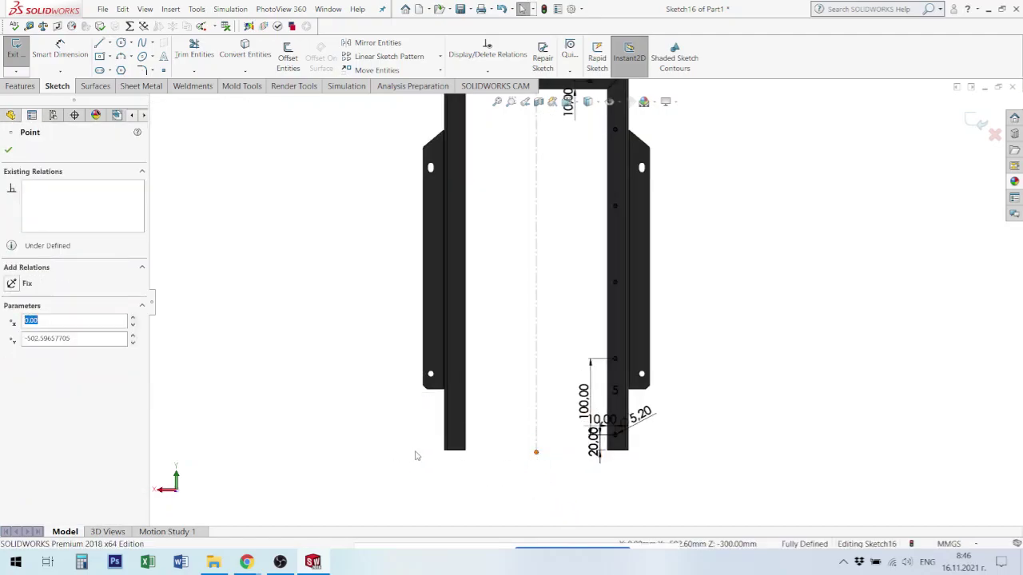
left_click(461, 452, "ctrl")
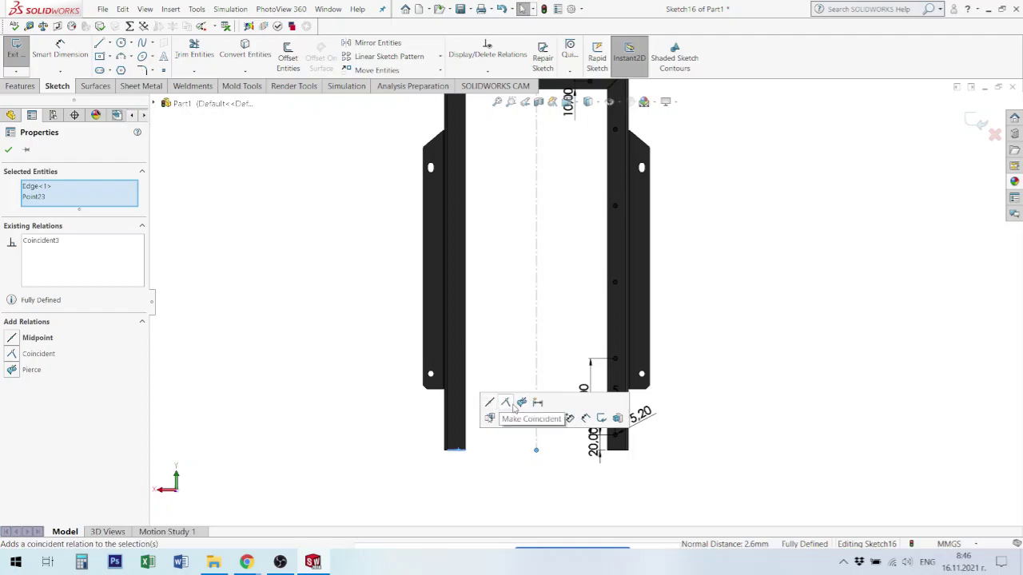
left_click(508, 406)
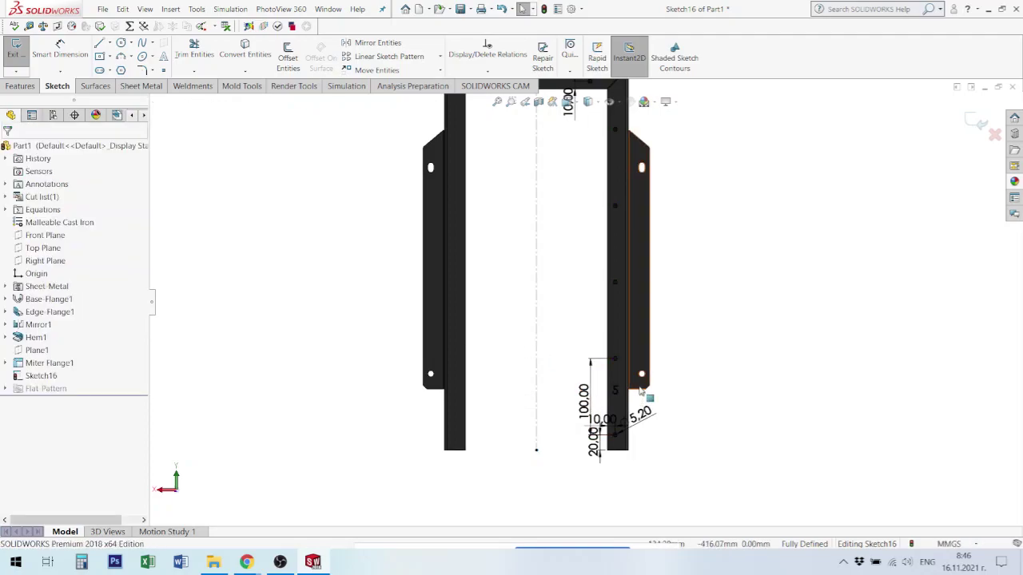
Mirror the right-side holes across the vertical centreline
left_click_drag(645, 387, 577, 460)
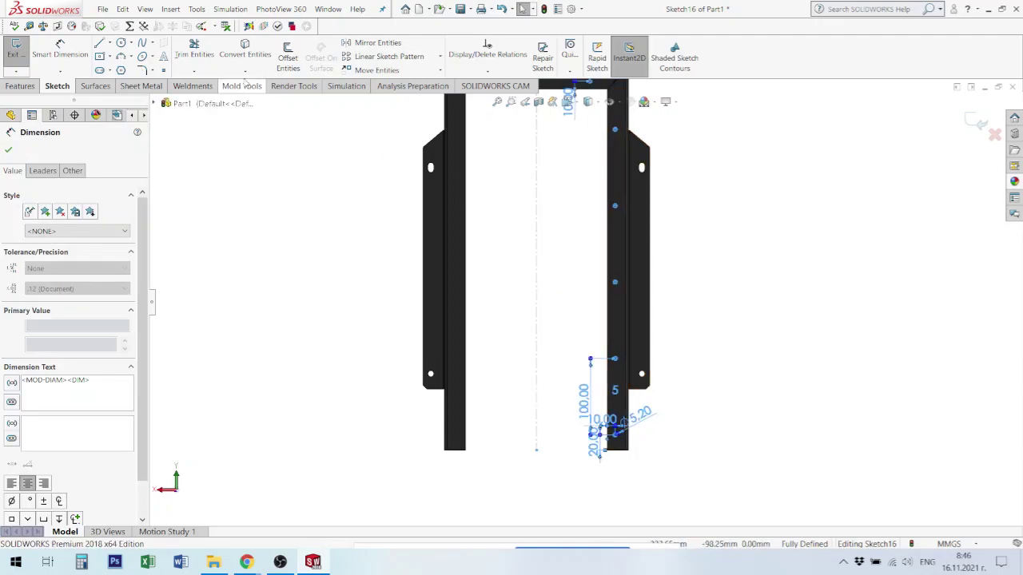
key("Escape")
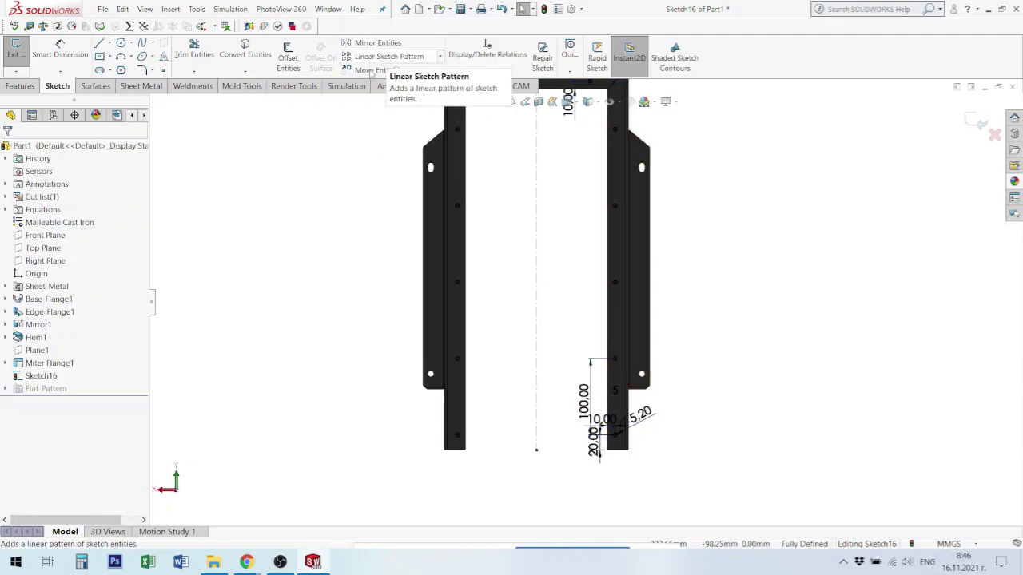
key("f")
scroll(771, 250, "down", 1)
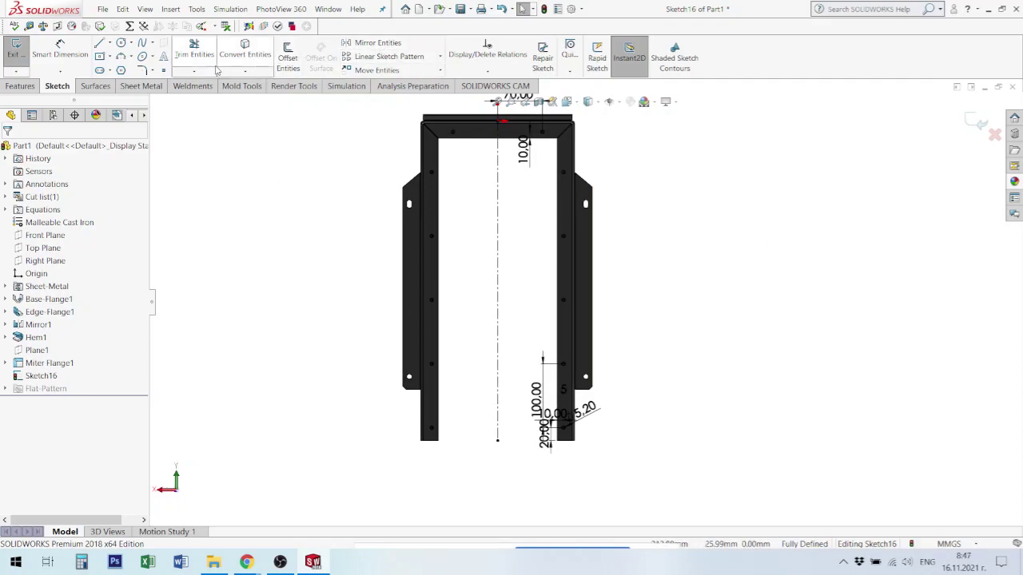
left_click(139, 88)
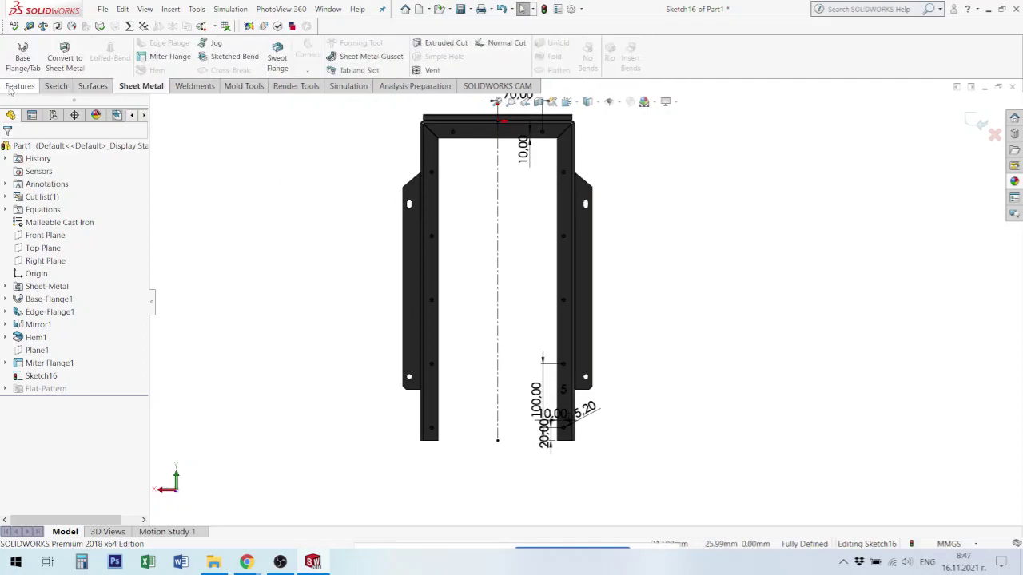
Extrude-cut the hole sketch with an Up To Next end condition, creating Cut-Extrude1
left_click(440, 47)
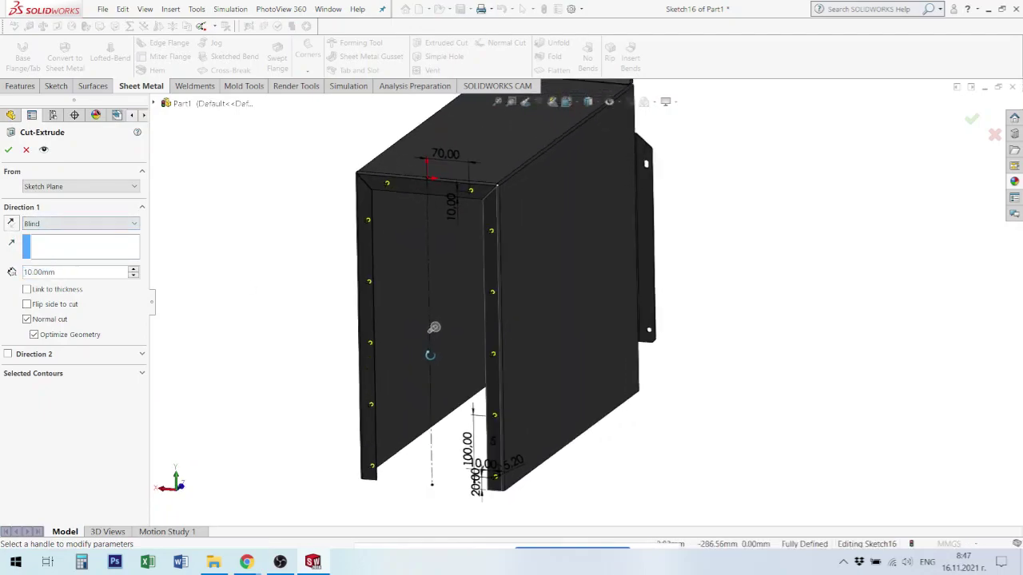
scroll(439, 237, "down", 2)
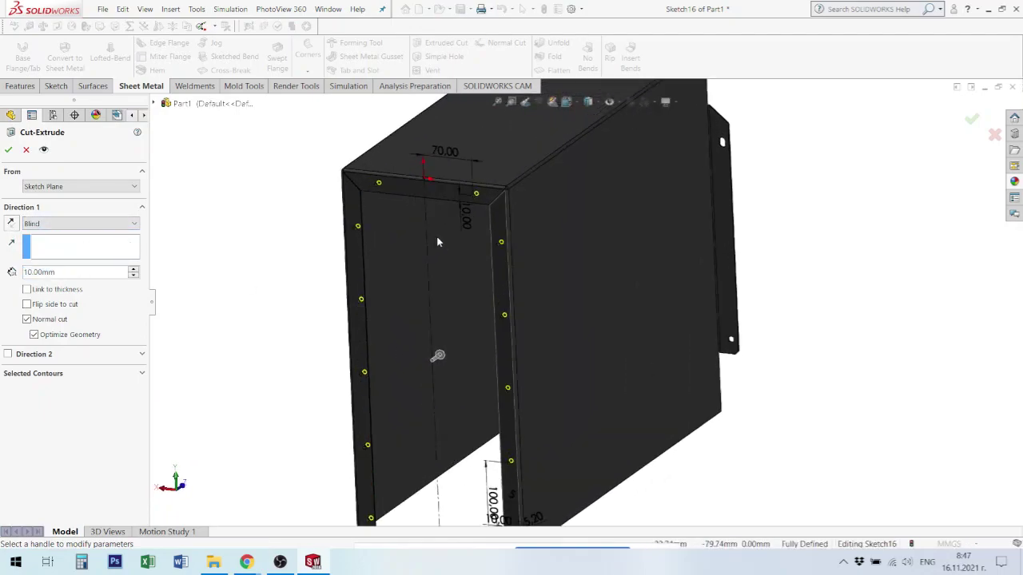
scroll(438, 237, "down", 3)
scroll(385, 152, "down", 2)
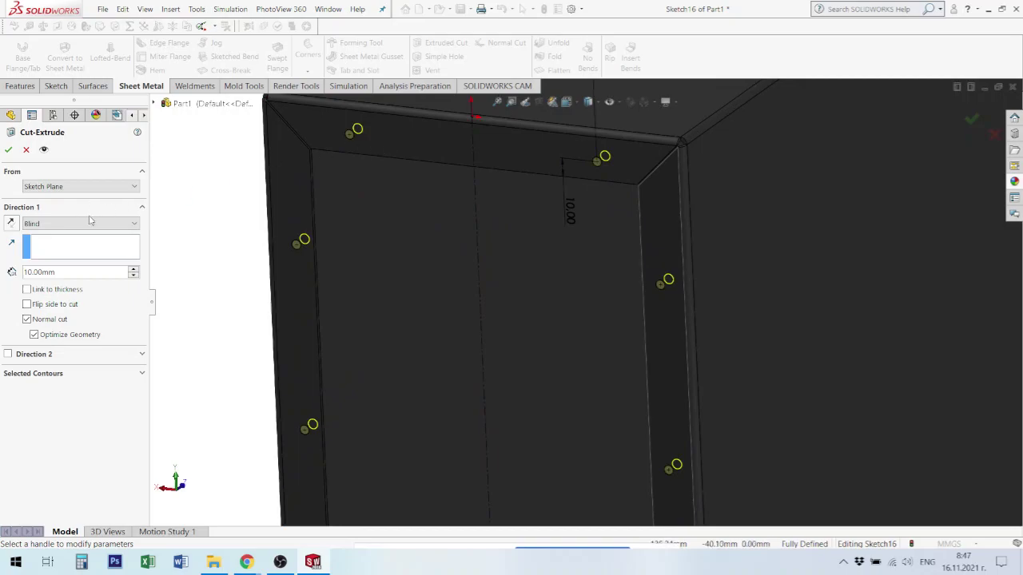
left_click(137, 226)
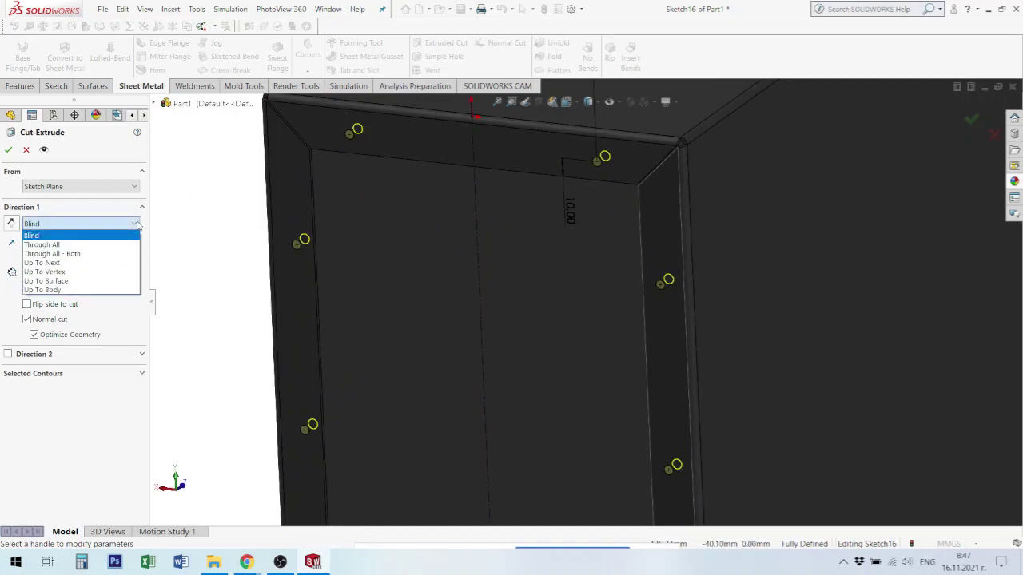
left_click(60, 264)
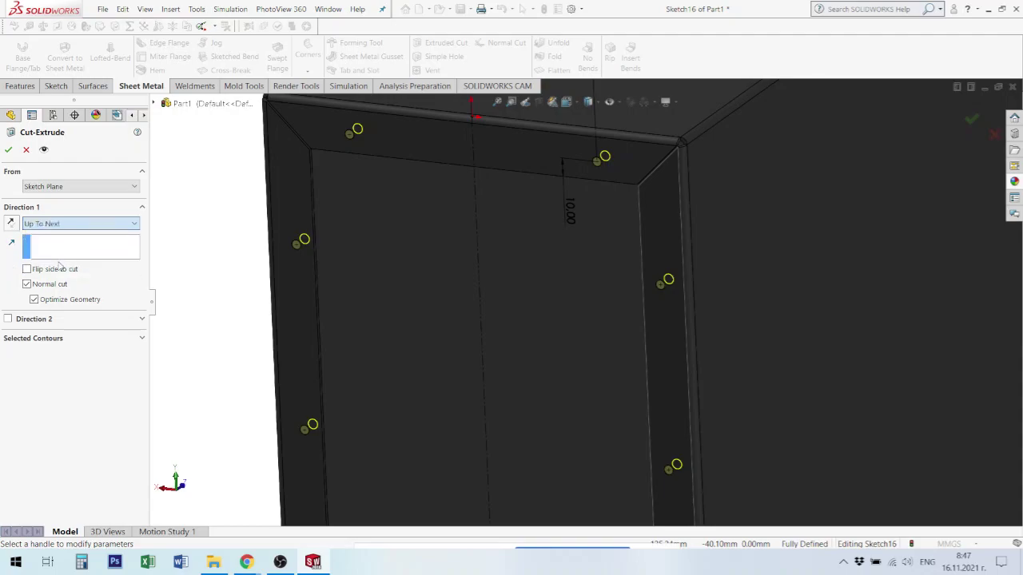
left_click(9, 151)
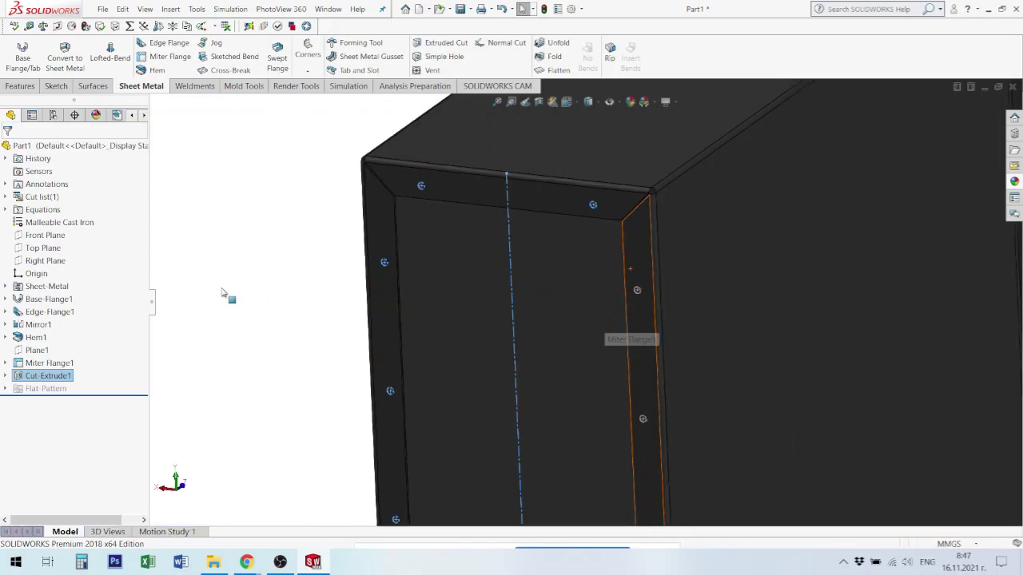
Edit Cut-Extrude1, expand its Selected Contours and reapply it to cut the mounting holes
left_click(6, 375)
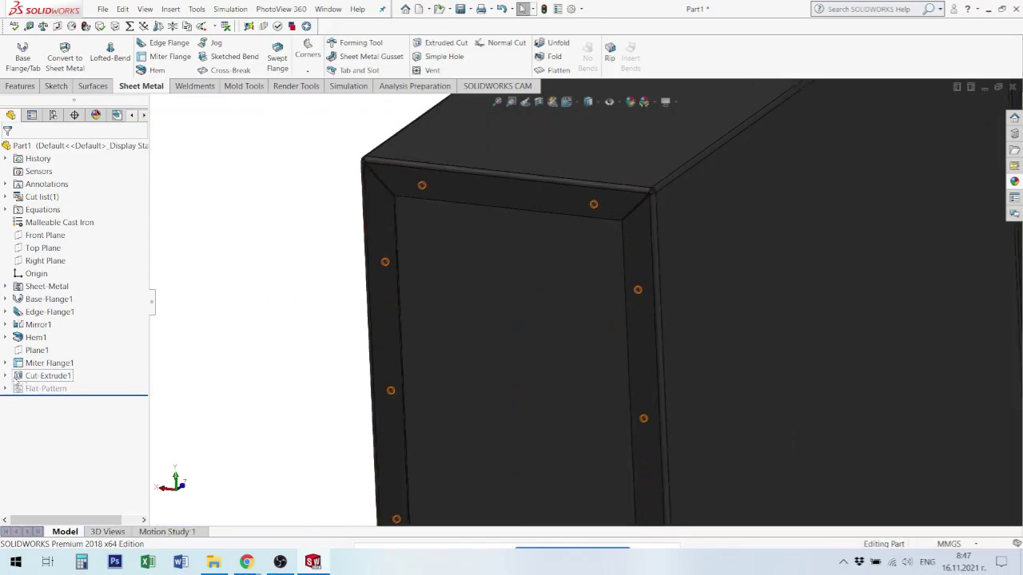
left_click(50, 376)
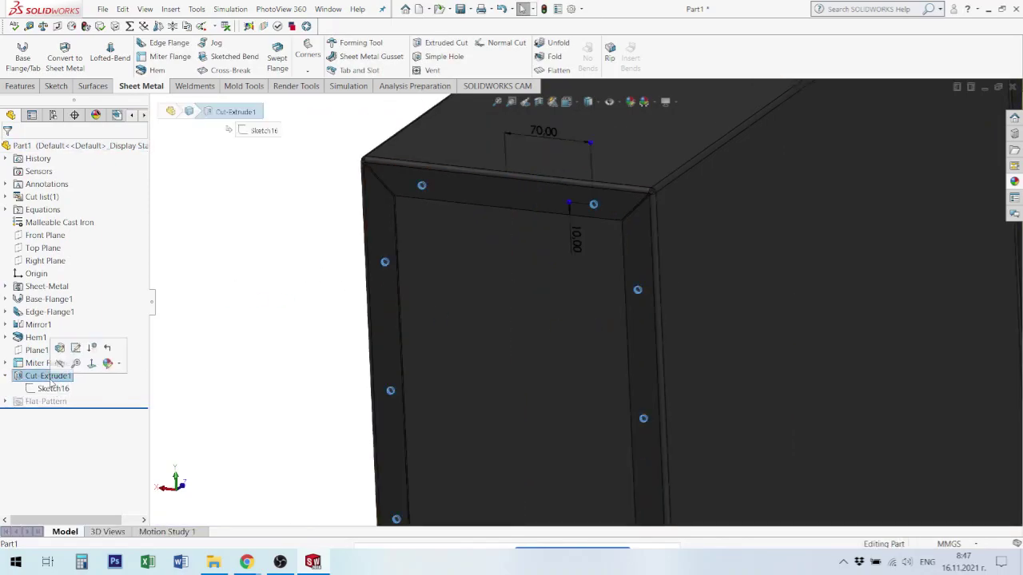
left_click(66, 354)
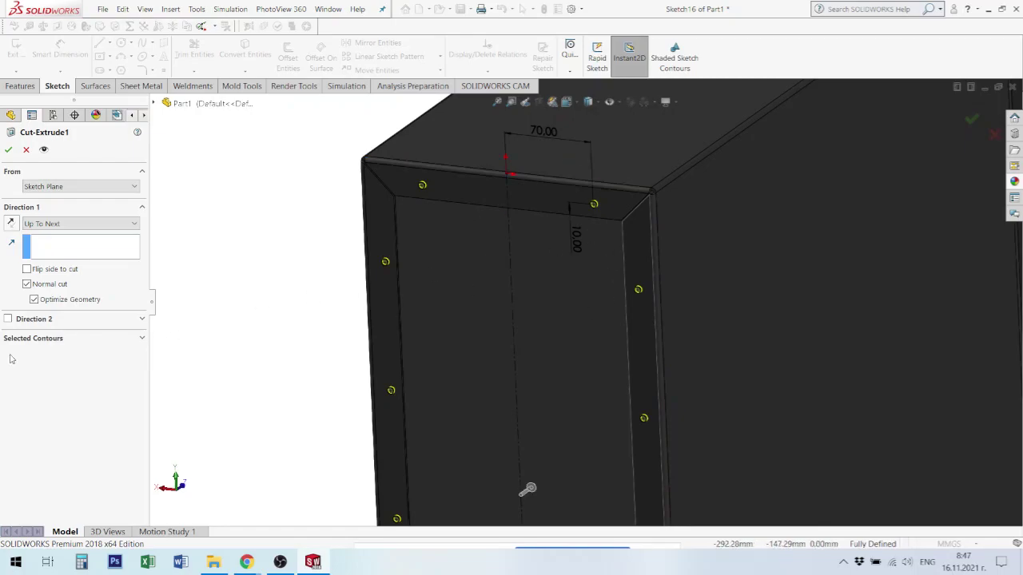
left_click(142, 339)
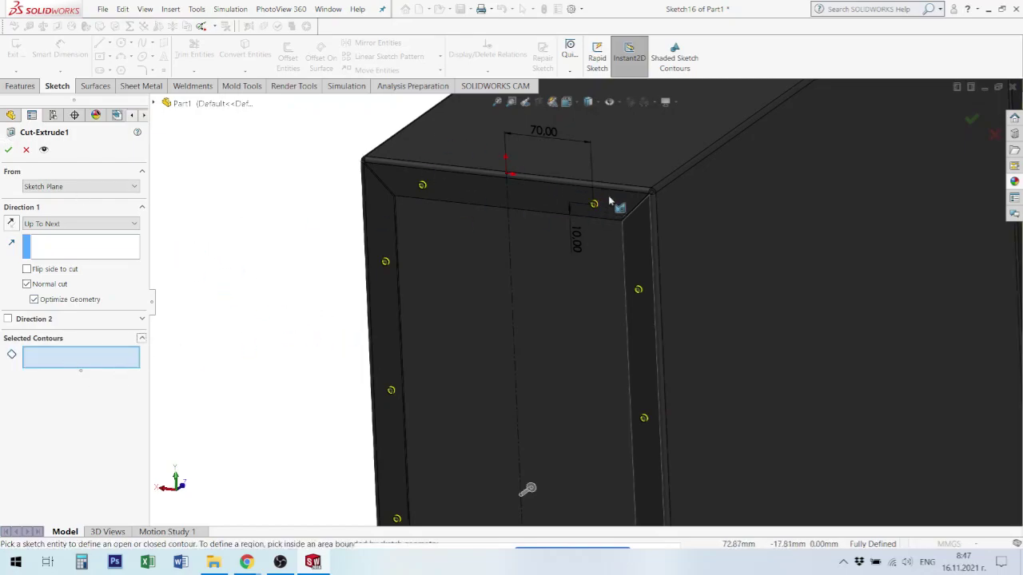
left_click(8, 149)
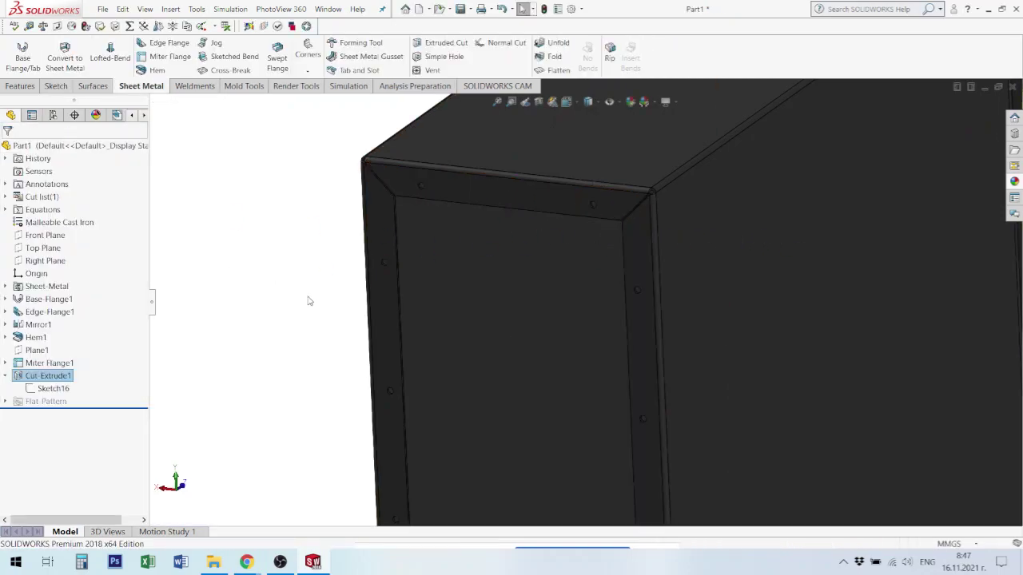
key("f")
scroll(627, 336, "down", 2)
scroll(434, 302, "up", 2)
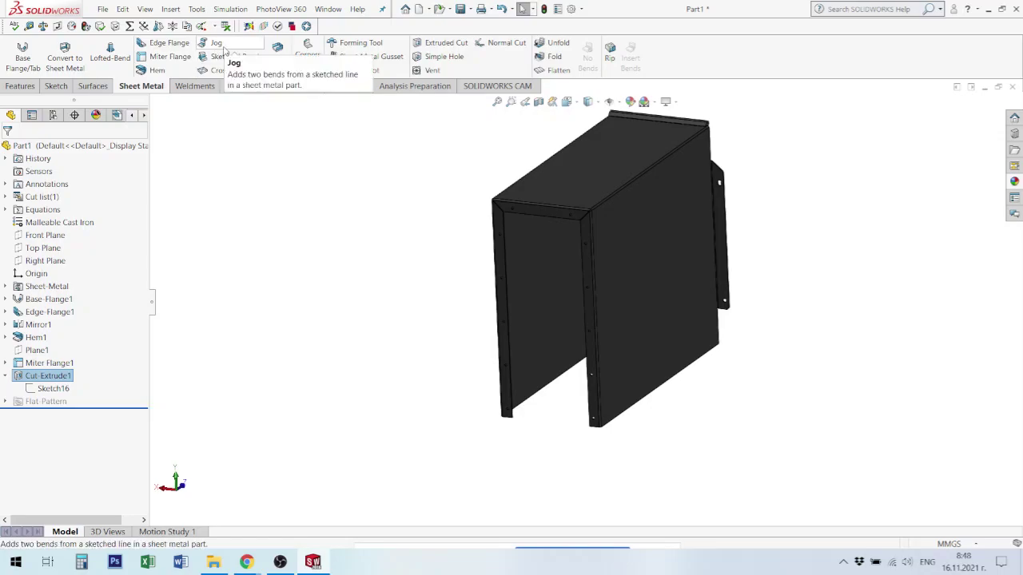
left_click(224, 48)
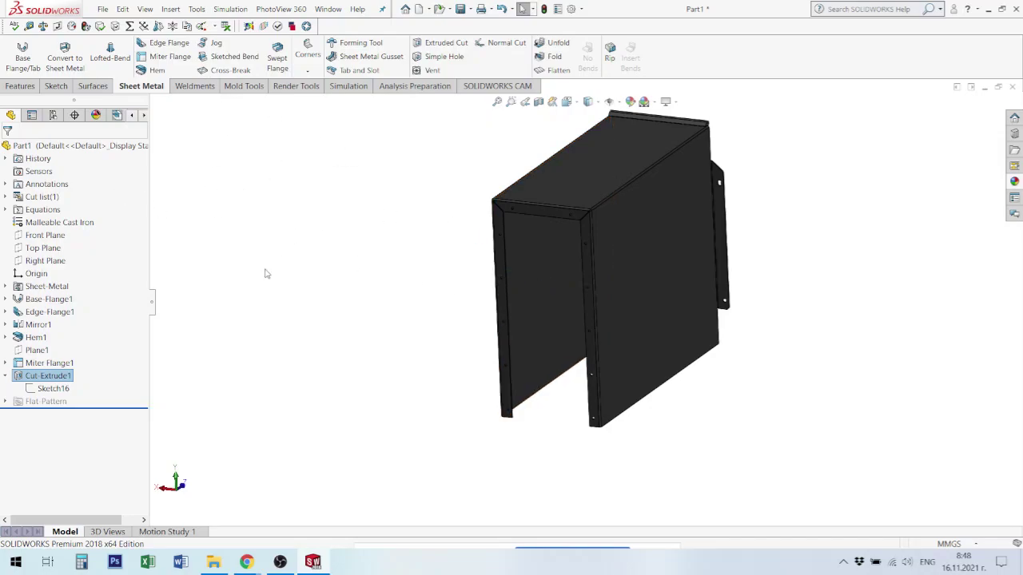
Orbit and zoom onto the base flange face near the hemmed top corner
mouse_move(697, 278)
middle_mouse_down()
mouse_move(539, 337)
mouse_move(532, 352)
mouse_move(543, 360)
middle_mouse_up()
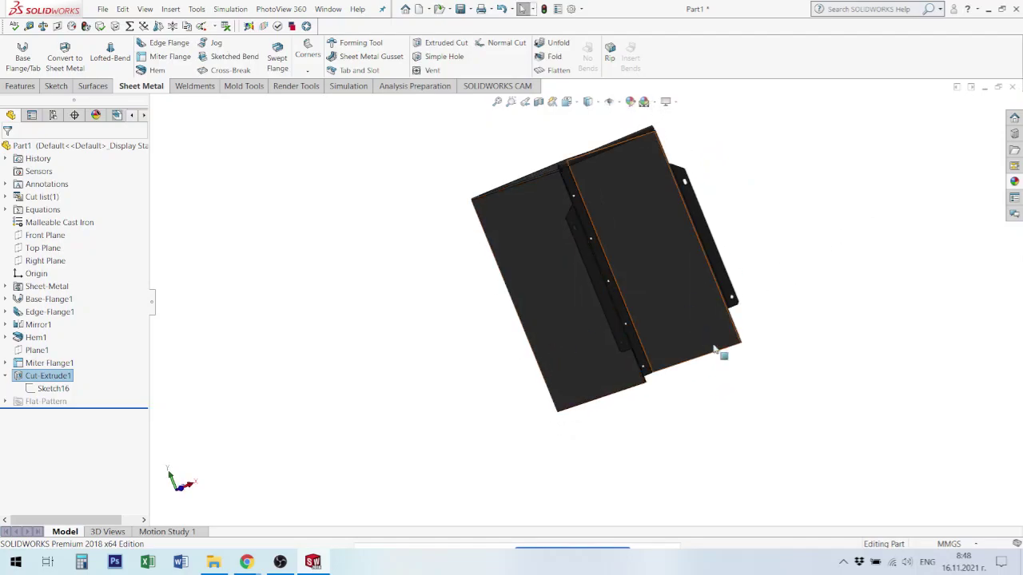
mouse_move(589, 313)
middle_mouse_down()
mouse_move(589, 281)
mouse_move(549, 194)
mouse_move(597, 205)
mouse_move(537, 183)
mouse_move(901, 413)
mouse_move(527, 9)
middle_mouse_up()
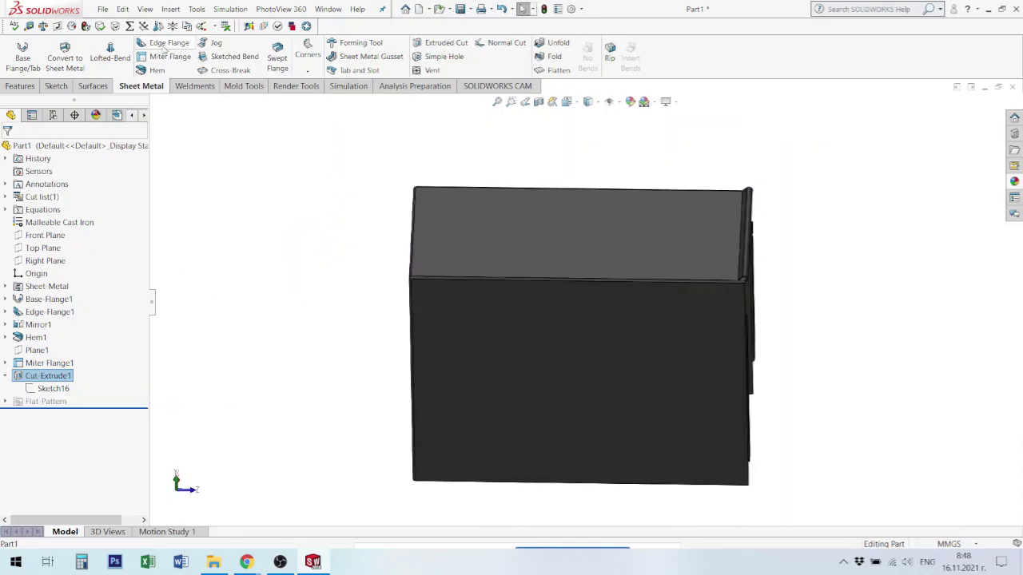
mouse_move(844, 469)
middle_mouse_down()
mouse_move(682, 320)
mouse_move(665, 326)
mouse_move(648, 354)
middle_mouse_up()
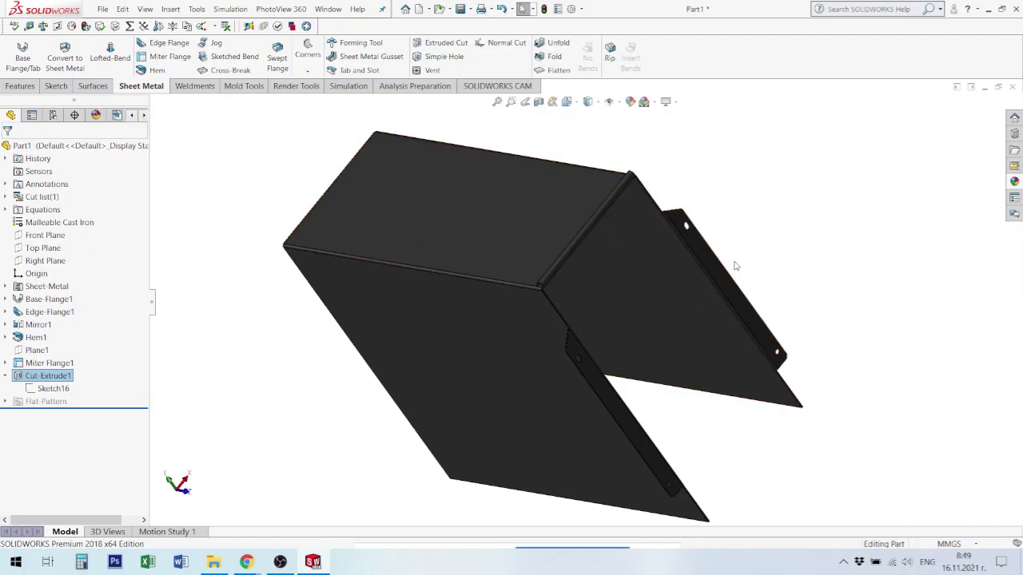
scroll(740, 284, "down", 2)
scroll(711, 315, "up", 2)
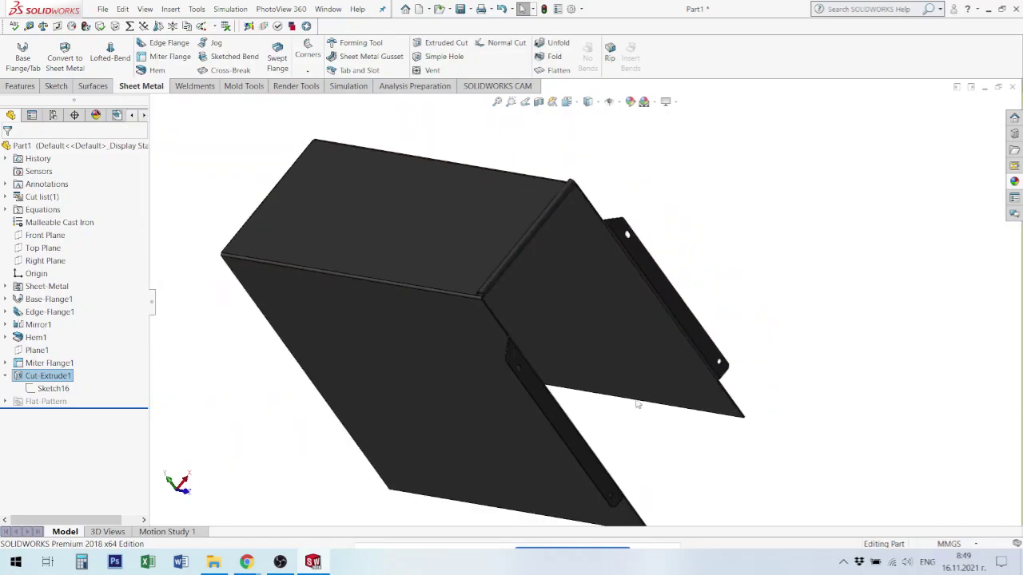
middle_click_drag(639, 404, 660, 355)
scroll(650, 224, "down", 3)
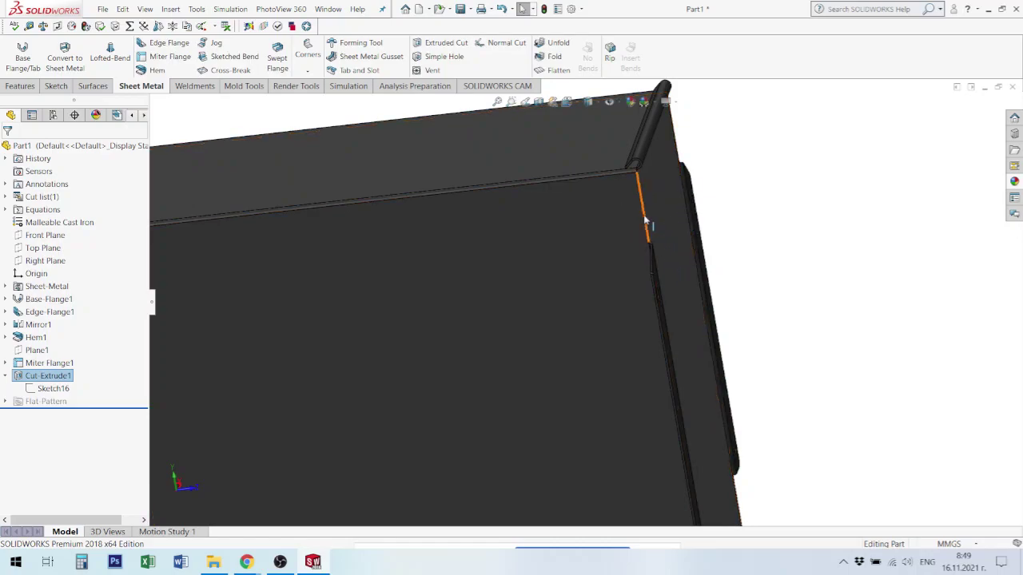
scroll(640, 225, "down", 2)
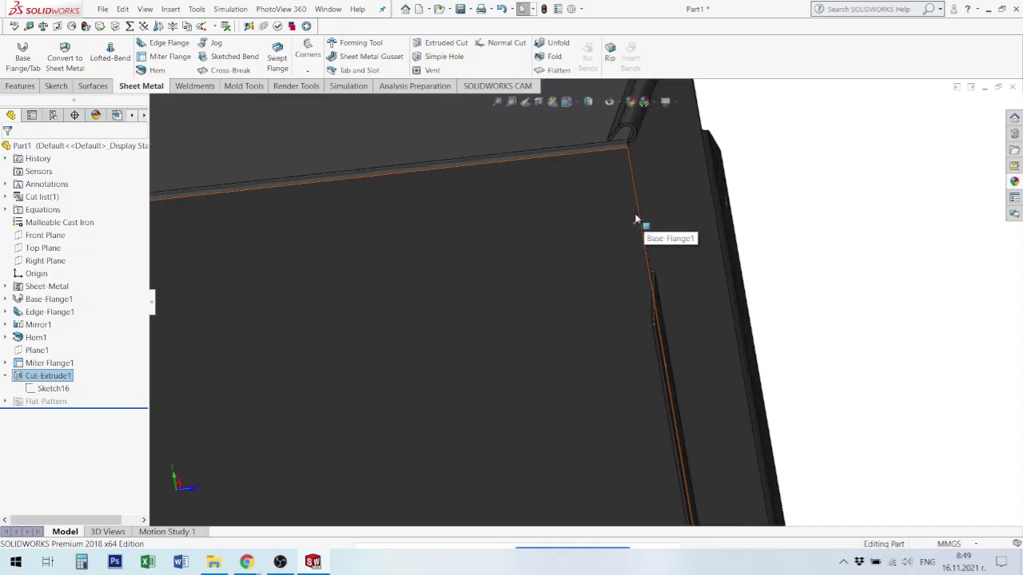
Start Sketch17 on the base flange face and draw a corner rectangle past its right edge
left_click(612, 209)
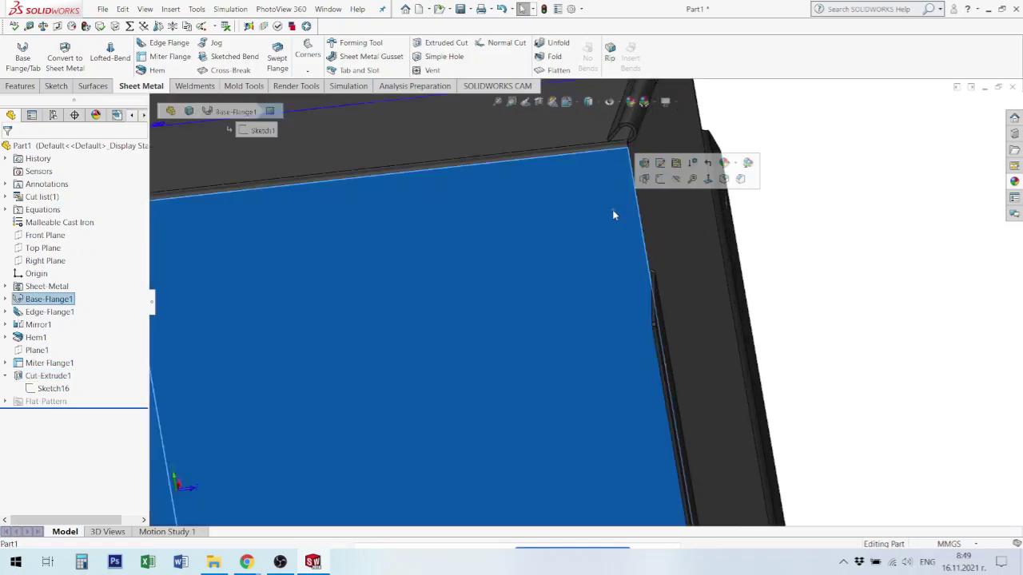
left_click(659, 178)
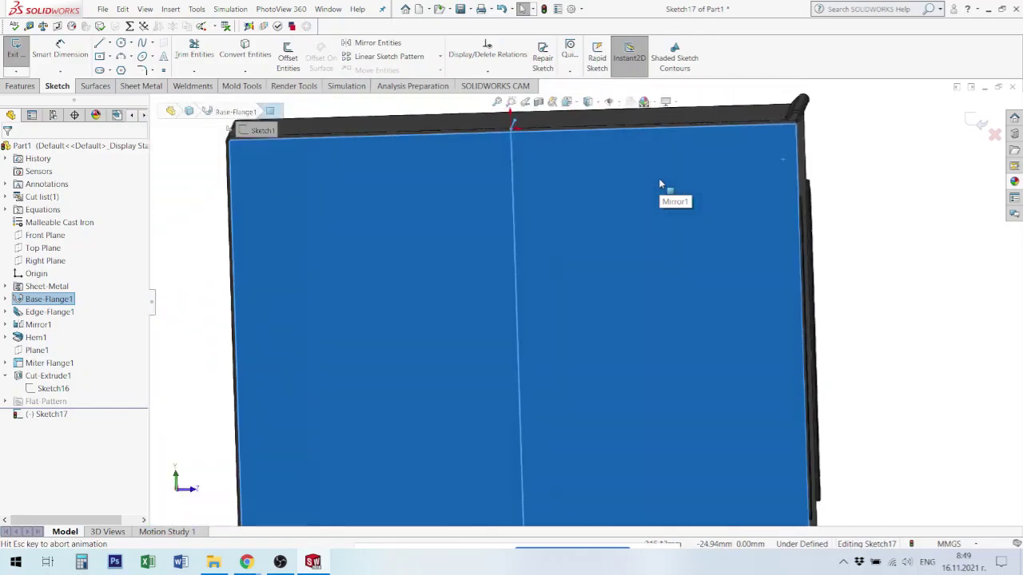
left_click(100, 58)
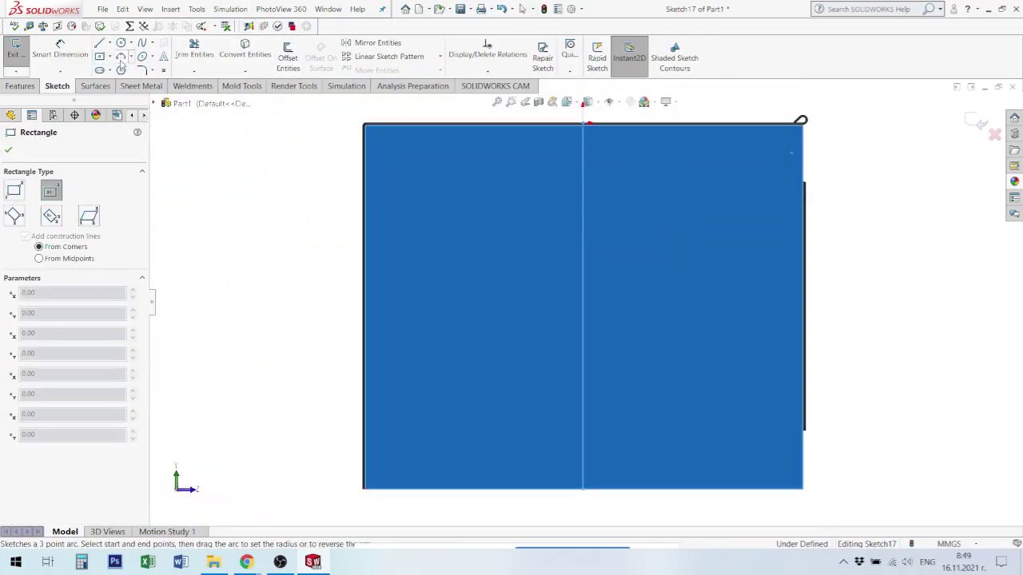
scroll(815, 184, "down", 3)
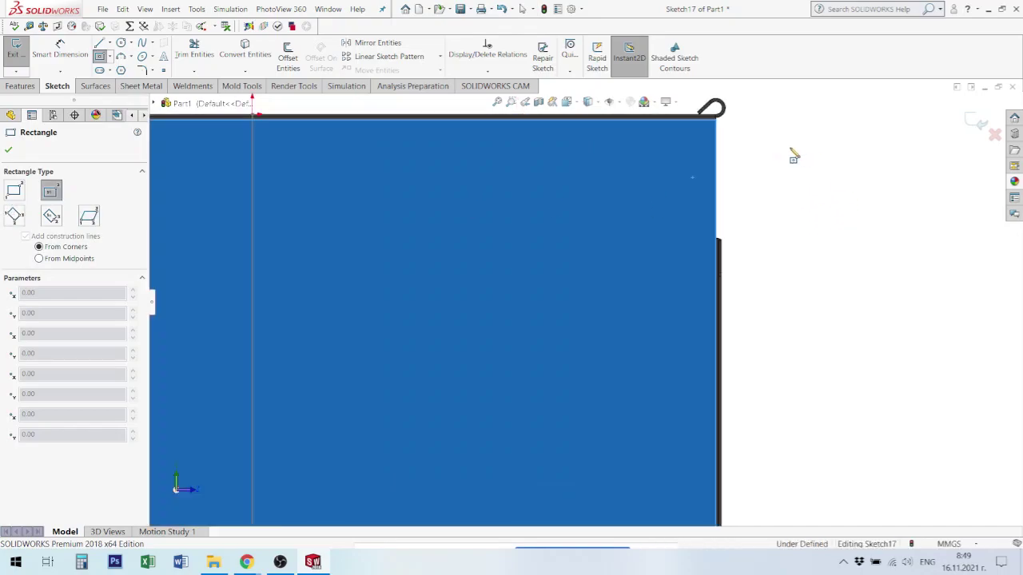
left_click(20, 191)
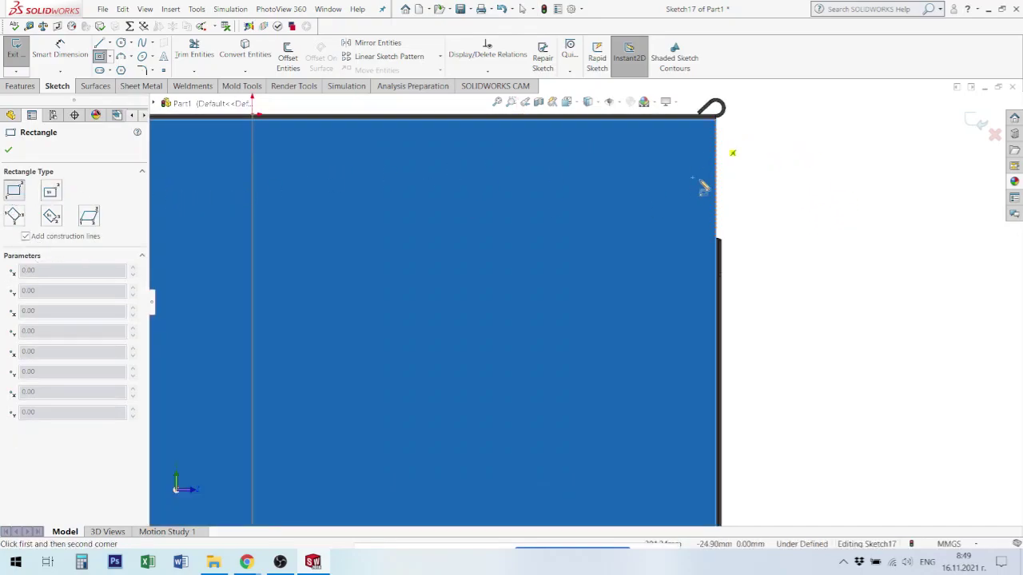
left_click(717, 145)
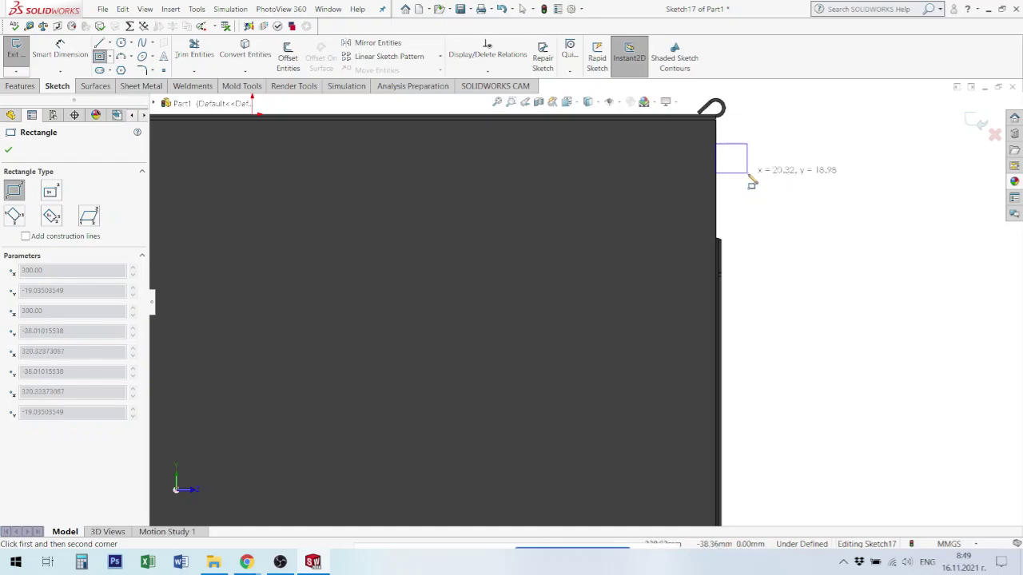
left_click(744, 183)
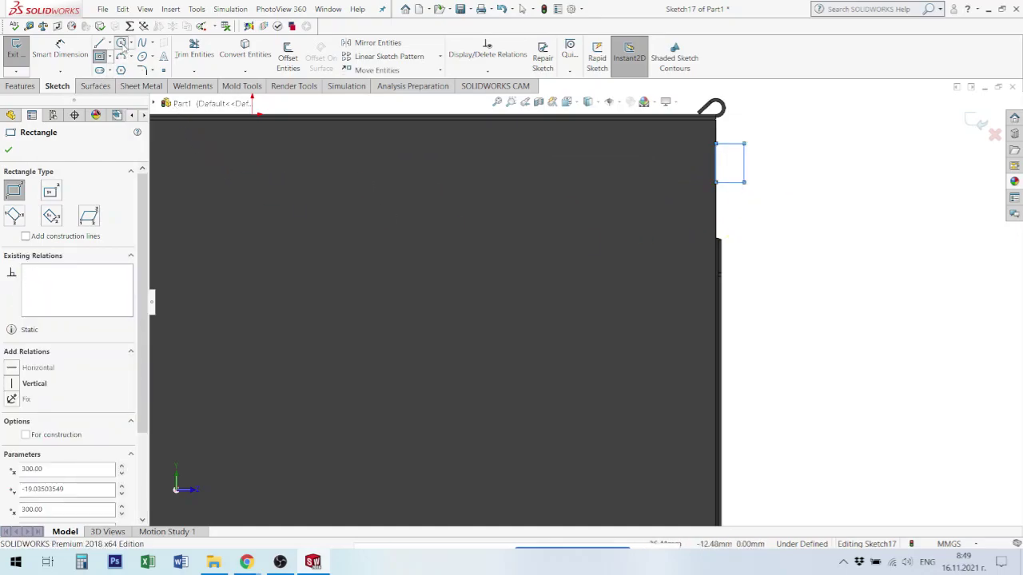
left_click(121, 42)
scroll(733, 162, "down", 3)
scroll(733, 162, "down", 2)
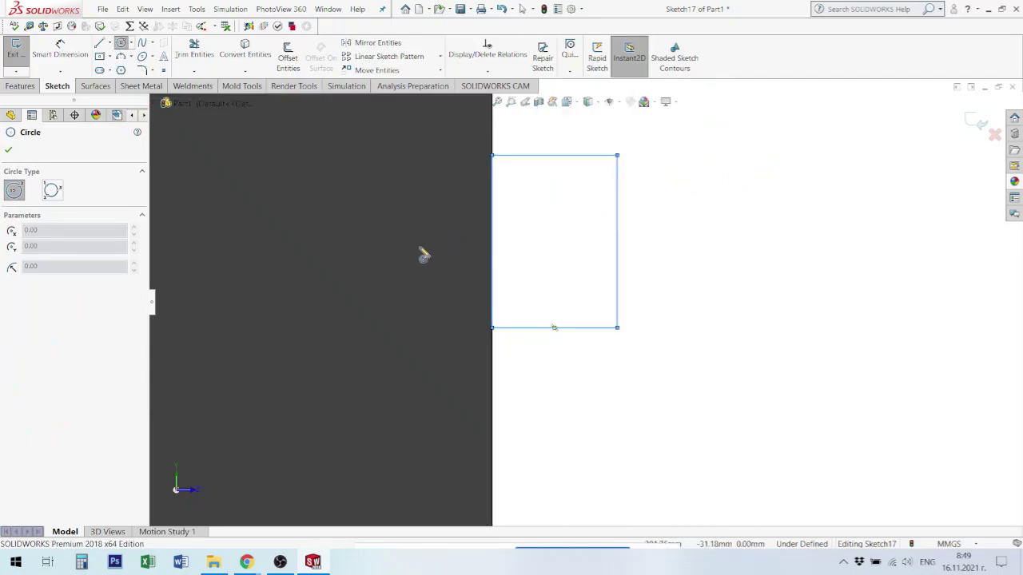
Draw the hole circle inside the tab rectangle, widen the rectangle, and shift the circle right
left_click(565, 237)
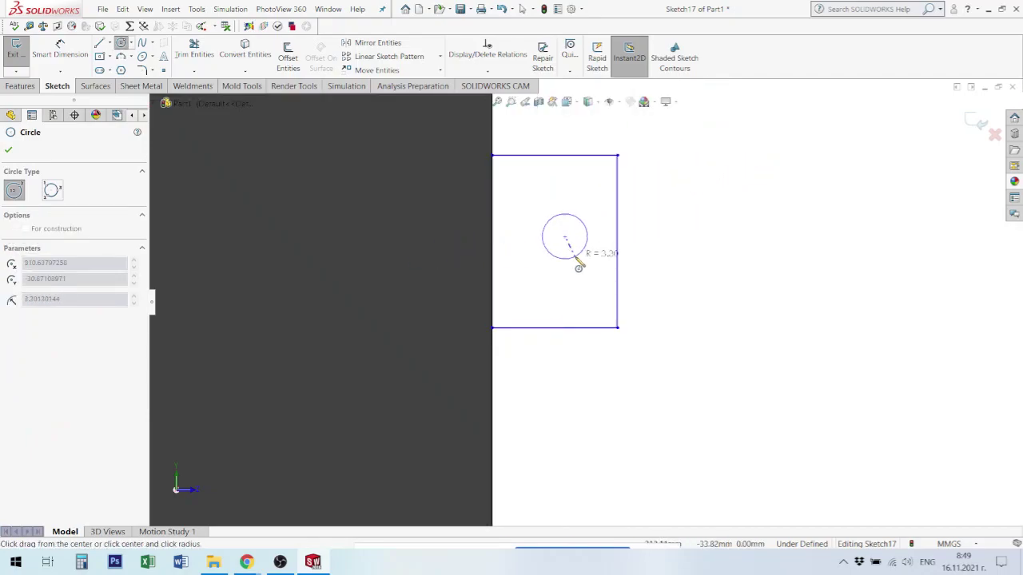
left_click(581, 253)
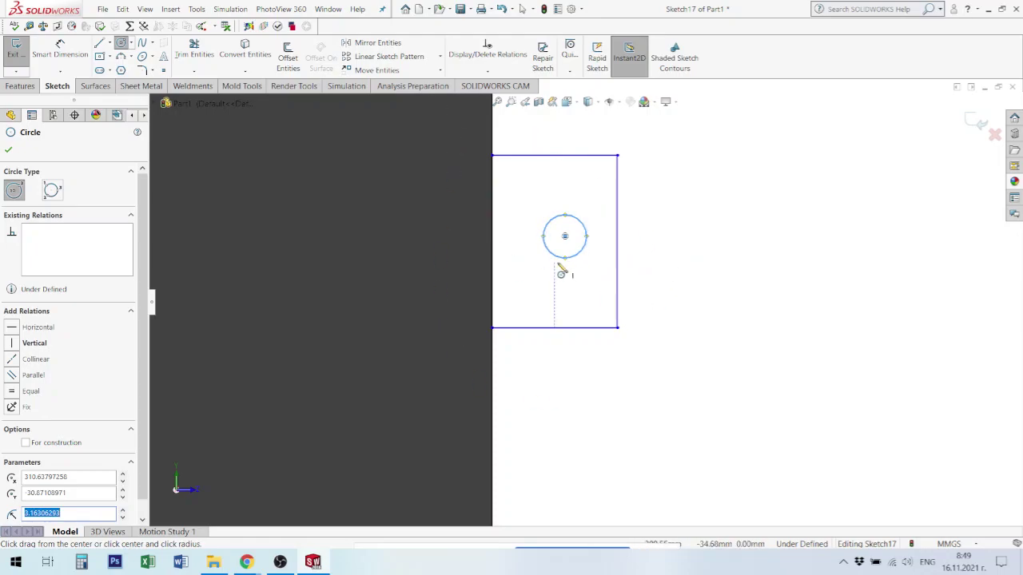
left_click(20, 87)
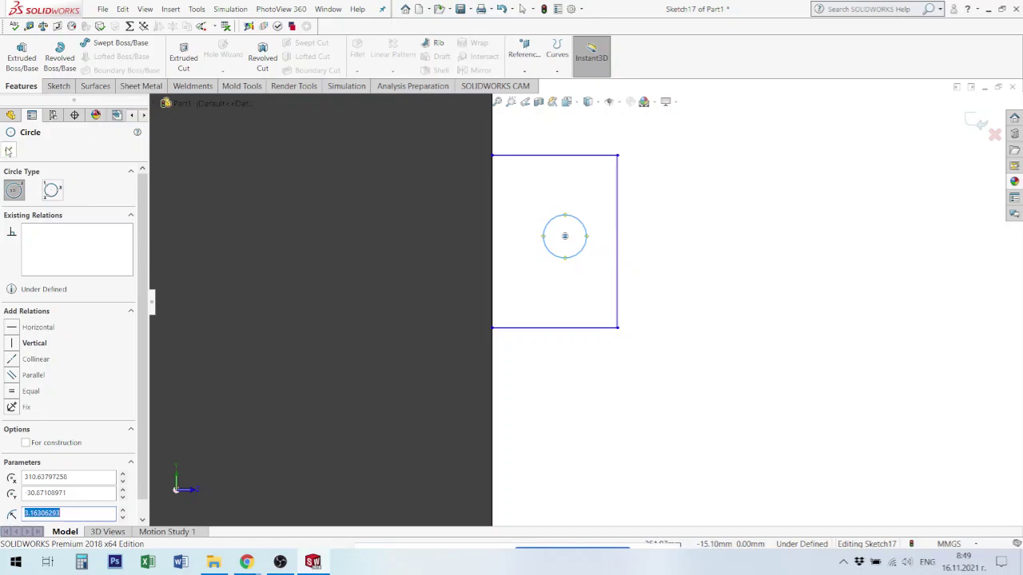
left_click(9, 151)
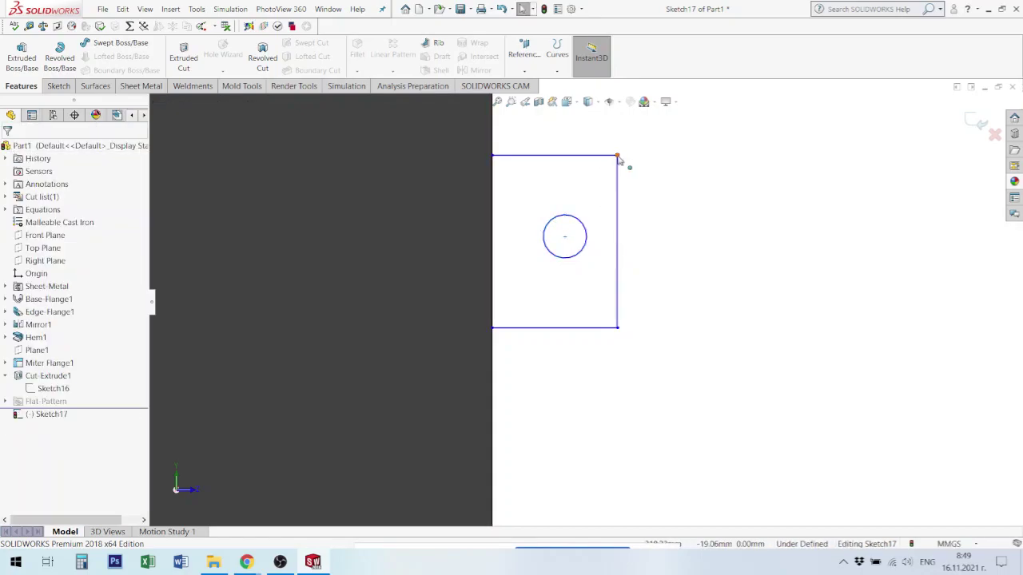
left_click_drag(617, 157, 662, 168)
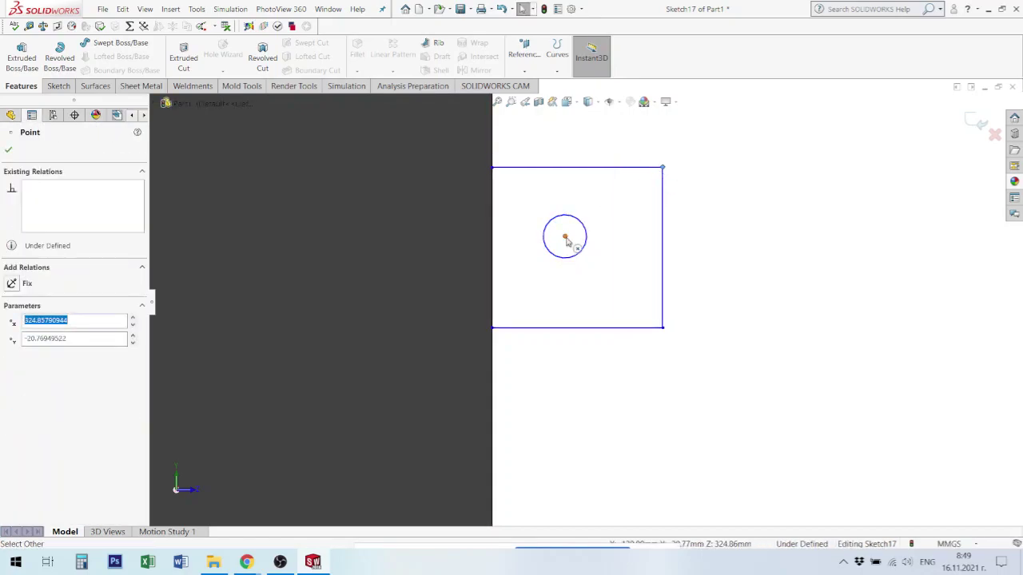
left_click_drag(565, 238, 584, 249)
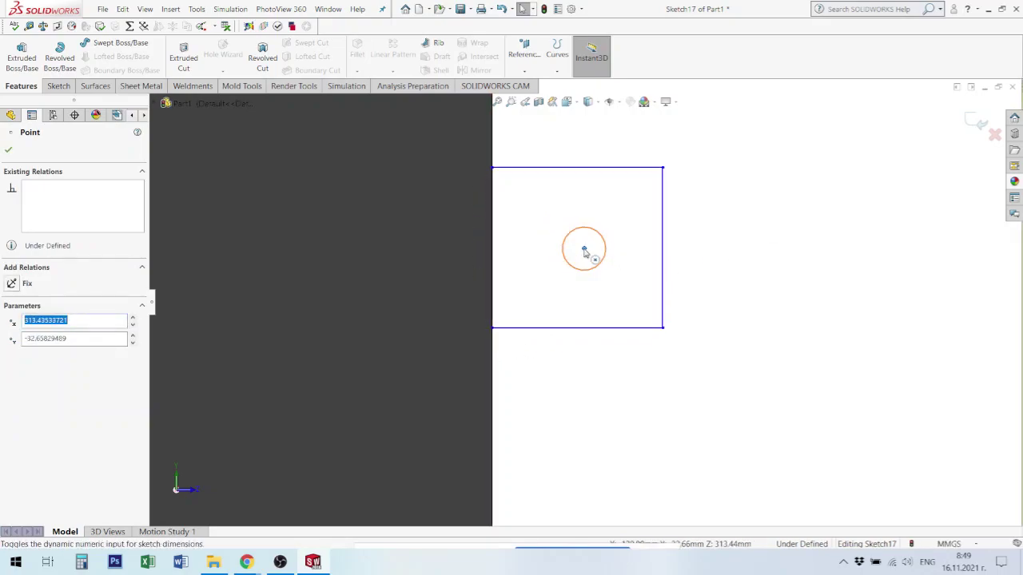
left_click_drag(584, 249, 607, 246)
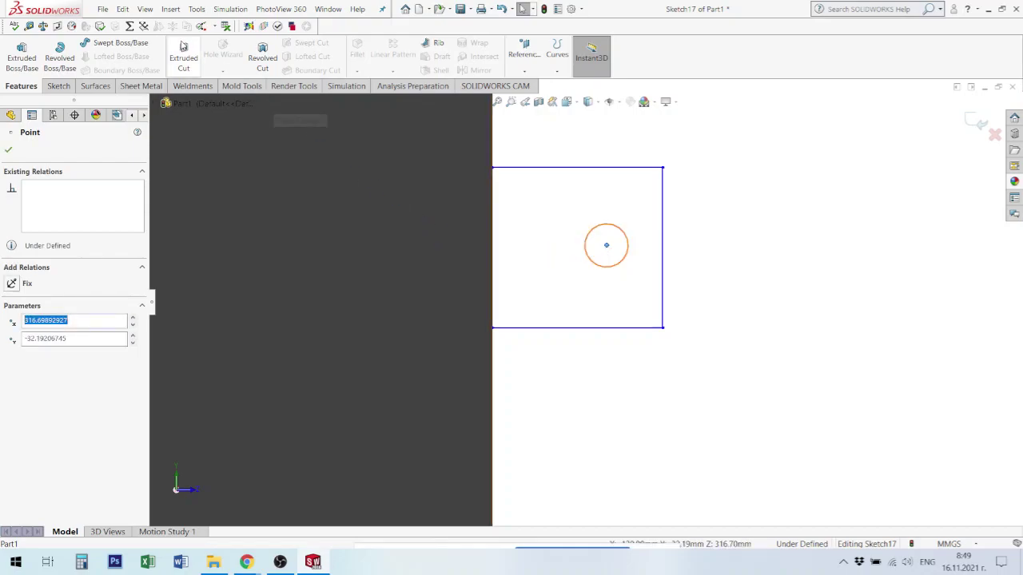
Add a horizontal centerline from the rectangle's left-edge midpoint to the circle's centre
key("c")
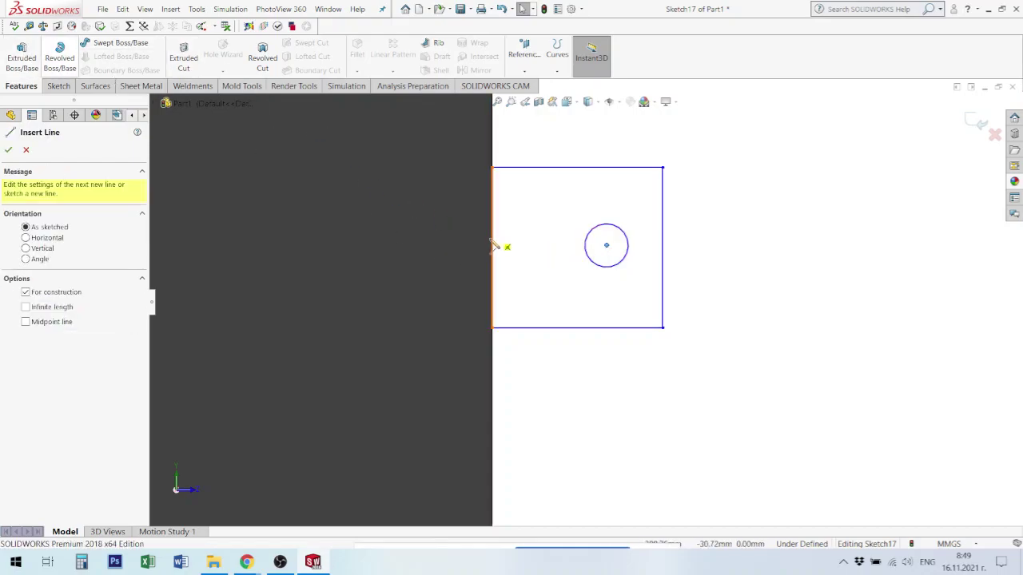
left_click(493, 248)
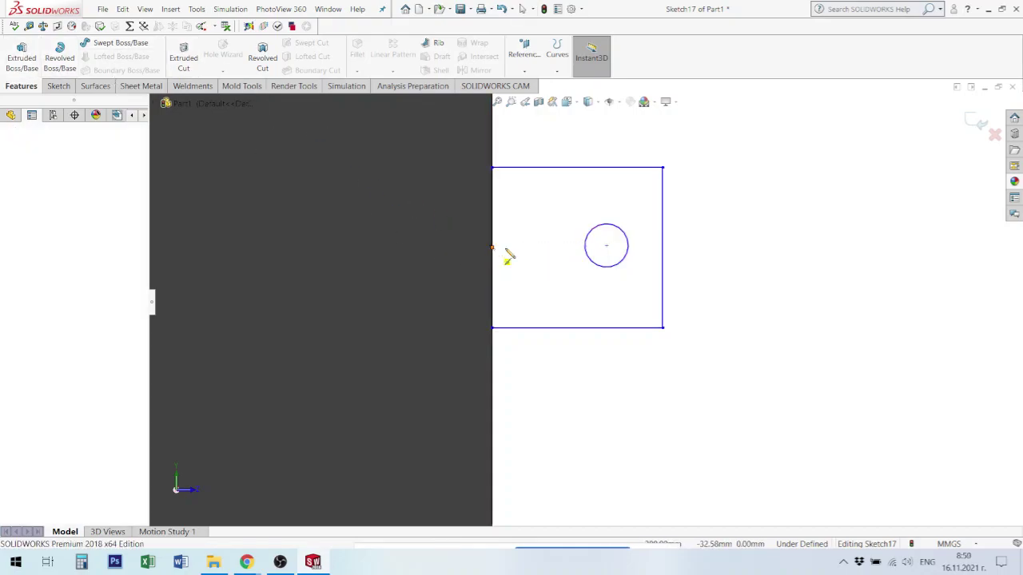
left_click(607, 246)
key("Escape")
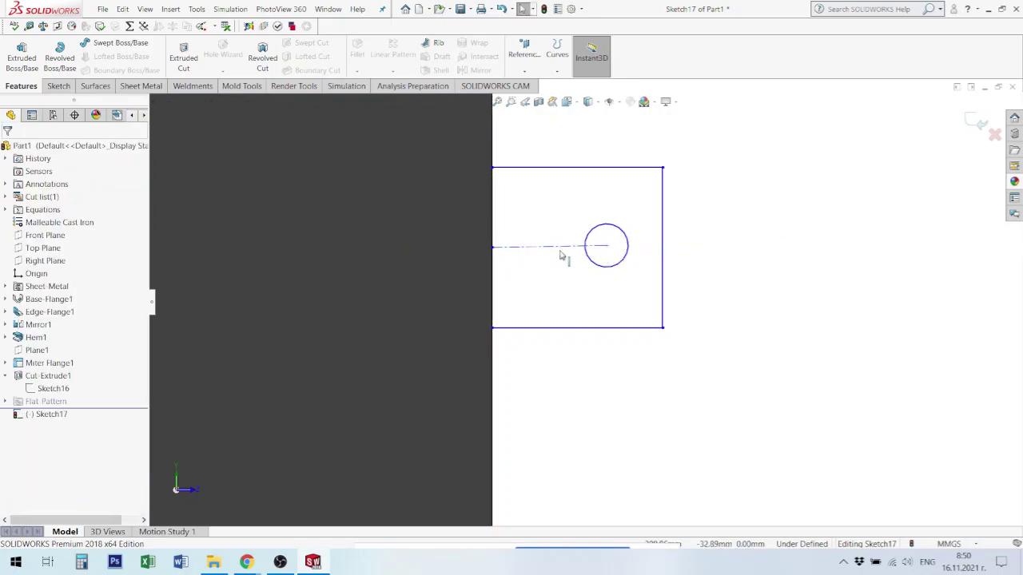
left_click(562, 248)
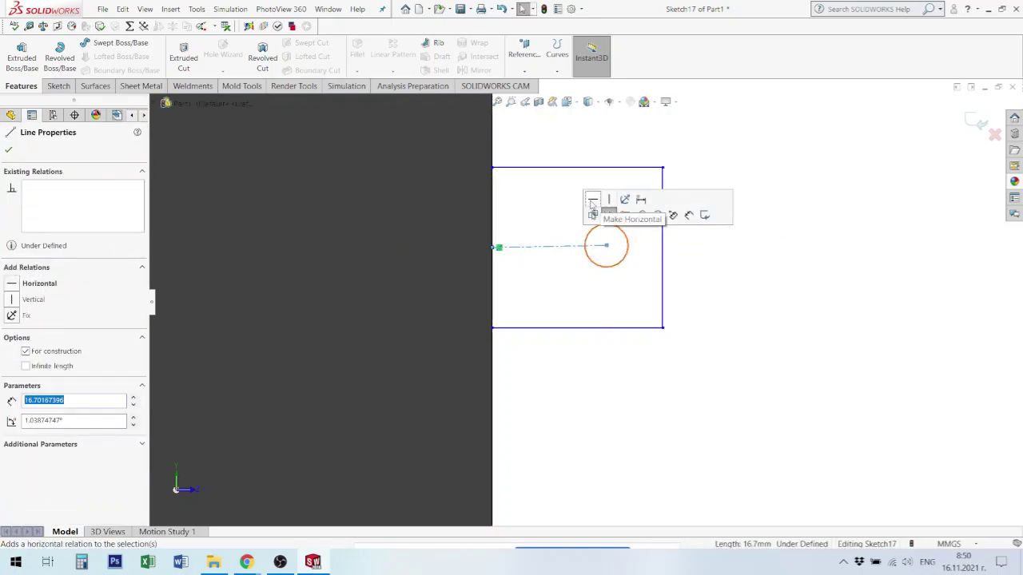
left_click(674, 207)
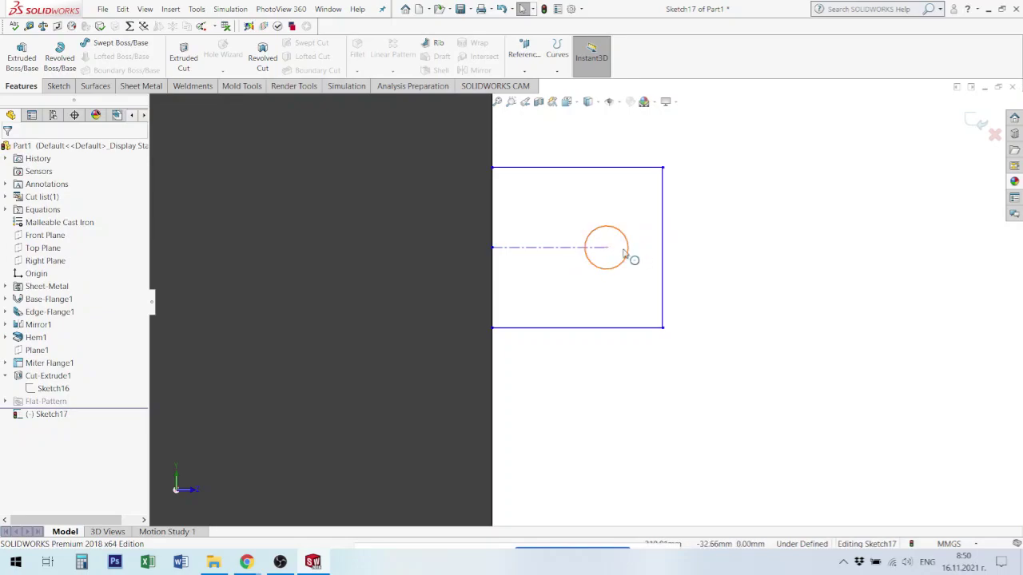
mouse_move(493, 247)
left_mouse_down()
mouse_move(520, 275)
mouse_move(514, 255)
left_mouse_up()
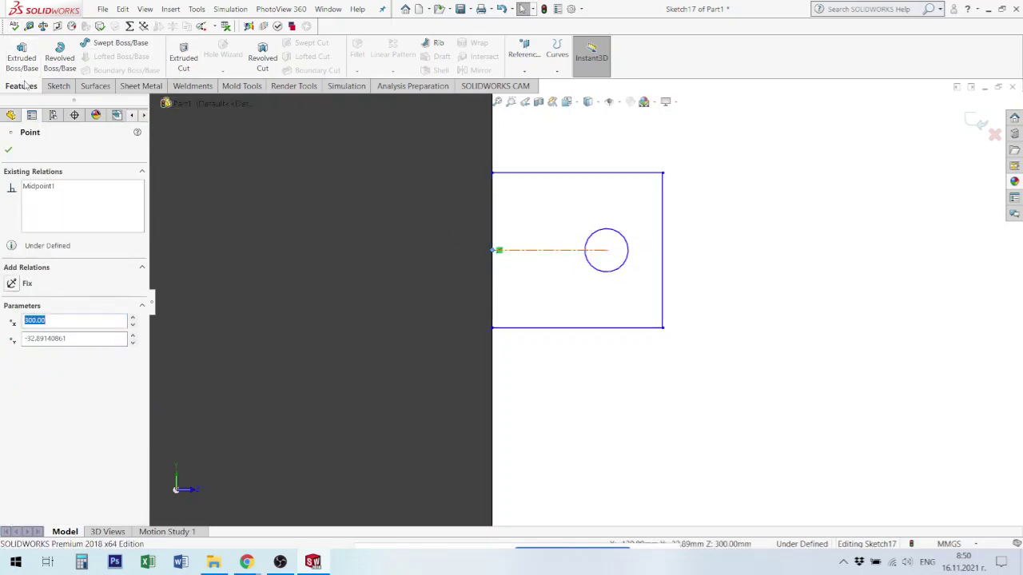
Start a Smart Dimension on the tab's bottom edge
left_click(58, 86)
left_click(651, 220)
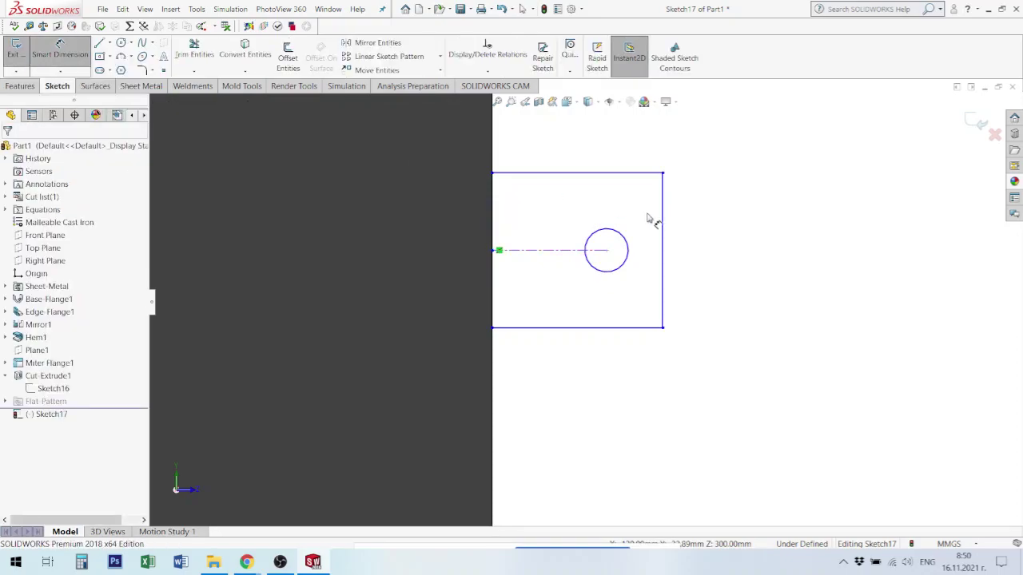
left_click(616, 328)
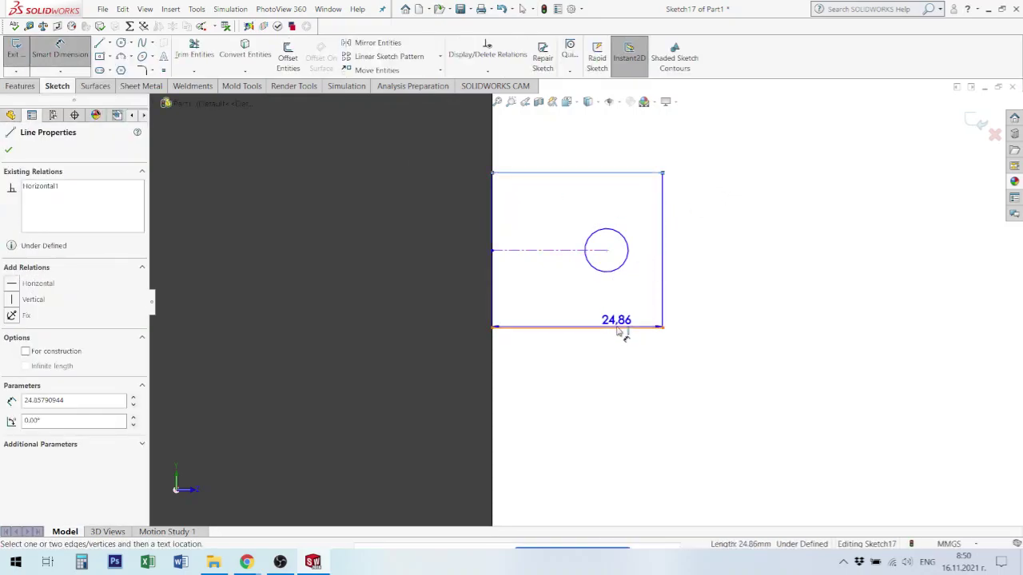
Dimension the tab 20 mm tall and 35 mm wide
left_click(640, 173)
left_click(755, 263)
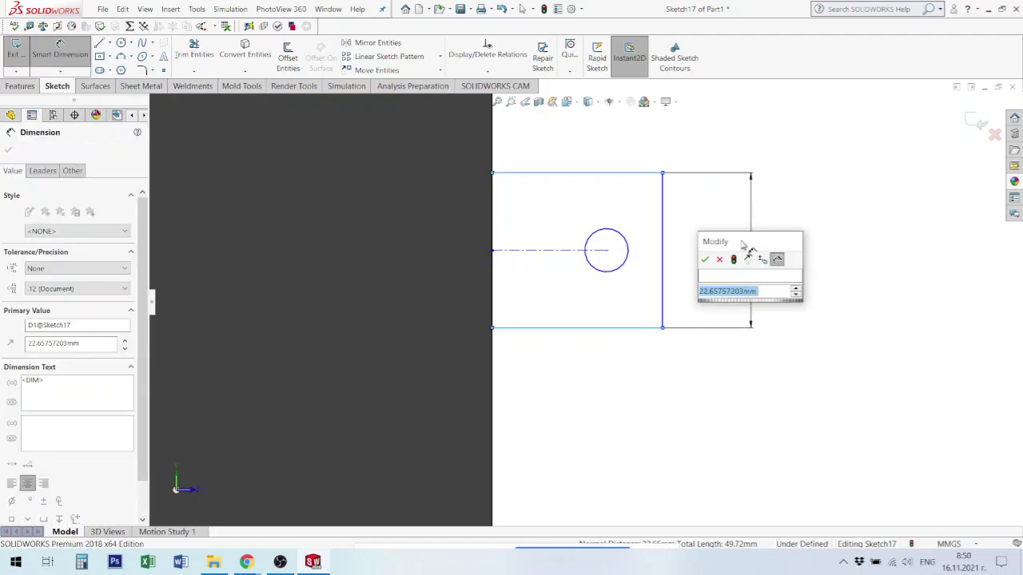
type("20")
key("Return")
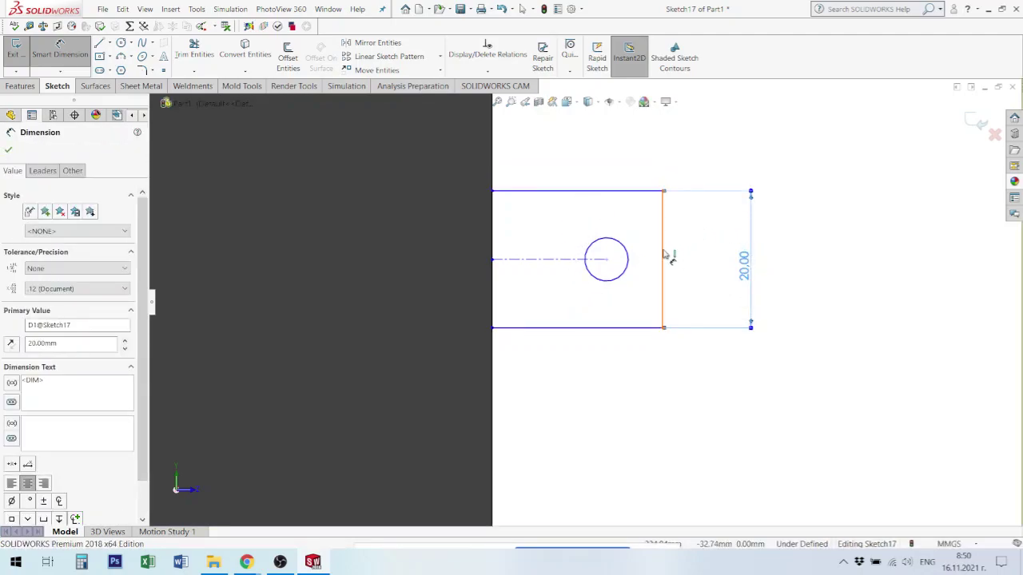
left_click(664, 256)
left_click(492, 228)
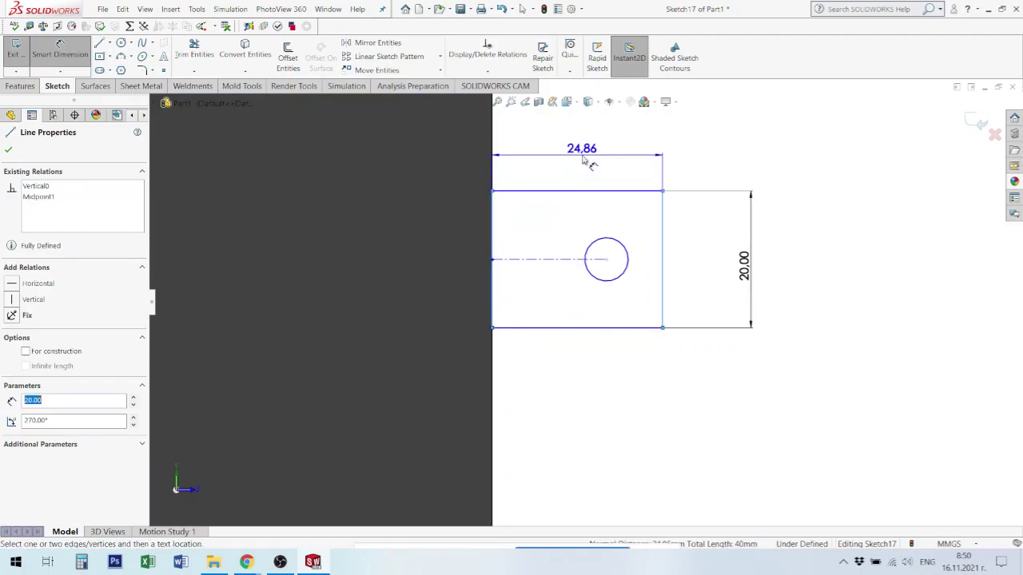
left_click(583, 154)
type("35")
key("Return")
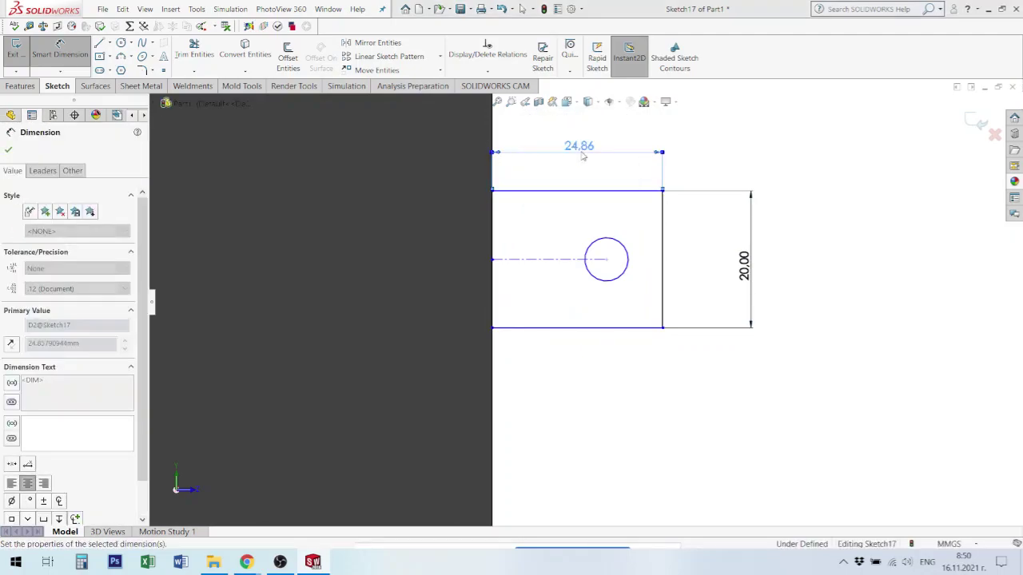
scroll(557, 238, "up", 3)
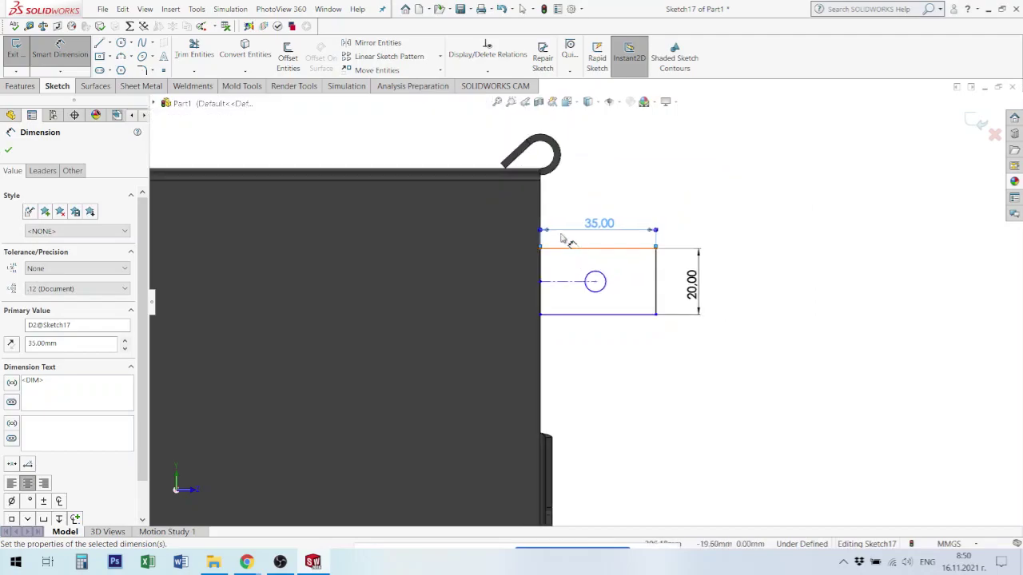
scroll(568, 359, "up", 1)
scroll(568, 359, "up", 2)
scroll(581, 406, "up", 1)
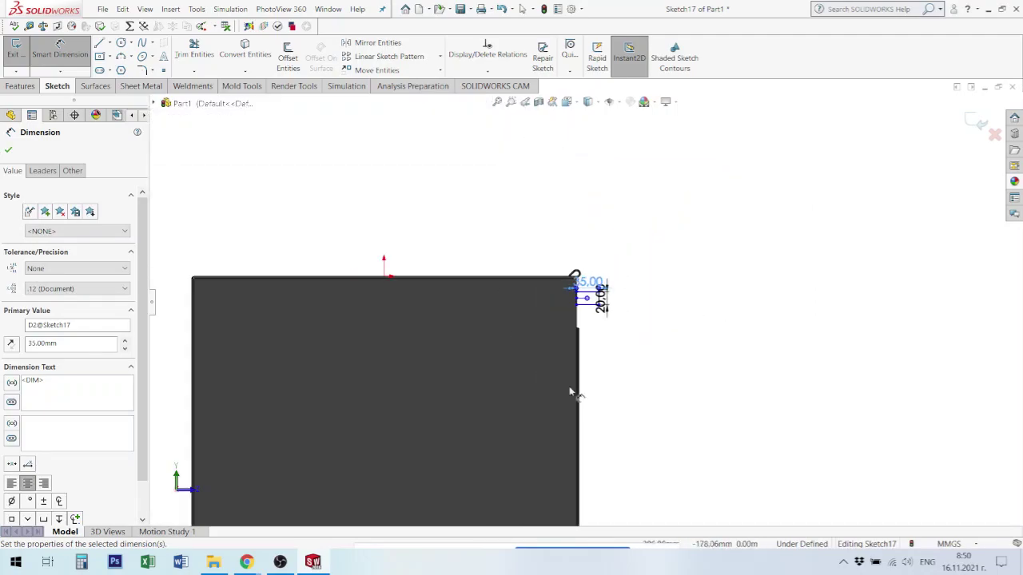
key("Escape")
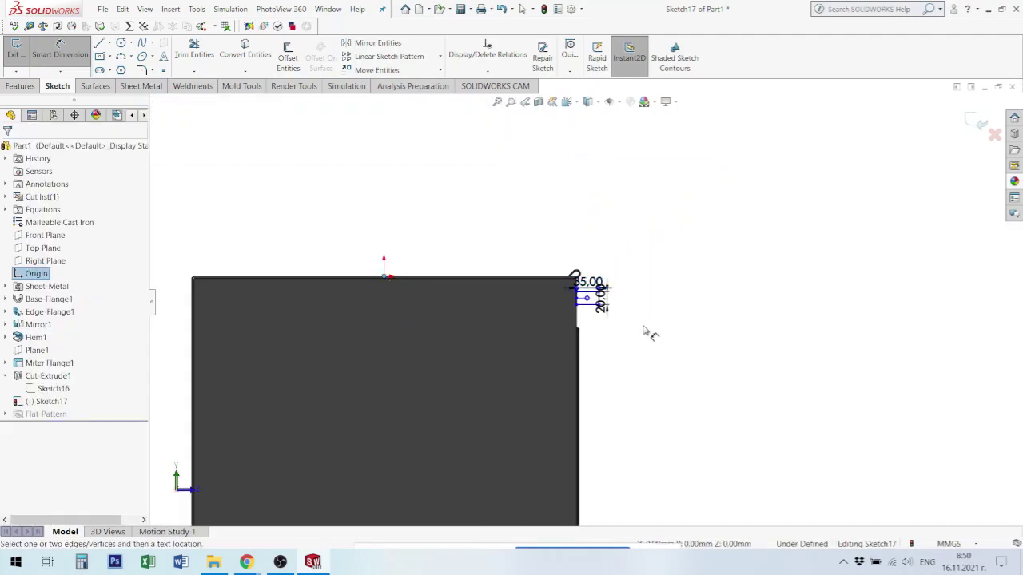
scroll(615, 320, "down", 3)
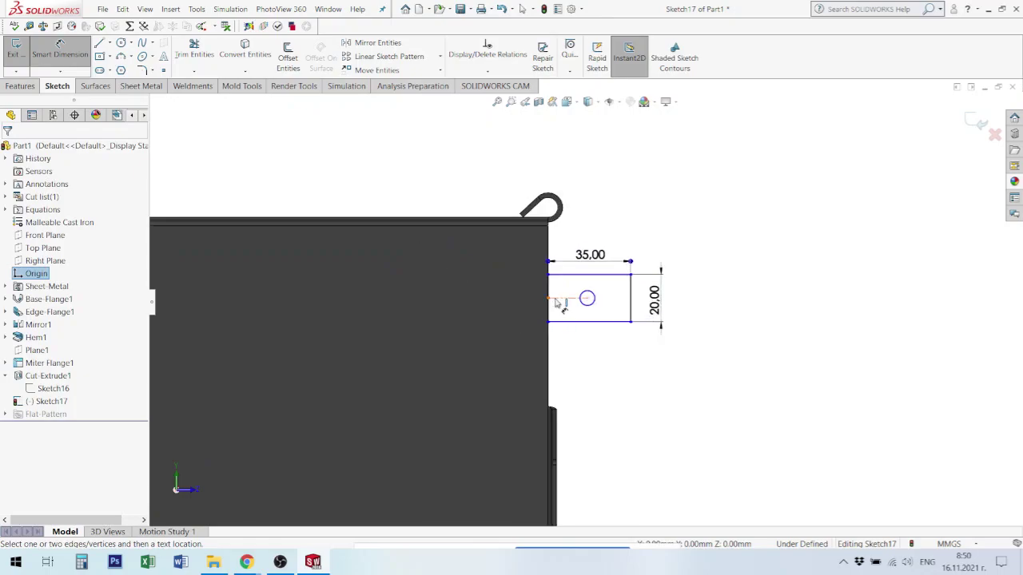
Place the tab's centreline 35 mm below the enclosure's top edge
left_click(557, 300)
left_click(764, 256)
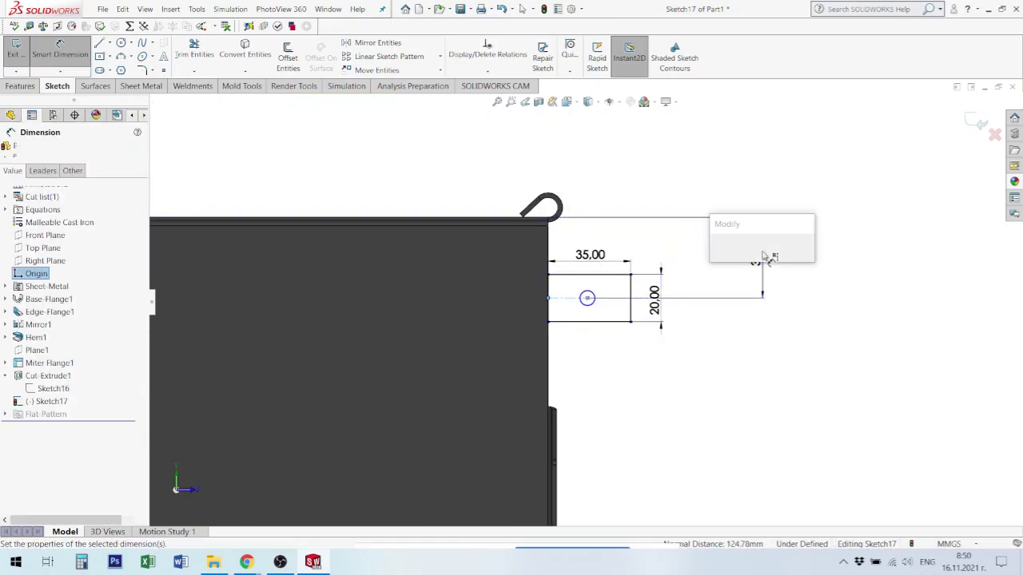
key("Return")
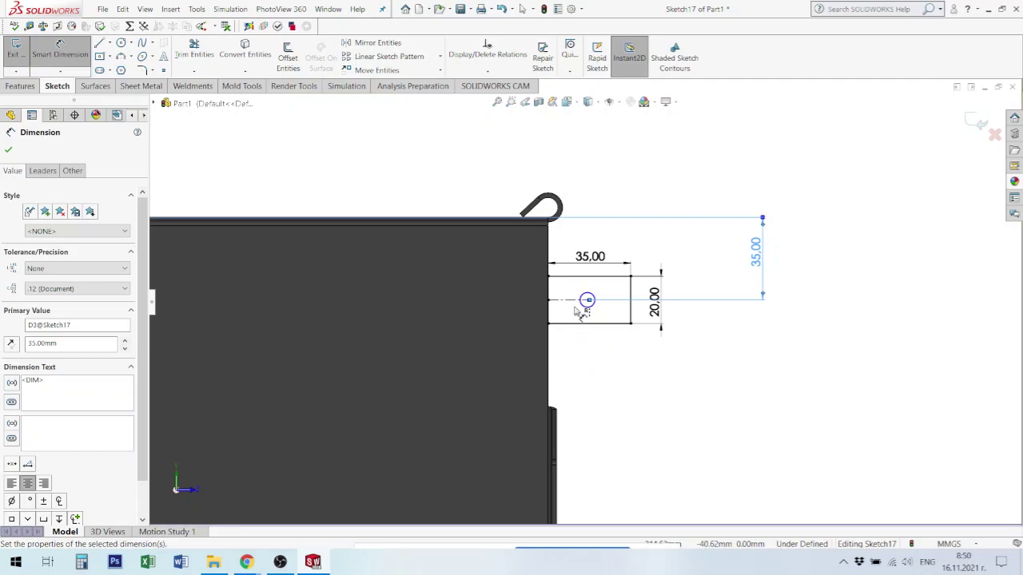
scroll(574, 308, "down", 2)
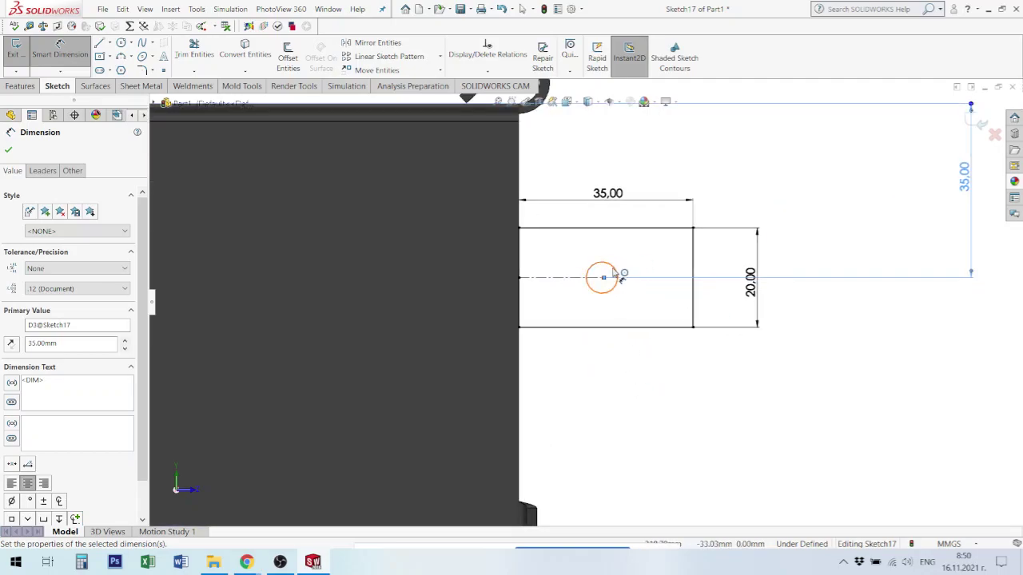
Size the hole to Ø8.1 mm and move its centre onto the right-edge midpoint
left_click(614, 273)
left_click(739, 184)
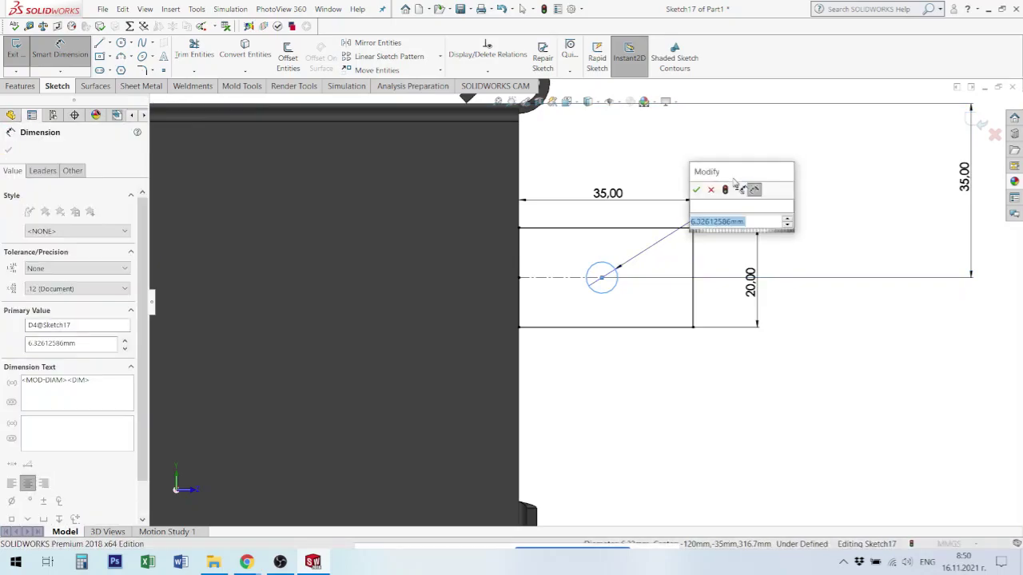
type("8.1")
key("Return")
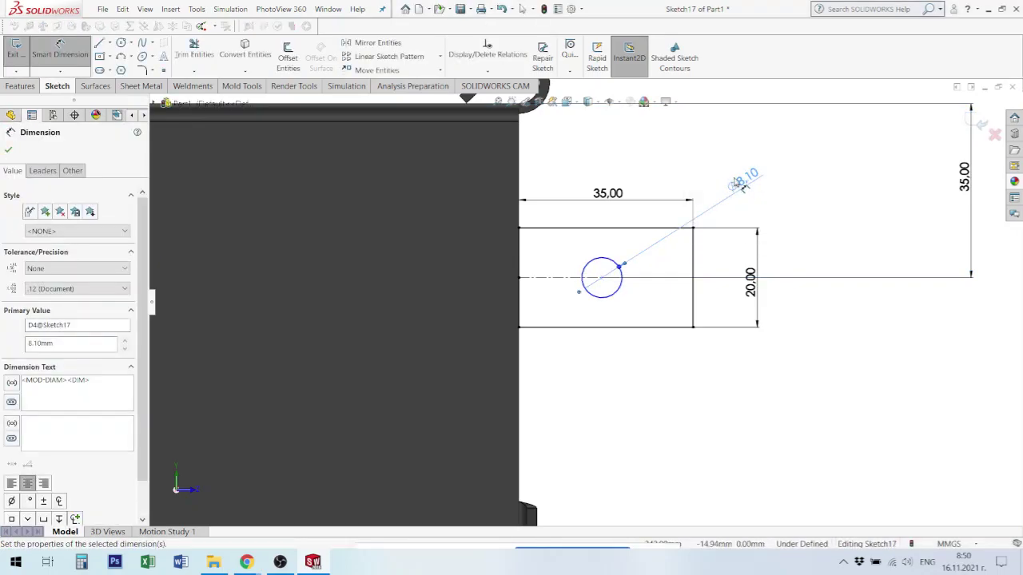
left_click(682, 434)
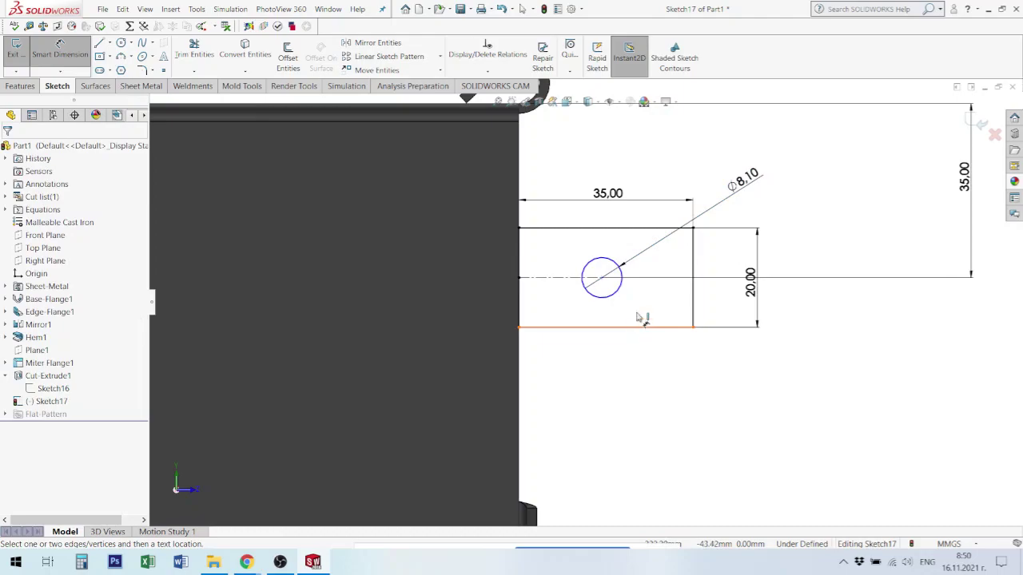
key("Escape")
left_click_drag(602, 278, 694, 280)
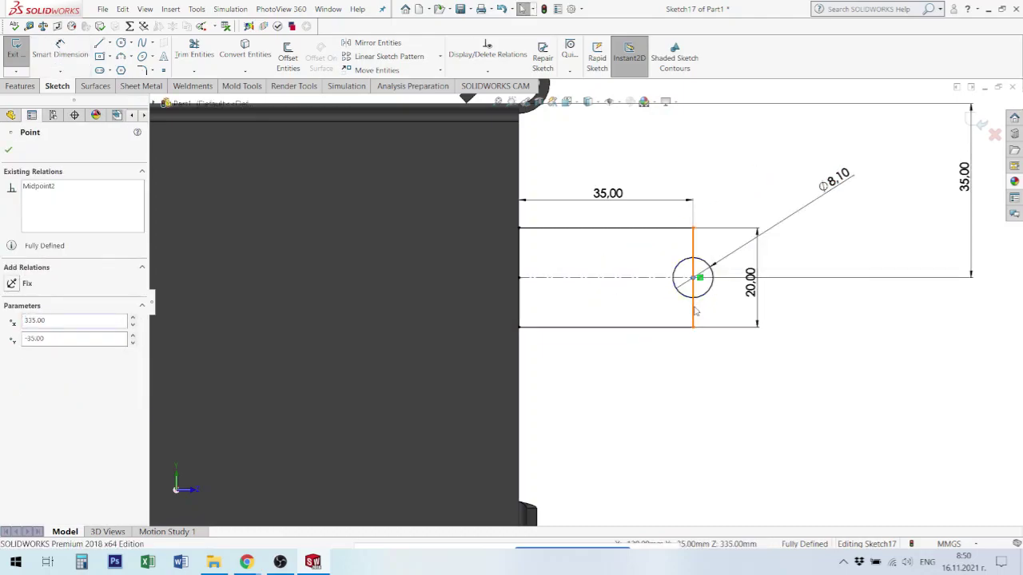
Make the tab's right edge construction geometry and close the end with a tangent arc
left_click(693, 310)
left_click(741, 276)
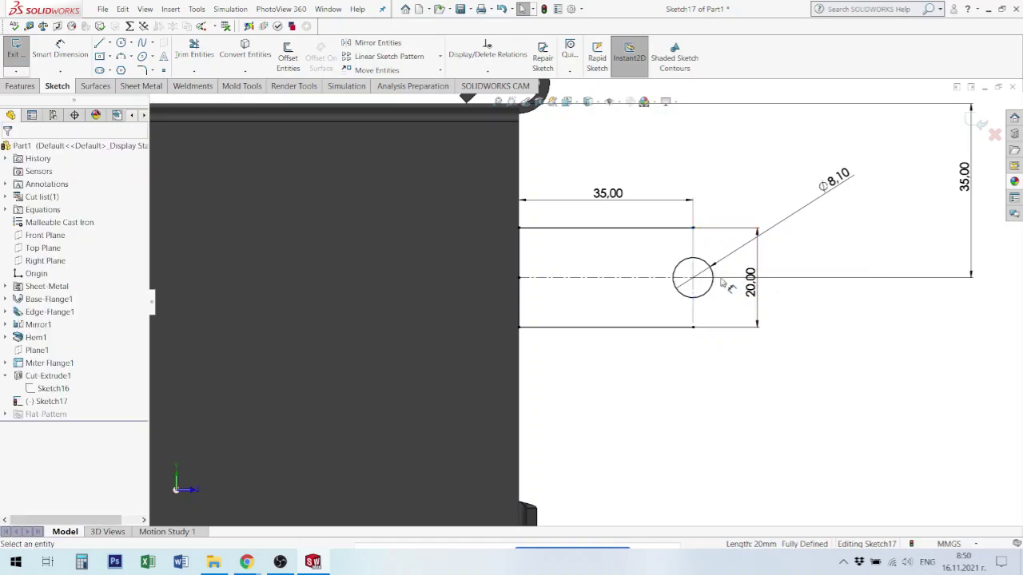
left_click(121, 56)
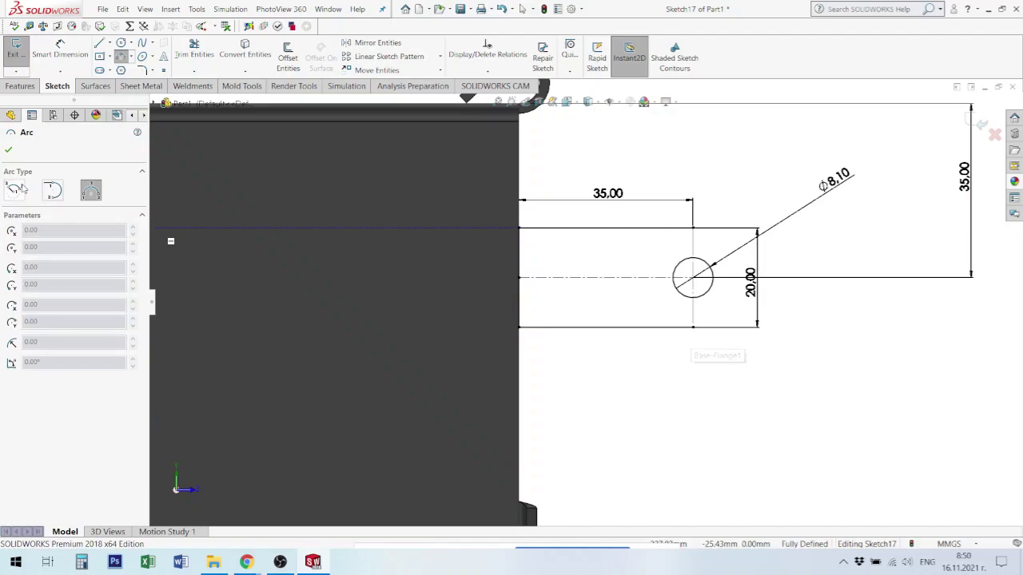
left_click(52, 190)
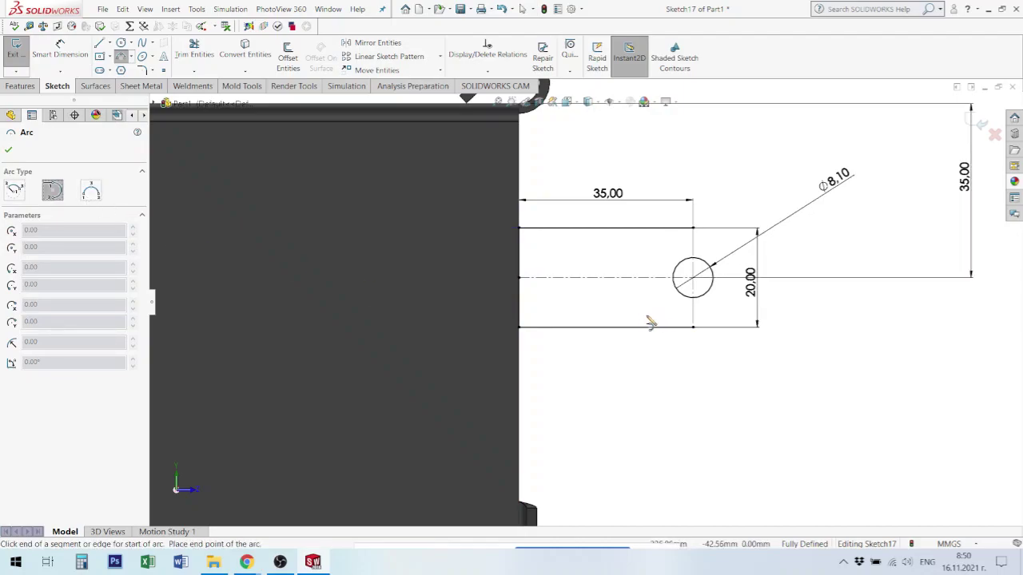
left_click(693, 327)
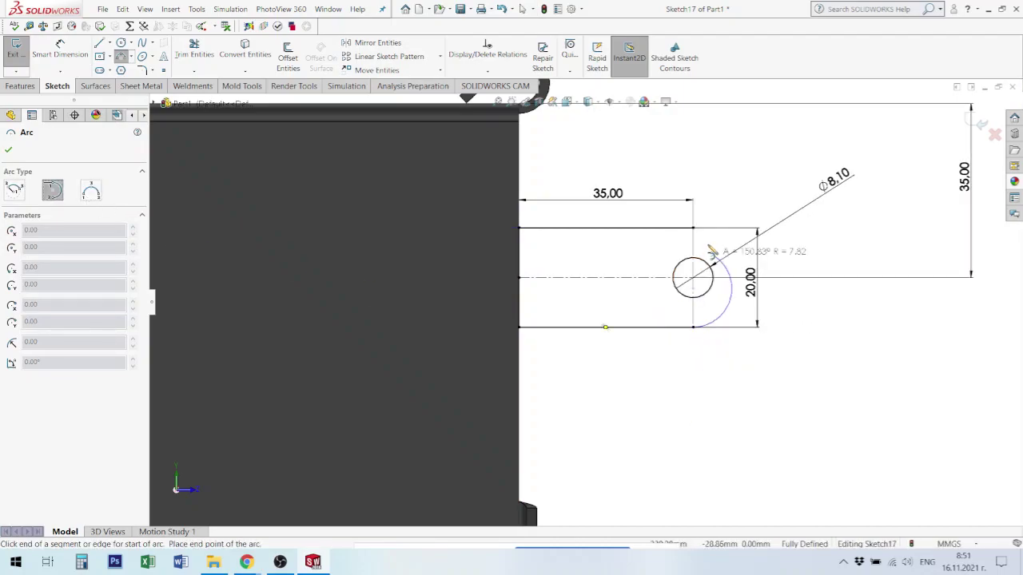
left_click(693, 228)
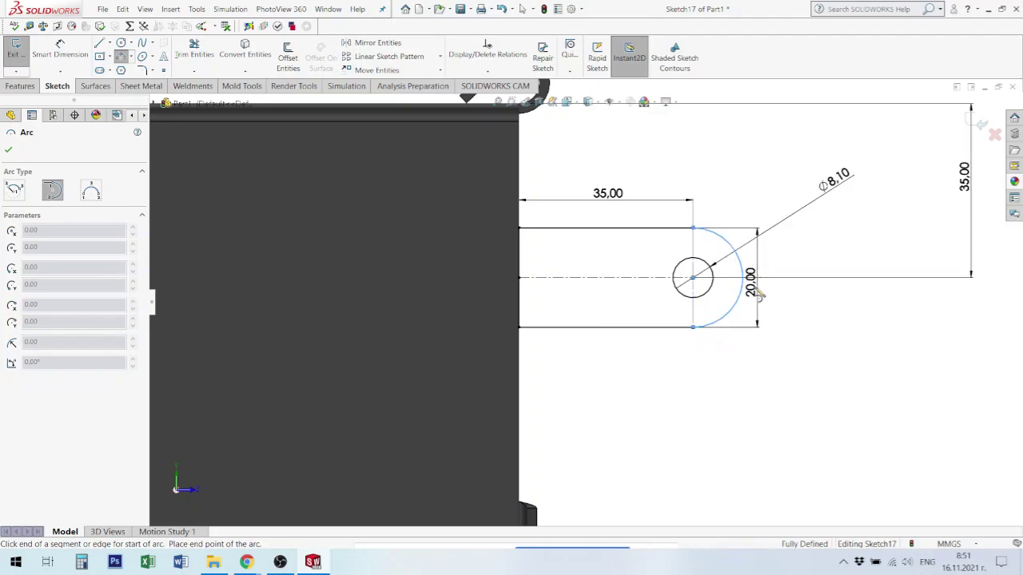
left_click(53, 191)
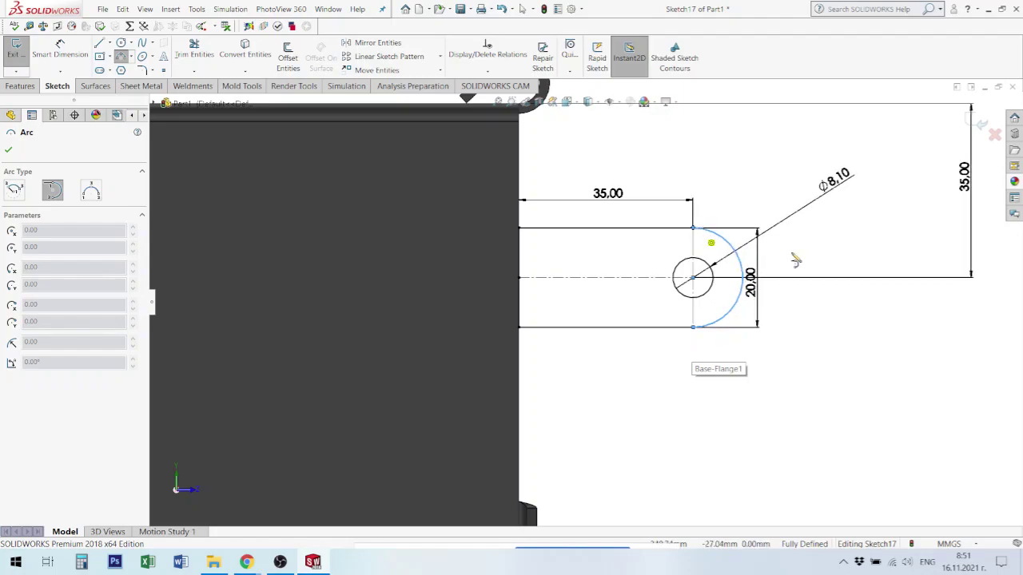
left_click(11, 150)
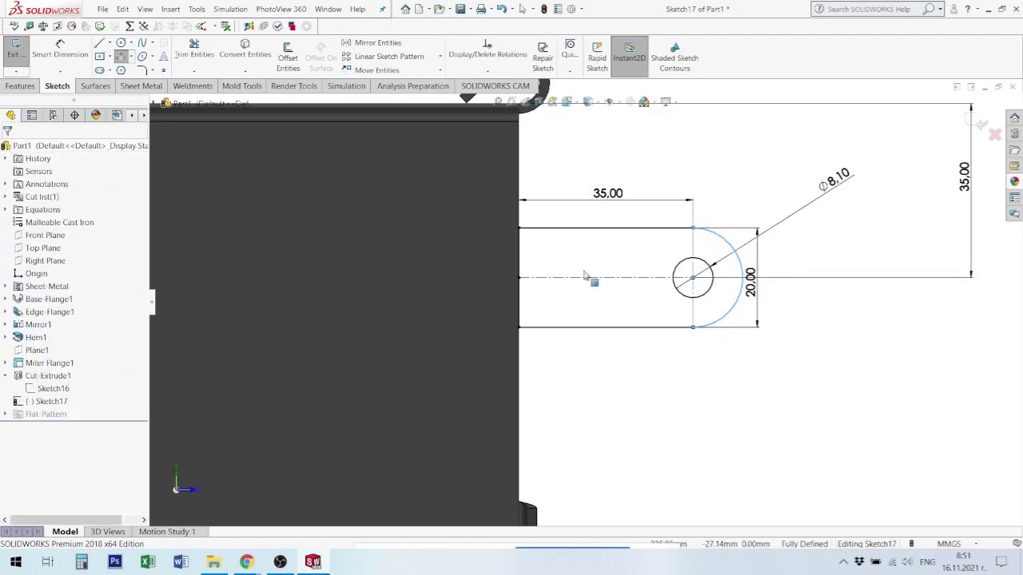
Check the R10 arc and move the 20 mm dimension clear of it
left_click(730, 247)
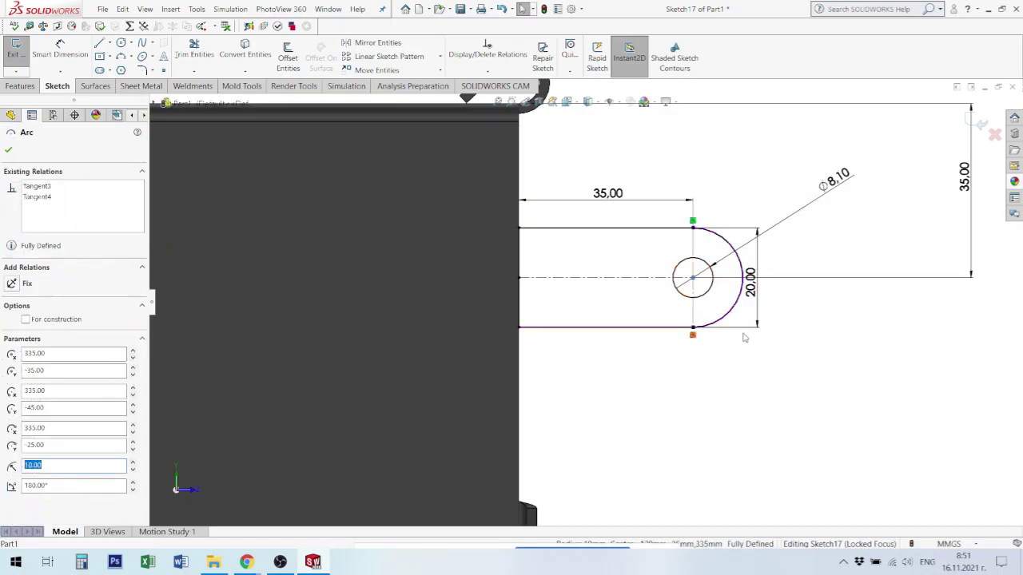
left_click_drag(753, 285, 802, 290)
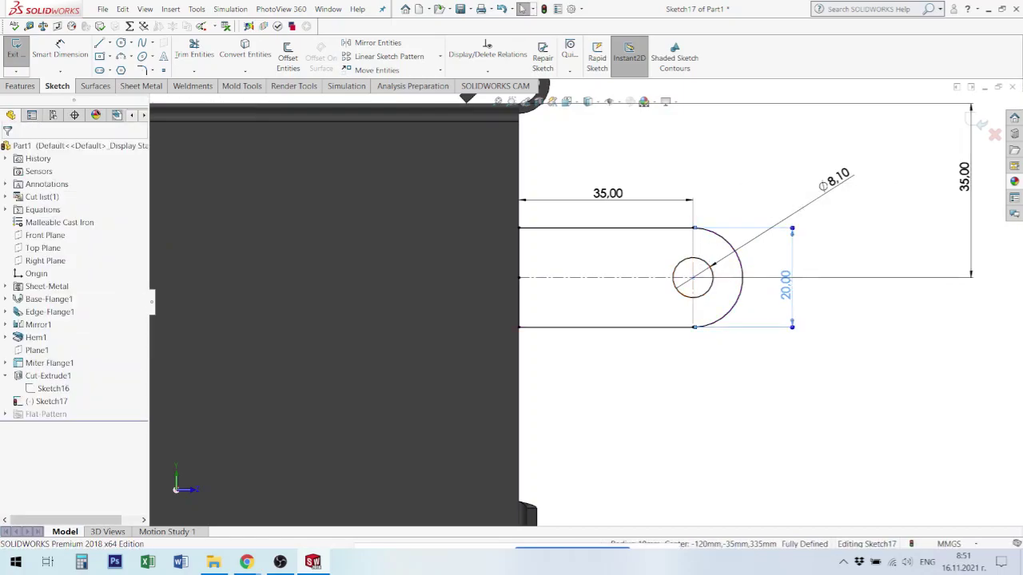
scroll(585, 303, "up", 1)
scroll(585, 303, "up", 1)
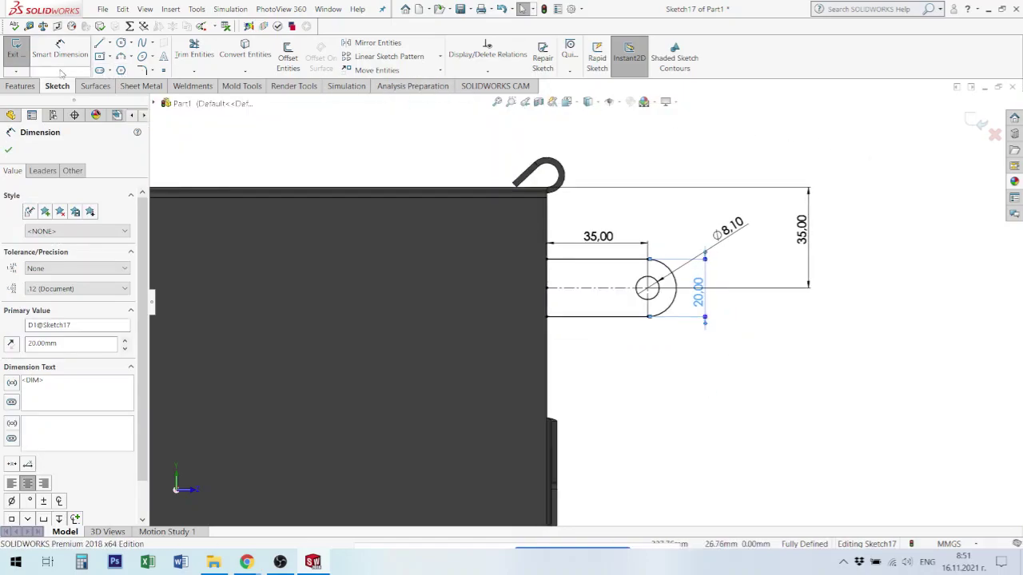
left_click(140, 86)
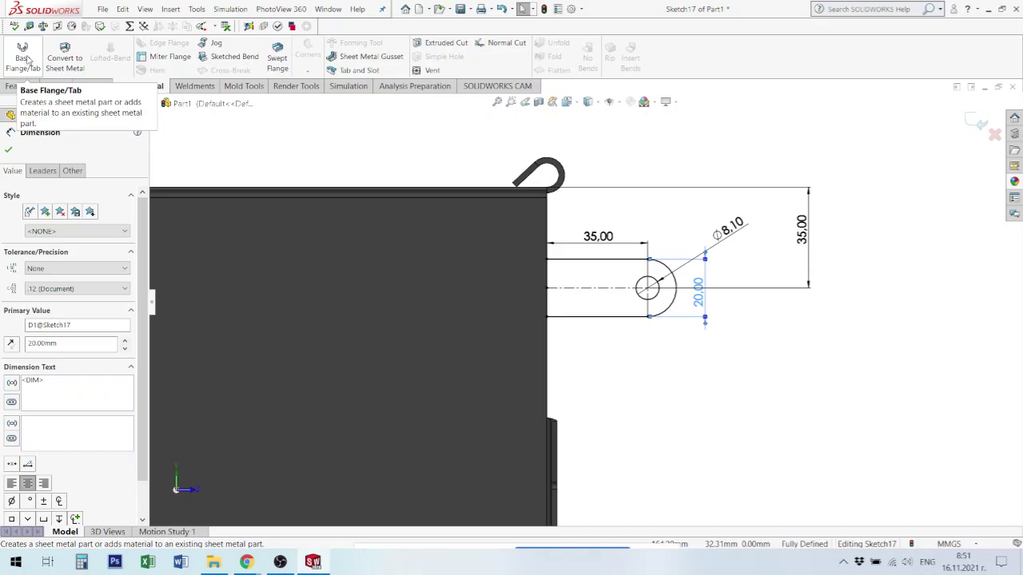
left_click(27, 60)
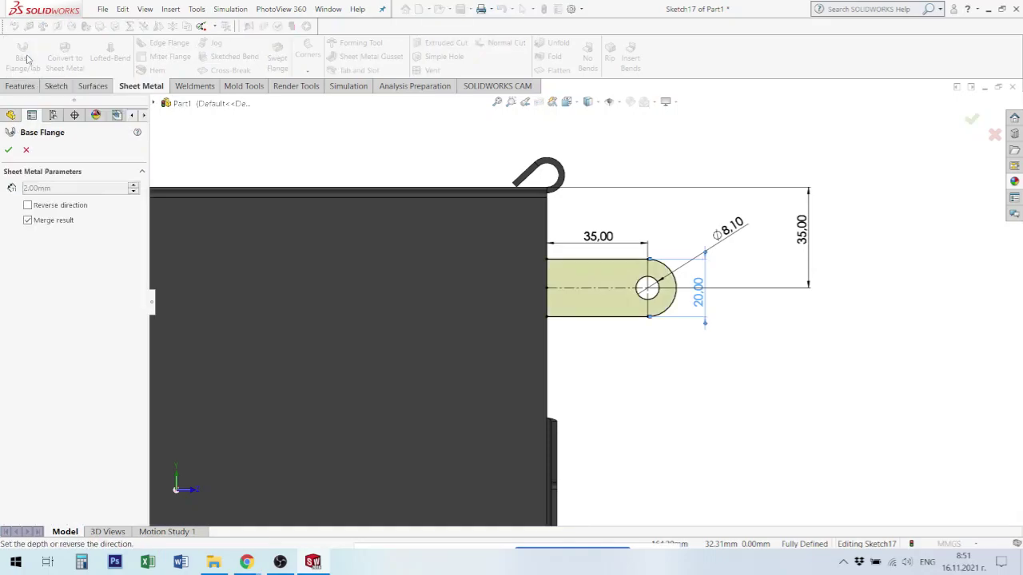
left_click(9, 151)
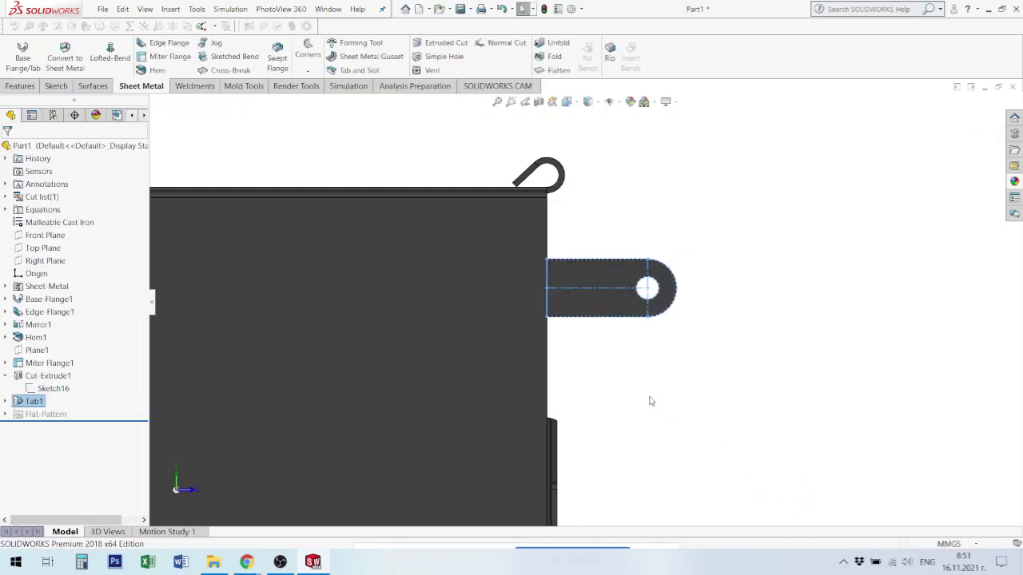
middle_click_drag(585, 335, 629, 319)
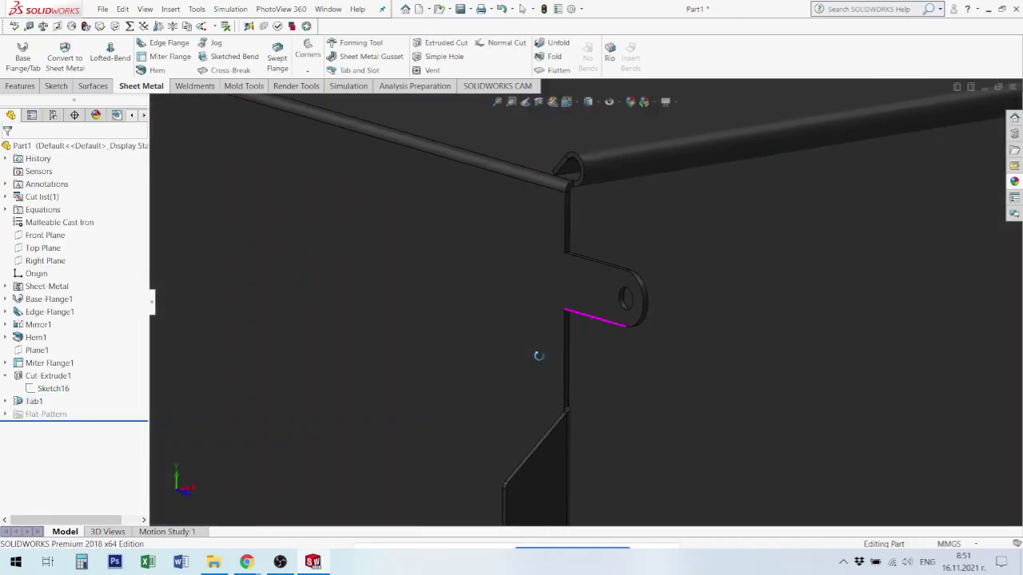
scroll(629, 320, "up", 3)
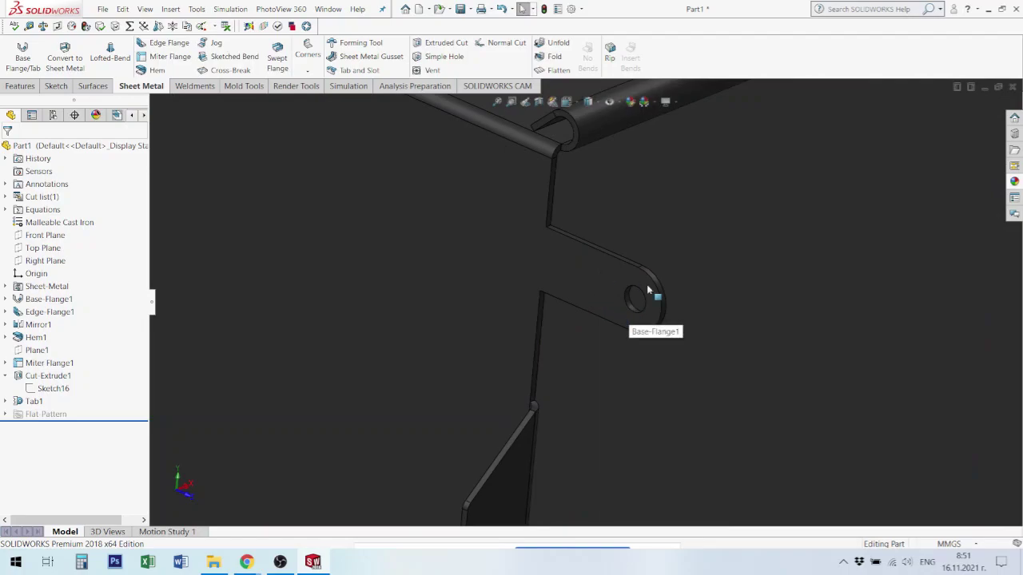
scroll(584, 306, "up", 3)
scroll(595, 300, "down", 5)
scroll(599, 302, "up", 2)
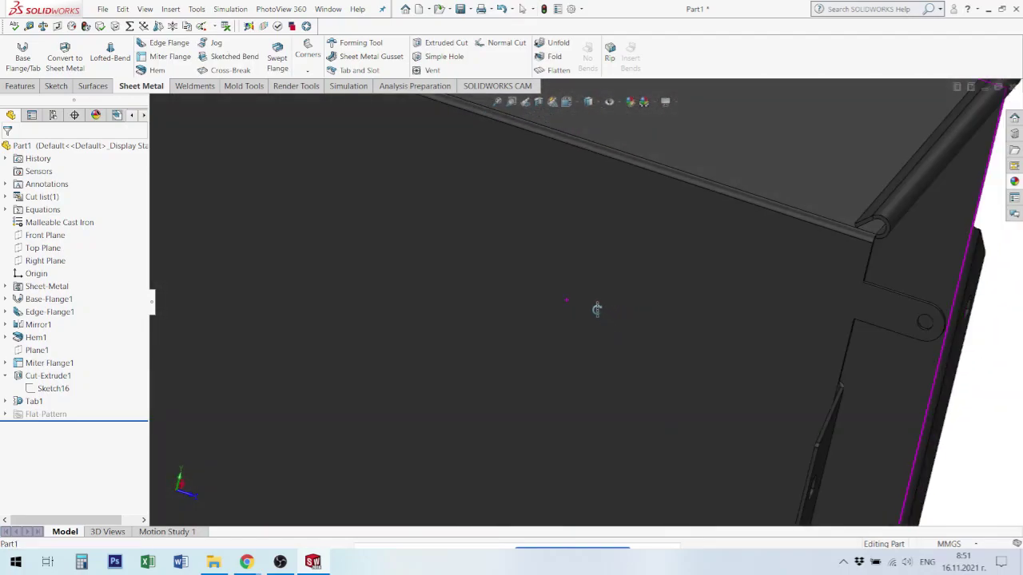
scroll(592, 303, "up", 3)
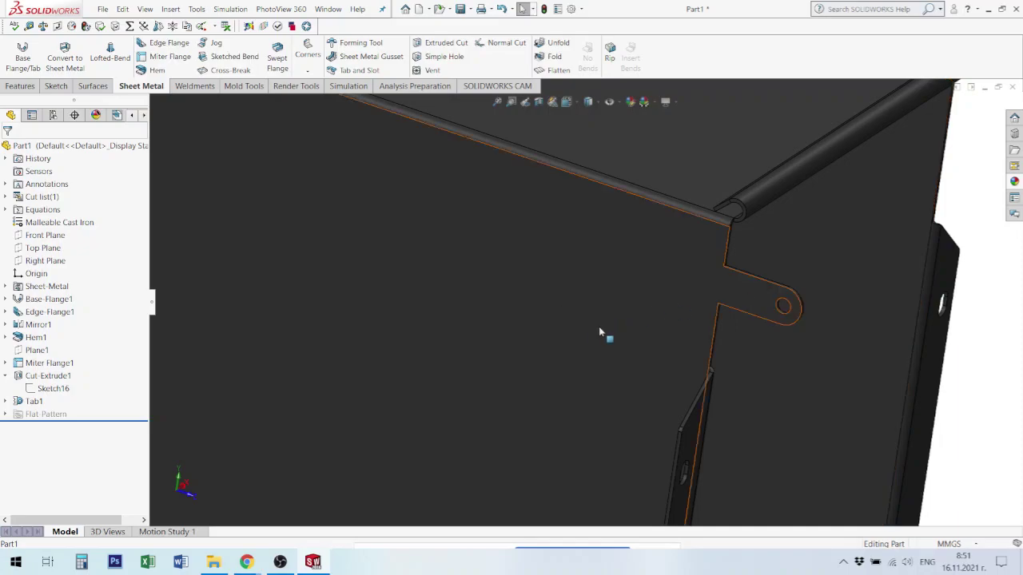
Sketch on the flange face viewed Normal To, drawing a vertical line across the tab
left_click(376, 198)
left_click(56, 86)
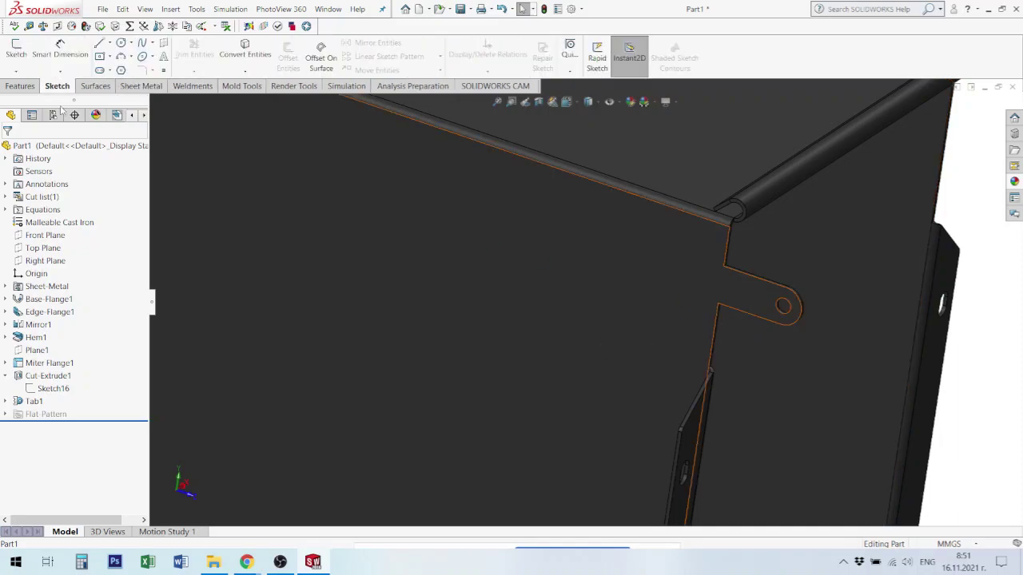
left_click(758, 302)
key("ctrl+8")
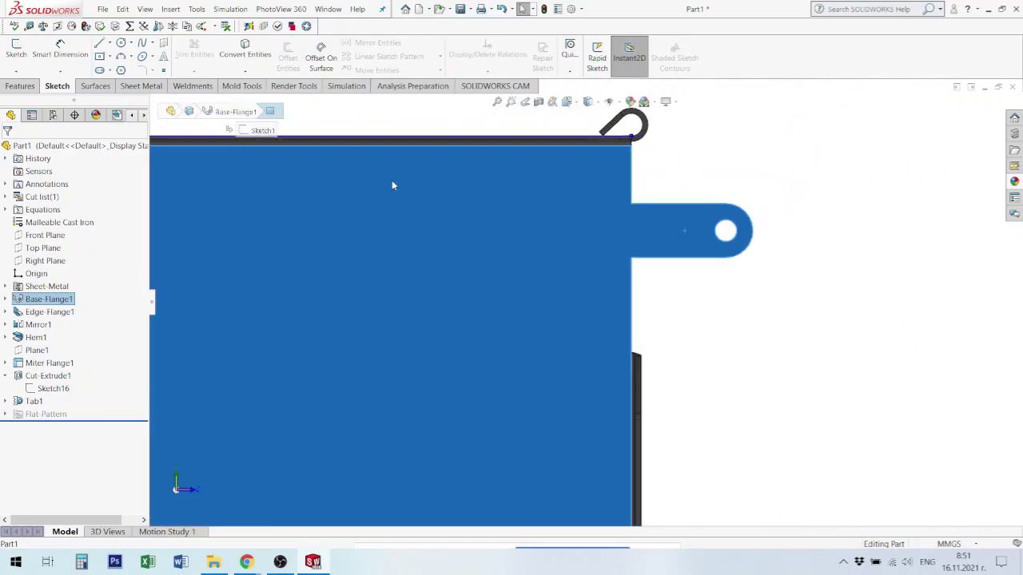
left_click(99, 43)
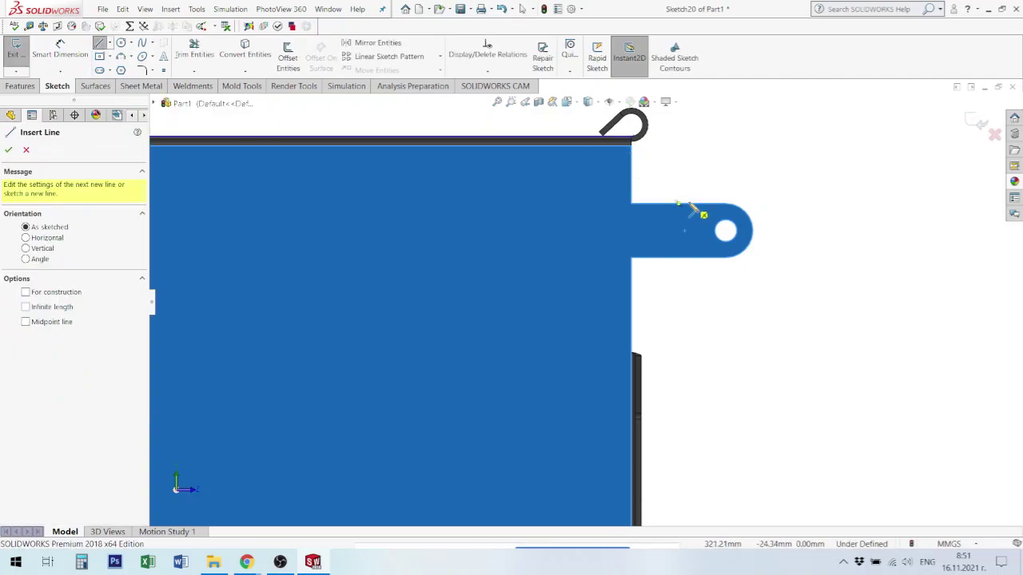
left_click(689, 204)
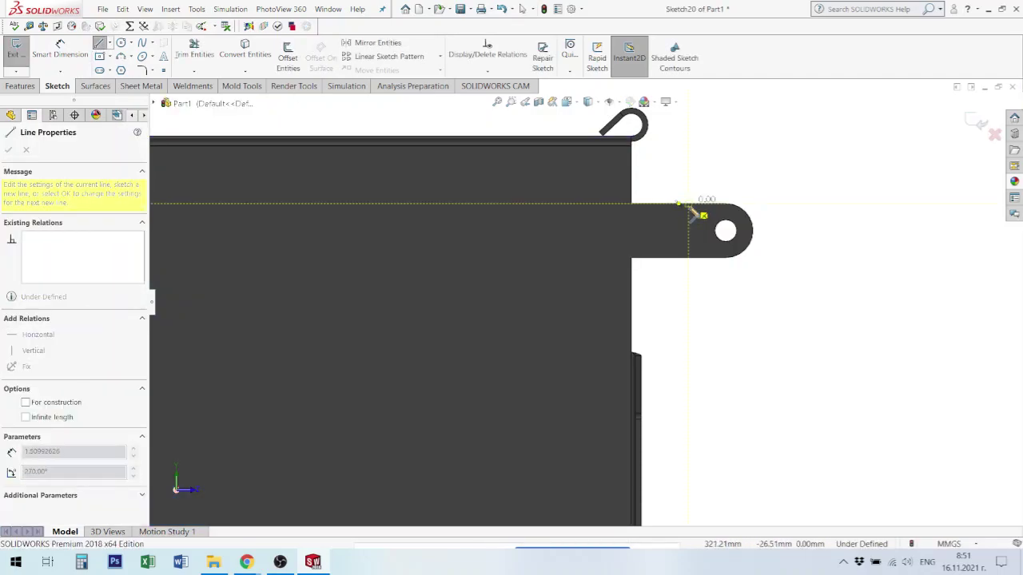
left_click(689, 258)
key("Escape")
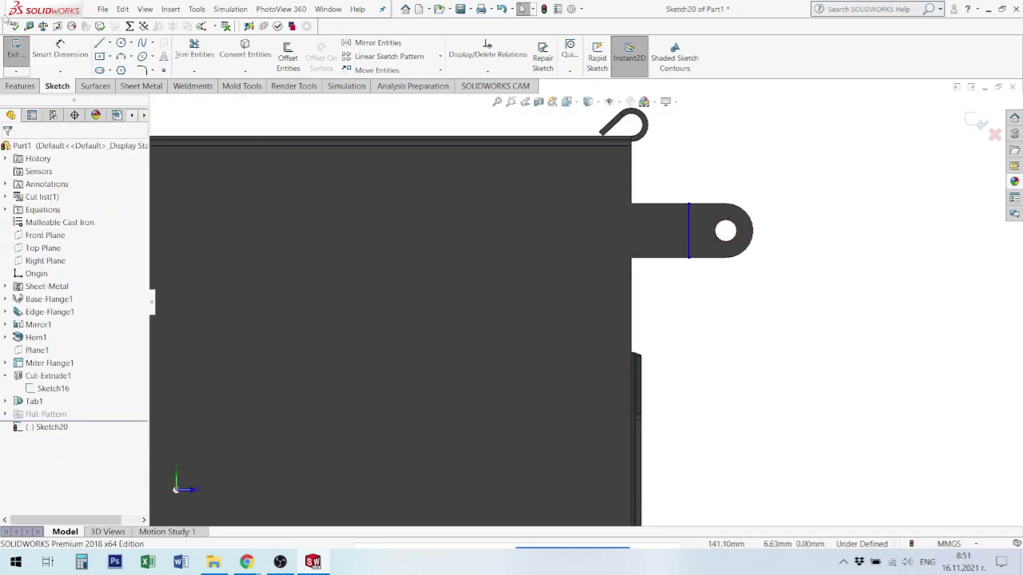
Dimension the line 20.80 mm from the panel edge, exit the sketch, and select it
left_click(60, 49)
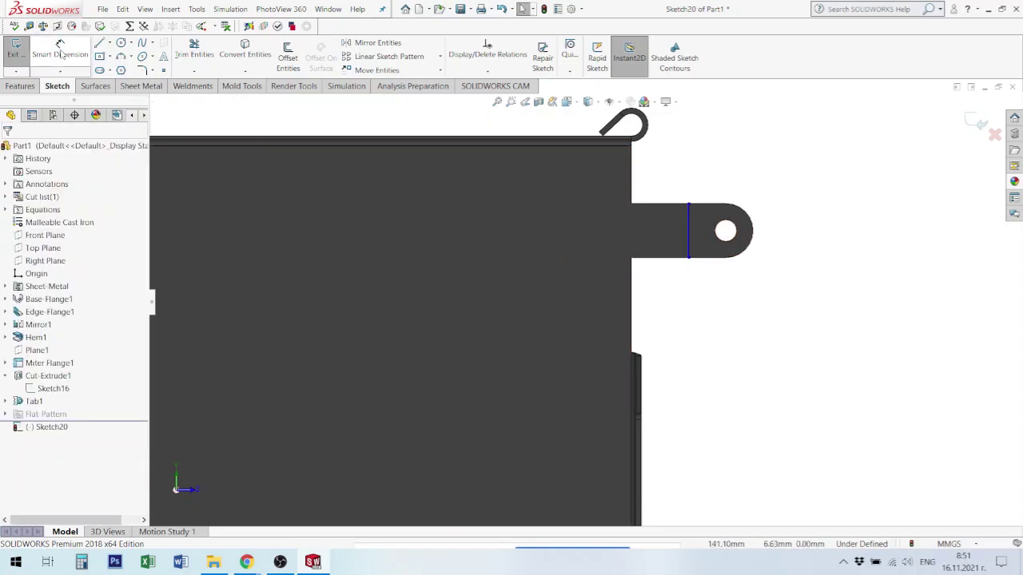
left_click(635, 280)
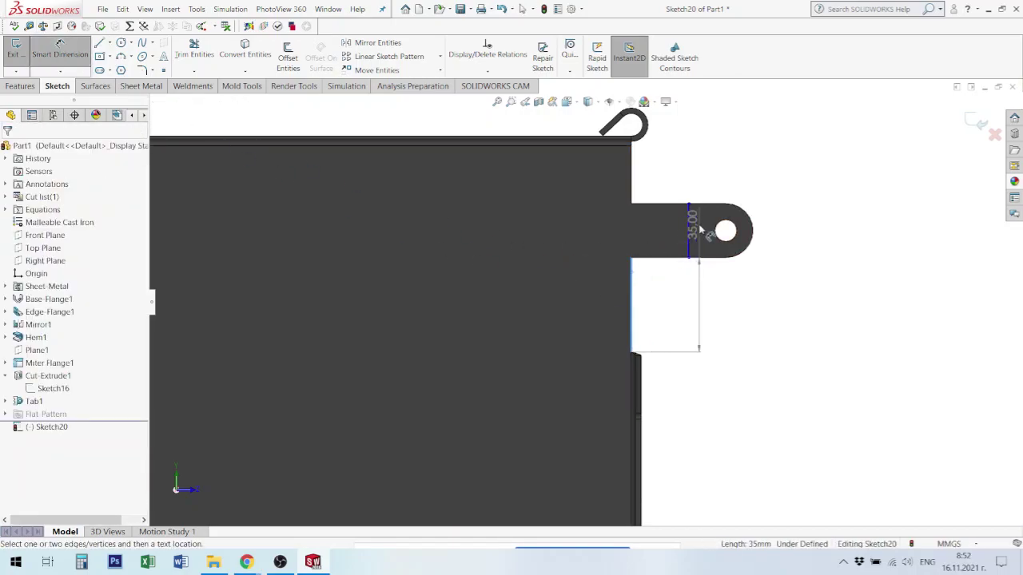
left_click(675, 297)
left_click(669, 312)
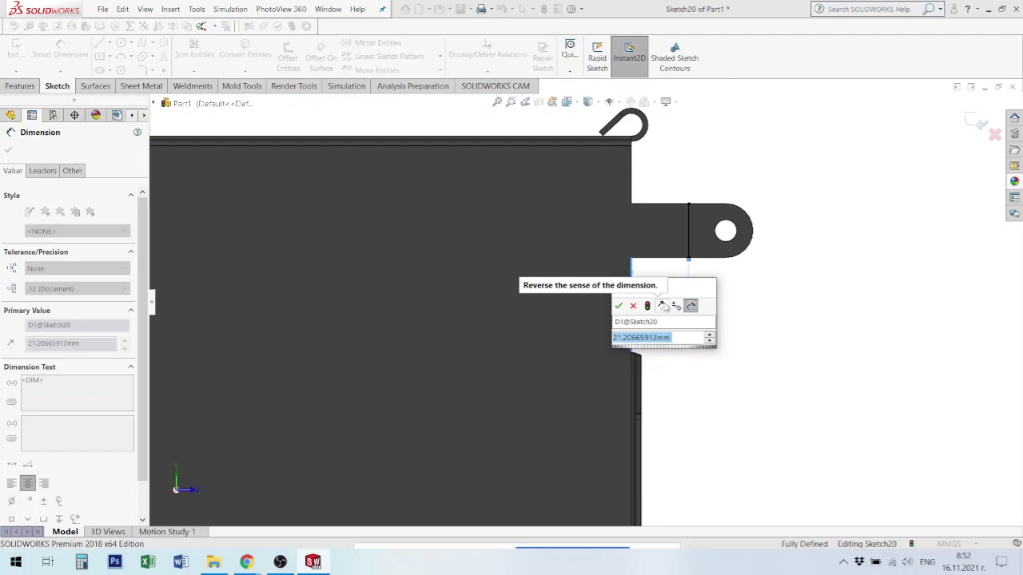
type("20.")
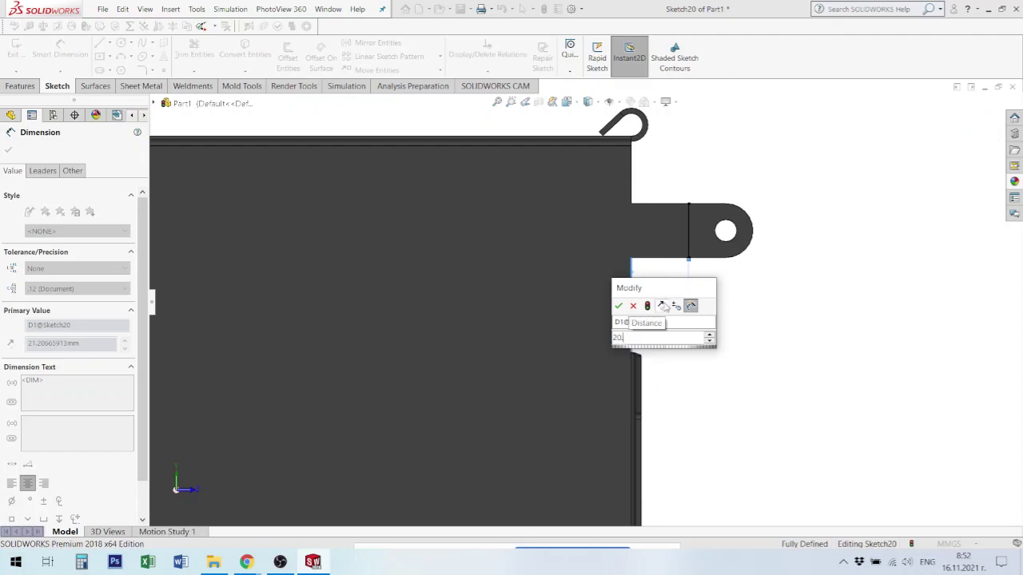
type("8")
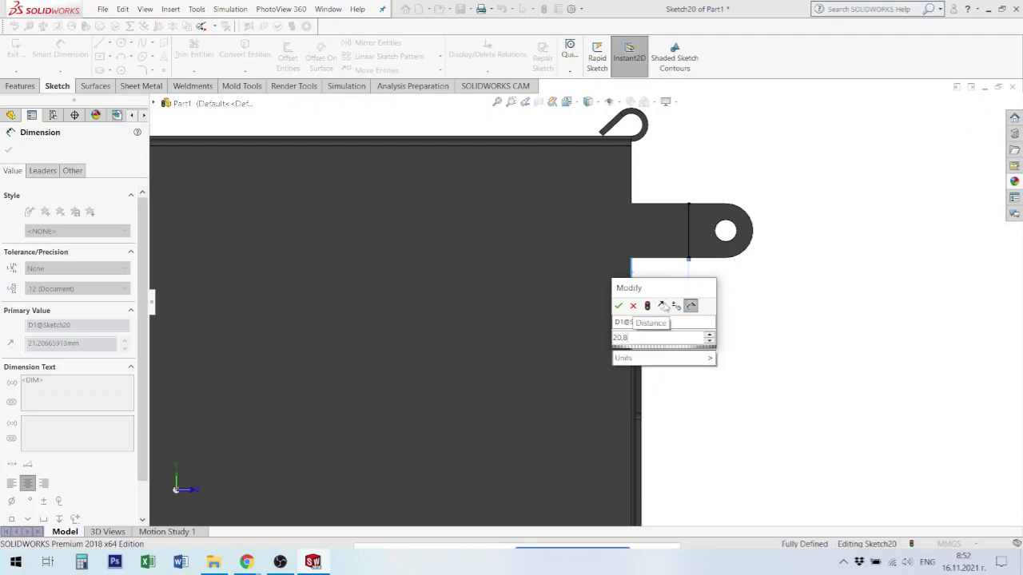
key("Return")
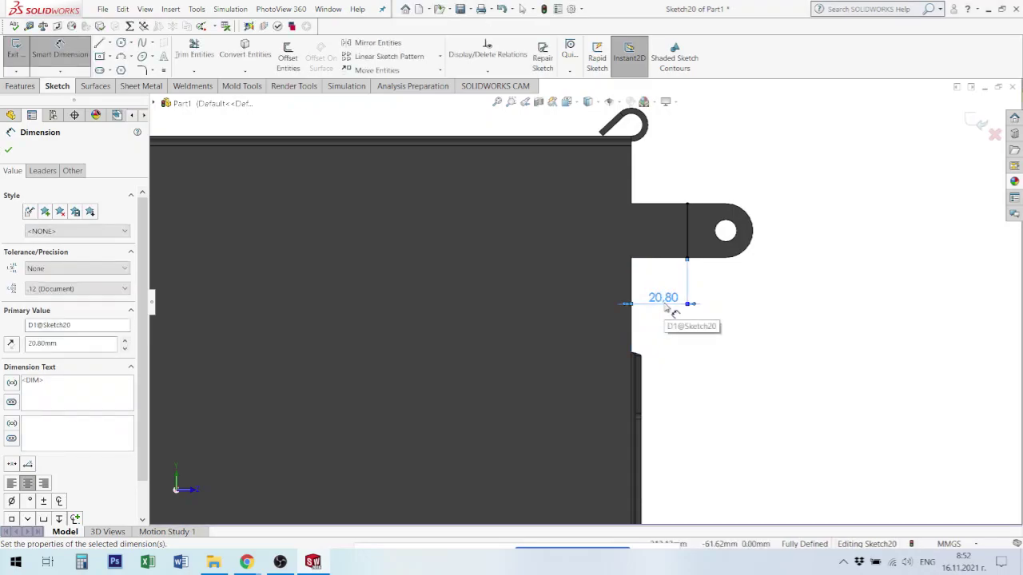
left_click(763, 264)
key("ctrl+b")
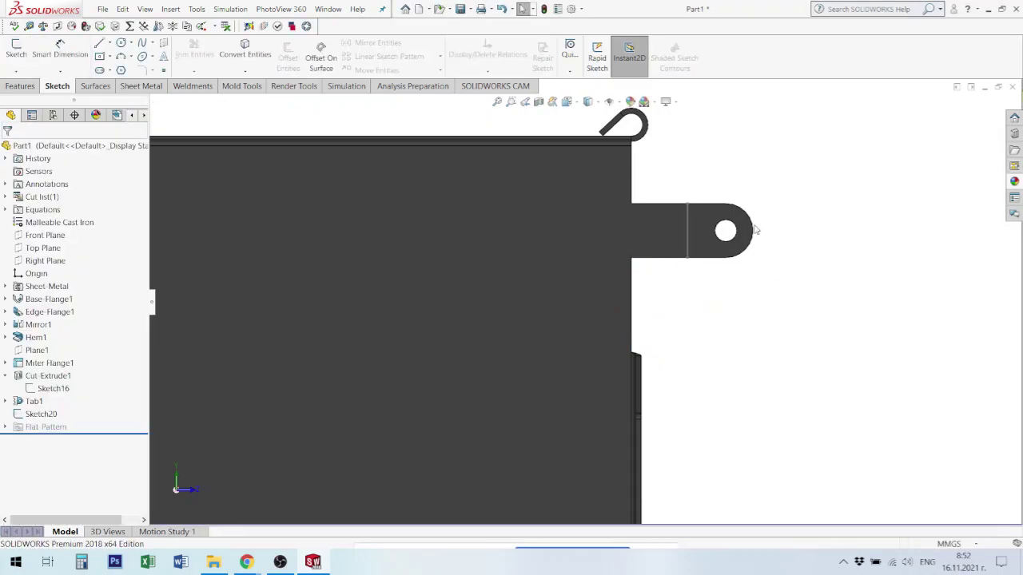
mouse_move(756, 231)
middle_mouse_down()
mouse_move(715, 242)
mouse_move(699, 274)
mouse_move(860, 267)
middle_mouse_up()
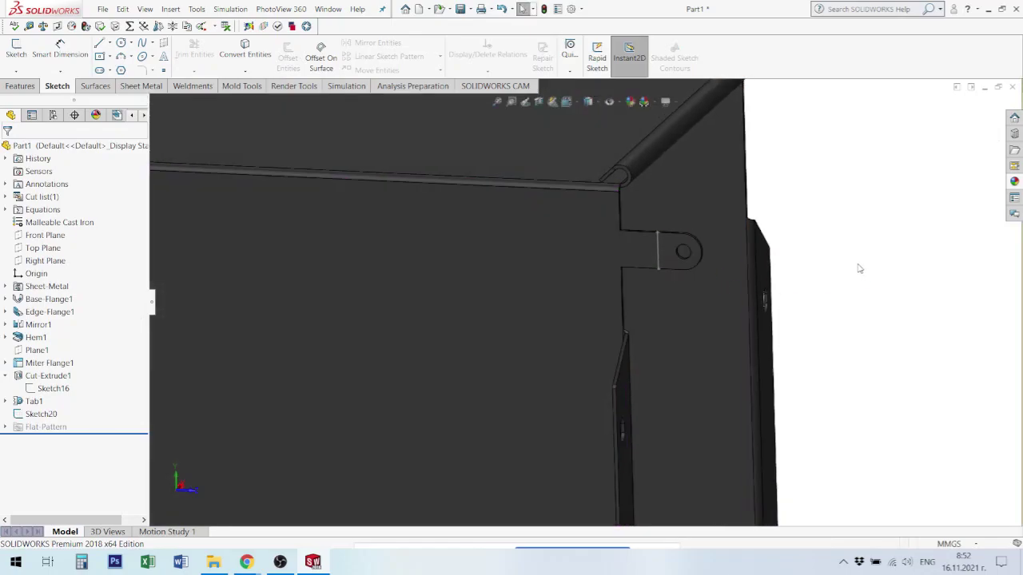
left_click(659, 253)
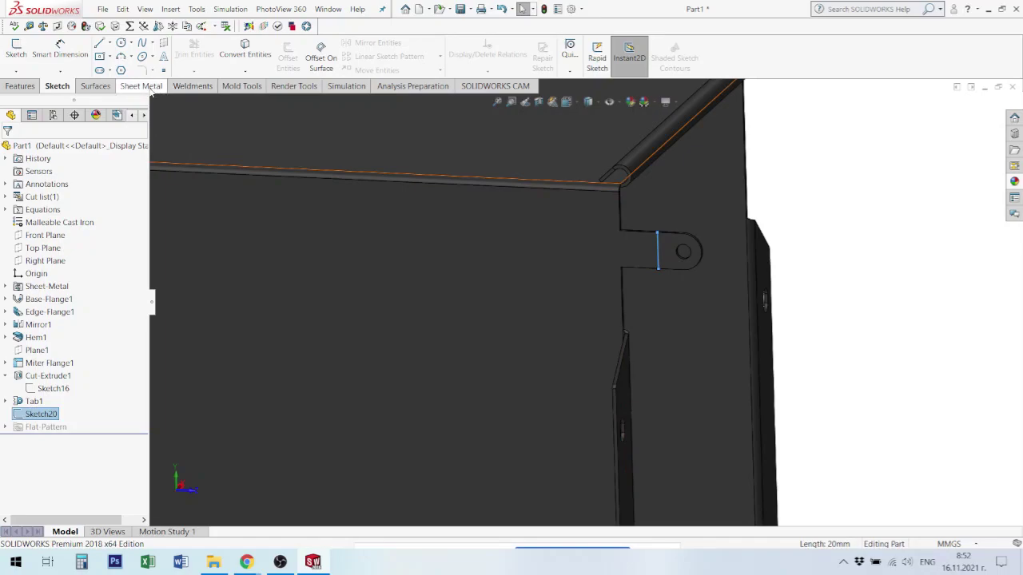
left_click(149, 90)
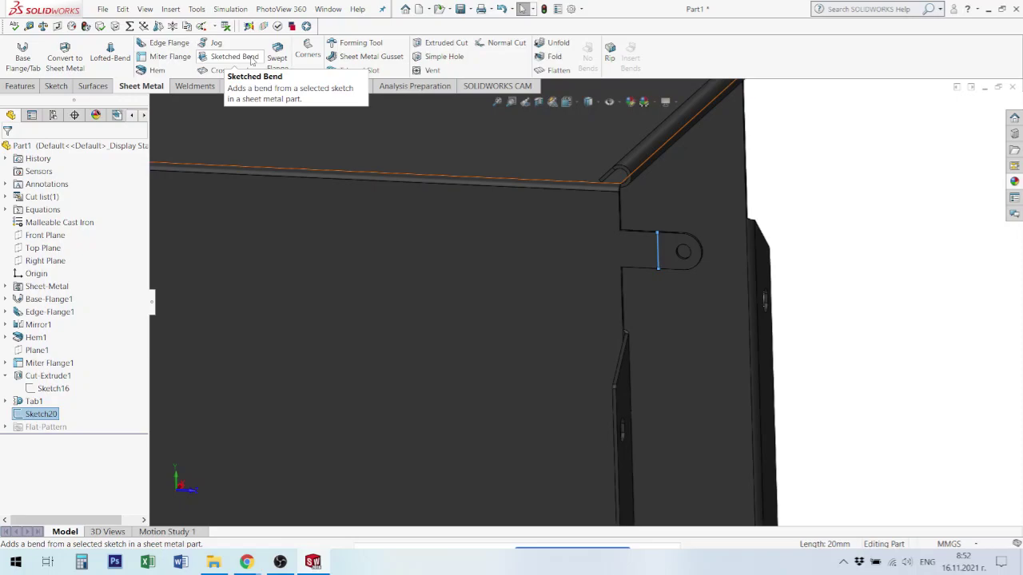
Start a Sketched Bend on the selected Sketch20 line
left_click(234, 57)
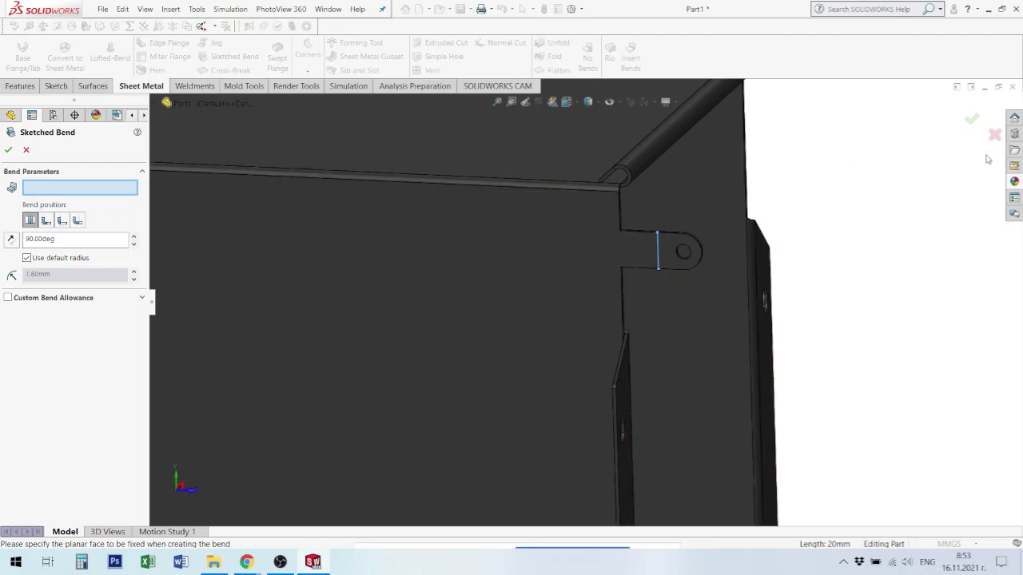
Pick the panel side of the bend line as the fixed face
left_click(639, 249)
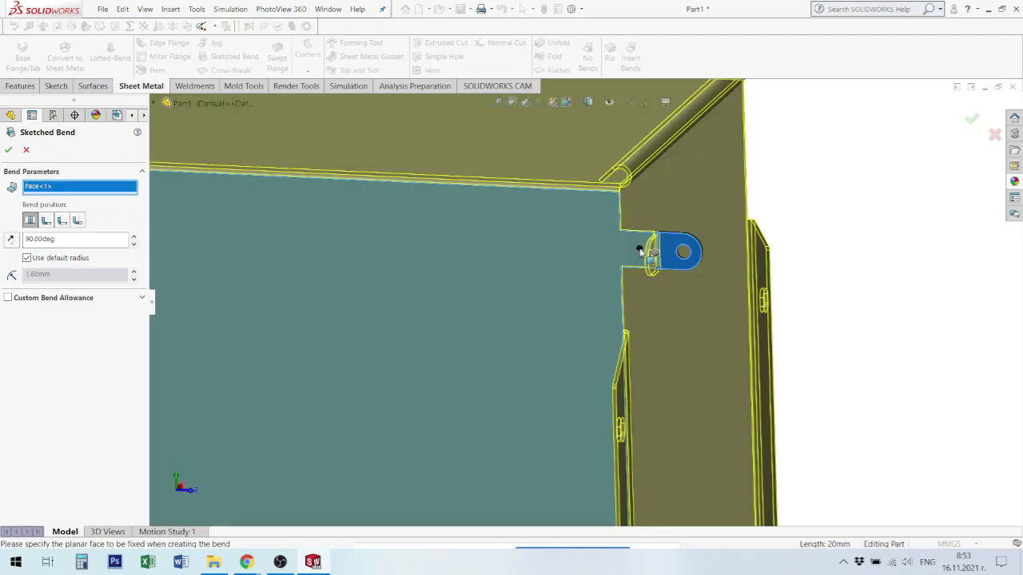
mouse_move(427, 310)
middle_mouse_down()
mouse_move(640, 279)
mouse_move(646, 315)
middle_mouse_up()
scroll(635, 328, "down", 2)
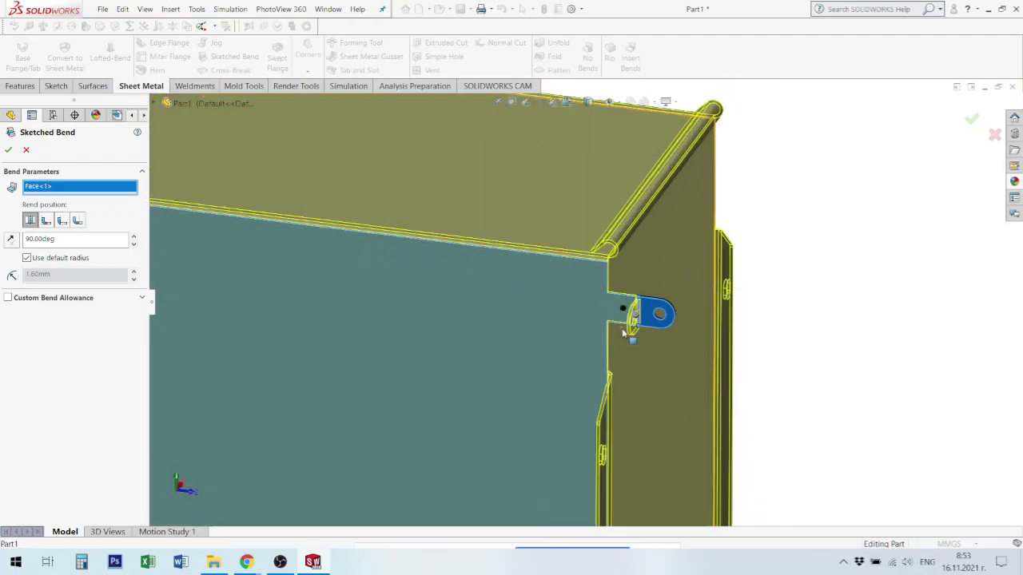
scroll(627, 316, "down", 2)
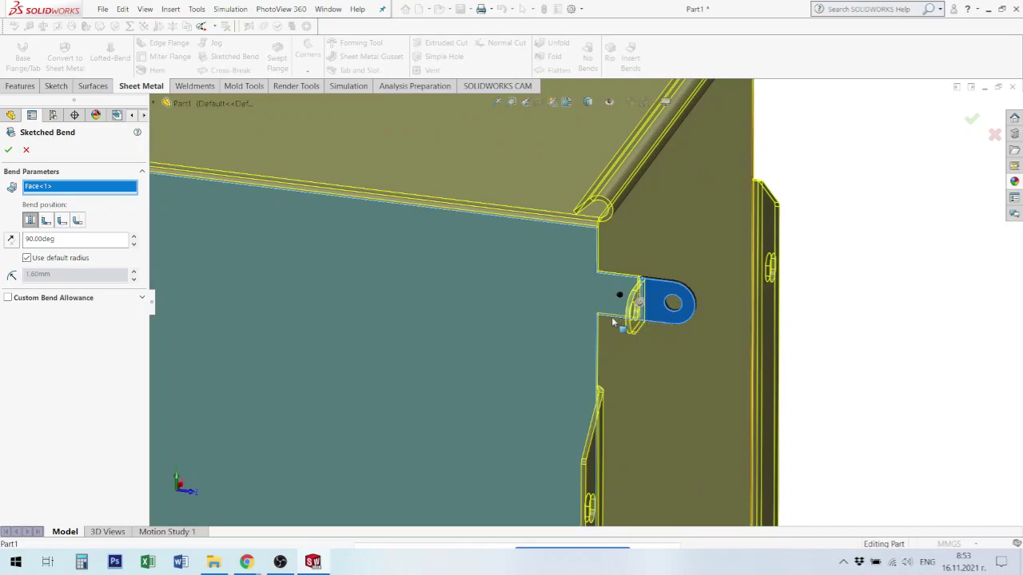
left_click(619, 294)
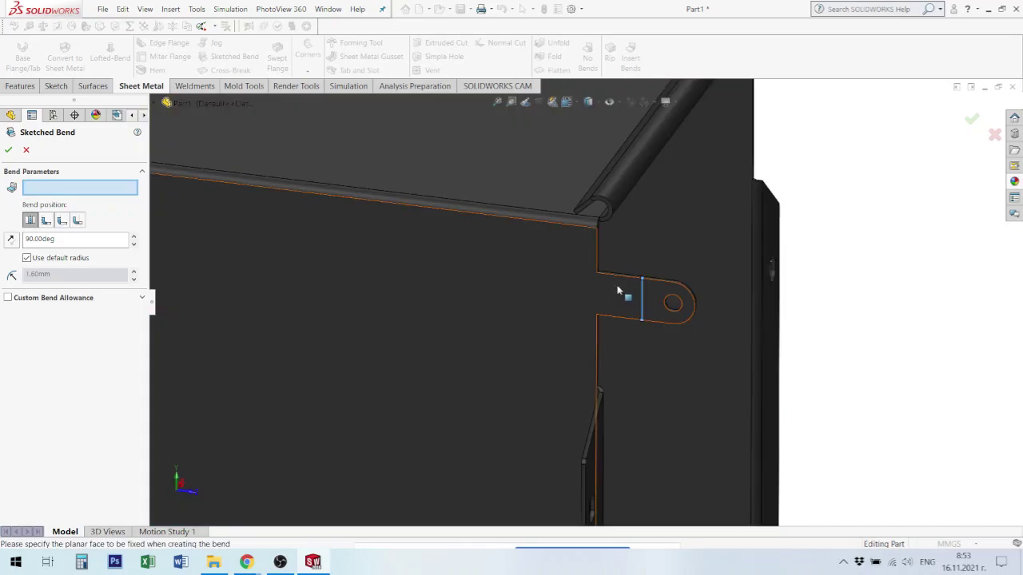
left_click(635, 297)
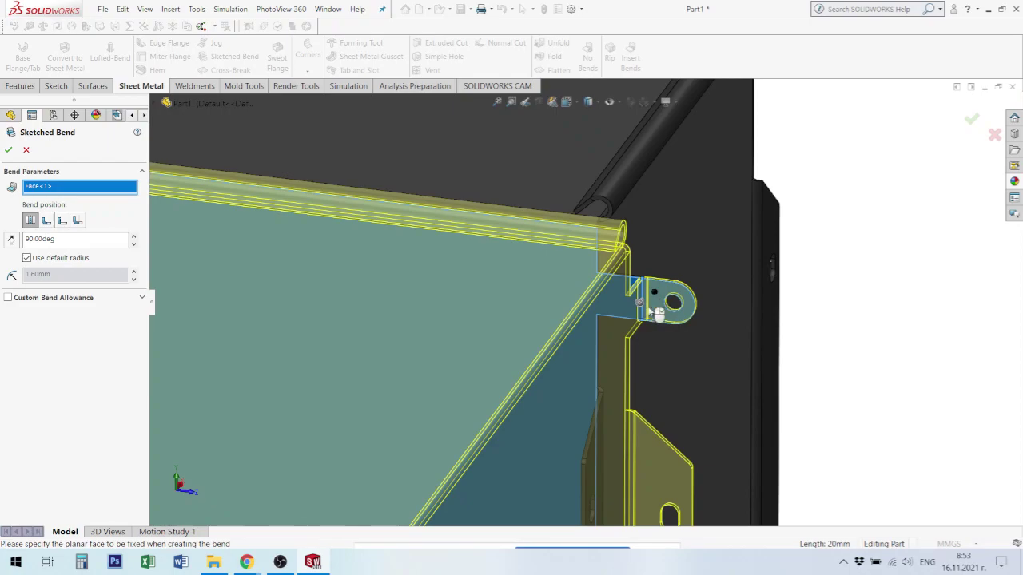
scroll(617, 355, "up", 3)
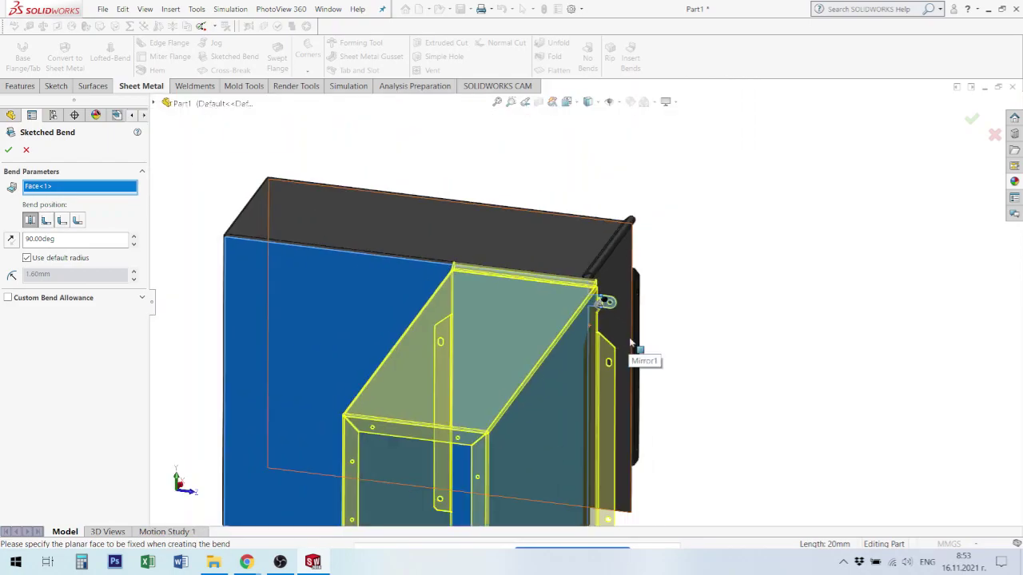
scroll(599, 304, "down", 2)
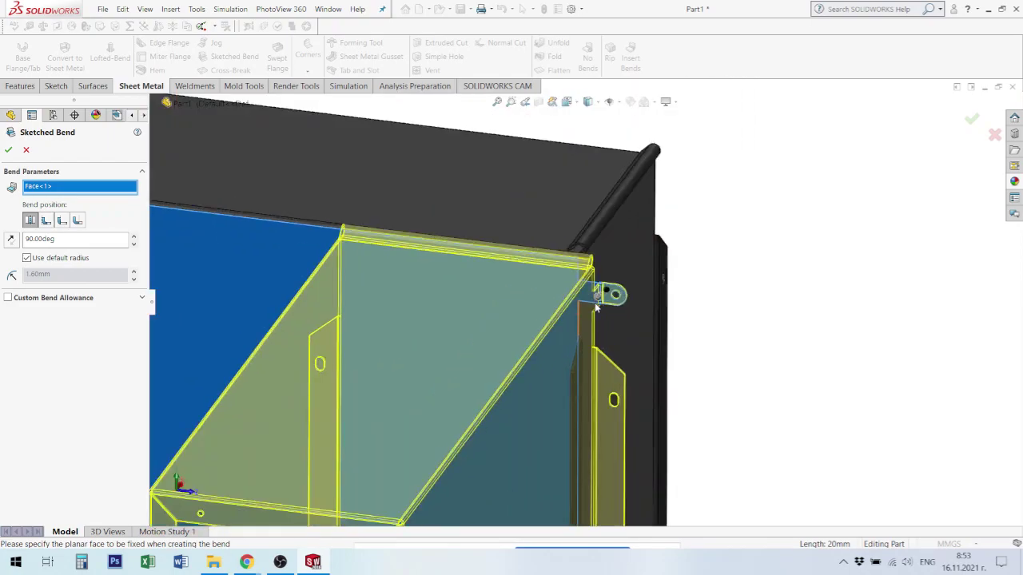
scroll(591, 302, "down", 3)
left_click(588, 287)
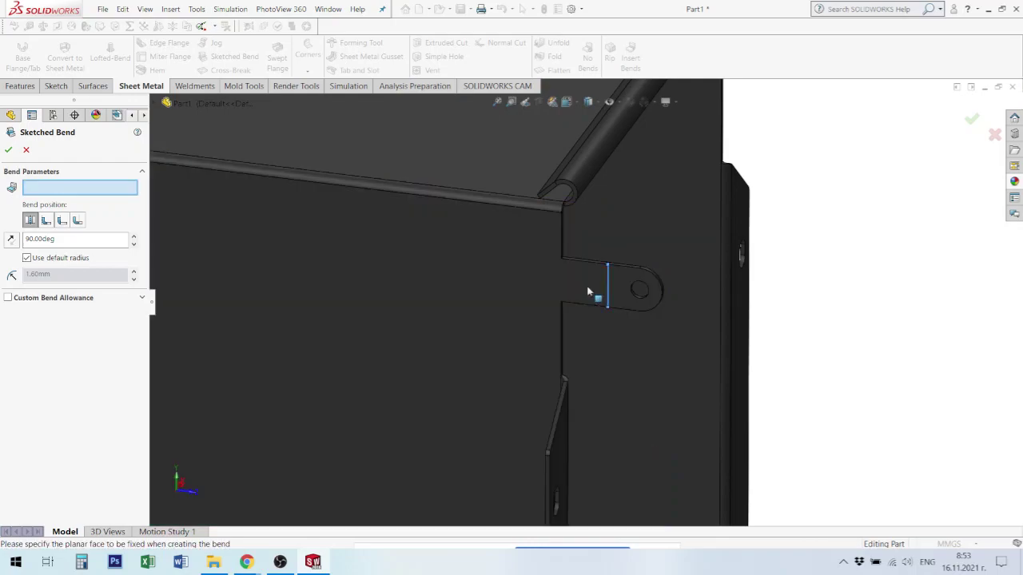
left_click(588, 286)
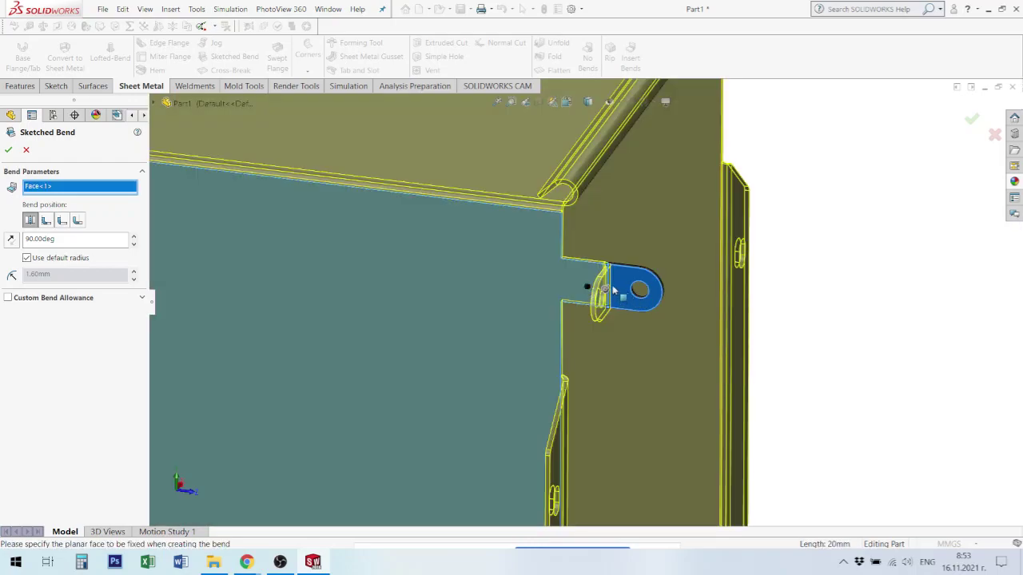
middle_click_drag(625, 290, 592, 300)
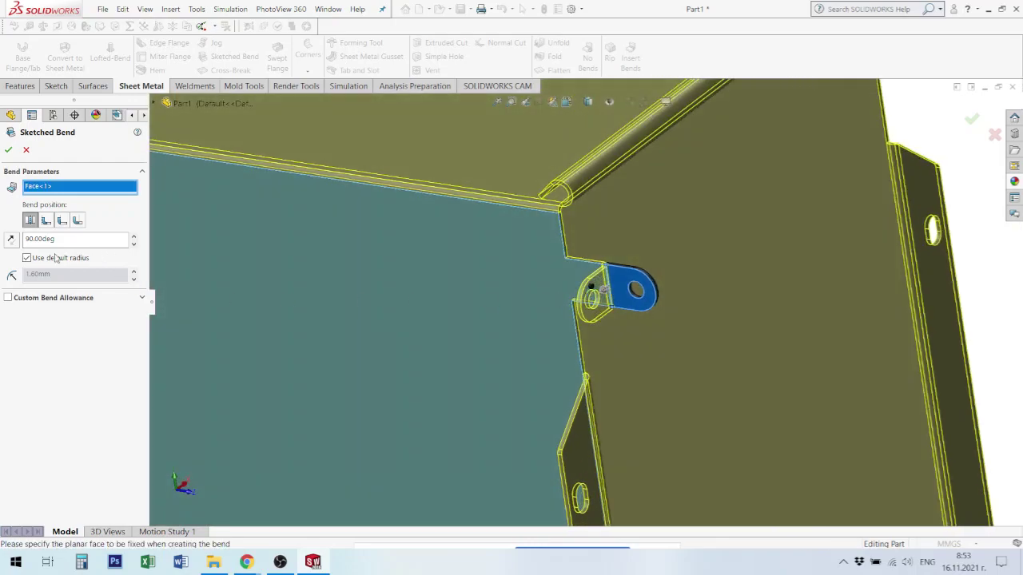
Set the bend to 90° in the reversed direction and create Sketched Bend1
left_click(10, 239)
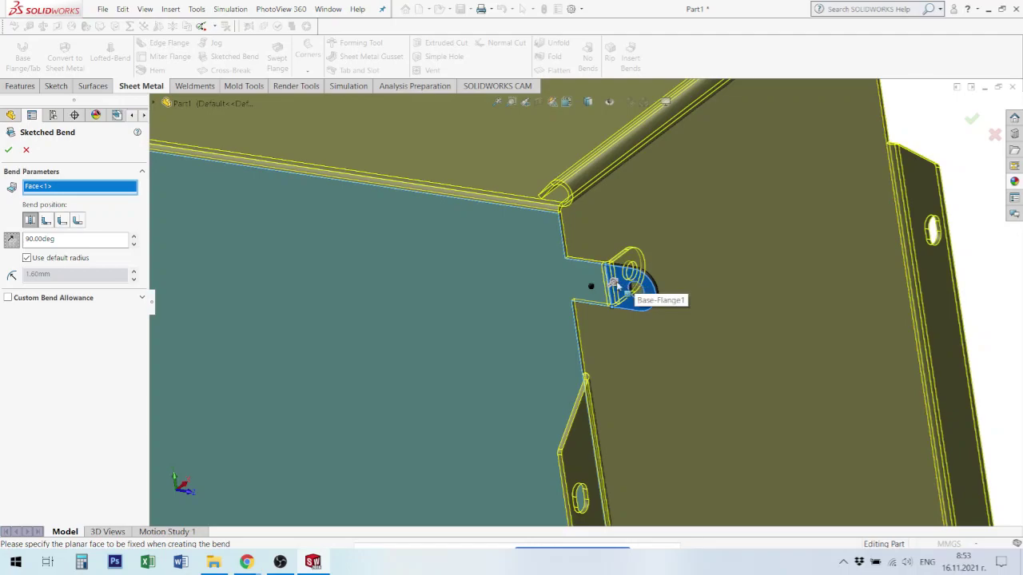
double_click(44, 239)
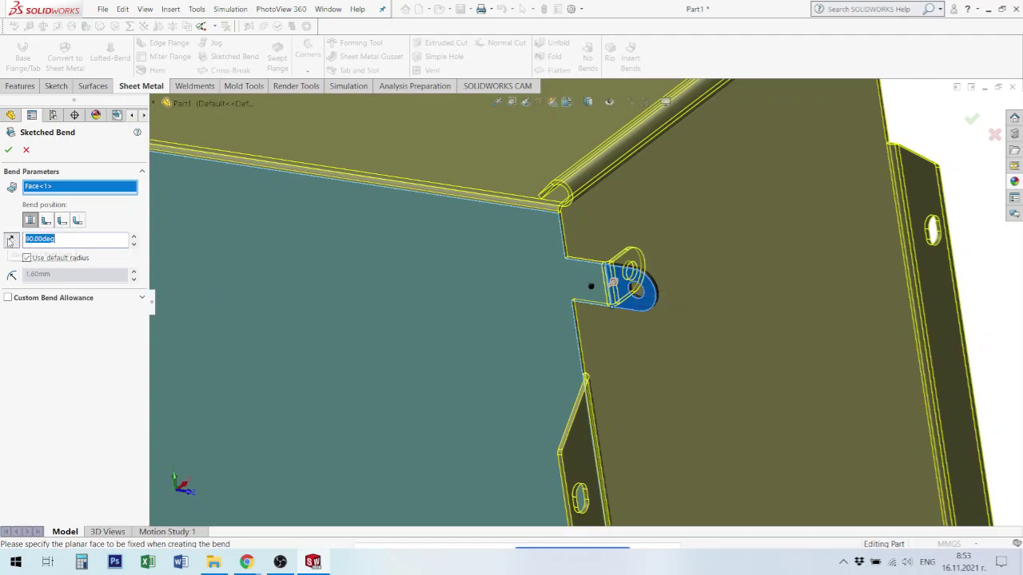
type("45")
key("Return")
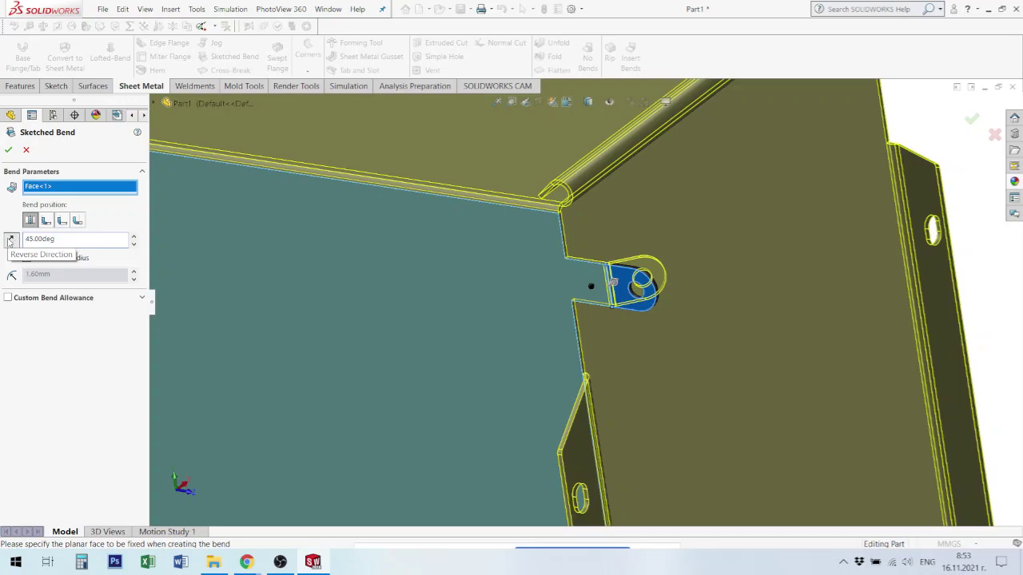
left_click(11, 240)
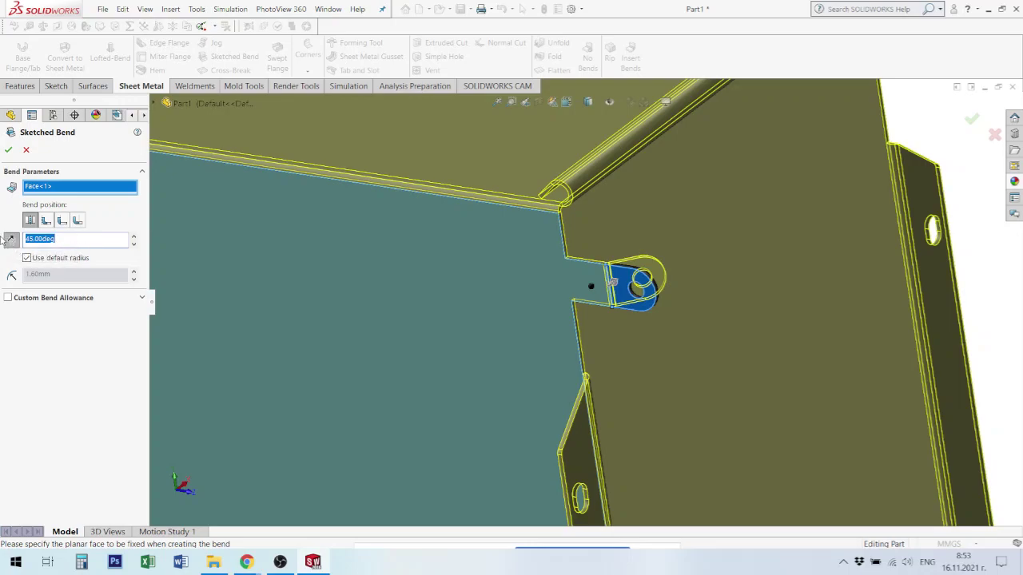
type("90")
key("Return")
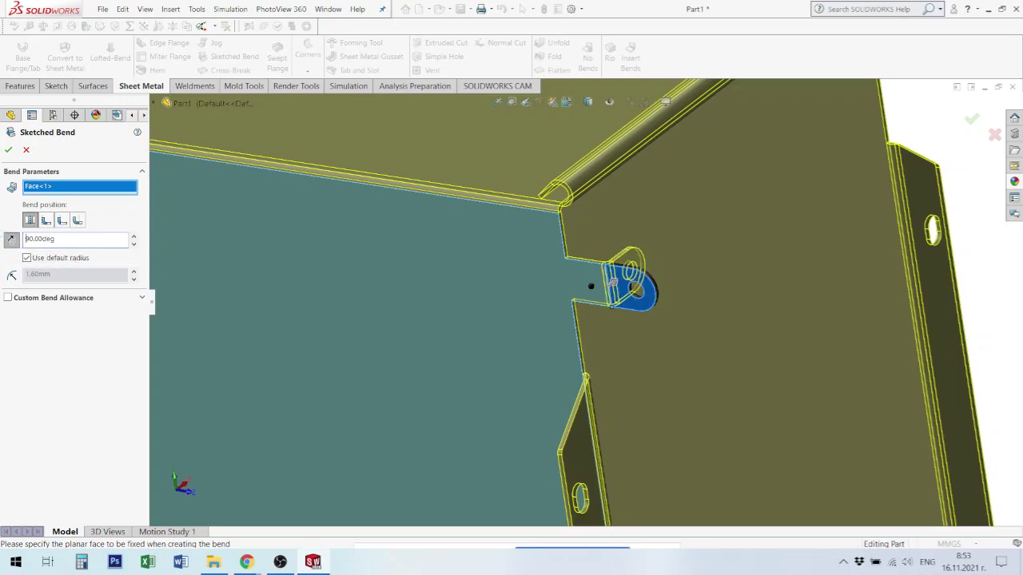
left_click(8, 150)
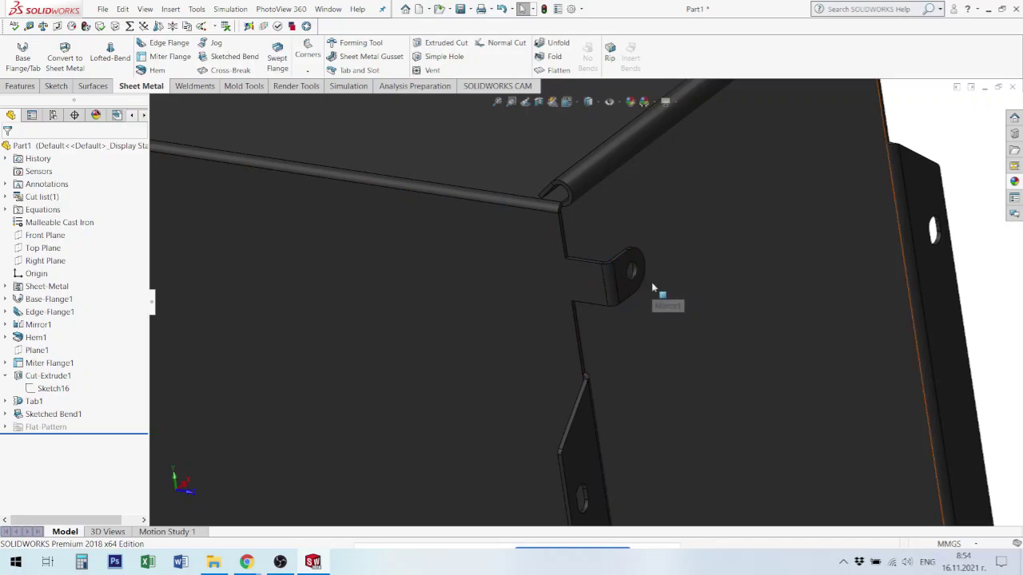
left_click(629, 279)
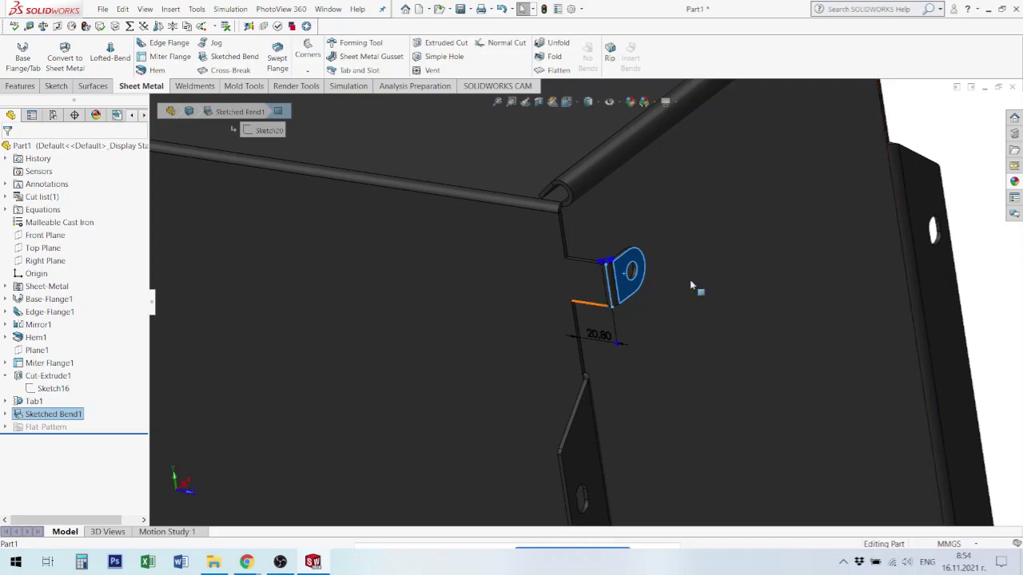
left_click(931, 132)
mouse_move(931, 132)
middle_mouse_down()
mouse_move(474, 232)
mouse_move(467, 329)
mouse_move(507, 338)
mouse_move(405, 304)
middle_mouse_up()
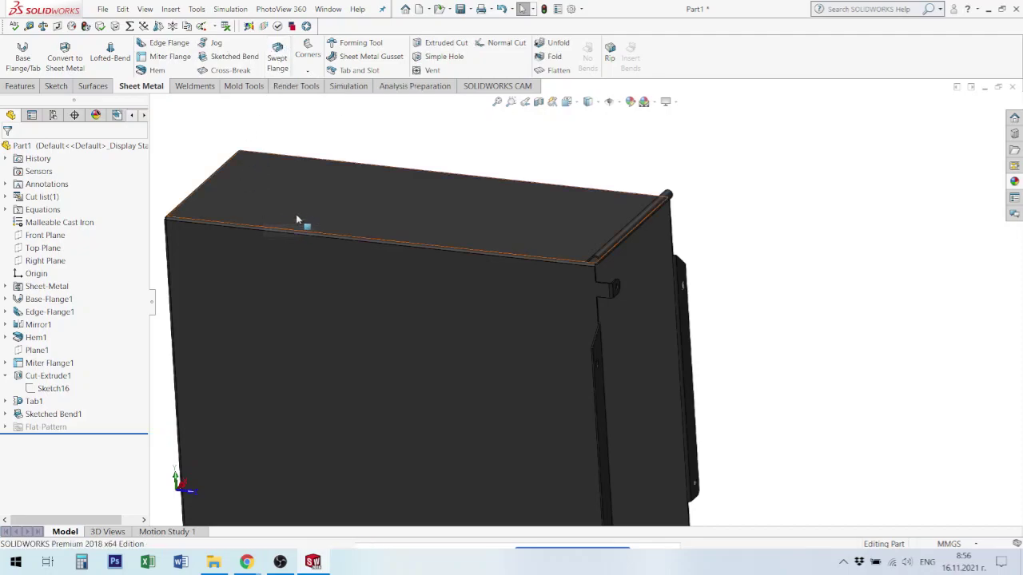
key("f")
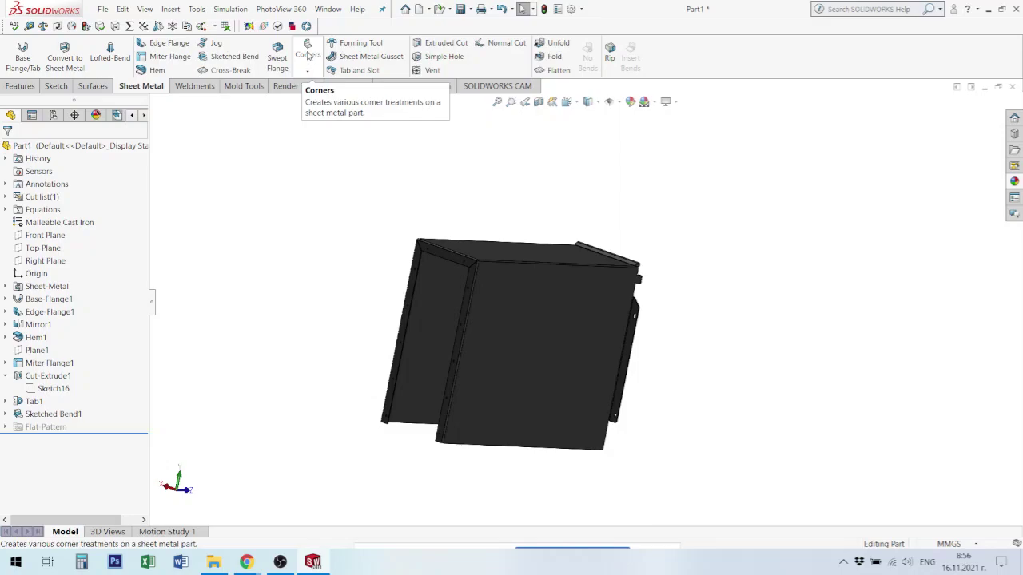
Zoom into the mitered corner and open the Corners dropdown again
left_click(308, 55)
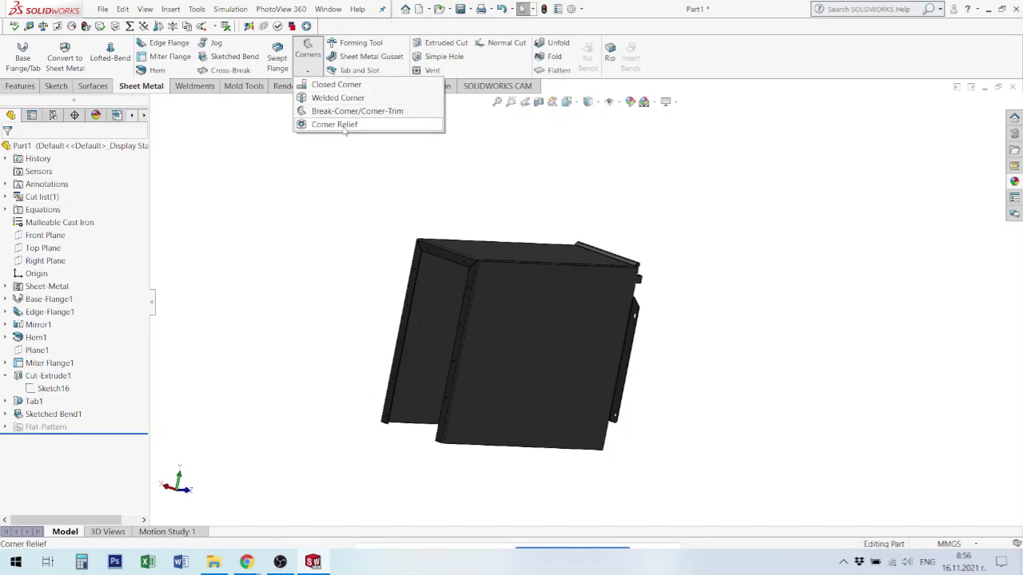
left_click(476, 273)
scroll(476, 273, "down", 3)
scroll(498, 269, "down", 3)
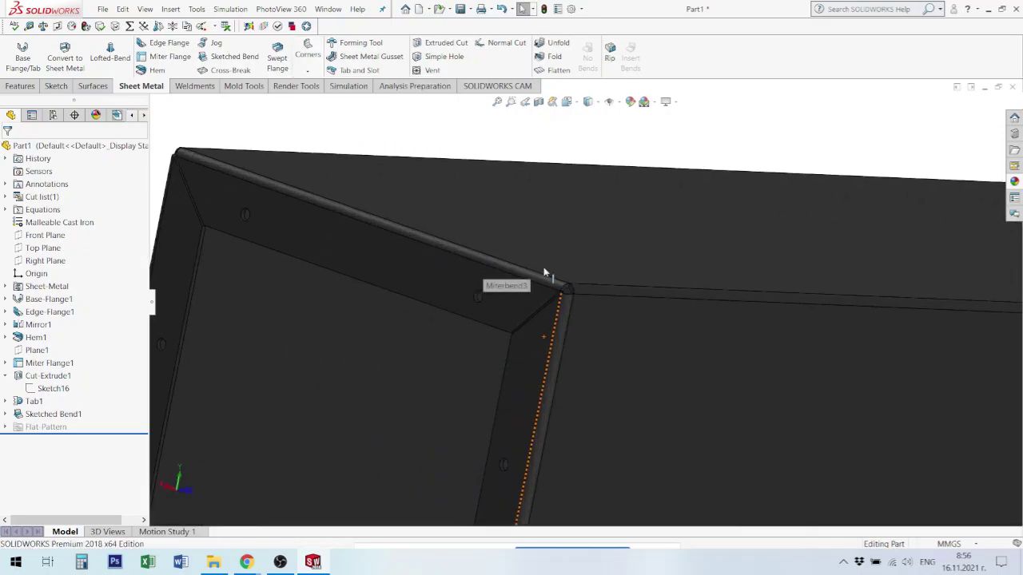
scroll(548, 274, "down", 3)
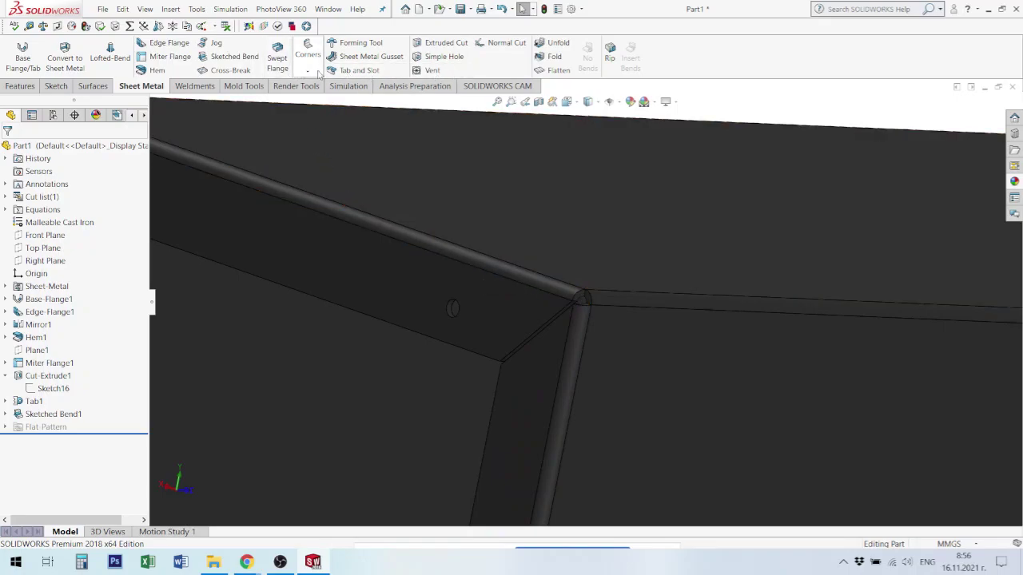
left_click(312, 73)
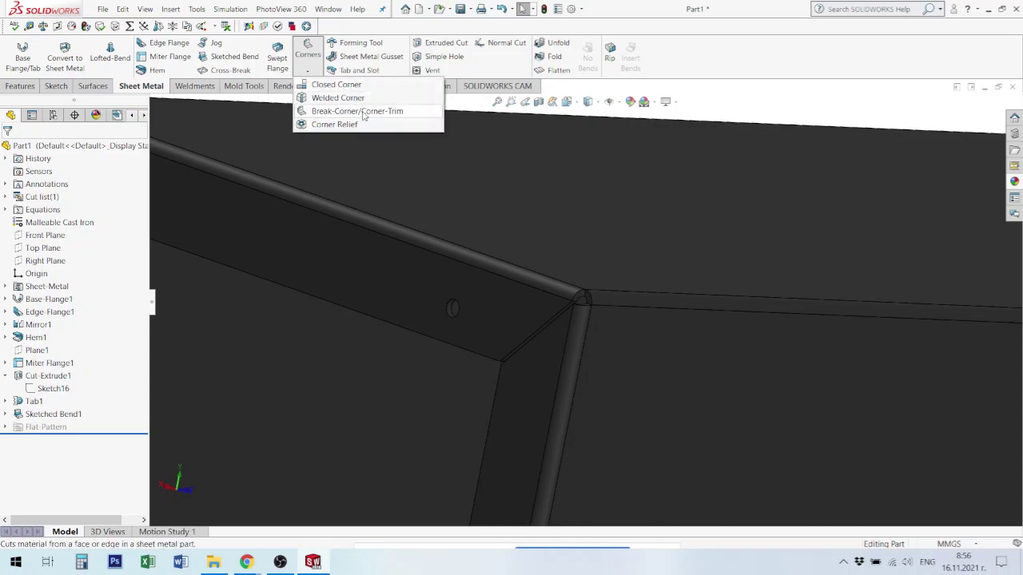
Break the bottom flange corner edge with a 5.00 mm fillet, then select the other flange's corner edge
left_click(364, 116)
scroll(591, 399, "up", 3)
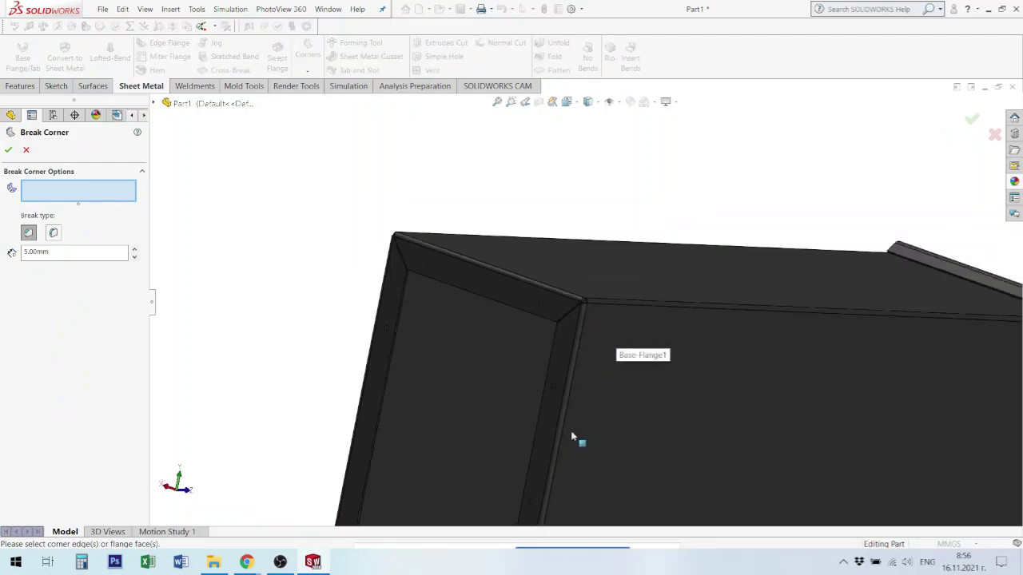
scroll(575, 439, "up", 3)
scroll(587, 459, "up", 2)
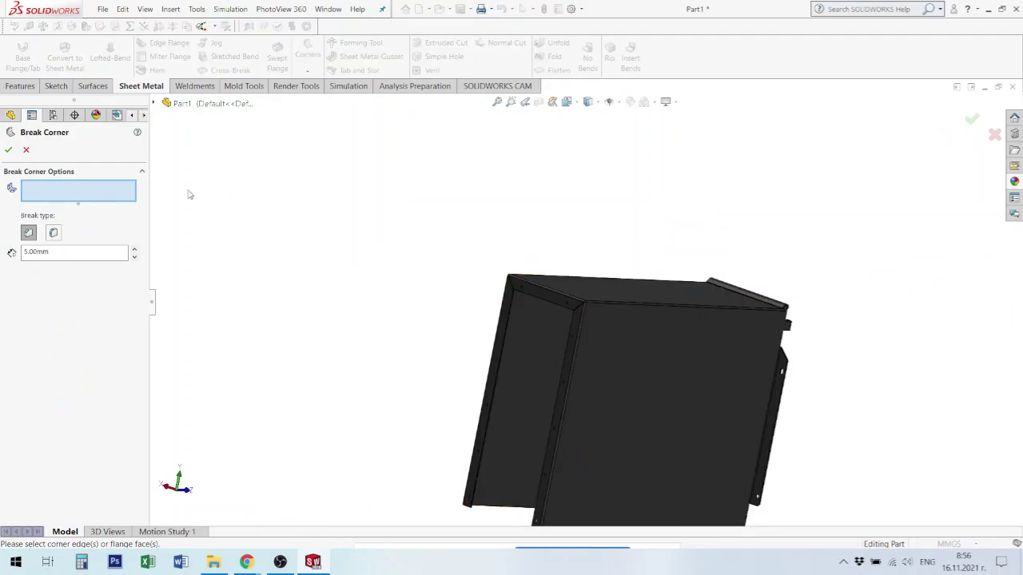
mouse_move(456, 449)
middle_mouse_down("ctrl")
mouse_move(464, 434)
mouse_move(525, 438)
middle_mouse_up("ctrl")
scroll(525, 439, "down", 3)
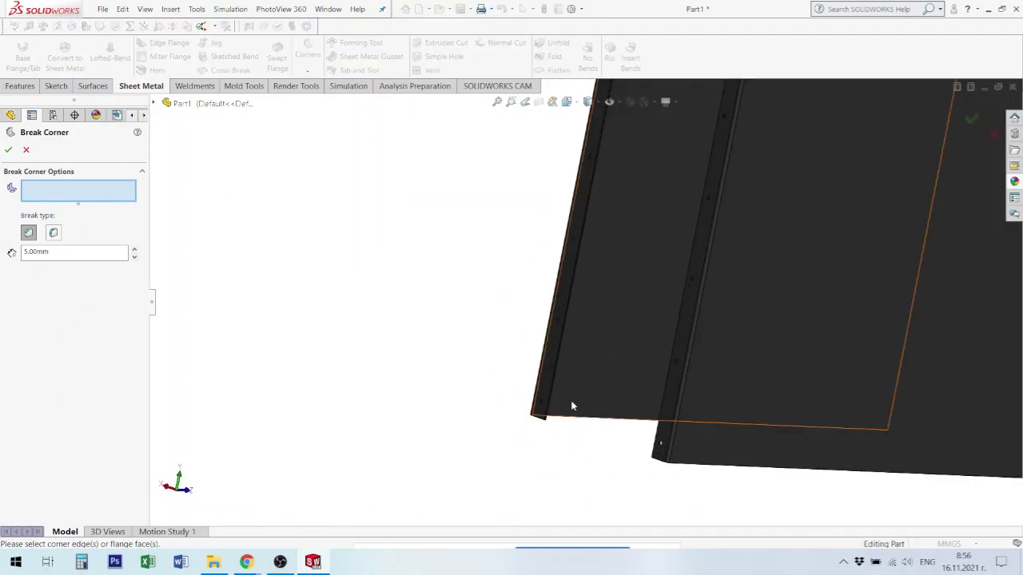
scroll(571, 406, "down", 2)
scroll(533, 425, "down", 2)
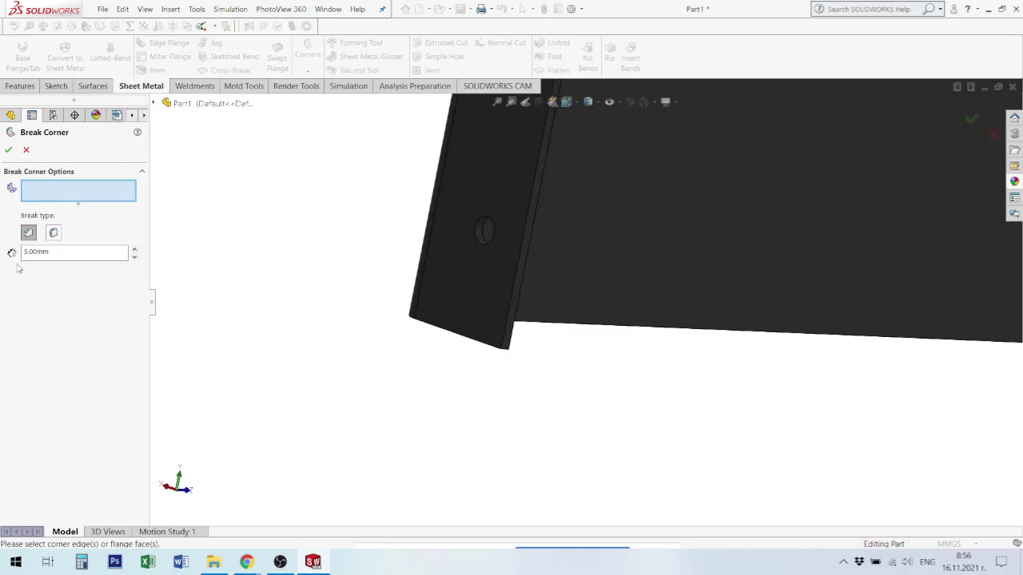
left_click(53, 233)
scroll(415, 338, "down", 3)
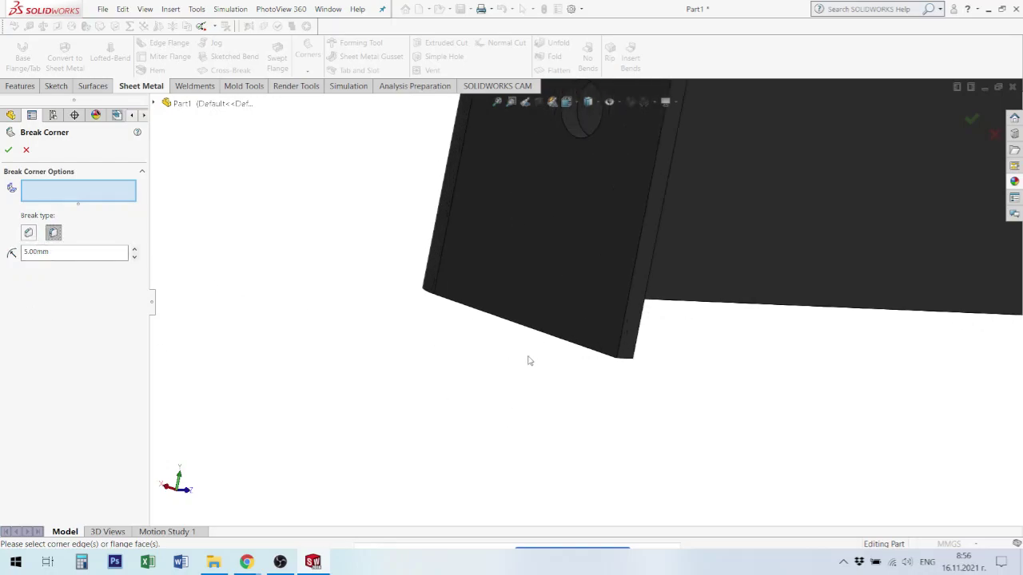
left_click(630, 360)
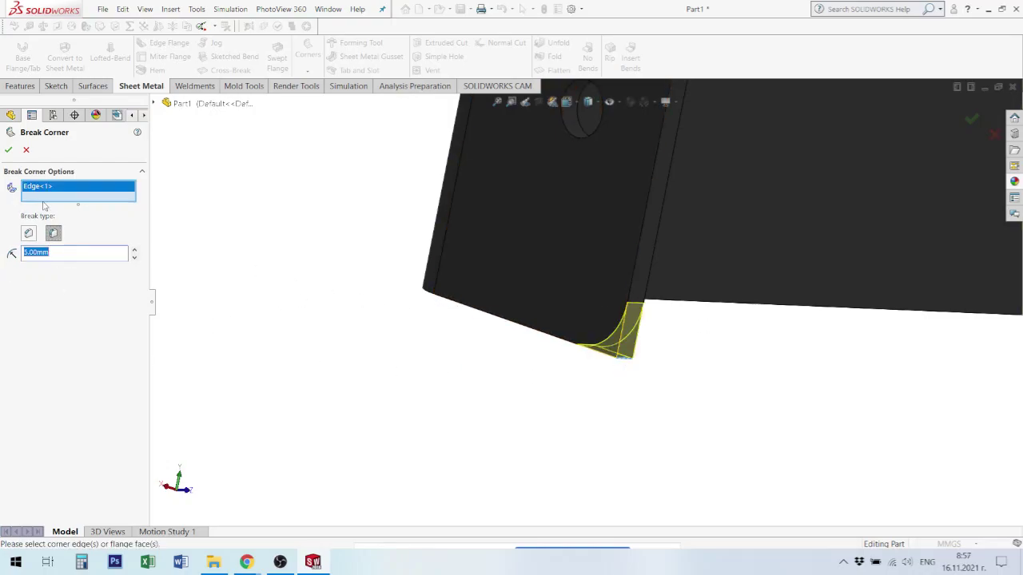
left_click(8, 150)
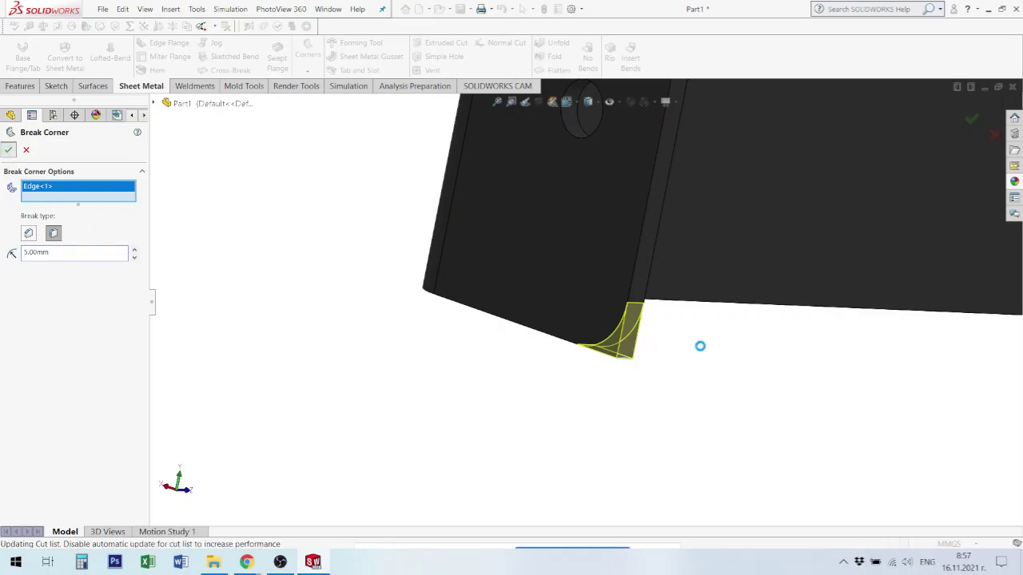
mouse_move(719, 366)
middle_mouse_down()
mouse_move(822, 482)
mouse_move(837, 425)
mouse_move(645, 329)
middle_mouse_up()
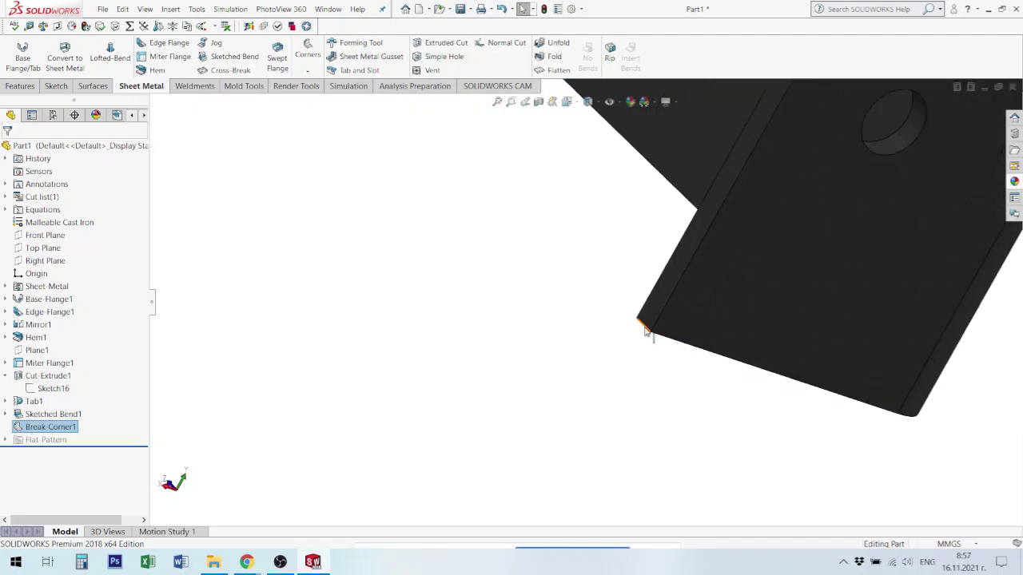
left_click(645, 330)
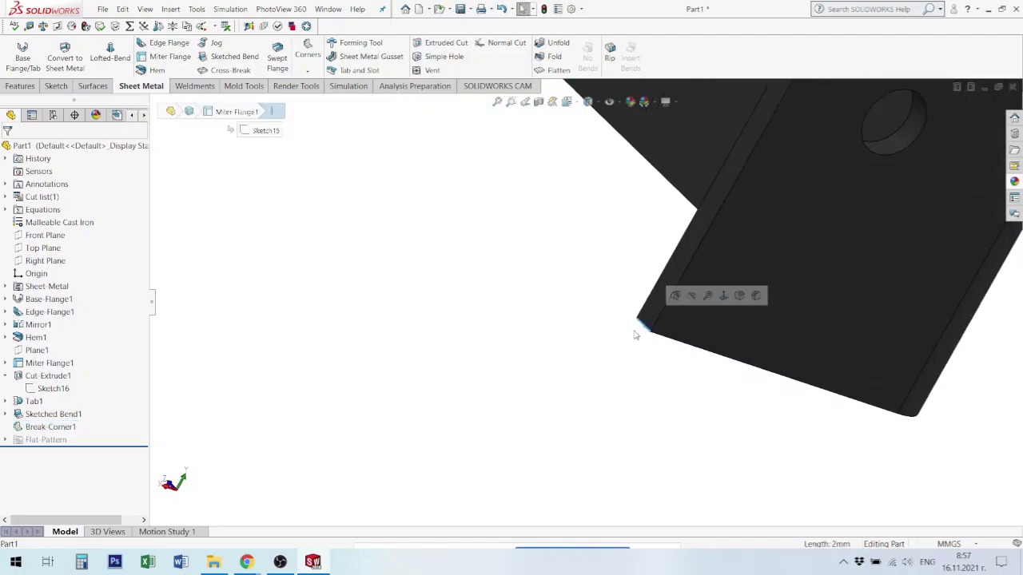
Chamfer the other flange's corner edge with a 5.00 mm break and reorient the part
left_click(309, 68)
left_click(338, 112)
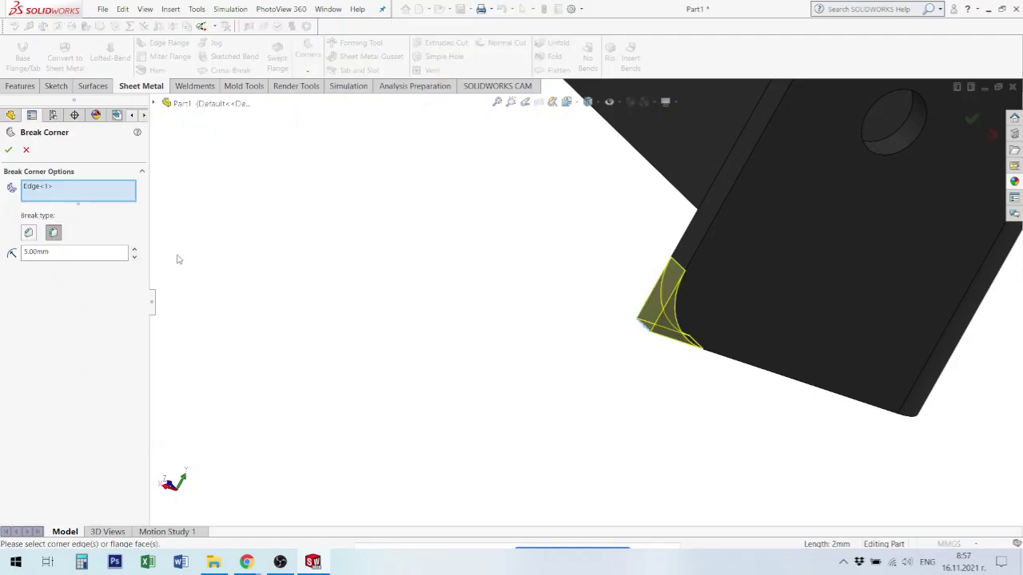
left_click(29, 233)
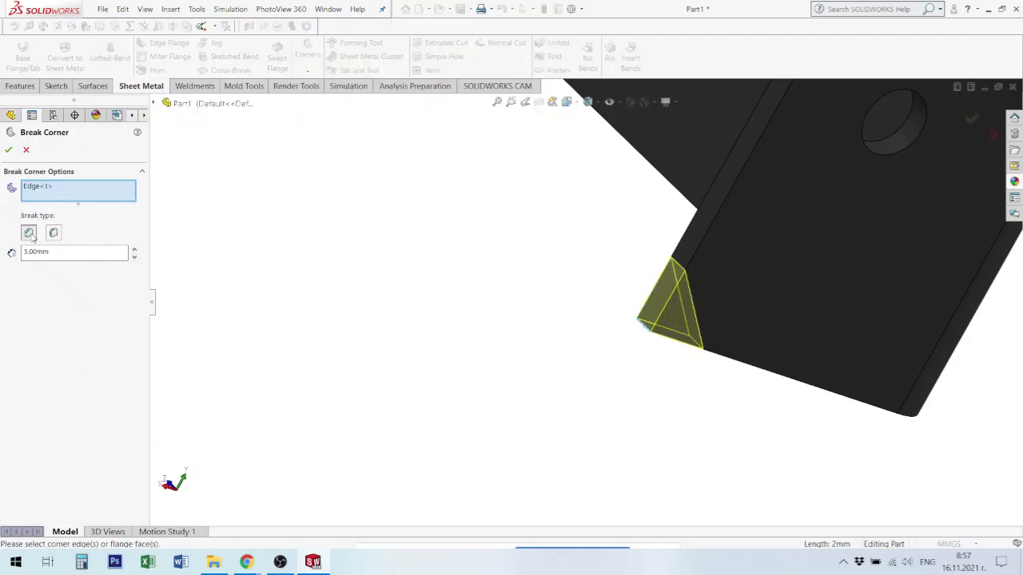
left_click(8, 150)
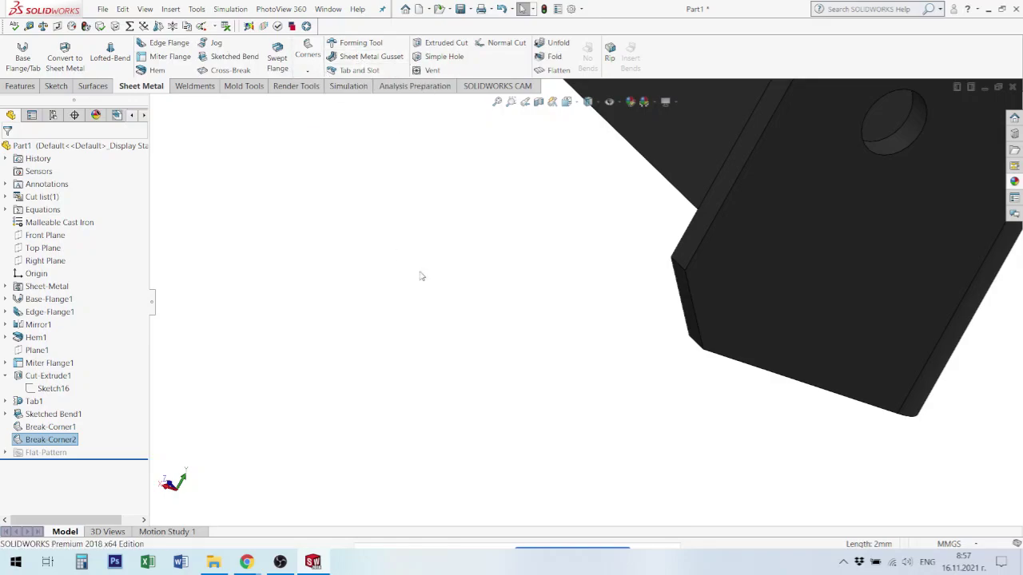
mouse_move(420, 276)
middle_mouse_down()
mouse_move(571, 265)
mouse_move(564, 276)
middle_mouse_up()
mouse_move(370, 210)
middle_mouse_down()
mouse_move(612, 251)
mouse_move(648, 235)
middle_mouse_up()
scroll(655, 228, "up", 3)
scroll(638, 226, "up", 2)
key("ctrl+7")
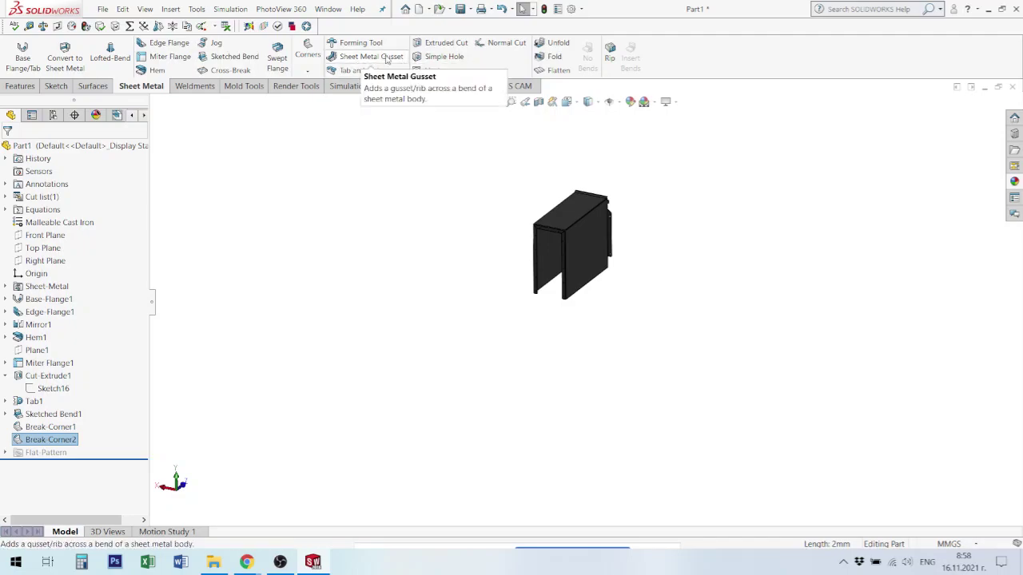
scroll(629, 284, "down", 3)
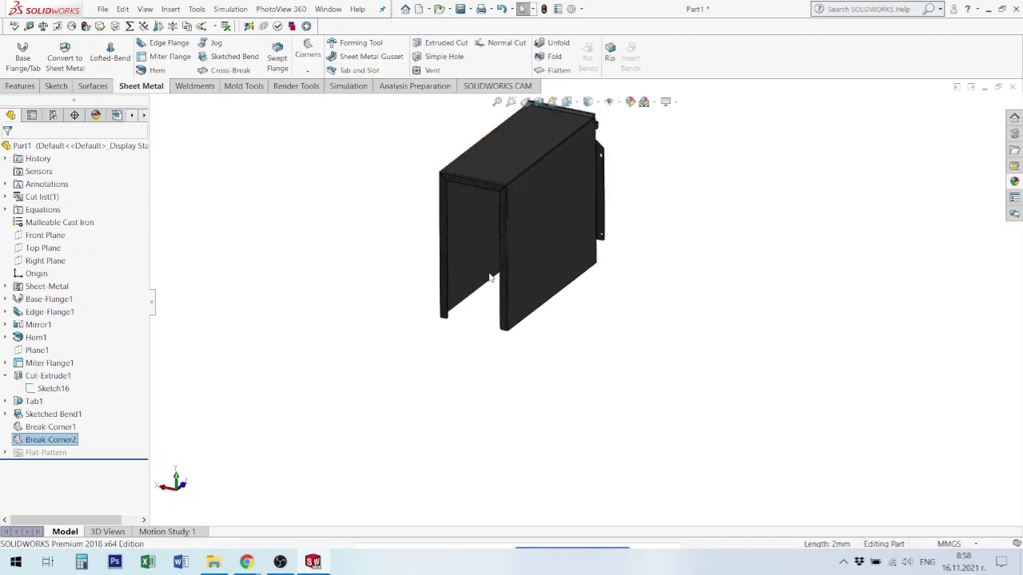
scroll(605, 251, "down", 2)
scroll(578, 274, "down", 3)
scroll(640, 274, "down", 2)
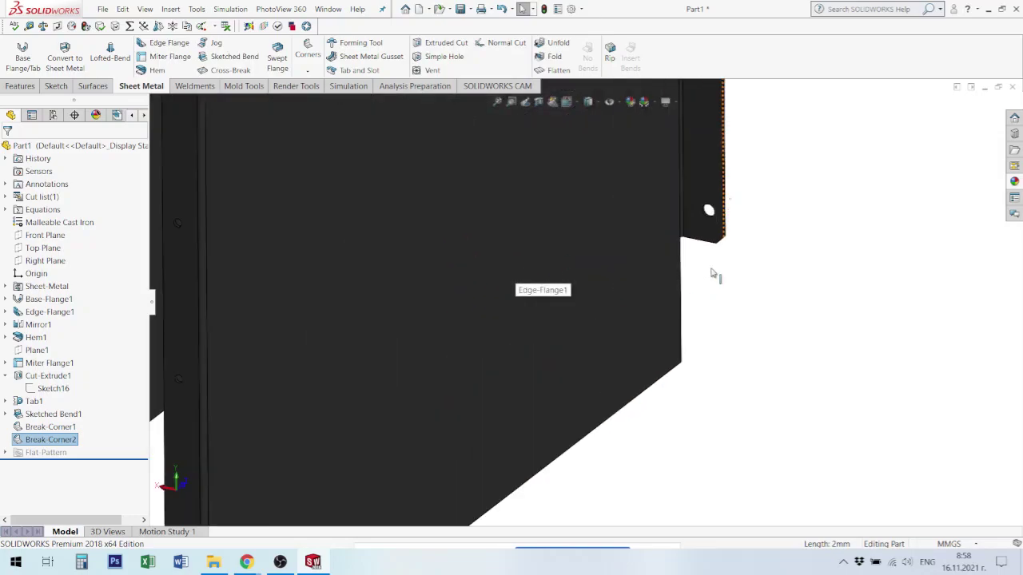
scroll(714, 274, "down", 1)
scroll(684, 240, "down", 1)
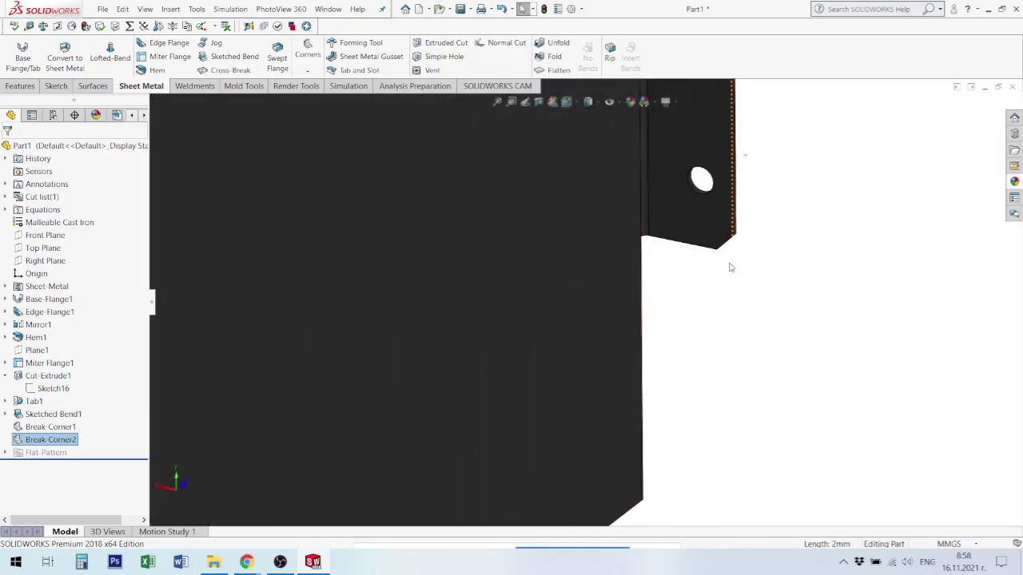
scroll(703, 263, "up", 1)
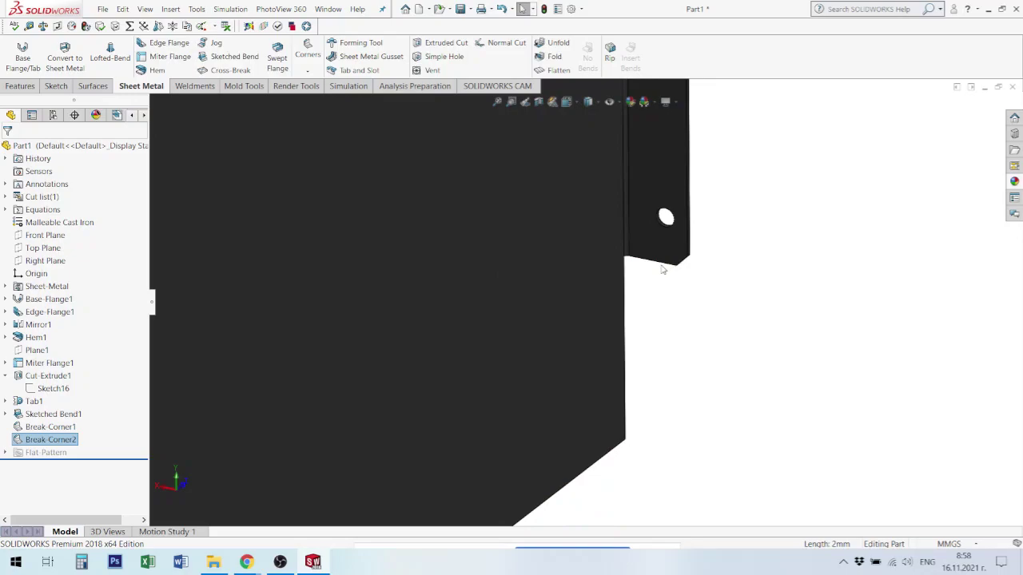
left_click(624, 280)
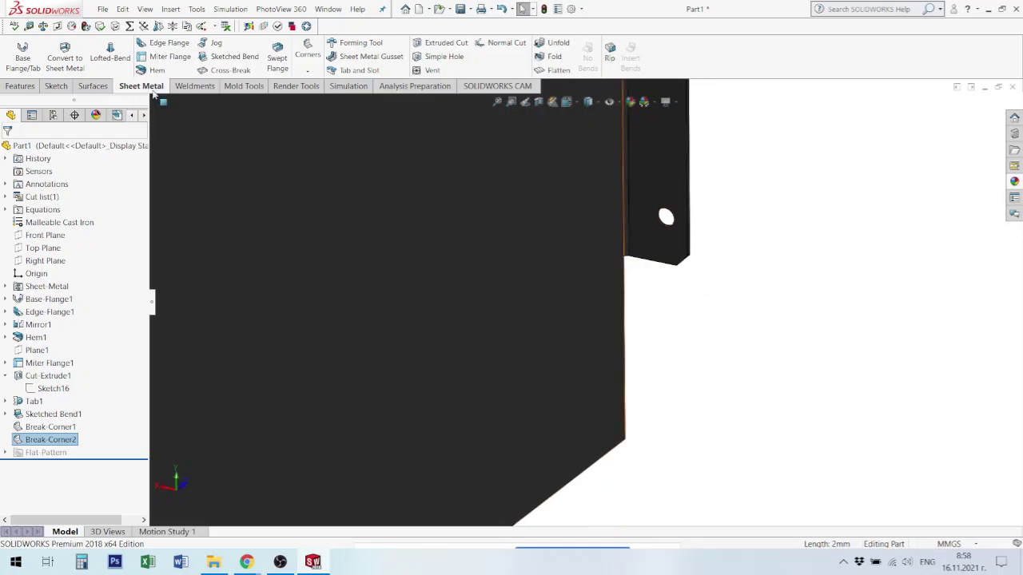
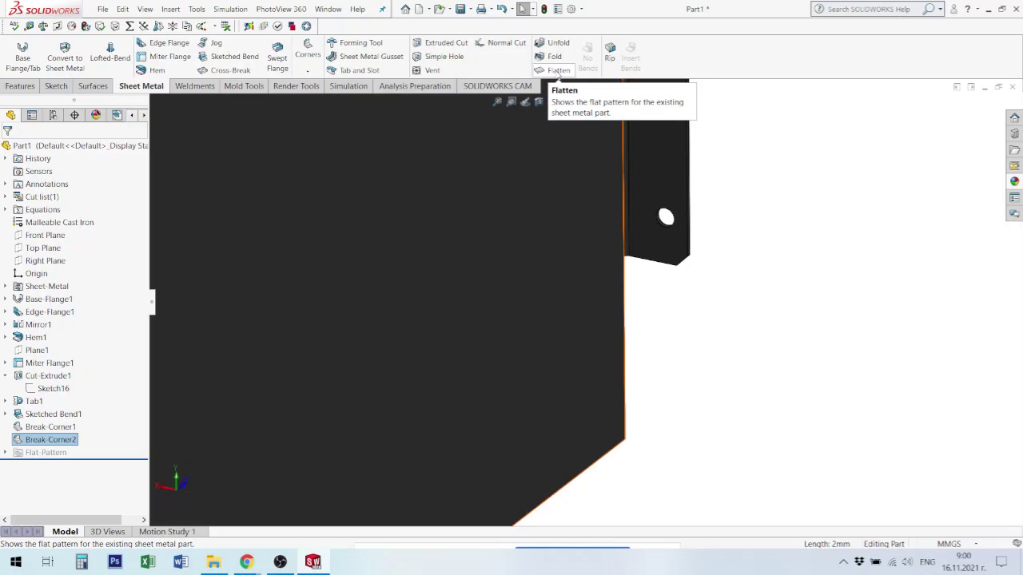
Orbit the box, flatten it to its flat pattern and view it Normal To
scroll(663, 240, "down", 2)
scroll(692, 245, "down", 5)
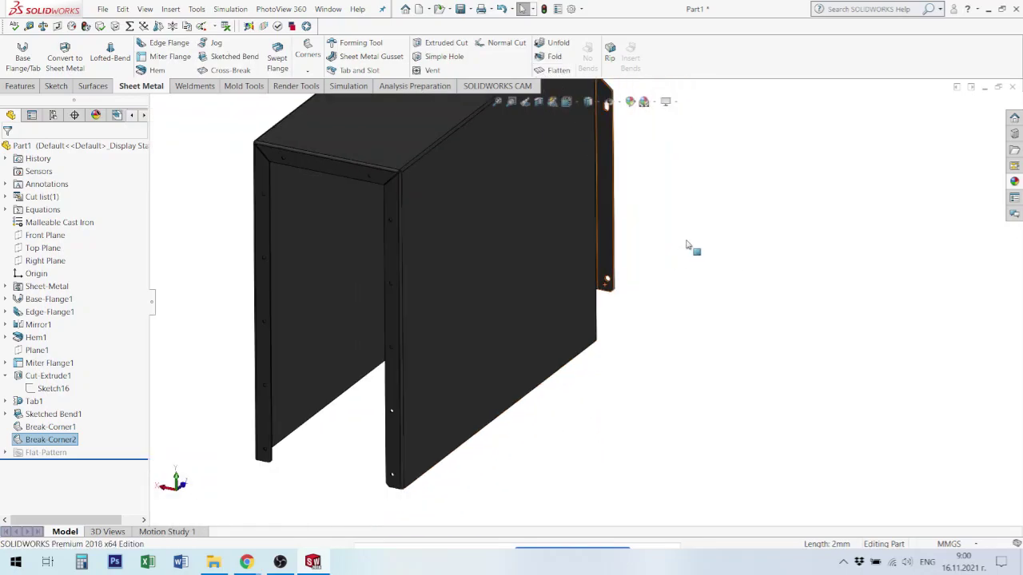
scroll(590, 221, "down", 3)
middle_click_drag(590, 220, 566, 277)
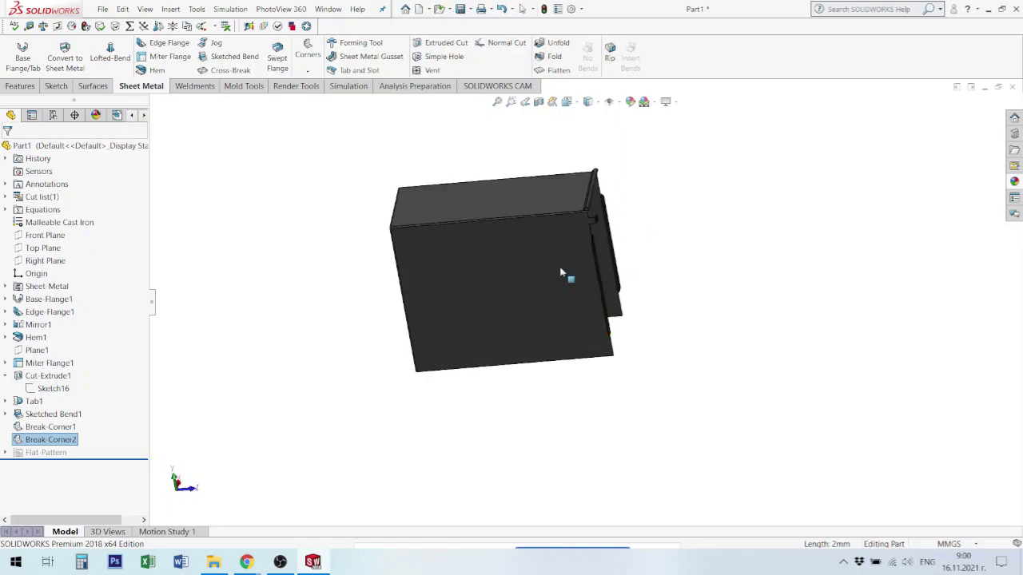
scroll(633, 225, "up", 2)
scroll(534, 206, "down", 2)
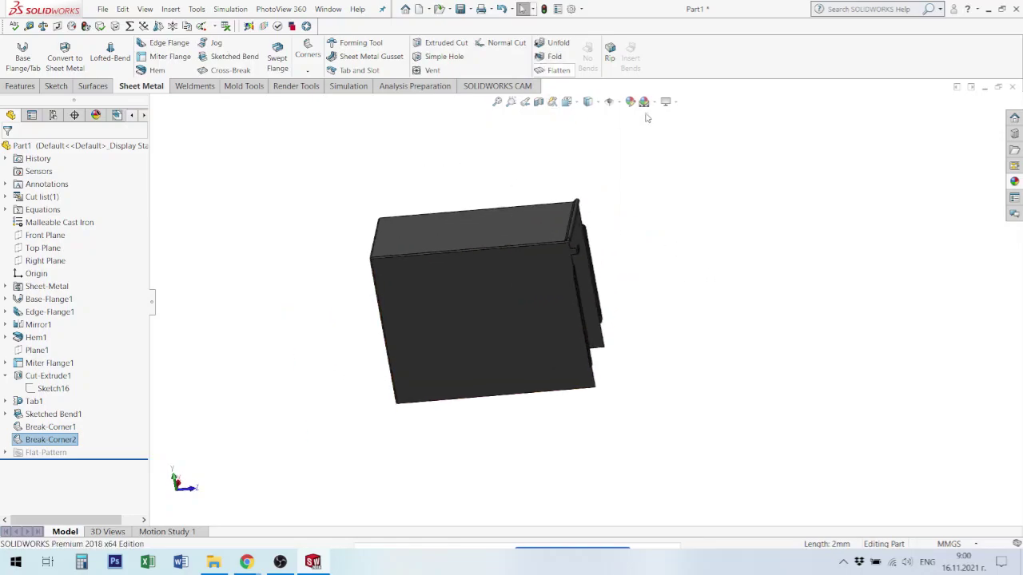
left_click(555, 71)
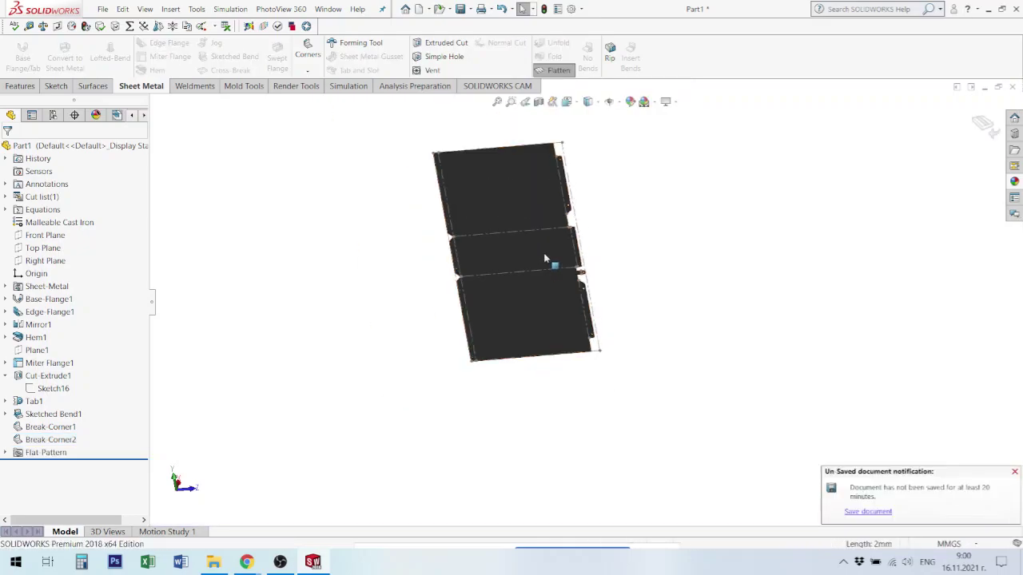
left_click(525, 225)
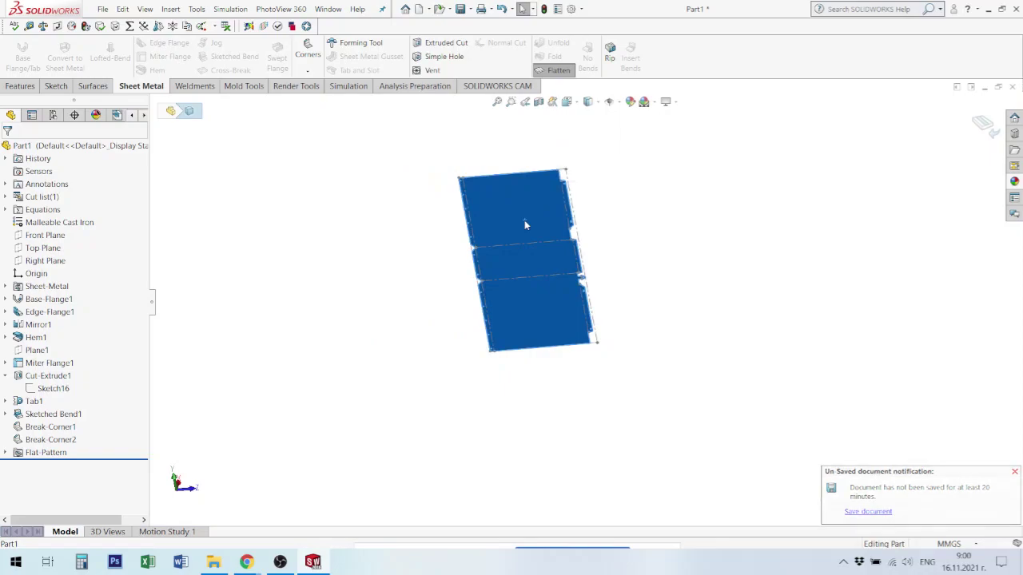
key("ctrl+8")
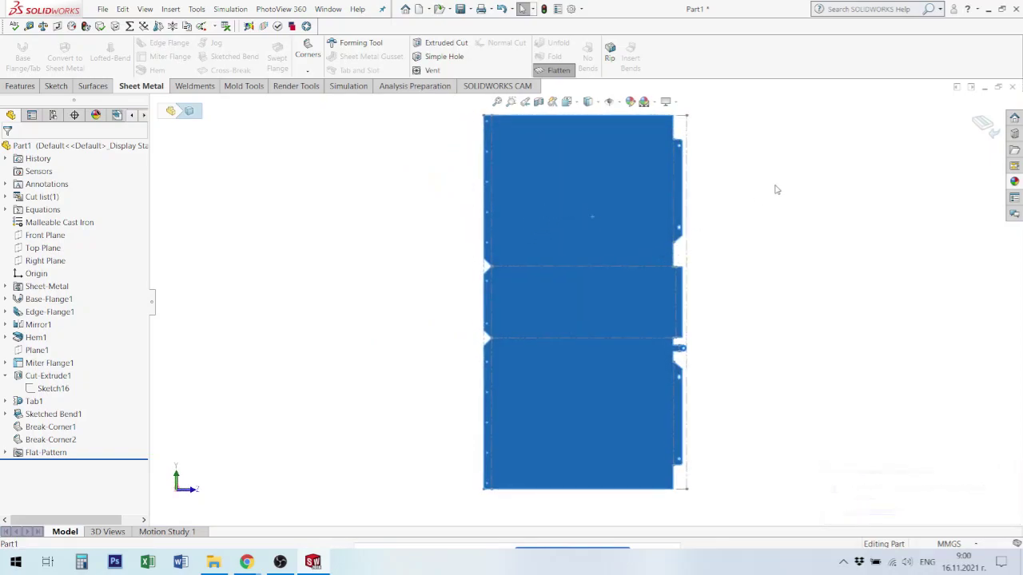
Zoom in on the notches and check the length of the strip's long edge
left_click(775, 189)
scroll(488, 269, "down", 3)
scroll(343, 352, "down", 3)
scroll(393, 357, "down", 2)
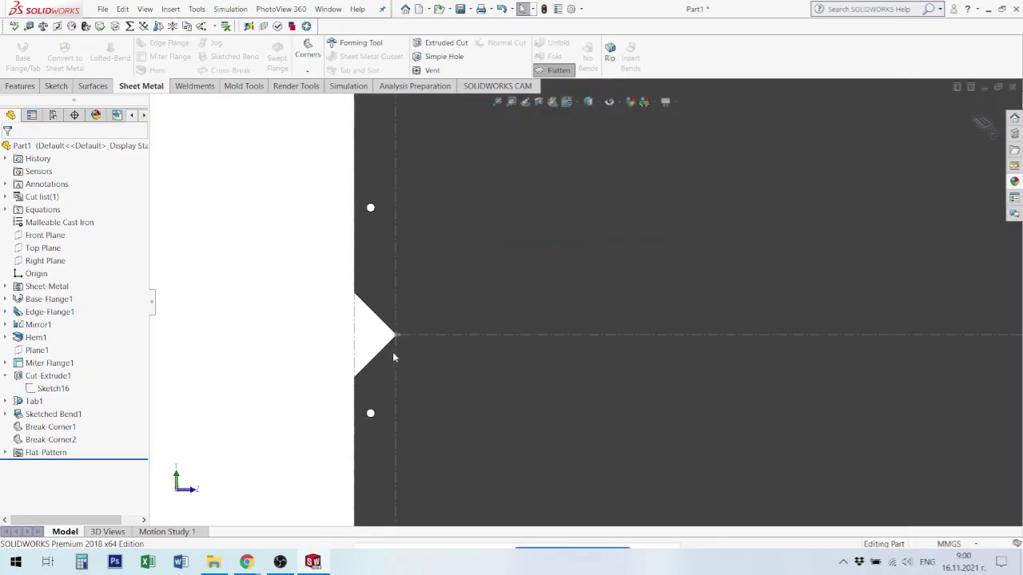
scroll(399, 359, "down", 2)
scroll(448, 317, "down", 1)
scroll(460, 322, "down", 2)
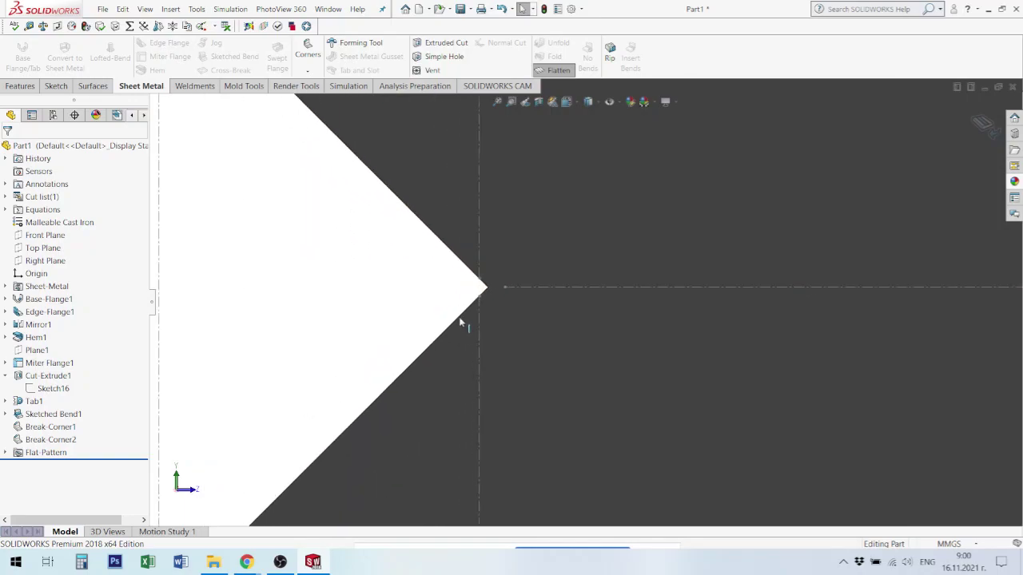
scroll(491, 290, "up", 1)
scroll(552, 308, "up", 2)
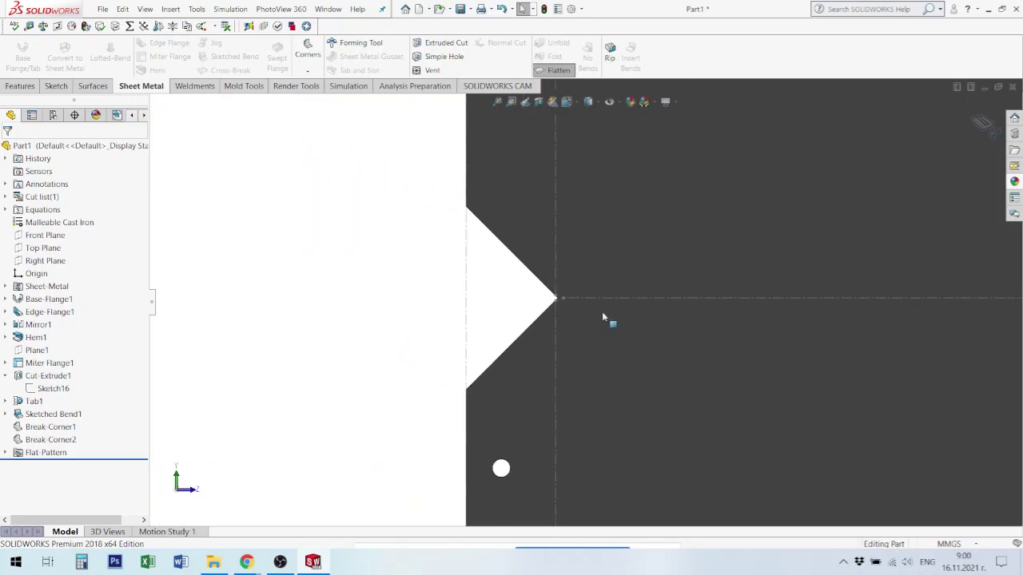
left_click(554, 228)
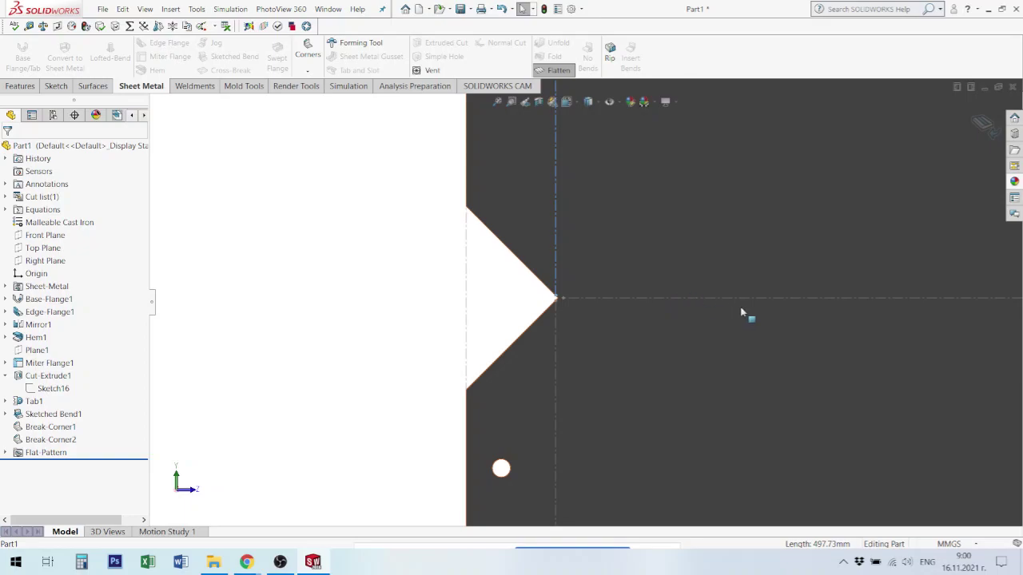
scroll(756, 318, "up", 1)
scroll(879, 376, "up", 2)
scroll(833, 389, "up", 1)
scroll(639, 276, "down", 2)
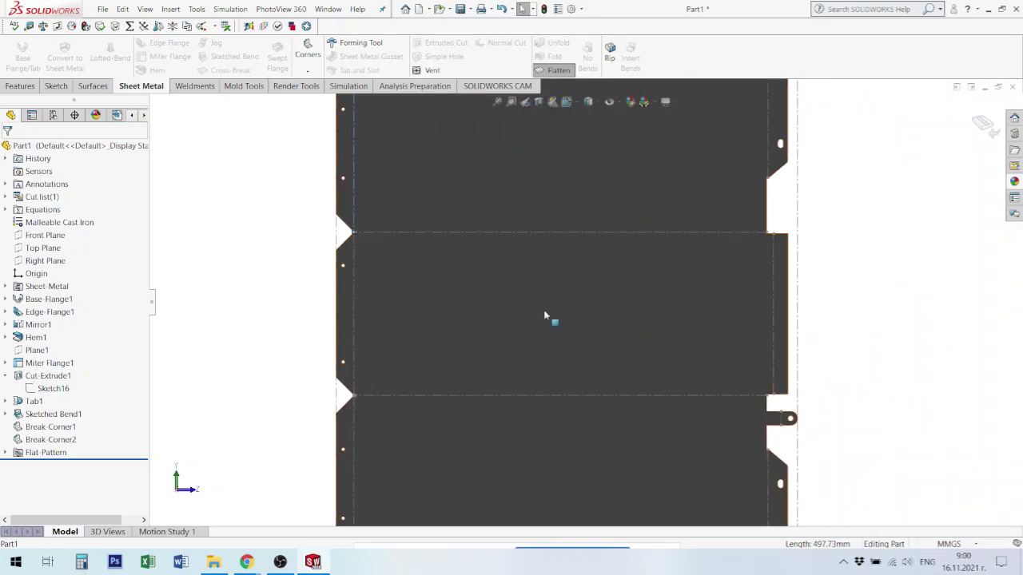
scroll(555, 296, "up", 2)
scroll(568, 192, "up", 1)
scroll(561, 196, "down", 1)
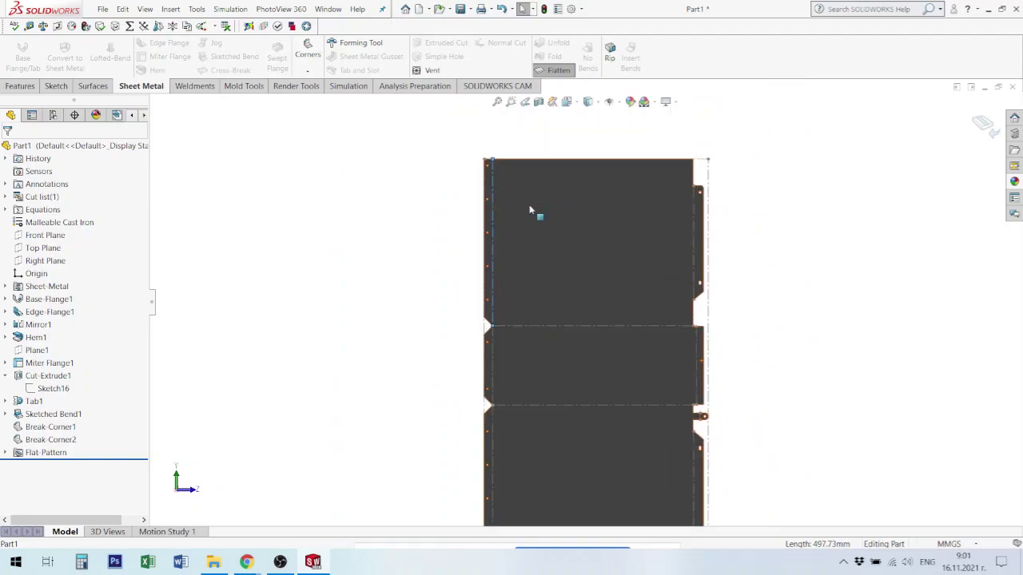
scroll(529, 209, "down", 2)
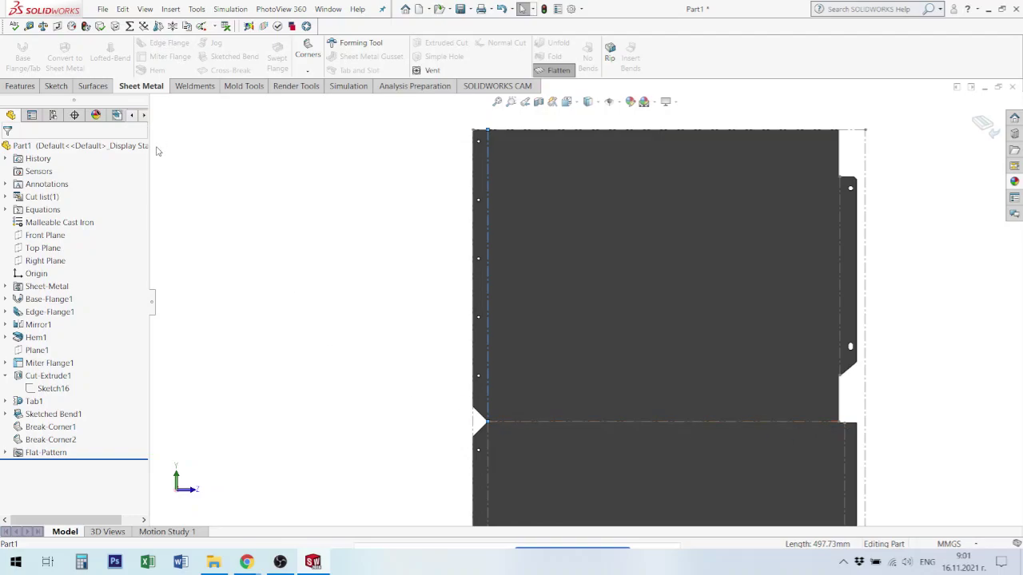
Sketch two circles on the flat face at the ends of the bend line
left_click(56, 86)
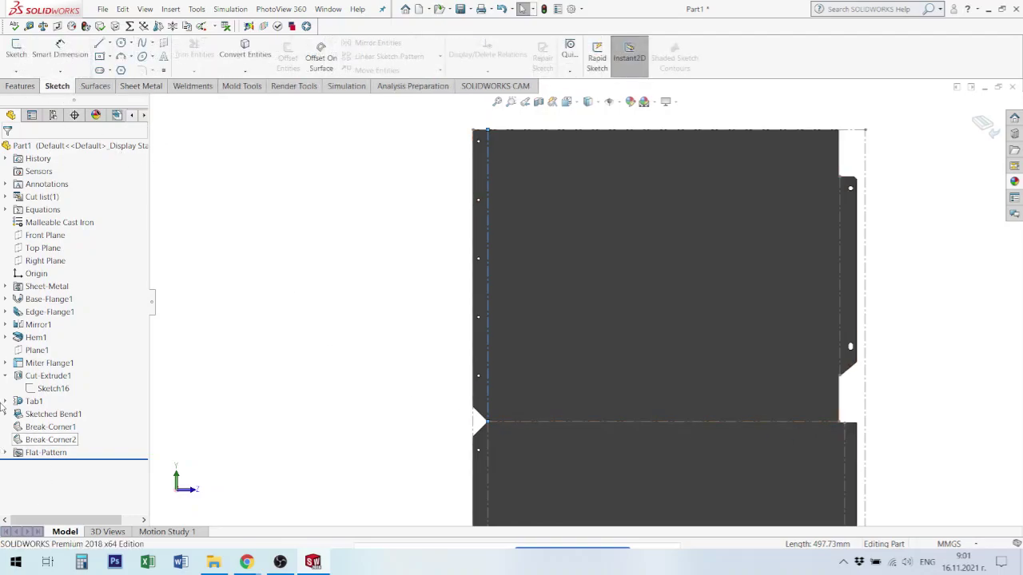
left_click(121, 44)
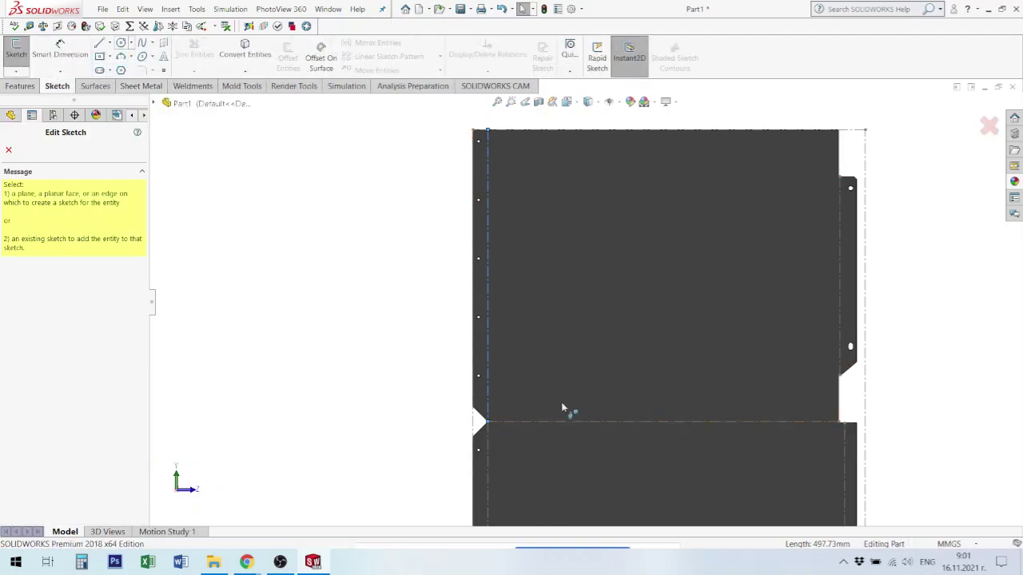
left_click(525, 468)
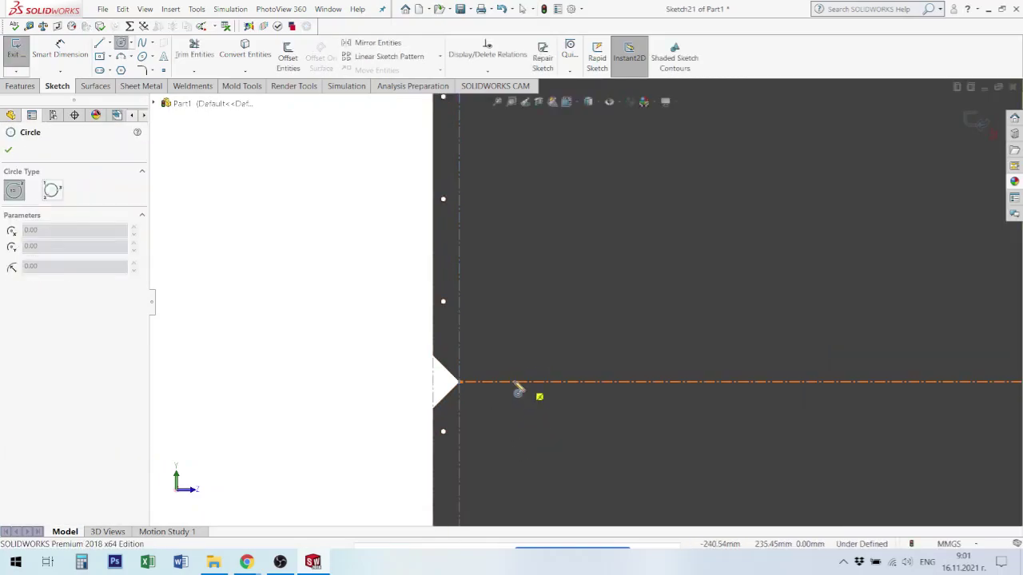
left_click(521, 383)
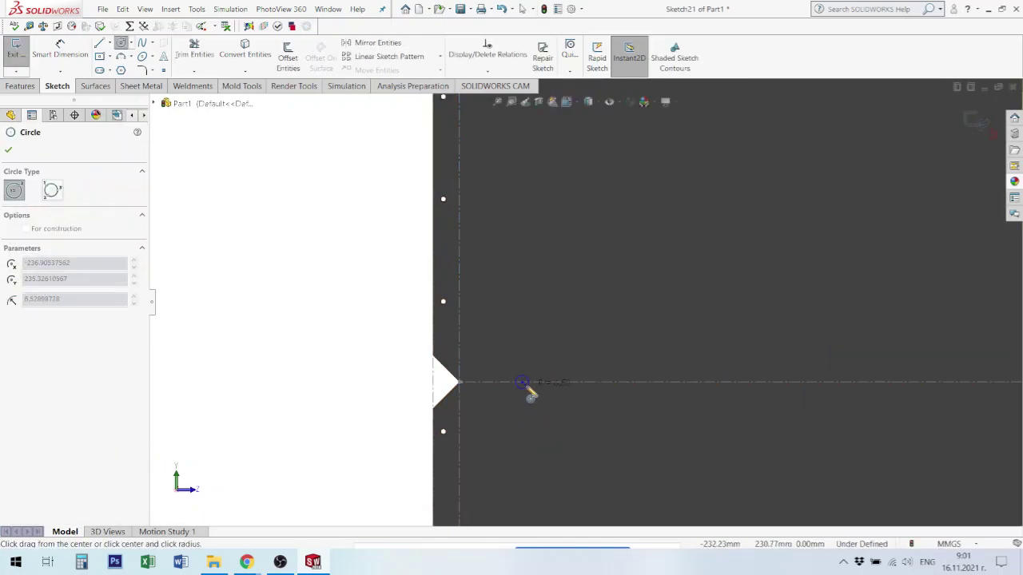
left_click(531, 393)
scroll(844, 434, "up", 2)
scroll(880, 400, "down", 1)
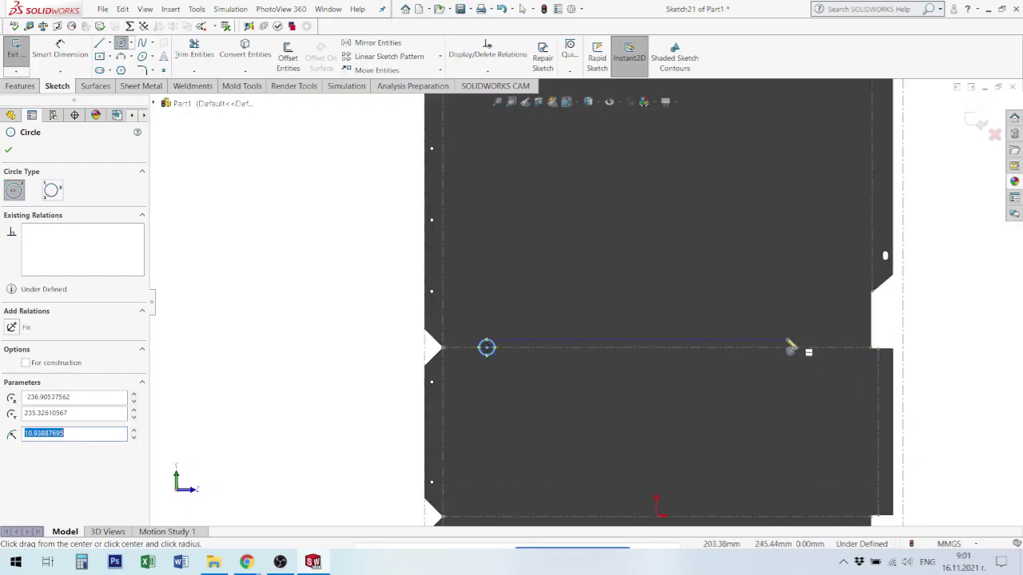
scroll(831, 352, "down", 1)
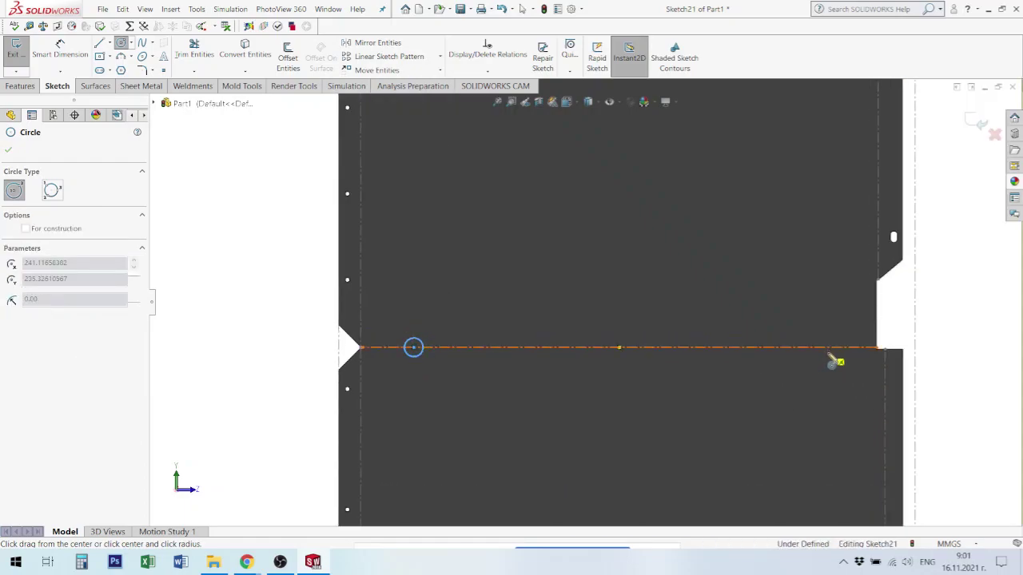
left_click(828, 355)
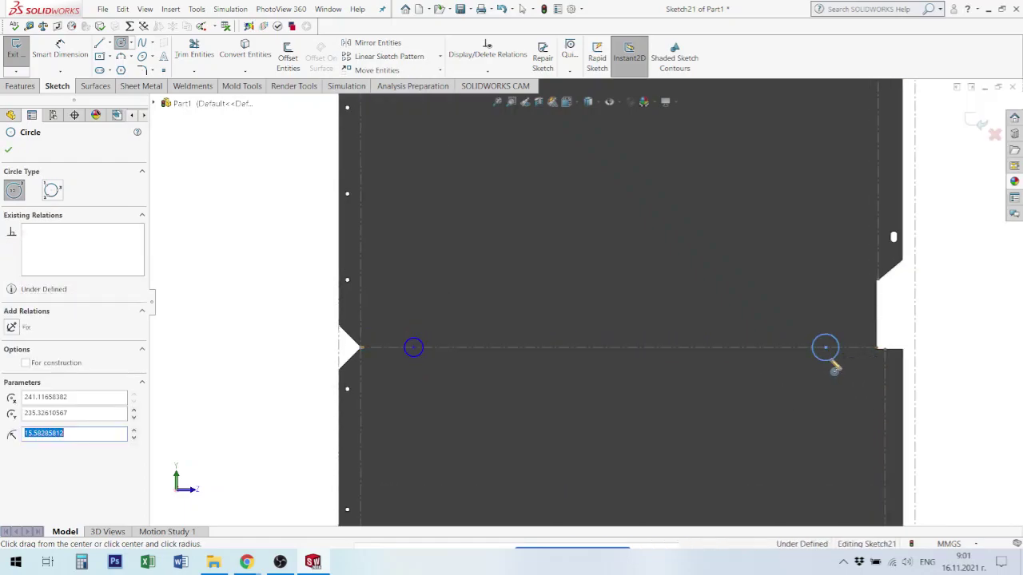
key("Escape")
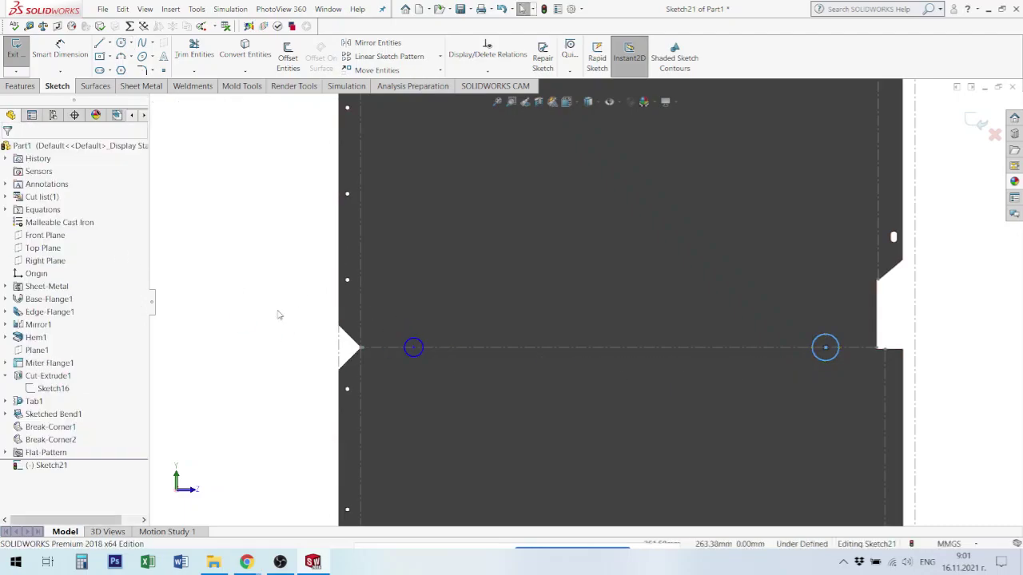
Make both circles equal and dimension their diameter to 1.20 mm
left_click_drag(270, 297, 855, 417)
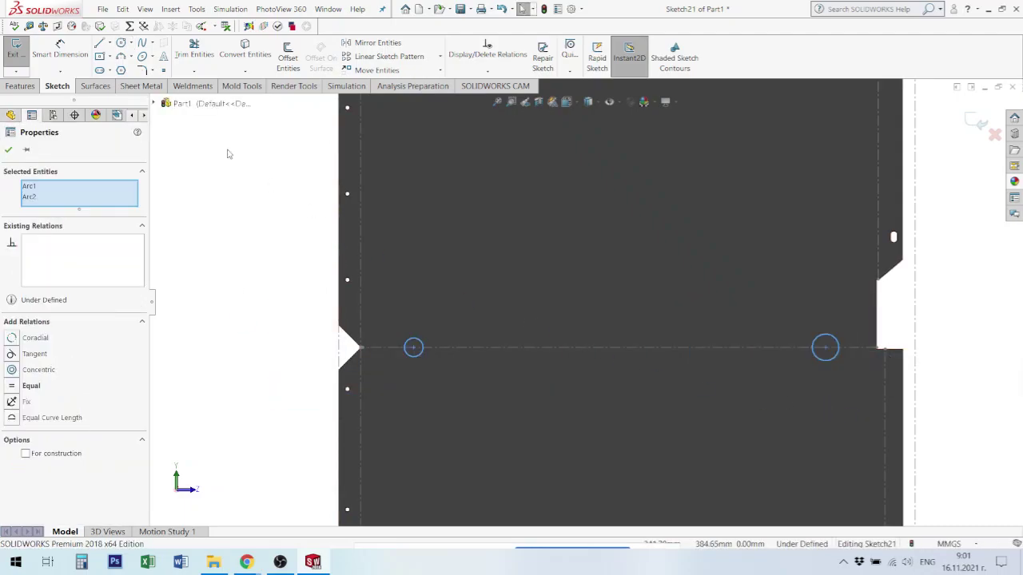
left_click(12, 386)
left_click(60, 50)
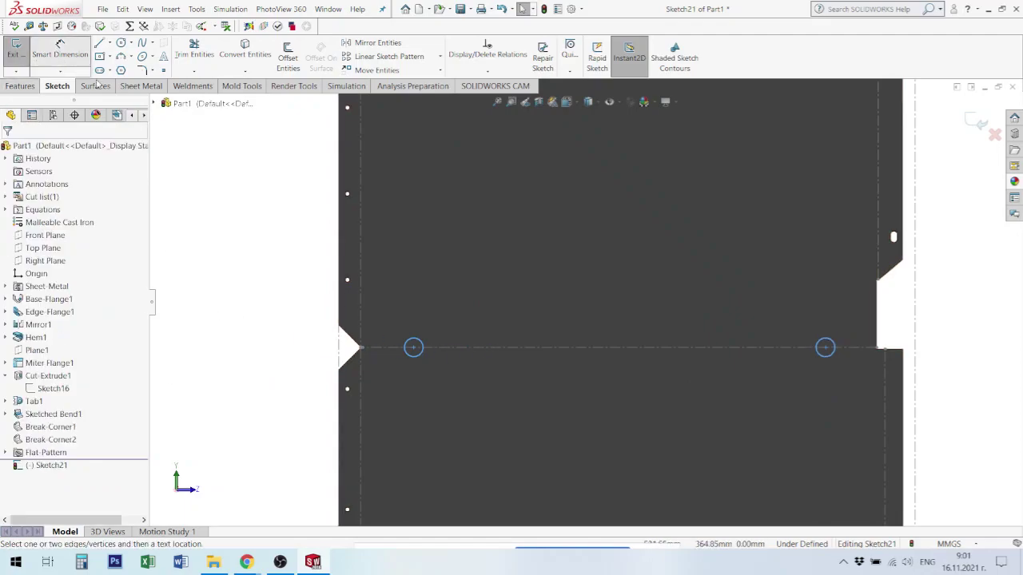
left_click(838, 344)
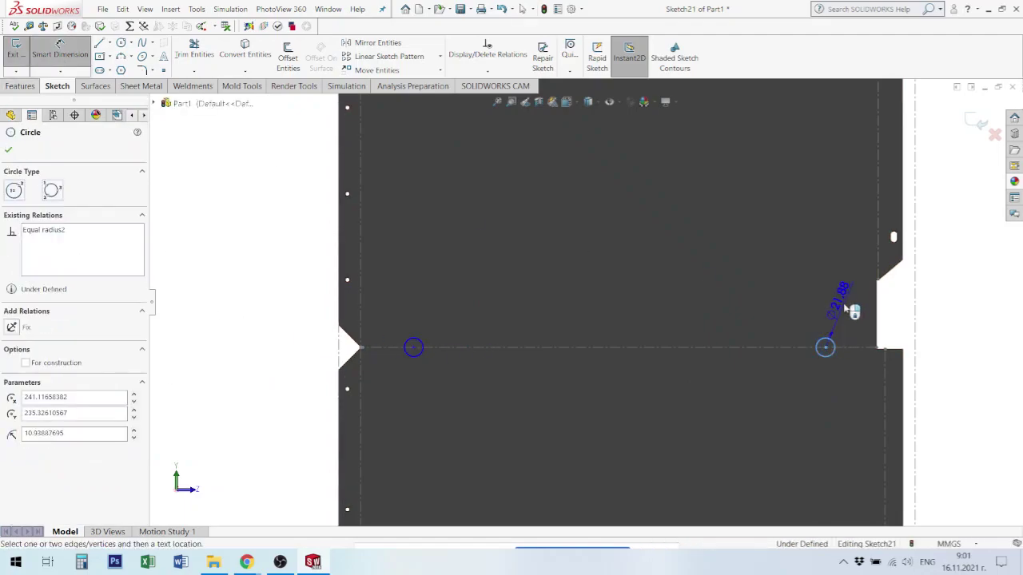
left_click(846, 307)
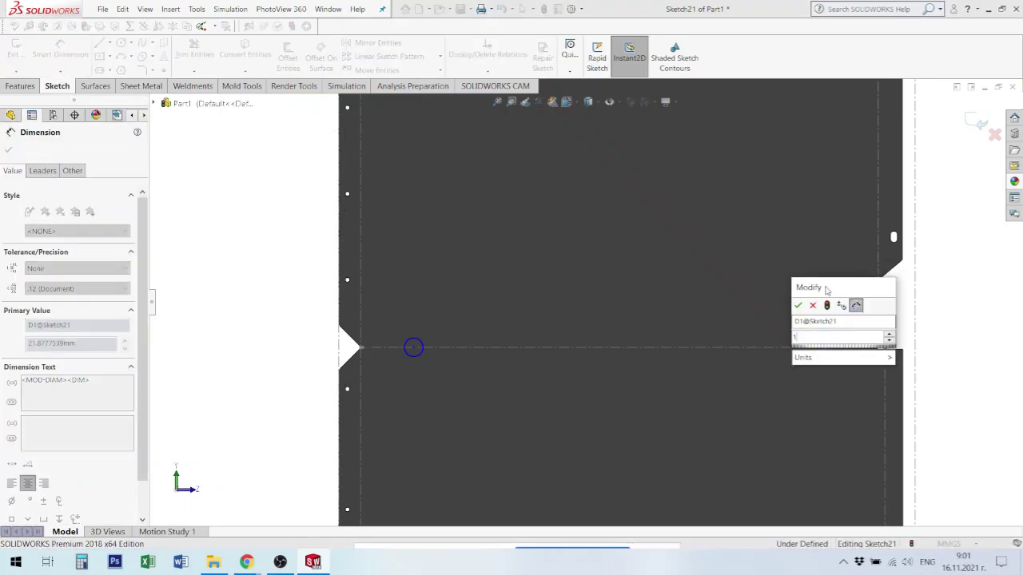
type(".2")
key("Return")
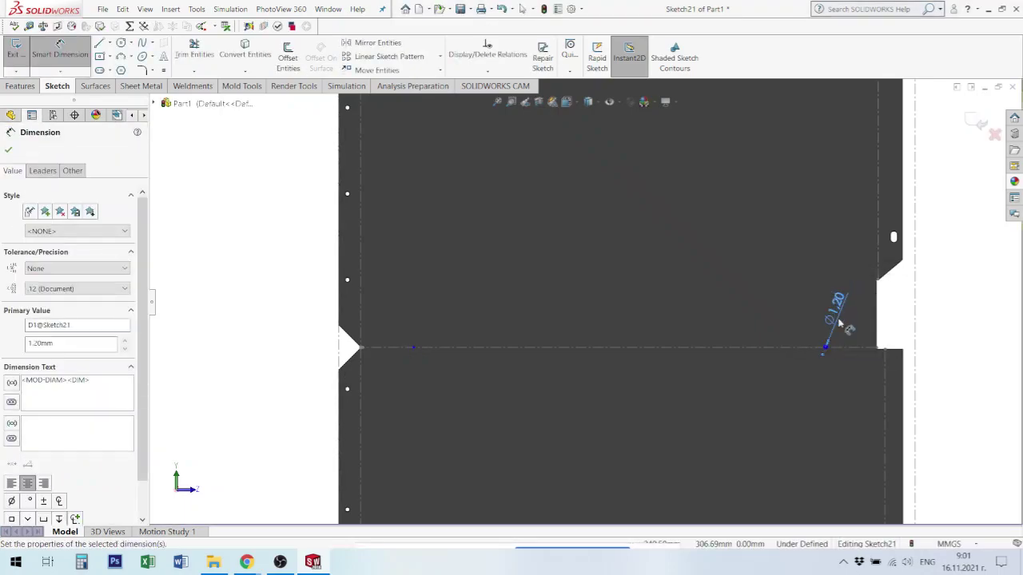
Dimension the hole centre 50 mm from the left notch vertex
scroll(444, 368, "down", 3)
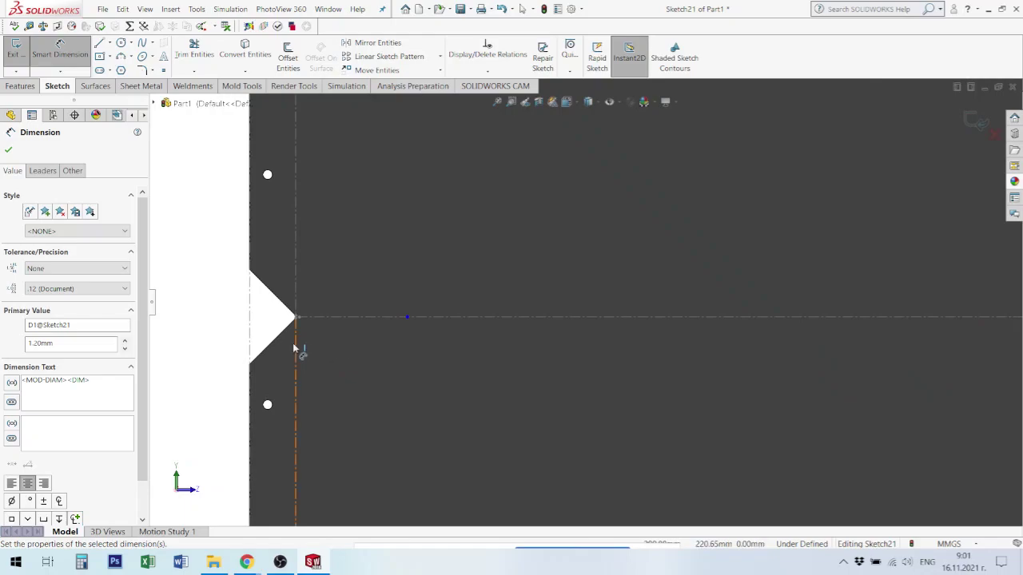
left_click(298, 317)
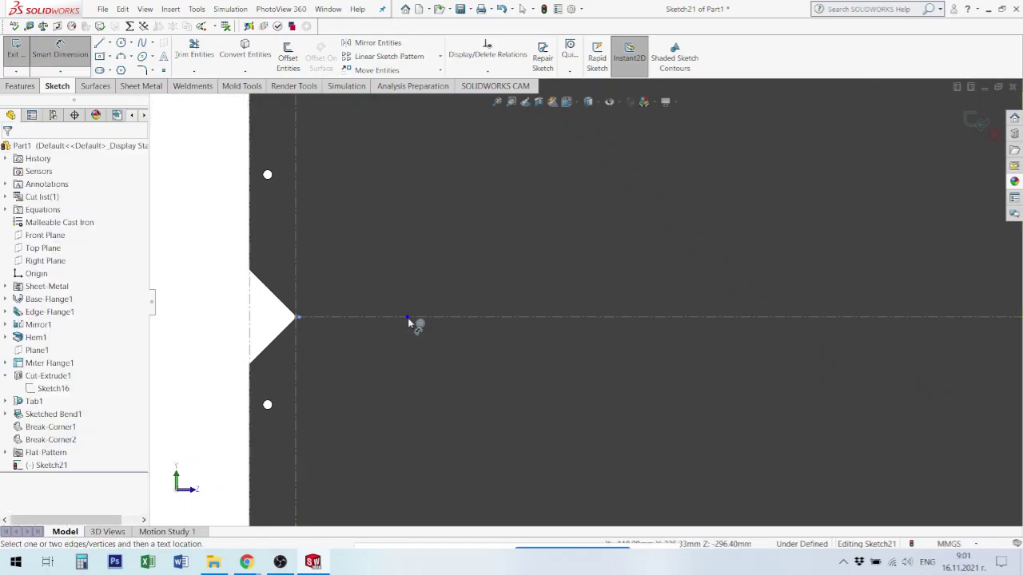
left_click(407, 318)
left_click(361, 364)
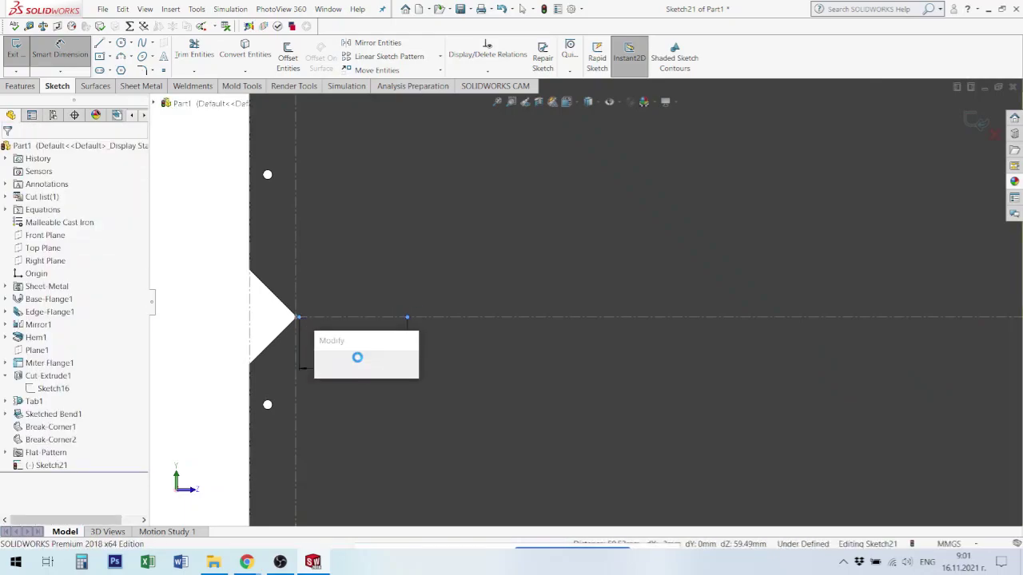
type("50")
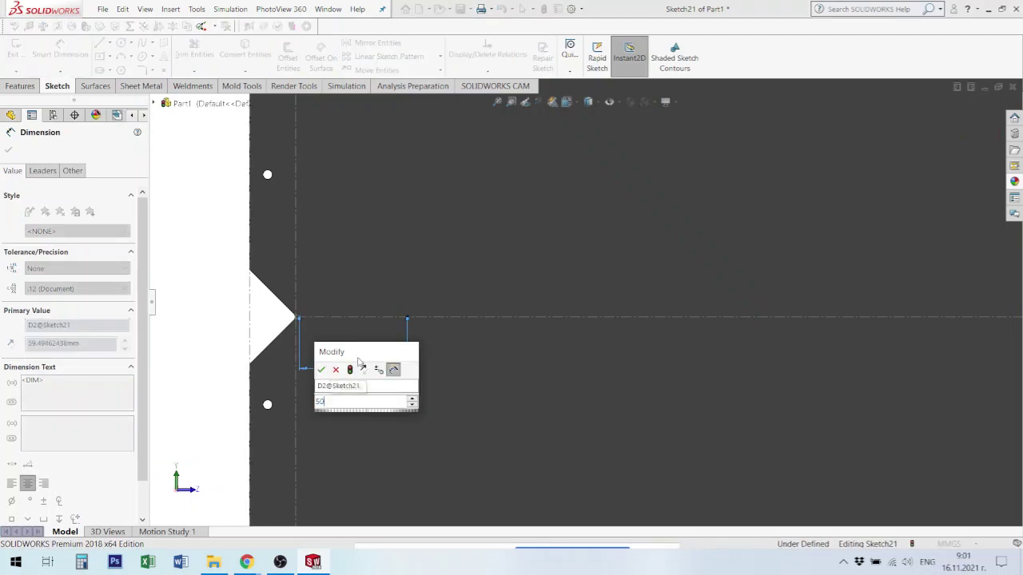
key("Return")
Dimension the hole centre 60 mm horizontally from the sheet corner
scroll(766, 392, "up", 3)
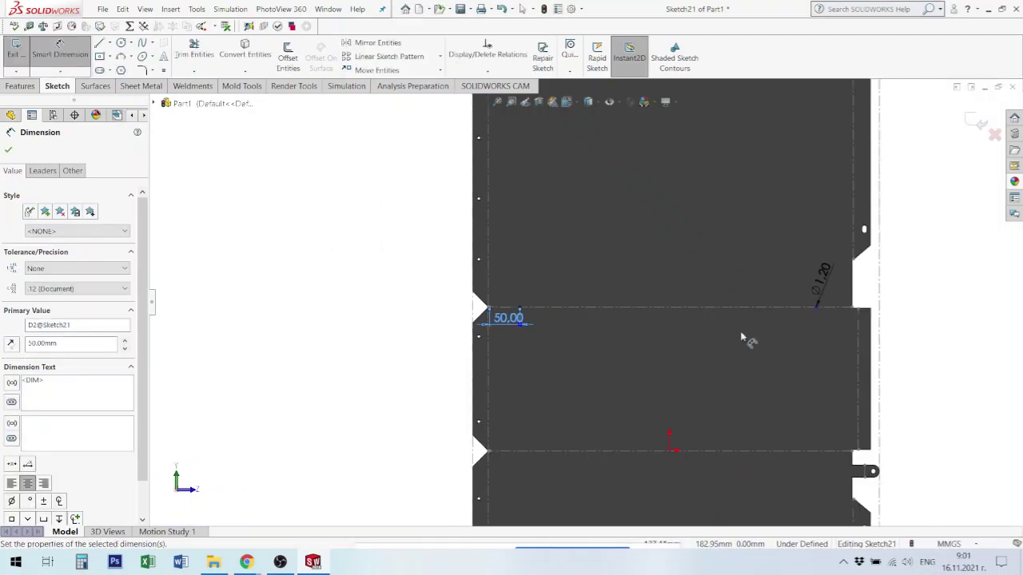
scroll(743, 338, "down", 3)
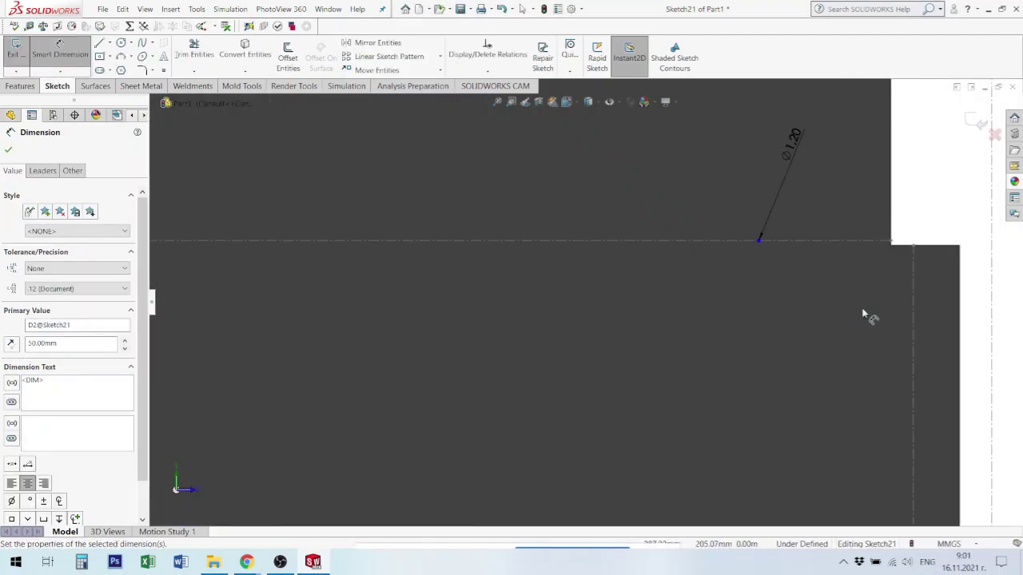
left_click(892, 240)
left_click(757, 240)
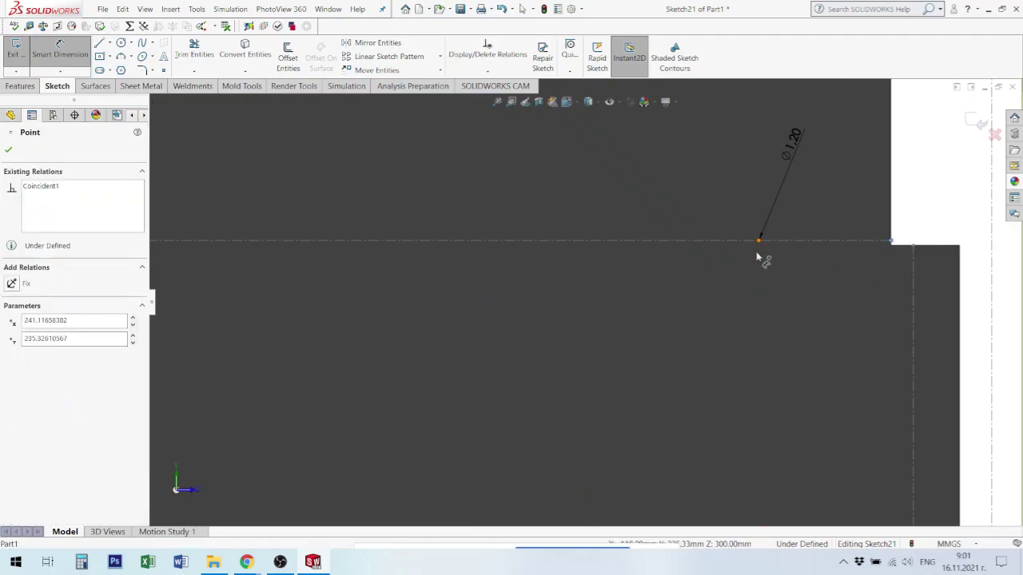
left_click(801, 276)
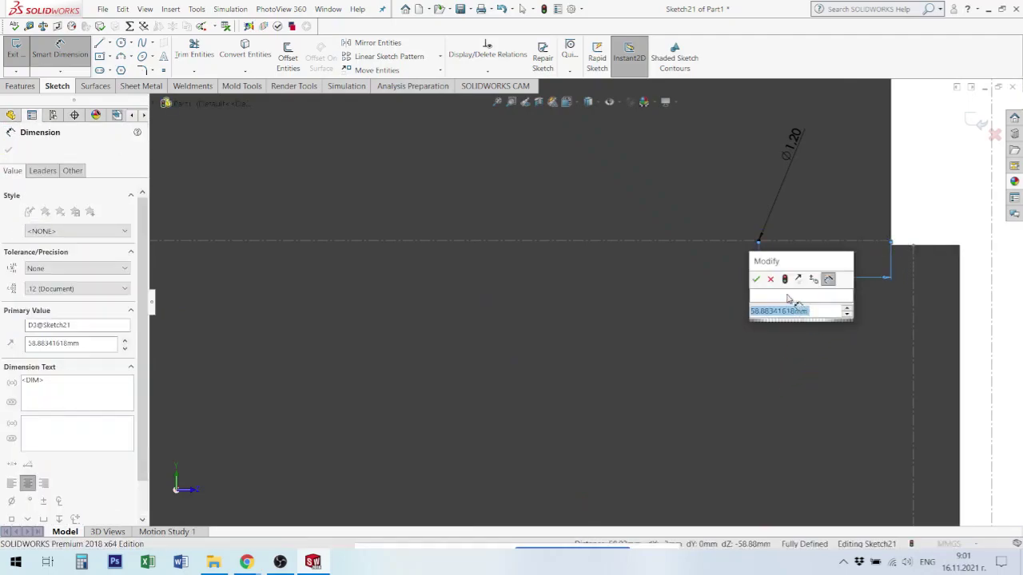
type("60")
key("Return")
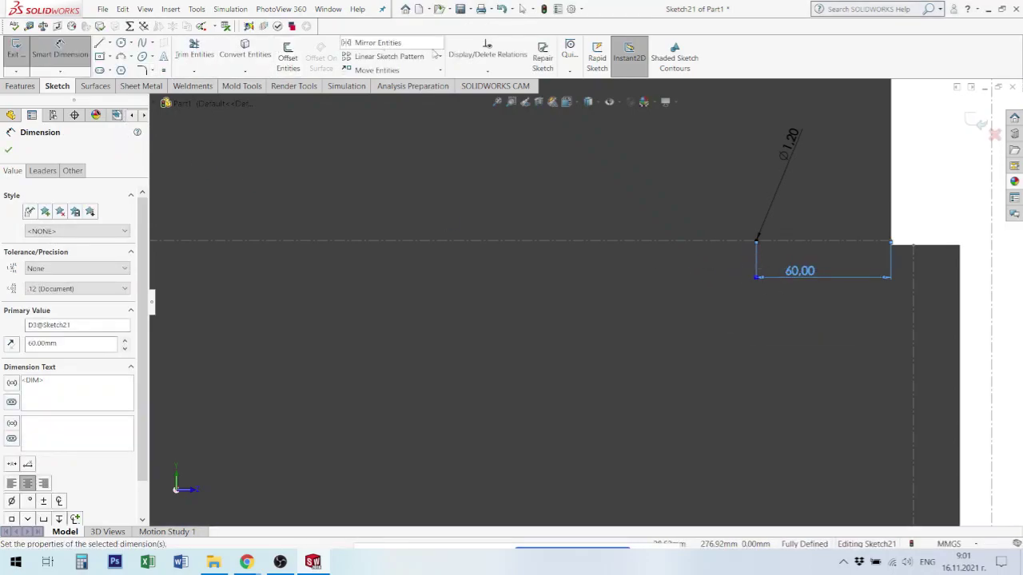
Extrude-cut the sketched circles with the end condition Up To Next
left_click(10, 90)
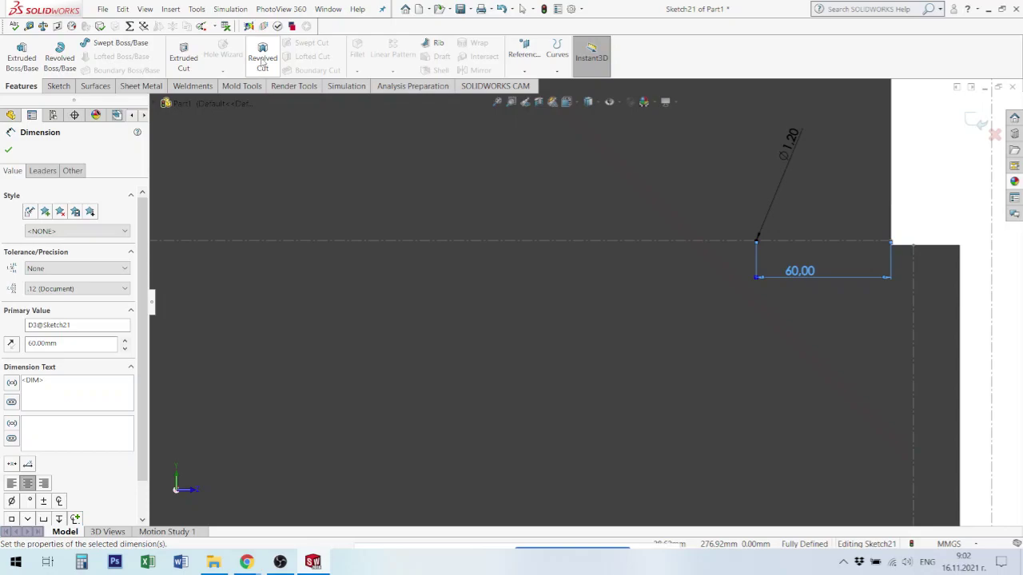
left_click(184, 54)
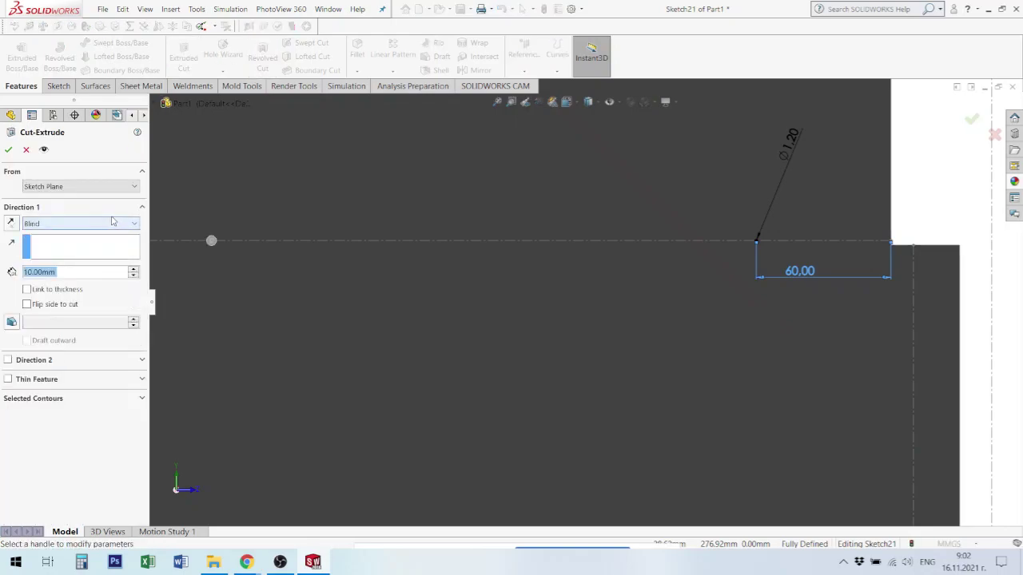
left_click(59, 226)
left_click(72, 261)
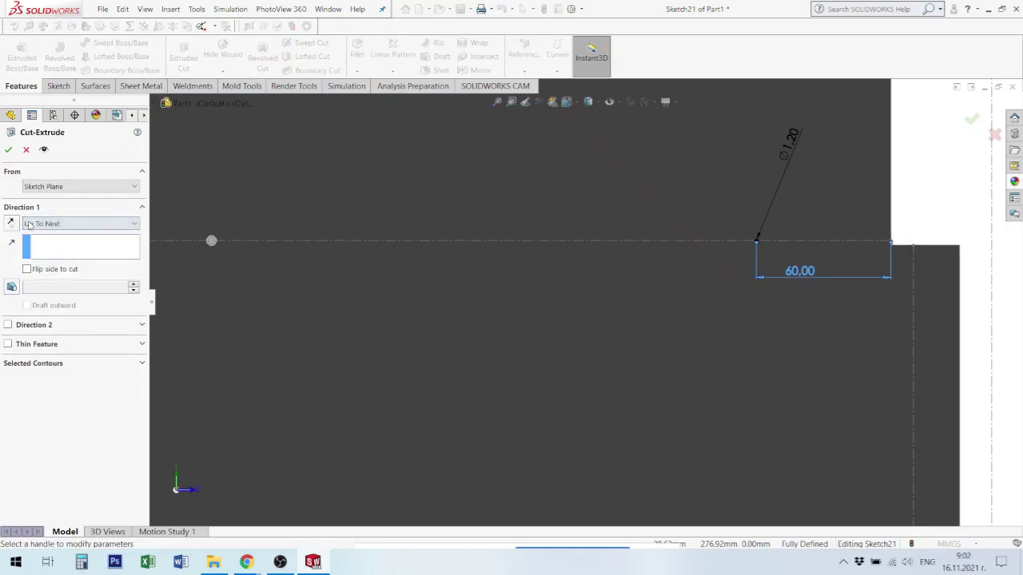
left_click(8, 150)
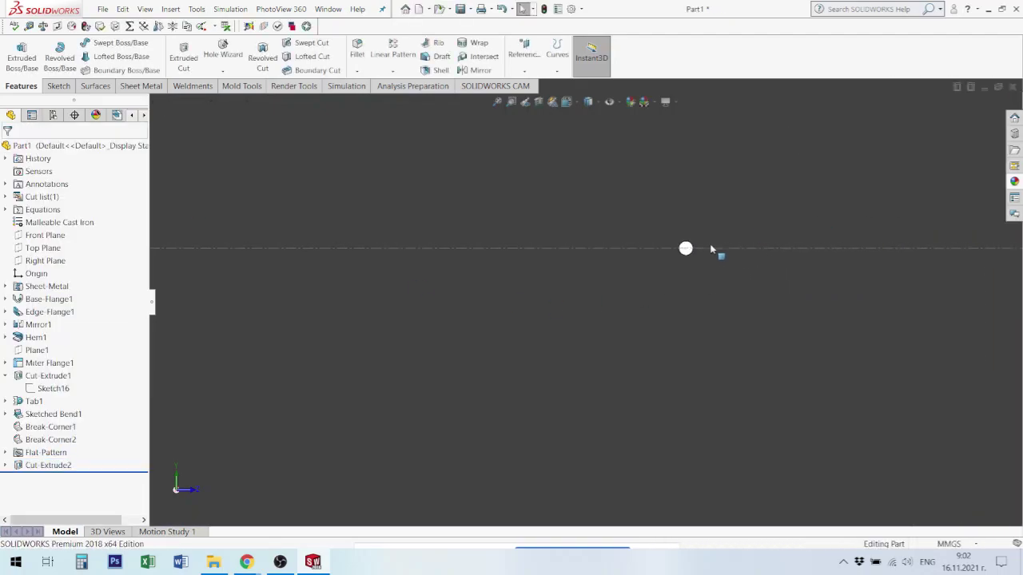
Zoom around the flat pattern to inspect the new holes on the bend lines
scroll(693, 263, "up", 3)
scroll(799, 377, "up", 3)
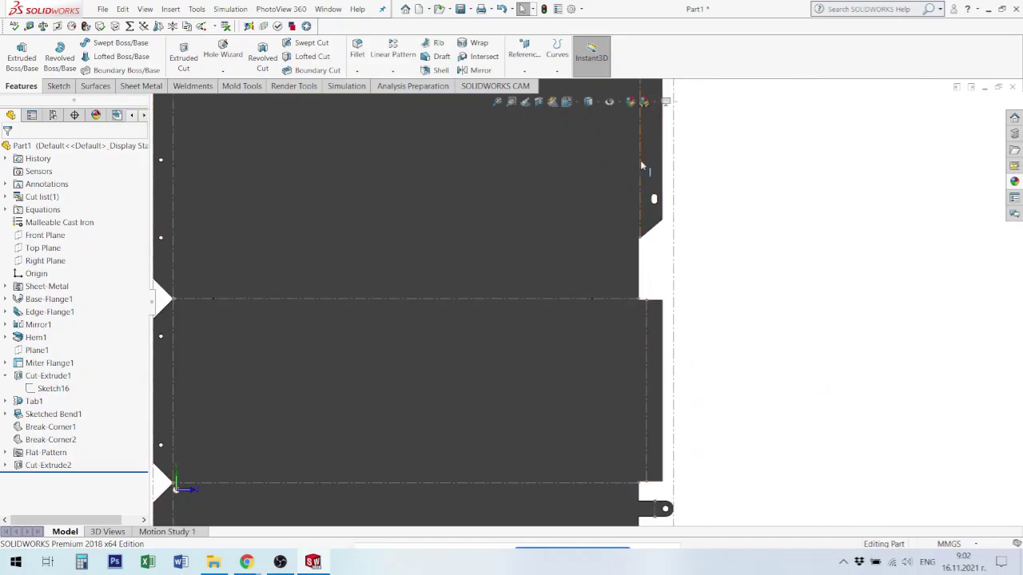
scroll(336, 251, "up", 3)
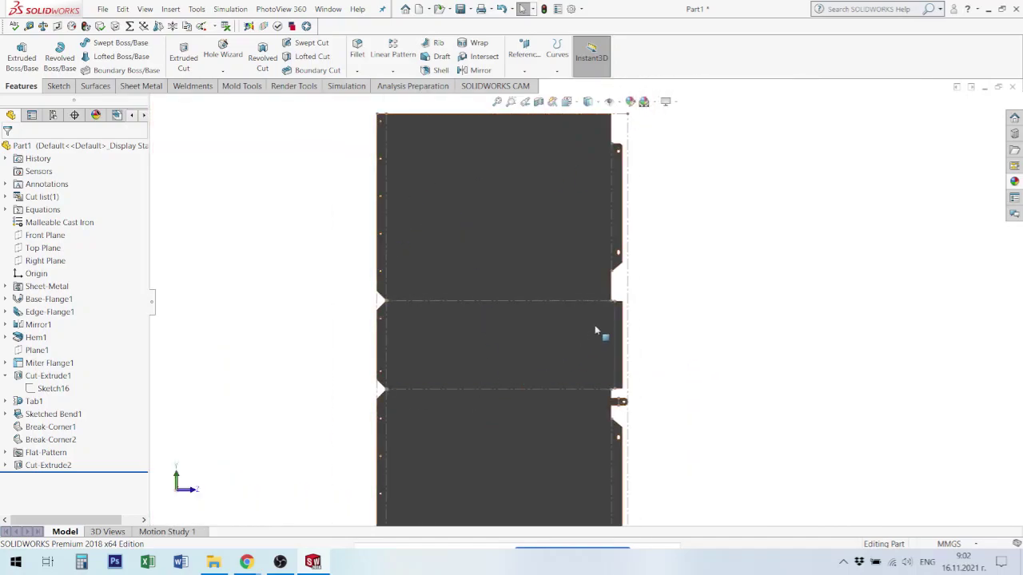
scroll(548, 303, "down", 3)
scroll(547, 303, "down", 3)
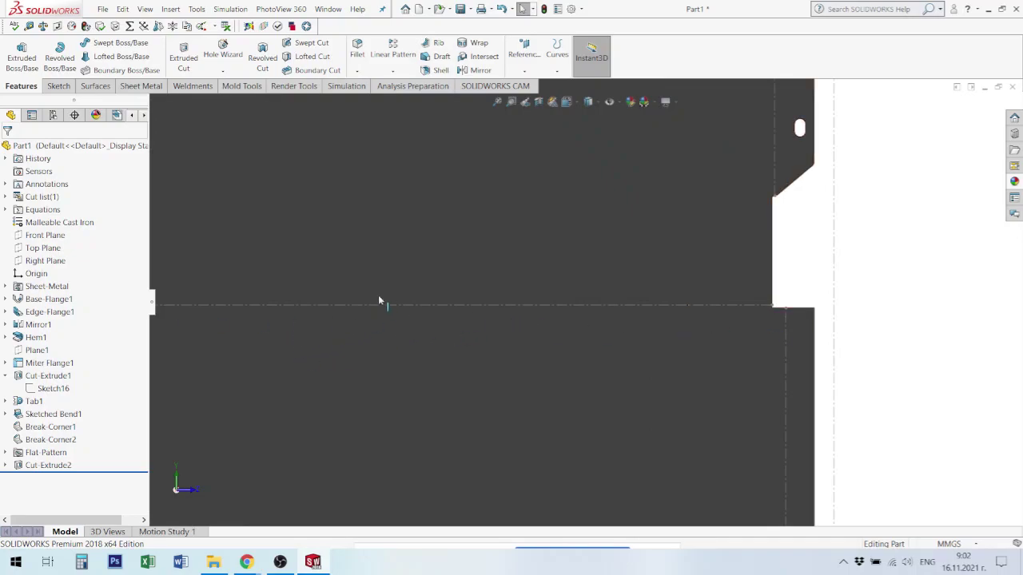
scroll(378, 295, "down", 3)
scroll(503, 318, "up", 2)
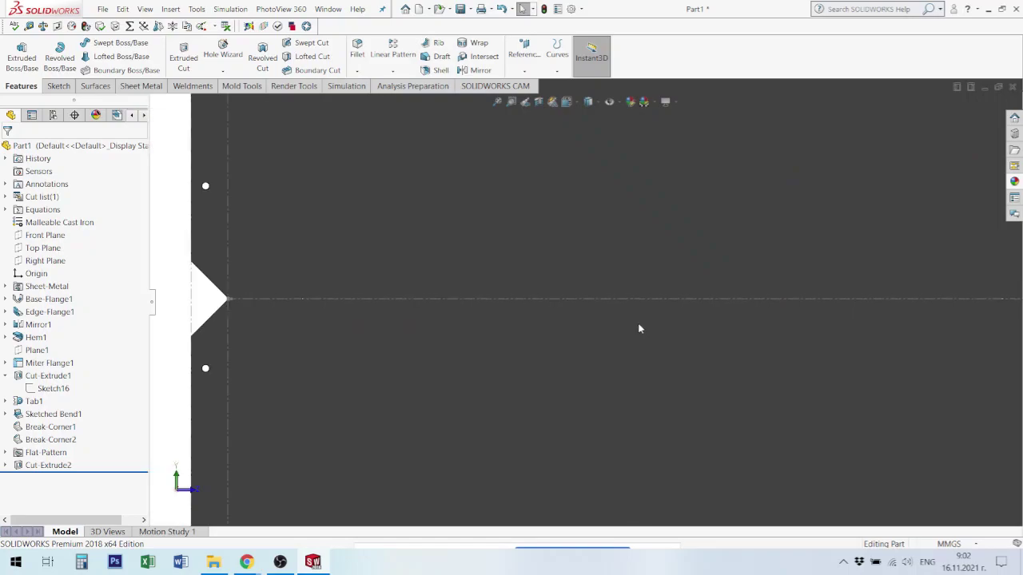
scroll(720, 327, "up", 2)
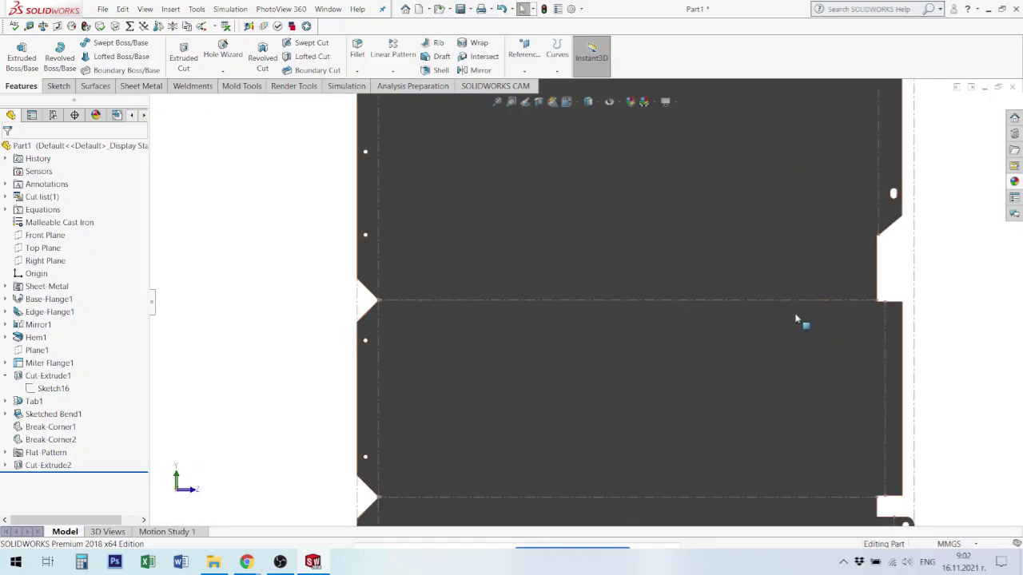
scroll(799, 318, "down", 2)
scroll(809, 321, "down", 1)
scroll(258, 294, "up", 1)
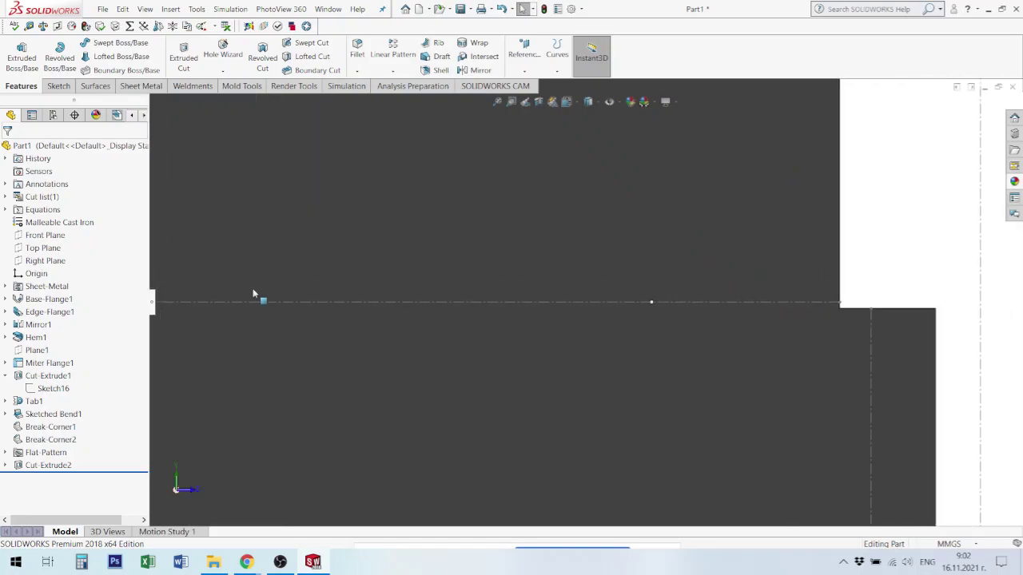
scroll(274, 289, "up", 1)
scroll(281, 306, "up", 2)
scroll(676, 328, "down", 2)
scroll(727, 308, "down", 1)
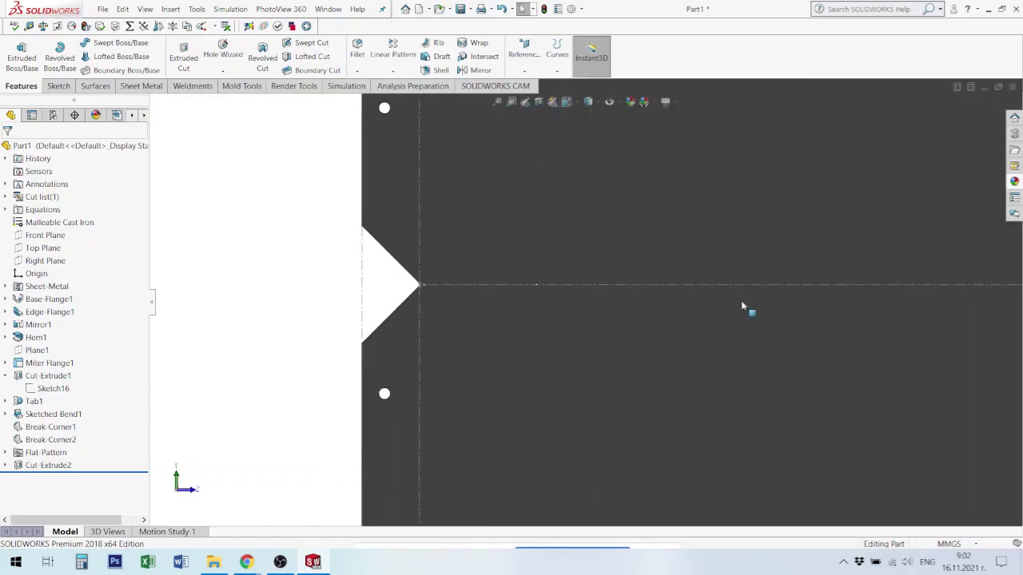
scroll(559, 297, "down", 2)
scroll(384, 276, "down", 1)
scroll(363, 260, "up", 1)
scroll(673, 330, "up", 1)
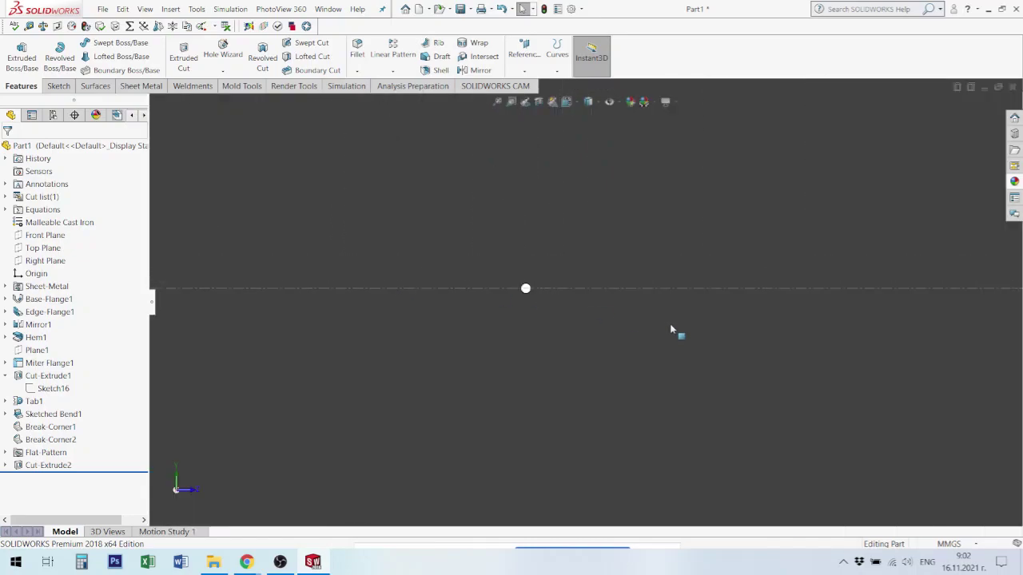
scroll(551, 303, "up", 2)
scroll(711, 346, "up", 1)
scroll(711, 345, "up", 1)
scroll(795, 378, "up", 2)
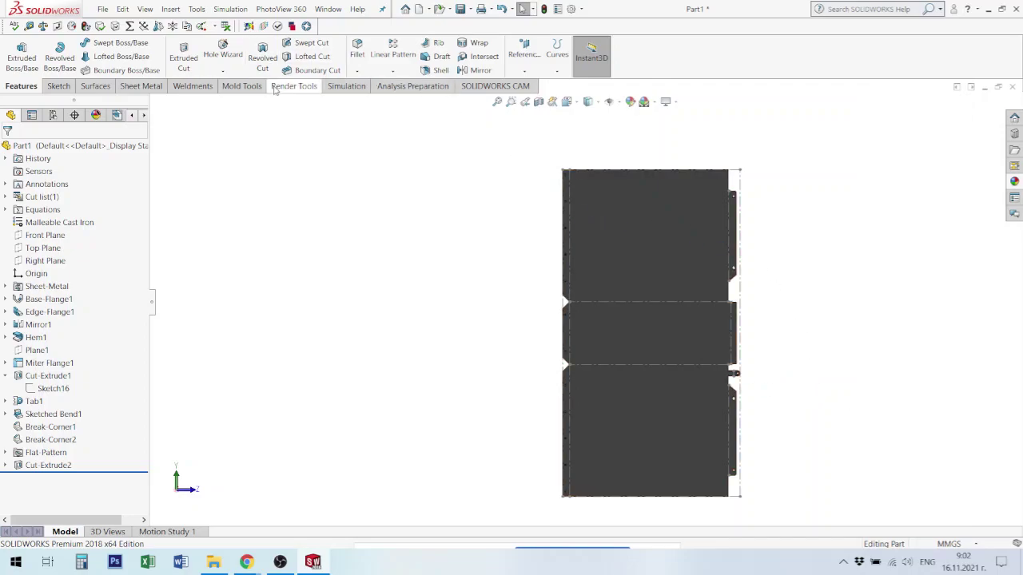
left_click_drag(241, 88, 511, 44)
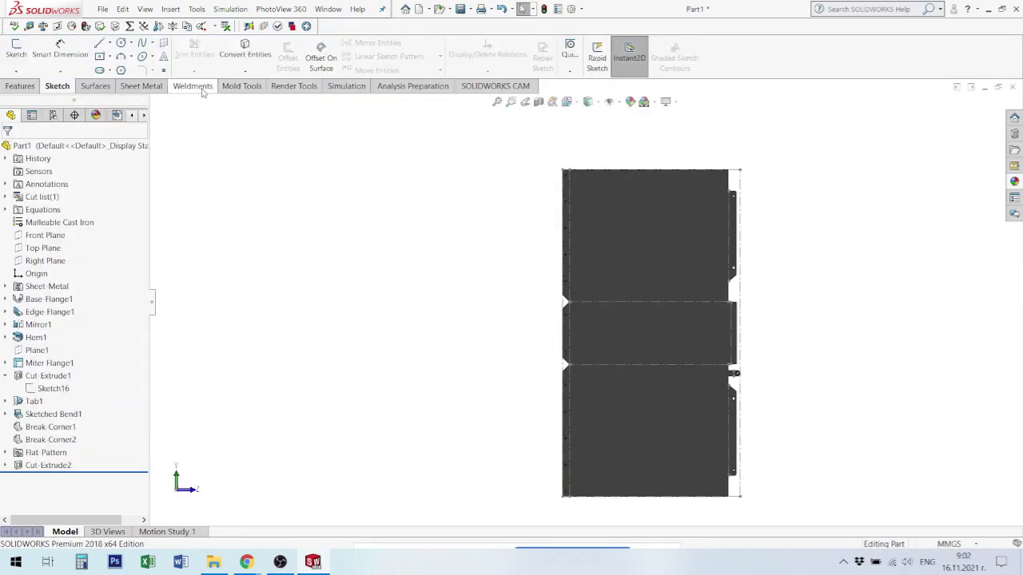
left_click(152, 86)
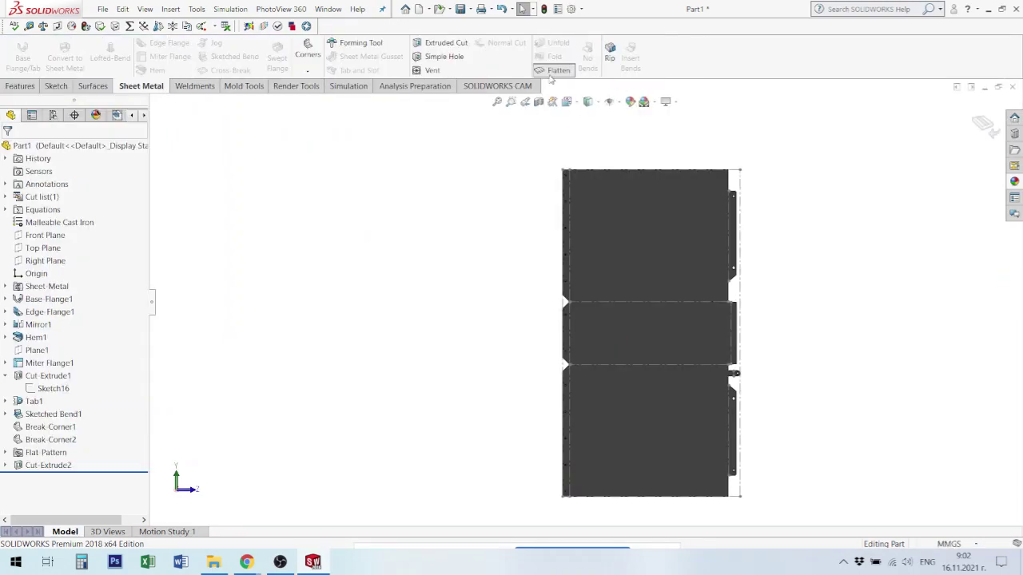
left_click(554, 71)
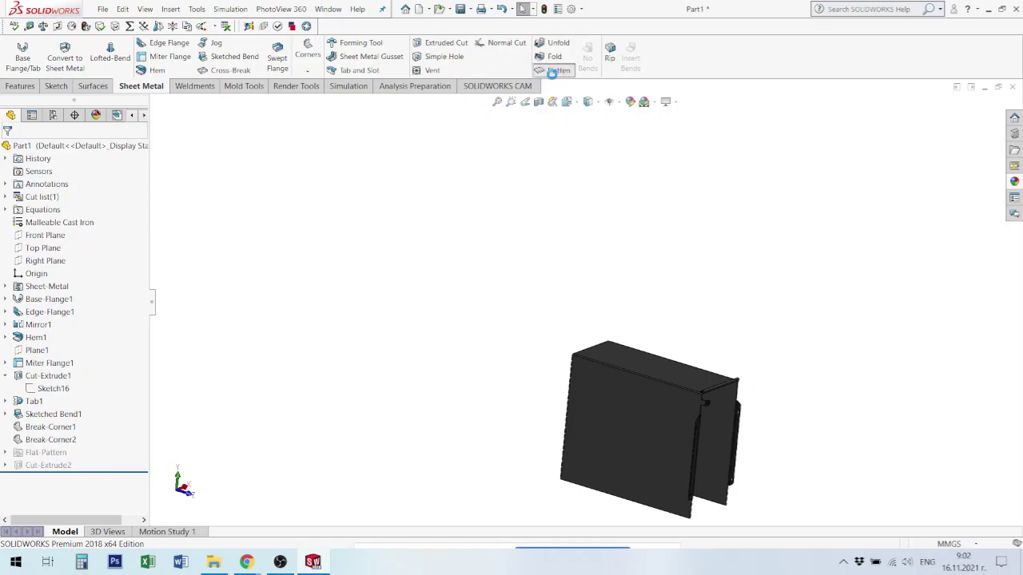
left_click(551, 71)
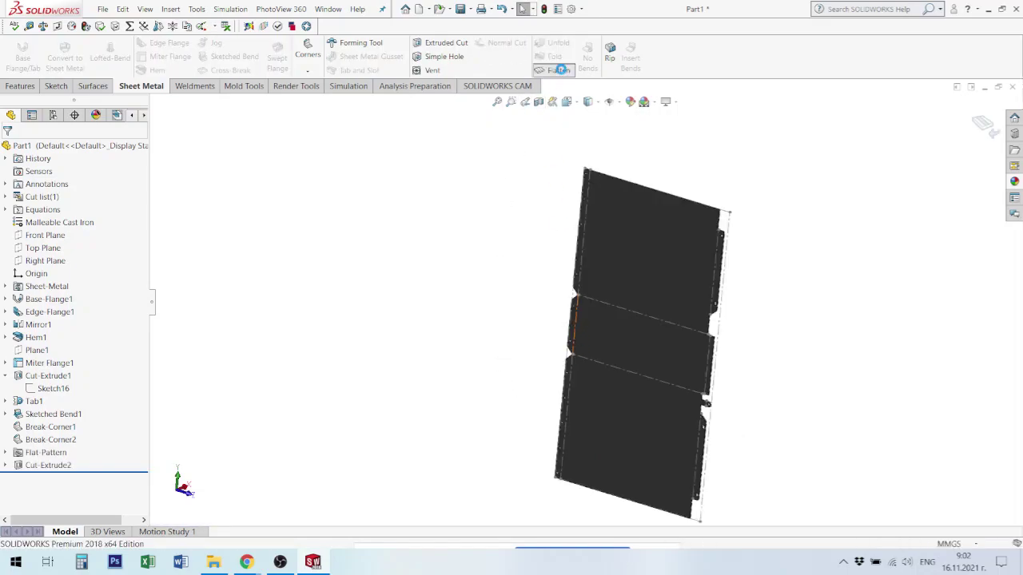
left_click(560, 70)
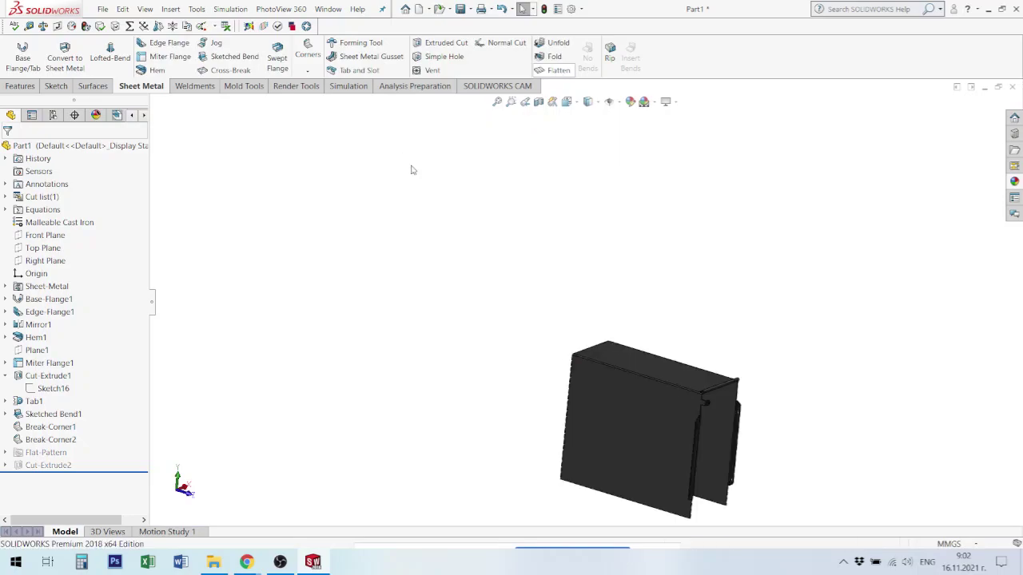
left_click(46, 465)
scroll(895, 425, "down", 3)
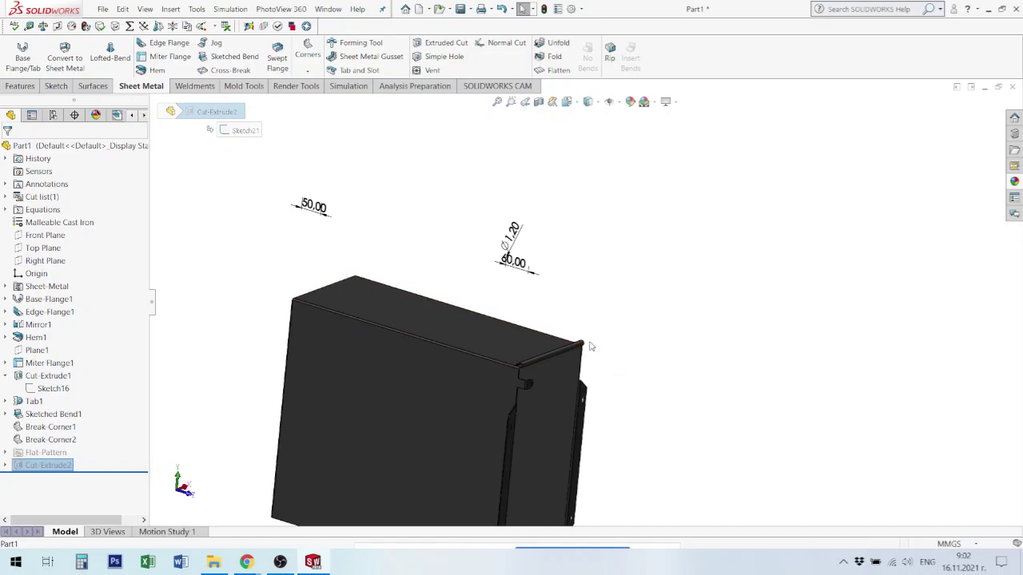
mouse_move(551, 337)
middle_mouse_down()
mouse_move(525, 361)
mouse_move(484, 304)
middle_mouse_up()
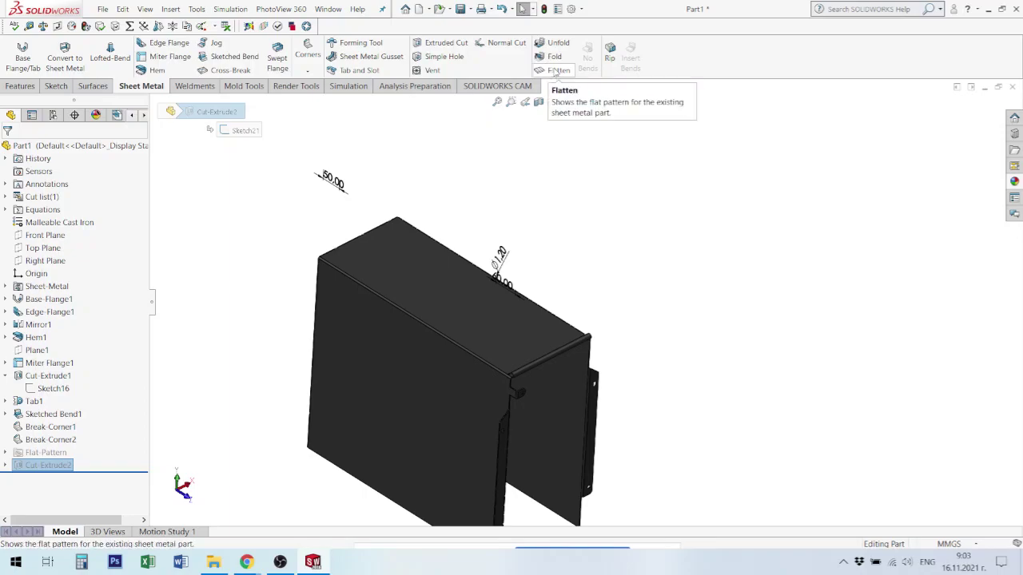
left_click(557, 70)
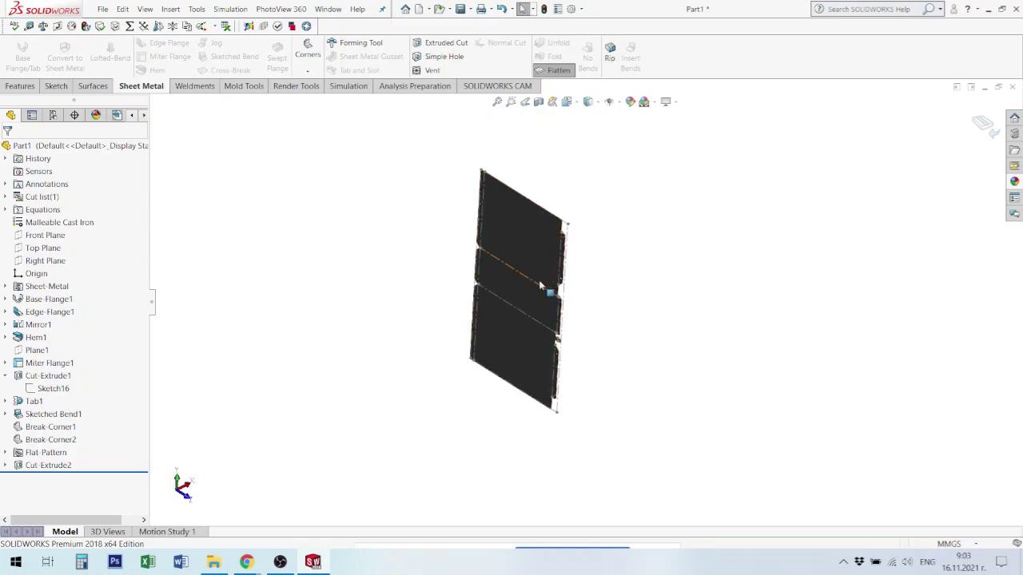
View the flat face Normal To, then start and cancel a DXF export
left_click(529, 254)
key("ctrl+8")
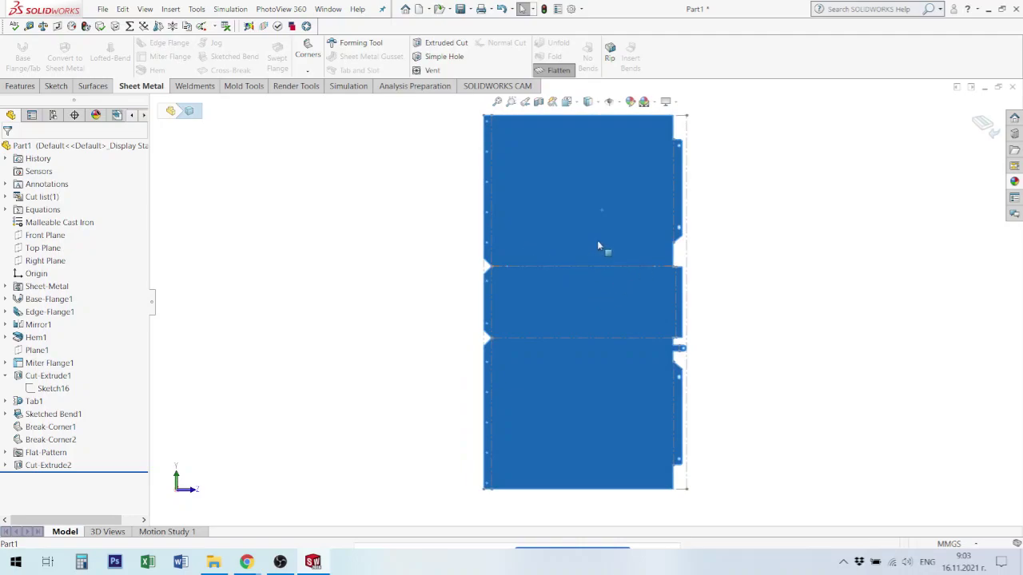
right_click(603, 229)
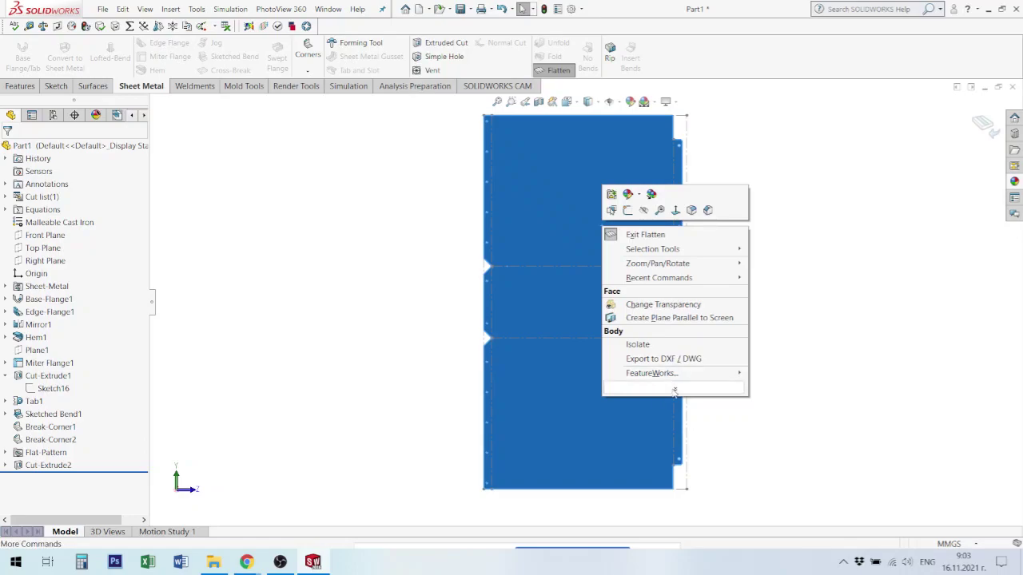
left_click(674, 391)
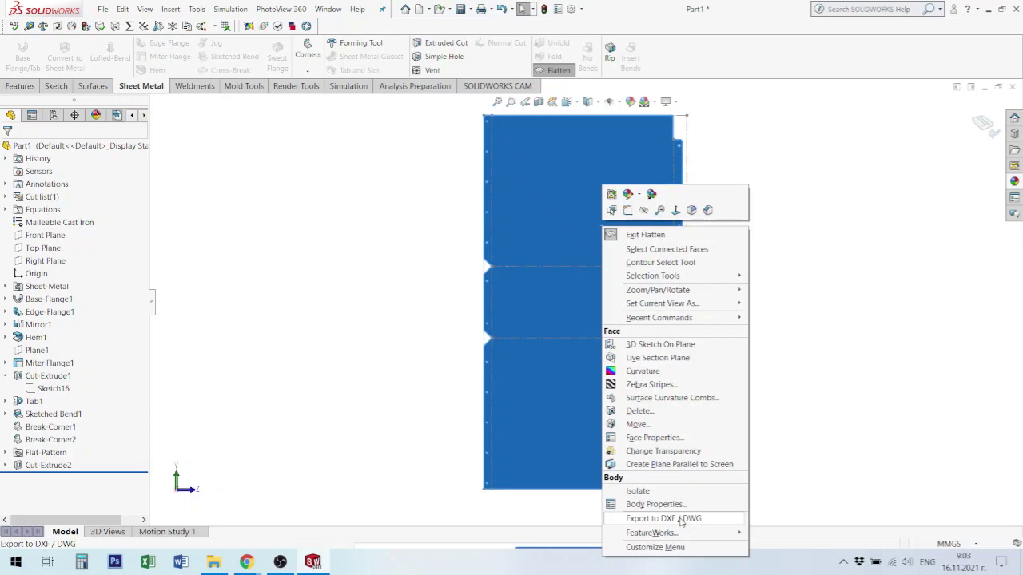
left_click(681, 519)
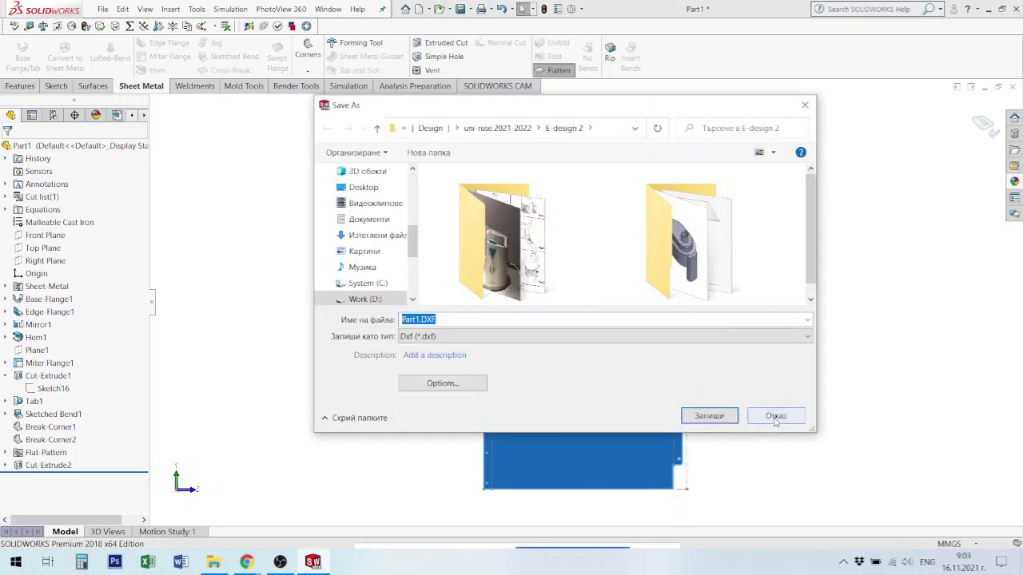
left_click(785, 418)
left_click(777, 416)
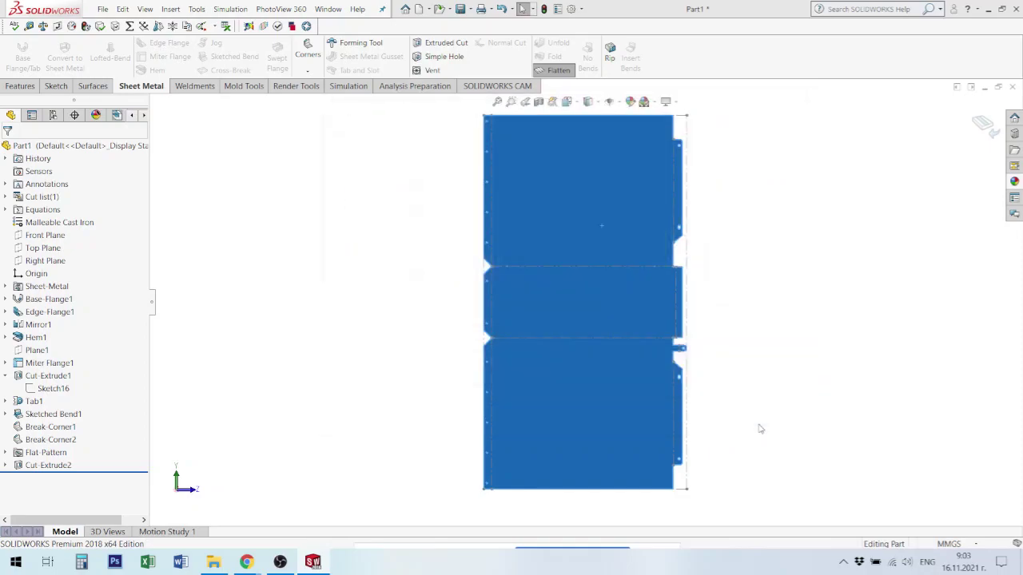
Save the part as PC-Case
left_click(460, 9)
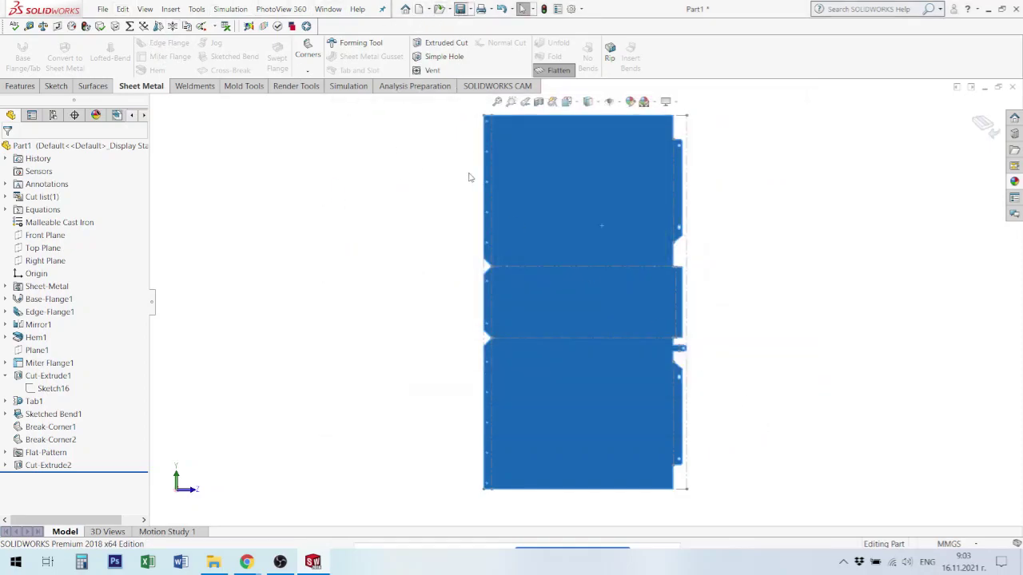
type("P")
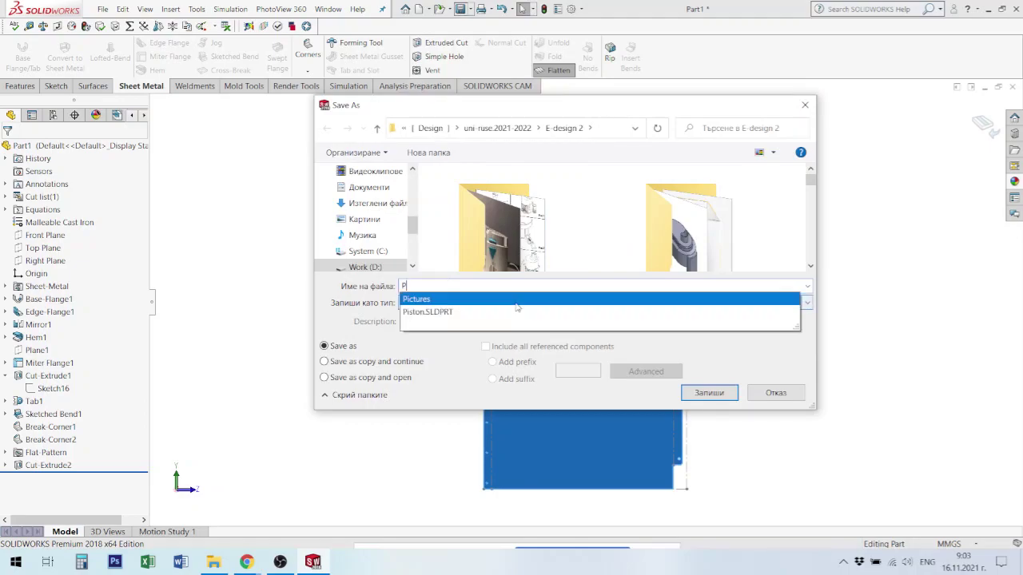
type("C")
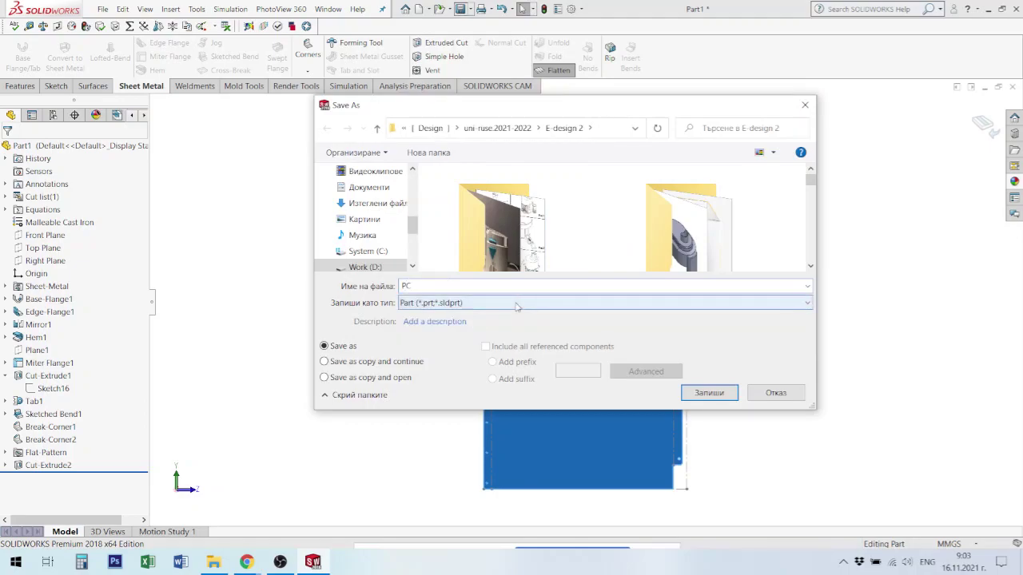
type("-Cas")
type("e")
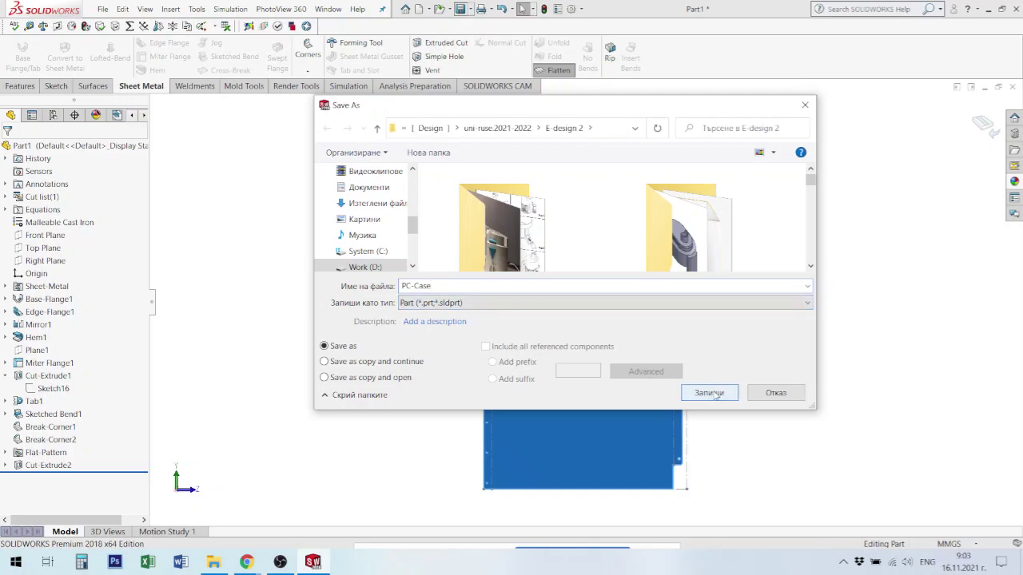
left_click(709, 393)
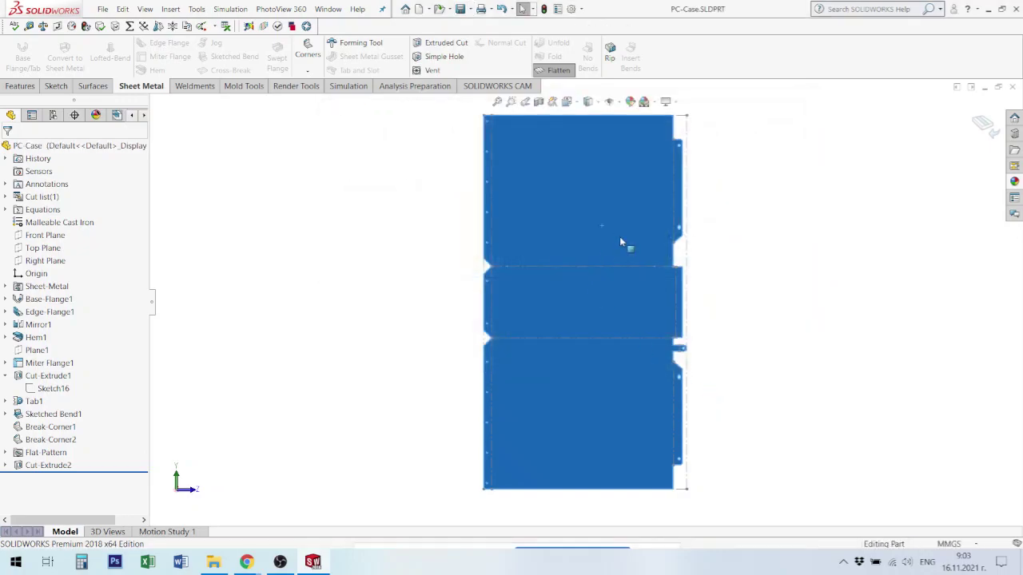
Export the flat face to DXF with the file name s235-2mm-3br-PC-Case.DXF
right_click(591, 254)
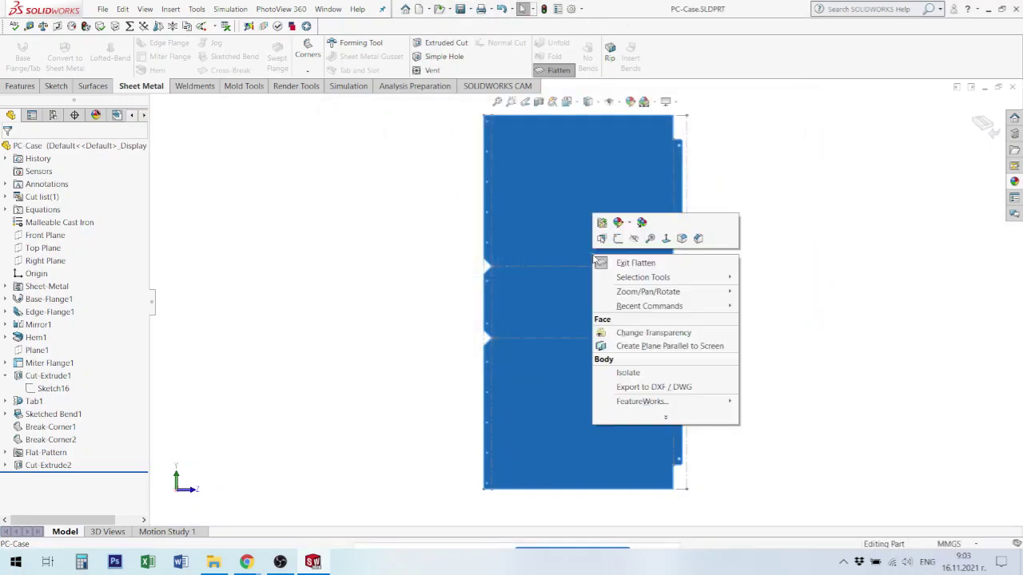
left_click(660, 387)
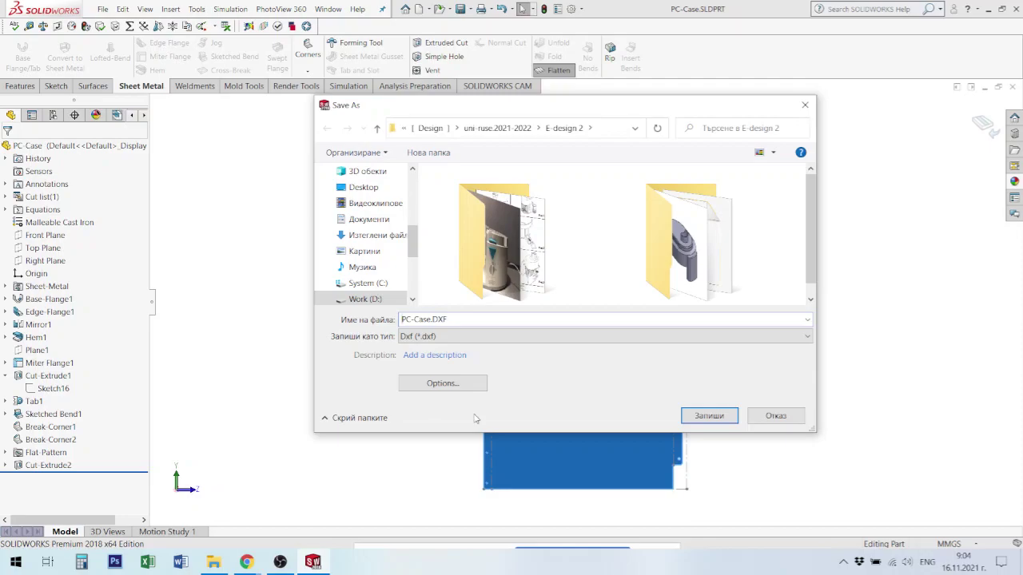
type("s235")
type("-")
type("2")
type("mmm")
key("BackSpace")
type("-")
type("2")
key("BackSpace")
type("3br")
type("-")
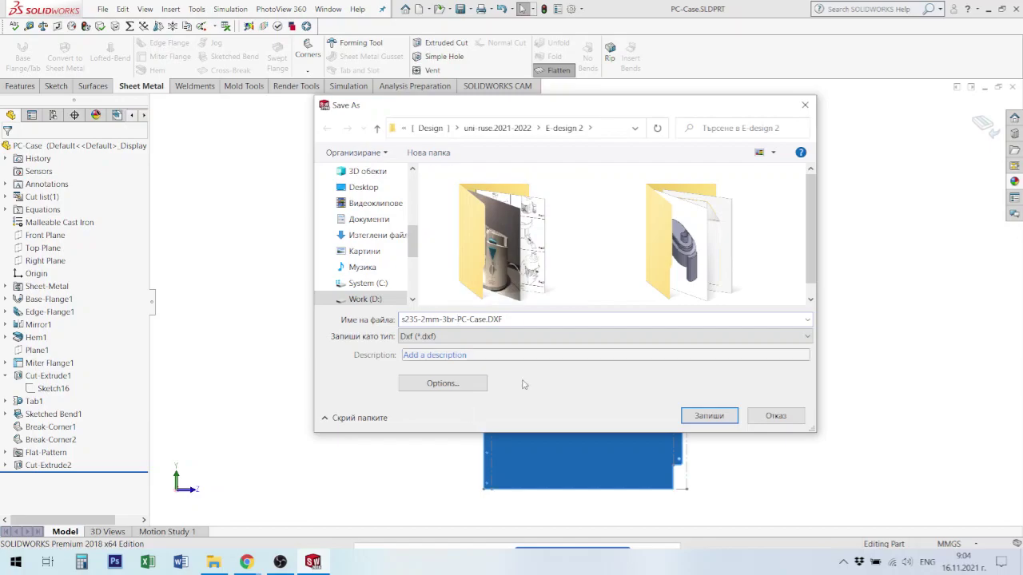
left_click_drag(487, 319, 457, 319)
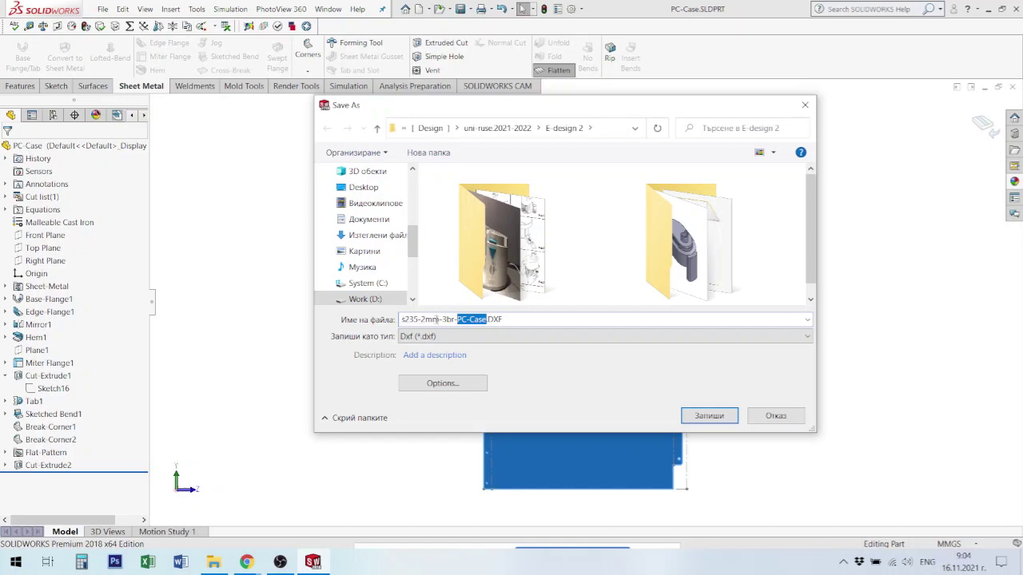
left_click(438, 319)
left_click_drag(419, 318, 400, 319)
left_click_drag(457, 319, 502, 319)
left_click(709, 416)
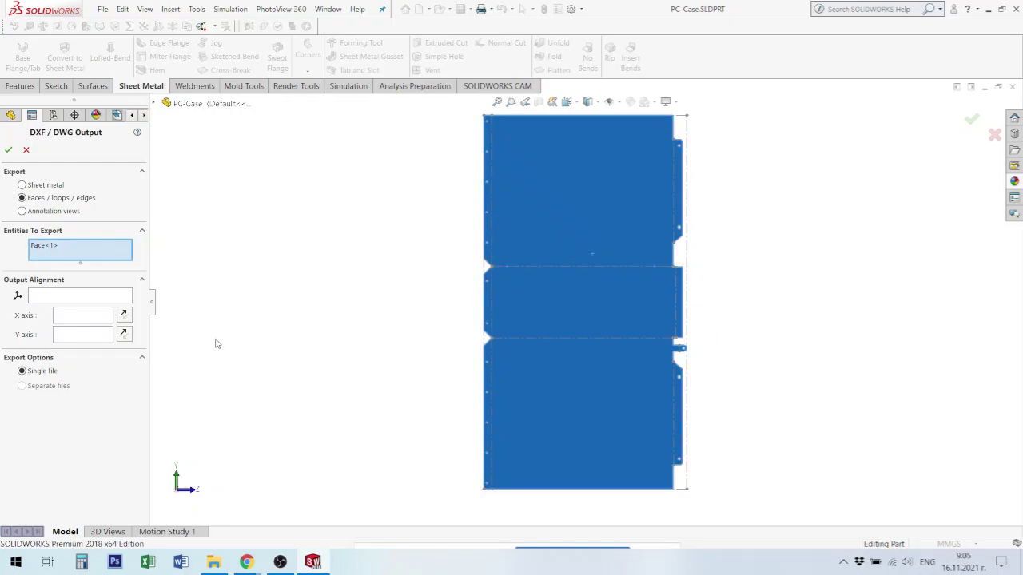
Activate Output Alignment and zoom in to try picking the notch corner point
left_click(64, 297)
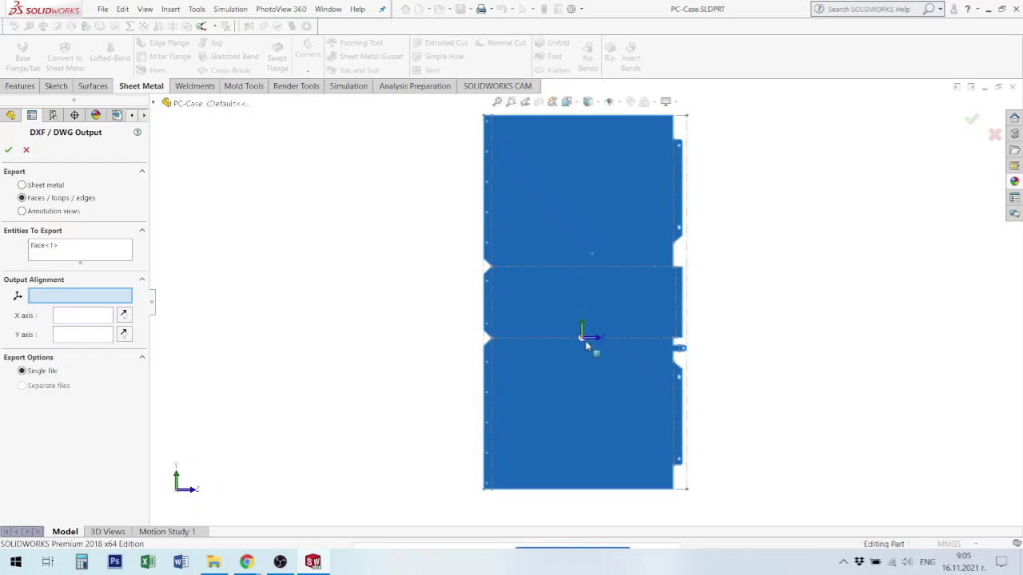
left_click(511, 102)
key("Escape")
left_click(52, 298)
scroll(527, 313, "down", 4)
scroll(513, 293, "down", 2)
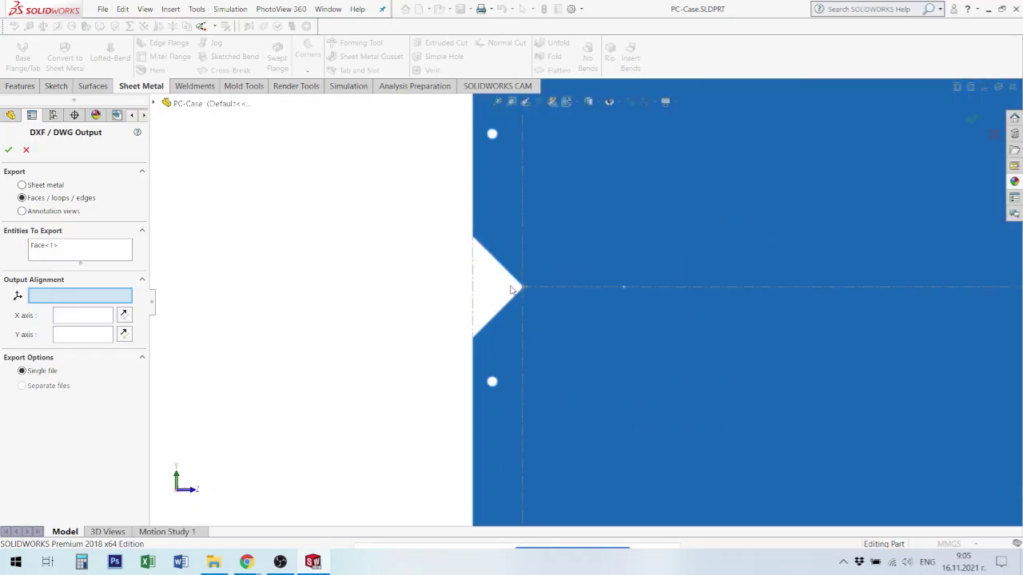
scroll(511, 290, "down", 2)
scroll(584, 302, "down", 2)
scroll(564, 292, "down", 1)
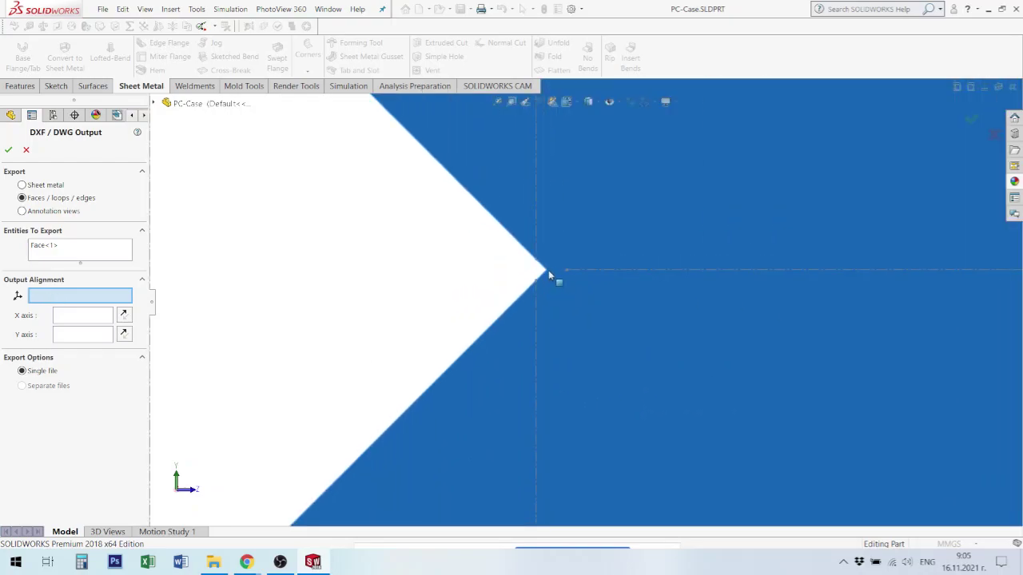
left_click(548, 273)
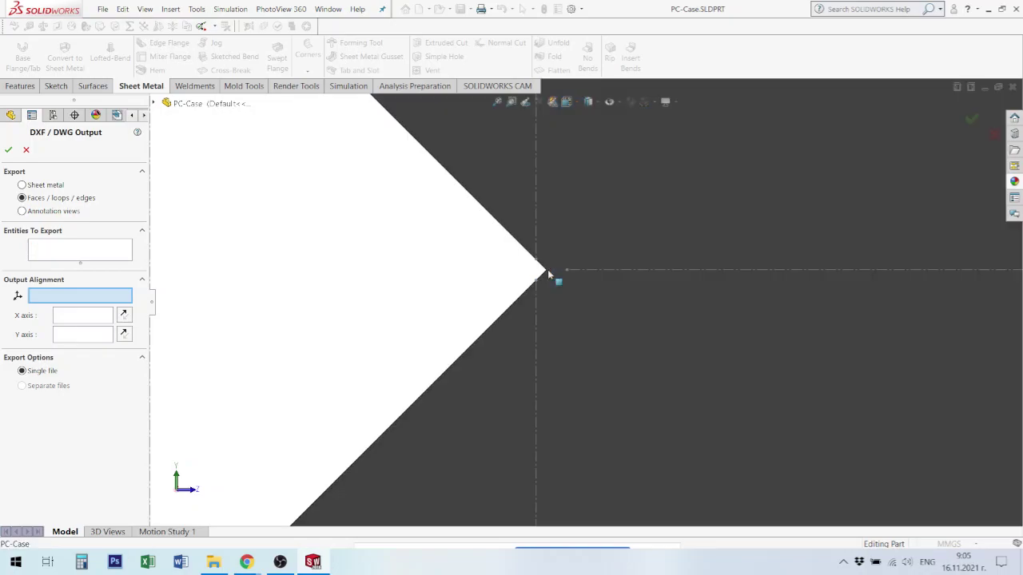
Re-add Face<1> to the export entities and set the upper-left notch tip as origin
left_click(91, 246)
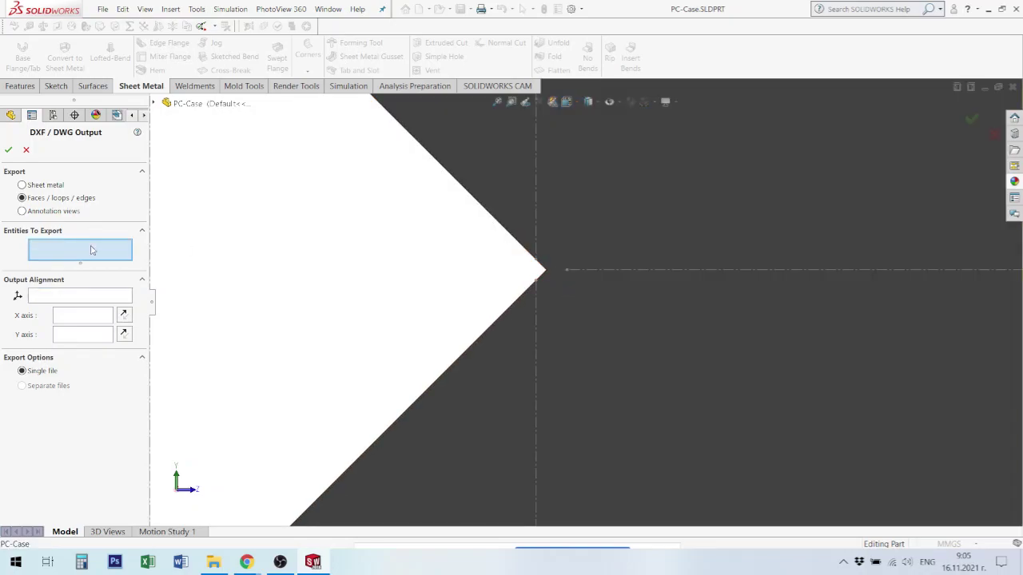
left_click(553, 277)
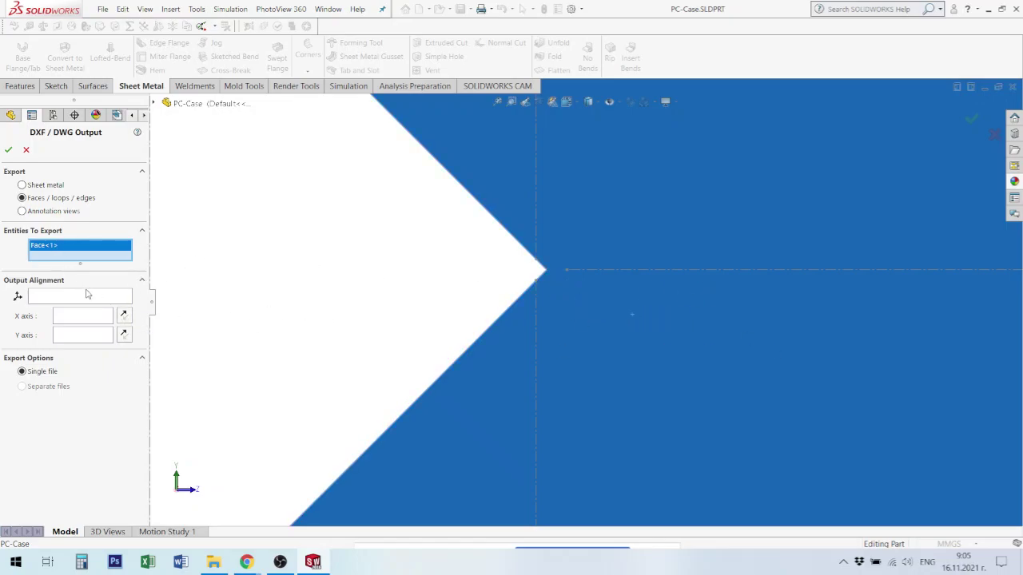
left_click(88, 296)
scroll(600, 275, "up", 2)
scroll(587, 286, "down", 2)
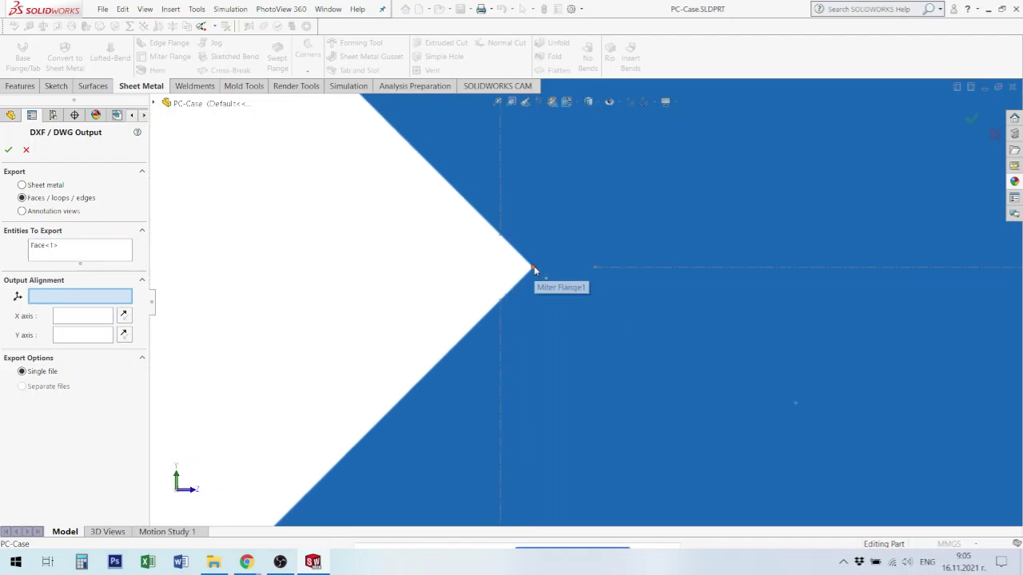
left_click(536, 269)
scroll(615, 299, "up", 1)
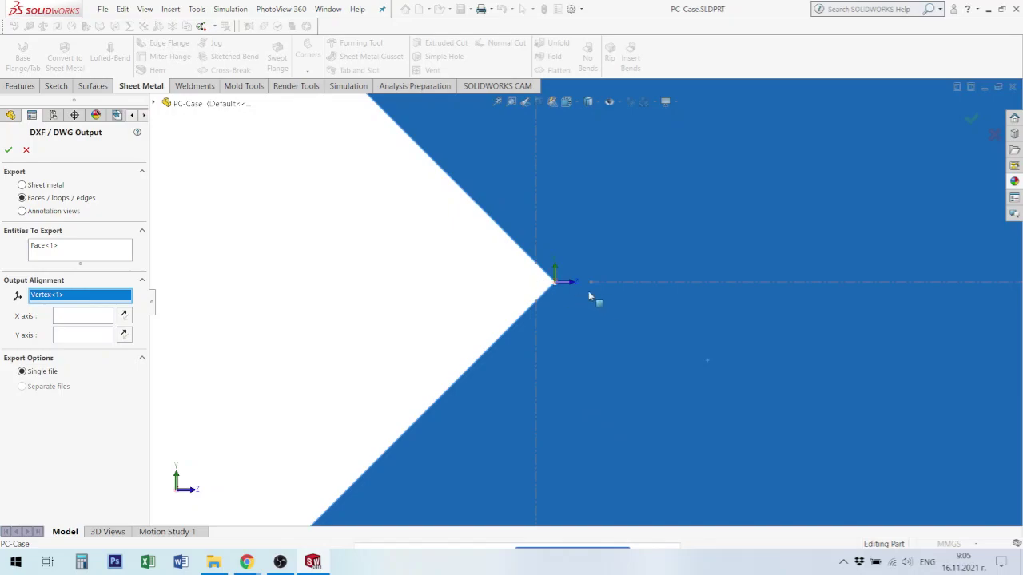
scroll(720, 312, "up", 2)
scroll(791, 308, "up", 1)
scroll(795, 306, "up", 1)
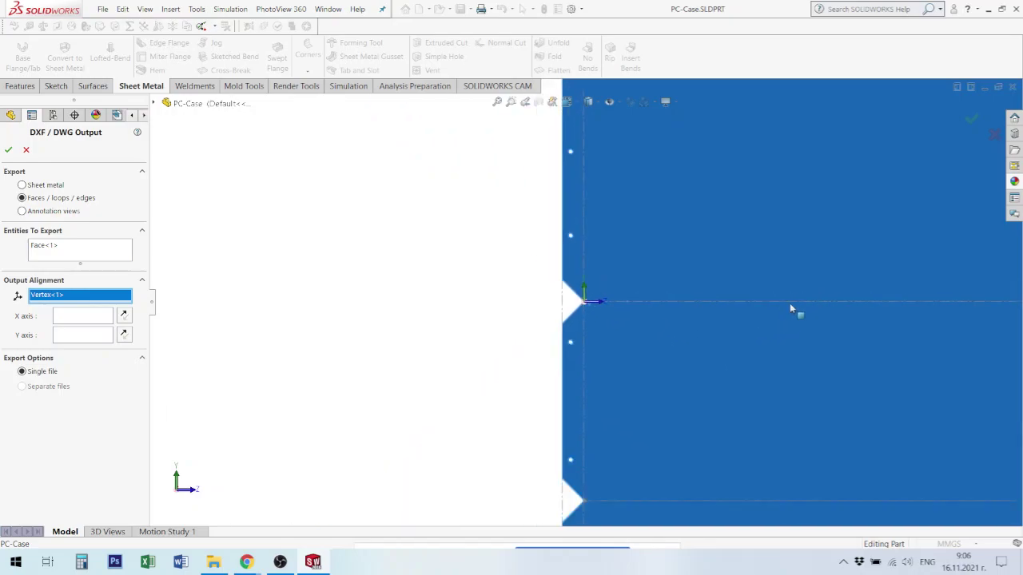
scroll(767, 306, "up", 2)
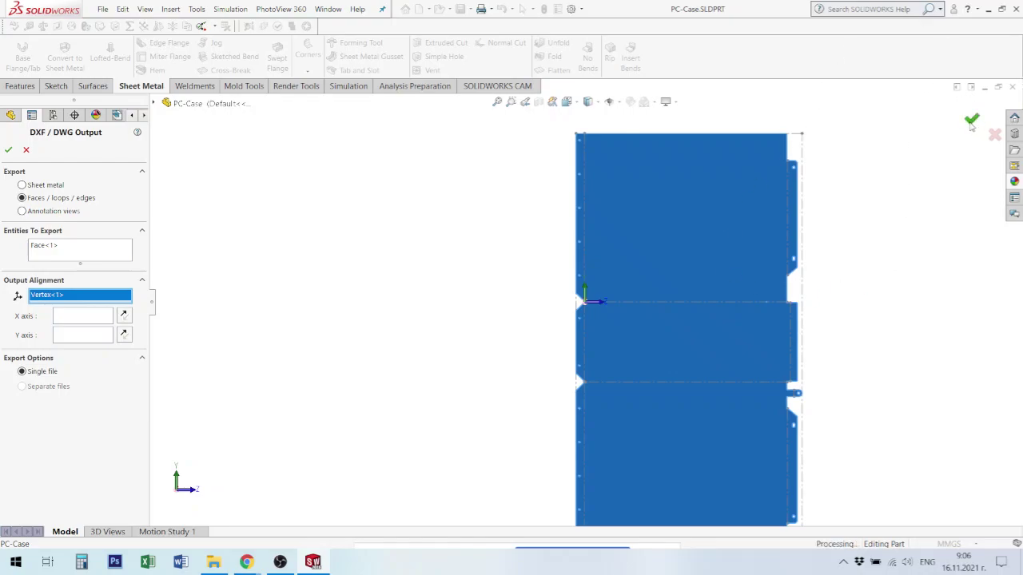
Accept the DXF output settings and save s235-2mm-3br-PC-Case from the cleanup preview
left_click(971, 121)
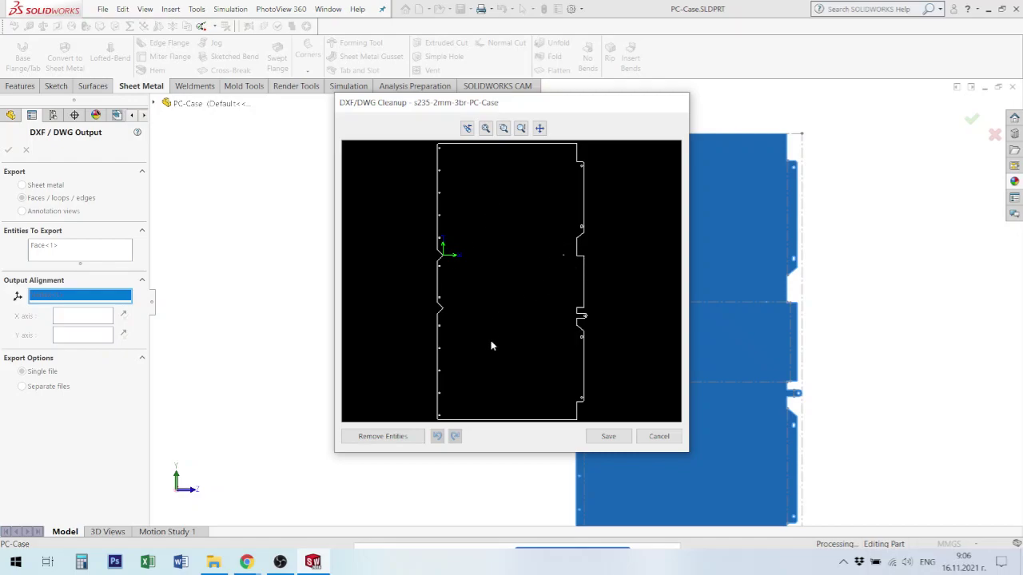
left_click(609, 437)
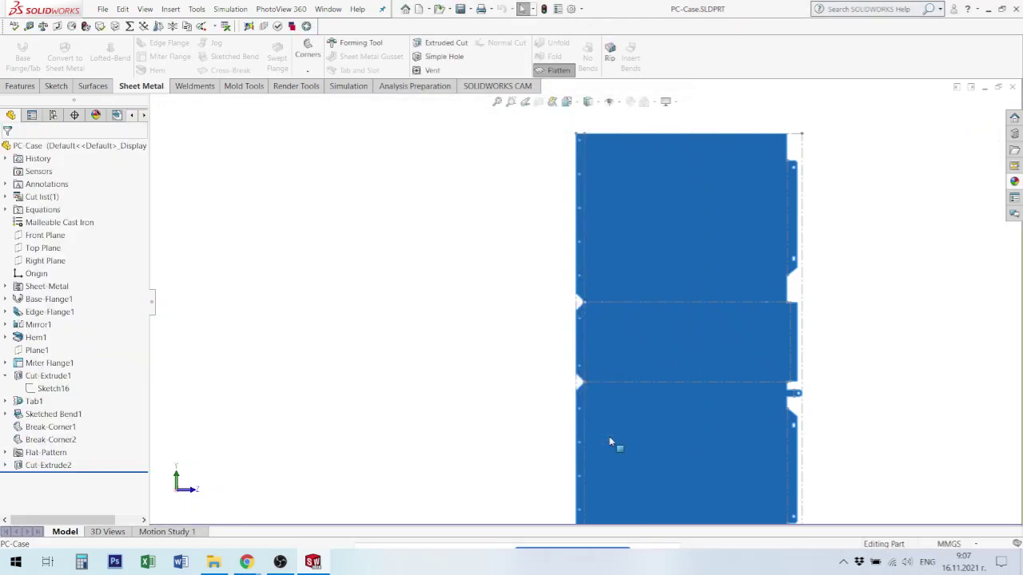
left_click(559, 71)
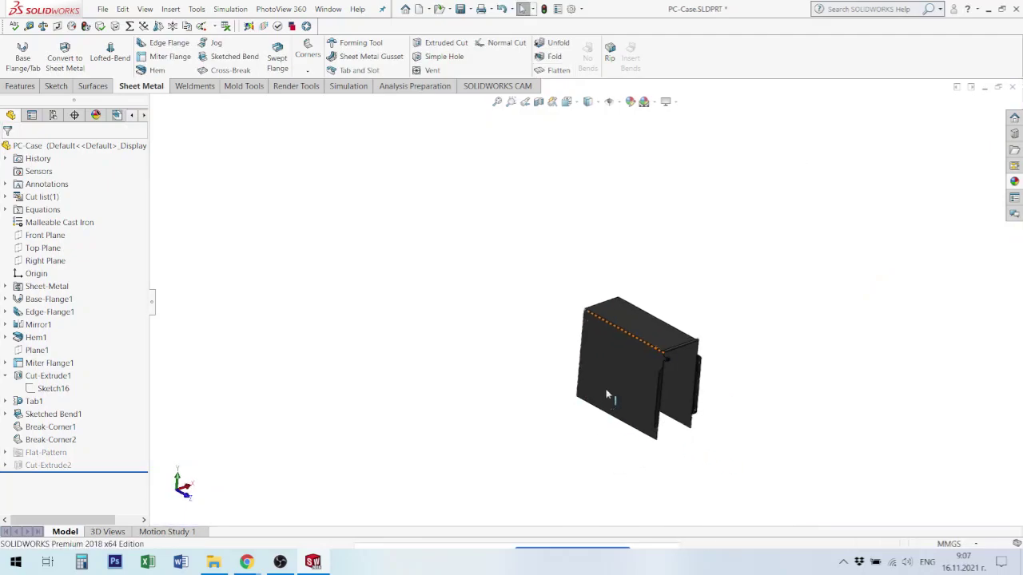
scroll(632, 397, "down", 2)
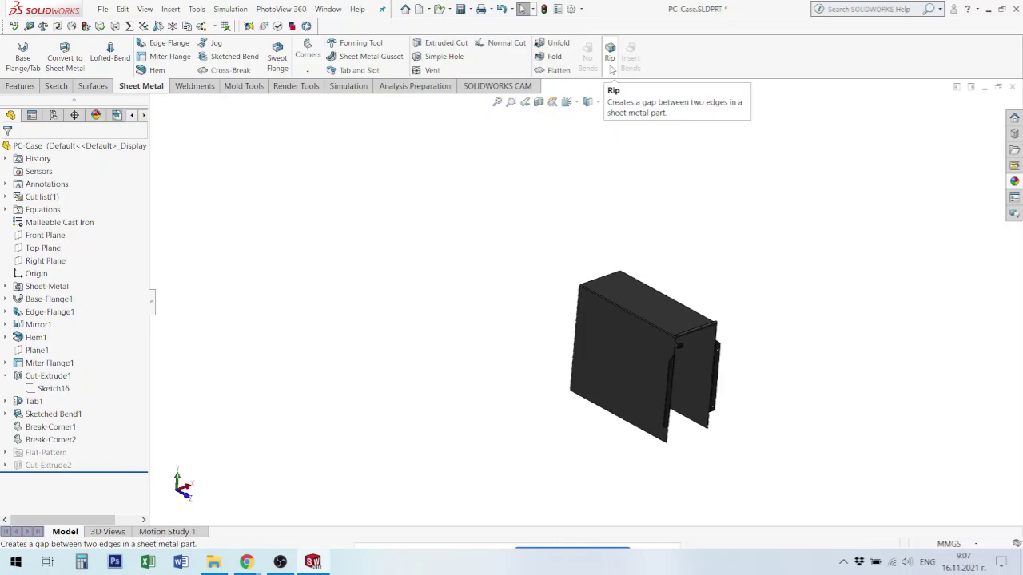
scroll(601, 384, "down", 3)
scroll(592, 288, "down", 3)
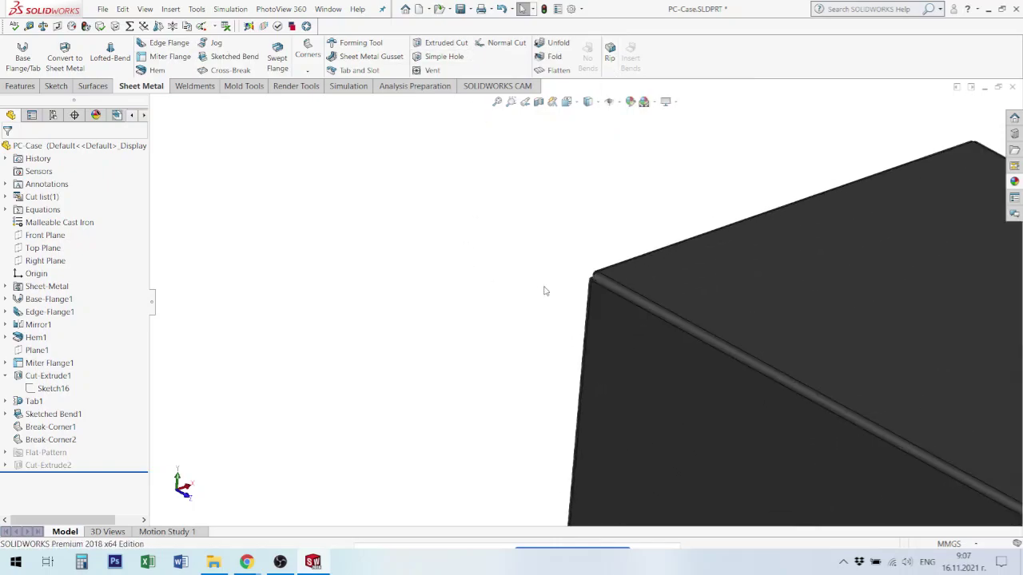
scroll(581, 279, "up", 1)
scroll(803, 410, "up", 2)
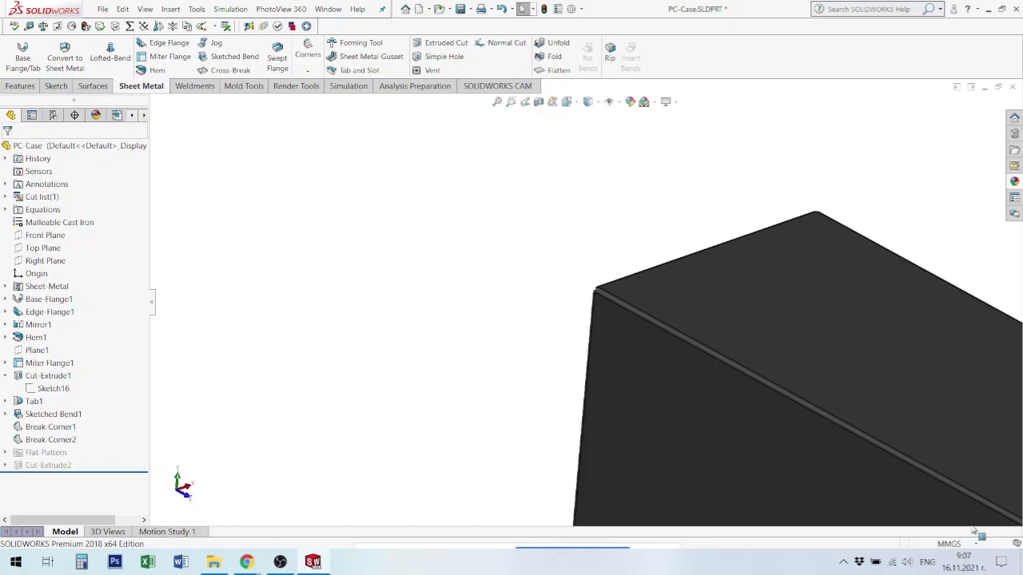
scroll(967, 511, "up", 1)
scroll(935, 463, "up", 1)
scroll(589, 336, "down", 3)
Edit Edge-Flange1 and change its Flange Position to Material Inside
scroll(637, 371, "down", 1)
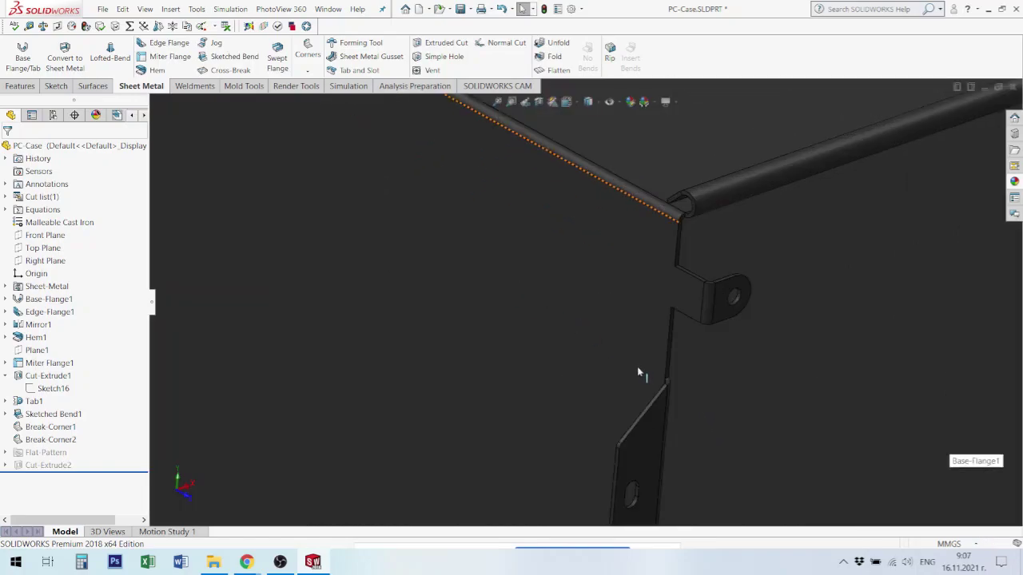
left_click(661, 427)
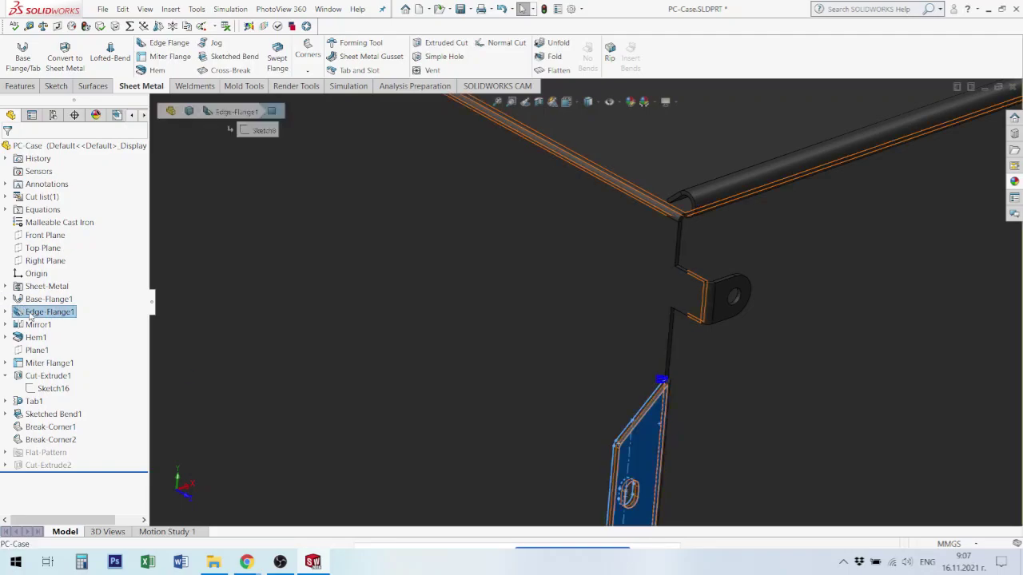
right_click(33, 313)
left_click(38, 279)
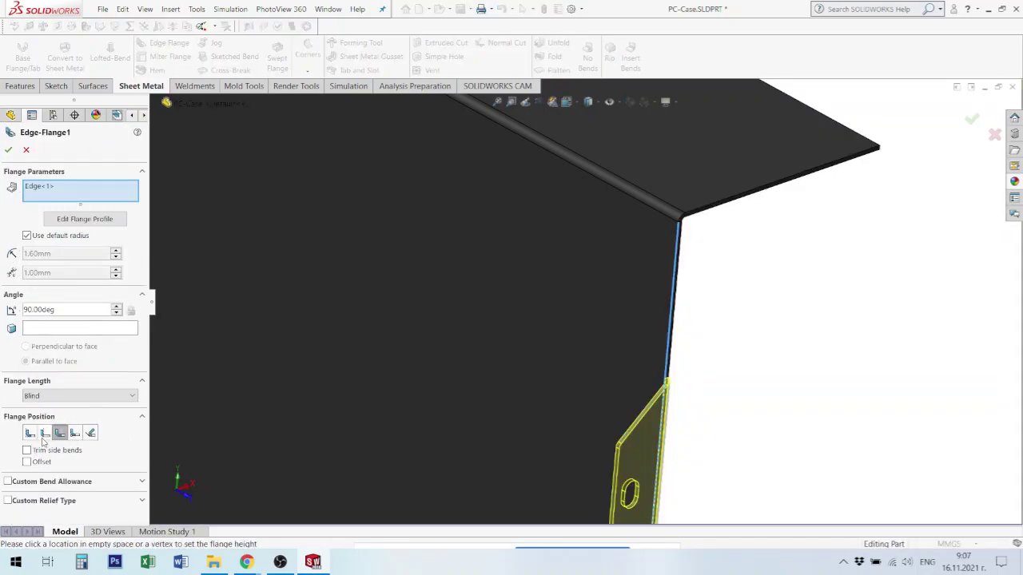
left_click(30, 434)
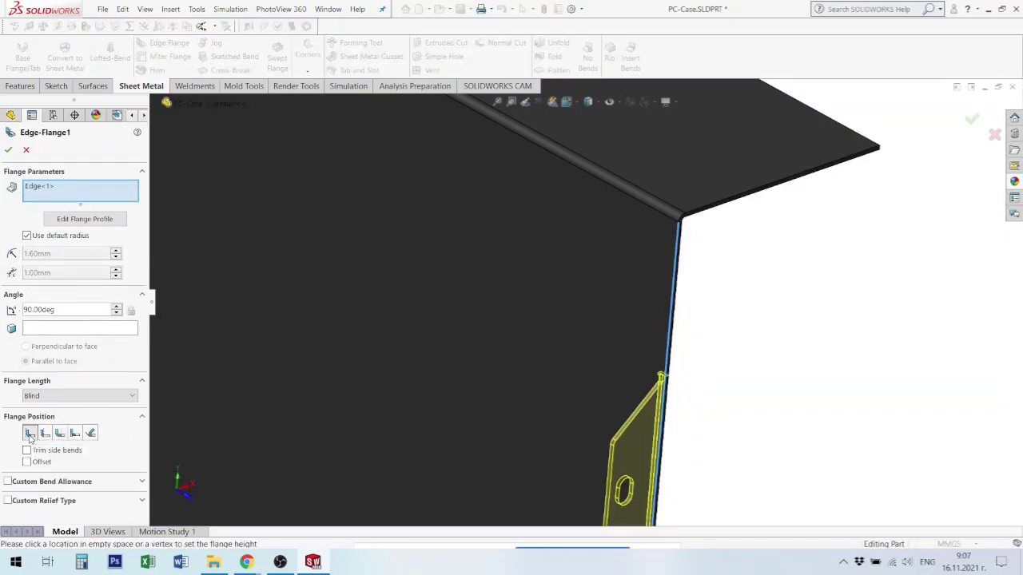
scroll(986, 428, "down", 3)
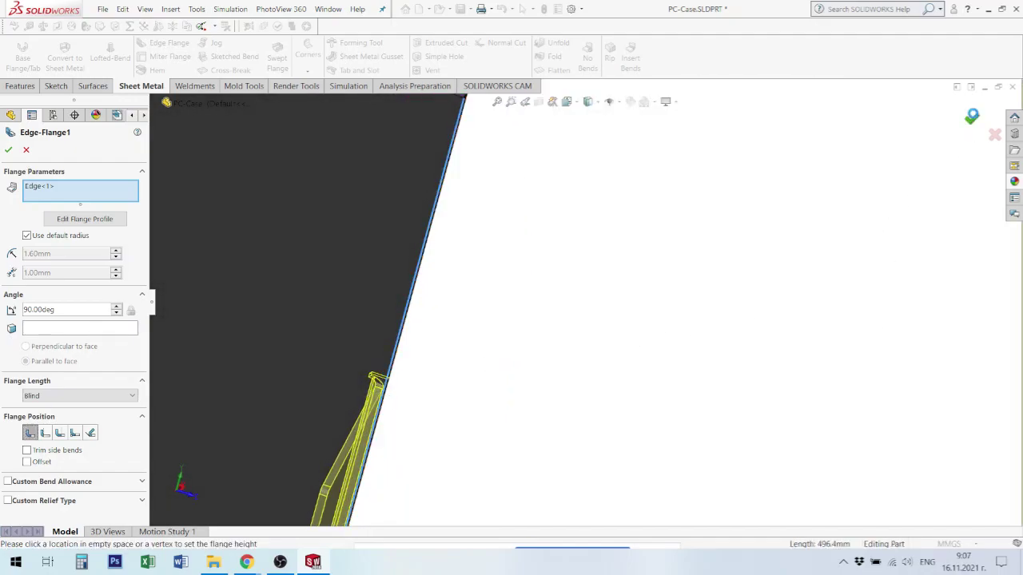
left_click(971, 118)
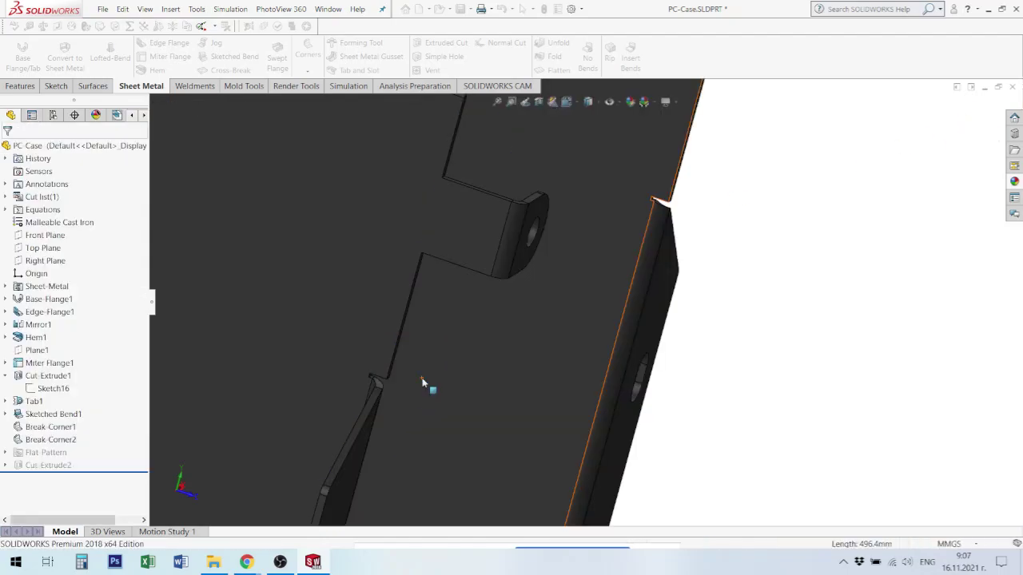
middle_click_drag(361, 386, 448, 346)
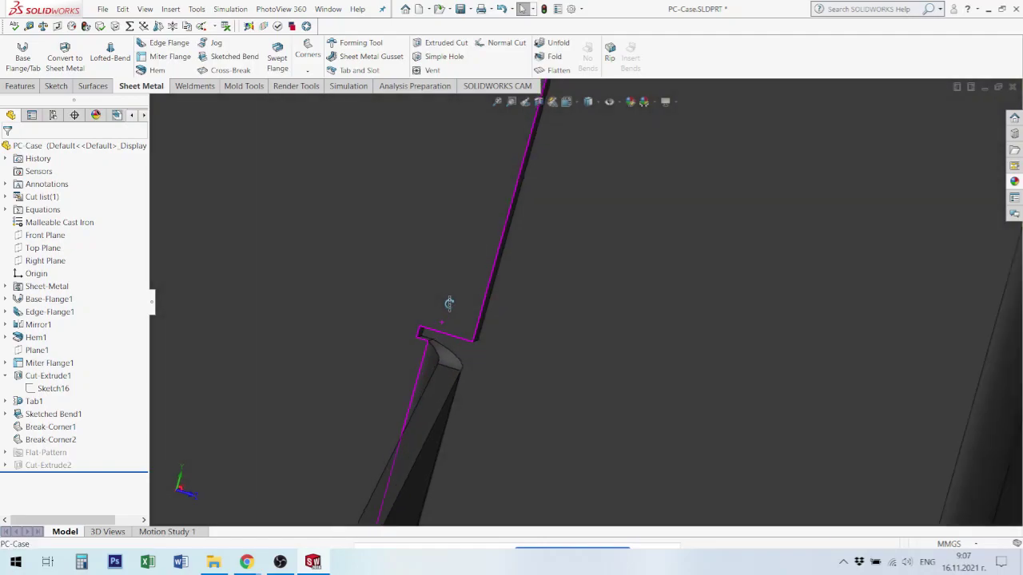
middle_click_drag(448, 325, 430, 346)
left_click(421, 336)
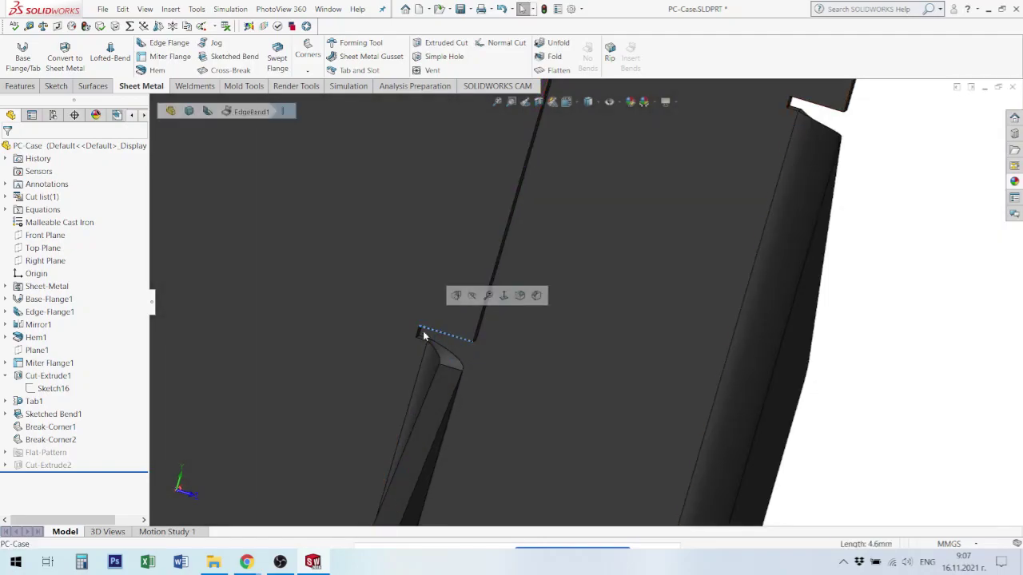
left_click(425, 343, "ctrl")
key("m")
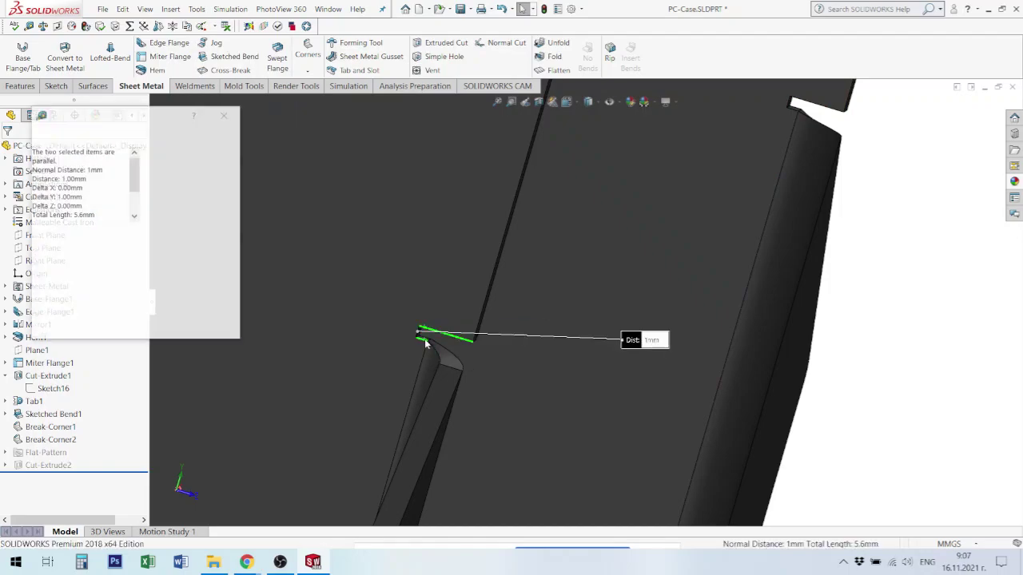
mouse_move(436, 349)
middle_mouse_down()
mouse_move(544, 359)
mouse_move(582, 400)
mouse_move(517, 418)
mouse_move(502, 436)
mouse_move(357, 402)
middle_mouse_up()
key("Escape")
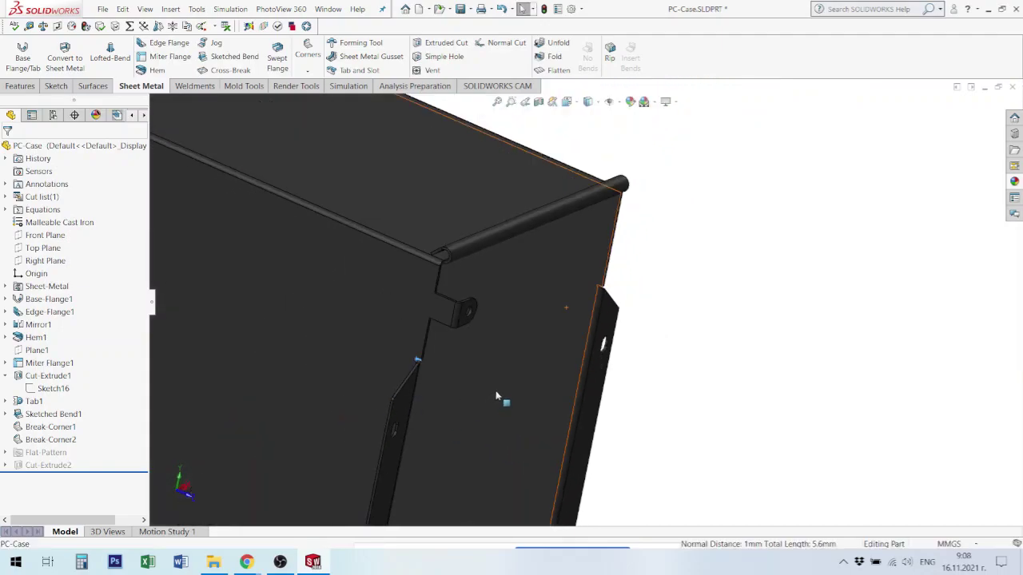
scroll(402, 380, "down", 3)
scroll(416, 352, "down", 5)
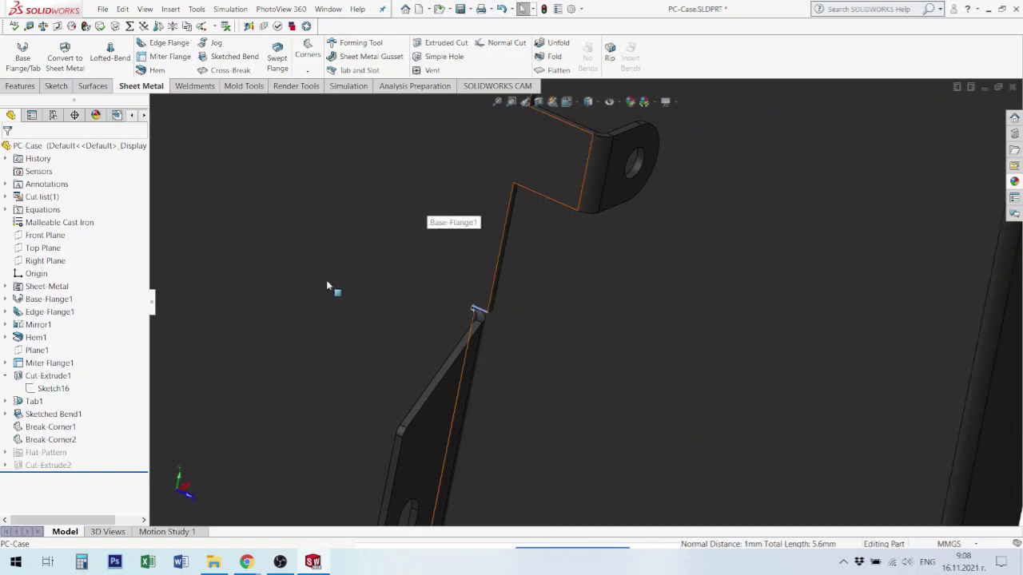
scroll(475, 312, "down", 3)
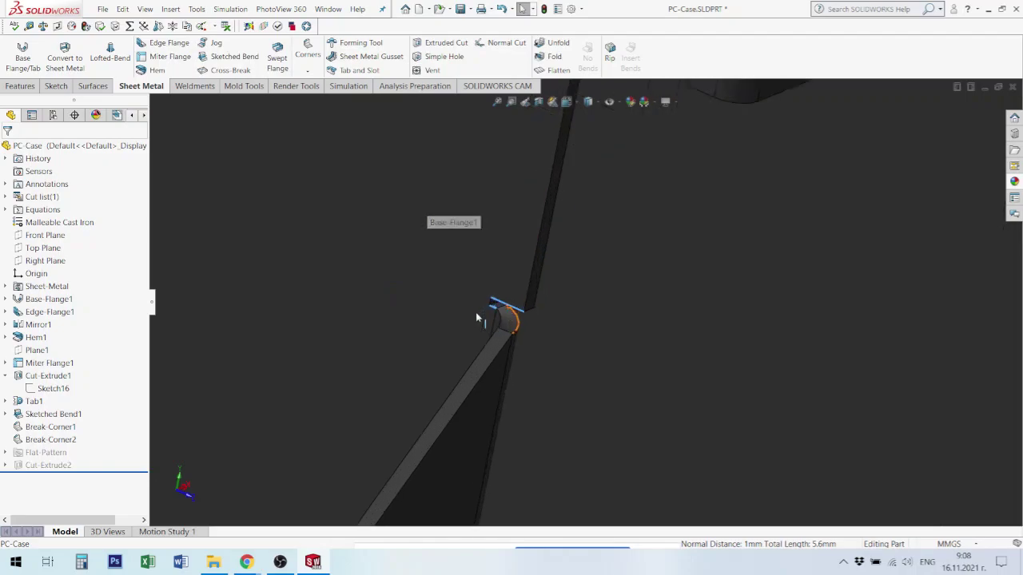
scroll(495, 308, "down", 2)
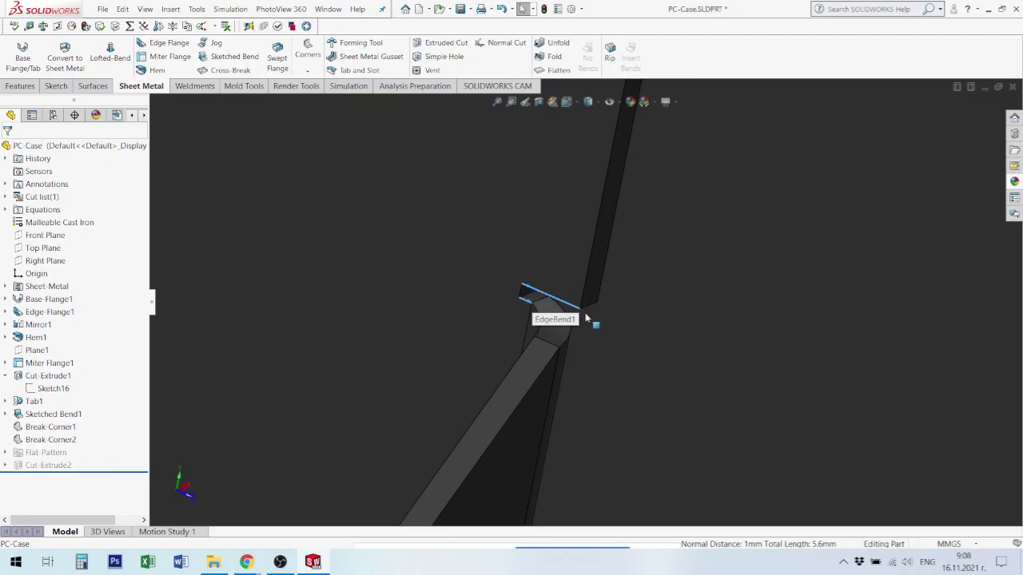
scroll(529, 309, "up", 2)
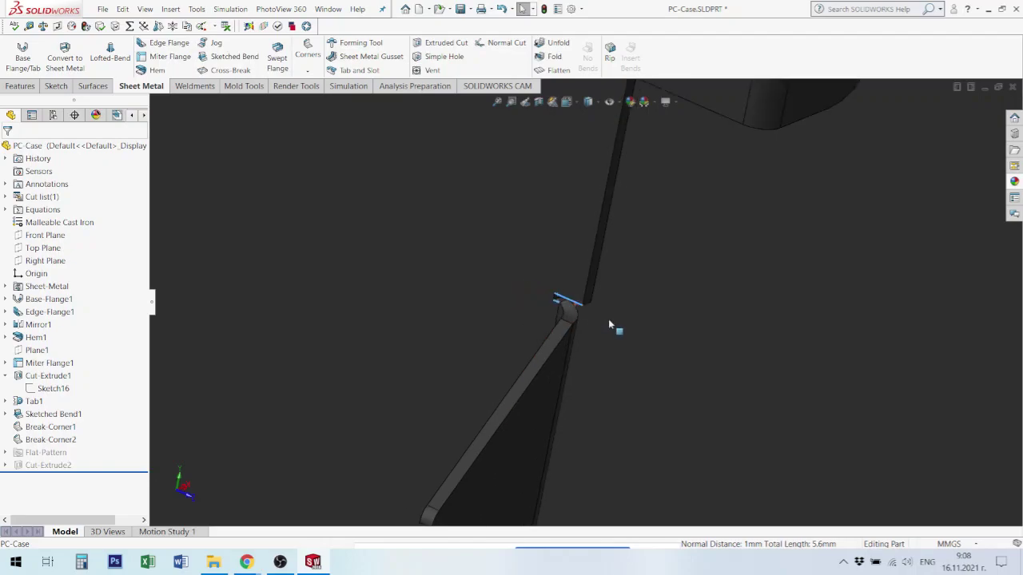
scroll(609, 323, "up", 2)
scroll(532, 360, "up", 2)
scroll(574, 411, "up", 2)
middle_click_drag(553, 396, 603, 384)
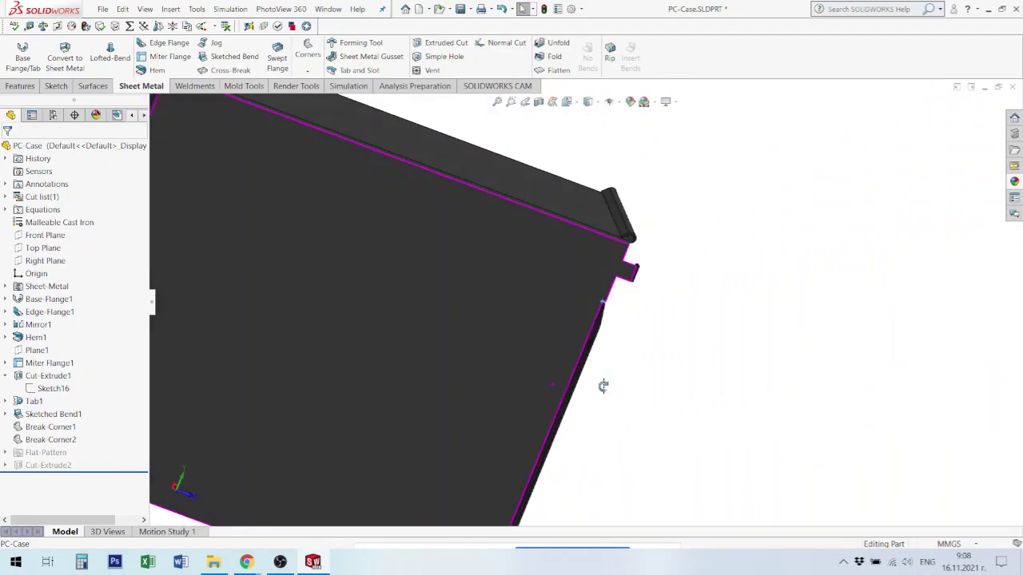
scroll(577, 402, "up", 3)
scroll(516, 476, "down", 4)
scroll(518, 487, "down", 2)
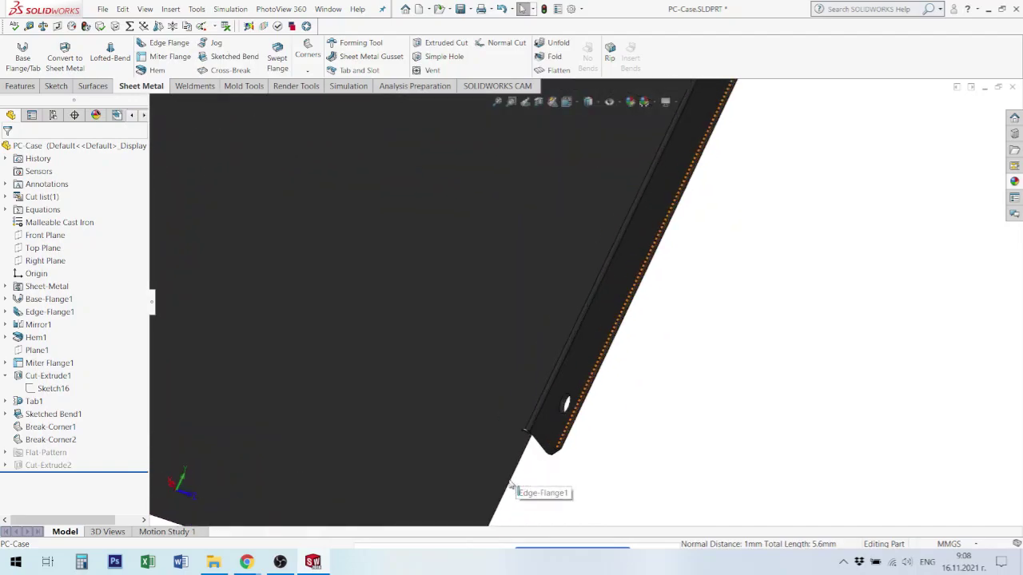
scroll(531, 486, "down", 2)
scroll(525, 480, "down", 2)
mouse_move(525, 480)
middle_mouse_down()
mouse_move(490, 323)
mouse_move(464, 301)
mouse_move(642, 356)
middle_mouse_up()
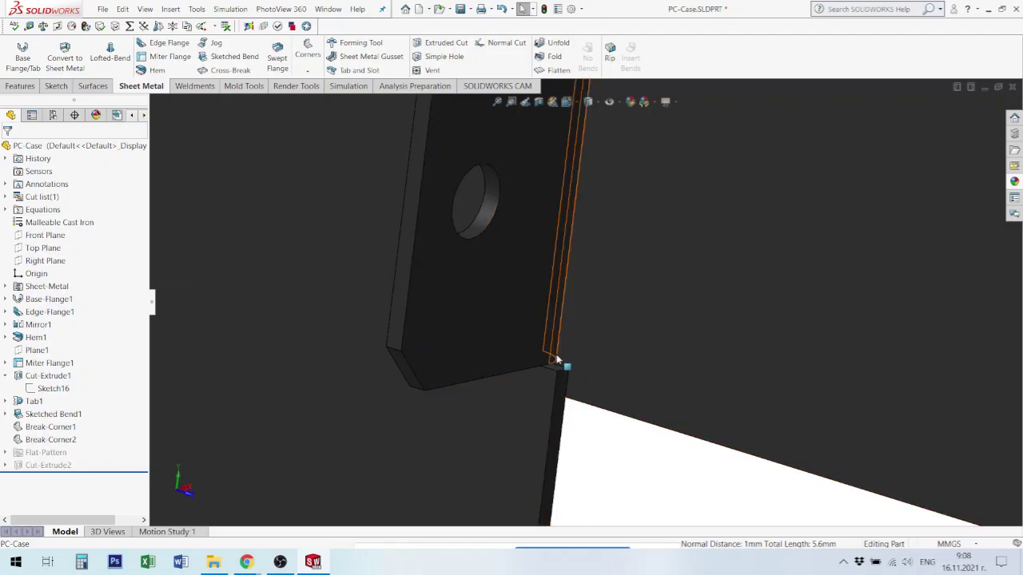
mouse_move(552, 345)
middle_mouse_down()
mouse_move(532, 336)
mouse_move(559, 322)
middle_mouse_up()
left_click(559, 321)
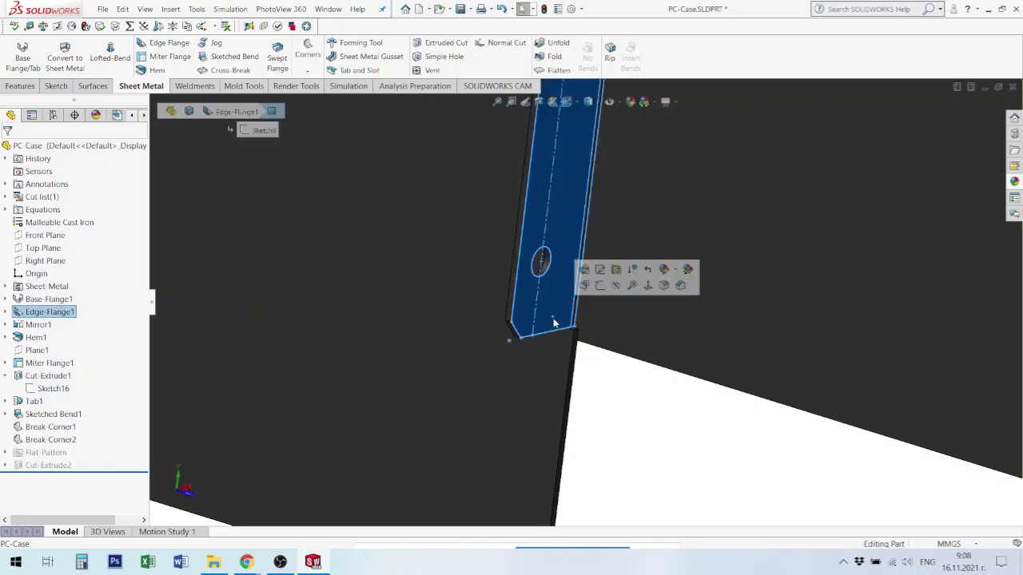
left_click(574, 376, "ctrl")
middle_click_drag(503, 323, 632, 343)
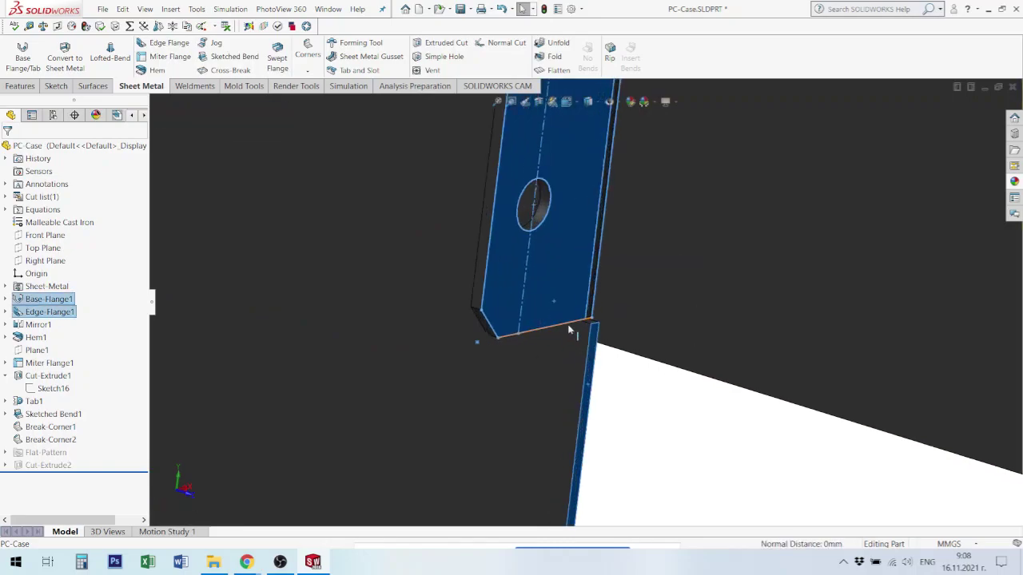
key("Escape")
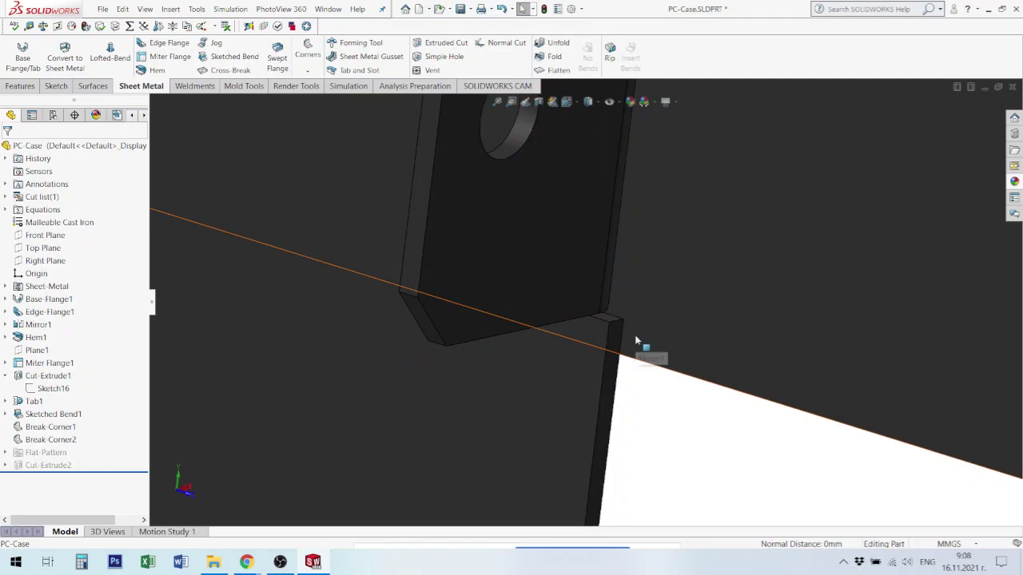
scroll(635, 335, "up", 3)
scroll(642, 342, "up", 3)
Check the whole PC-Case part with its updated flange, then save it with Ctrl+S
middle_click_drag(654, 283, 491, 182)
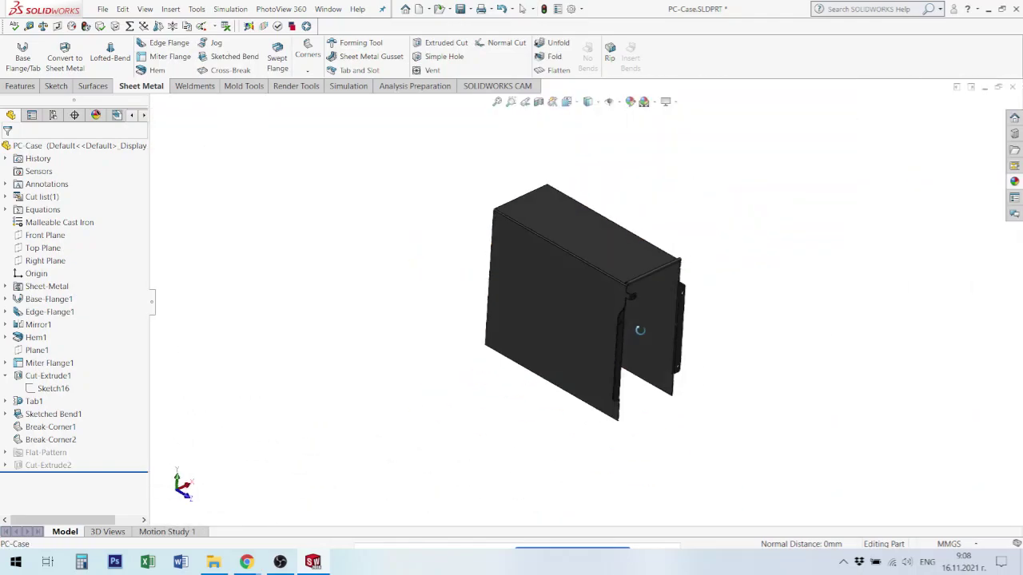
scroll(637, 245, "down", 2)
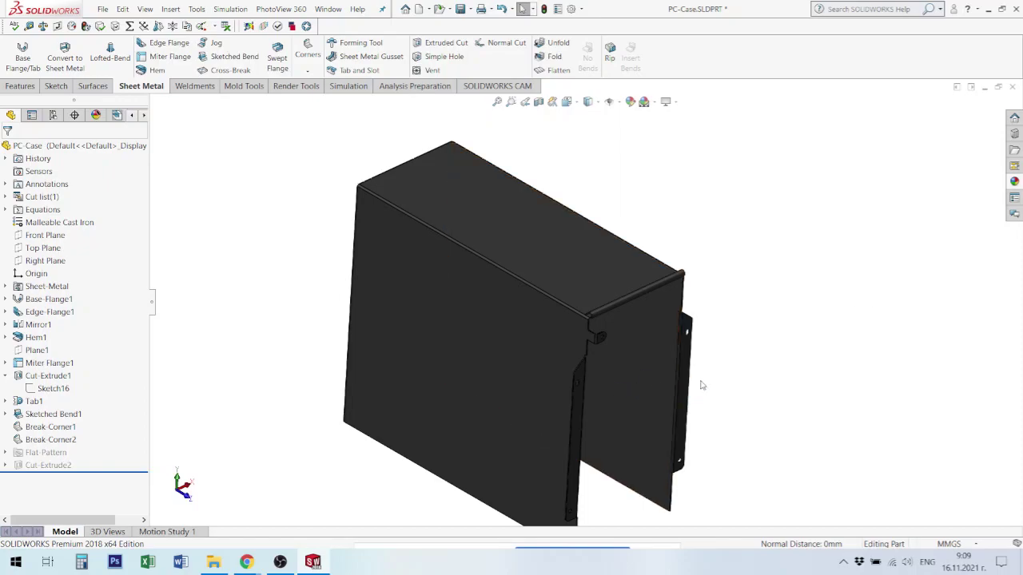
scroll(698, 381, "up", 3)
scroll(607, 450, "down", 1)
scroll(705, 179, "up", 1)
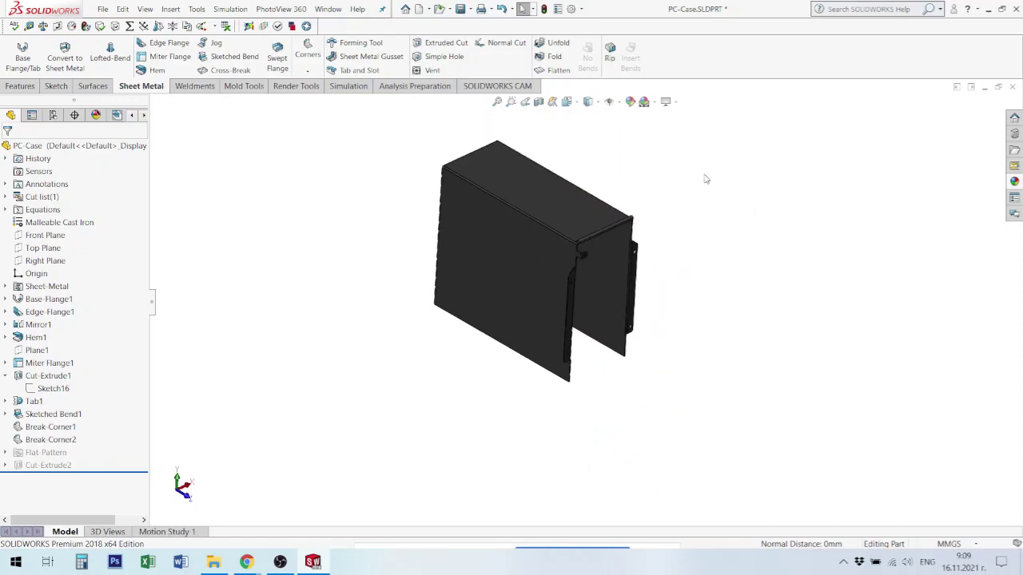
scroll(667, 192, "down", 1)
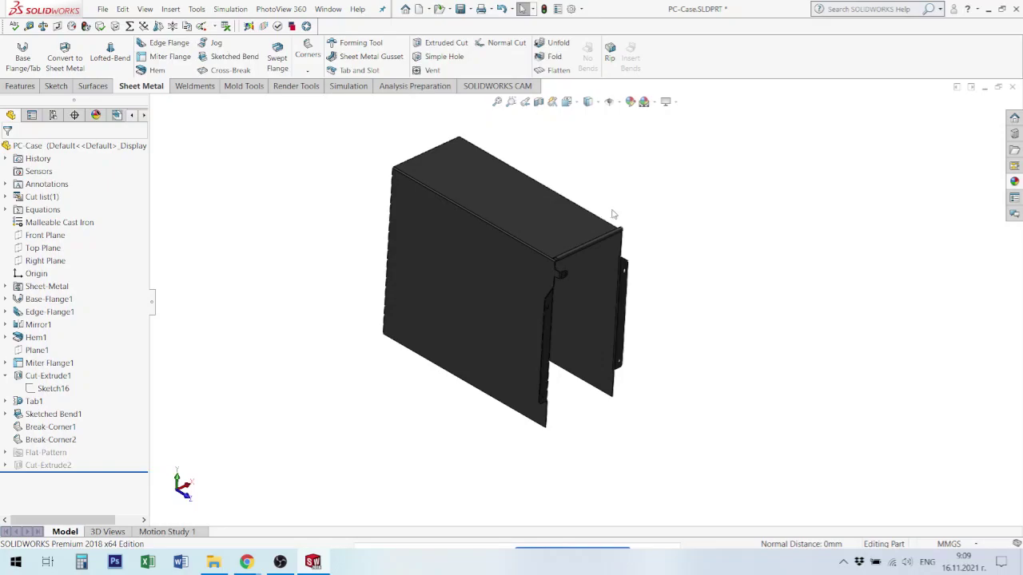
key("ctrl+s")
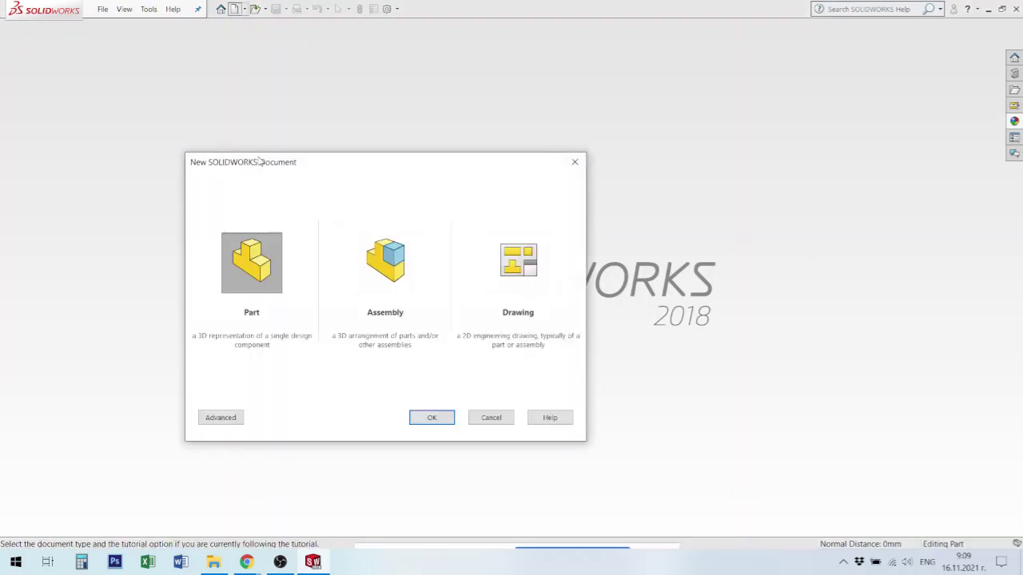
Create a new part, Part2, and start Sketch1 on its Front Plane
left_click(432, 417)
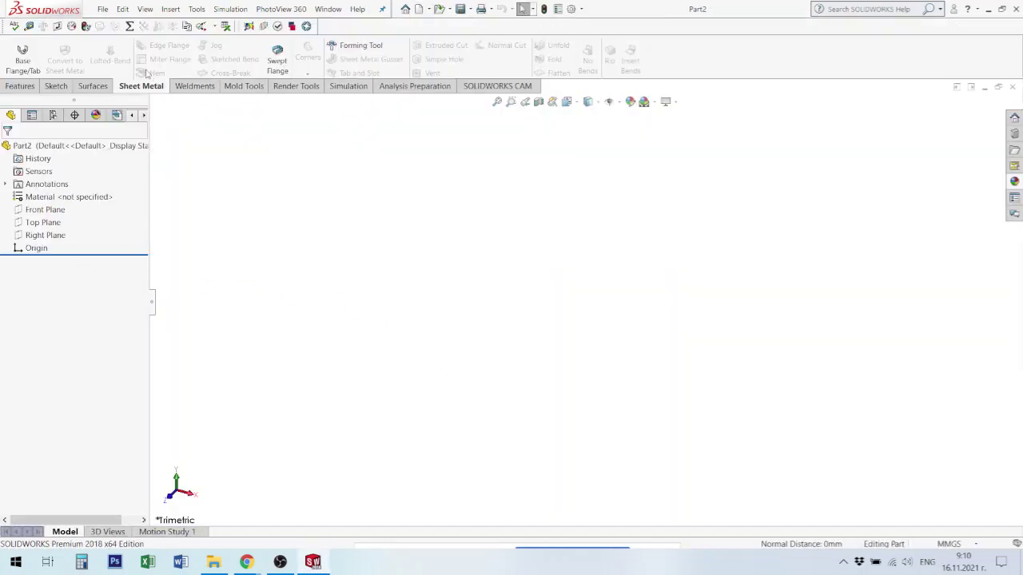
left_click(48, 211)
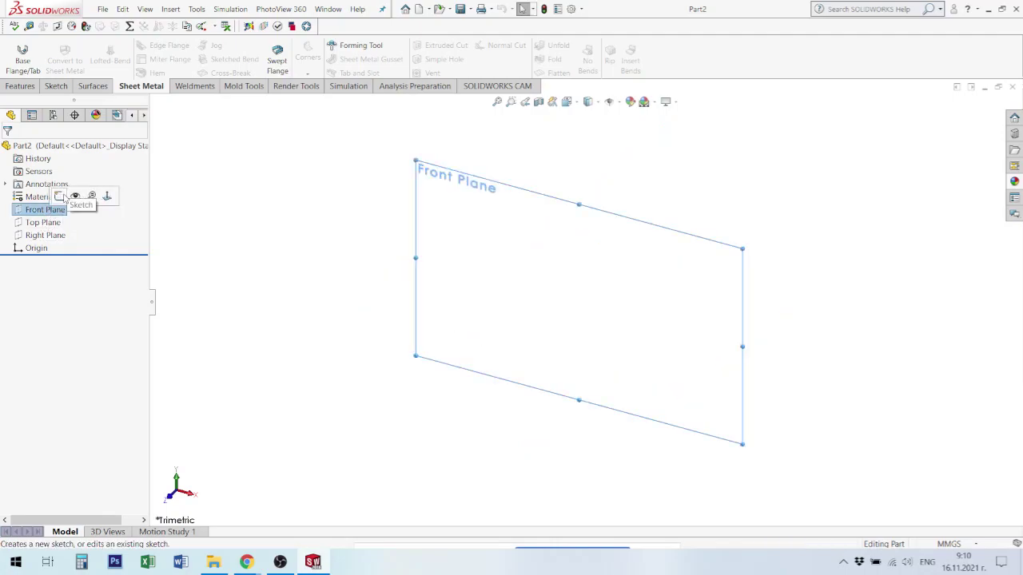
left_click(62, 197)
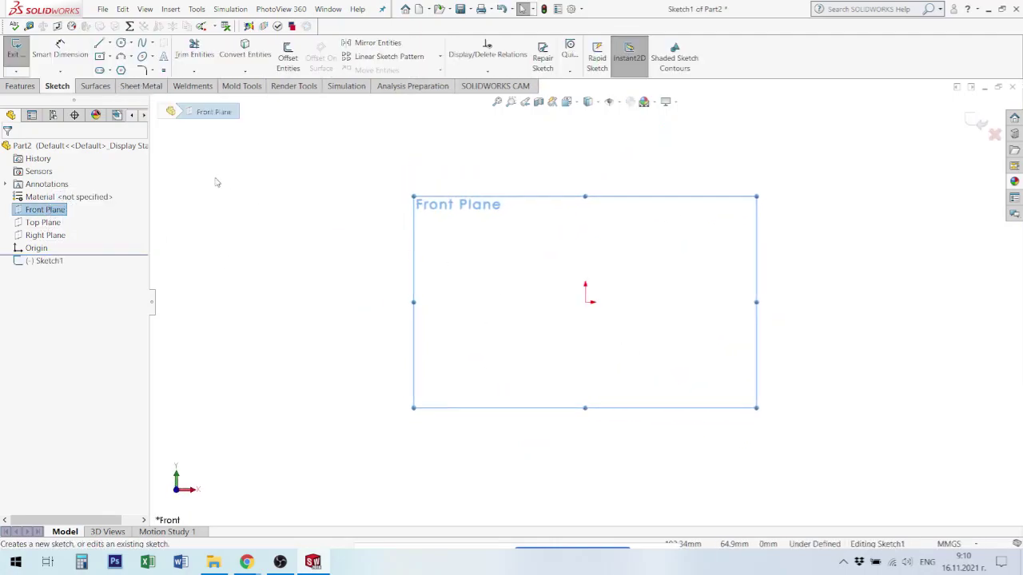
Draw a corner-to-corner rectangle near the origin
left_click(101, 57)
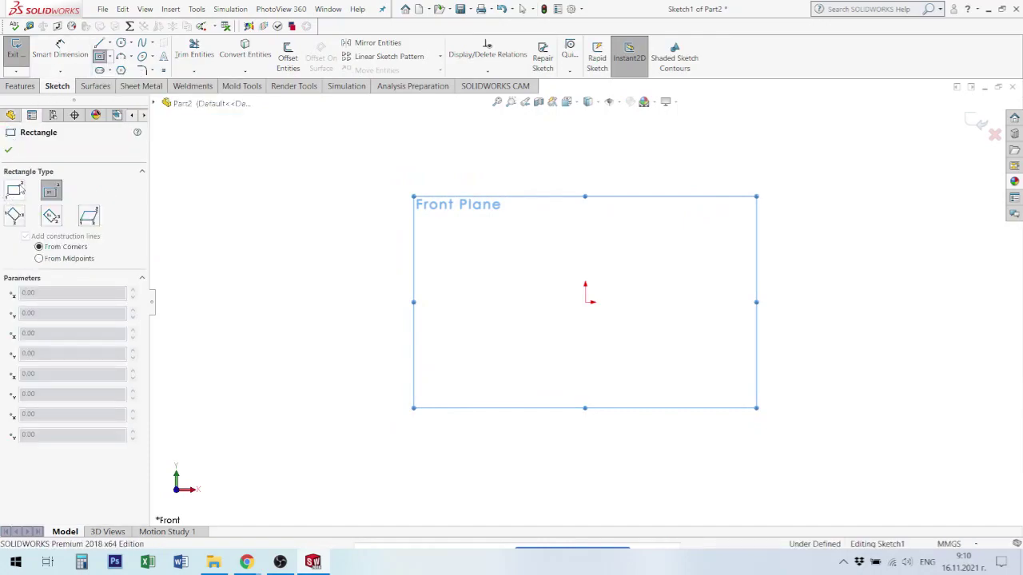
left_click(16, 190)
left_click(557, 203)
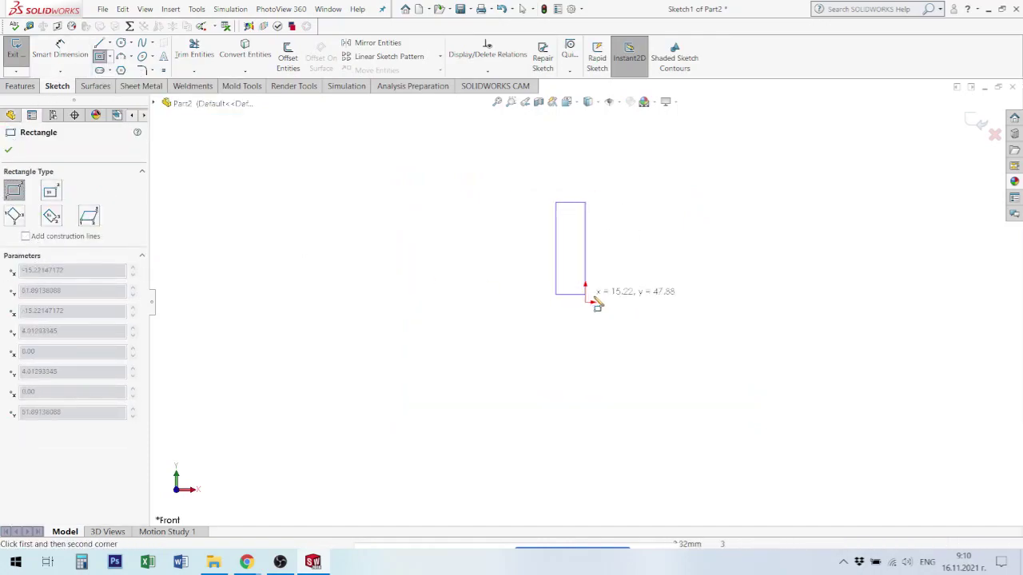
left_click(615, 302)
key("Escape")
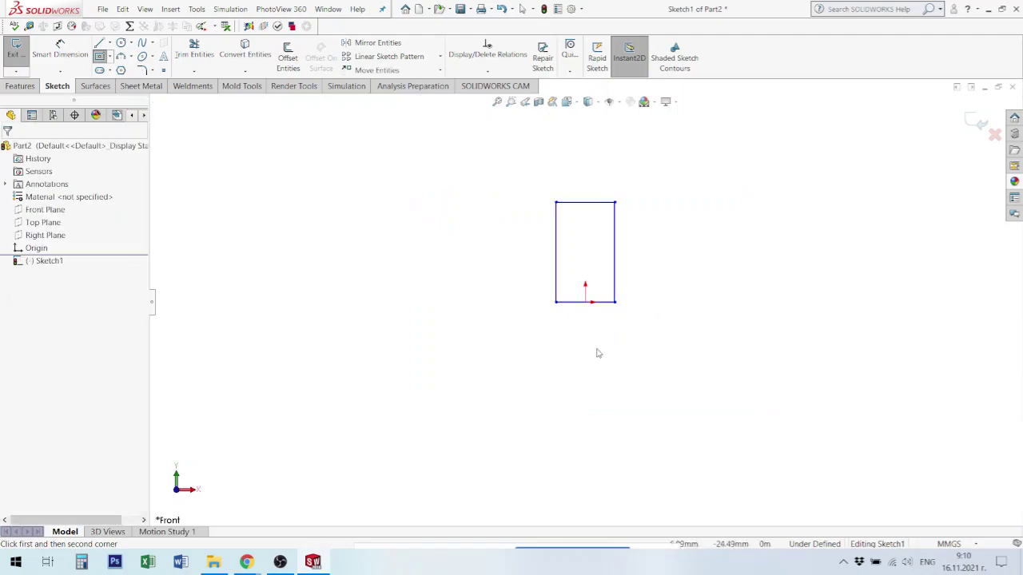
scroll(602, 304, "down", 4)
Make the rectangle's bottom line construction geometry, centred on the origin with a Midpoint relation
left_click(595, 300)
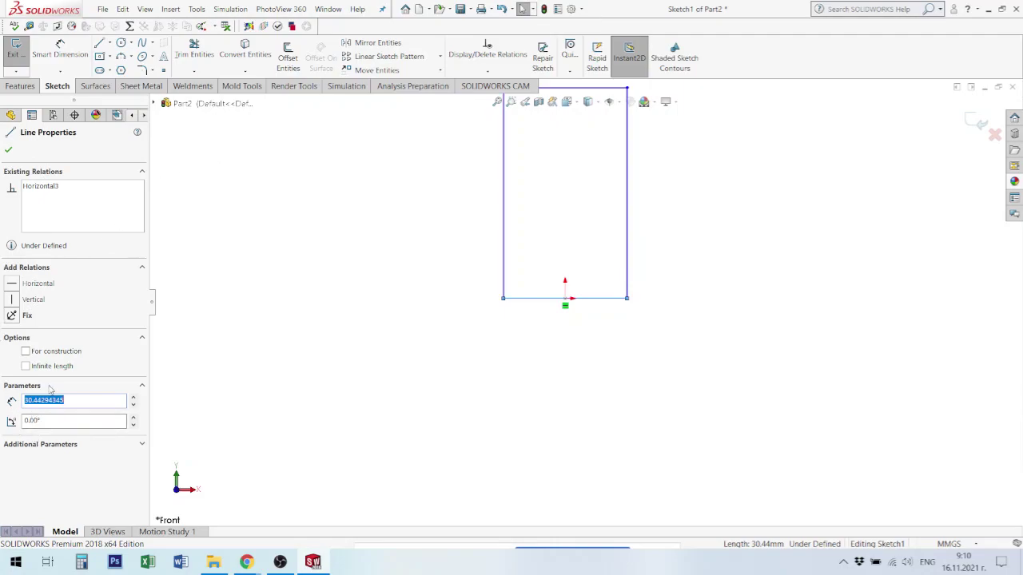
left_click(25, 351)
left_click(562, 339)
left_click(567, 300)
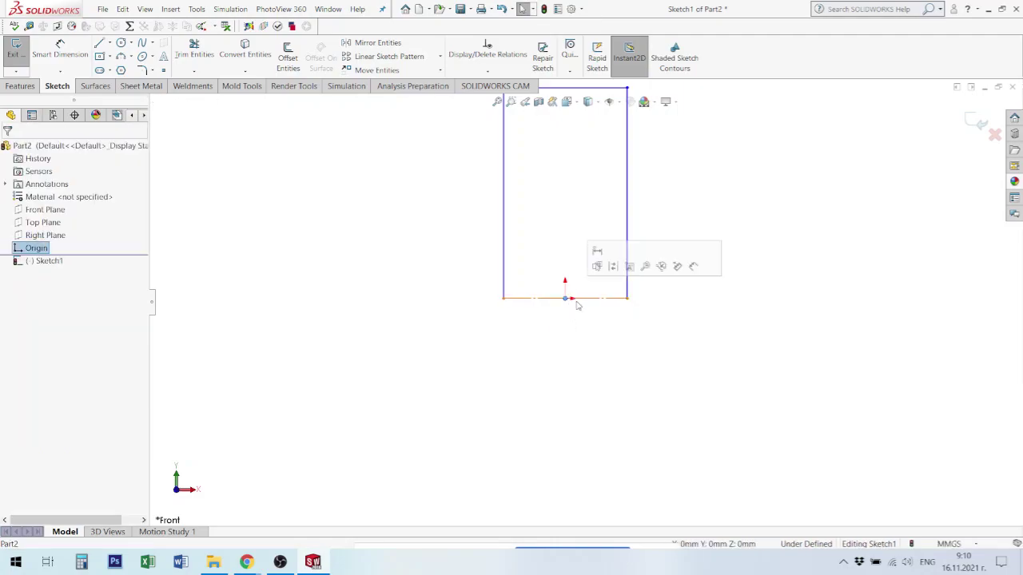
left_click(592, 300, "ctrl")
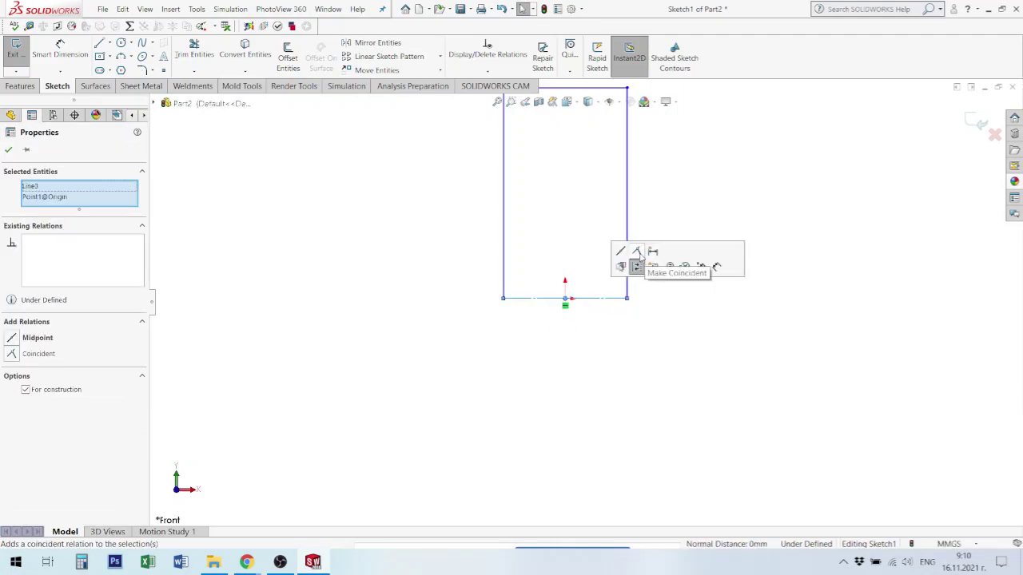
left_click(621, 266)
left_click(684, 365)
Dimension the rectangle 300 mm wide and 500 mm tall
scroll(683, 365, "up", 3)
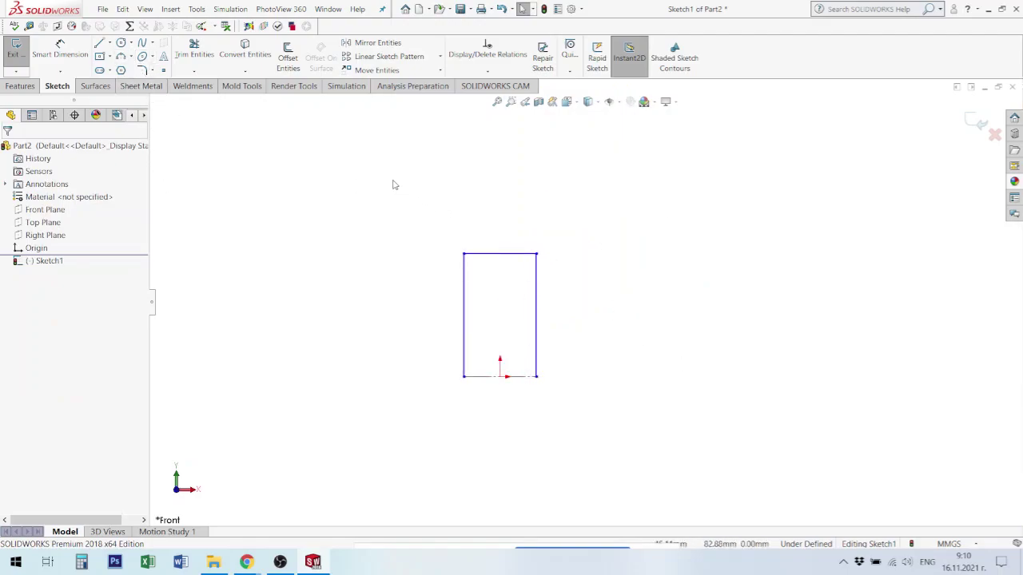
key("d")
left_click(464, 296)
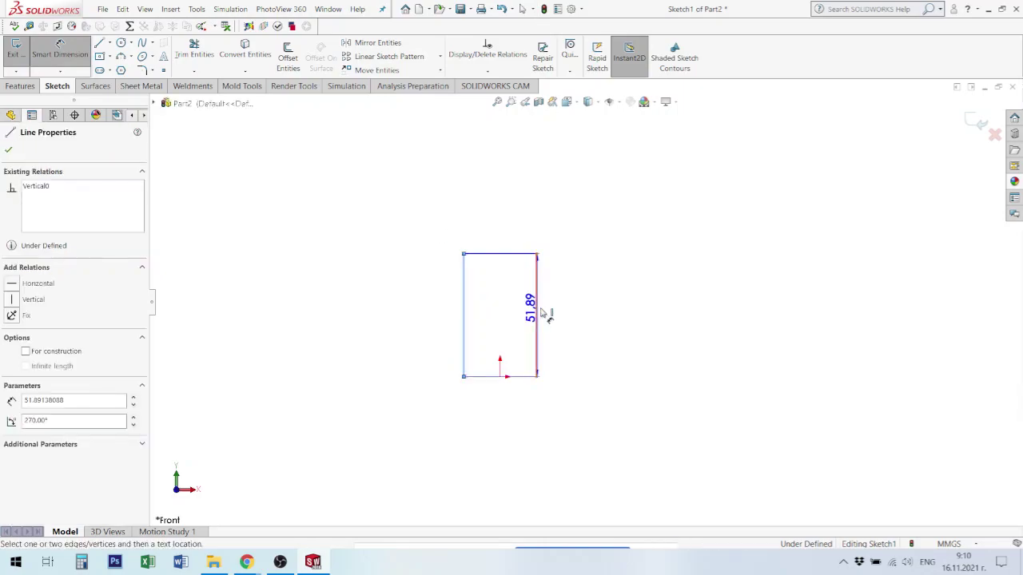
left_click(537, 313)
left_click(496, 169)
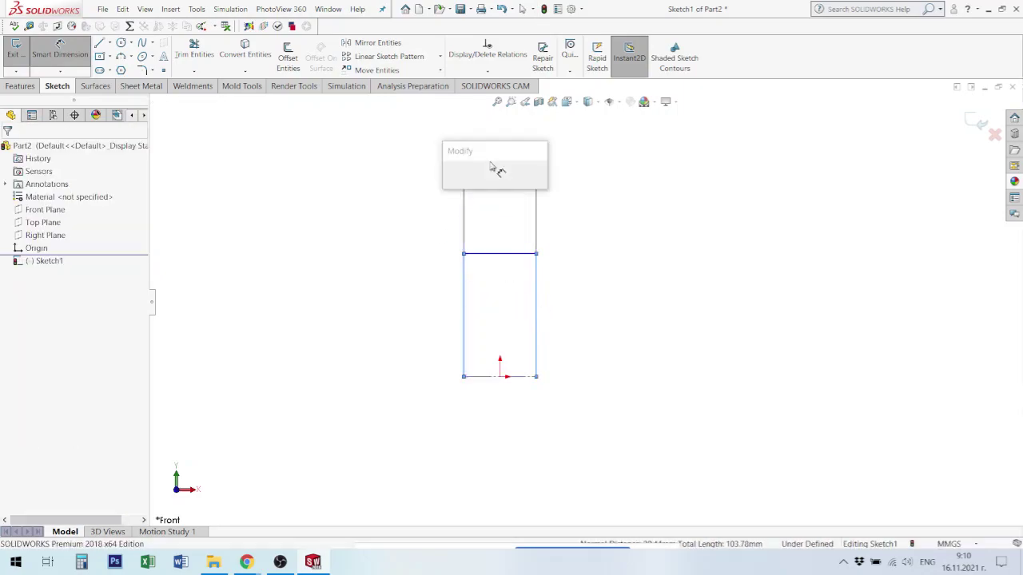
type("3")
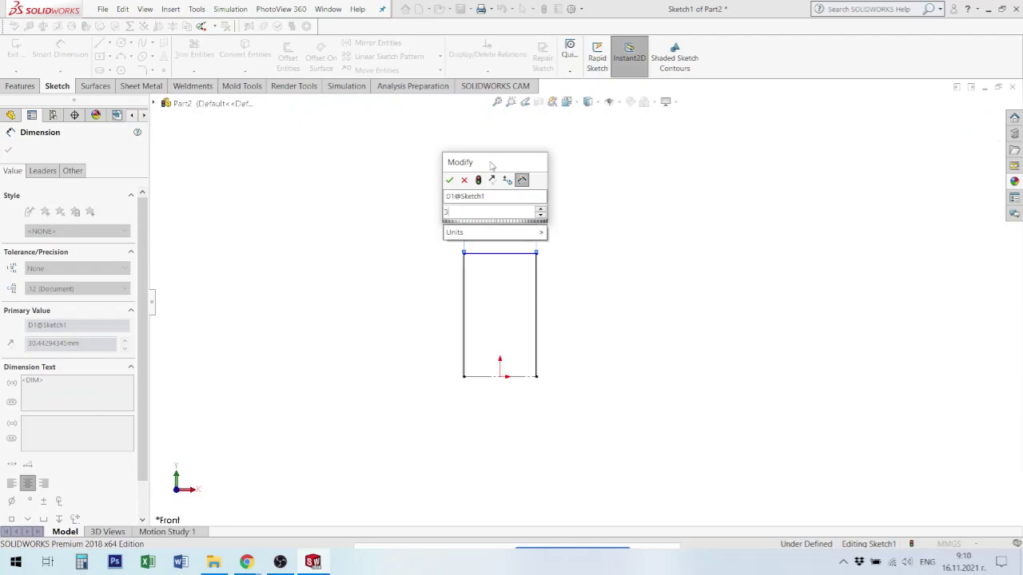
type("00")
key("Return")
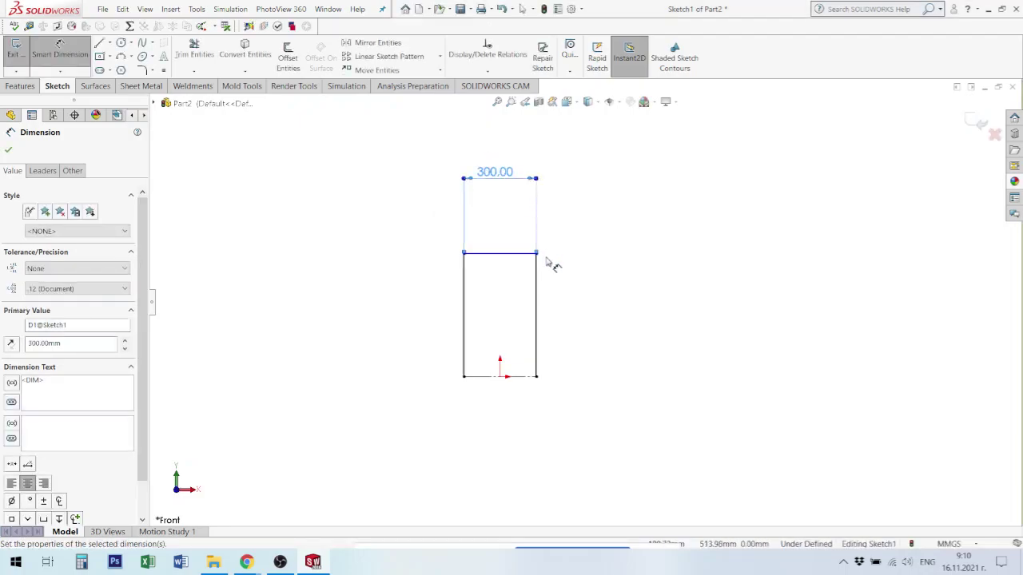
left_click(536, 299)
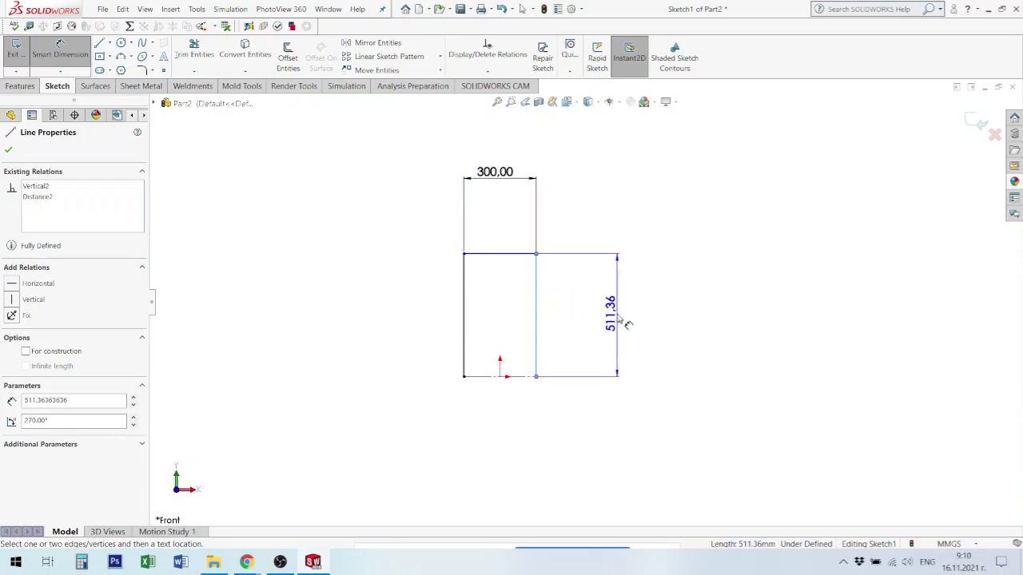
left_click(624, 324)
type("500")
key("Return")
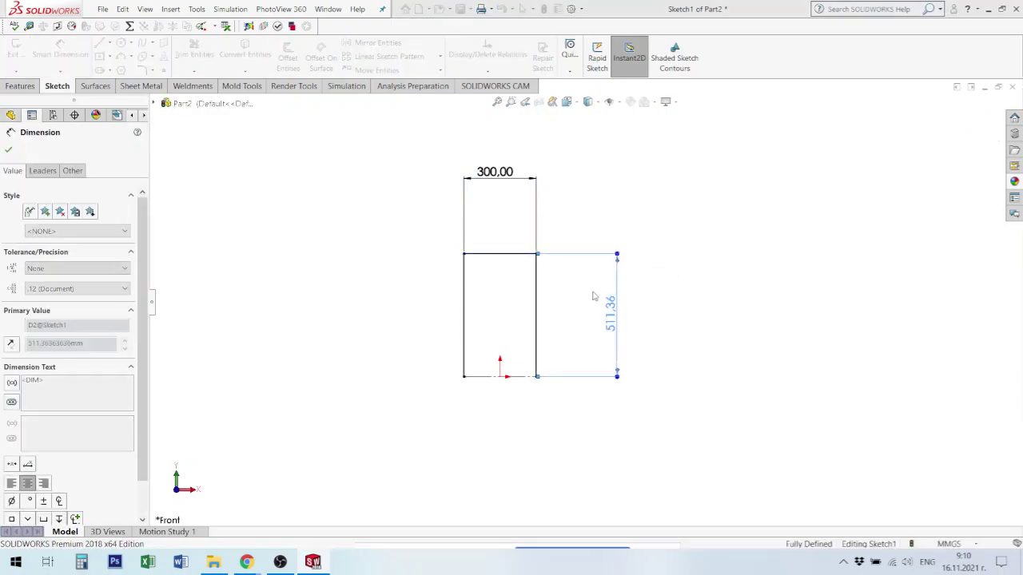
Exit the rectangle sketch and rotate the view slightly into 3D
left_click(971, 128)
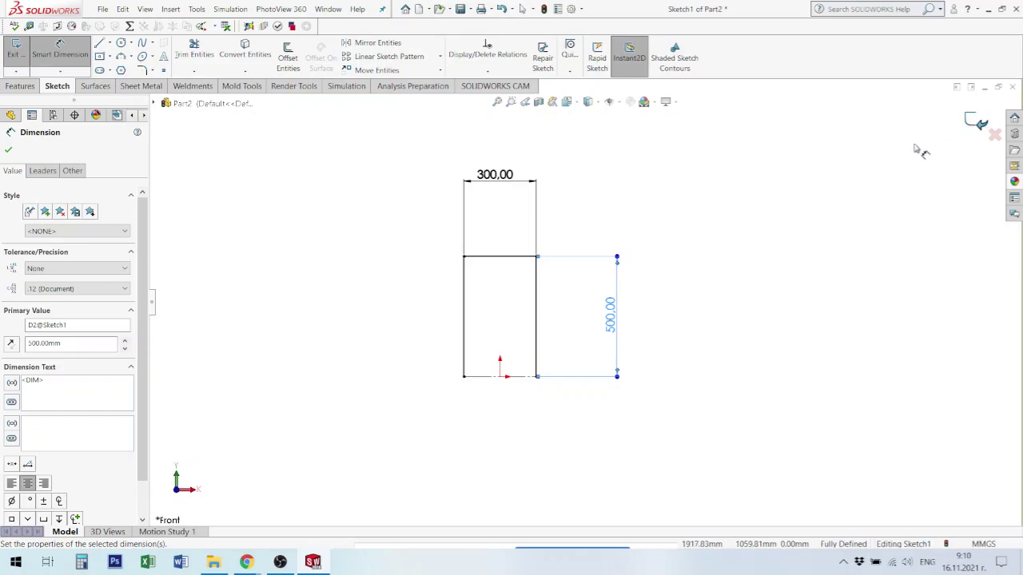
middle_click_drag(635, 325, 587, 344)
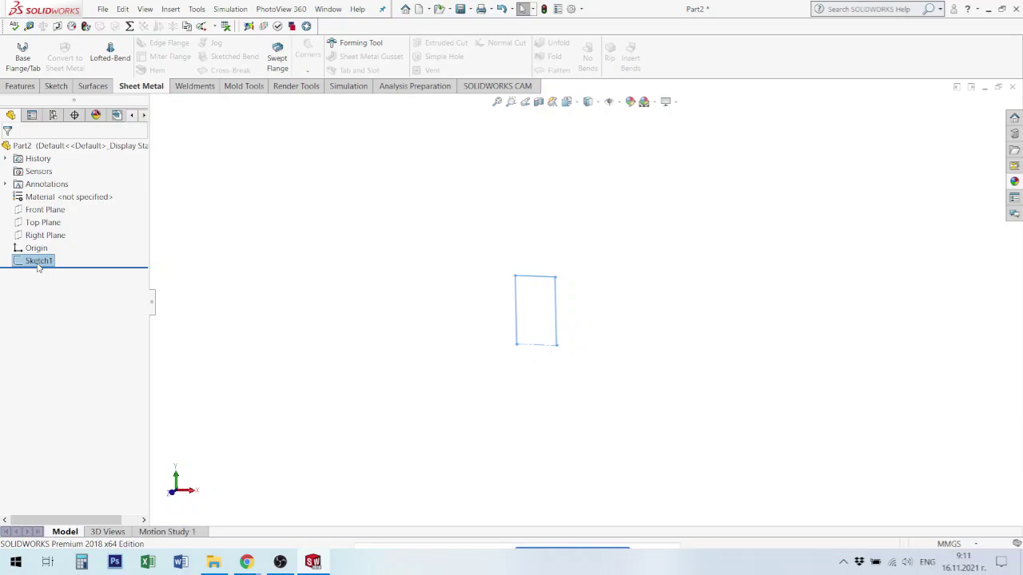
left_click(48, 211)
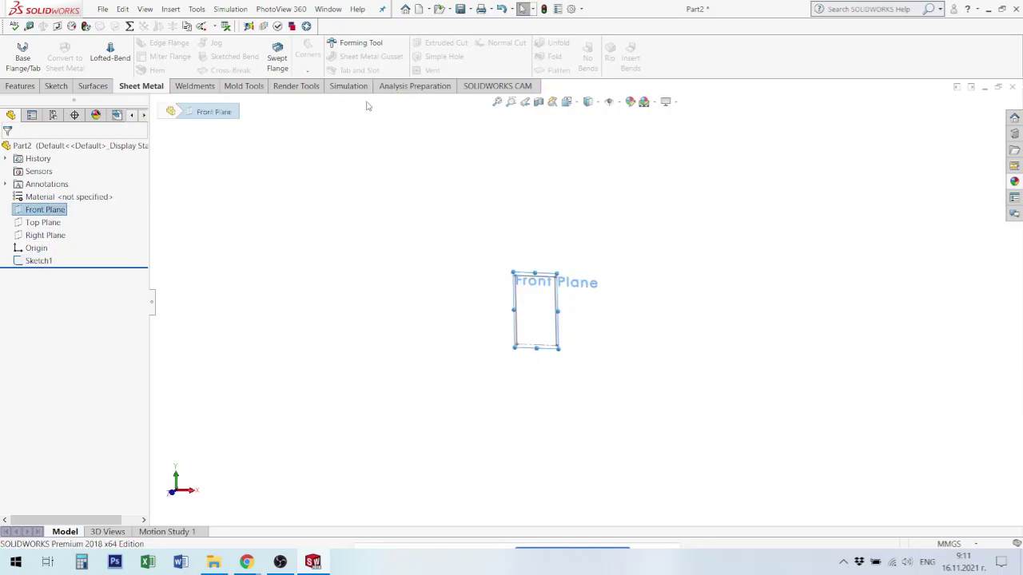
Create reference plane Plane1 offset 600 mm from the Front Plane
left_click(20, 86)
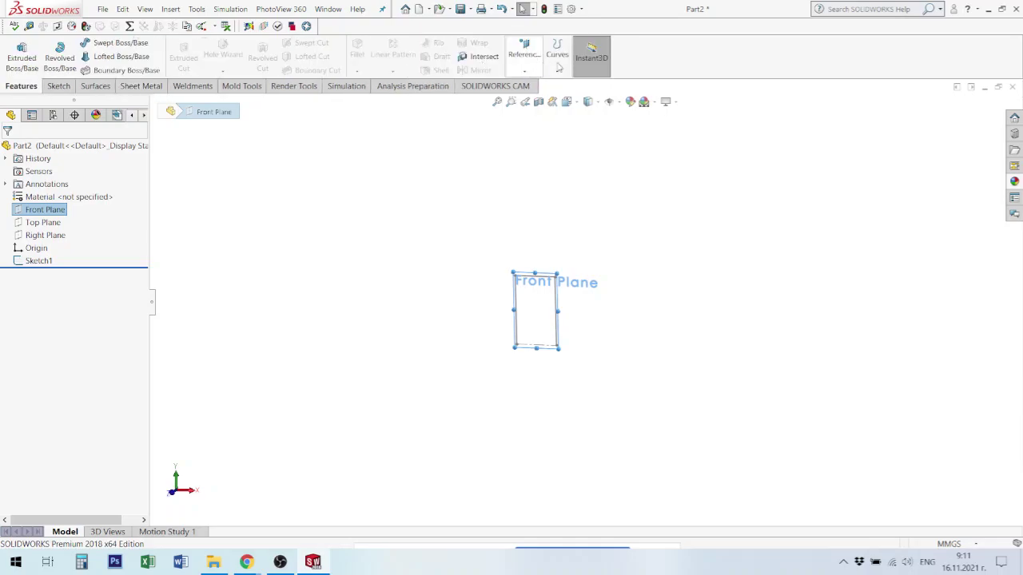
left_click(524, 54)
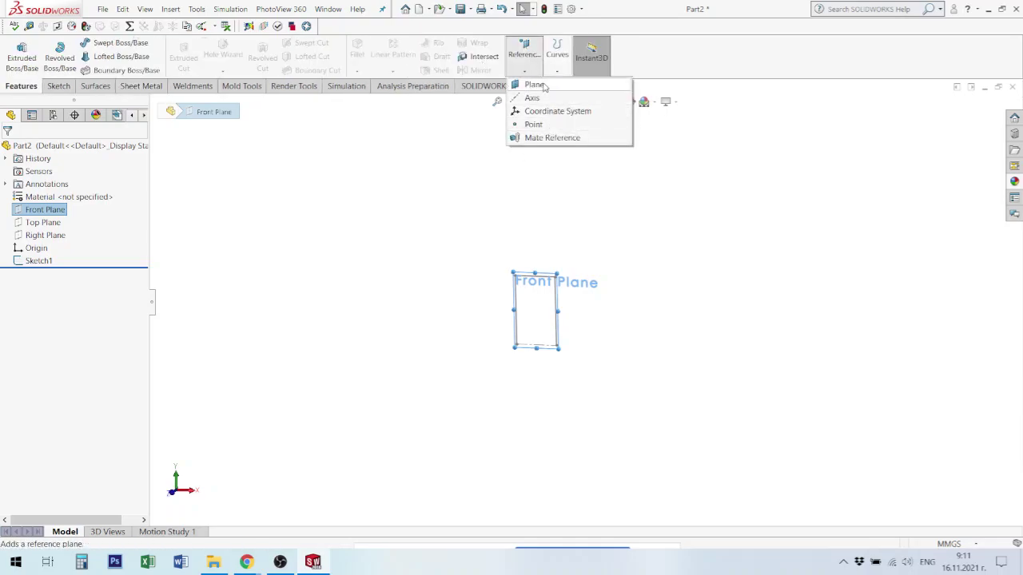
left_click(544, 84)
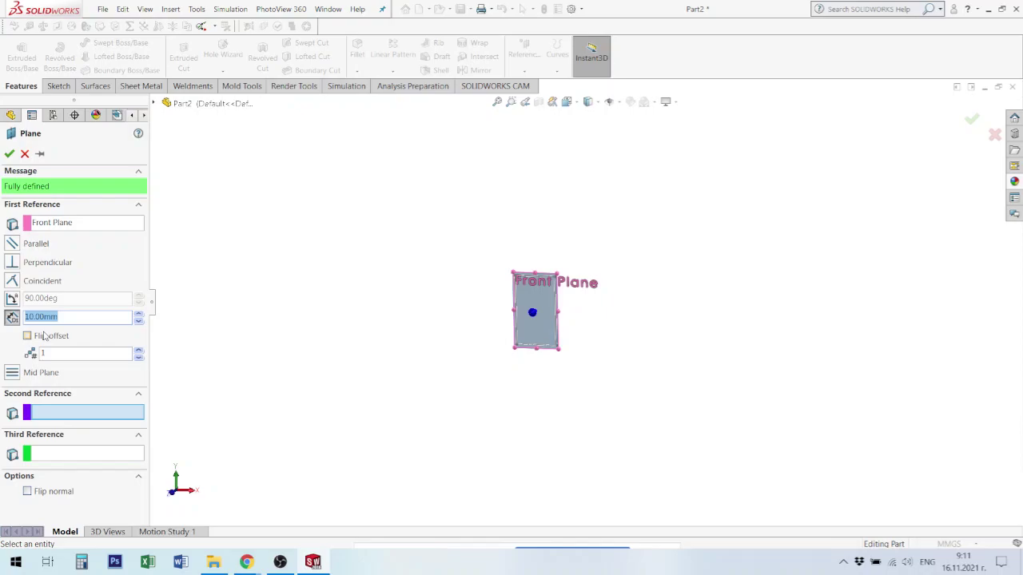
type("600")
key("Return")
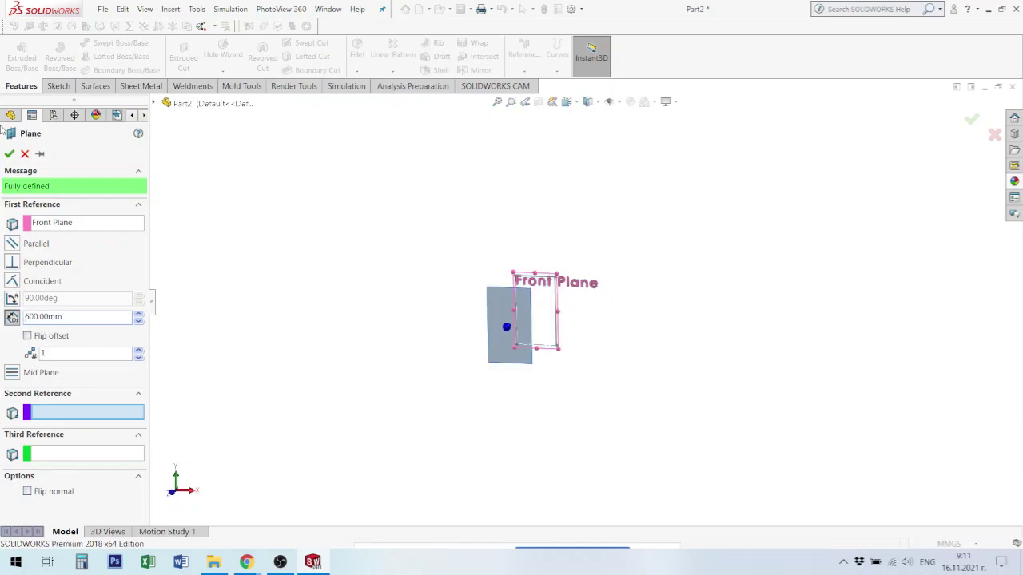
left_click(9, 154)
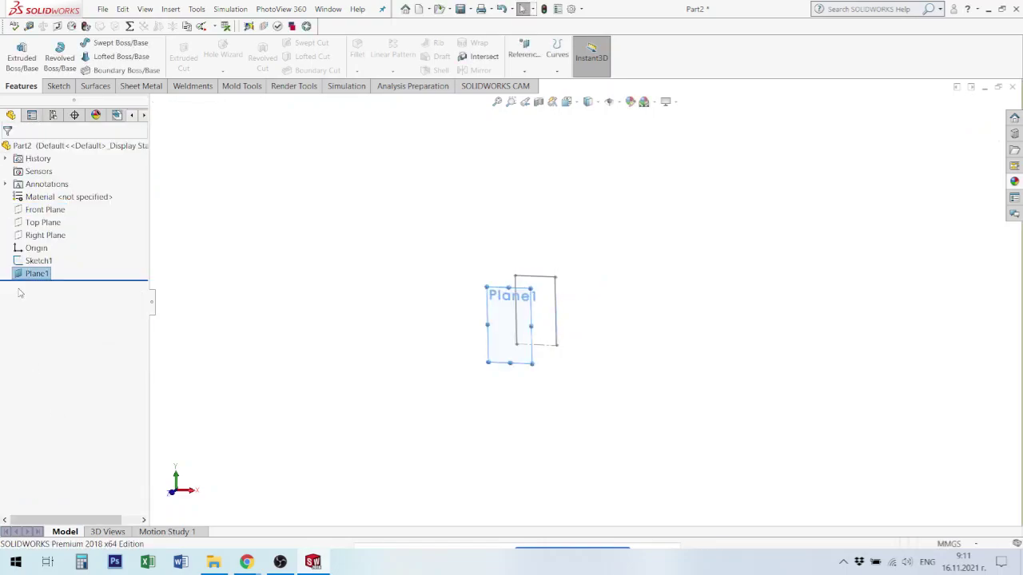
Start a sketch on Plane1 and draw a three-point arc across the rectangle's width
right_click(28, 278)
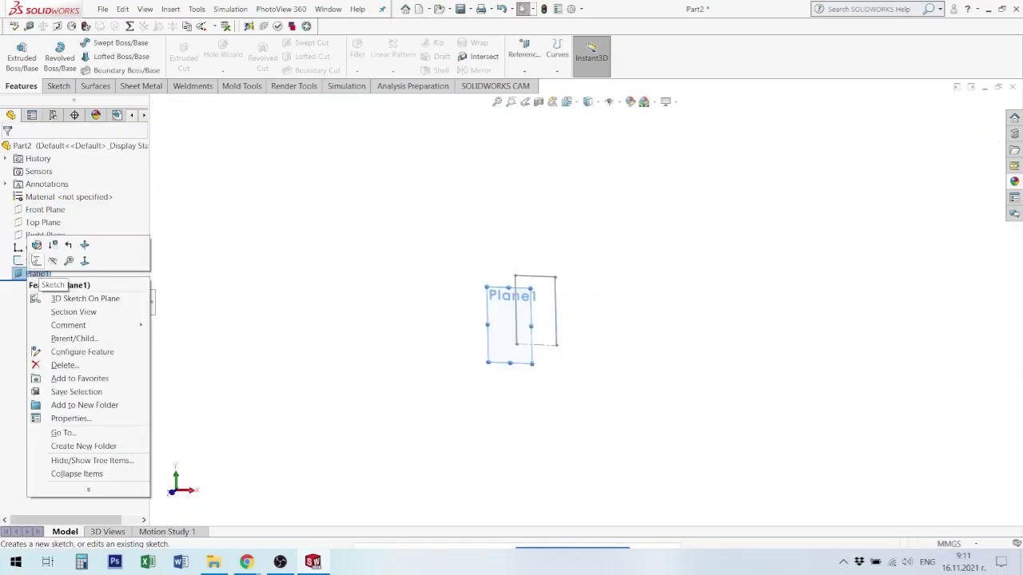
left_click(52, 260)
left_click(39, 276)
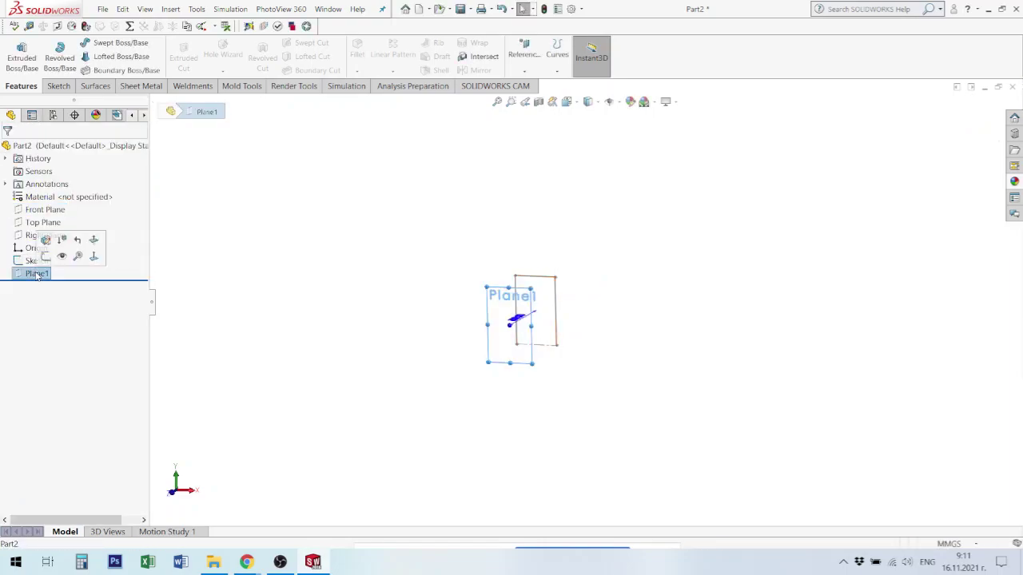
left_click(50, 259)
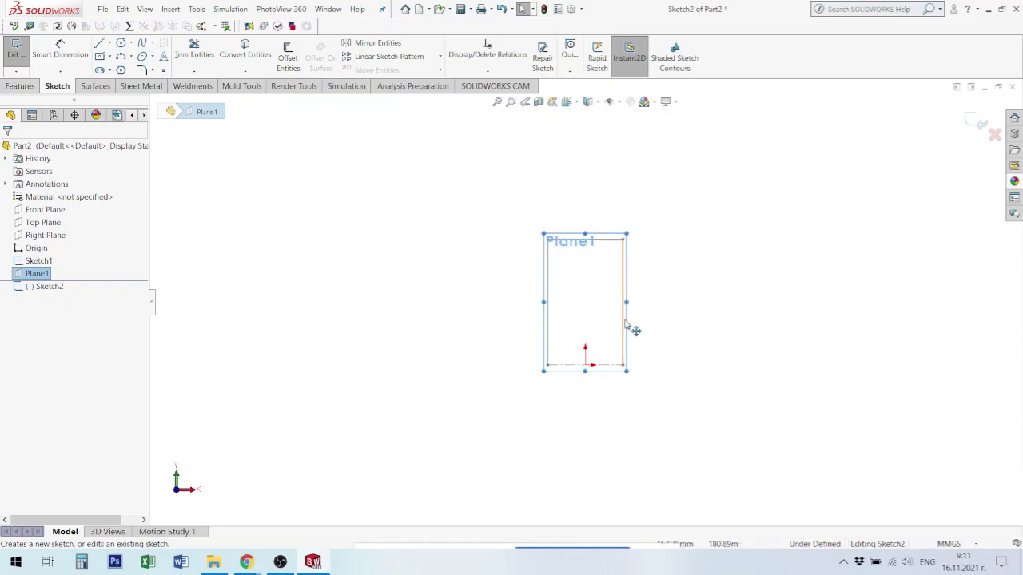
left_click(121, 58)
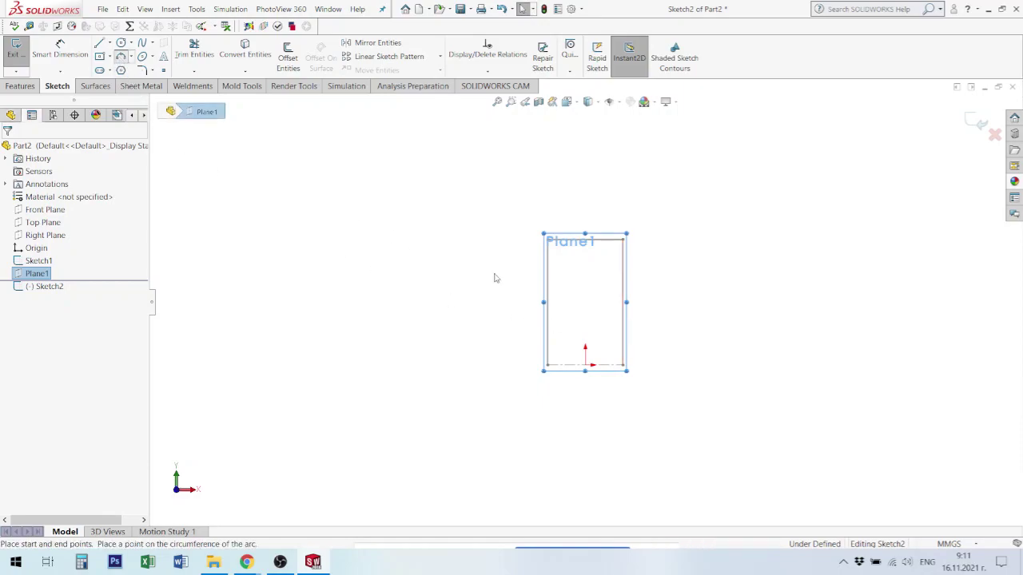
left_click(550, 298)
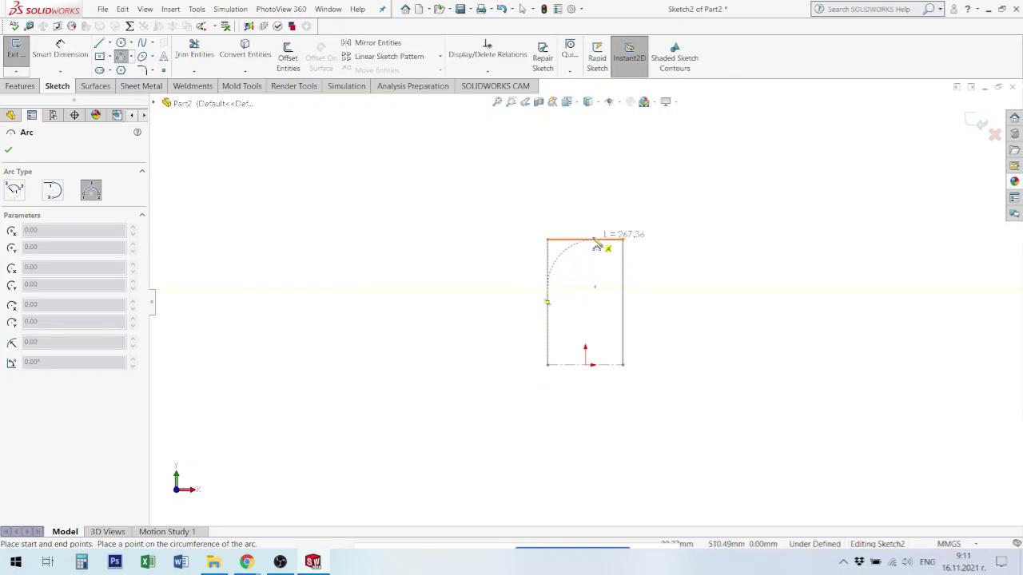
left_click(624, 291)
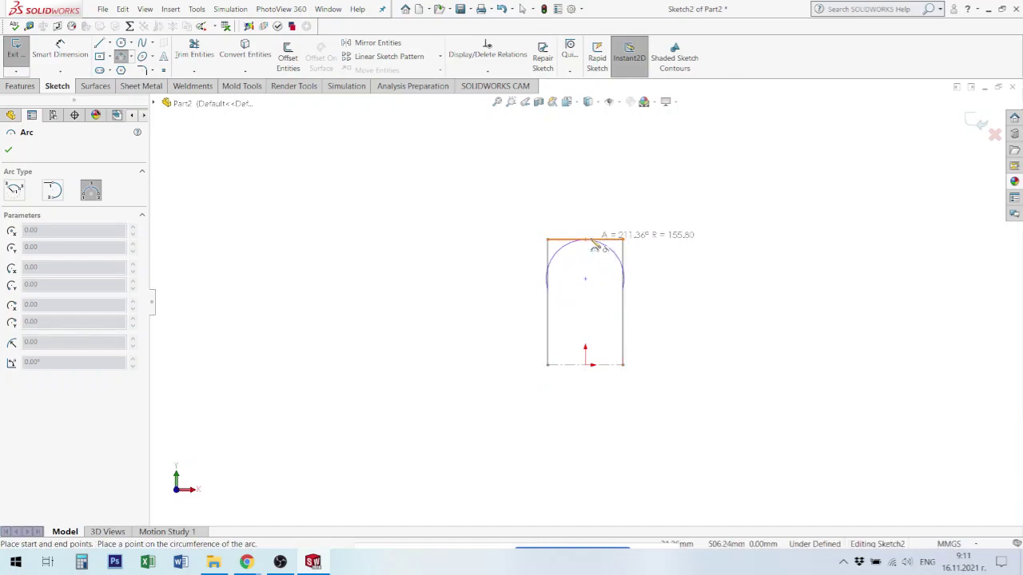
left_click(595, 245)
key("Escape")
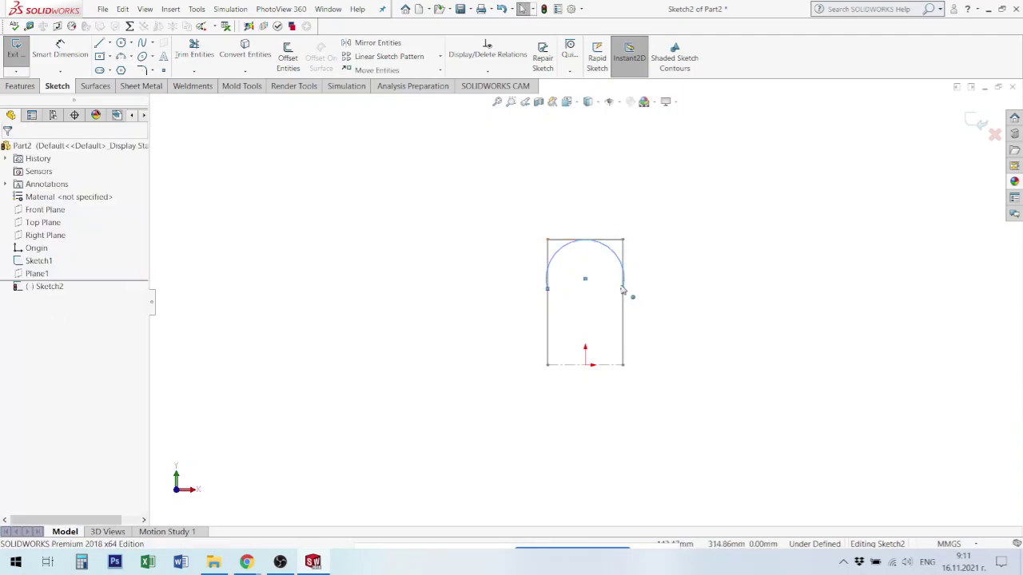
Make the arc tangent to both side lines and drag its ends down the sides
scroll(620, 279, "down", 3)
left_click(619, 269)
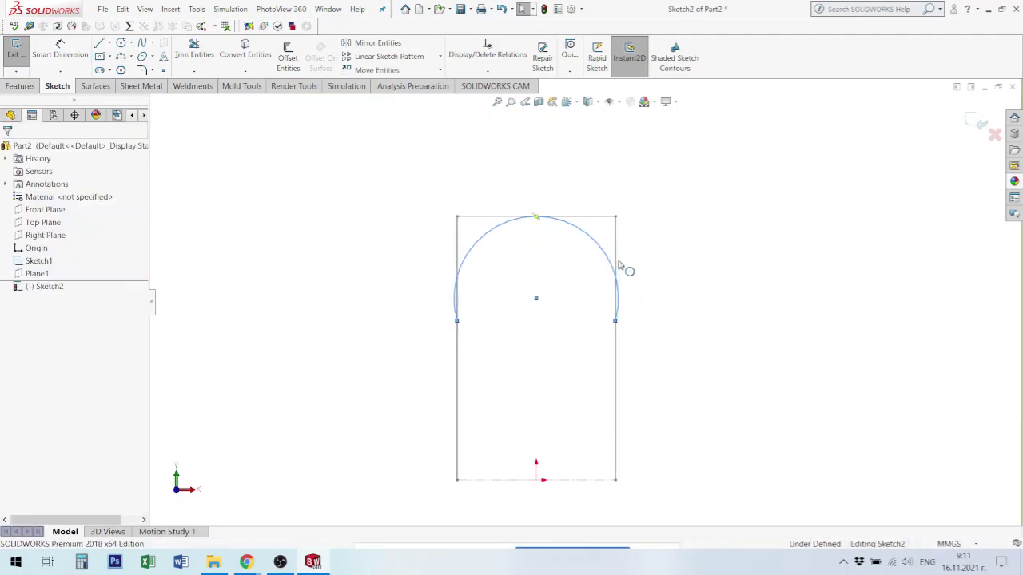
left_click(620, 260, "ctrl")
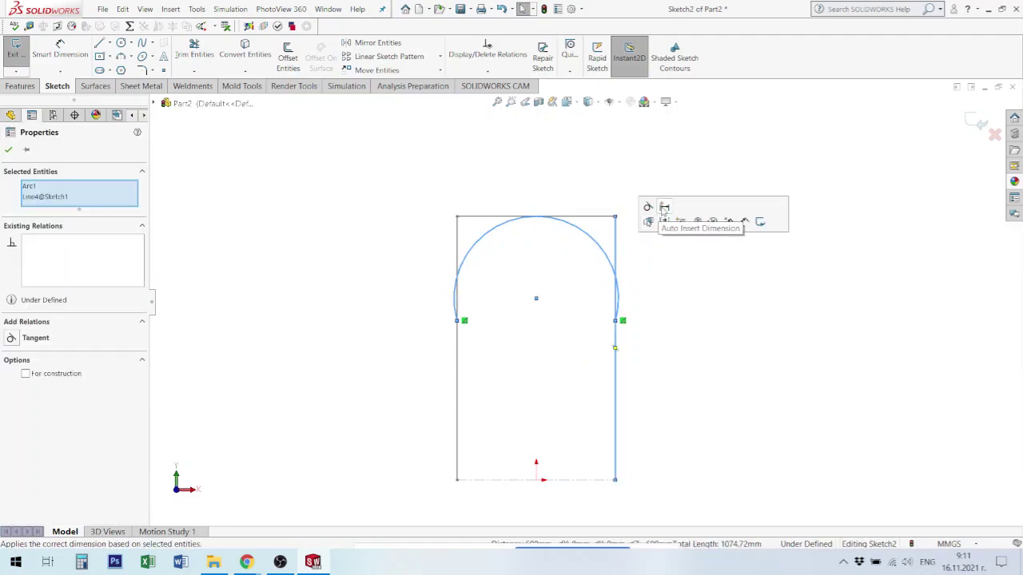
left_click(648, 206)
left_click(651, 320)
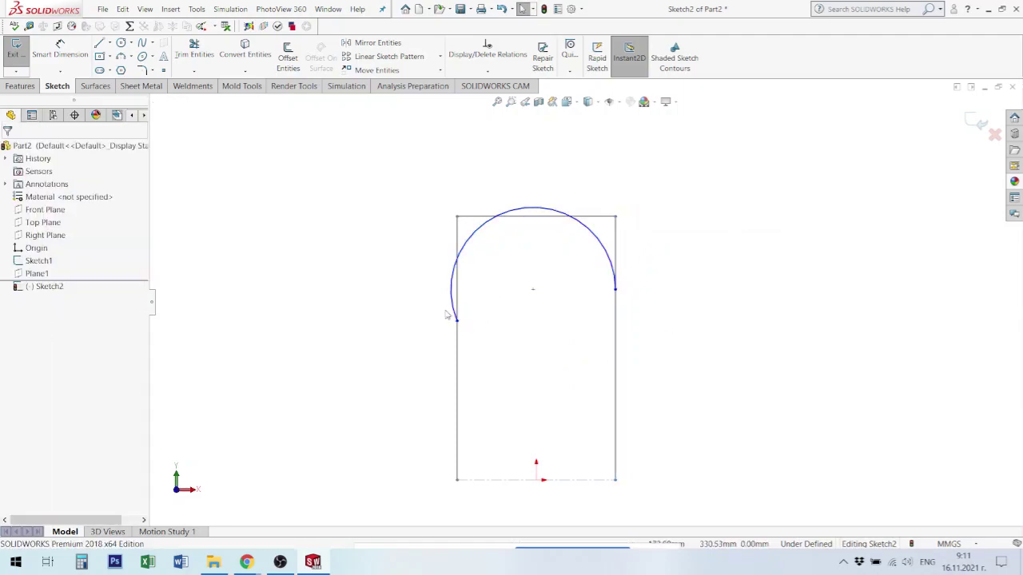
left_click(460, 240)
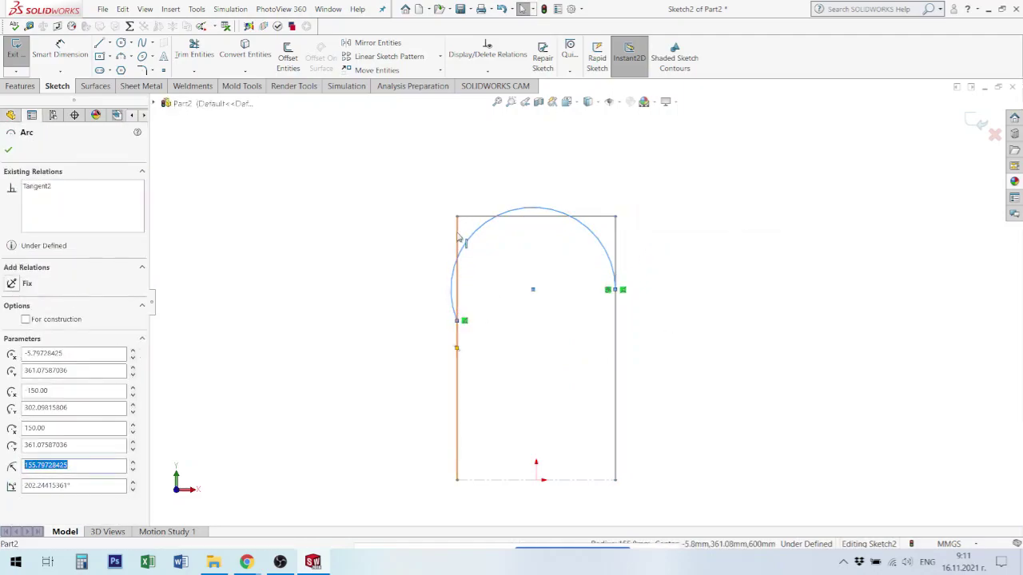
left_click(457, 236, "ctrl")
left_click(487, 185)
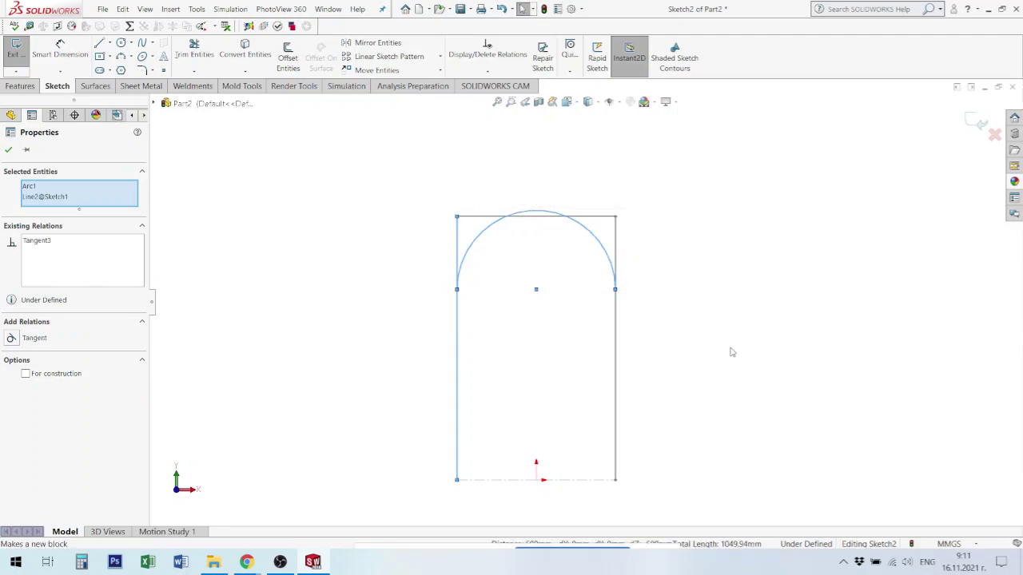
left_click(672, 291)
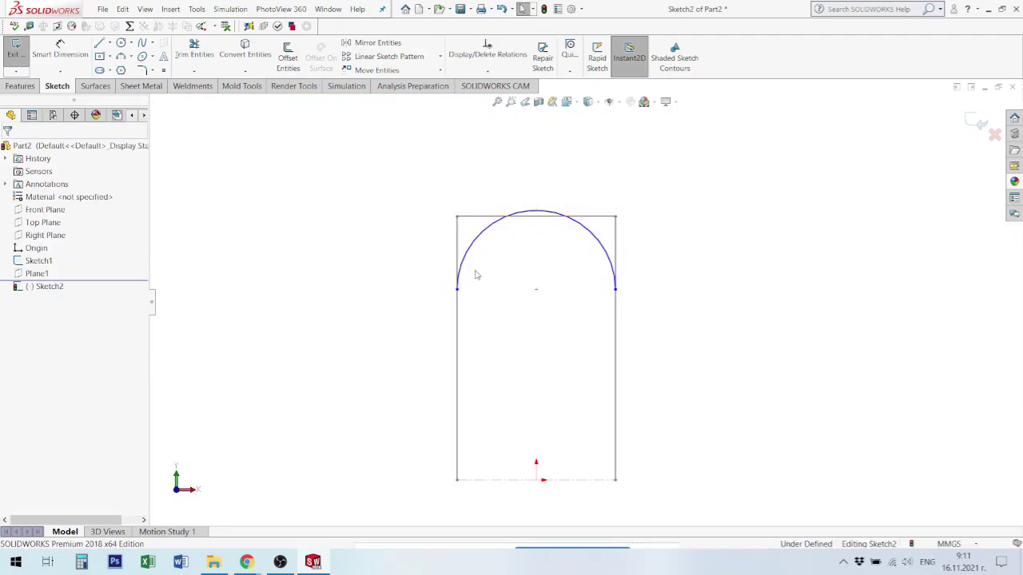
left_click_drag(457, 288, 458, 364)
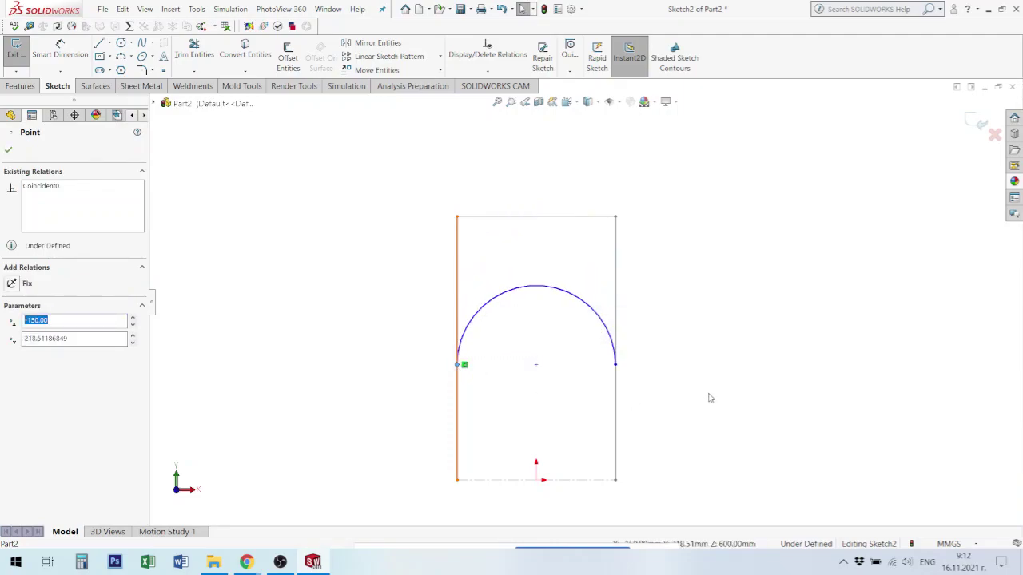
Draw two vertical legs from the arch ends down to the base line
key("l")
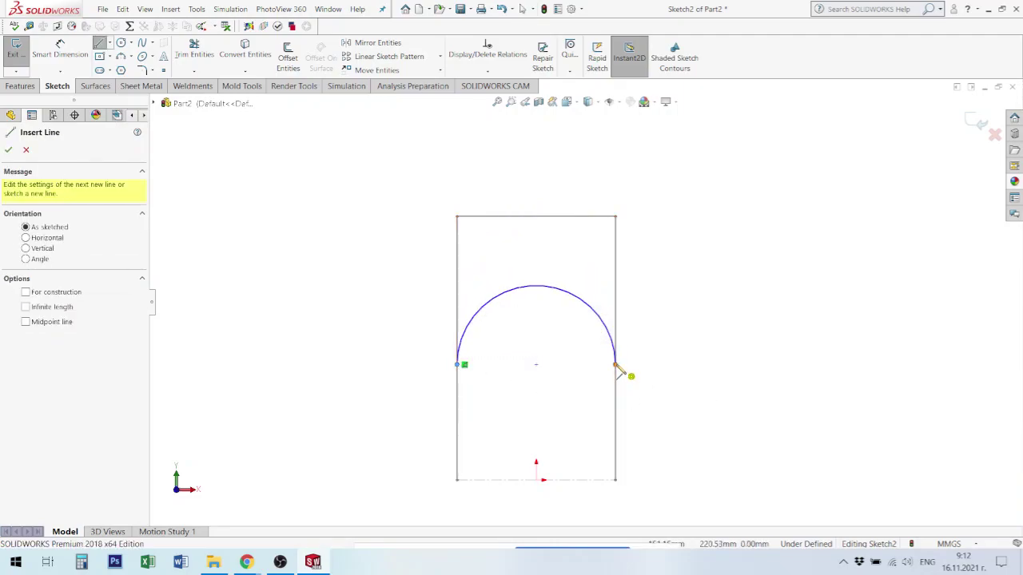
left_click(616, 365)
double_click(616, 479)
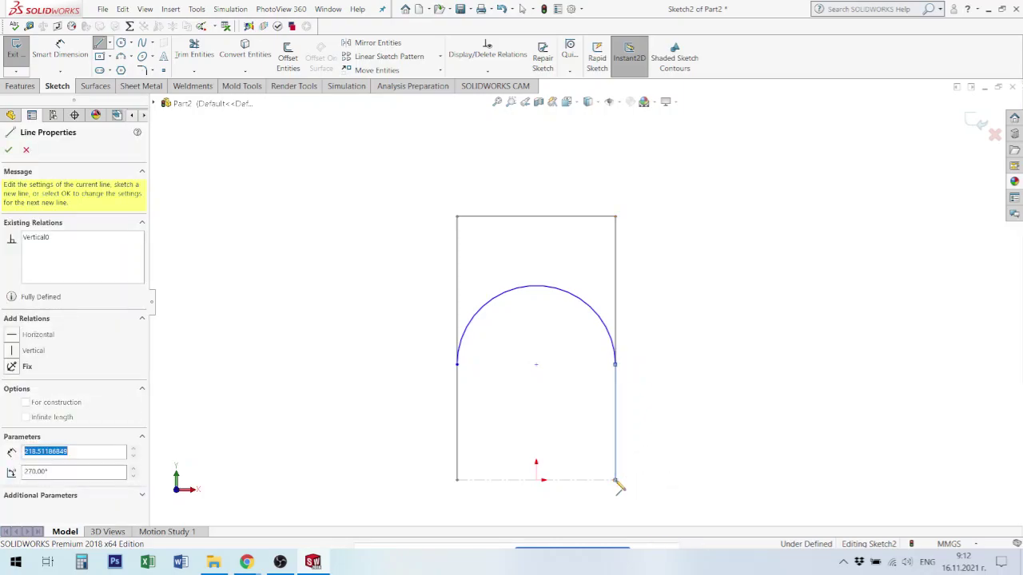
left_click(457, 364)
left_click(457, 480)
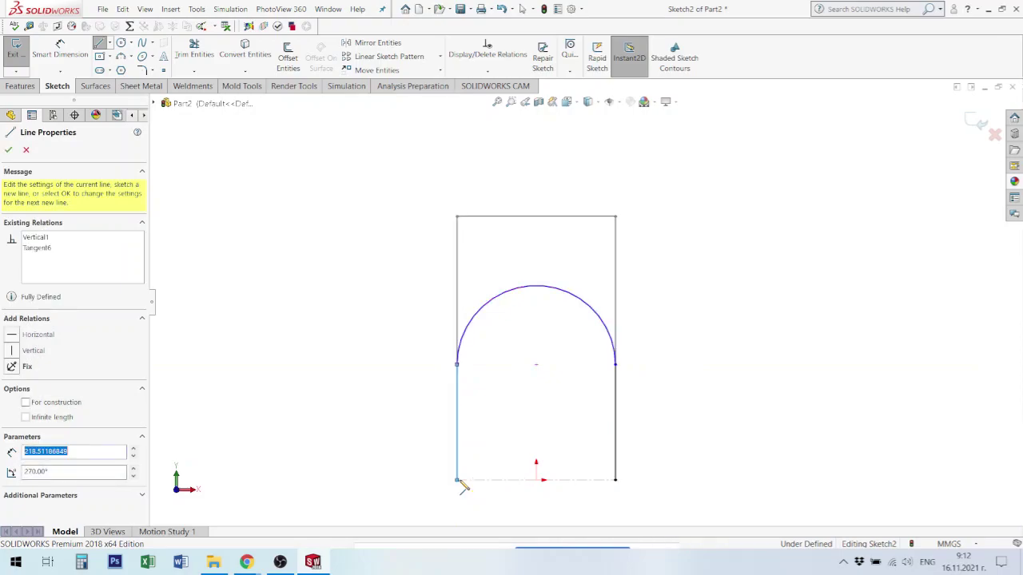
key("Escape")
scroll(695, 402, "up", 2)
mouse_move(695, 402)
middle_mouse_down()
mouse_move(669, 418)
mouse_move(437, 445)
middle_mouse_up()
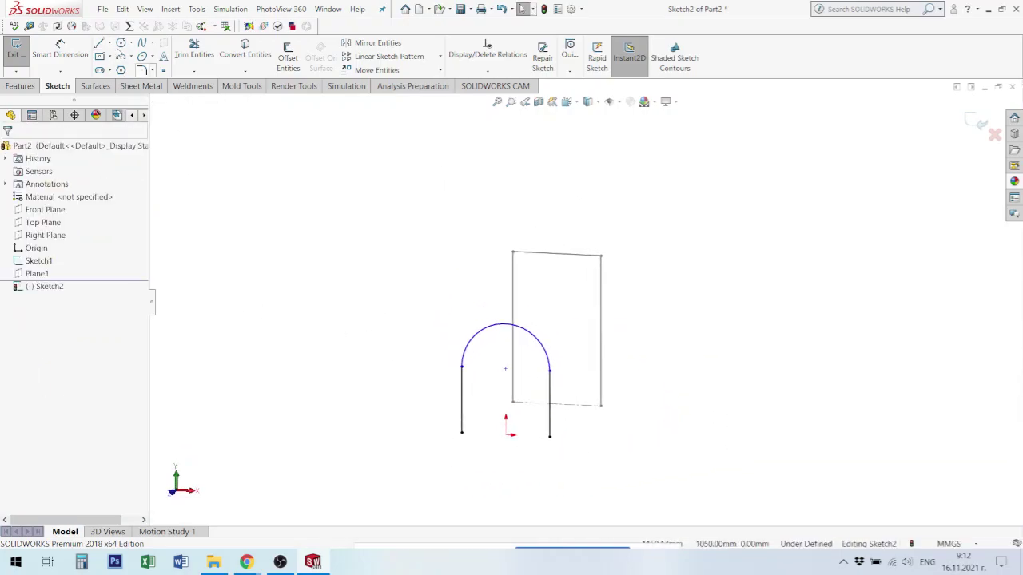
Dimension the leg length to 200 mm and exit the arch sketch
left_click(69, 53)
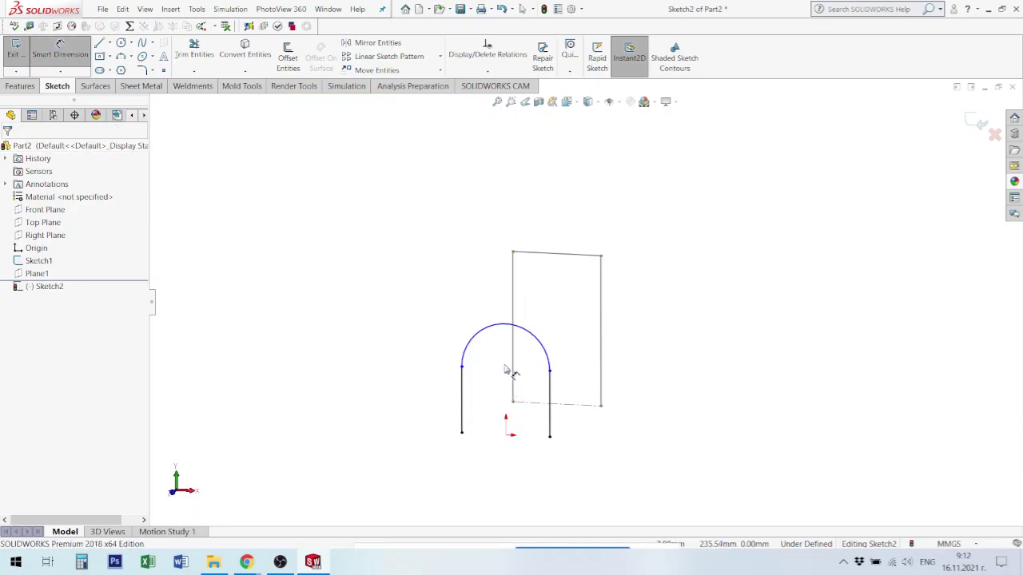
left_click(551, 412)
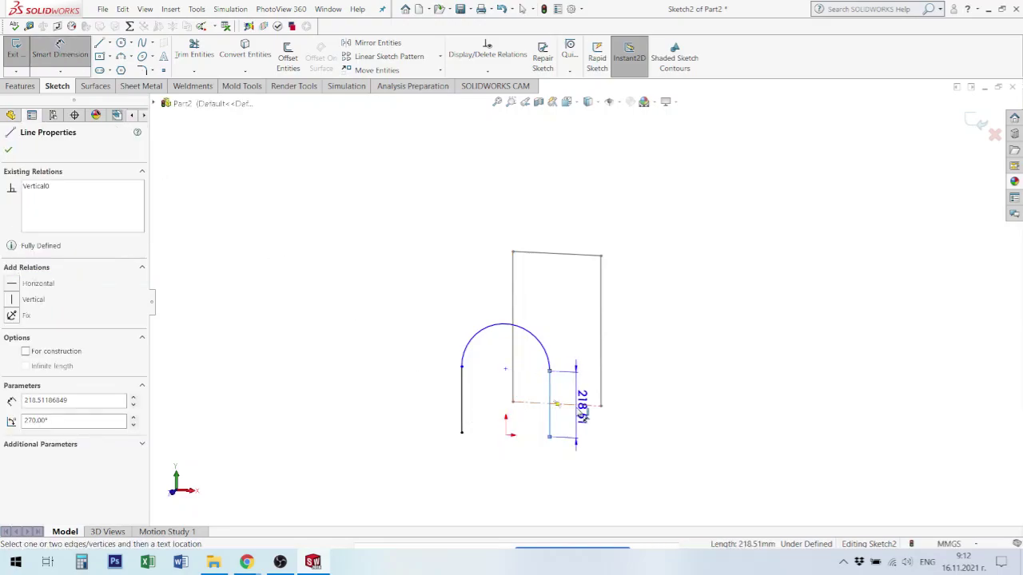
left_click(580, 404)
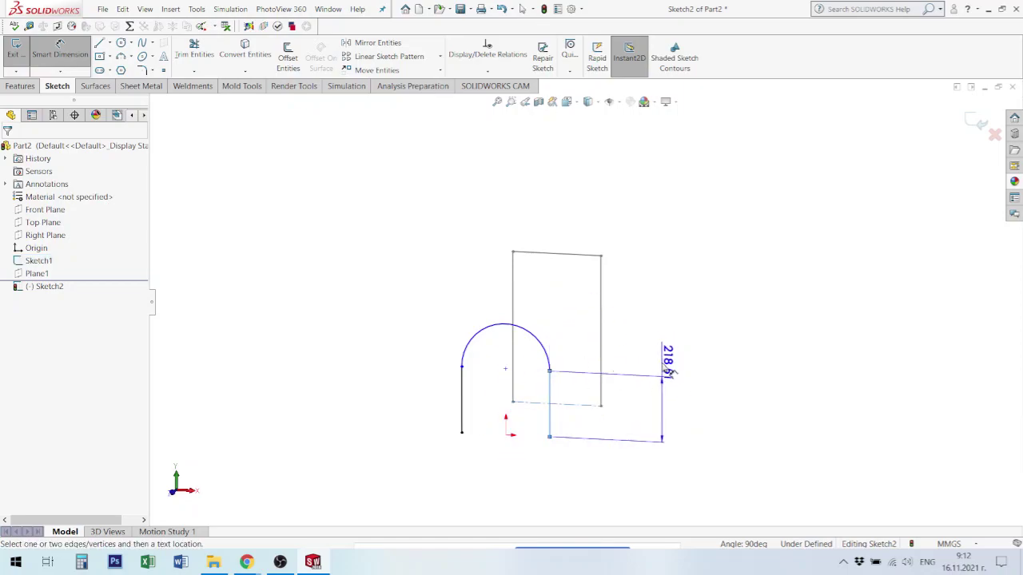
left_click(653, 377)
key("Return")
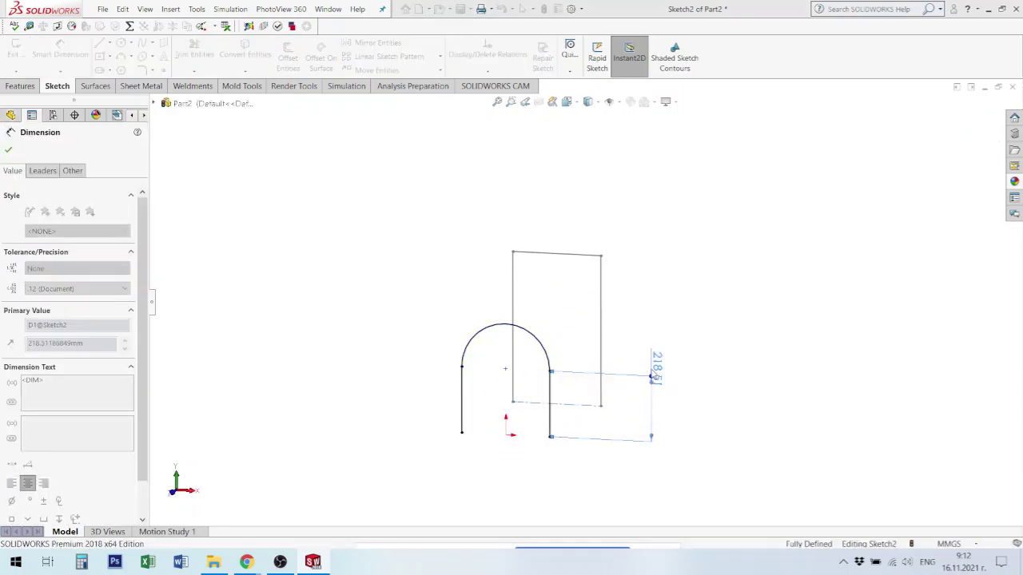
left_click(979, 126)
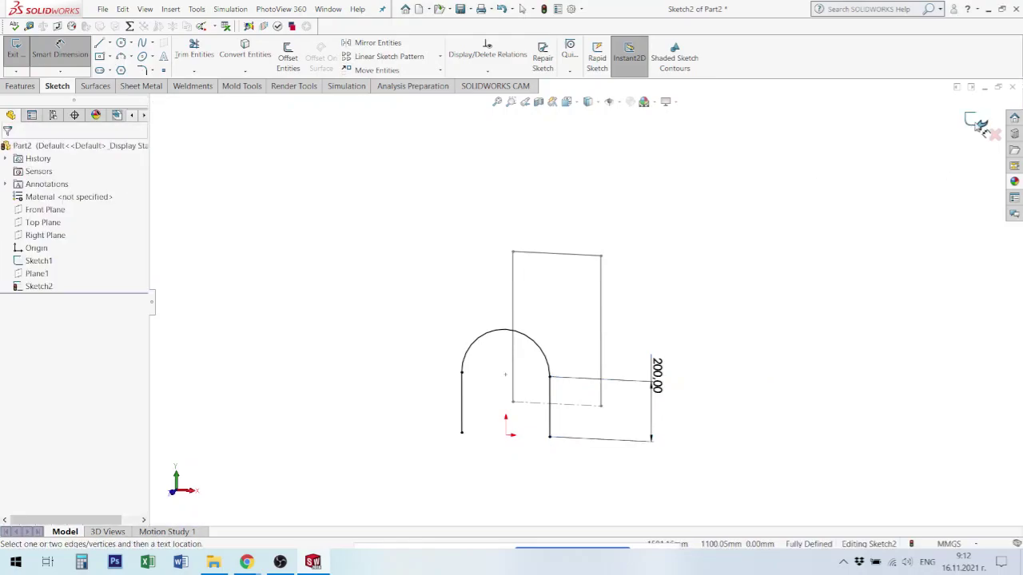
left_click(979, 127)
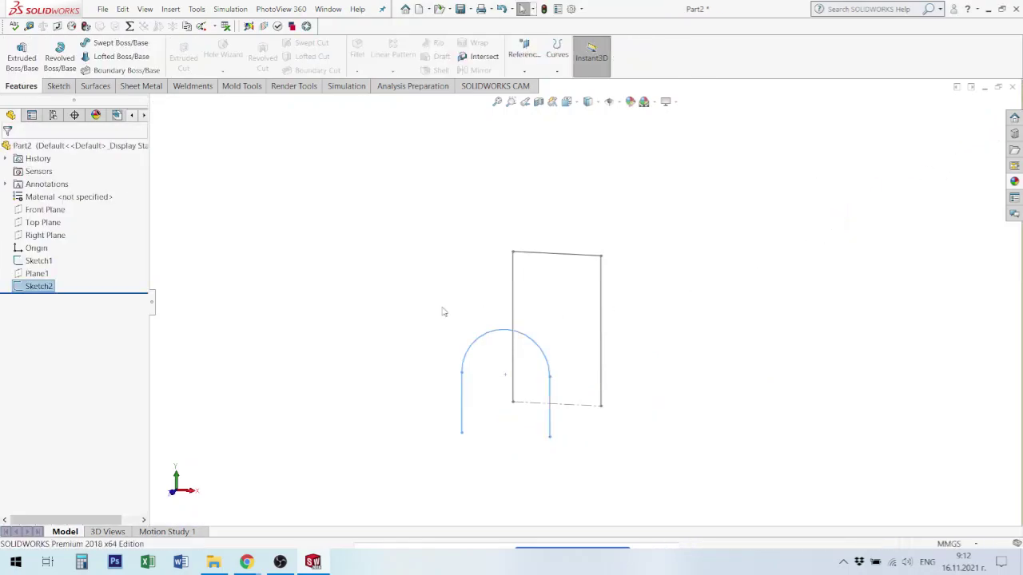
Launch the Sheet Metal Lofted-Bend command, defaulting to Bent, 0.50 mm facet, 2.00 mm thickness
mouse_move(581, 361)
middle_mouse_down()
mouse_move(544, 402)
mouse_move(558, 408)
middle_mouse_up()
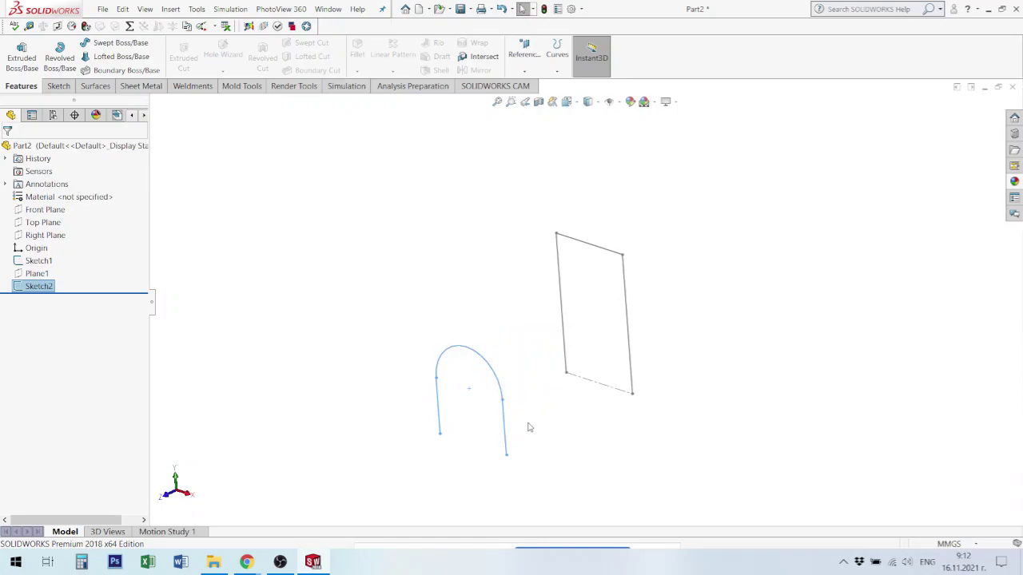
left_click(326, 325)
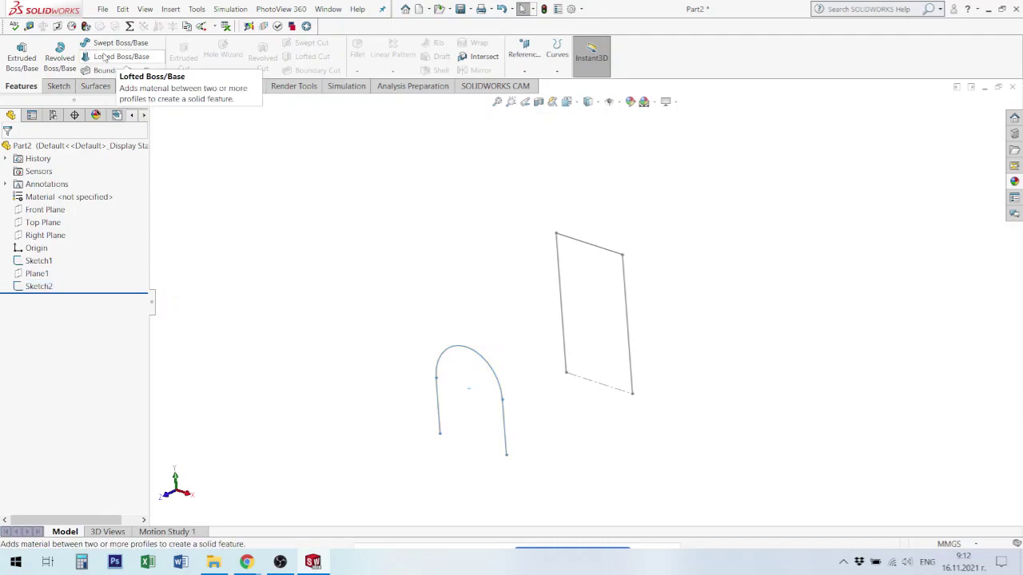
left_click(150, 86)
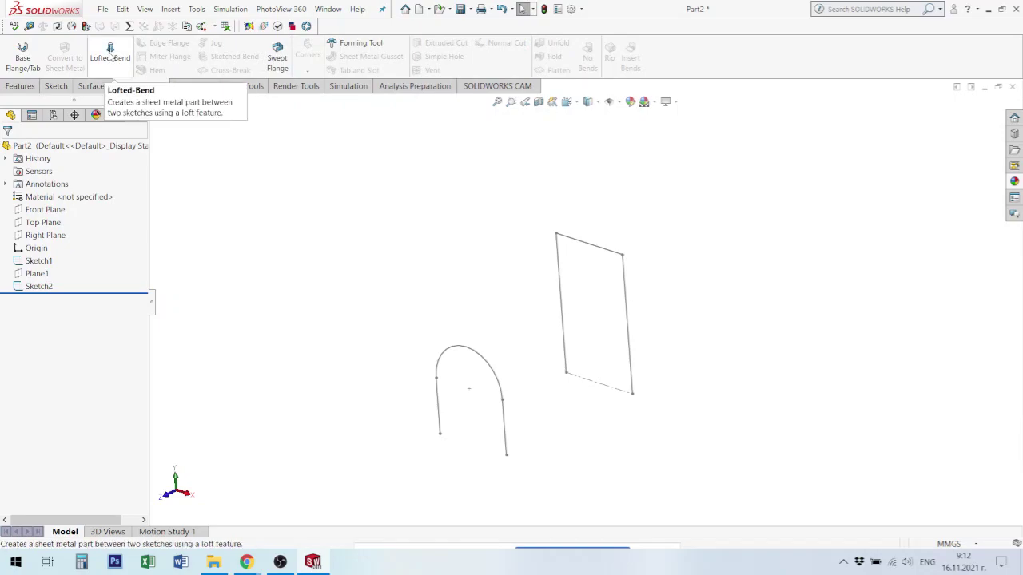
left_click(110, 53)
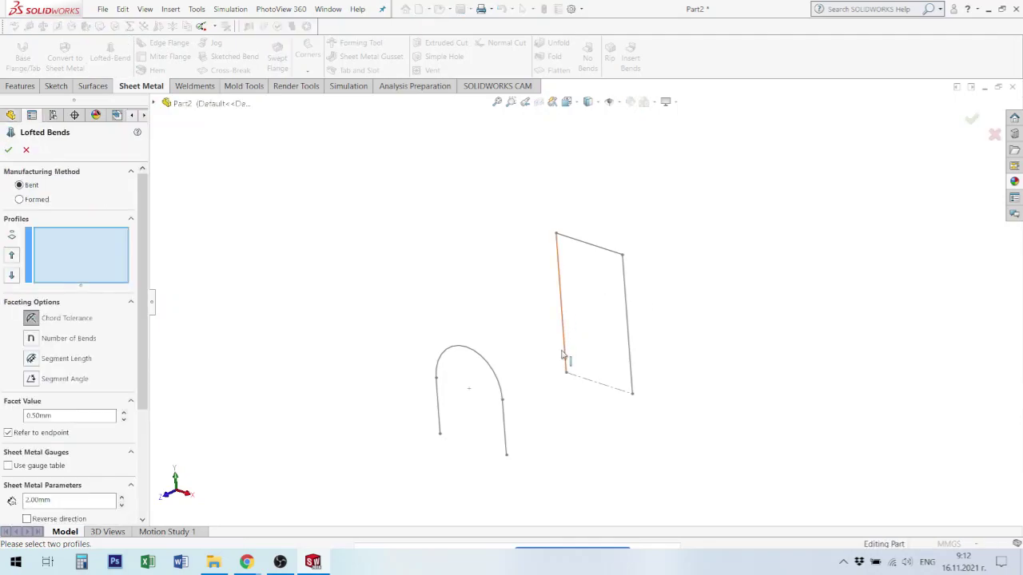
Build Lofted Bends1 from the rectangle Sketch1 and arch Sketch2 profiles
left_click(625, 257)
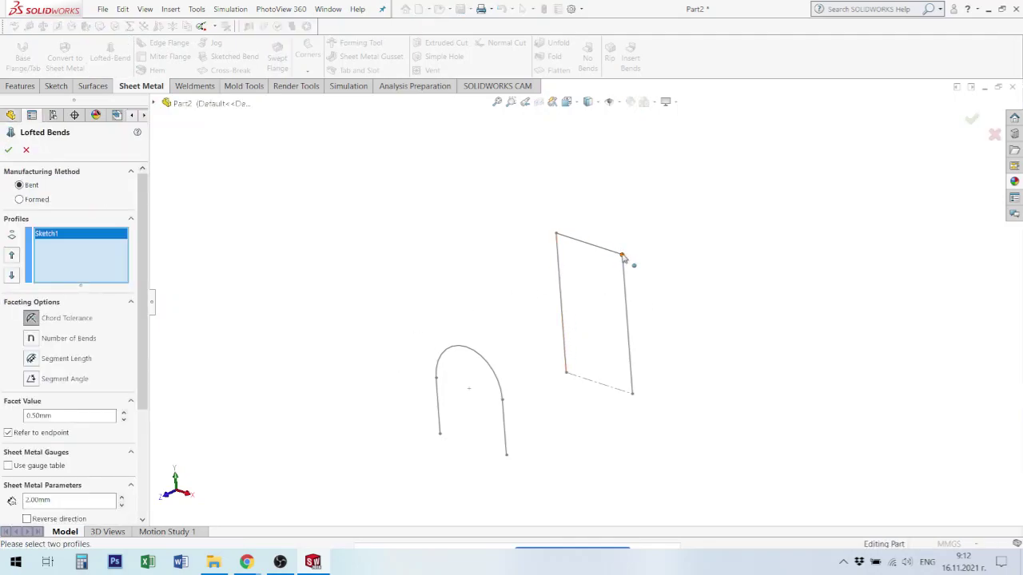
left_click(496, 382)
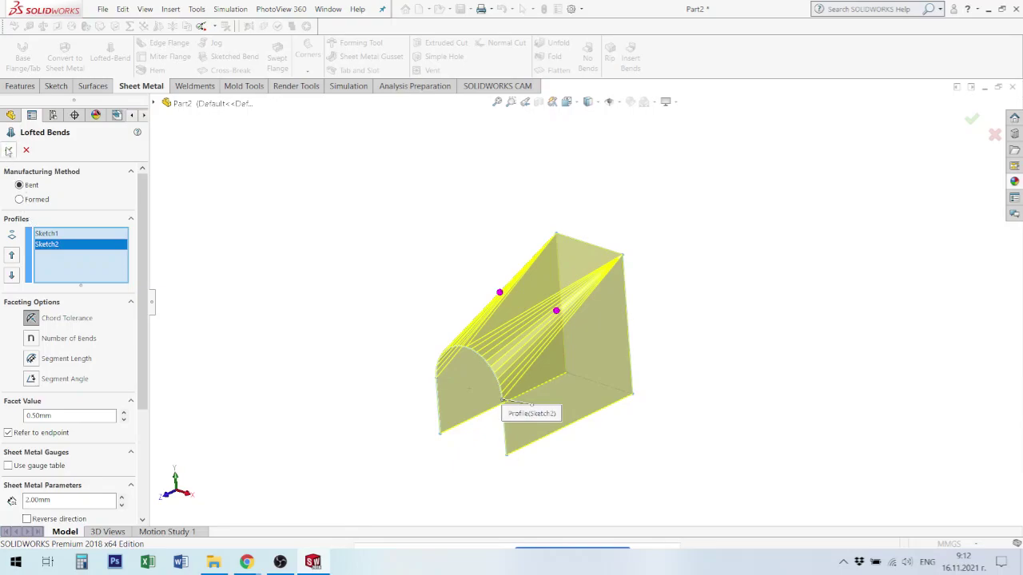
left_click(8, 149)
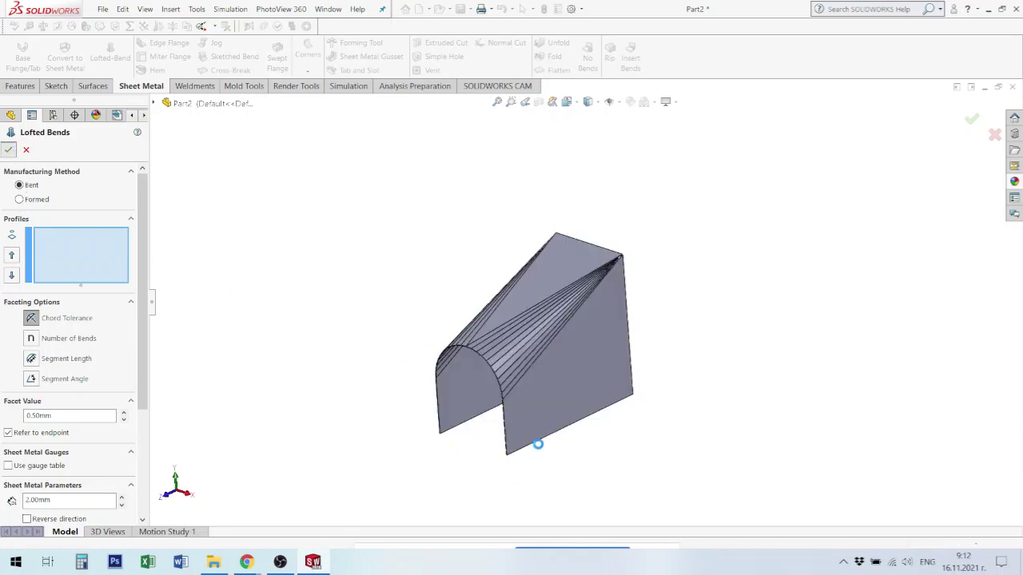
middle_click_drag(584, 436, 639, 481)
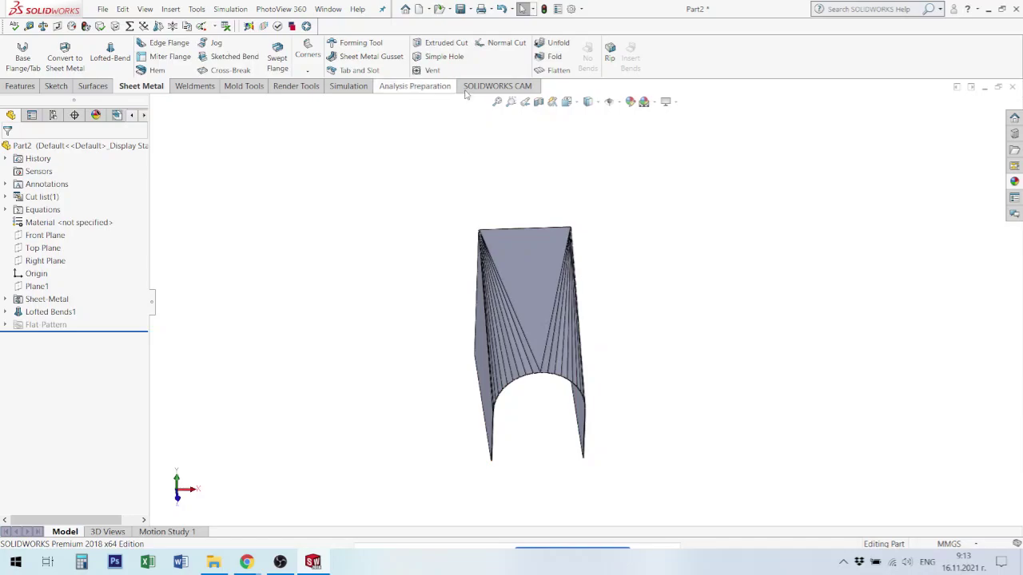
Flatten the lofted bend and zoom to inspect the curved-edge flat blank
left_click(558, 72)
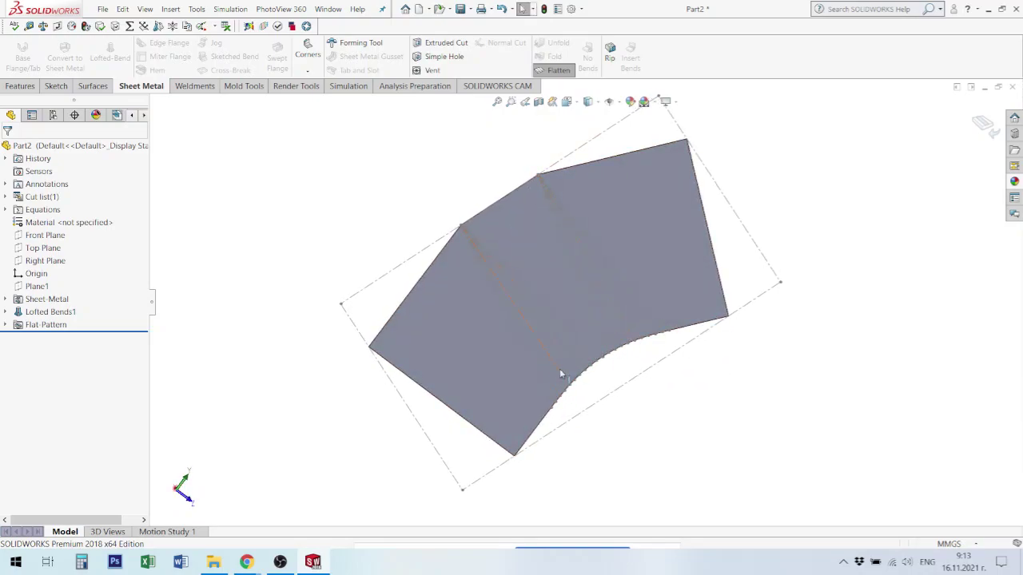
scroll(537, 171, "down", 3)
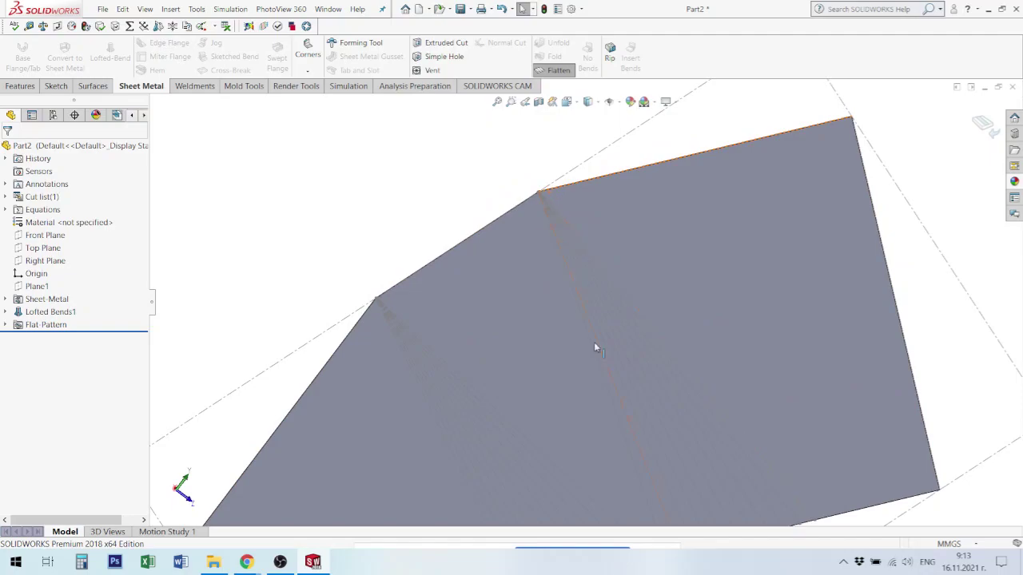
scroll(697, 478, "up", 3)
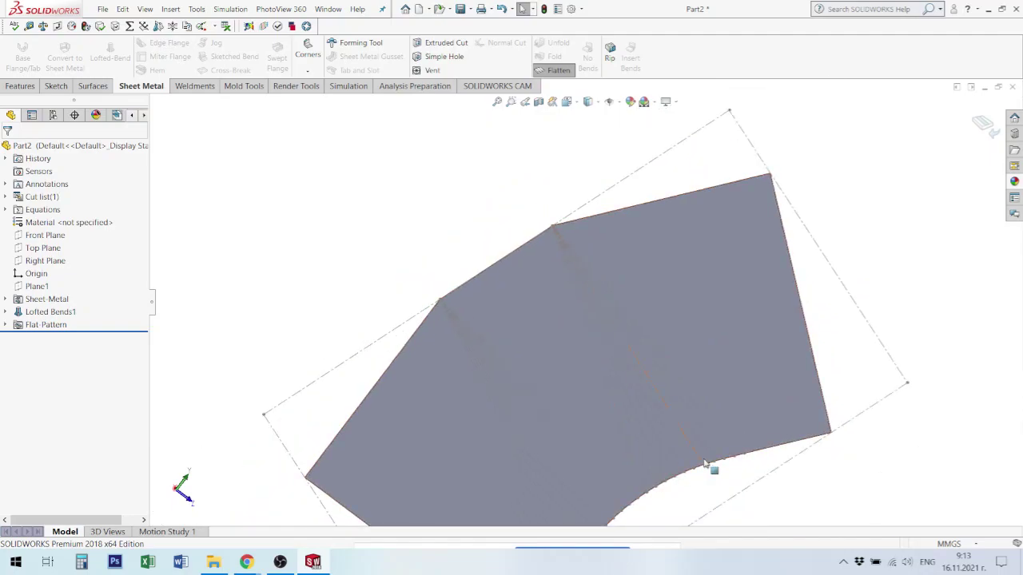
scroll(743, 430, "up", 3)
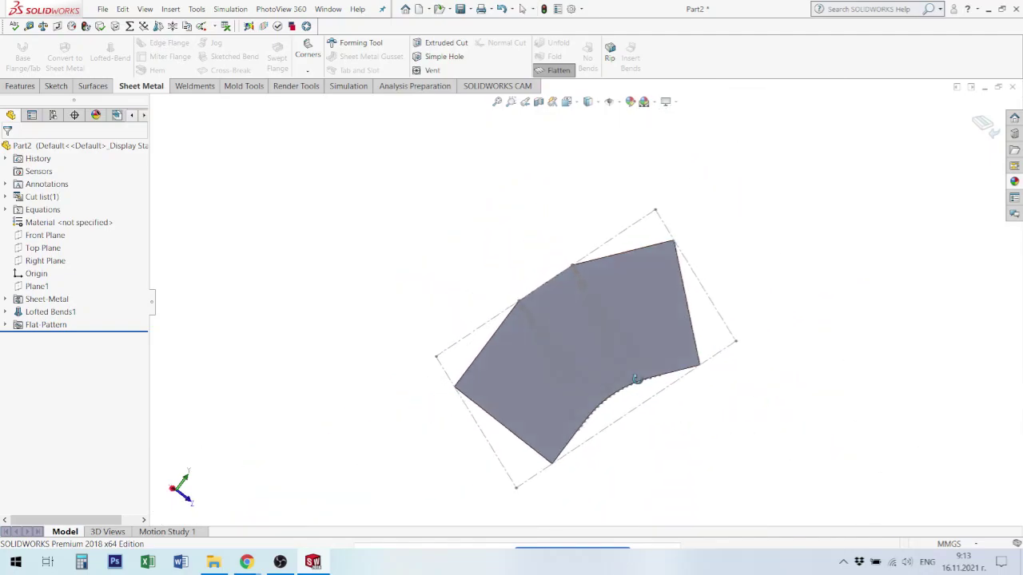